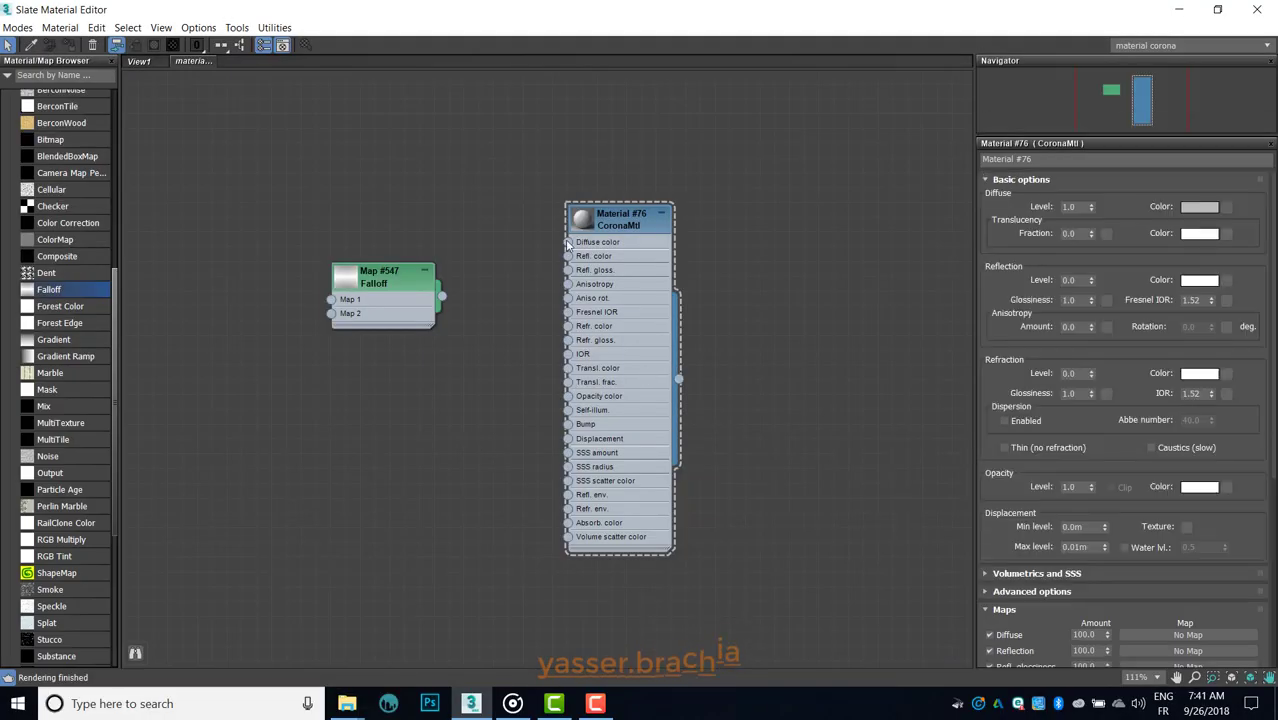
# Step: Rename the CoronaMtl node from Material #76 to 'besic curtain'
pyautogui.rightClick(627, 206)
pyautogui.rightClick(594, 229)
pyautogui.click(625, 284)
pyautogui.write('bes')
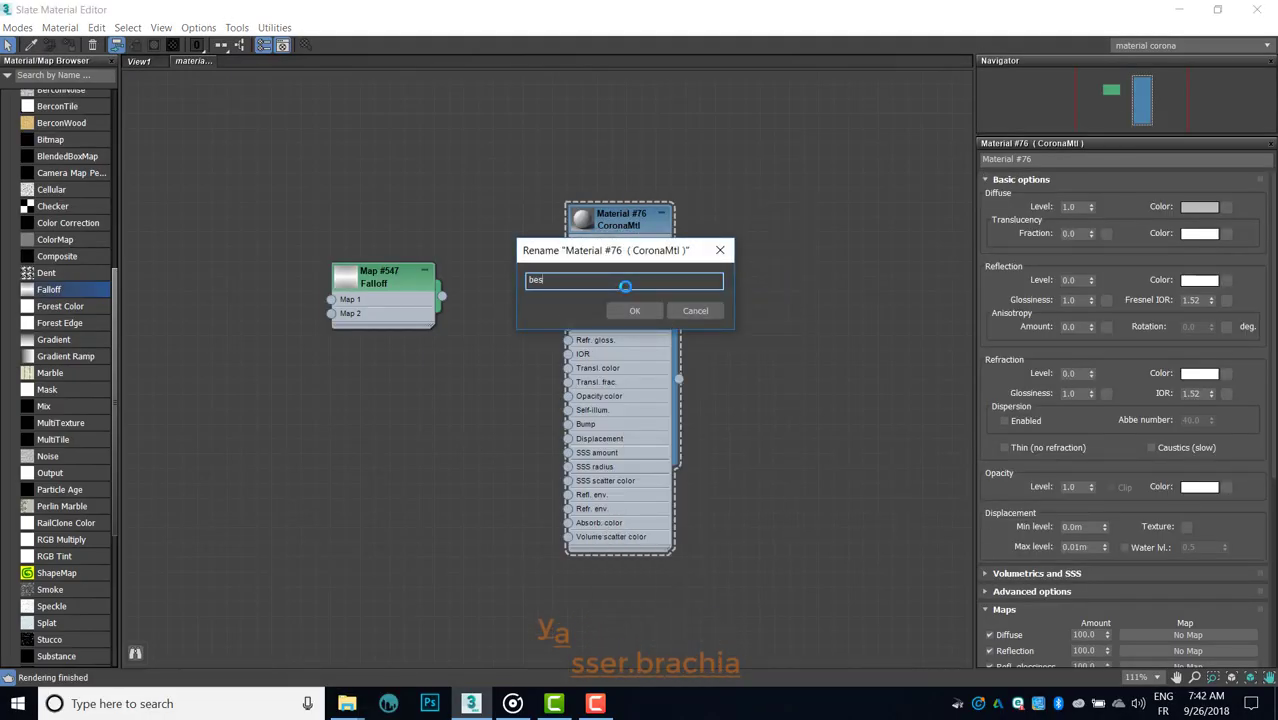
pyautogui.write('ic c')
pyautogui.write('urtain')
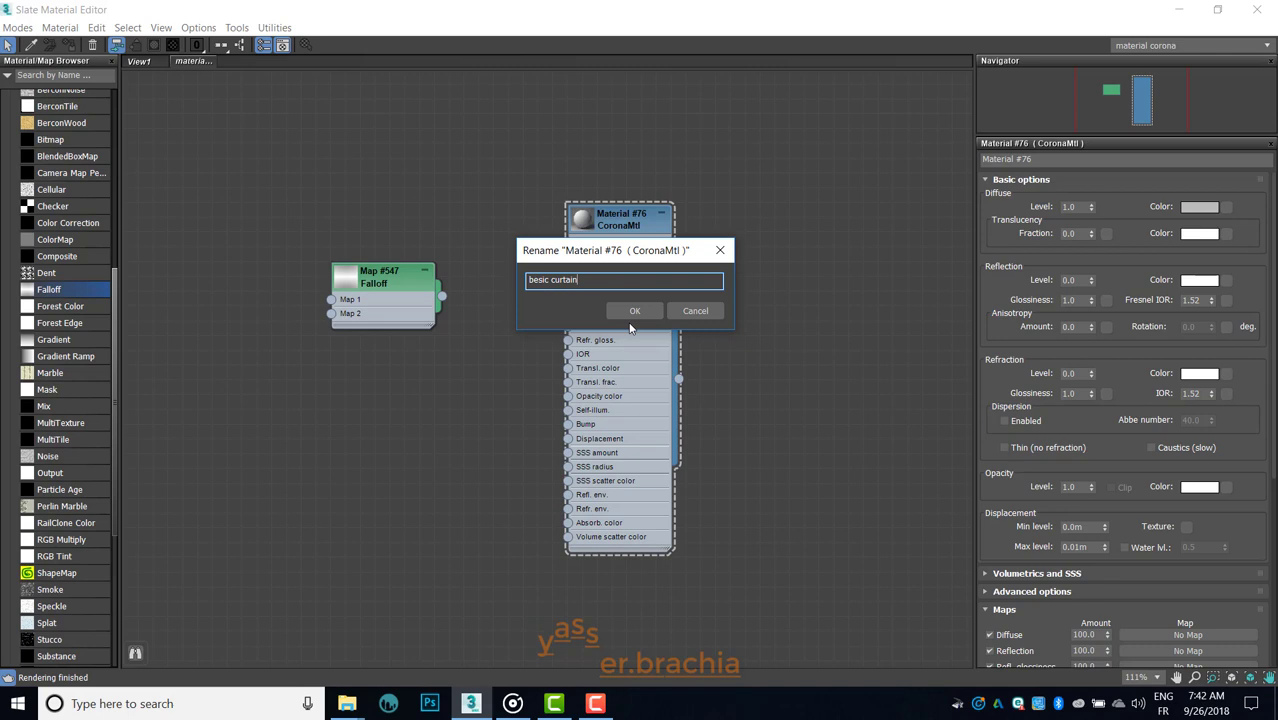
pyautogui.click(633, 312)
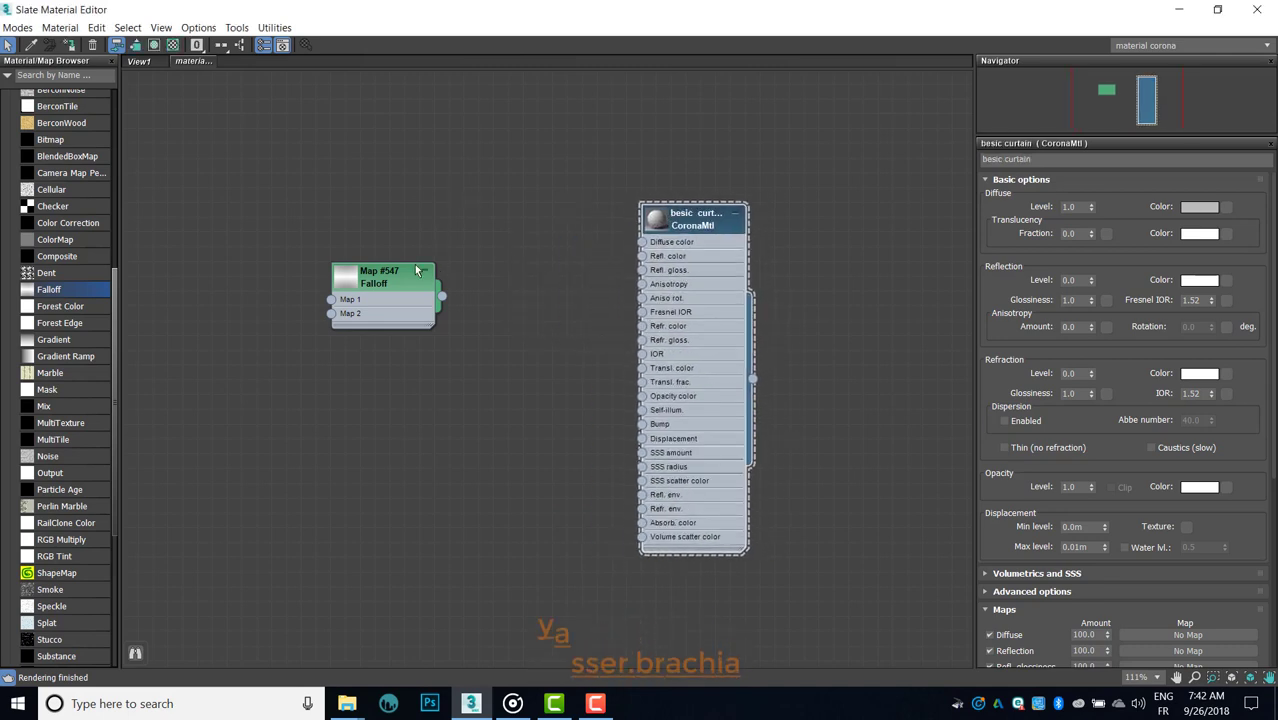
# Step: Replace the loose Falloff Map #547 with a new Falloff (Map #548) wired into Refr. color
pyautogui.moveTo(417, 270); pyautogui.dragTo(408, 262)
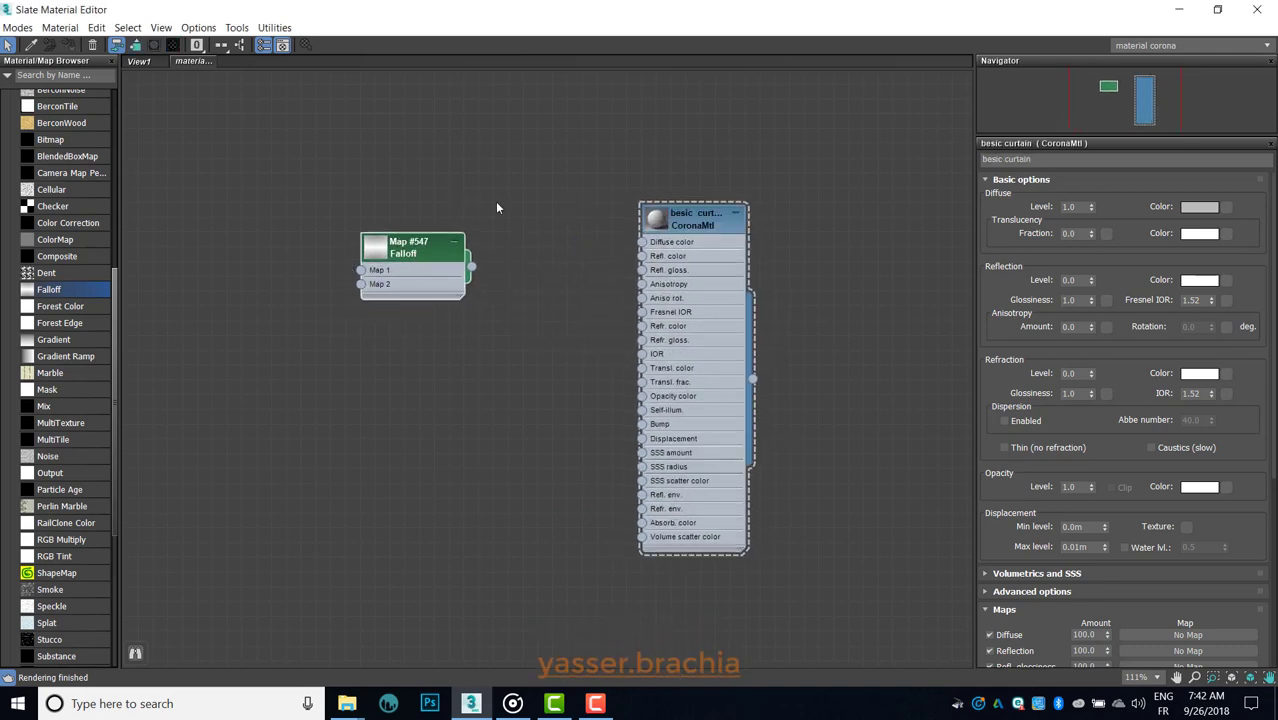
pyautogui.press('Delete')
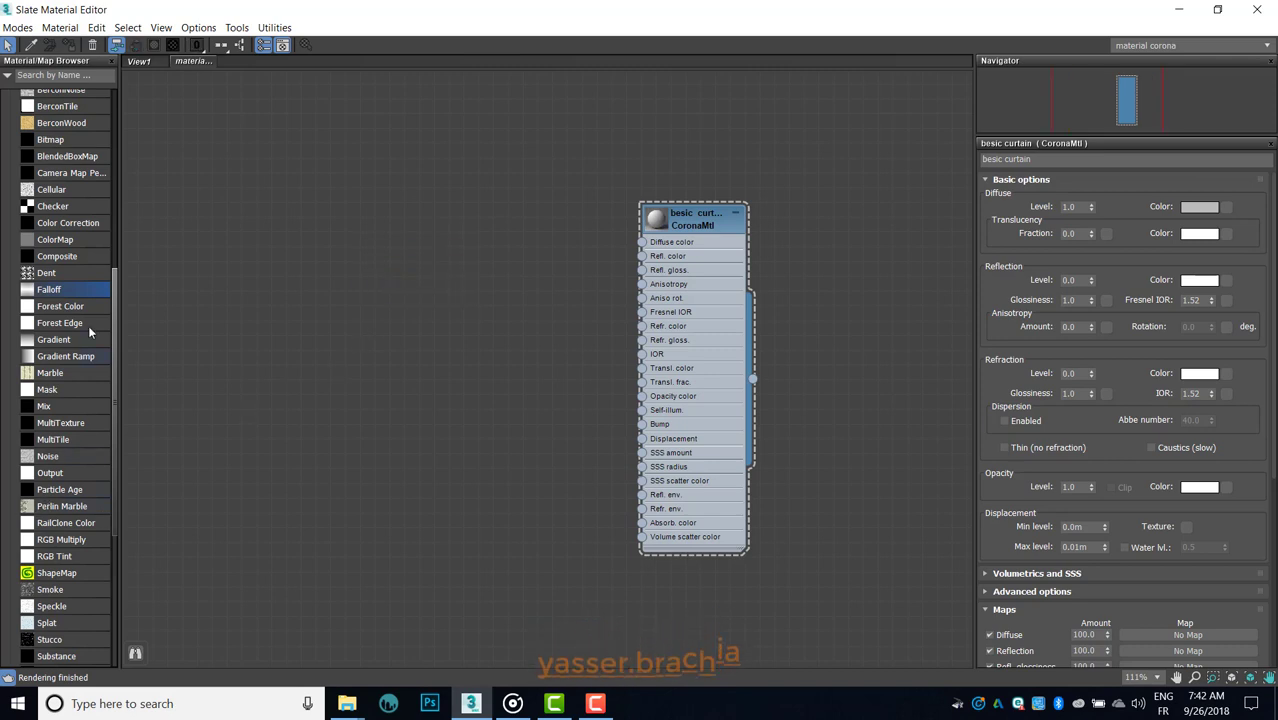
pyautogui.moveTo(126, 295)
pyautogui.mouseDown()
pyautogui.moveTo(390, 285)
pyautogui.moveTo(335, 275)
pyautogui.mouseUp()
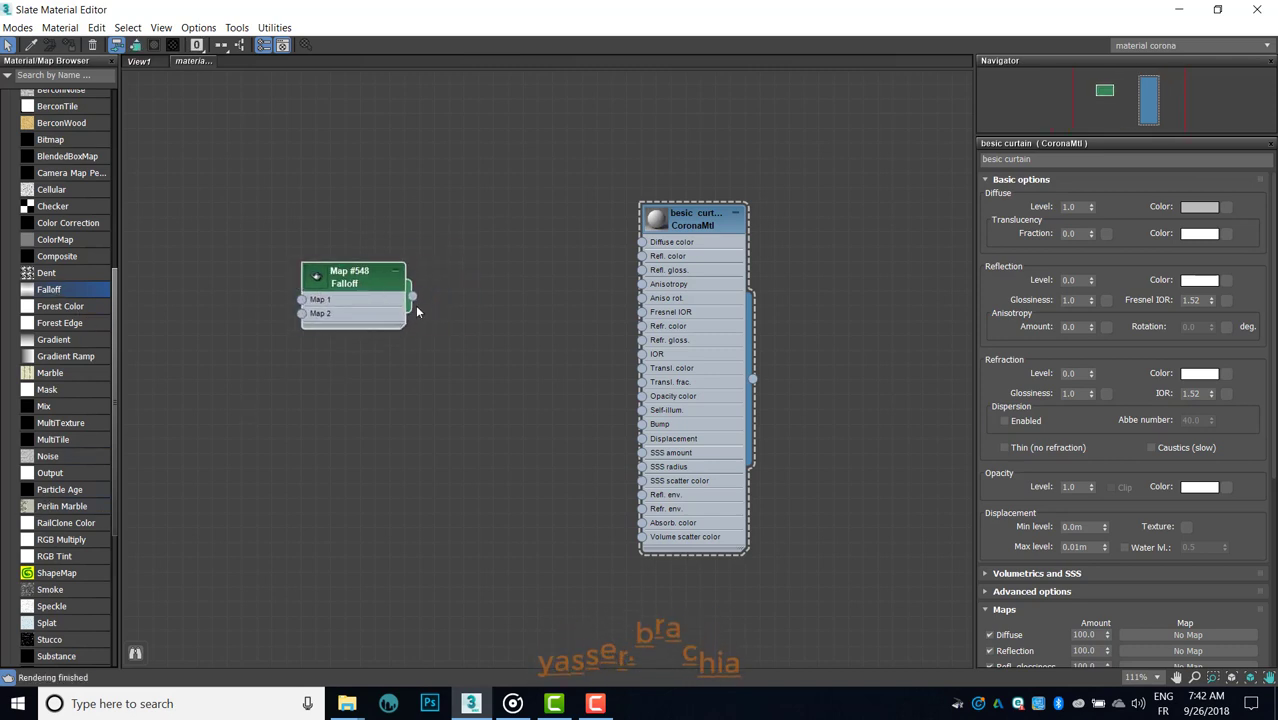
pyautogui.moveTo(412, 296); pyautogui.dragTo(549, 322)
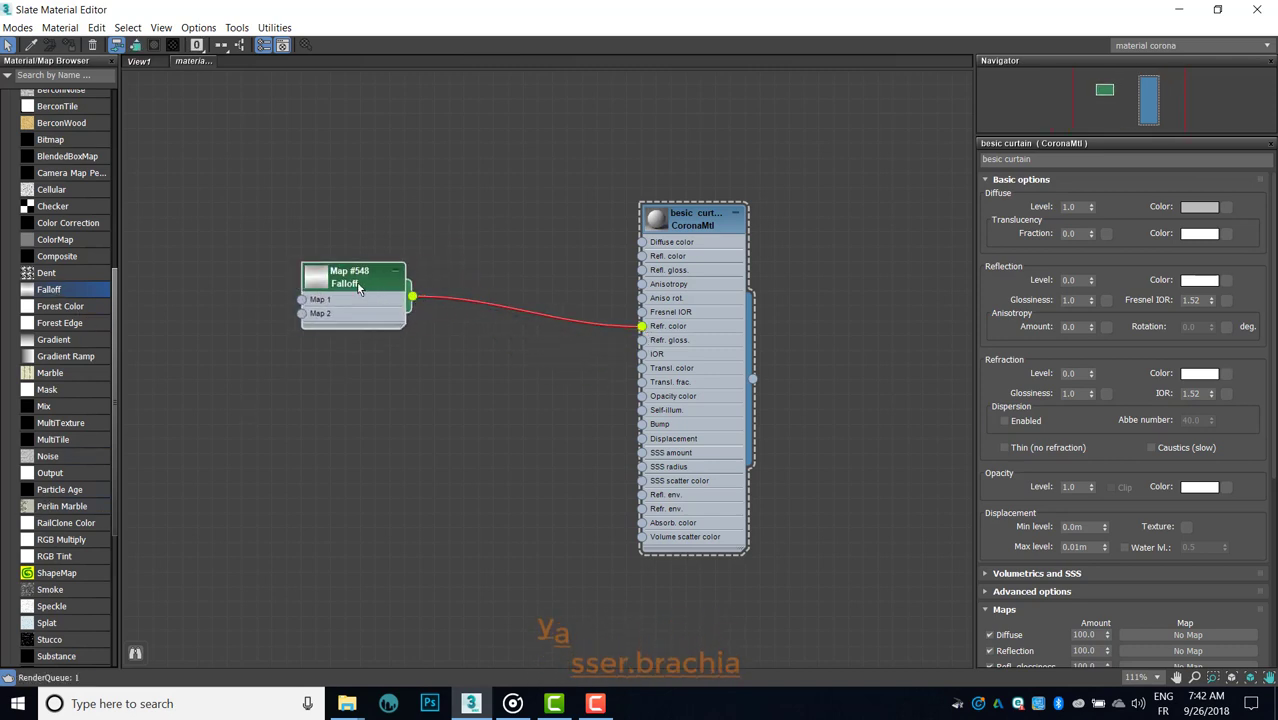
pyautogui.moveTo(359, 287); pyautogui.dragTo(463, 287)
pyautogui.click(679, 226)
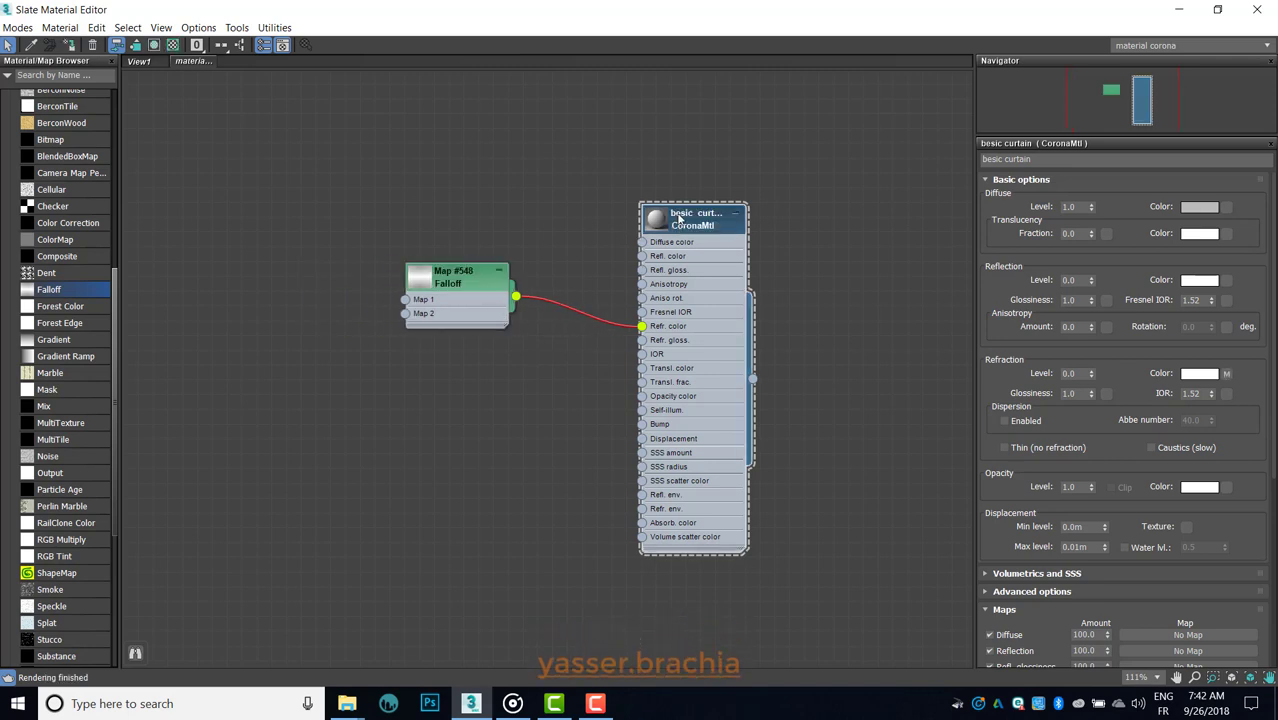
pyautogui.moveTo(683, 226); pyautogui.dragTo(565, 196, button='middle')
# Step: Open an enlarged preview window of the besic curtain material
pyautogui.rightClick(544, 196)
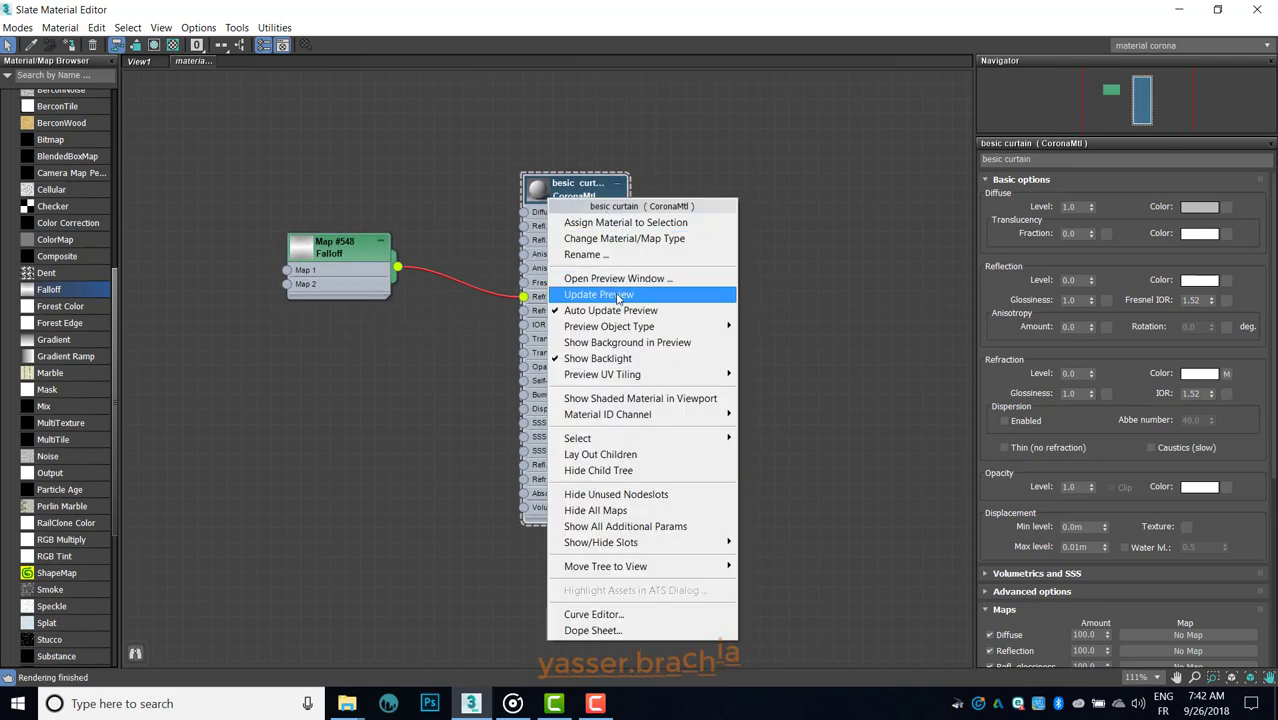
pyautogui.click(616, 277)
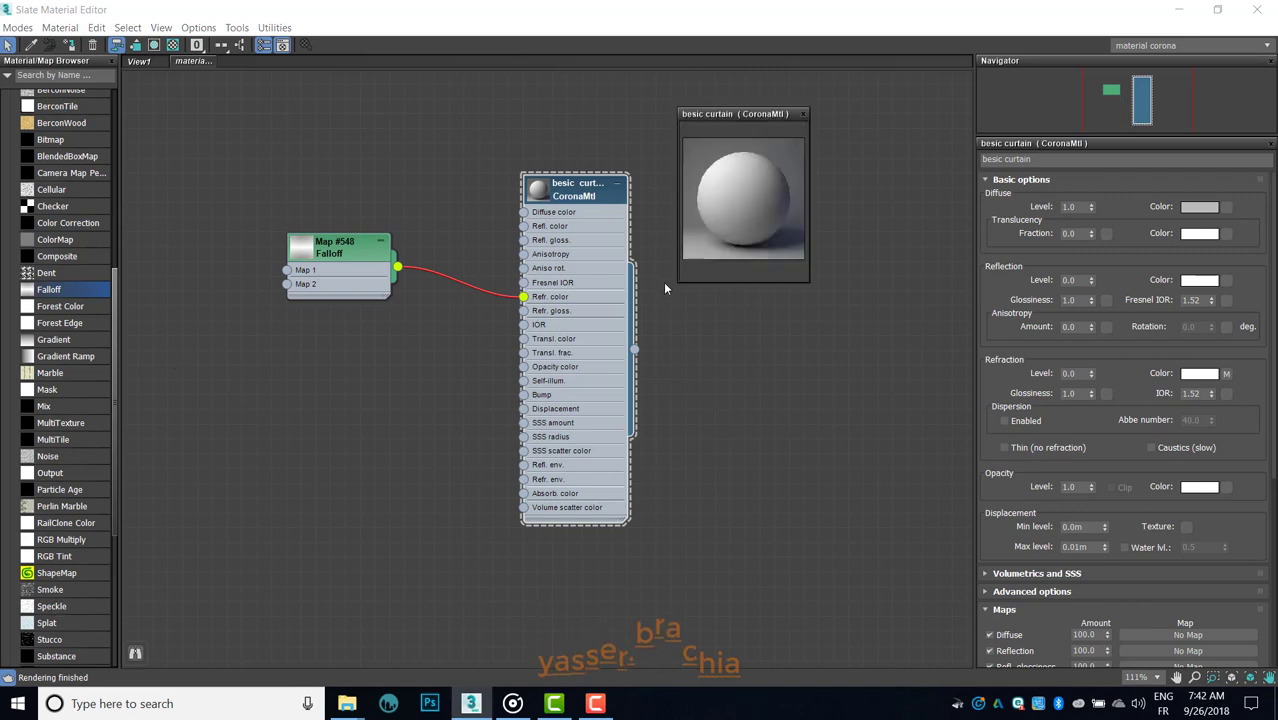
pyautogui.moveTo(678, 287); pyautogui.dragTo(428, 500)
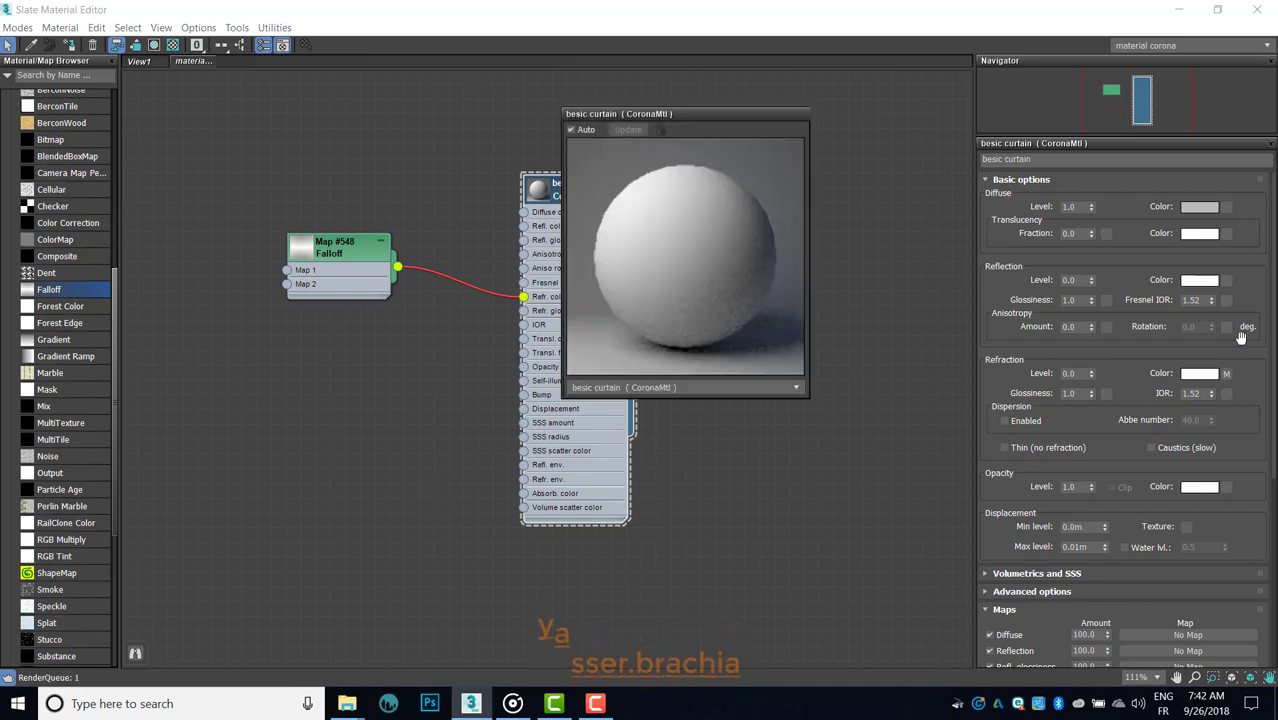
pyautogui.moveTo(562, 397); pyautogui.dragTo(481, 478)
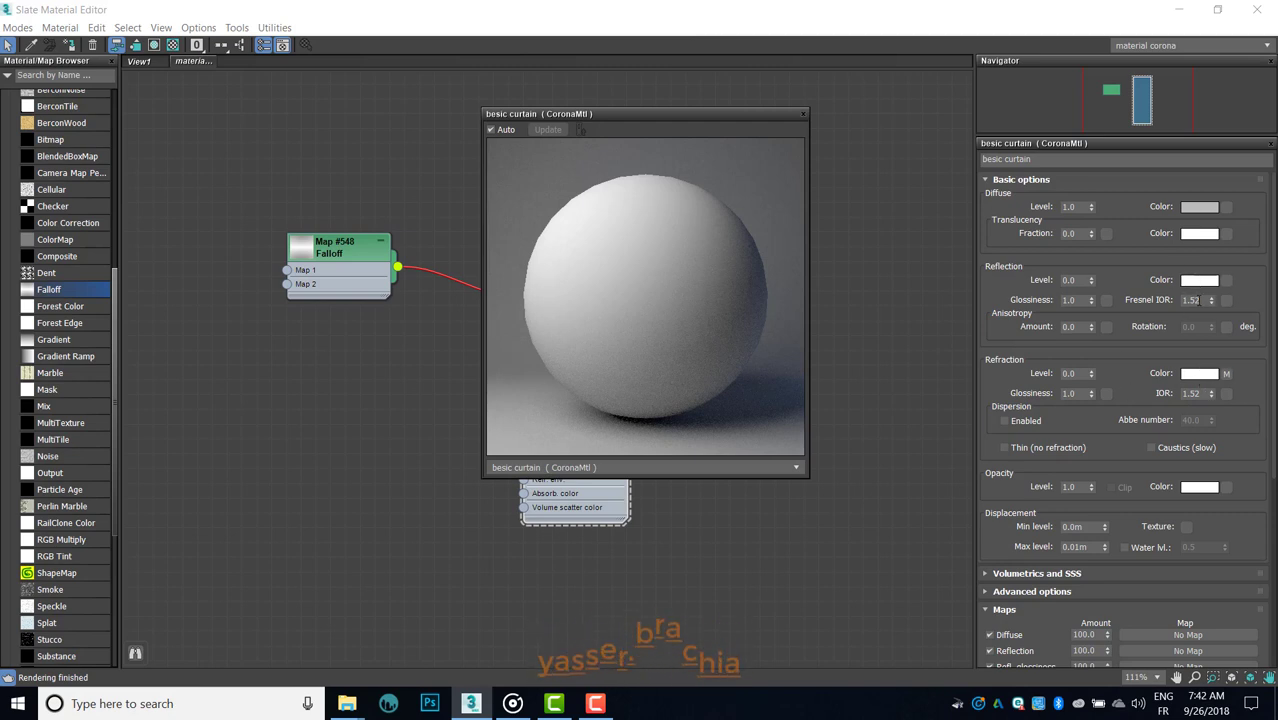
# Step: Set the reflection Fresnel IOR to 999.0 and restore the editor to a smaller window
pyautogui.click(1192, 300)
pyautogui.write('99999')
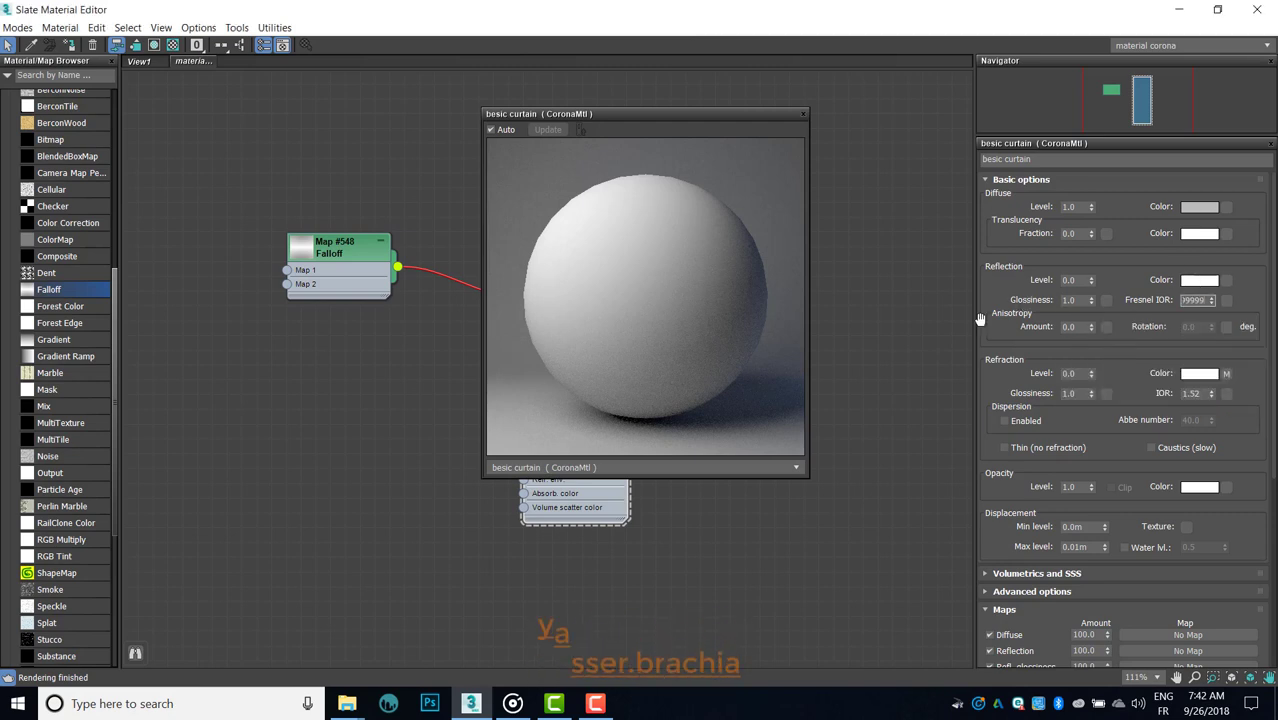
pyautogui.press('Return')
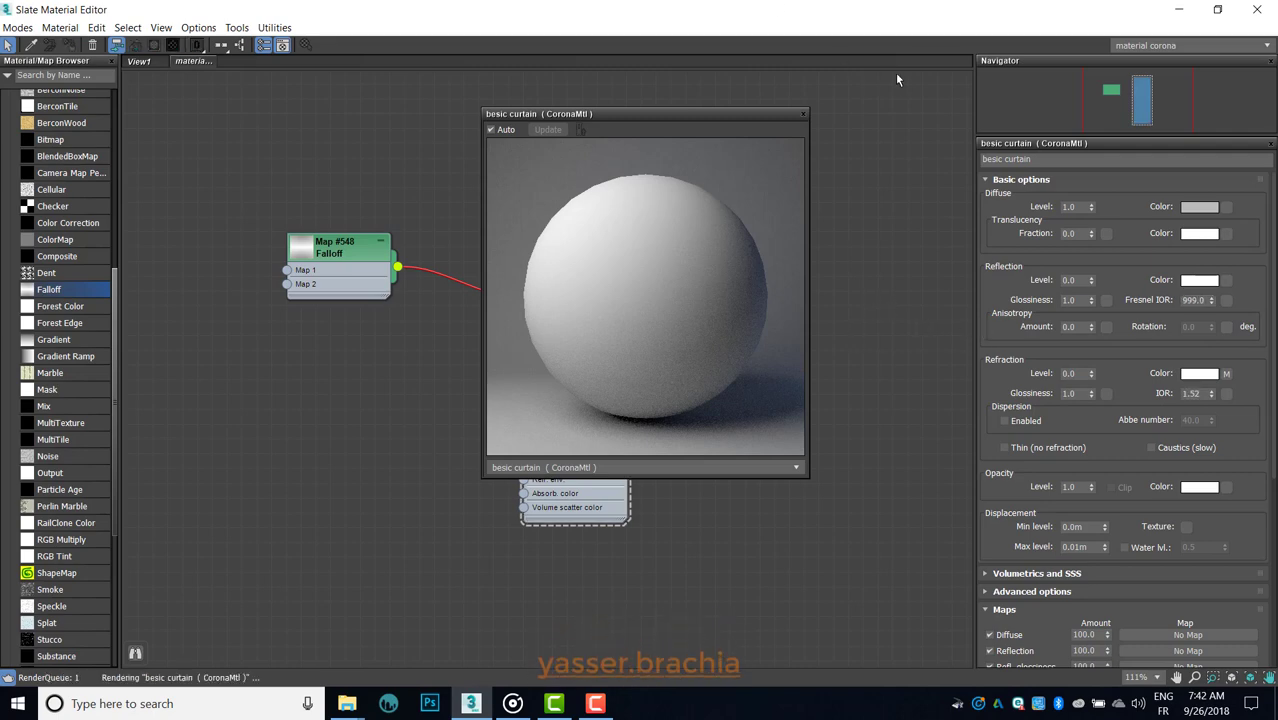
pyautogui.click(1217, 9)
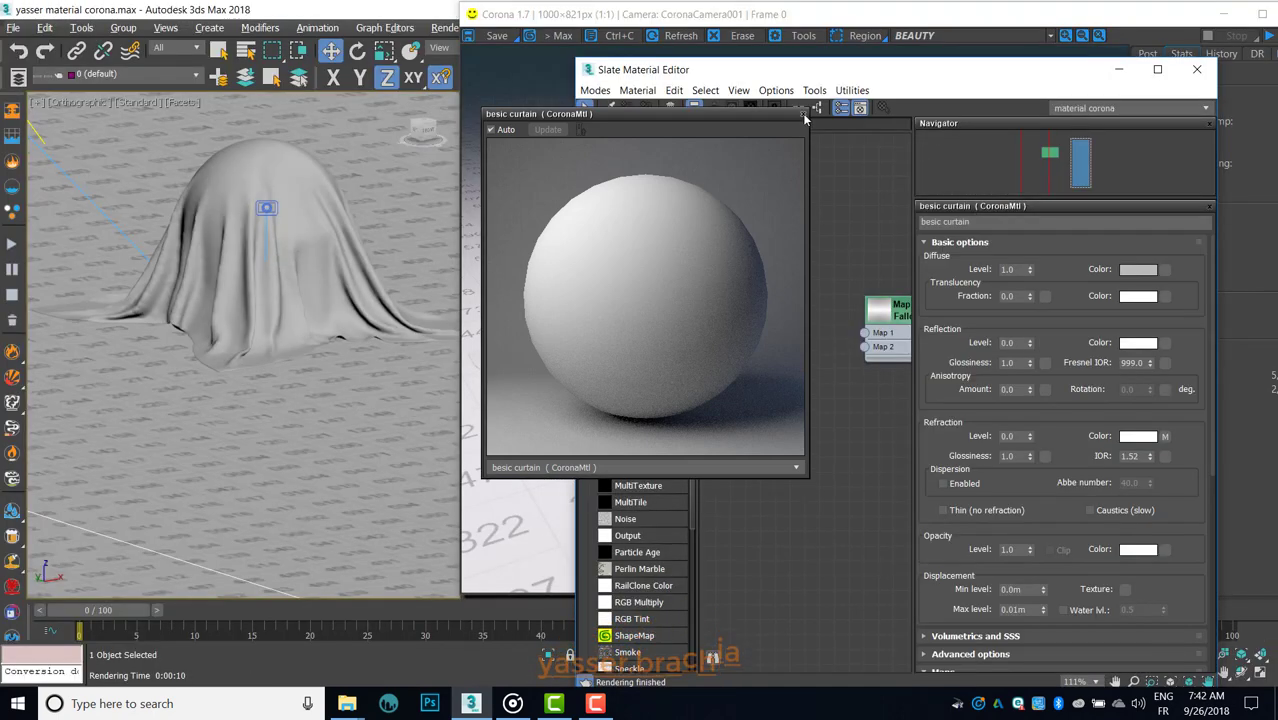
# Step: Close the material preview and move the Corona frame buffer to the left
pyautogui.click(806, 120)
pyautogui.click(801, 115)
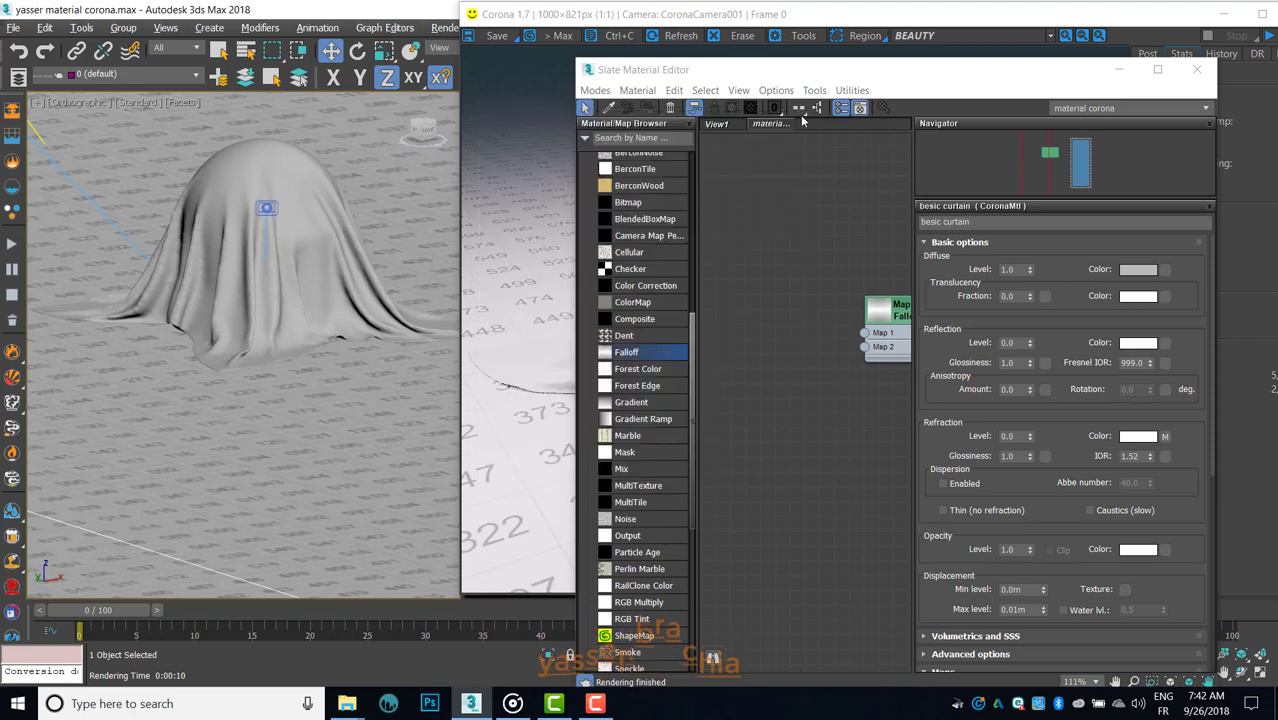
pyautogui.moveTo(859, 21); pyautogui.dragTo(344, 28)
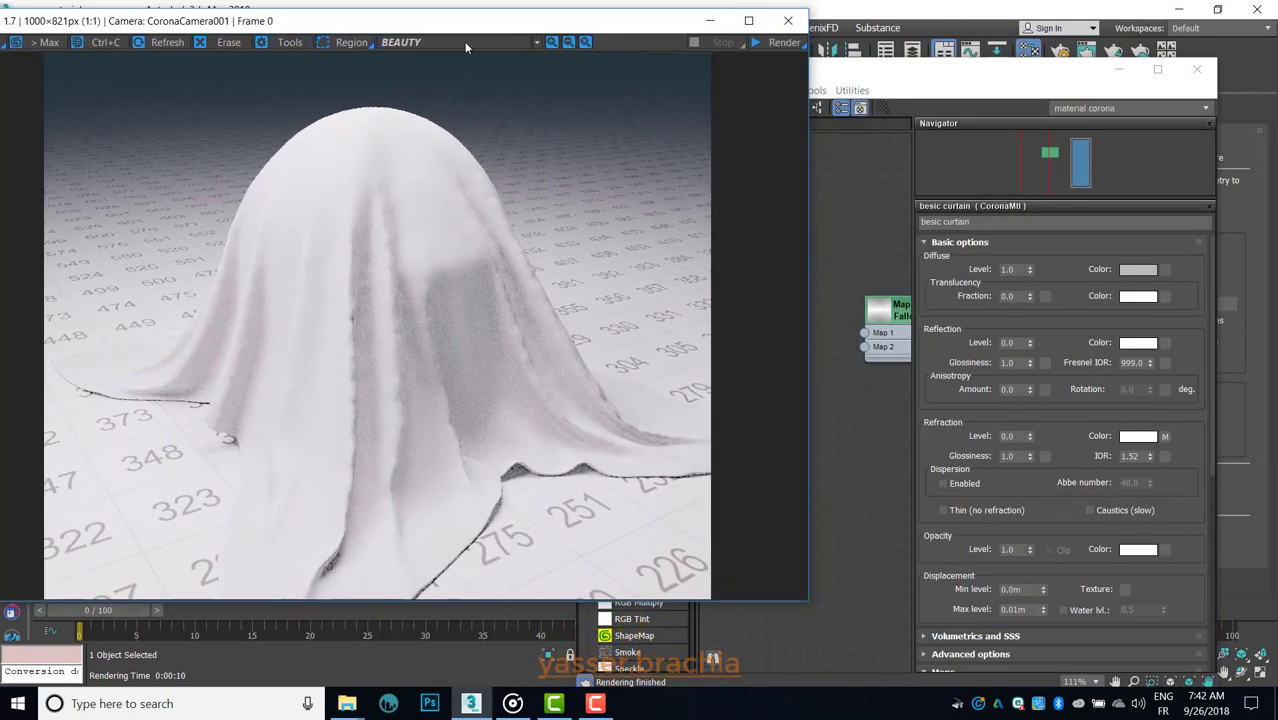
pyautogui.moveTo(515, 26); pyautogui.dragTo(350, 26)
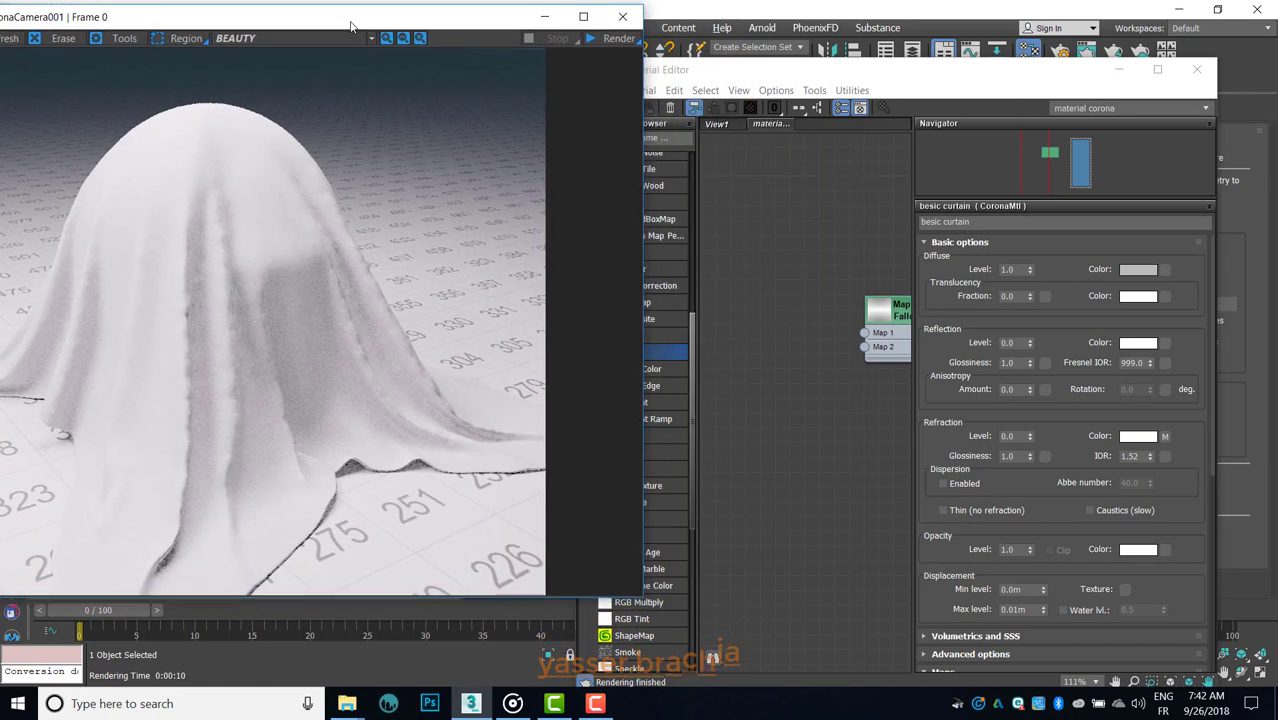
# Step: Start Corona interactive rendering, dismiss the missing-asset error, and minimize the frame buffer
pyautogui.click(588, 42)
pyautogui.click(609, 57)
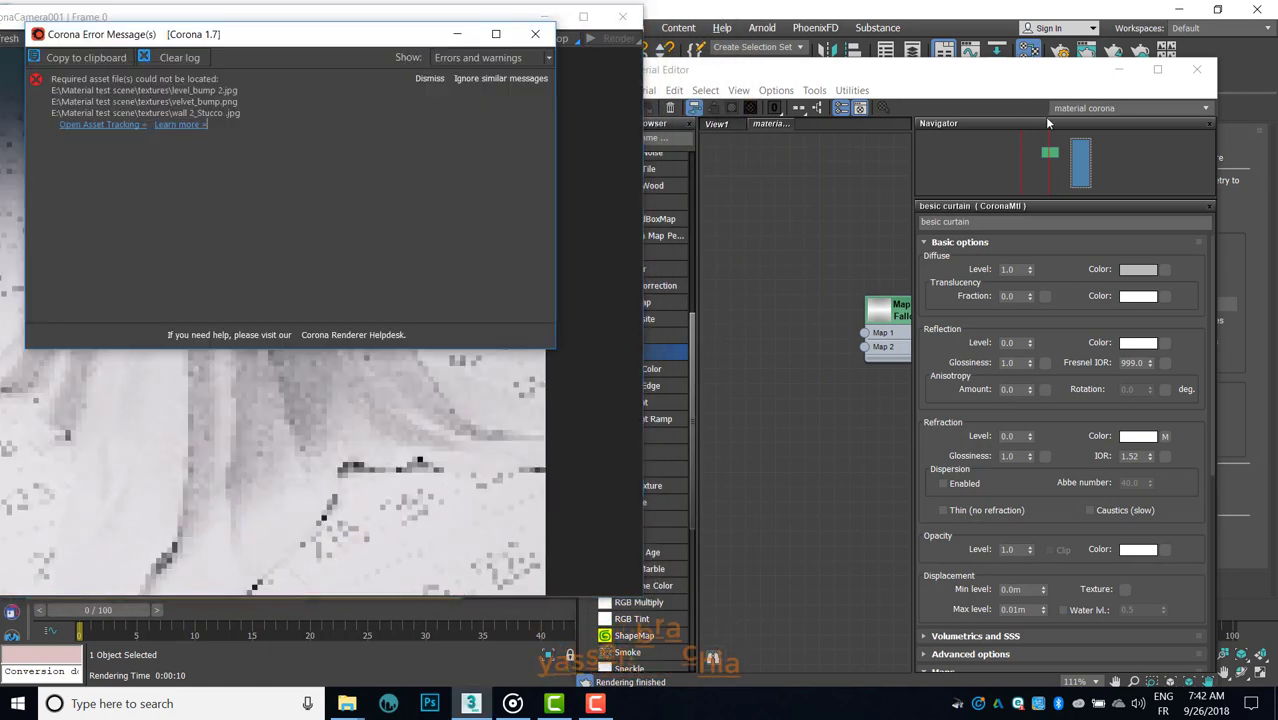
pyautogui.click(541, 28)
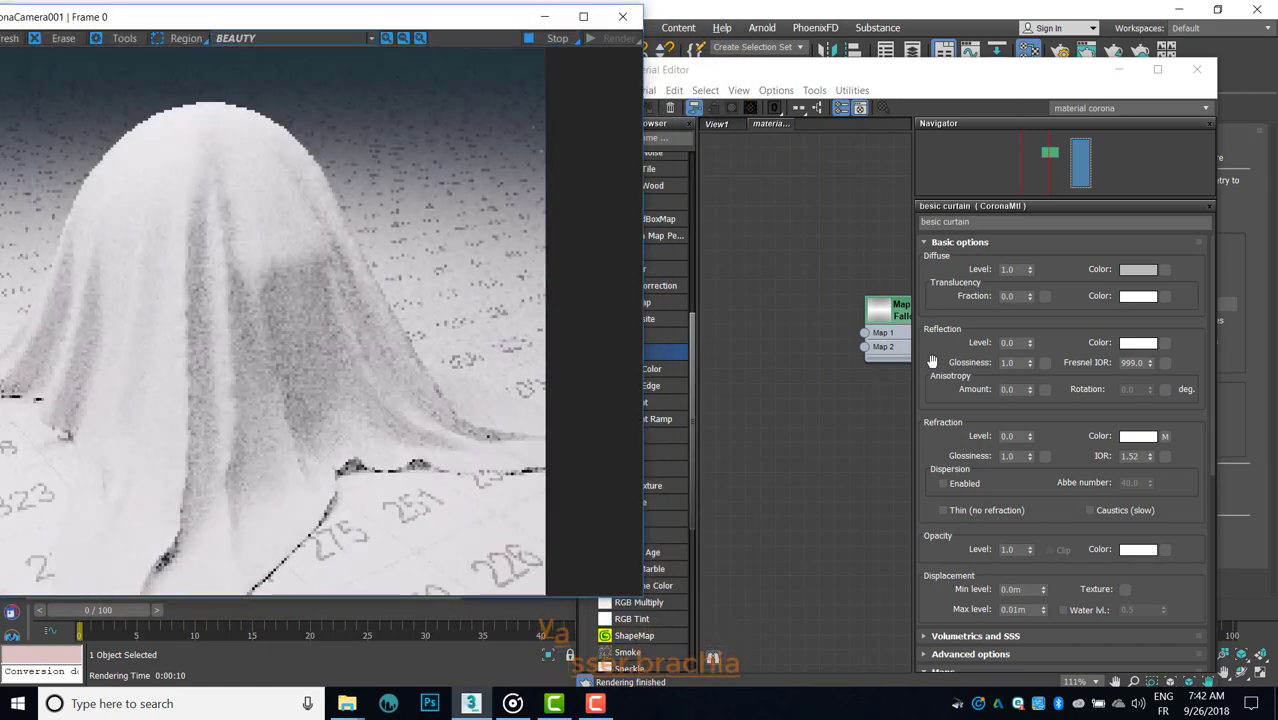
pyautogui.click(795, 266)
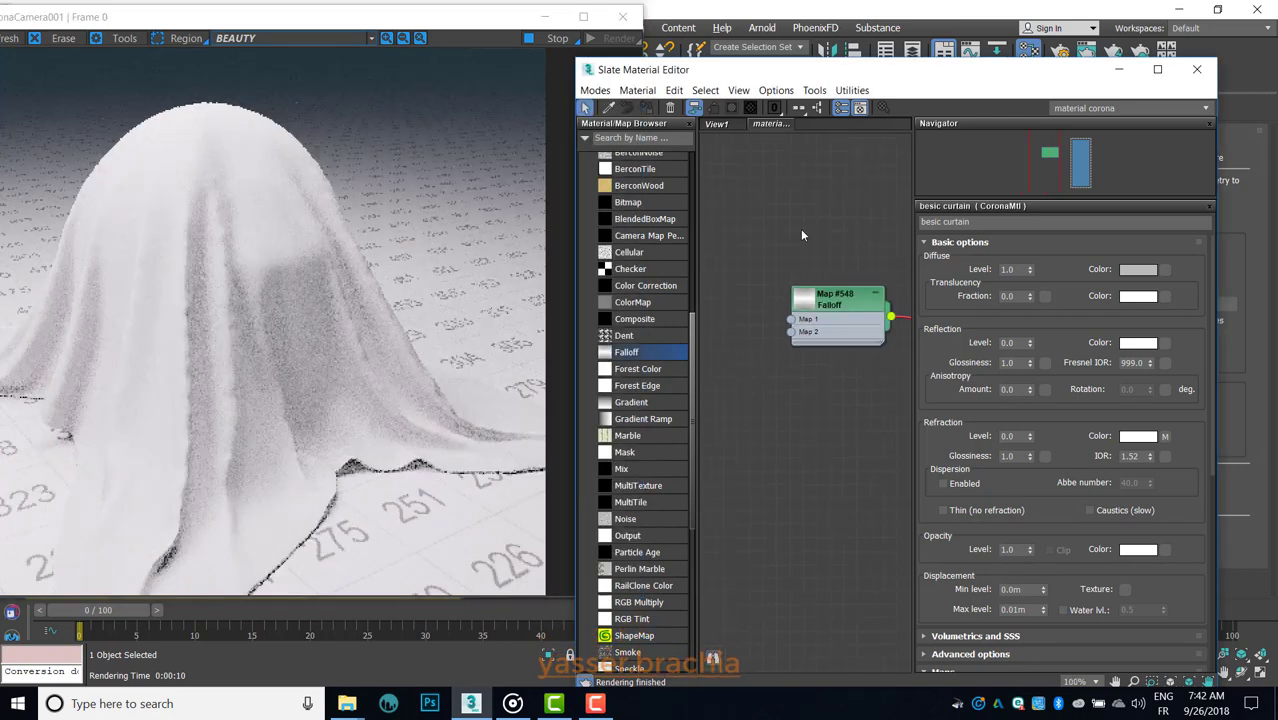
pyautogui.scroll(-1, 800, 229)
pyautogui.moveTo(785, 251); pyautogui.dragTo(620, 251, button='middle')
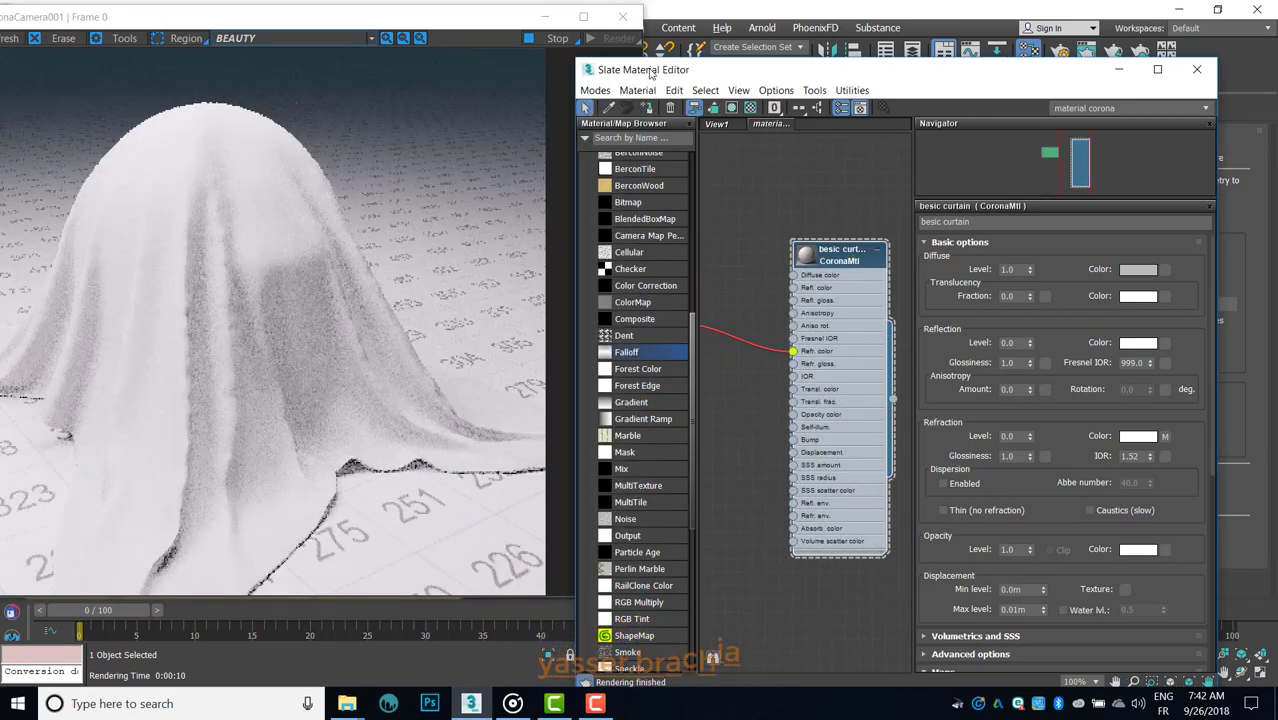
pyautogui.click(546, 19)
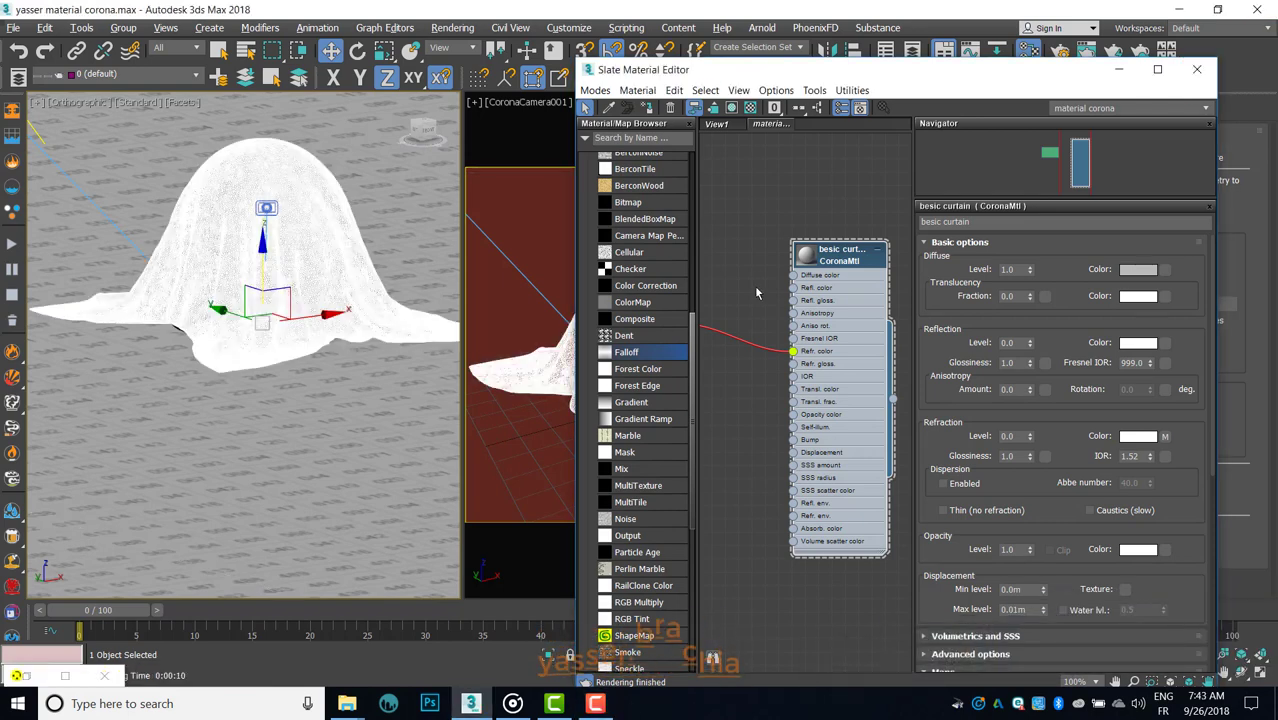
# Step: Zoom out the Slate view to show the besic curtain node and its linked Falloff
pyautogui.rightClick(851, 248)
pyautogui.press('Escape')
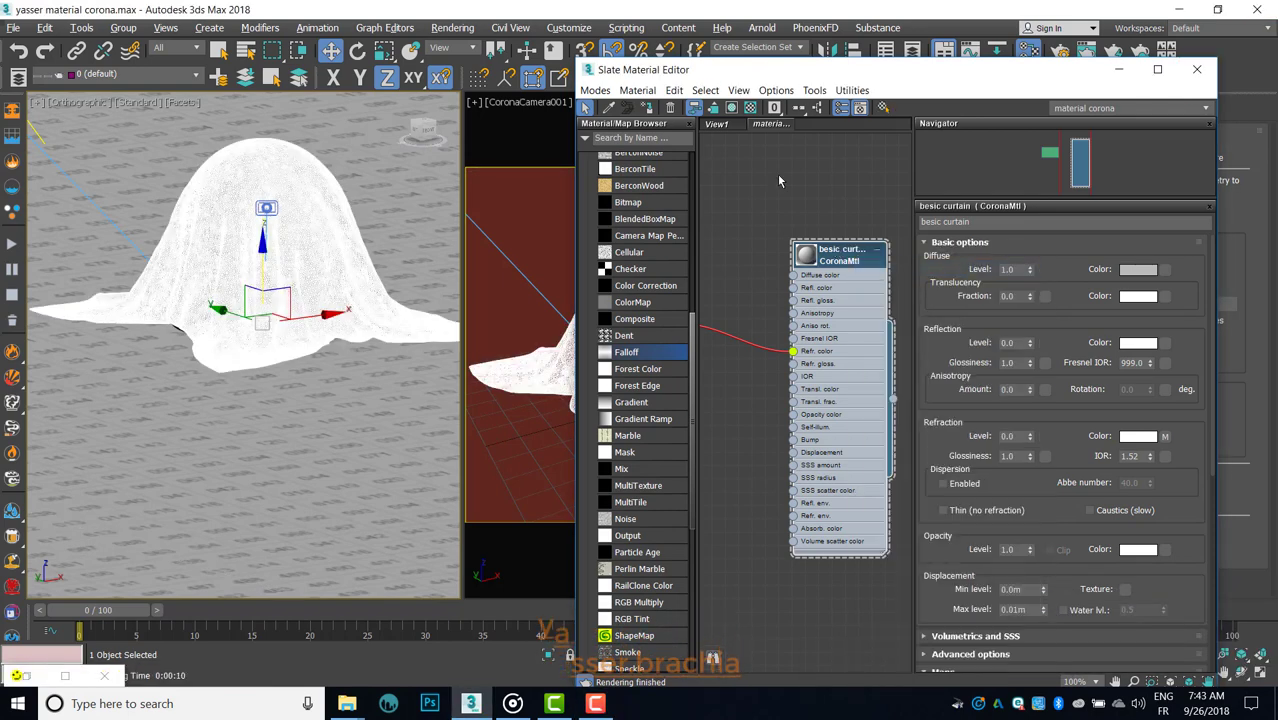
pyautogui.click(741, 170)
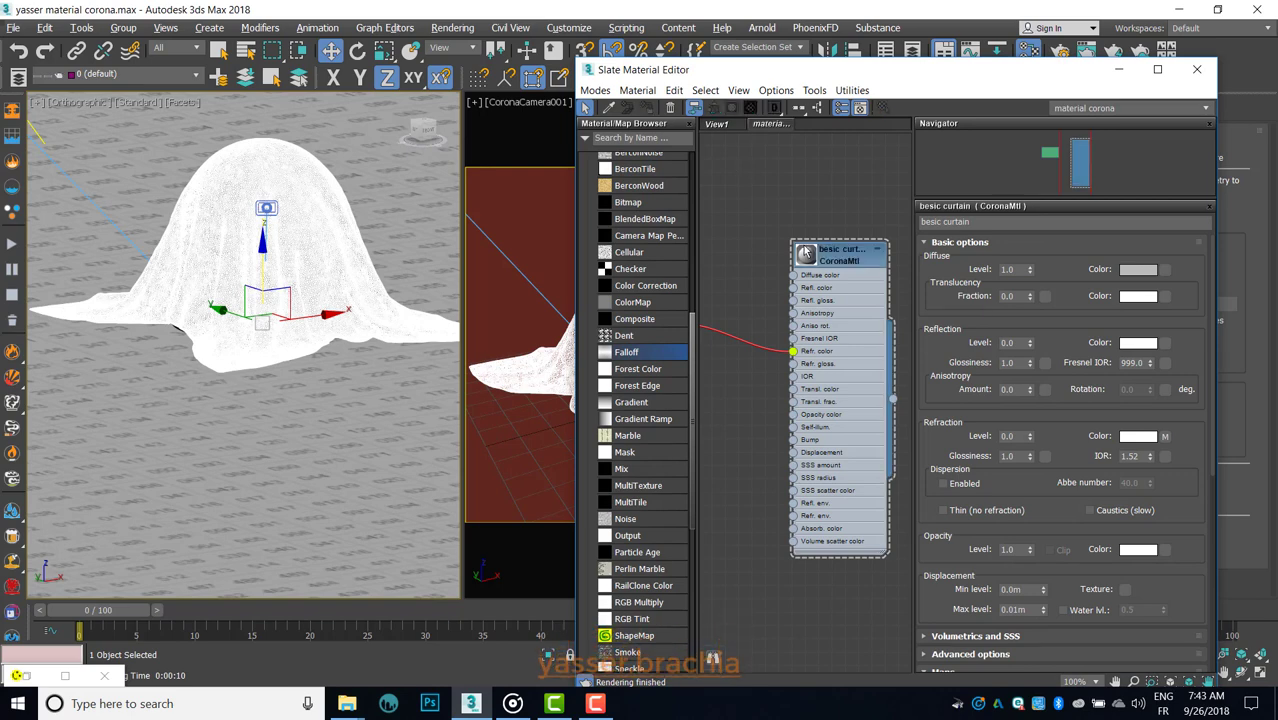
pyautogui.scroll(-1, 806, 260)
pyautogui.moveTo(806, 274); pyautogui.dragTo(861, 271, button='middle')
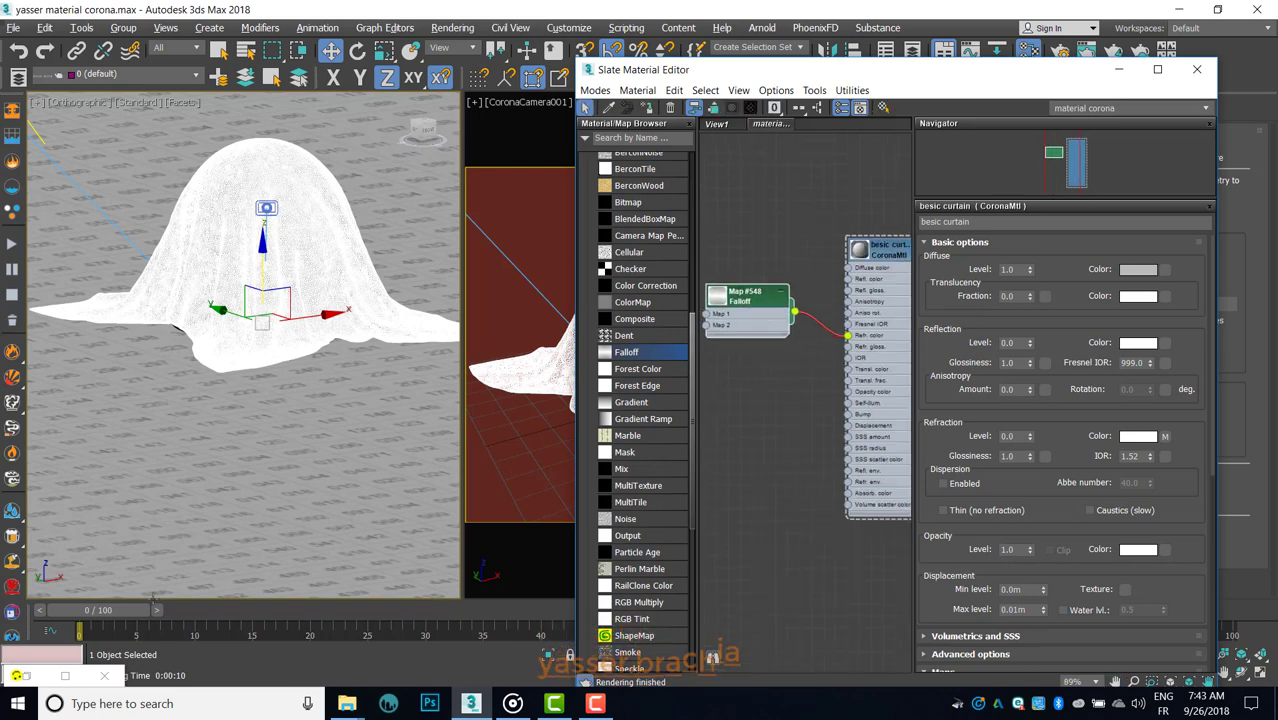
# Step: Restore the Corona frame buffer and set the Refraction Level to 1.0
pyautogui.doubleClick(30, 675)
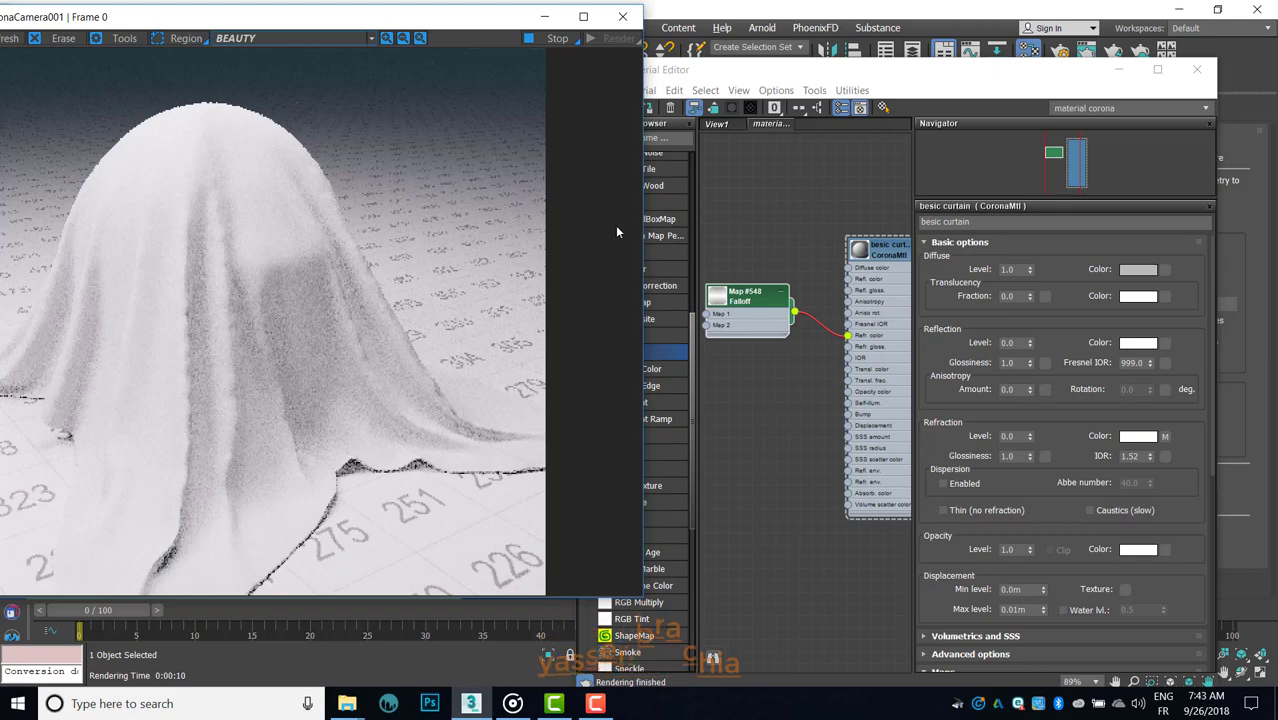
pyautogui.click(876, 253)
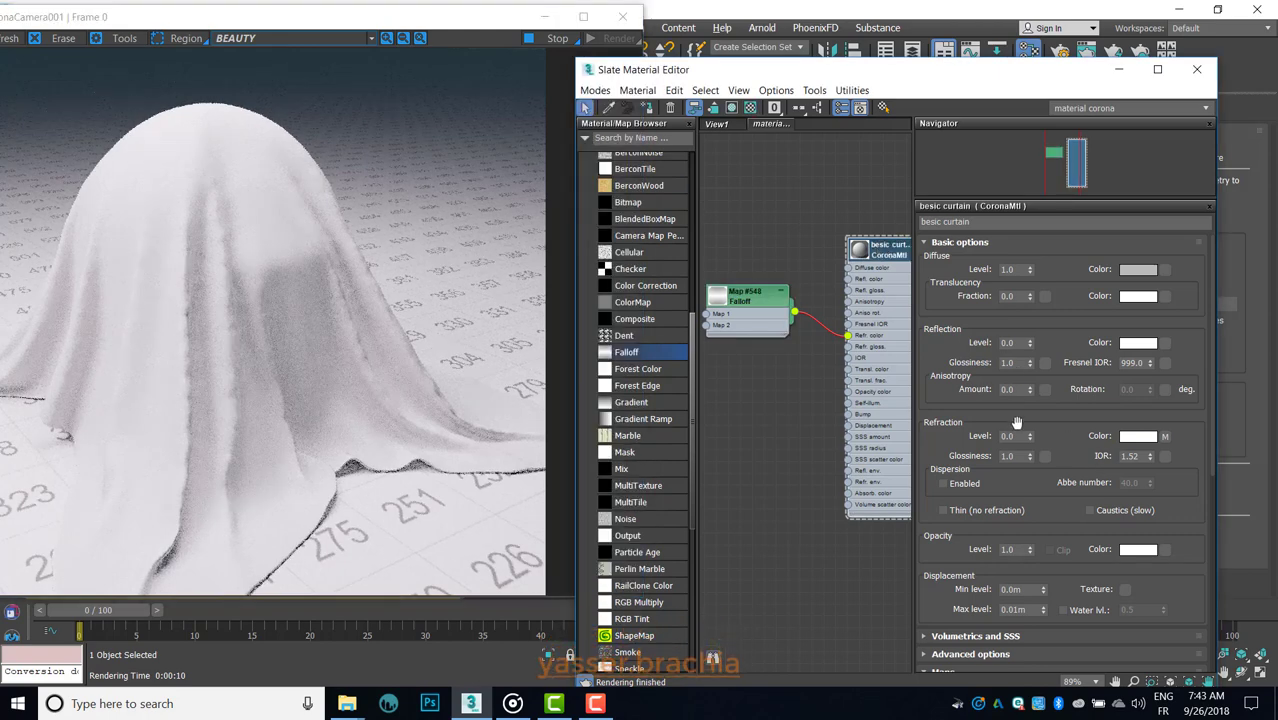
pyautogui.write('1')
pyautogui.press('Return')
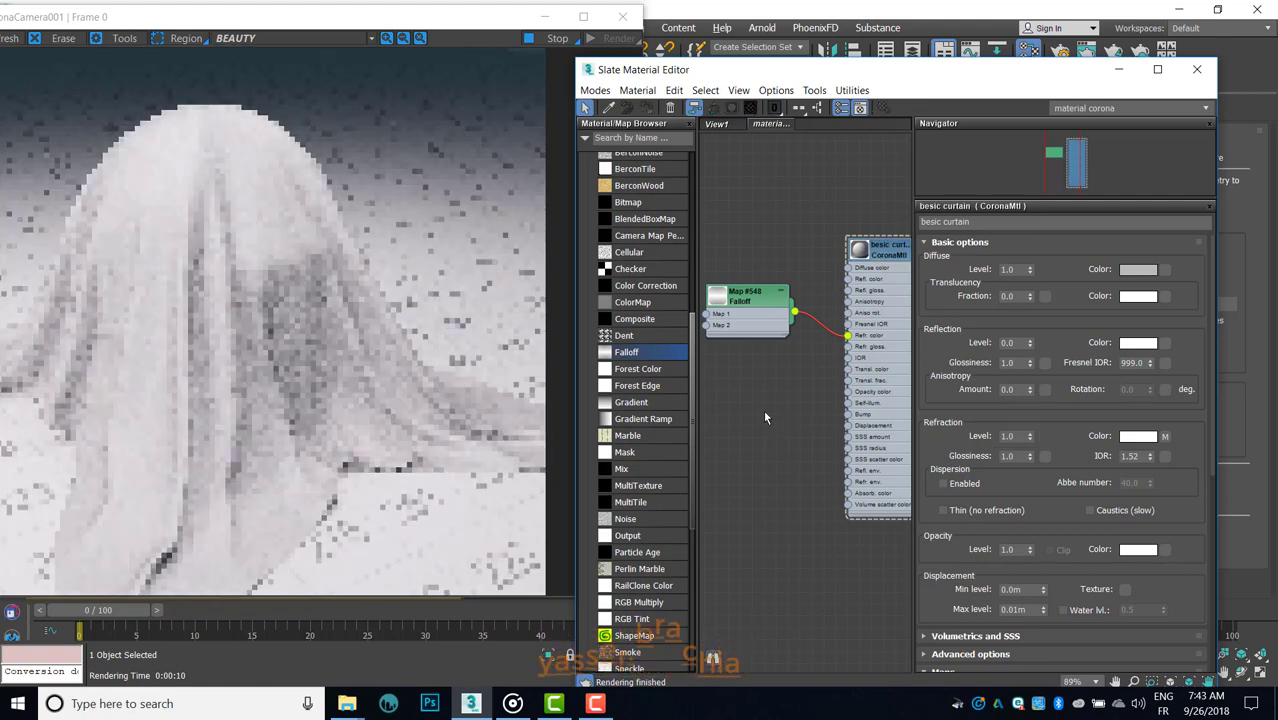
# Step: Swap the Falloff front/side colours and make the mix curve's end point Bezier-Corner, bowing the curve upward
pyautogui.doubleClick(758, 303)
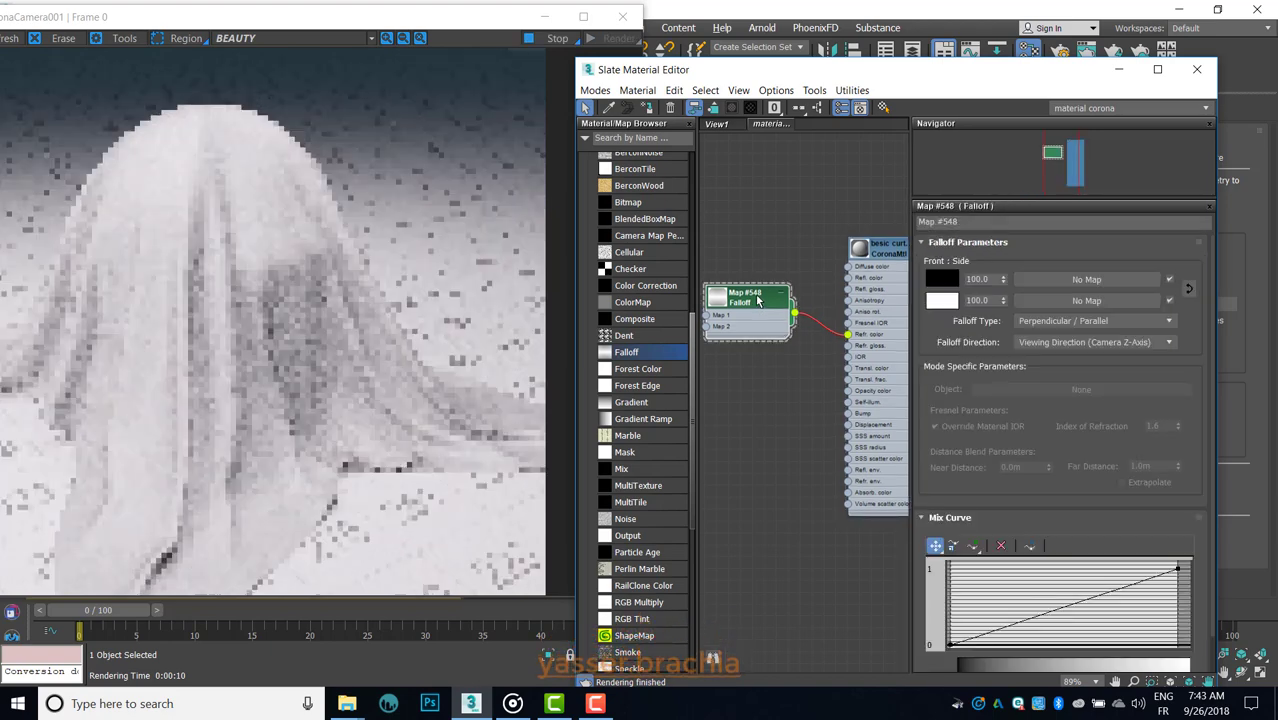
pyautogui.click(1188, 288)
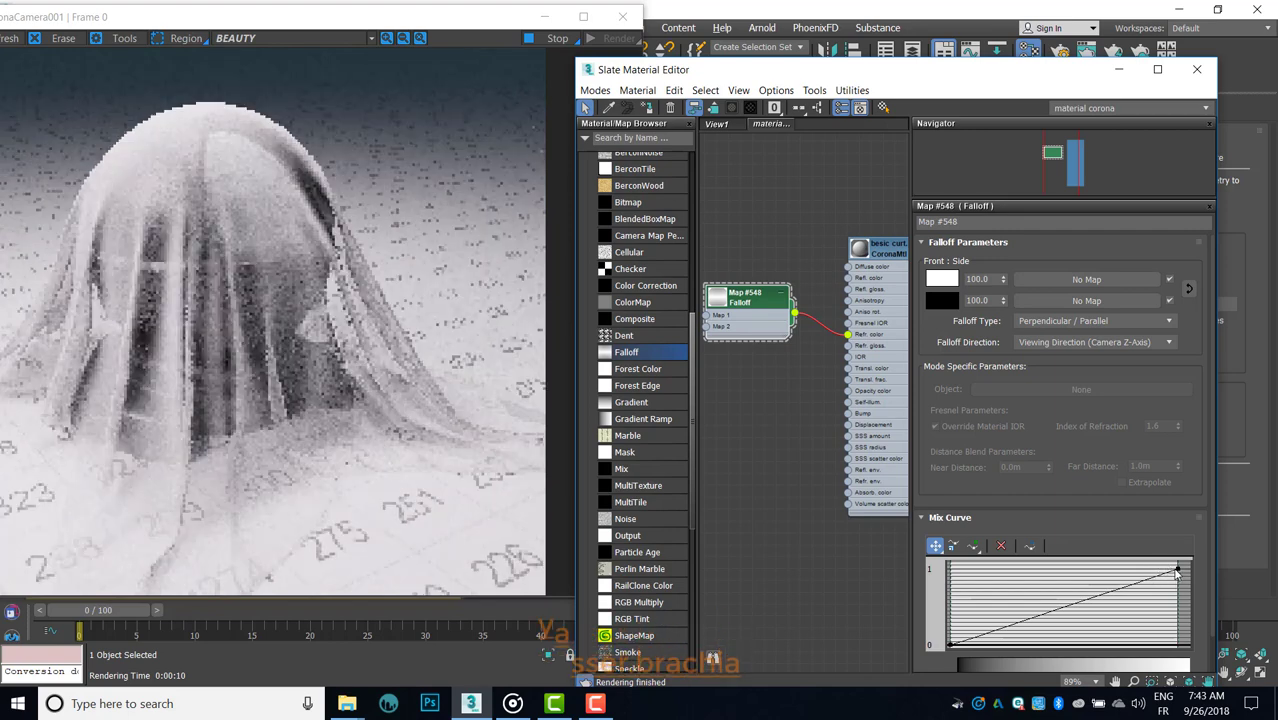
pyautogui.rightClick(1177, 571)
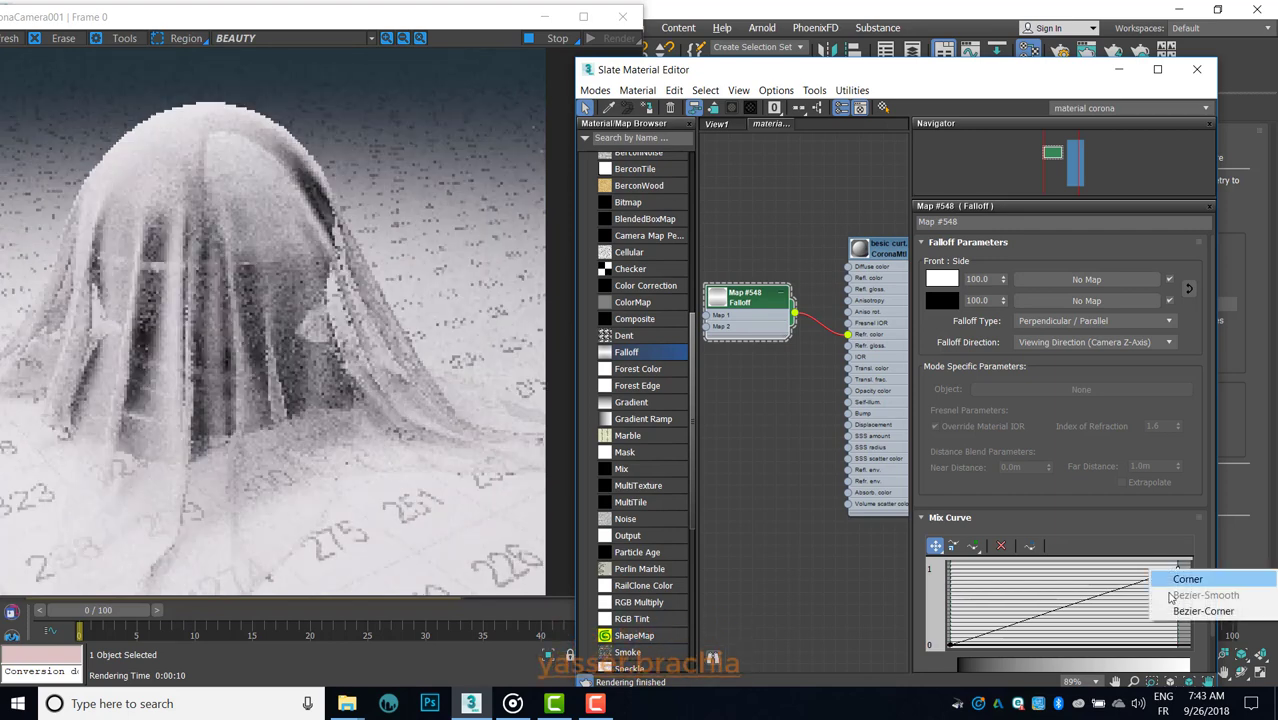
pyautogui.click(1203, 611)
pyautogui.moveTo(1160, 570); pyautogui.dragTo(1003, 563)
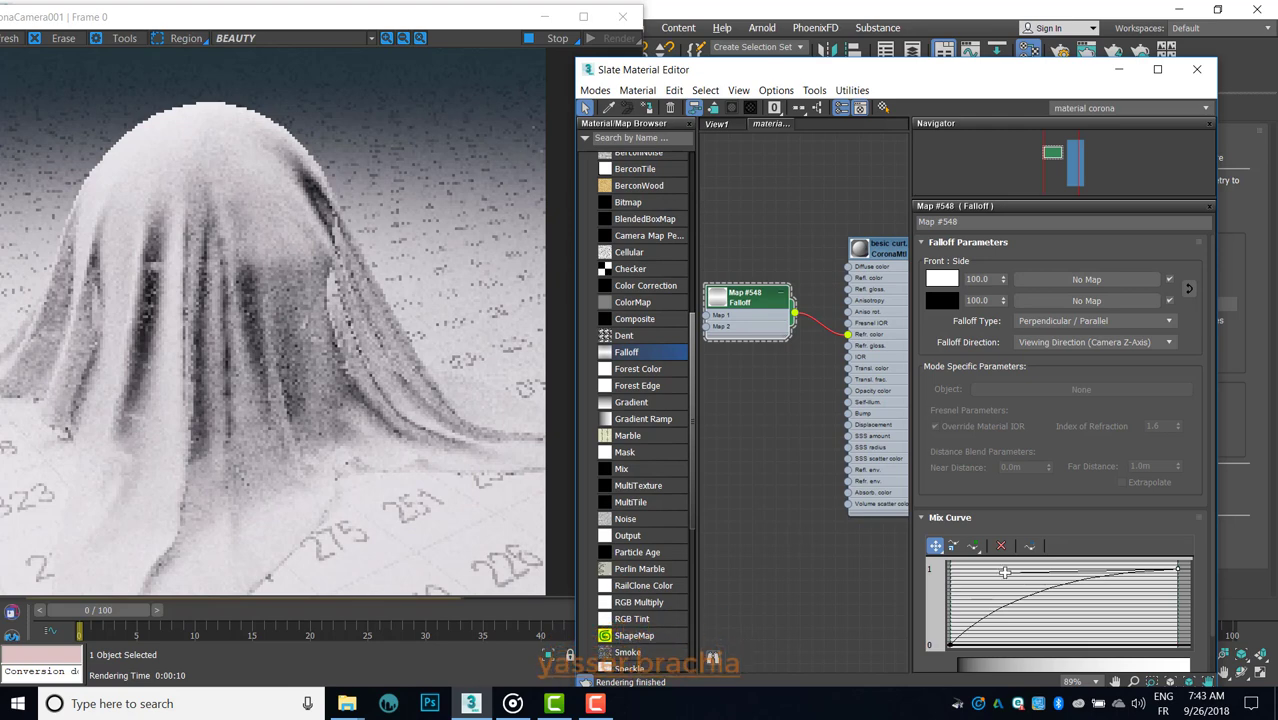
pyautogui.moveTo(1004, 572)
pyautogui.mouseDown()
pyautogui.moveTo(950, 565)
pyautogui.moveTo(964, 553)
pyautogui.mouseUp()
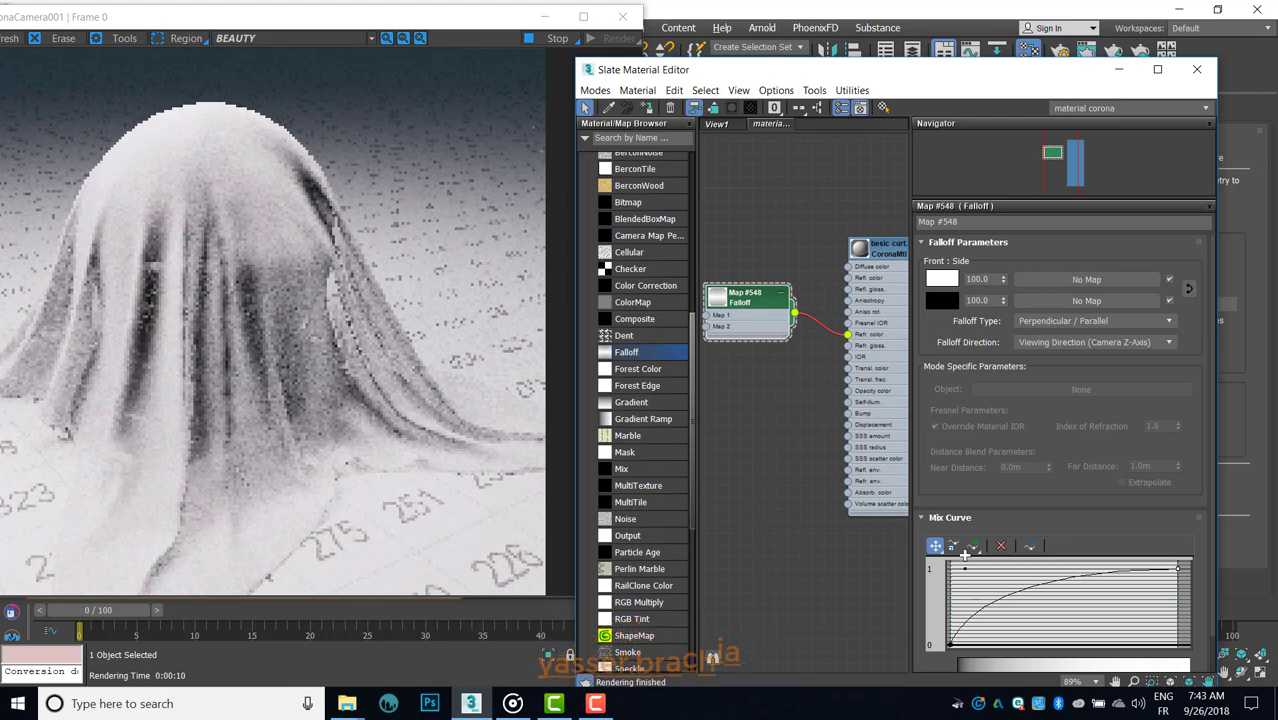
pyautogui.moveTo(748, 300); pyautogui.dragTo(770, 312)
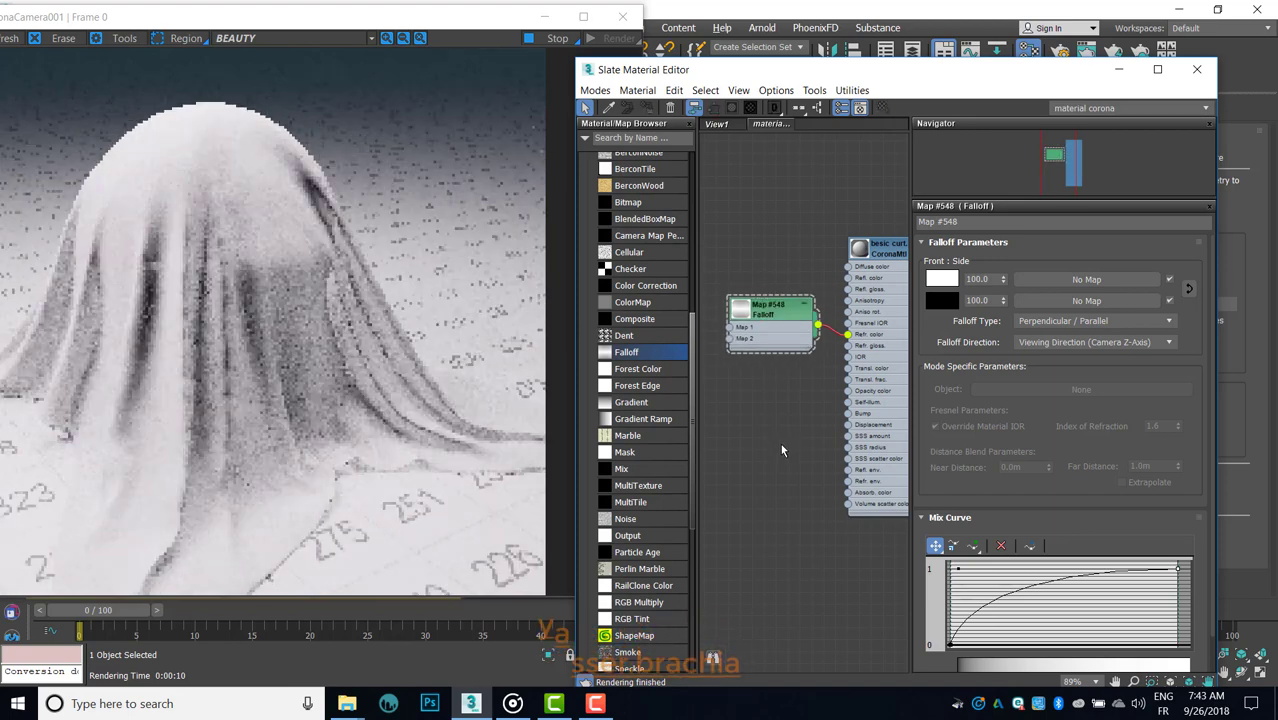
pyautogui.click(876, 250)
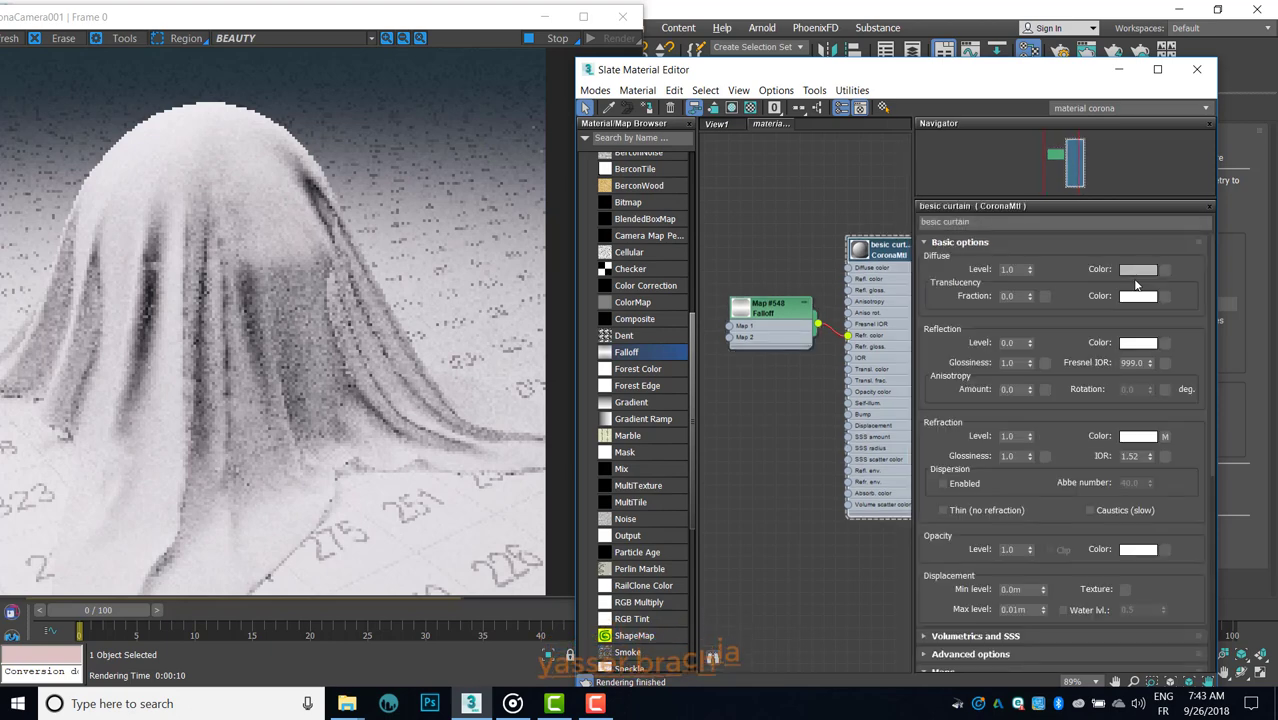
# Step: Change the besic curtain's diffuse colour from mid grey to pure white
pyautogui.click(1142, 271)
pyautogui.write('253')
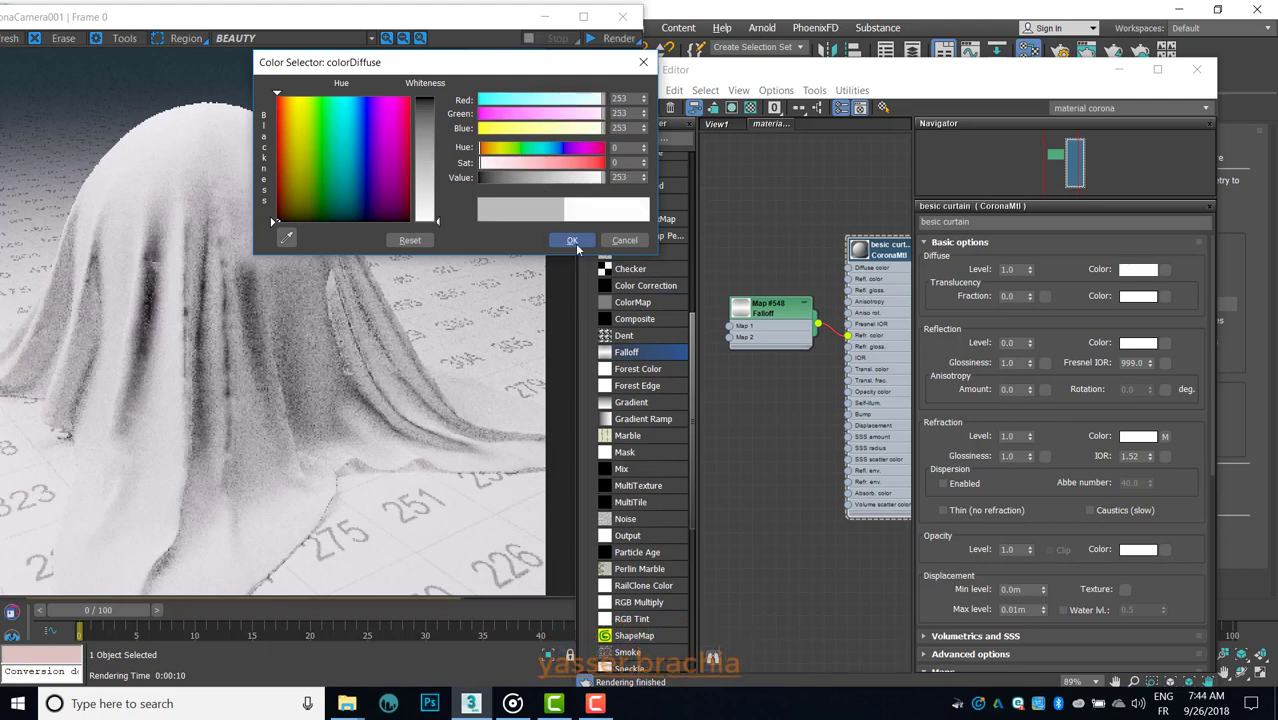
pyautogui.click(572, 241)
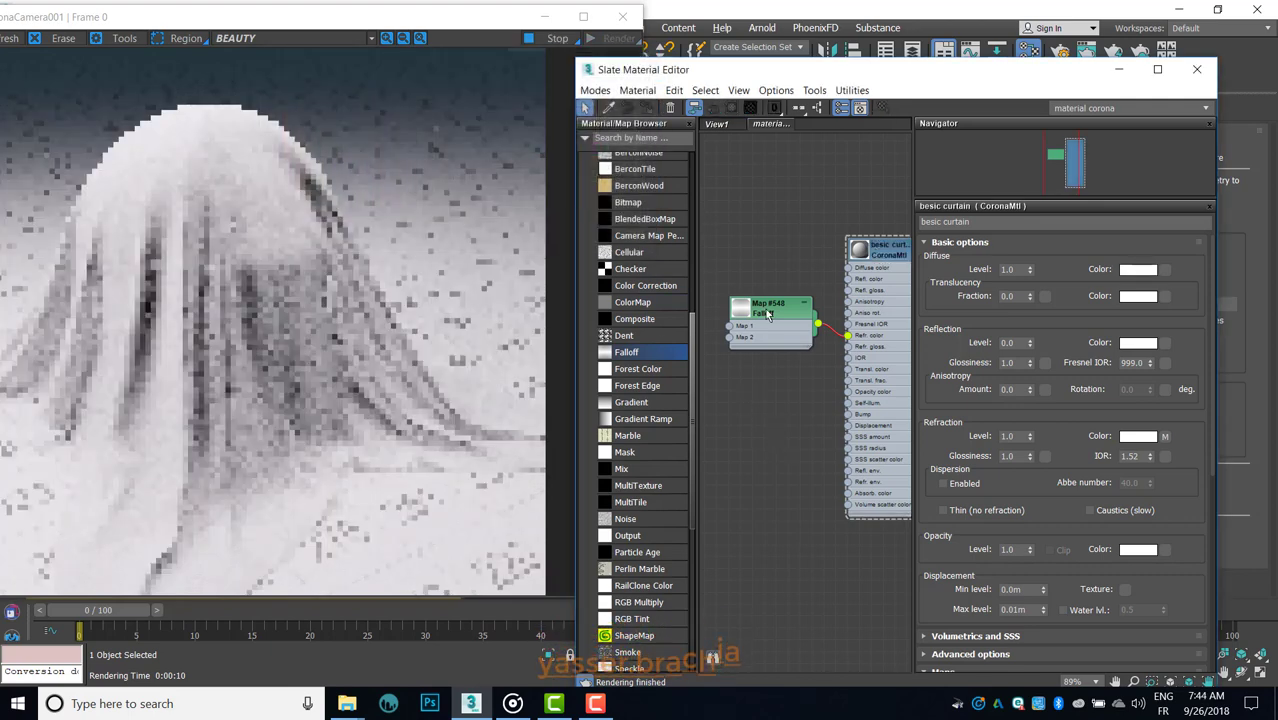
pyautogui.moveTo(780, 315); pyautogui.dragTo(767, 315)
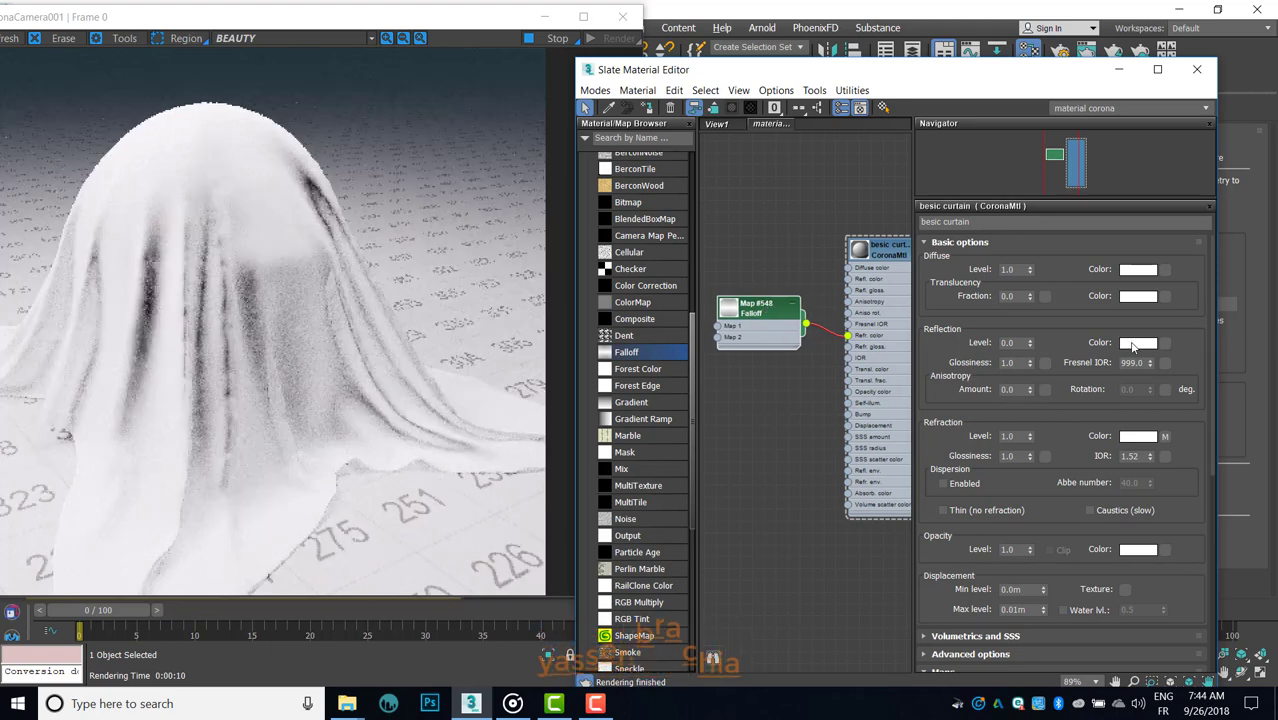
pyautogui.moveTo(1210, 342)
pyautogui.mouseDown()
pyautogui.moveTo(1216, 543)
pyautogui.moveTo(1218, 294)
pyautogui.mouseUp()
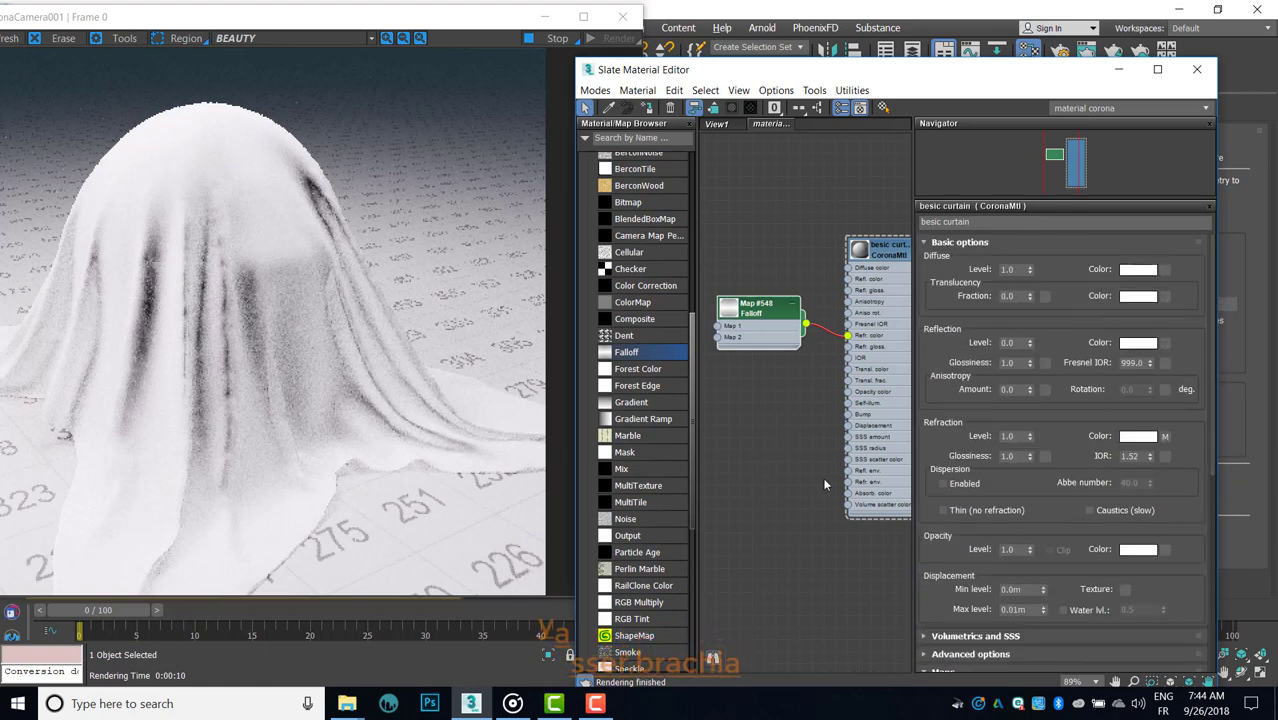
pyautogui.click(346, 703)
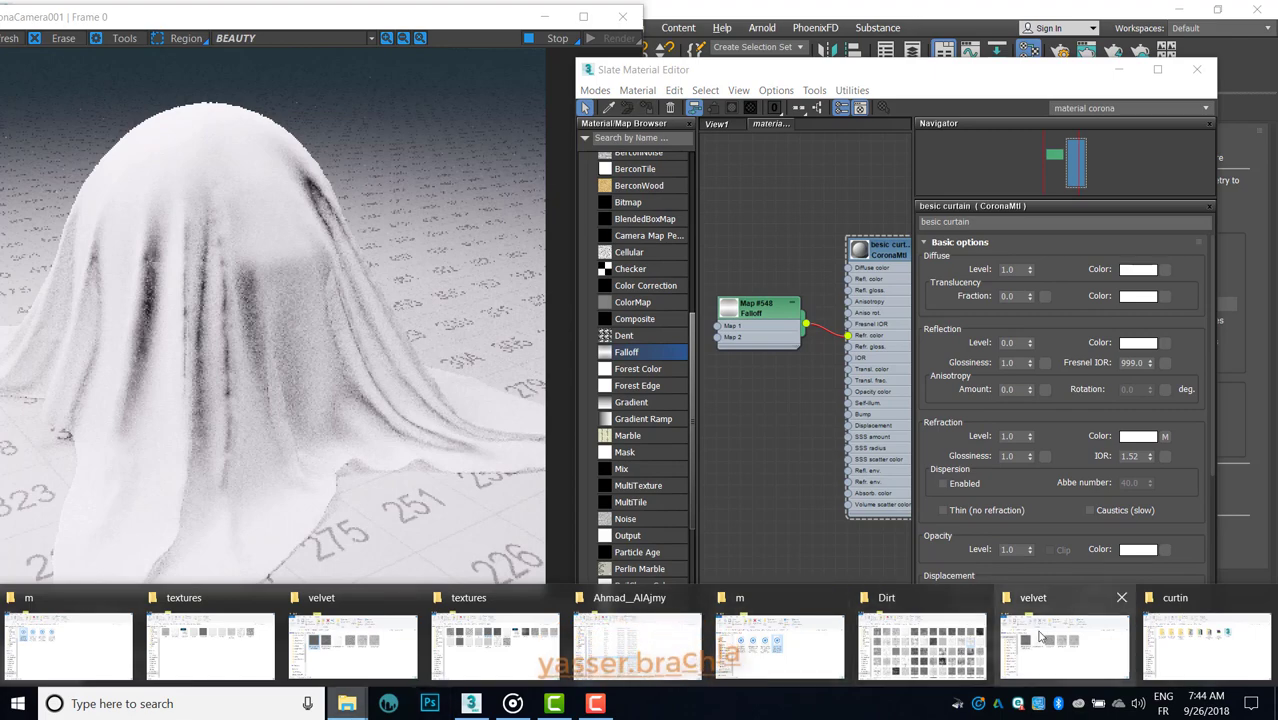
# Step: Drag the velvet bump texture AM_102_028_map_001_bump2.jpg from Explorer into Slate as a Bitmap node
pyautogui.click(1065, 645)
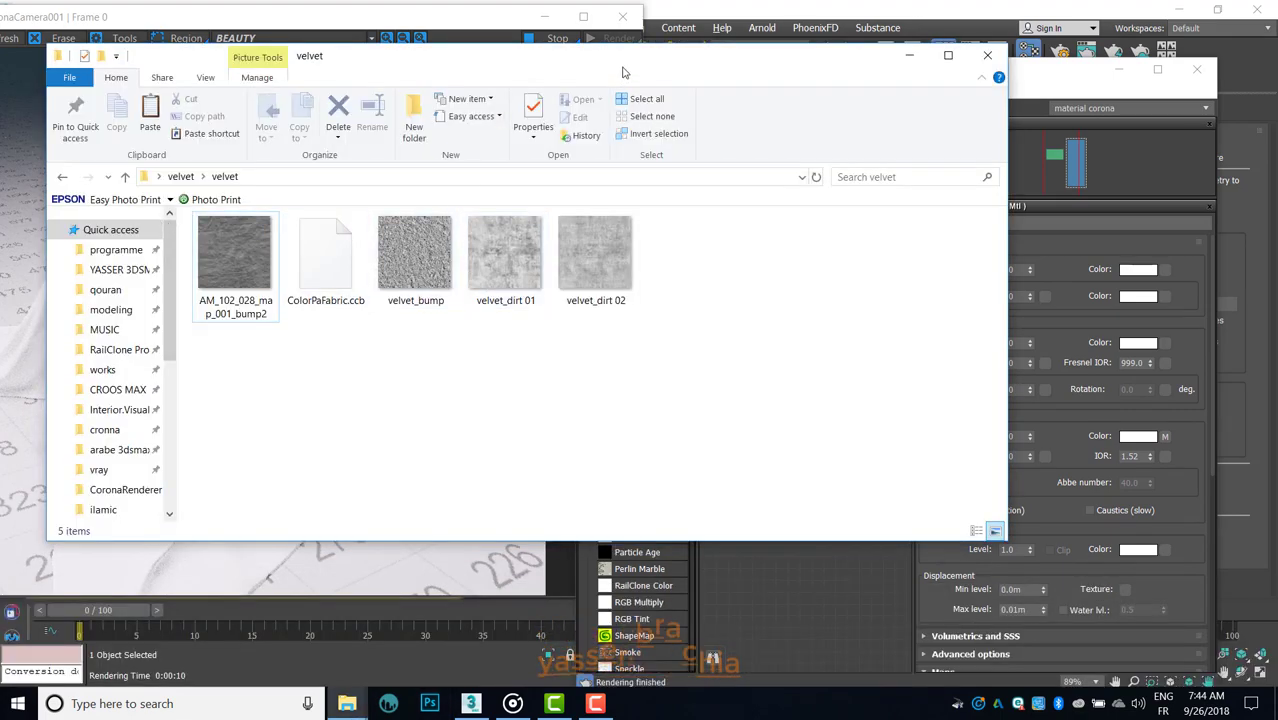
pyautogui.moveTo(626, 64)
pyautogui.mouseDown()
pyautogui.moveTo(1037, 484)
pyautogui.moveTo(1041, 470)
pyautogui.mouseUp()
pyautogui.moveTo(650, 650); pyautogui.dragTo(767, 392)
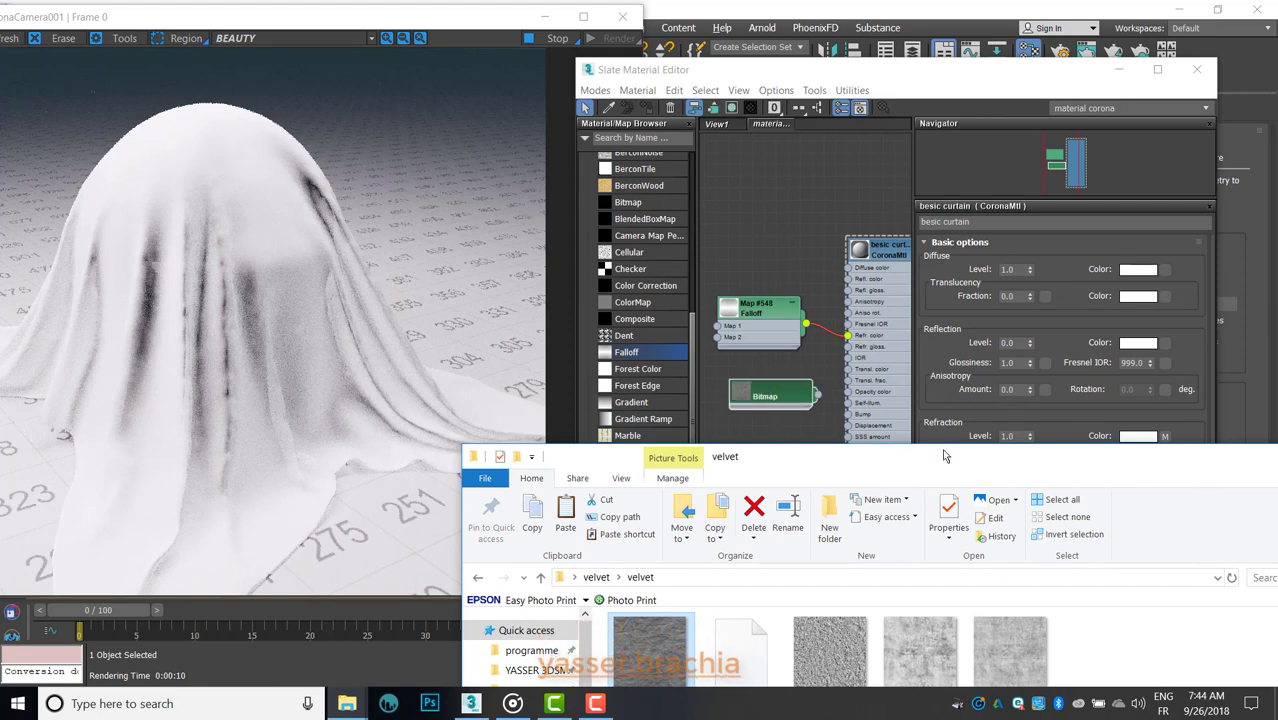
pyautogui.moveTo(1171, 471); pyautogui.dragTo(880, 462)
pyautogui.click(1052, 447)
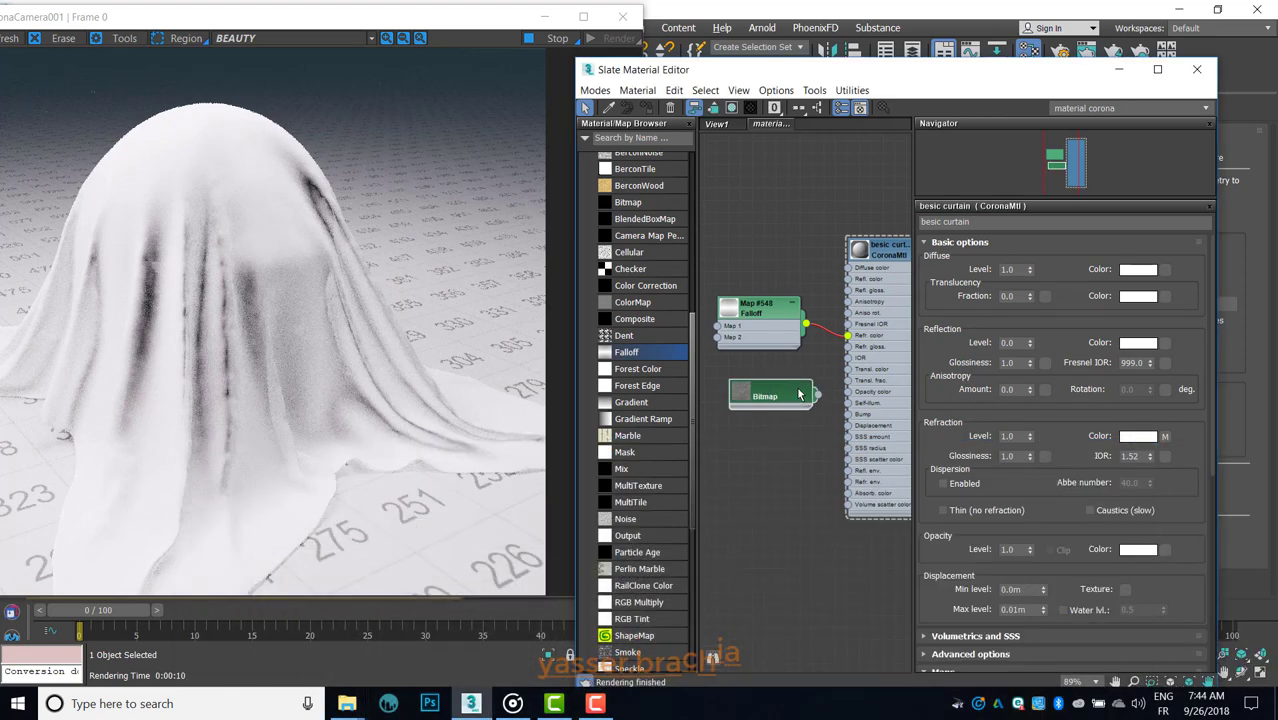
pyautogui.scroll(2, 780, 400)
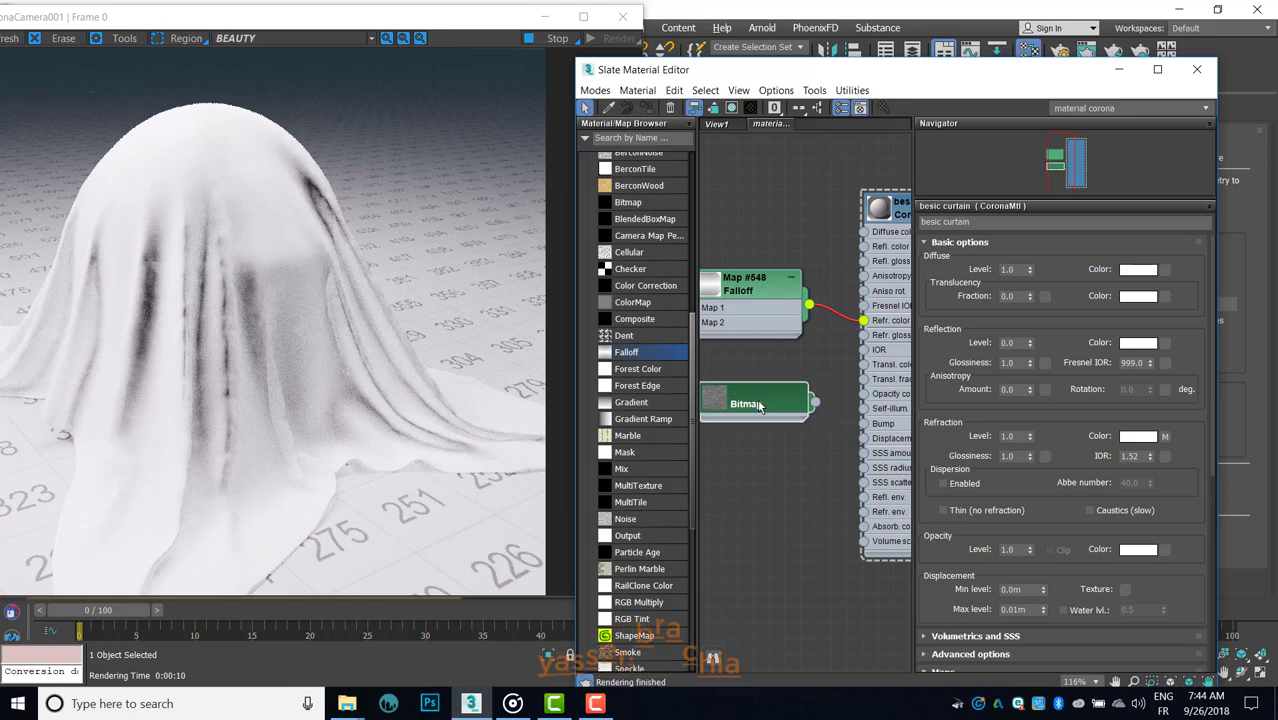
pyautogui.moveTo(783, 413); pyautogui.dragTo(767, 411)
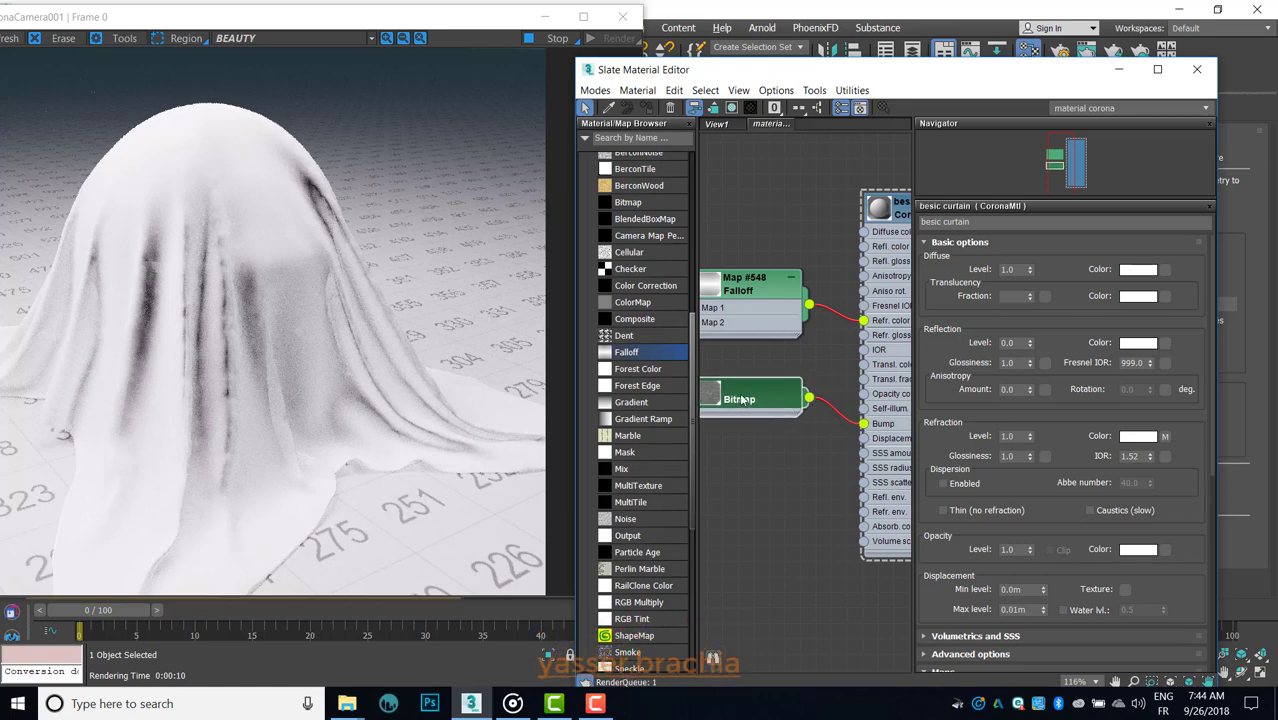
# Step: Wire the Bitmap into the besic curtain's Bump input and set U and V tiling to 2.0
pyautogui.moveTo(741, 398); pyautogui.dragTo(771, 398)
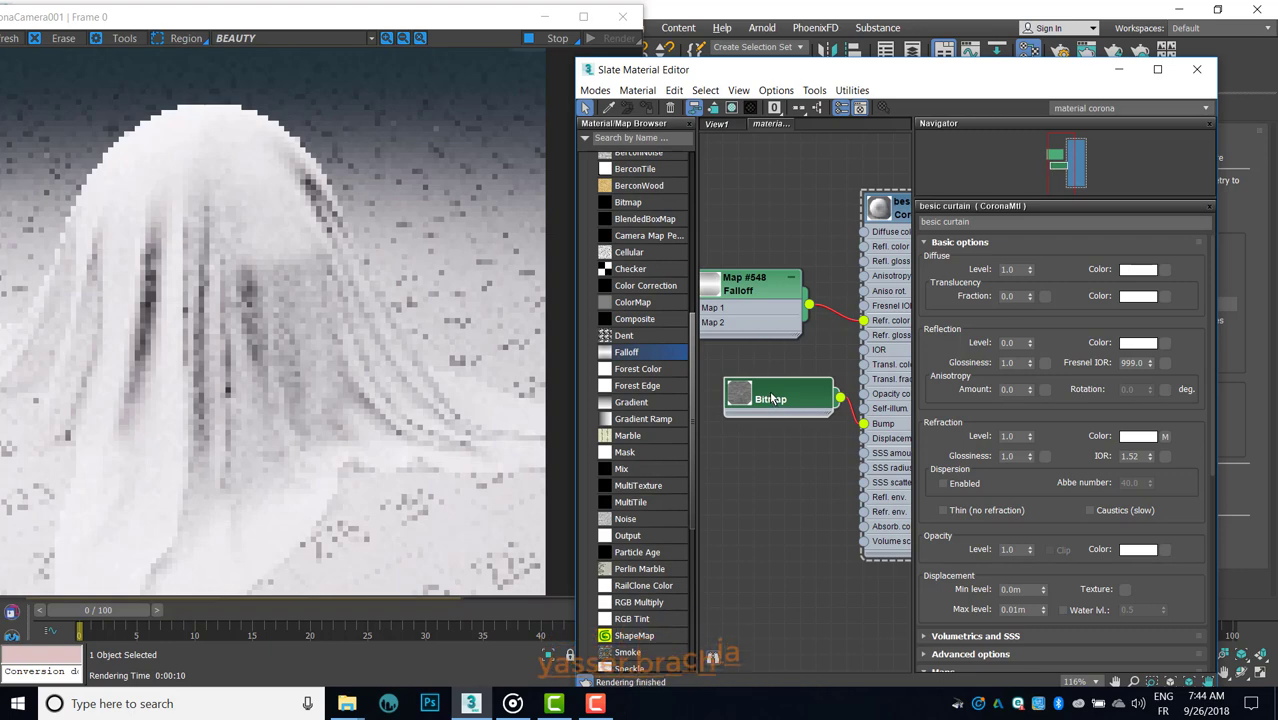
pyautogui.doubleClick(770, 398)
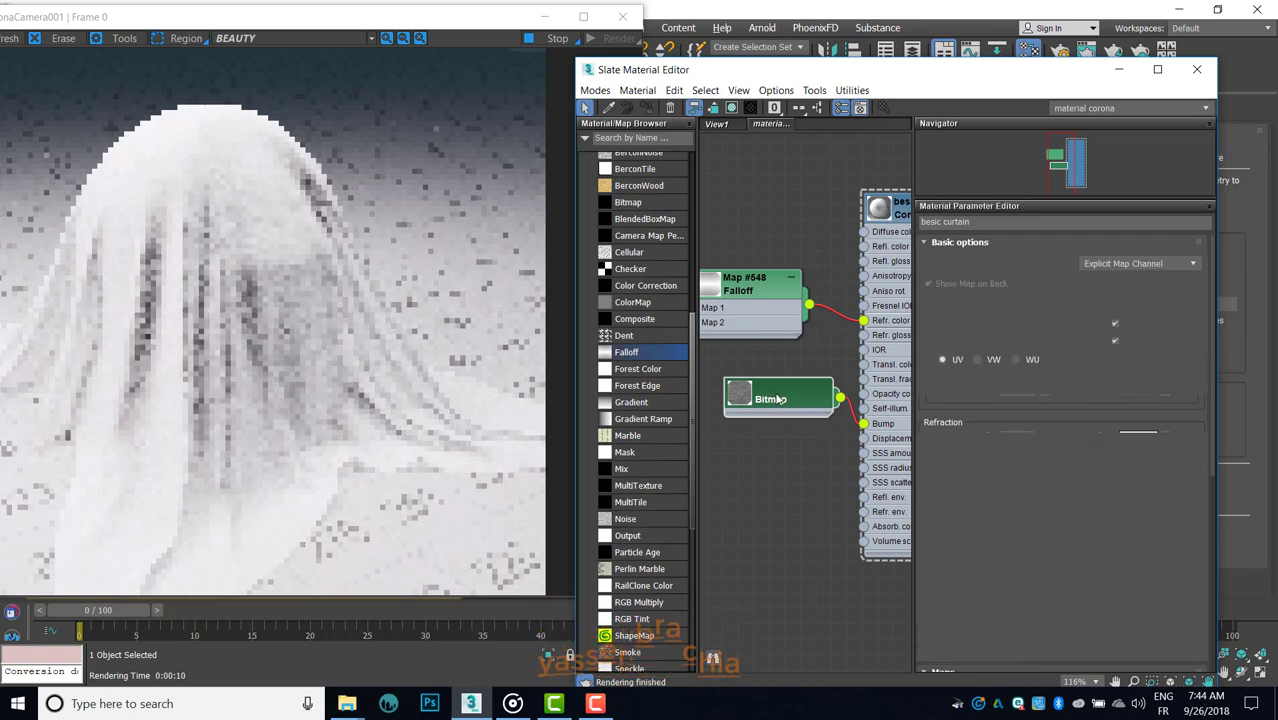
pyautogui.moveTo(765, 399); pyautogui.dragTo(749, 399)
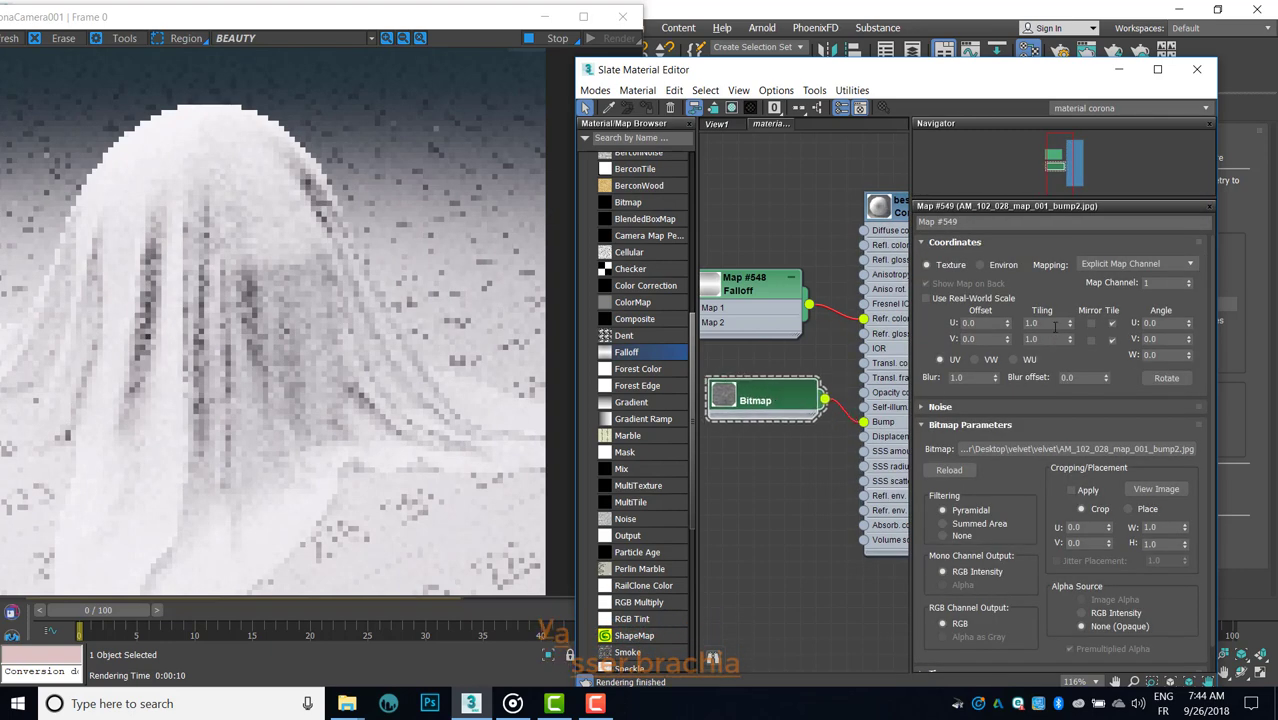
pyautogui.write('2')
pyautogui.press('Tab')
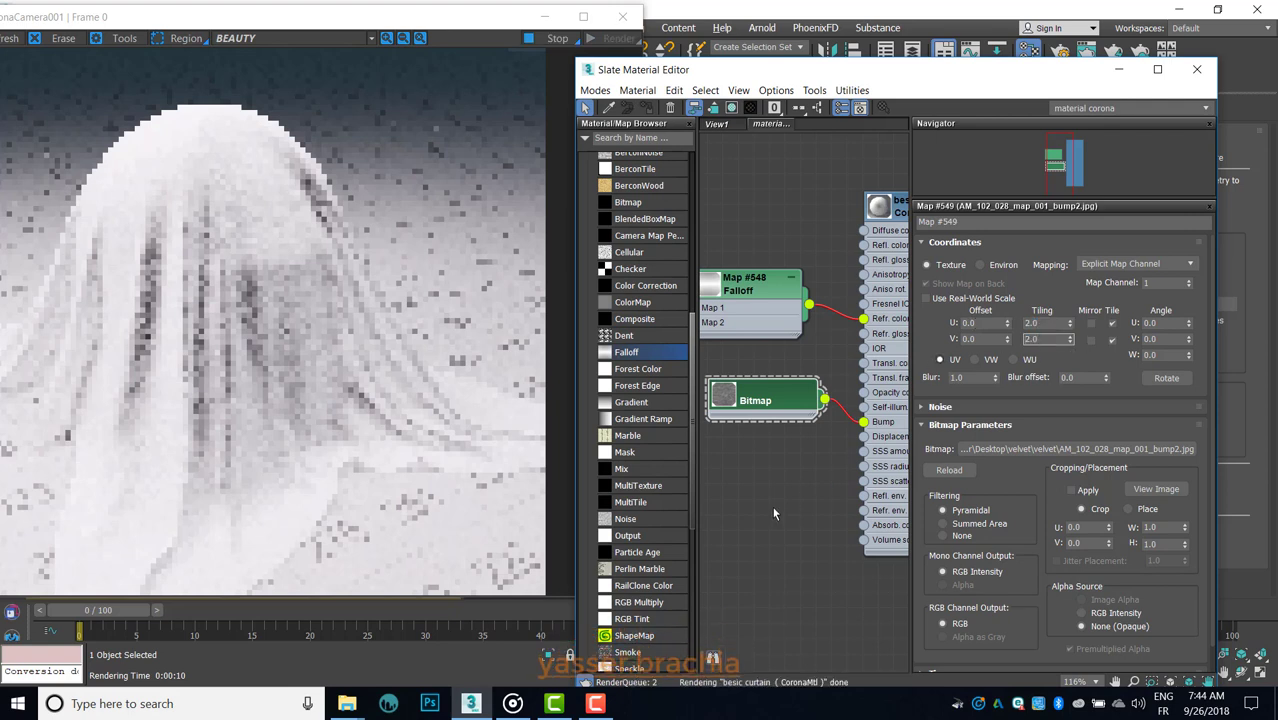
pyautogui.click(772, 506)
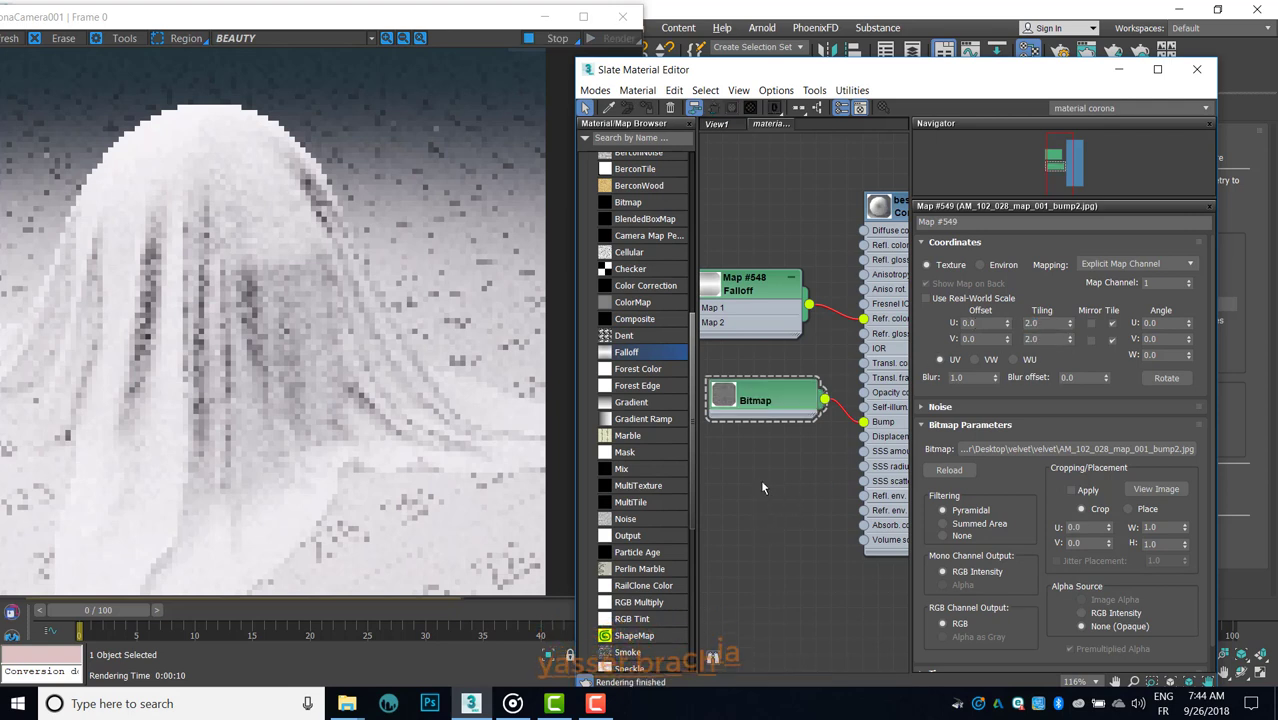
pyautogui.moveTo(790, 400); pyautogui.dragTo(773, 400)
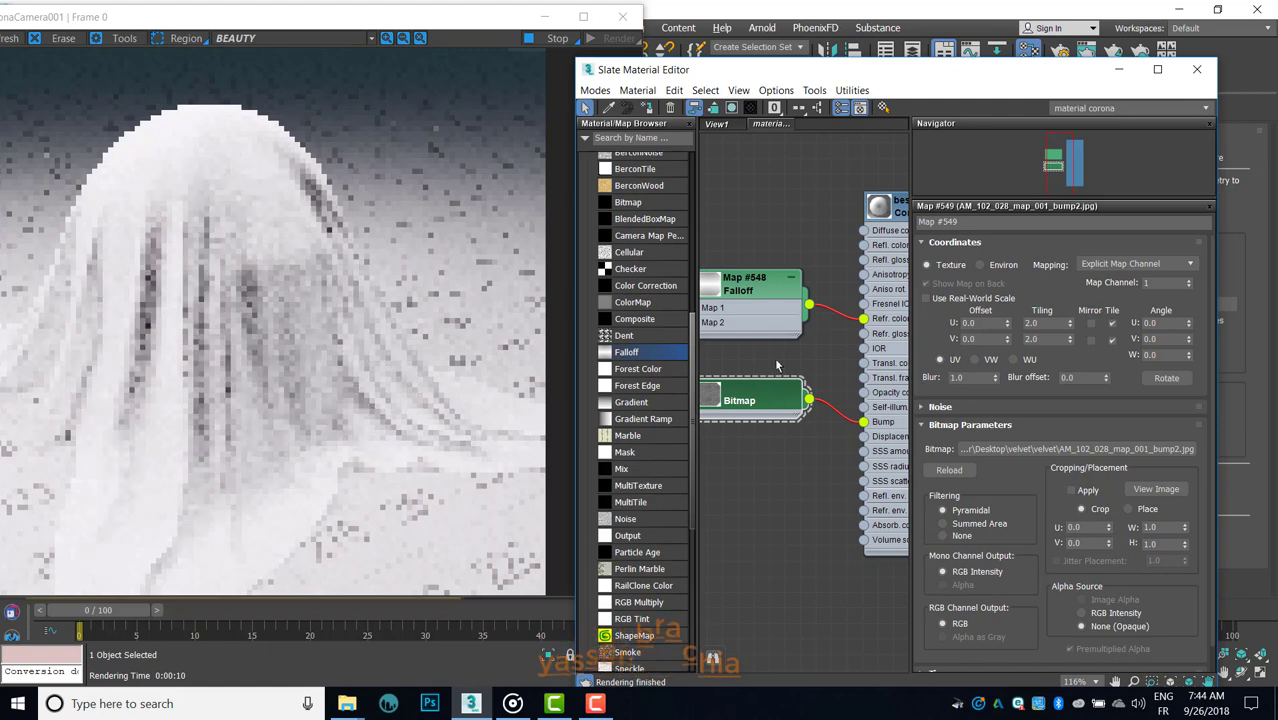
pyautogui.moveTo(789, 214); pyautogui.dragTo(794, 260, button='middle')
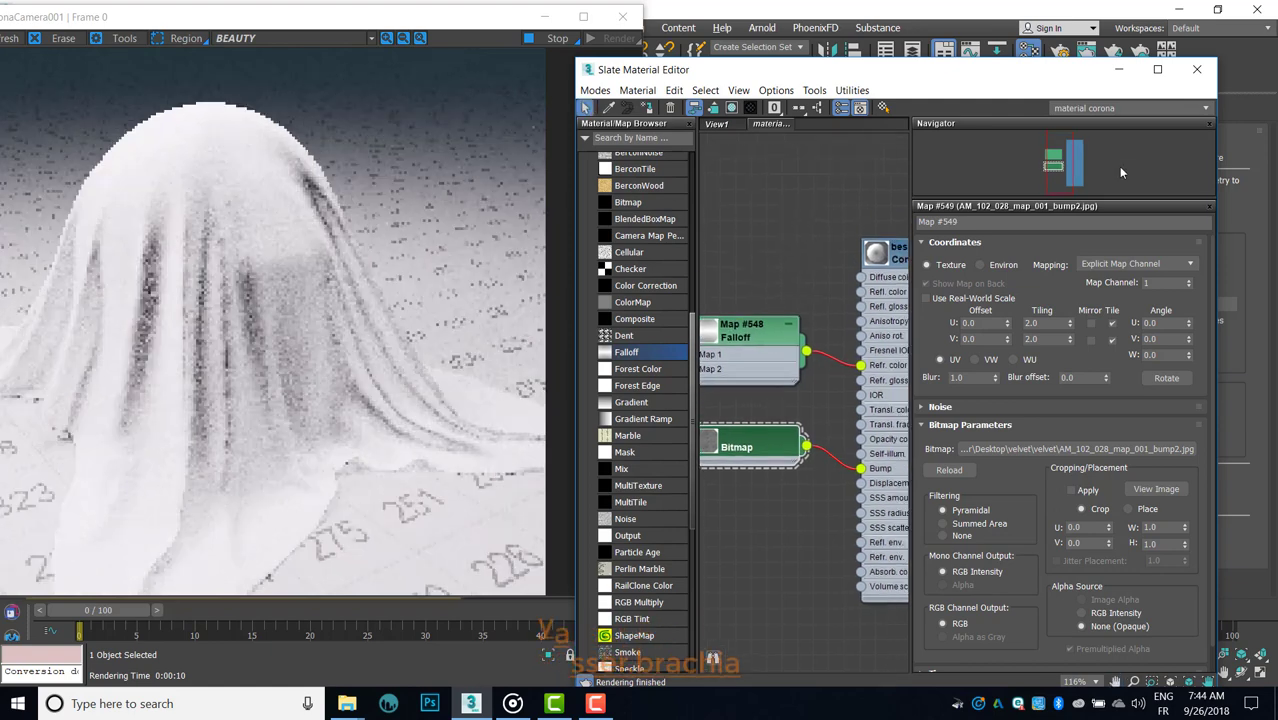
pyautogui.scroll(1, 756, 338)
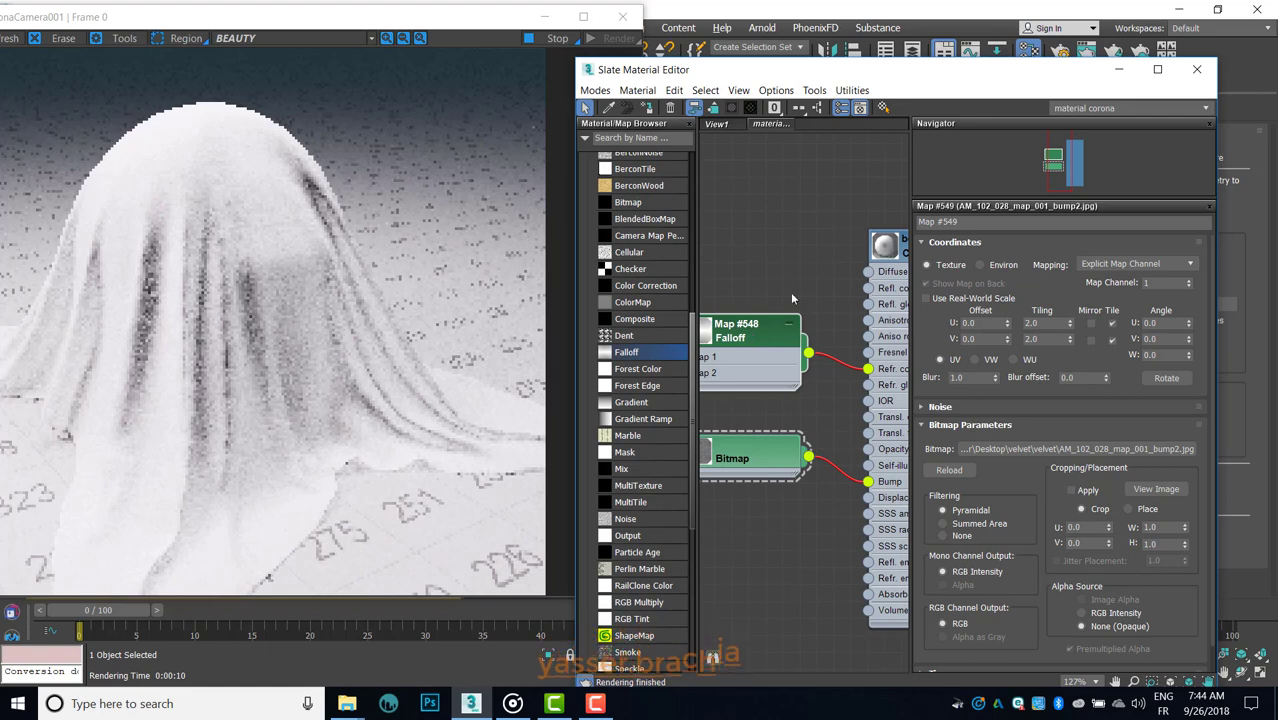
# Step: Open the Falloff map's parameters and check its first colour without changing it
pyautogui.doubleClick(735, 343)
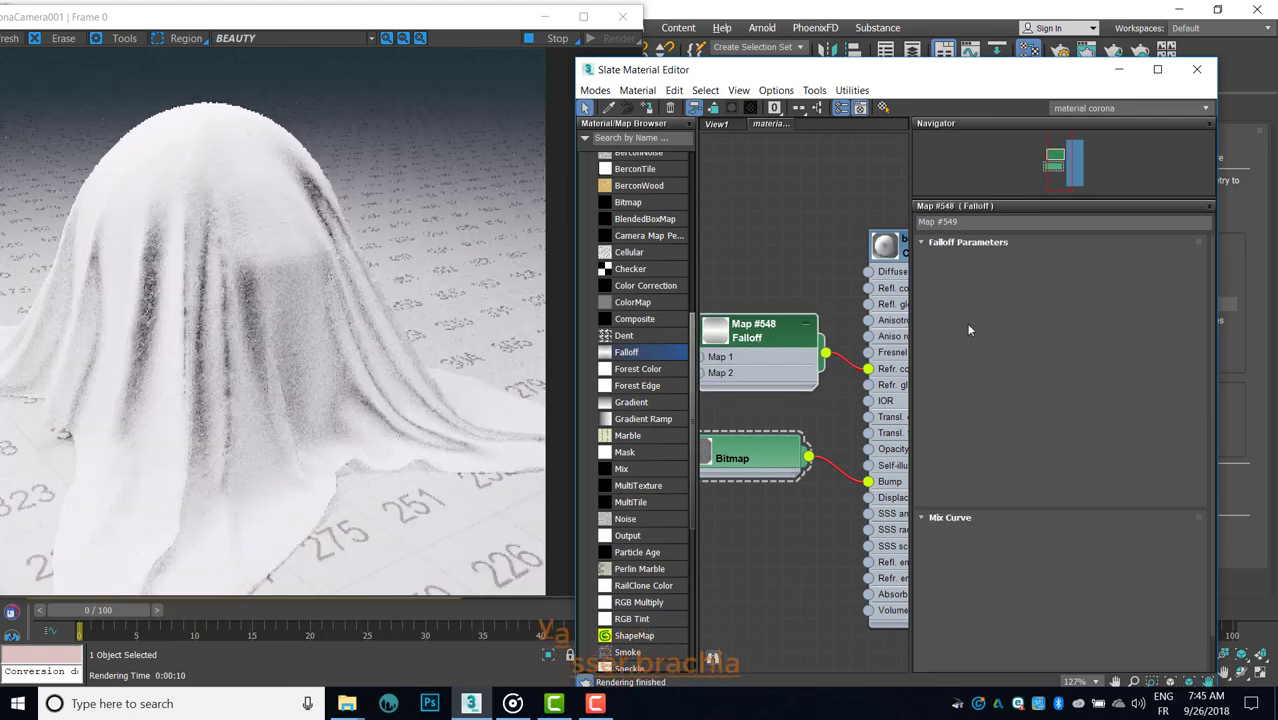
pyautogui.click(941, 279)
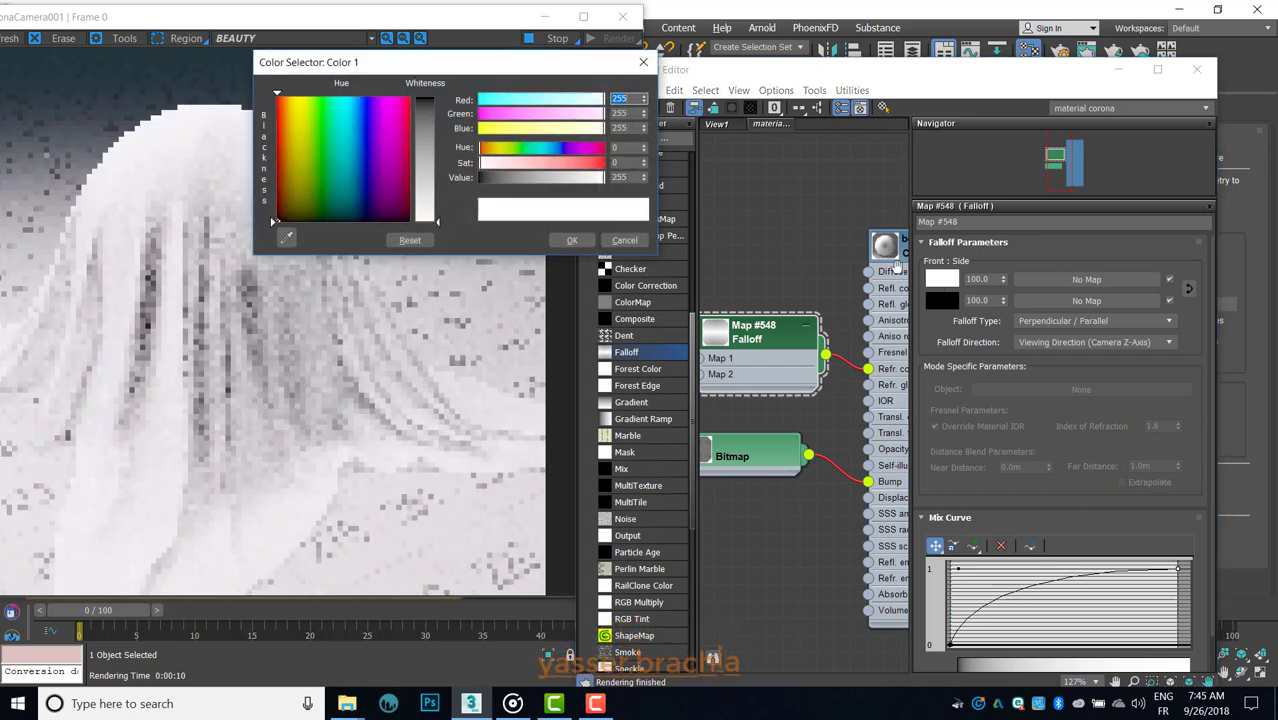
pyautogui.click(643, 64)
pyautogui.scroll(2, 859, 240)
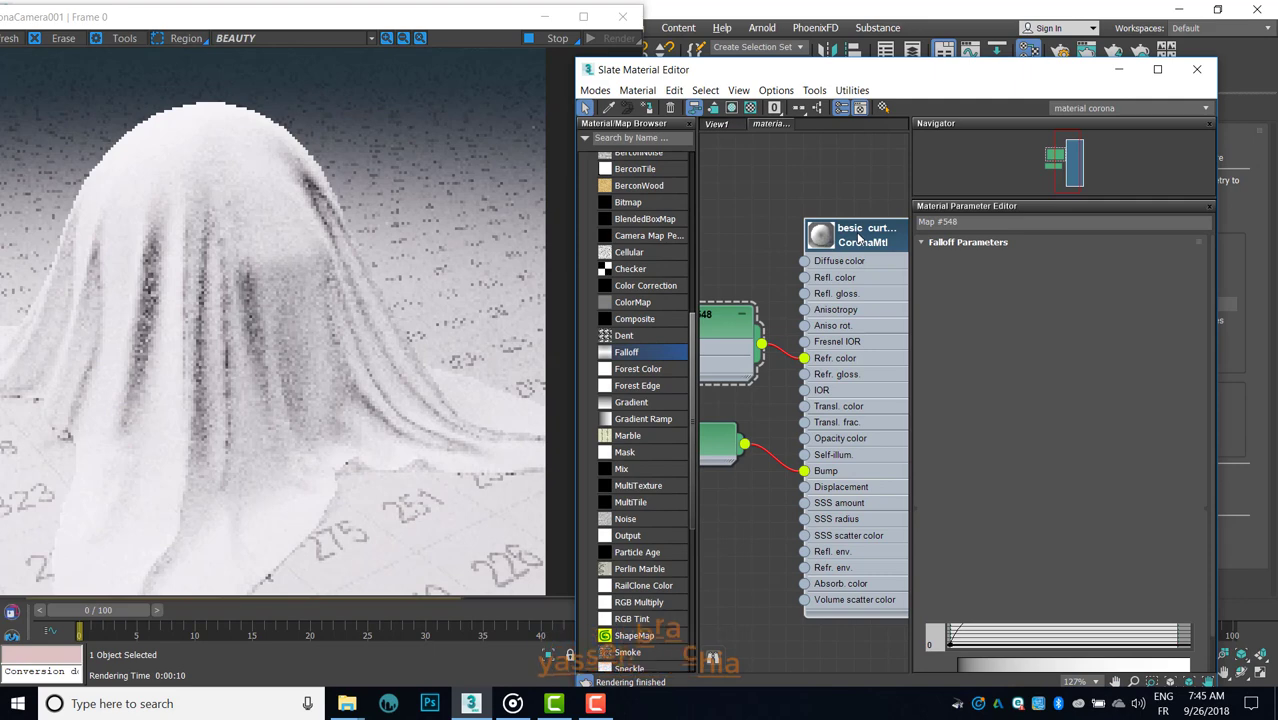
# Step: Set the besic curtain's translucency fraction to 0.5
pyautogui.doubleClick(859, 237)
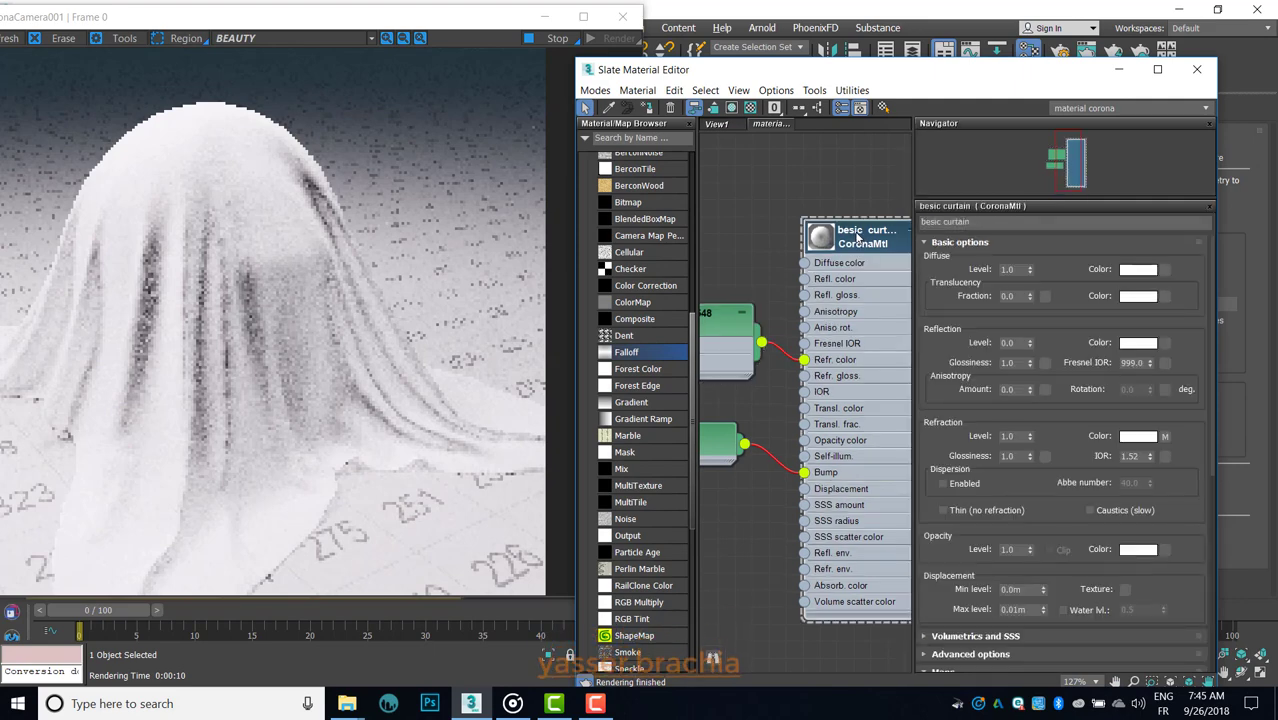
pyautogui.doubleClick(1011, 299)
pyautogui.write('0.5')
pyautogui.press('Return')
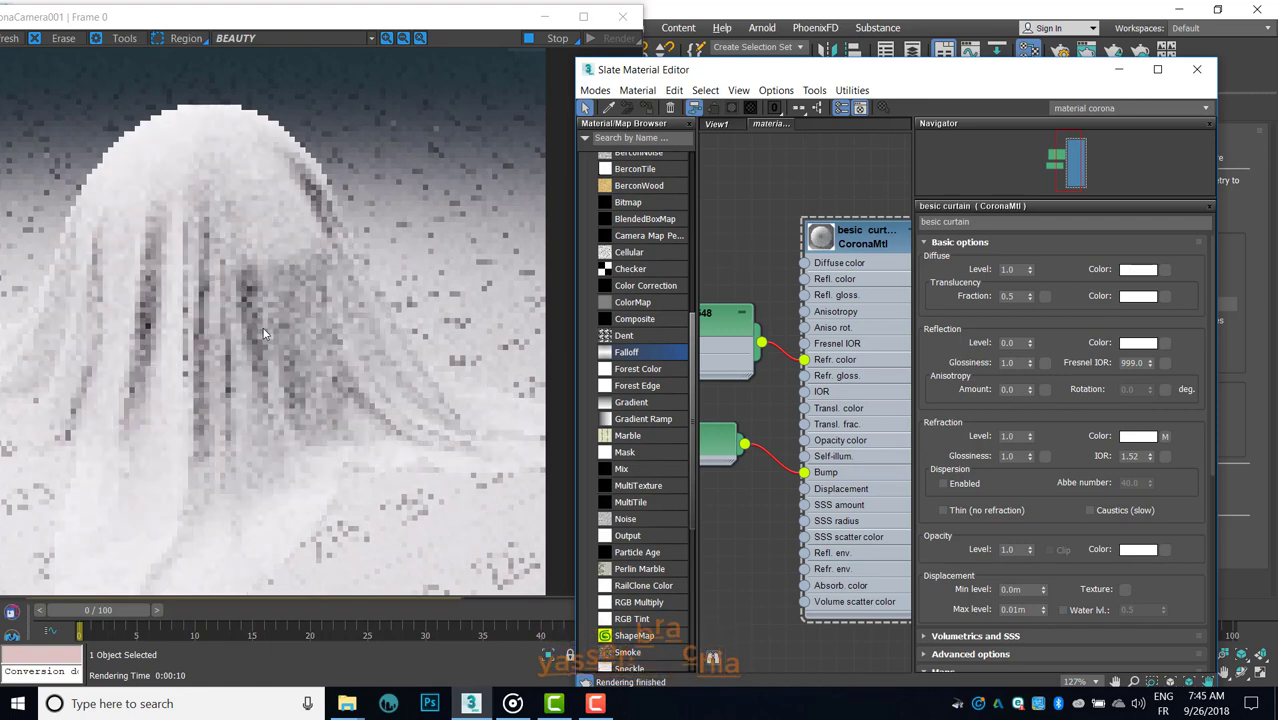
# Step: Change the refraction IOR from 1.52 to 1.001
pyautogui.scroll(3, 175, 360)
pyautogui.scroll(-3, 170, 358)
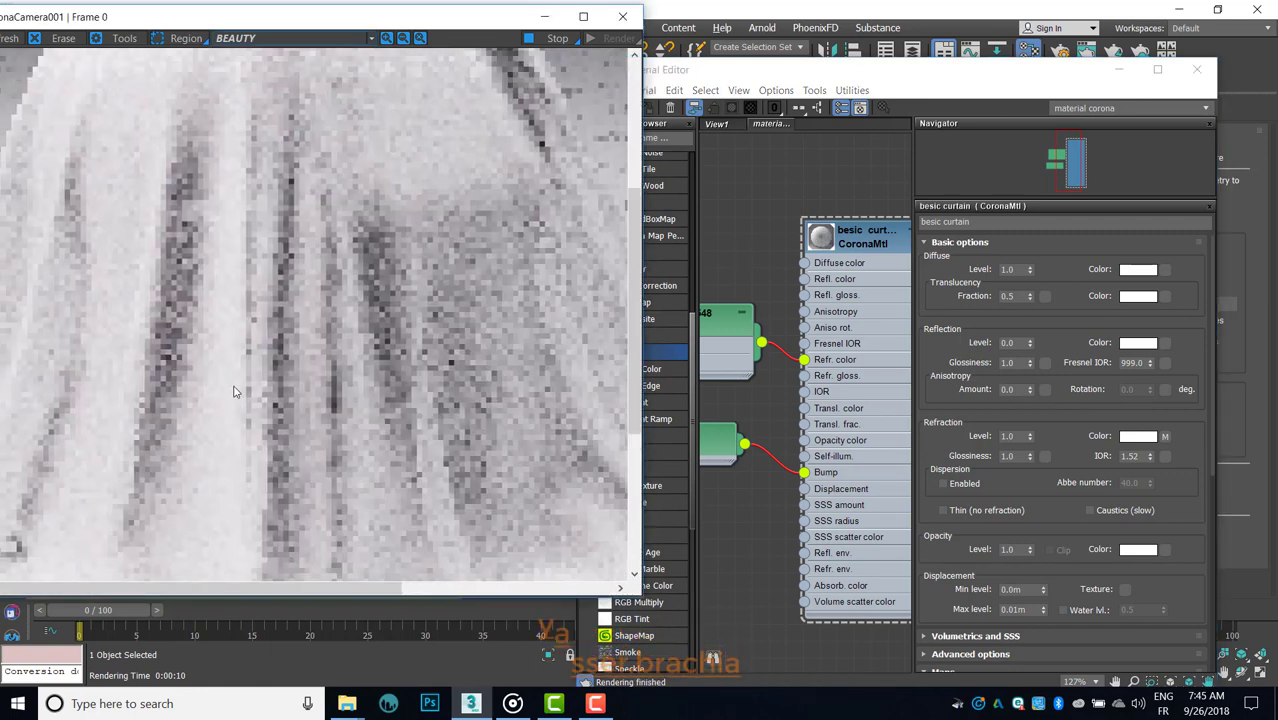
pyautogui.scroll(-3, 185, 365)
pyautogui.scroll(3, 232, 360)
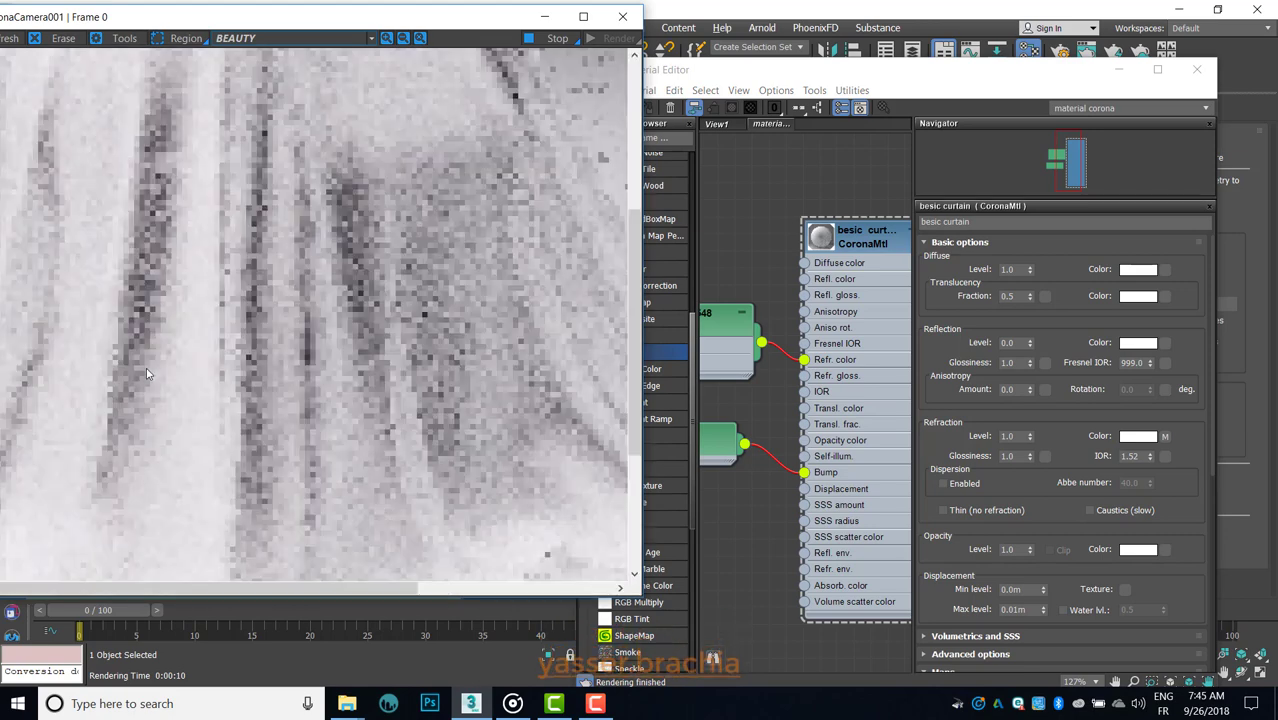
pyautogui.scroll(-3, 226, 362)
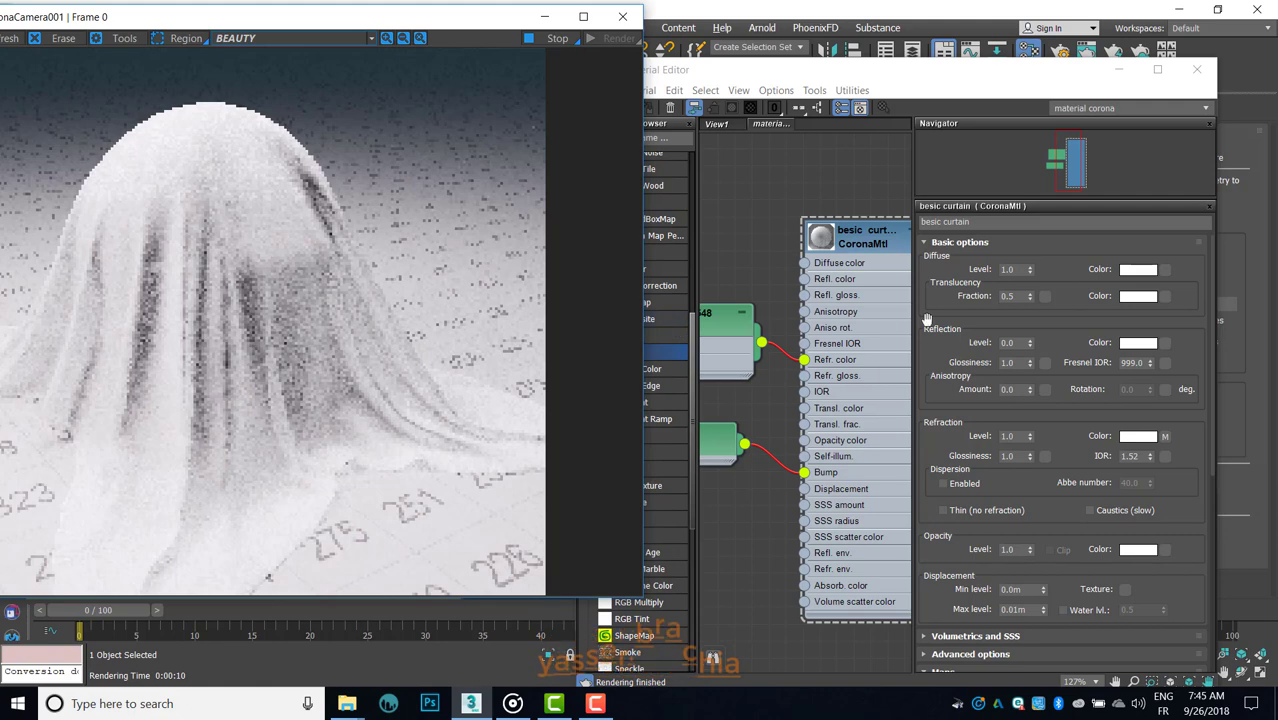
pyautogui.doubleClick(1012, 297)
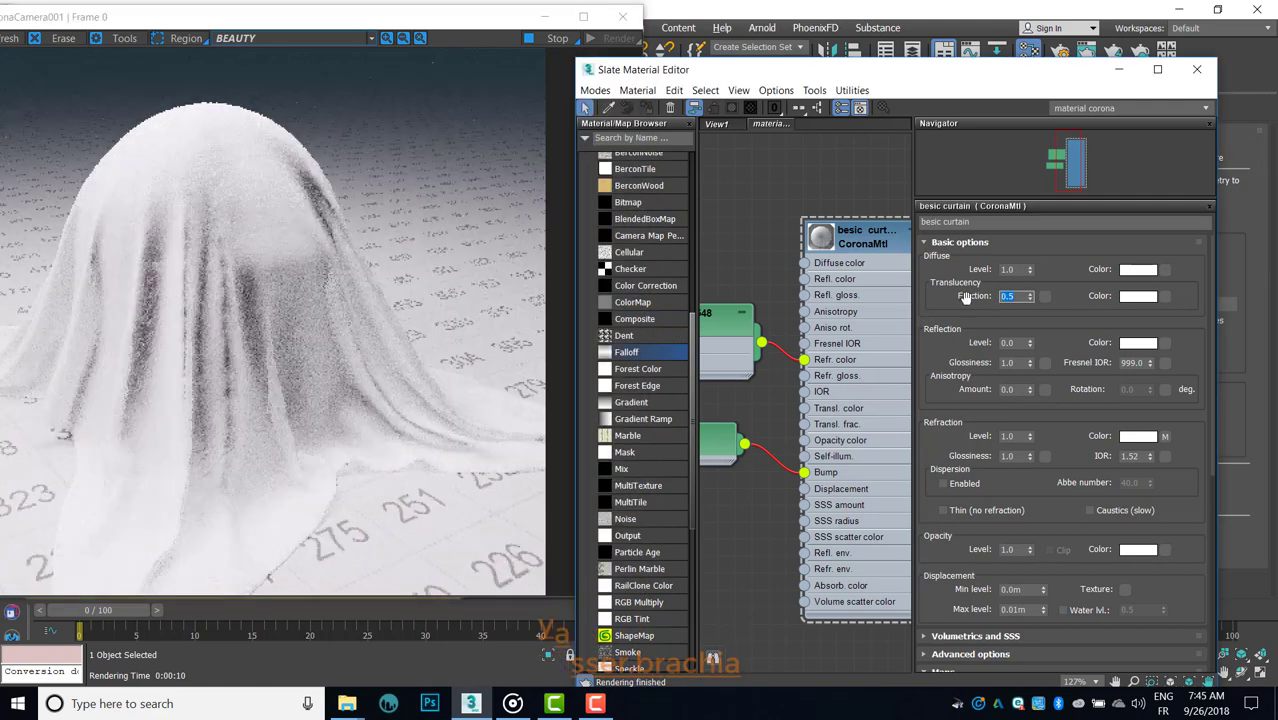
pyautogui.write('0.6')
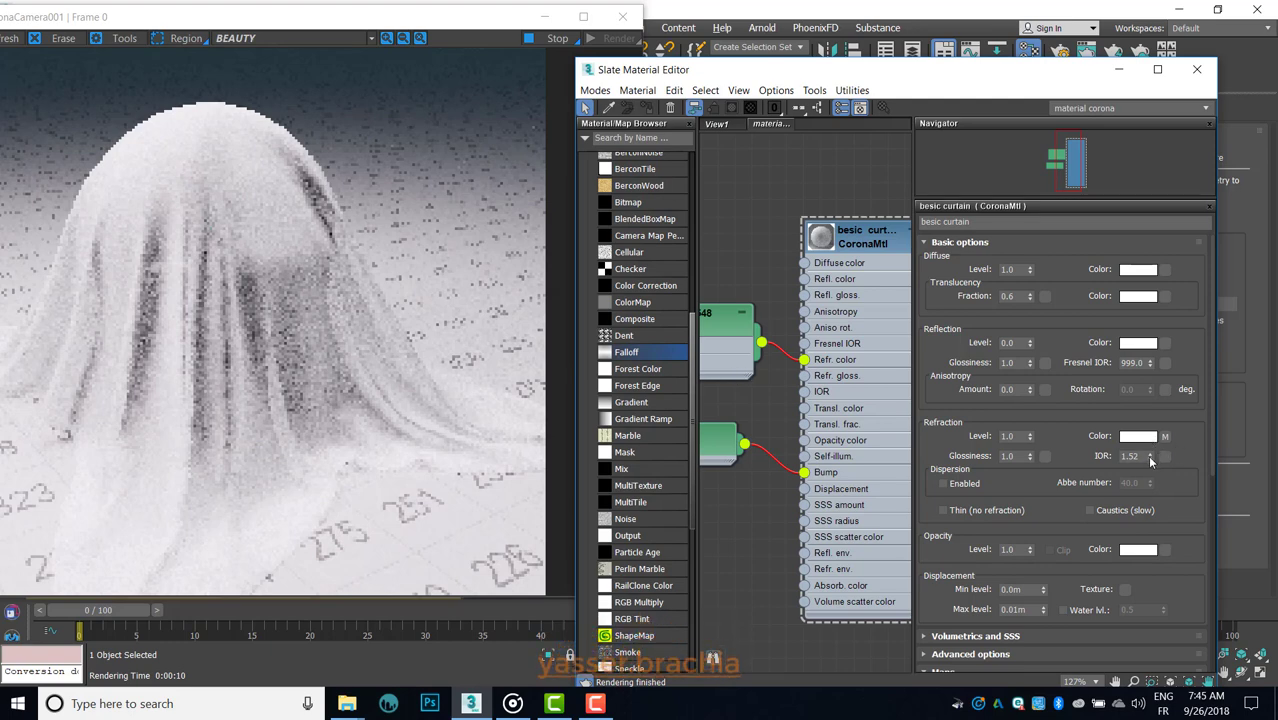
pyautogui.write('1')
pyautogui.press('Return')
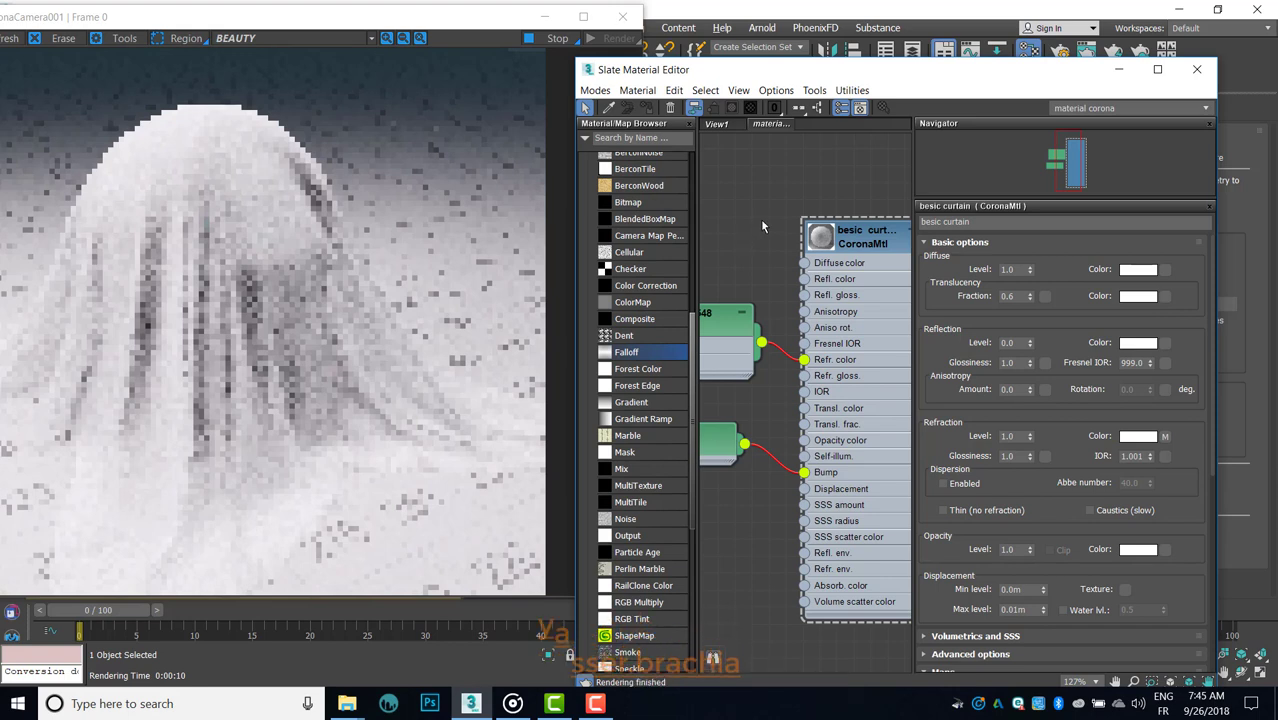
# Step: Set the Falloff front colour to grey 165
pyautogui.moveTo(743, 308); pyautogui.dragTo(808, 298, button='middle')
pyautogui.doubleClick(768, 316)
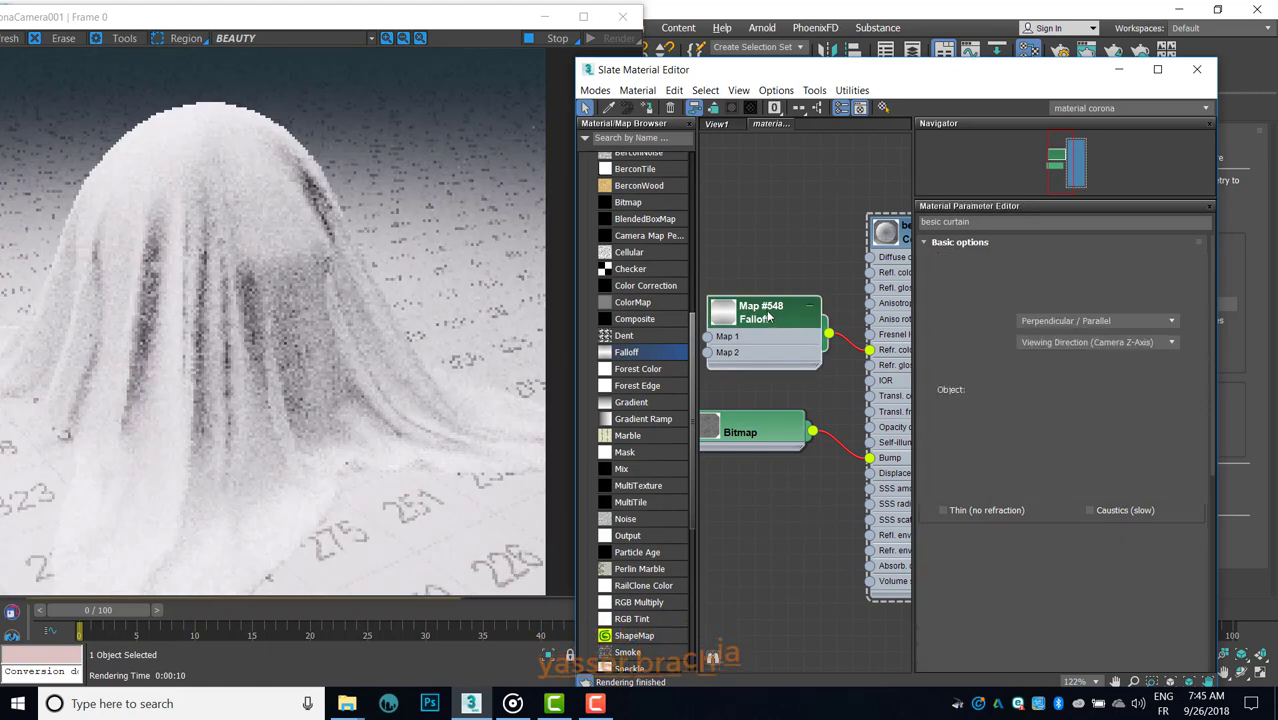
pyautogui.click(945, 280)
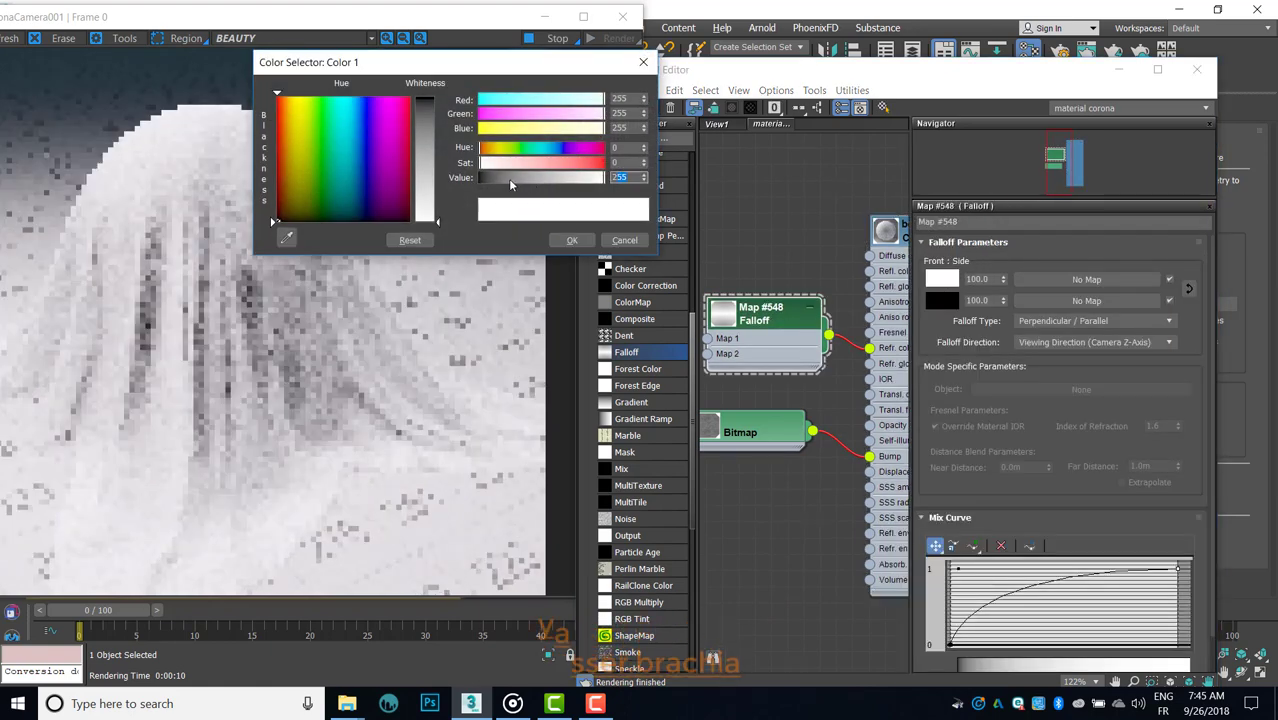
pyautogui.moveTo(498, 178); pyautogui.dragTo(561, 186)
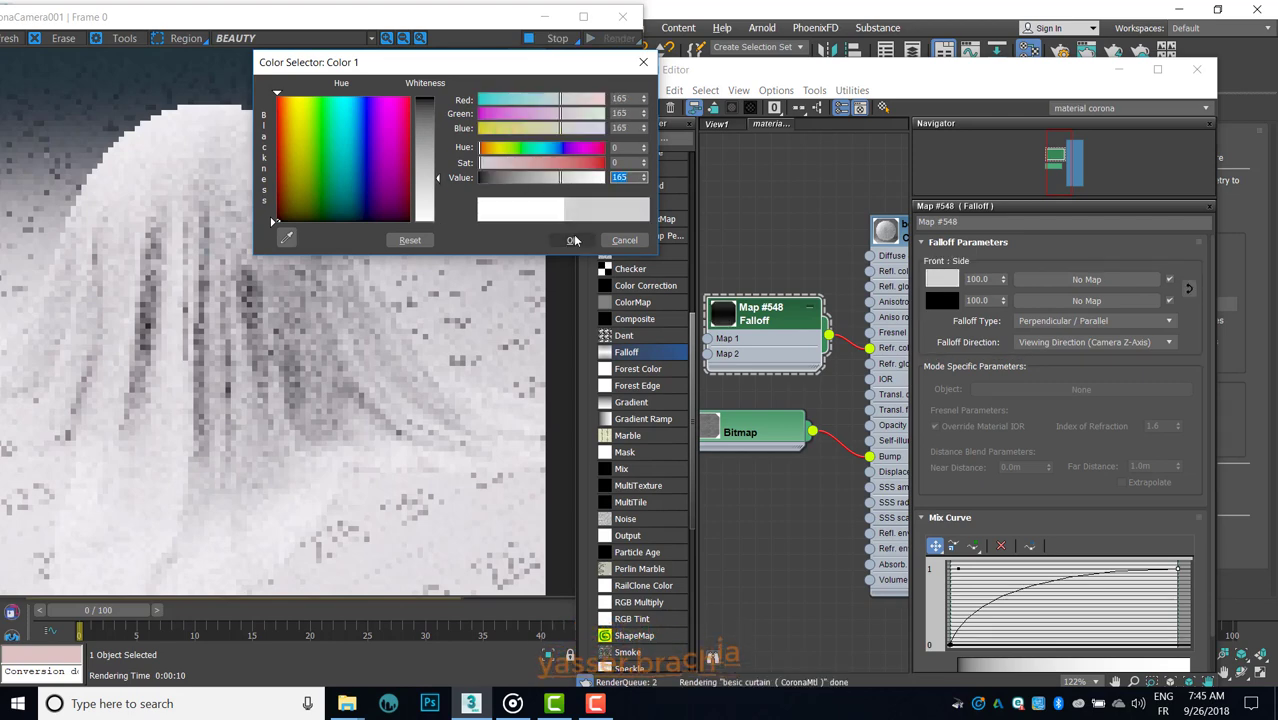
pyautogui.click(624, 240)
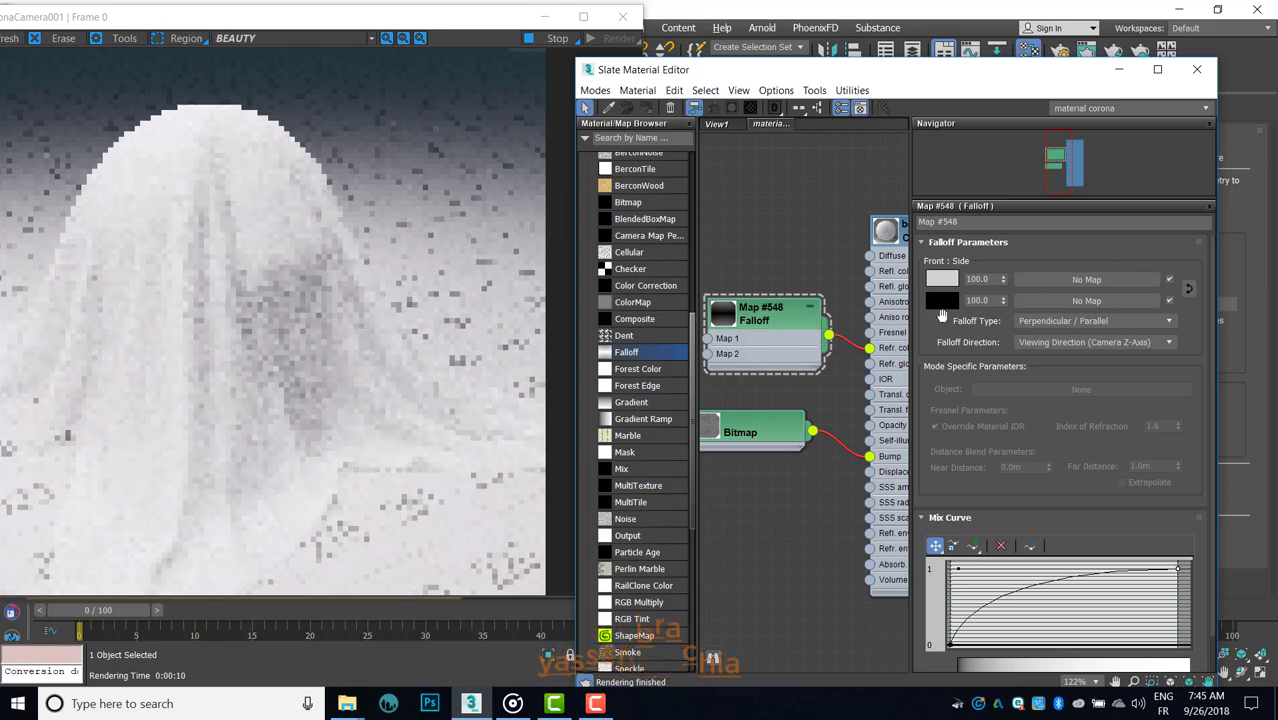
# Step: Set the Falloff side colour to dark grey 27 and enable Region rendering in the frame buffer
pyautogui.click(942, 305)
pyautogui.moveTo(499, 186)
pyautogui.mouseDown()
pyautogui.moveTo(512, 178)
pyautogui.moveTo(493, 181)
pyautogui.mouseUp()
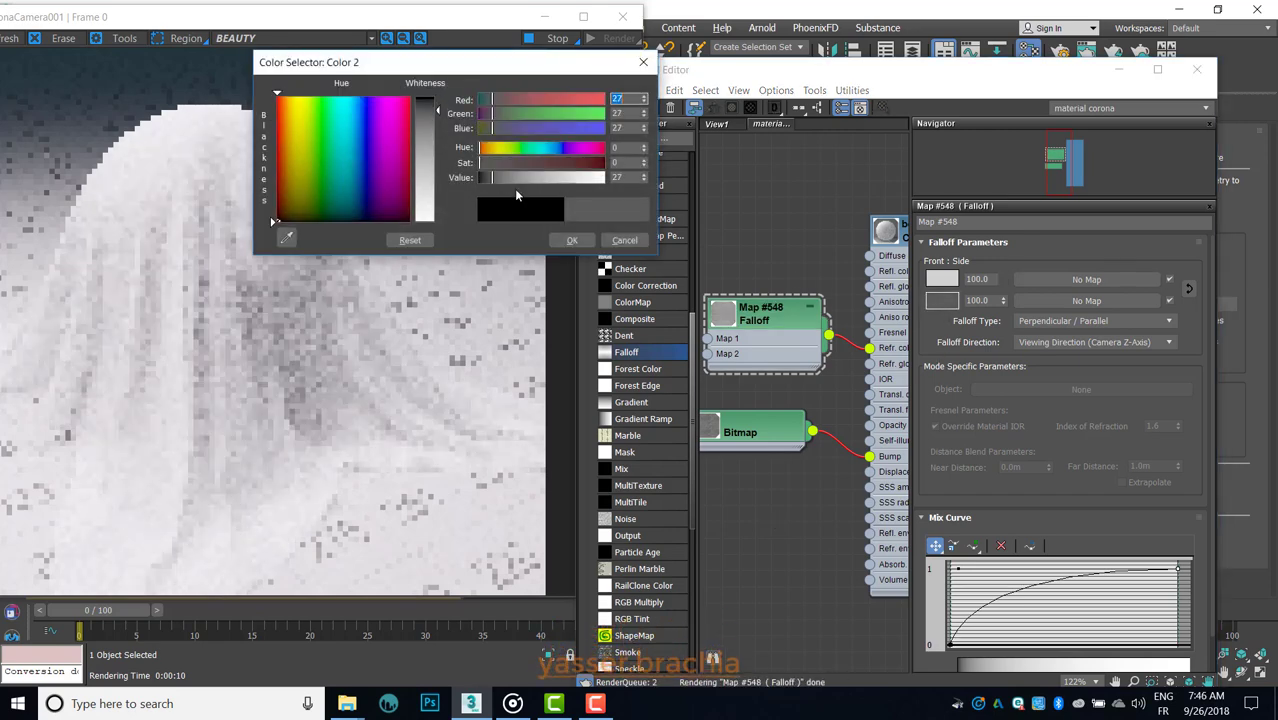
pyautogui.click(571, 243)
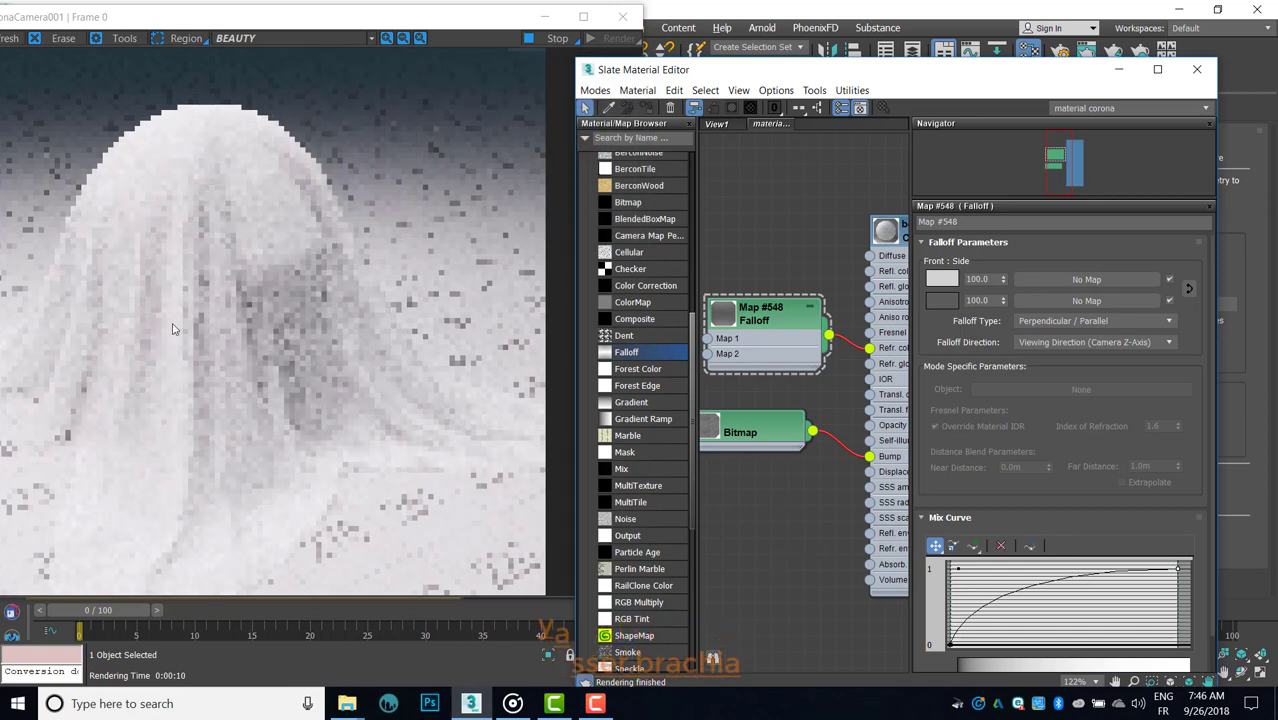
pyautogui.scroll(3, 157, 334)
pyautogui.scroll(2, 192, 340)
pyautogui.scroll(-5, 190, 342)
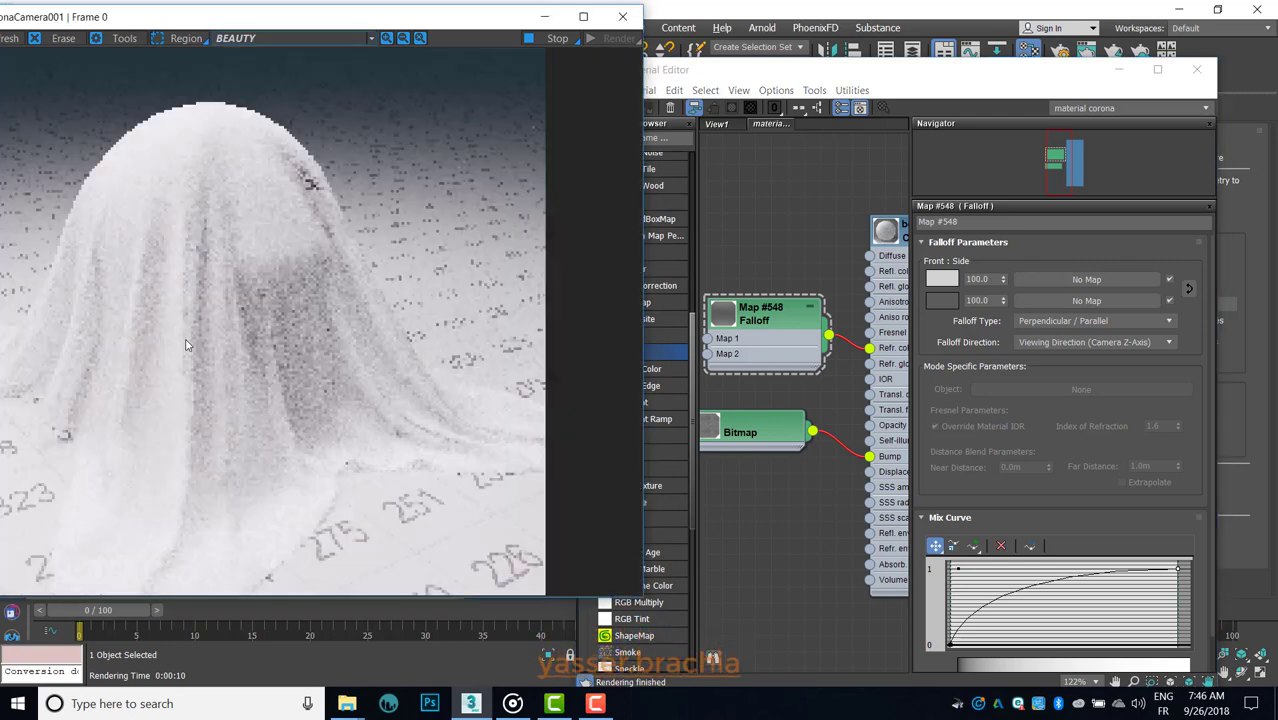
pyautogui.click(186, 38)
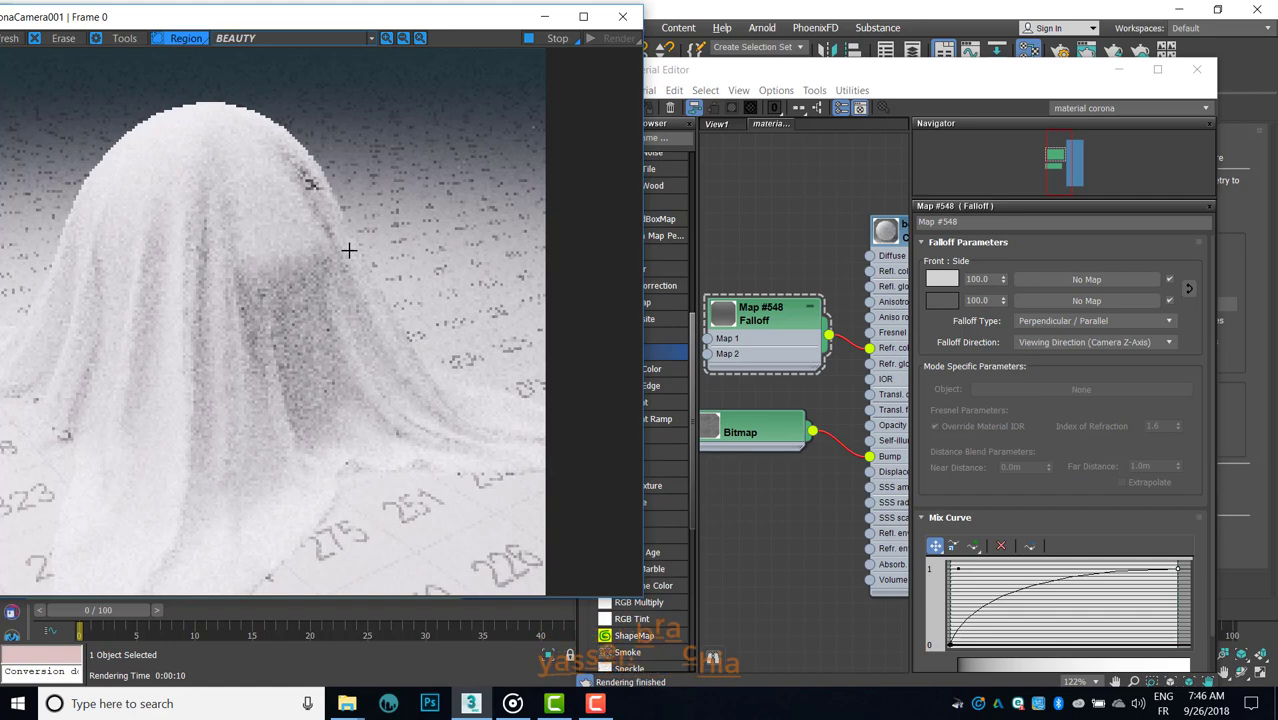
# Step: Draw a render region over the curtain's middle and zoom into the result
pyautogui.moveTo(350, 248); pyautogui.dragTo(87, 430)
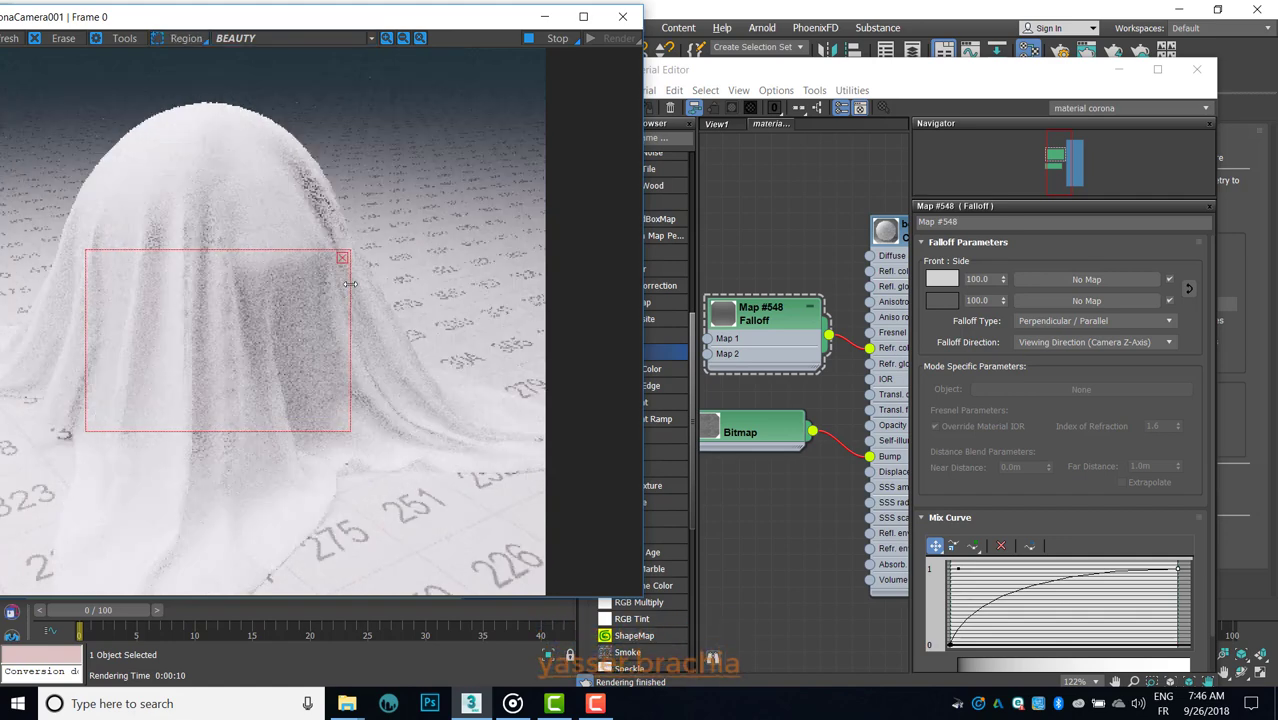
pyautogui.scroll(3, 300, 285)
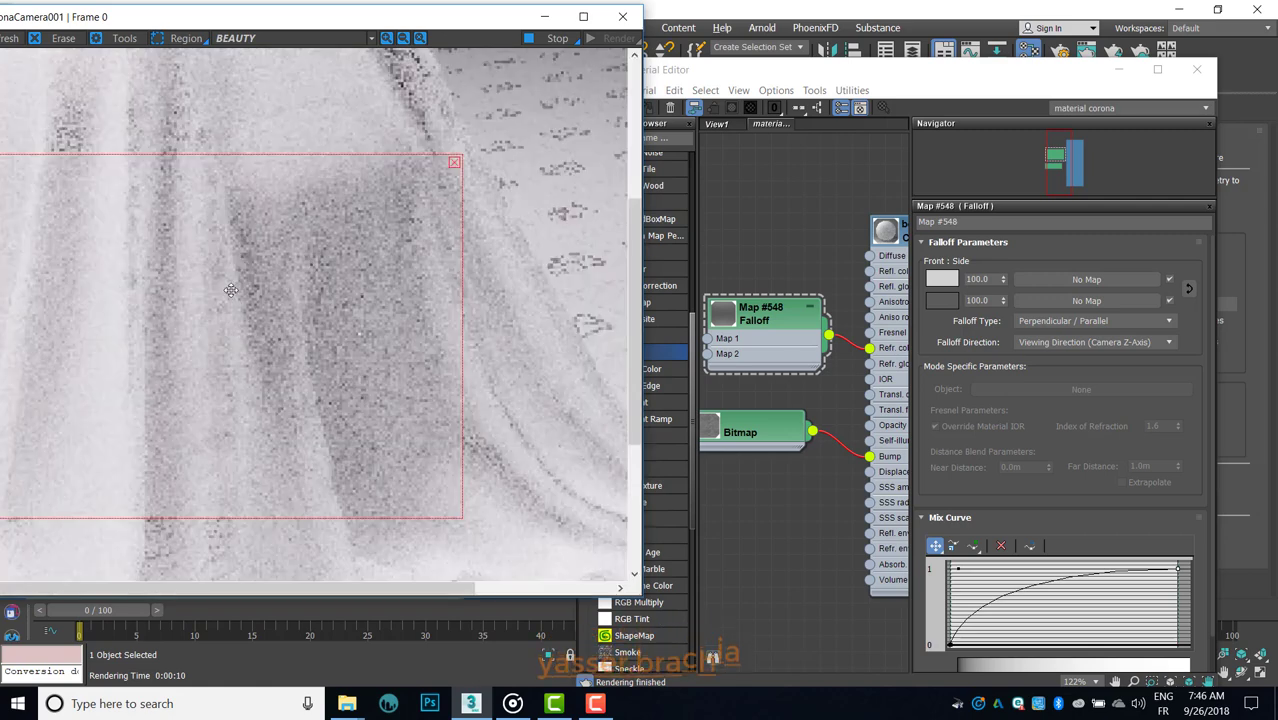
pyautogui.scroll(-3, 312, 298)
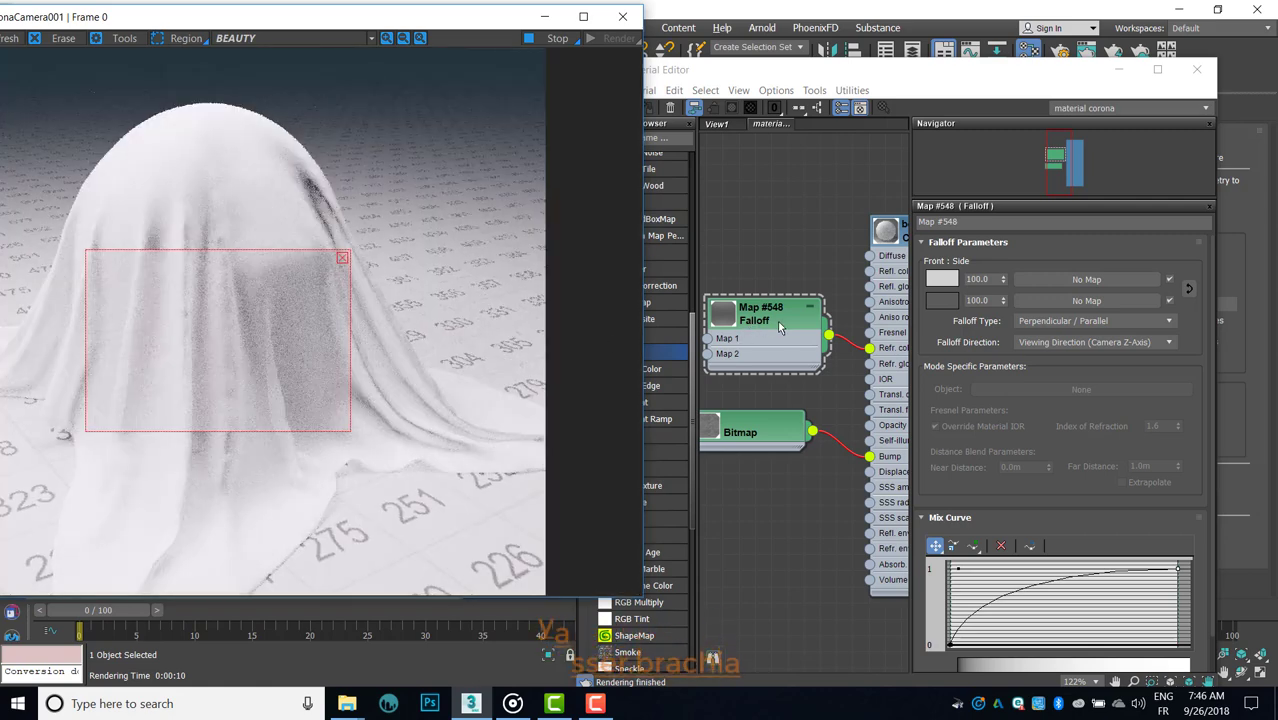
pyautogui.scroll(2, 282, 316)
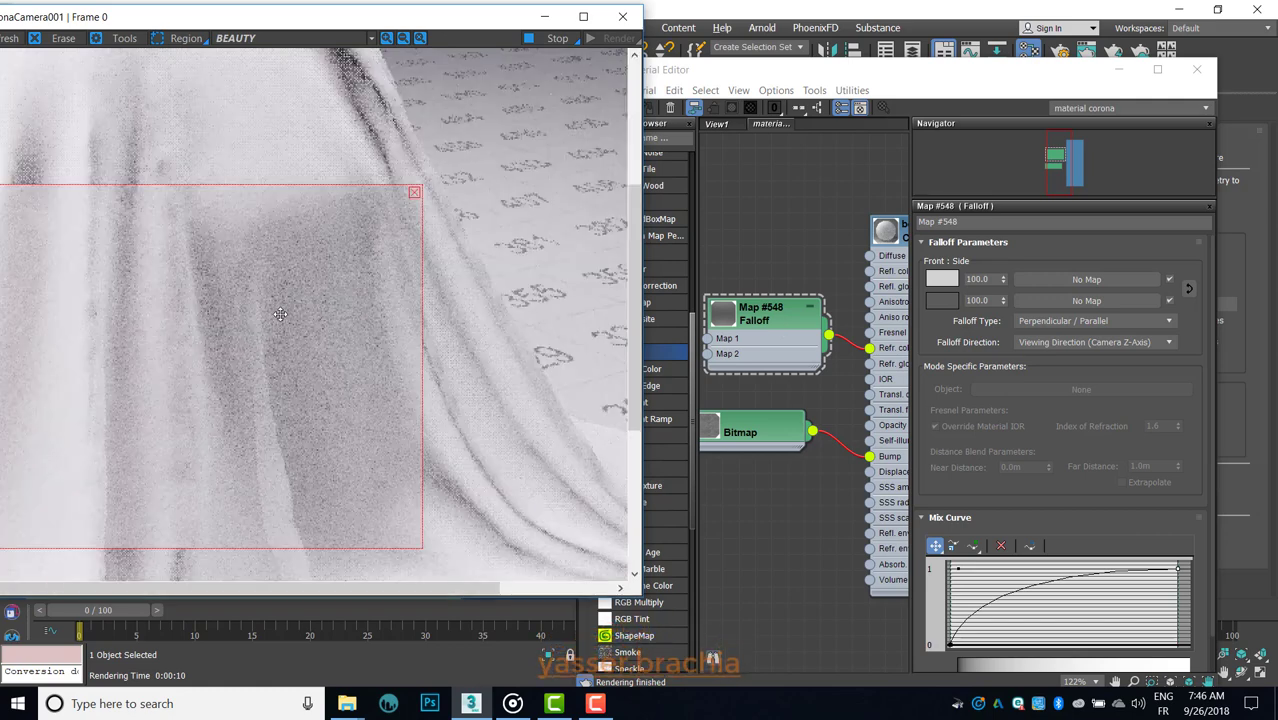
pyautogui.scroll(1, 292, 322)
pyautogui.scroll(-3, 294, 321)
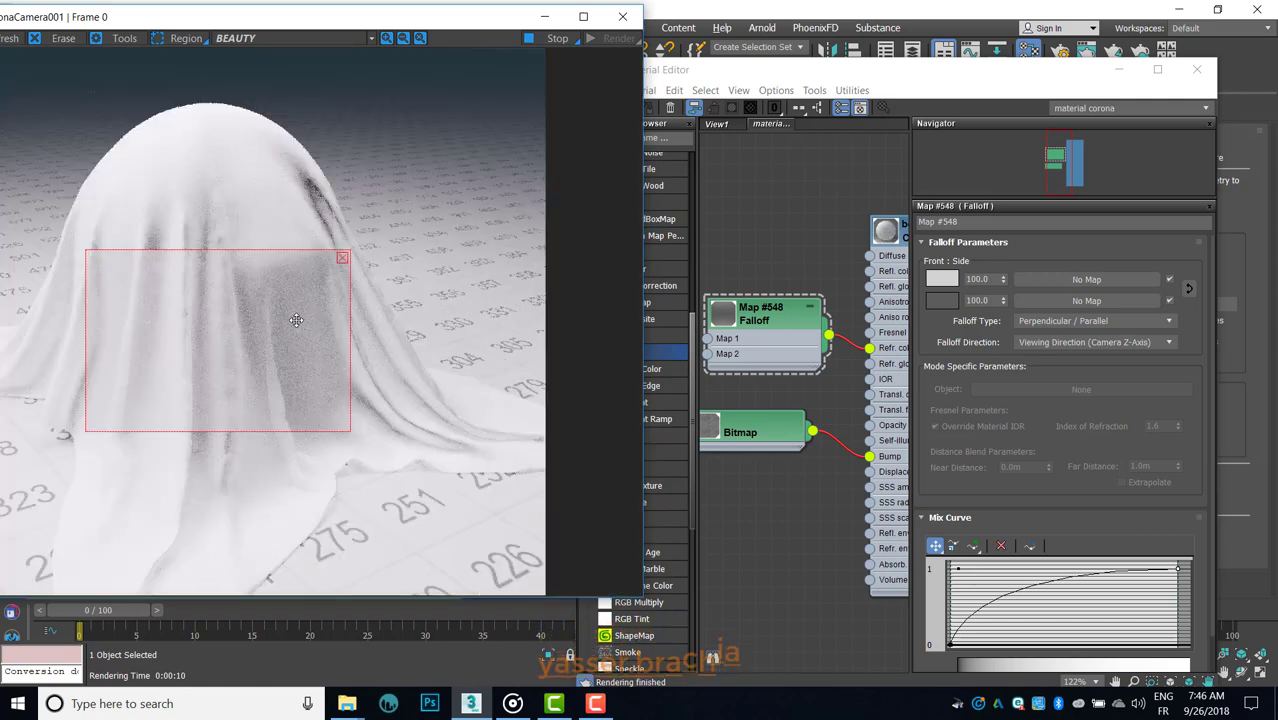
# Step: Lighten the falloff front colour to 193 grey and reshape its mix curve
pyautogui.click(950, 284)
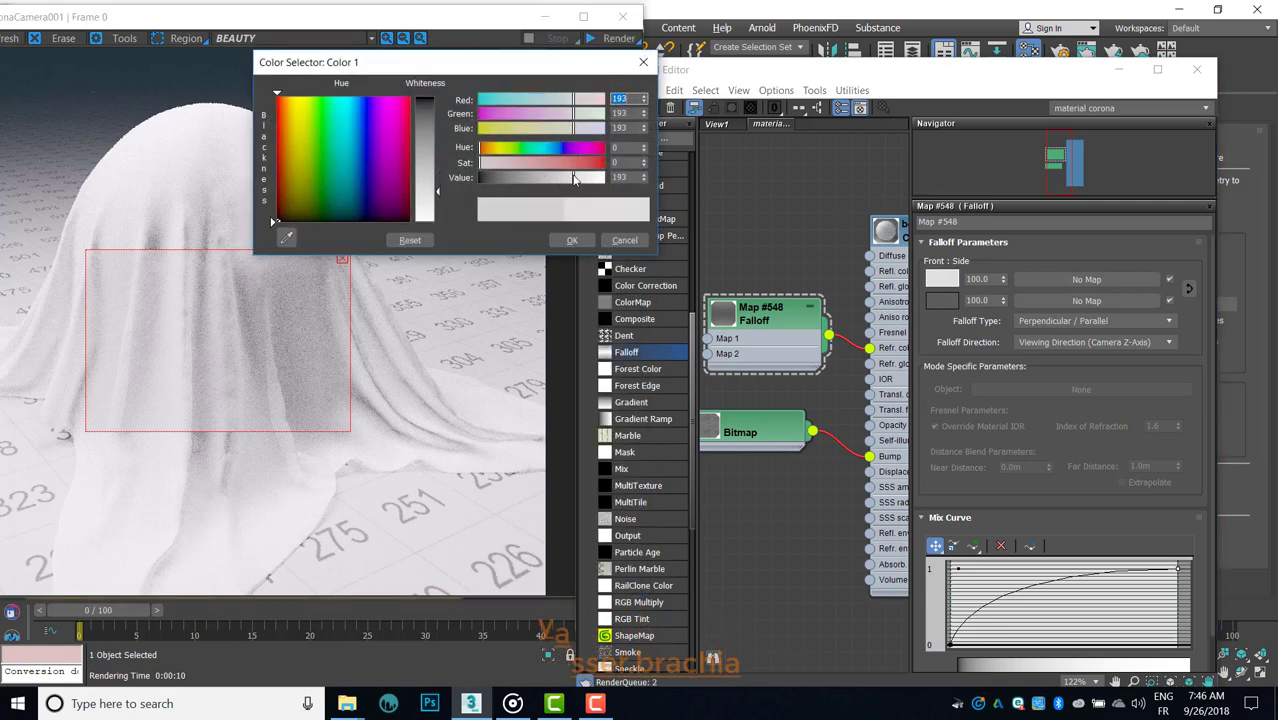
pyautogui.click(577, 241)
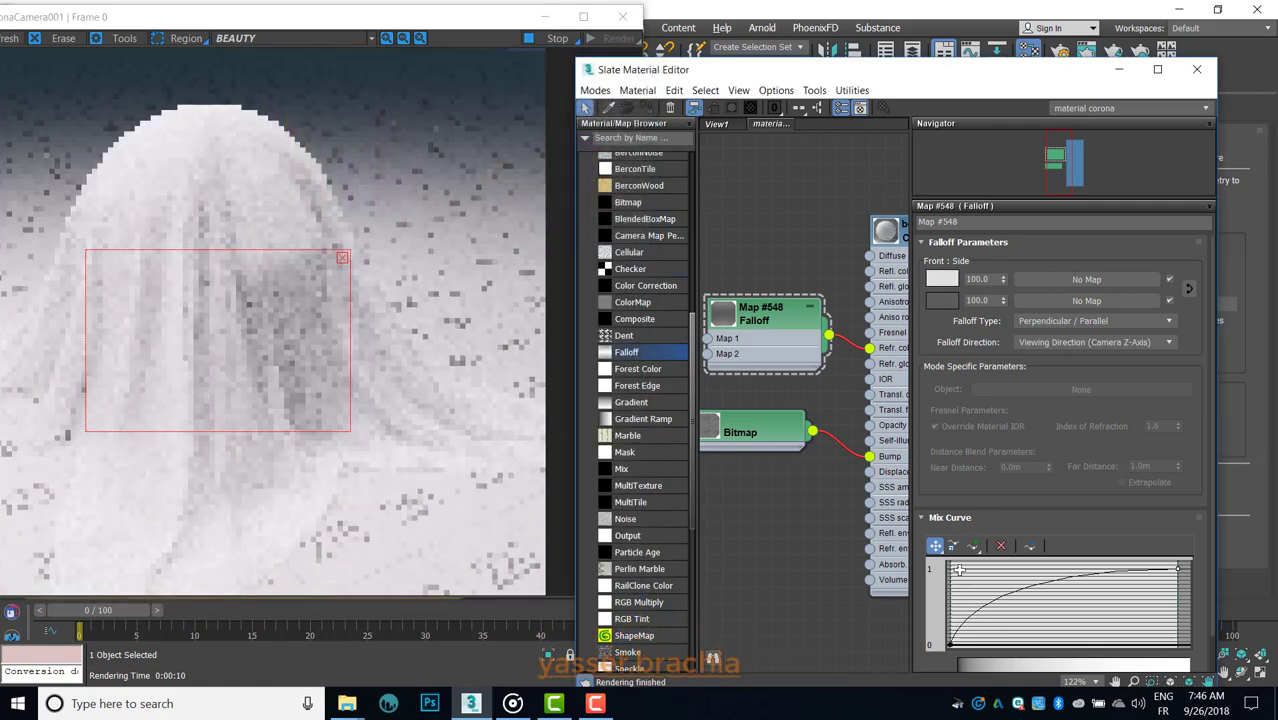
pyautogui.moveTo(968, 572); pyautogui.dragTo(977, 577)
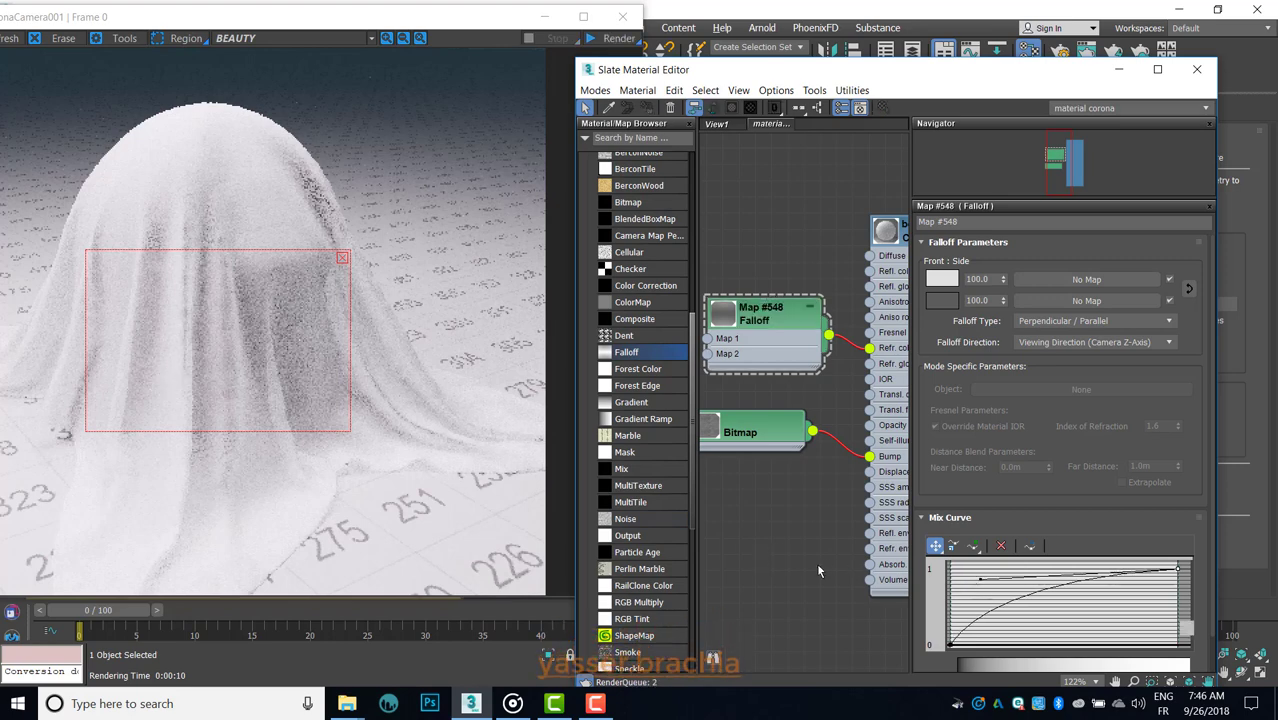
# Step: Set the curtain CoronaMtl's translucency fraction to 0.7
pyautogui.moveTo(804, 566); pyautogui.dragTo(737, 564, button='middle')
pyautogui.click(866, 236)
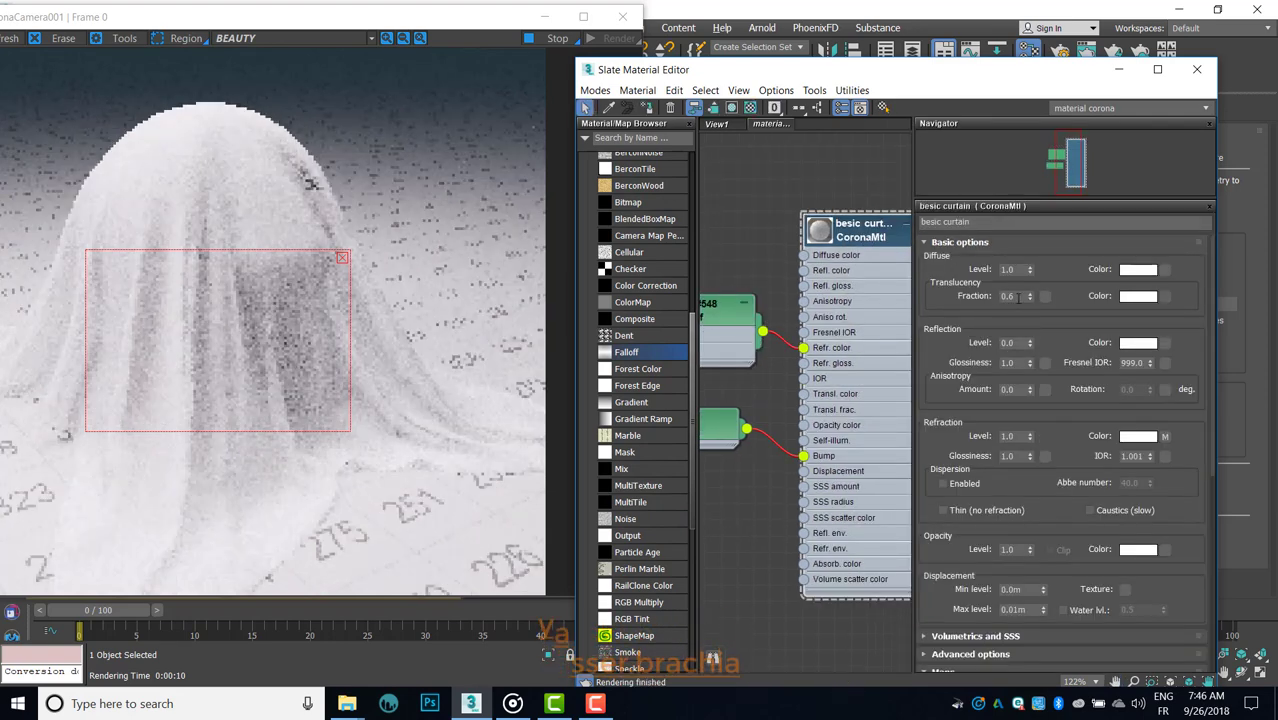
pyautogui.doubleClick(1015, 296)
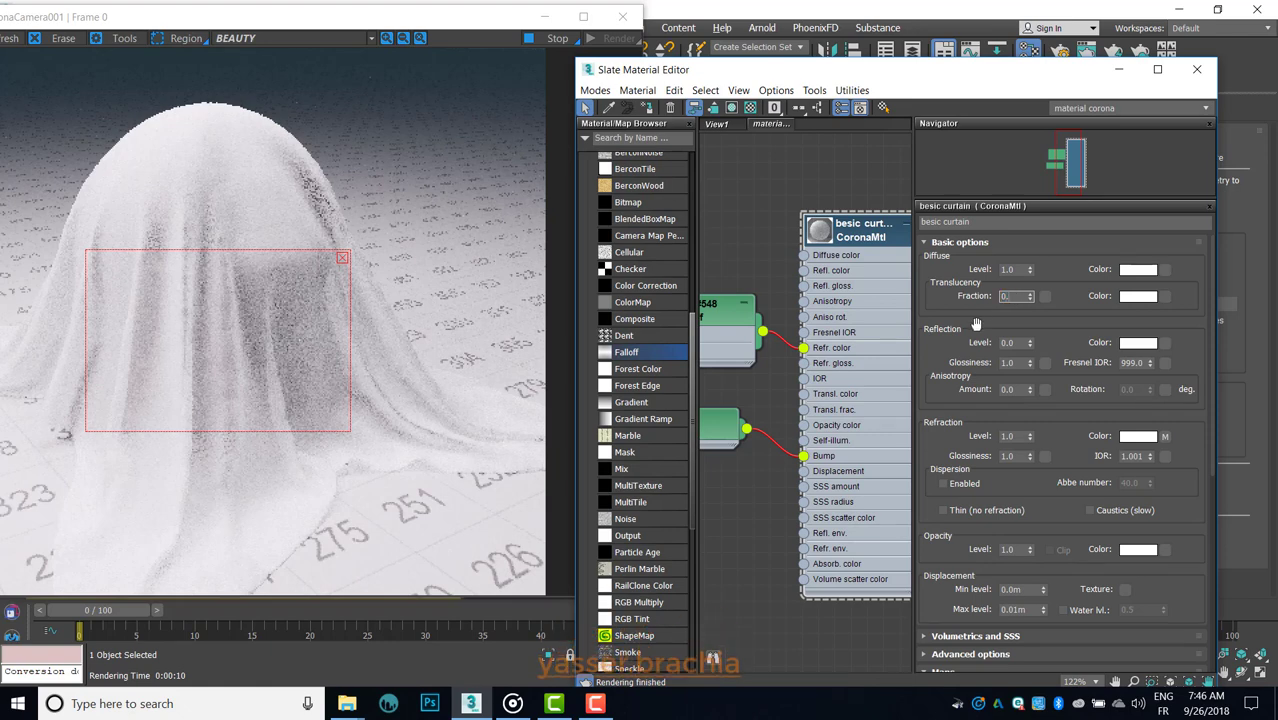
pyautogui.write('0.7')
pyautogui.press('Return')
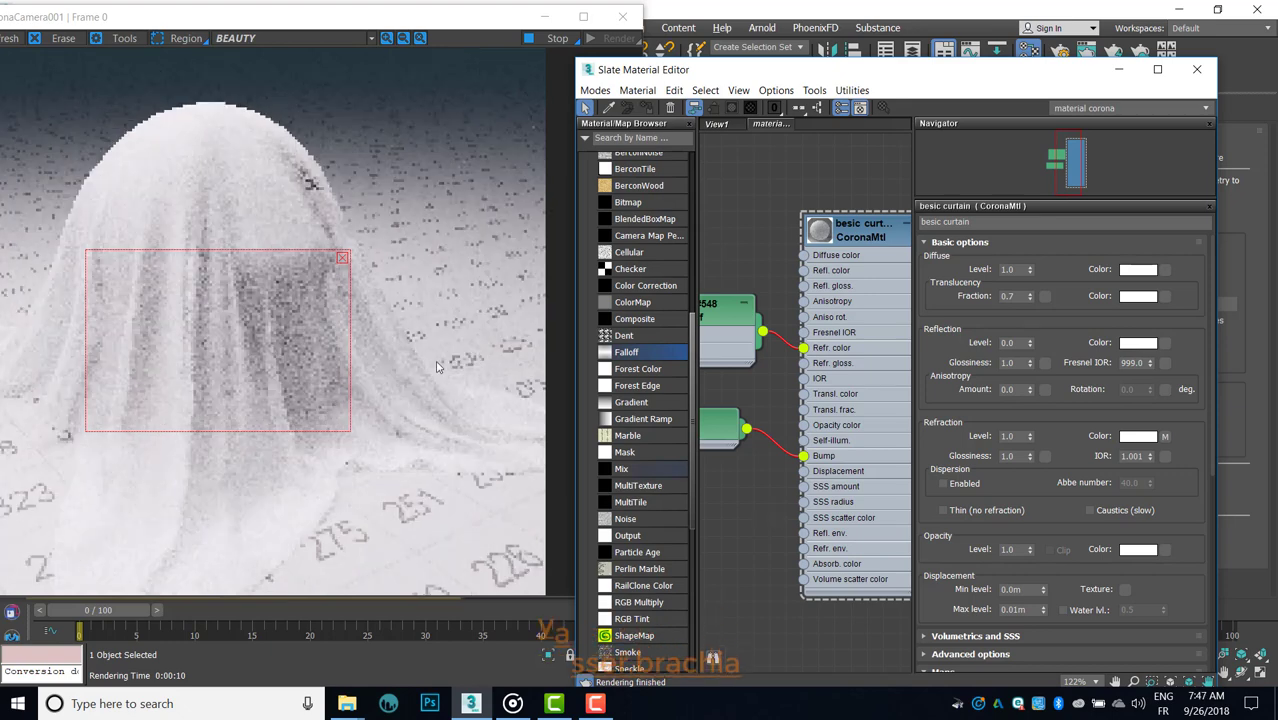
# Step: Inspect the re-rendered cloth, then clear the render region and minimize the material editor
pyautogui.scroll(1, 279, 350)
pyautogui.scroll(-2, 295, 328)
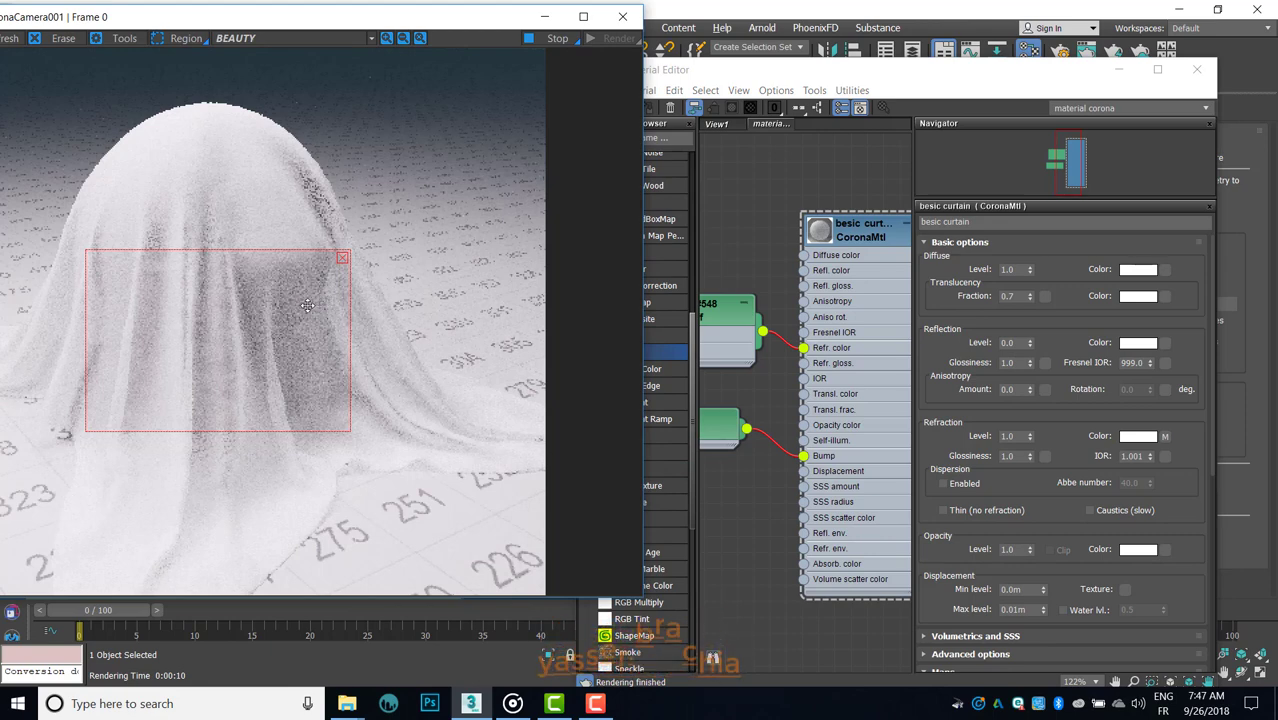
pyautogui.scroll(1, 307, 305)
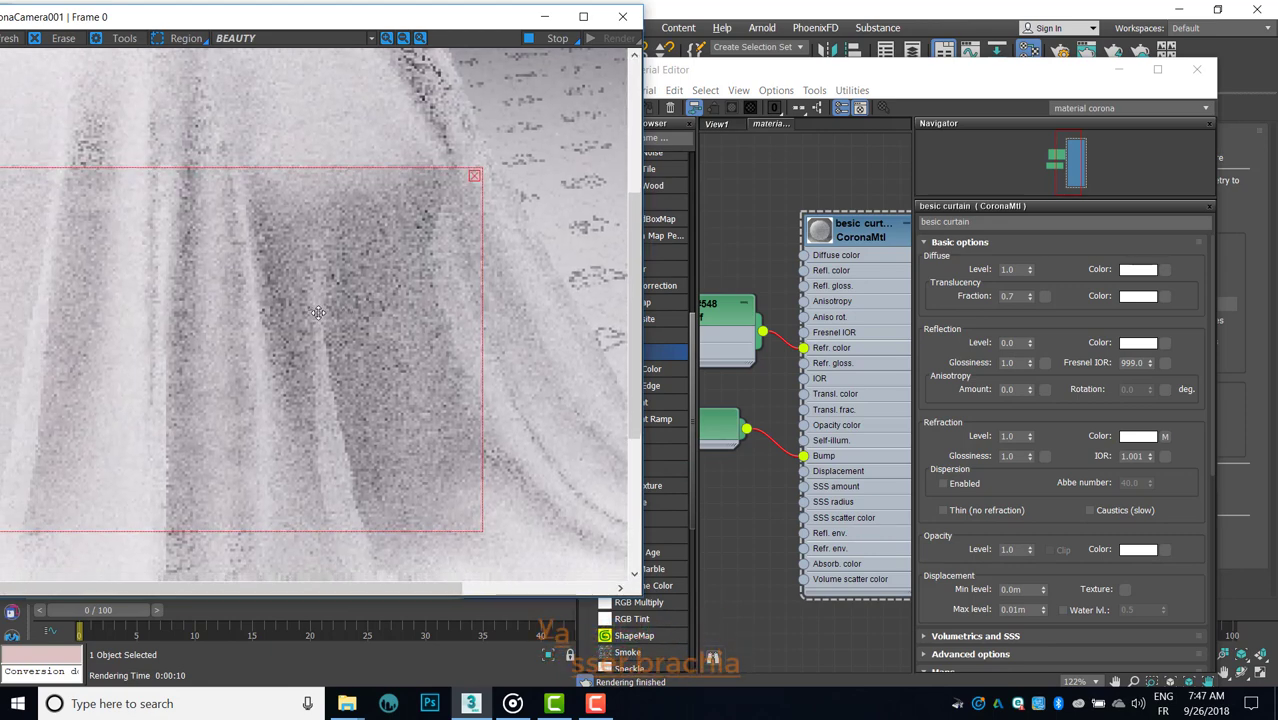
pyautogui.scroll(-1, 324, 305)
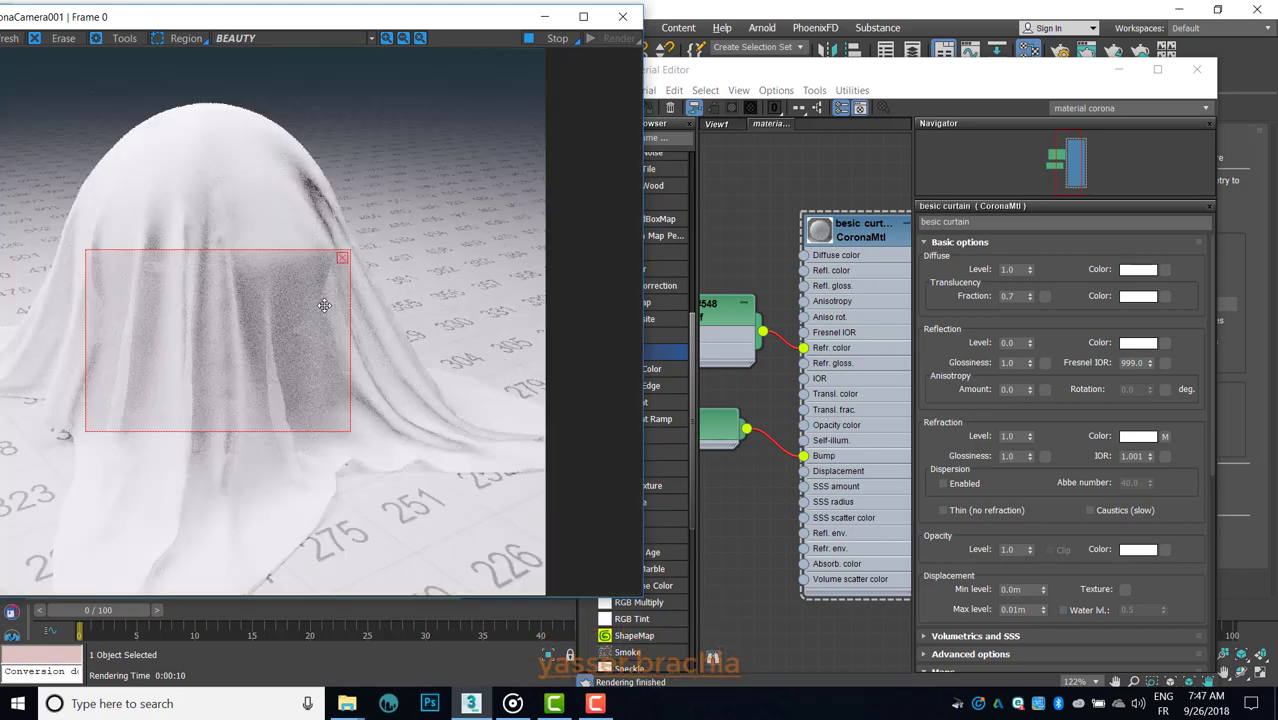
pyautogui.scroll(1, 324, 305)
pyautogui.moveTo(247, 354); pyautogui.dragTo(375, 354, button='middle')
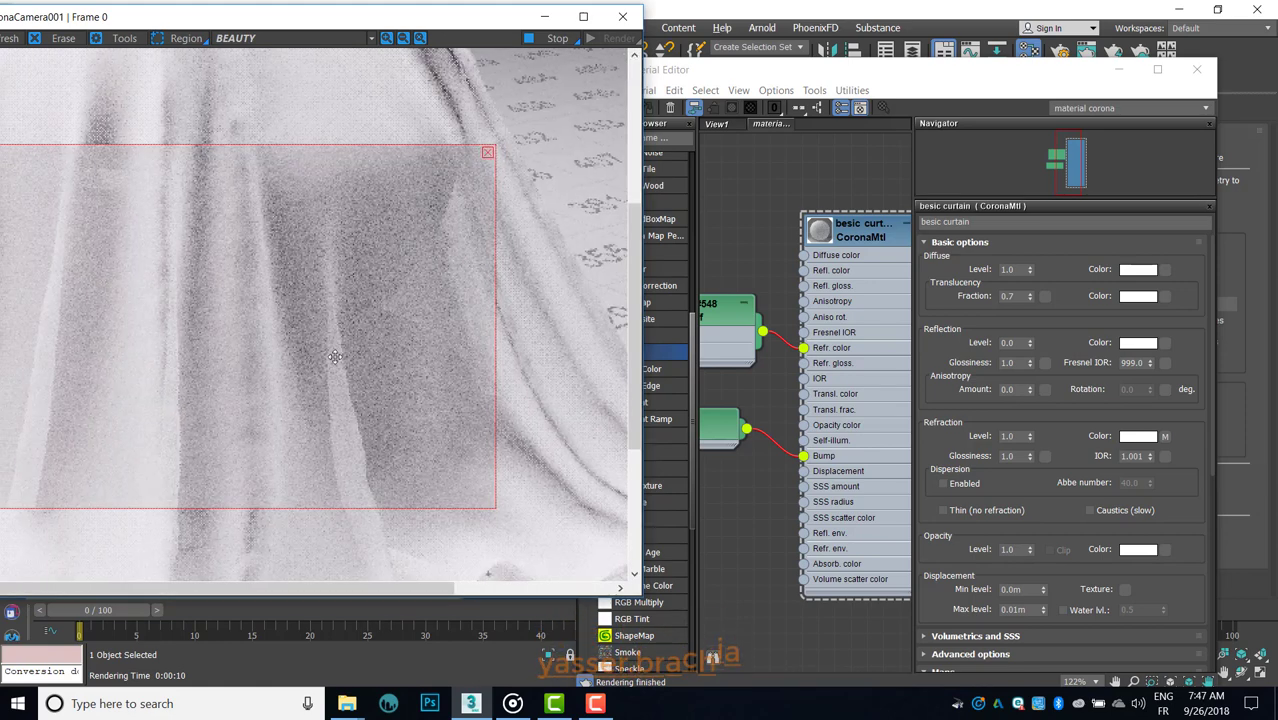
pyautogui.scroll(-1, 375, 354)
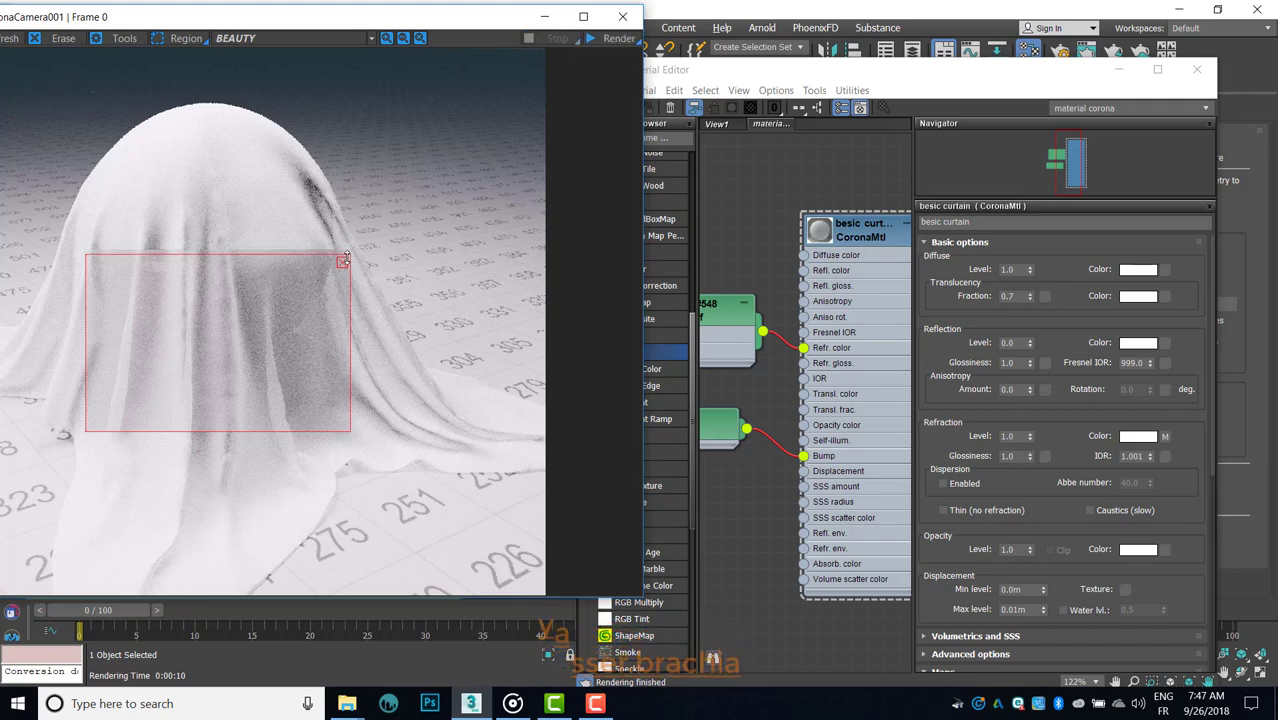
pyautogui.click(343, 257)
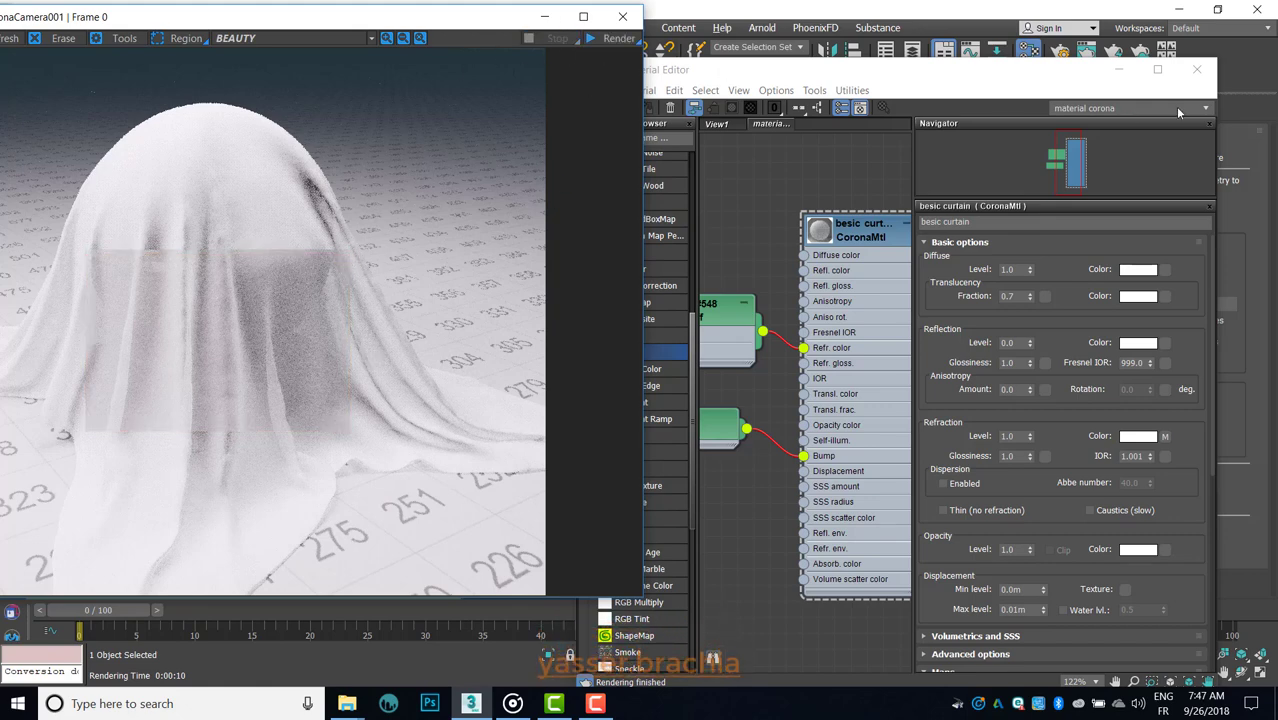
pyautogui.click(1120, 70)
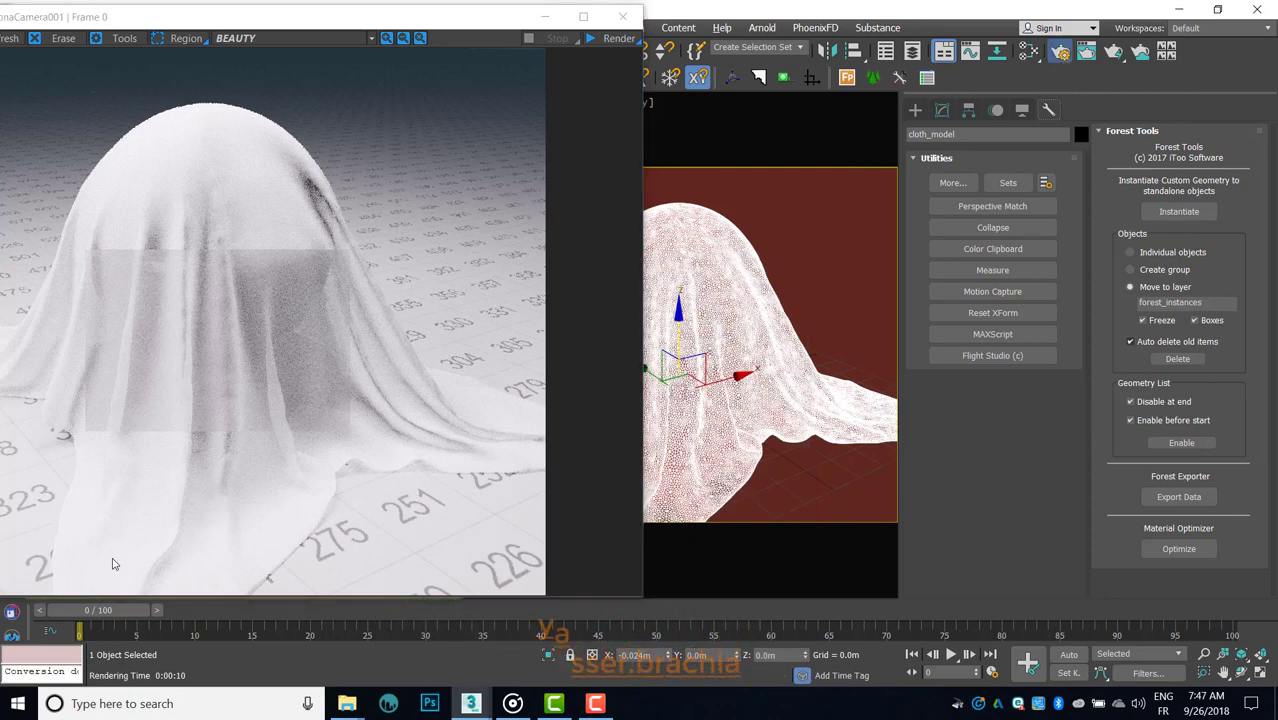
# Step: Set Corona denoising to Full denoising in Render Setup
pyautogui.press('F10')
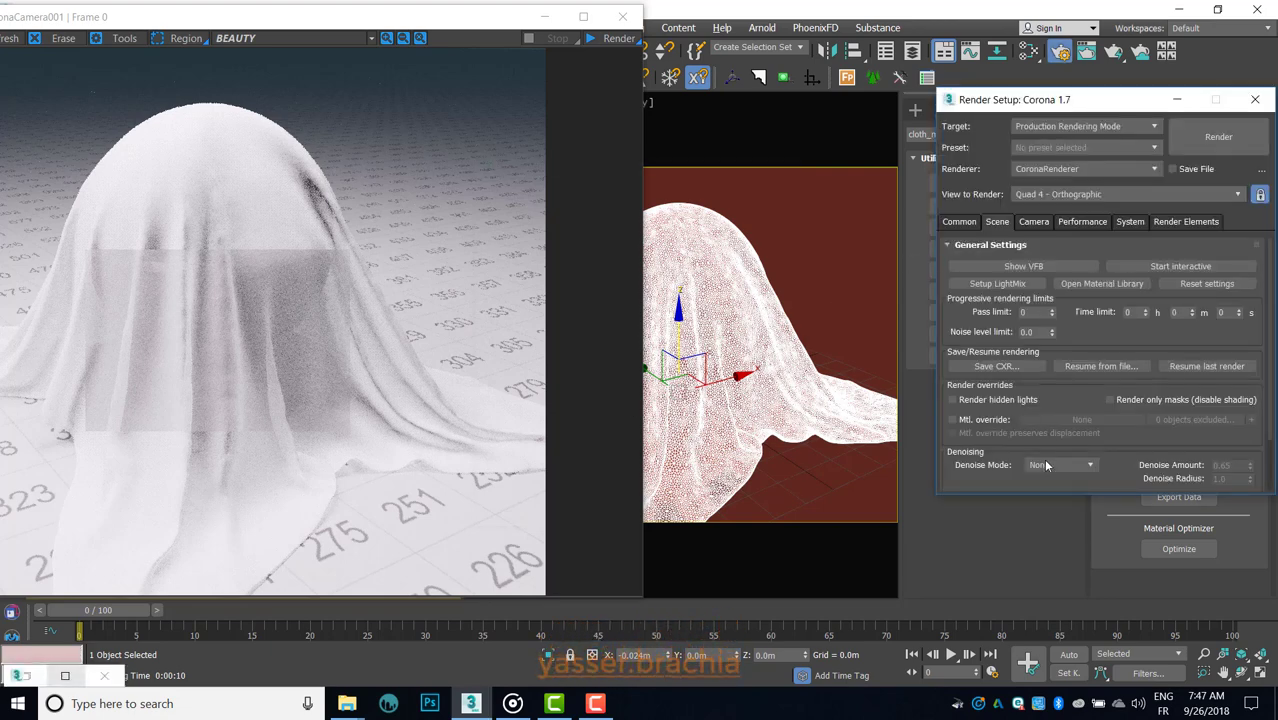
pyautogui.click(1060, 465)
pyautogui.click(1035, 490)
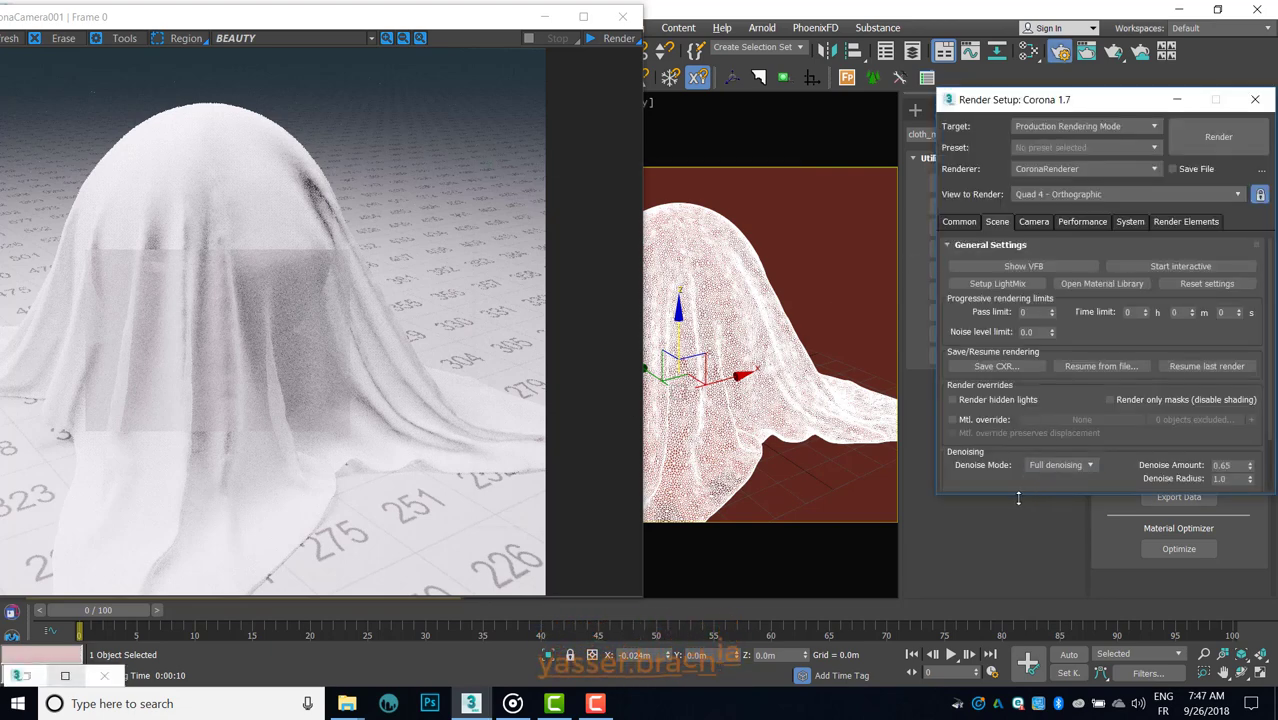
pyautogui.click(1255, 99)
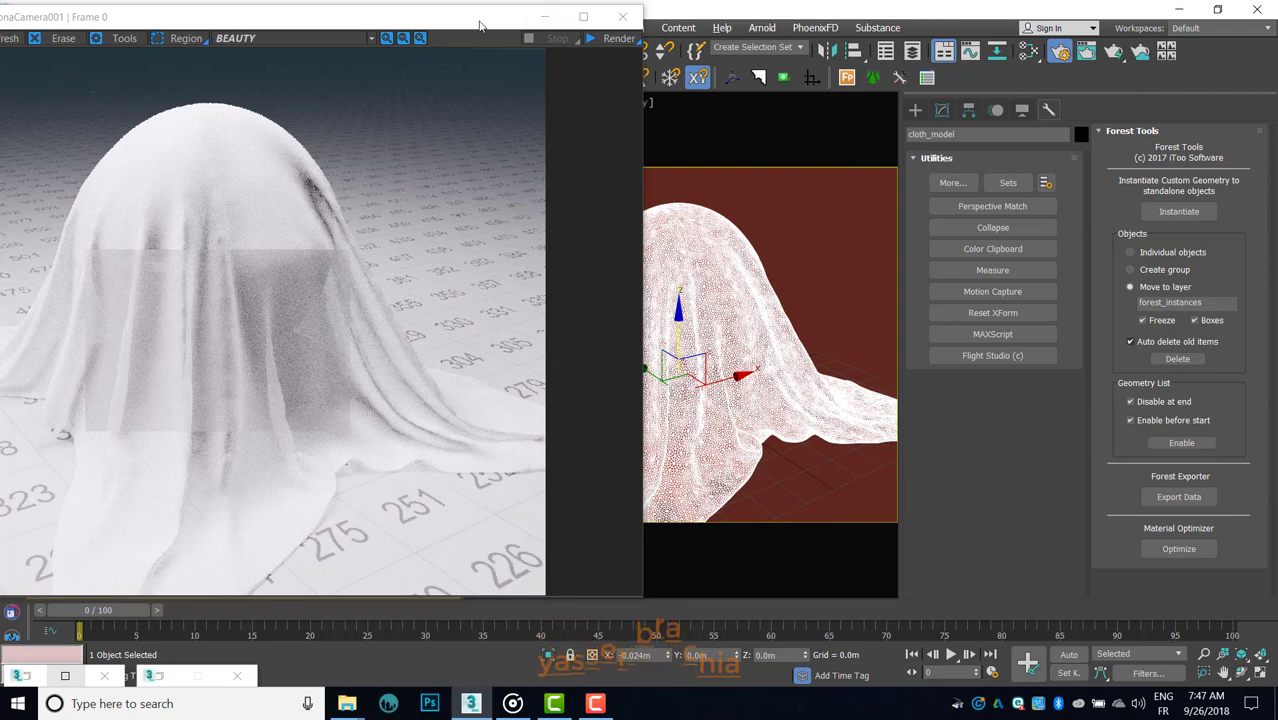
# Step: Maximize the Corona frame buffer and start a new render of the draped cloth
pyautogui.click(618, 38)
pyautogui.click(816, 38)
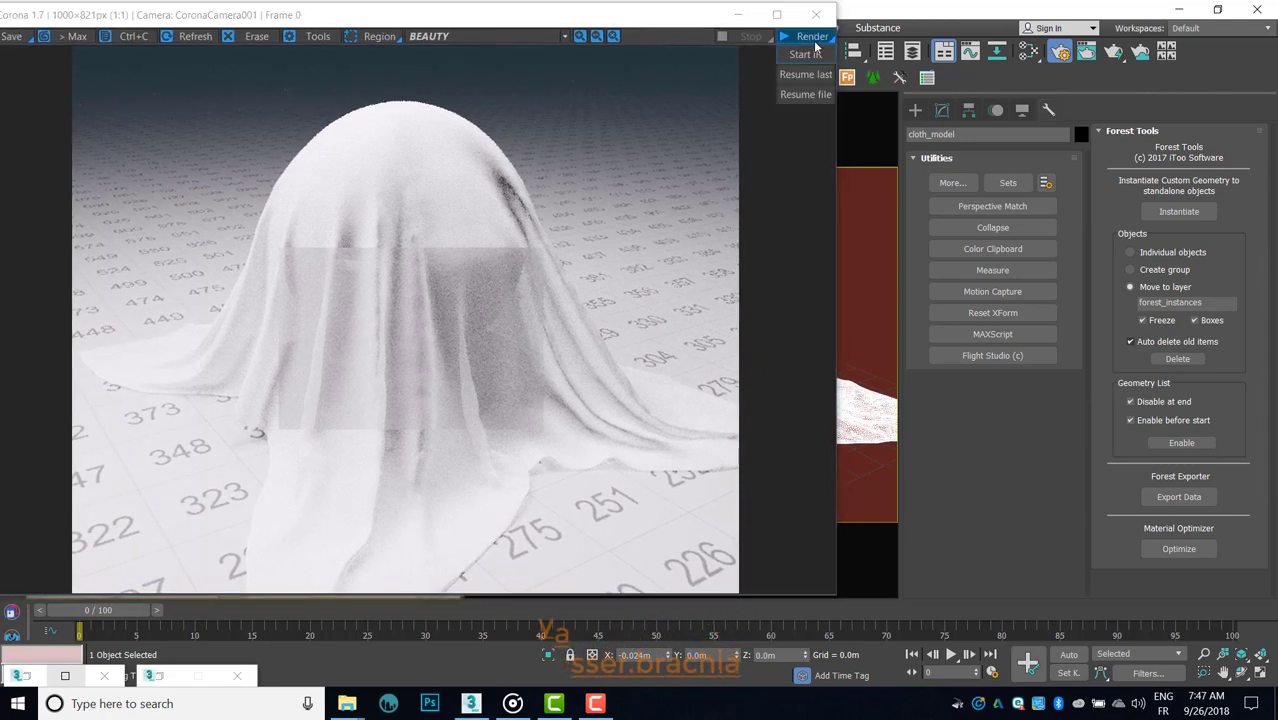
pyautogui.click(720, 32)
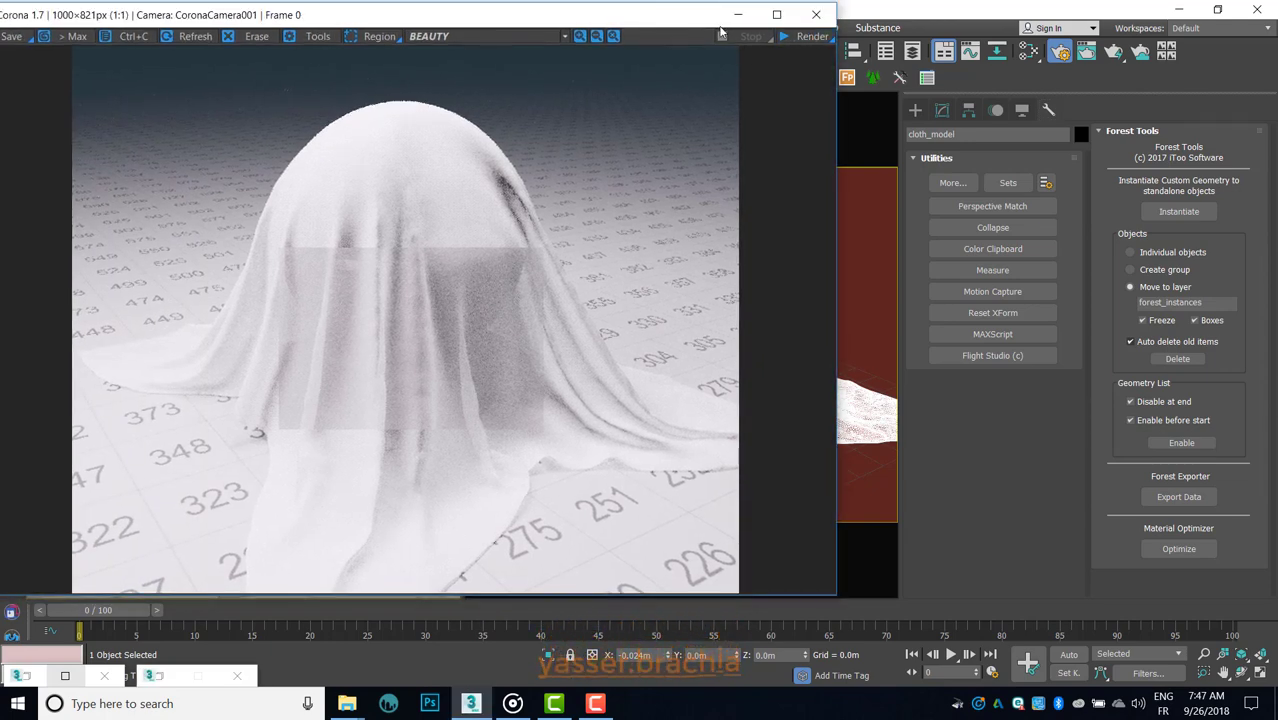
pyautogui.click(782, 38)
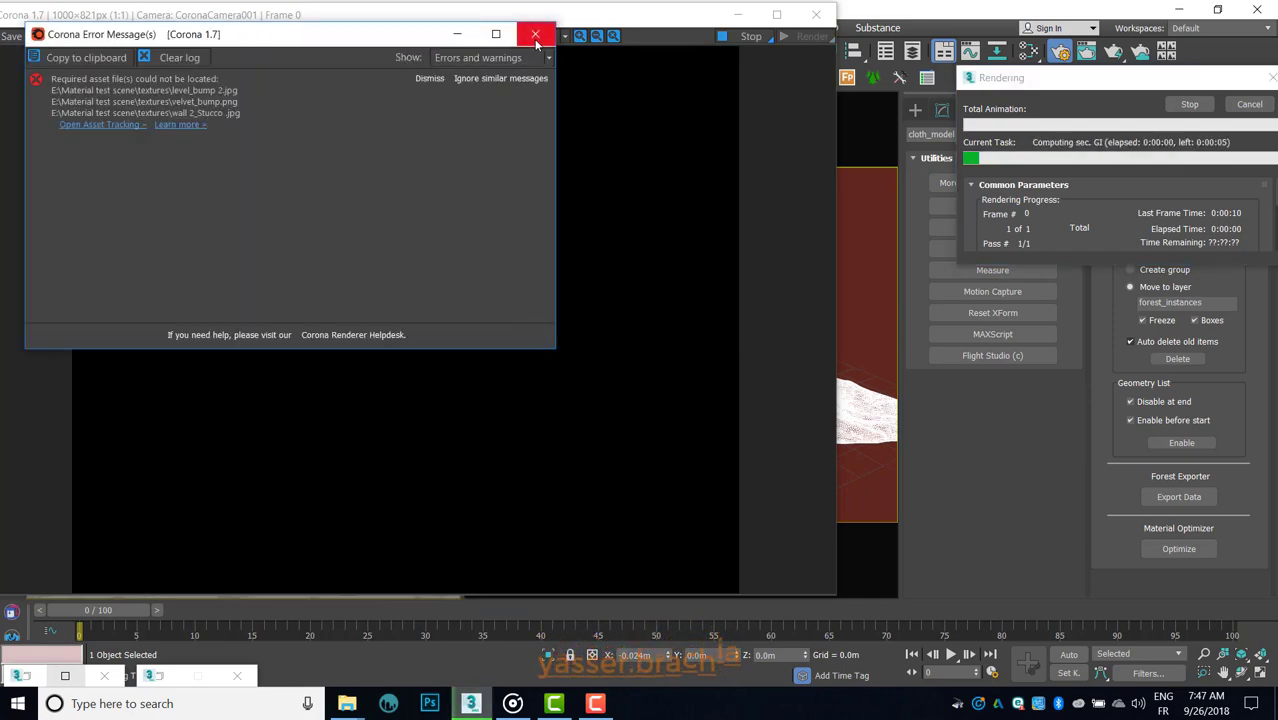
# Step: Dismiss the missing-texture error and inspect the zoomed-in cloth render
pyautogui.click(535, 36)
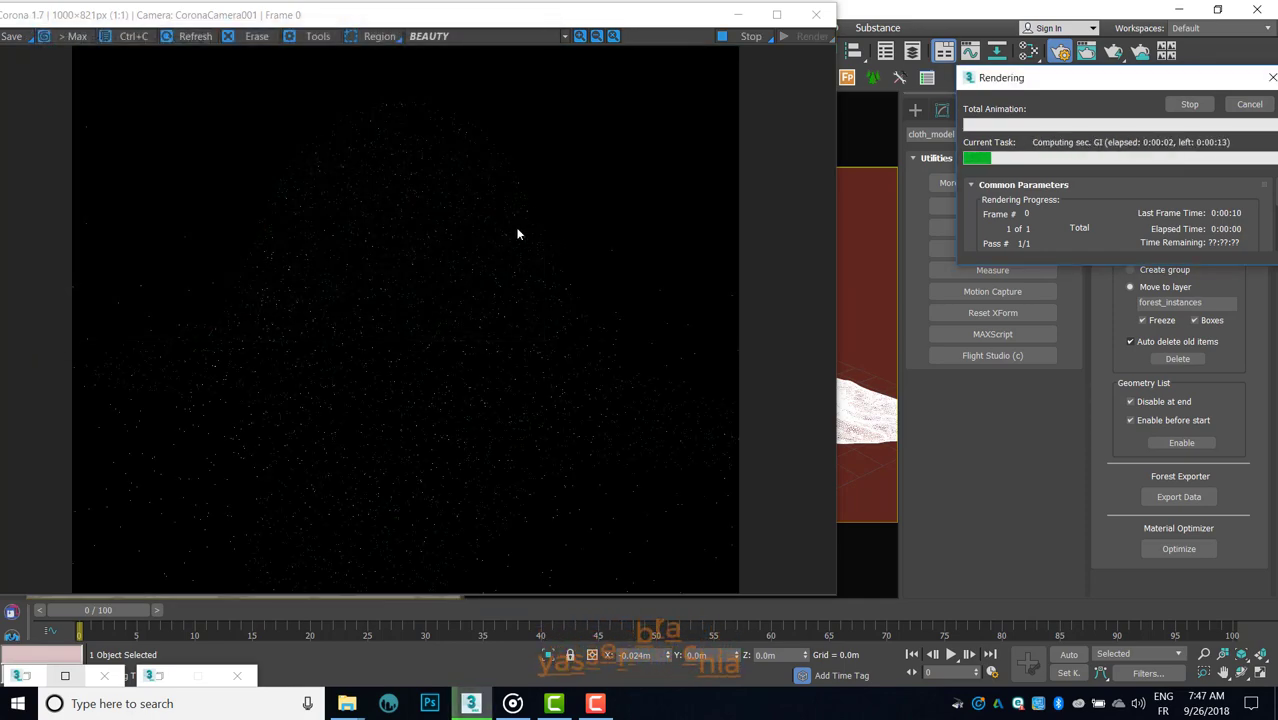
pyautogui.scroll(1, 437, 291)
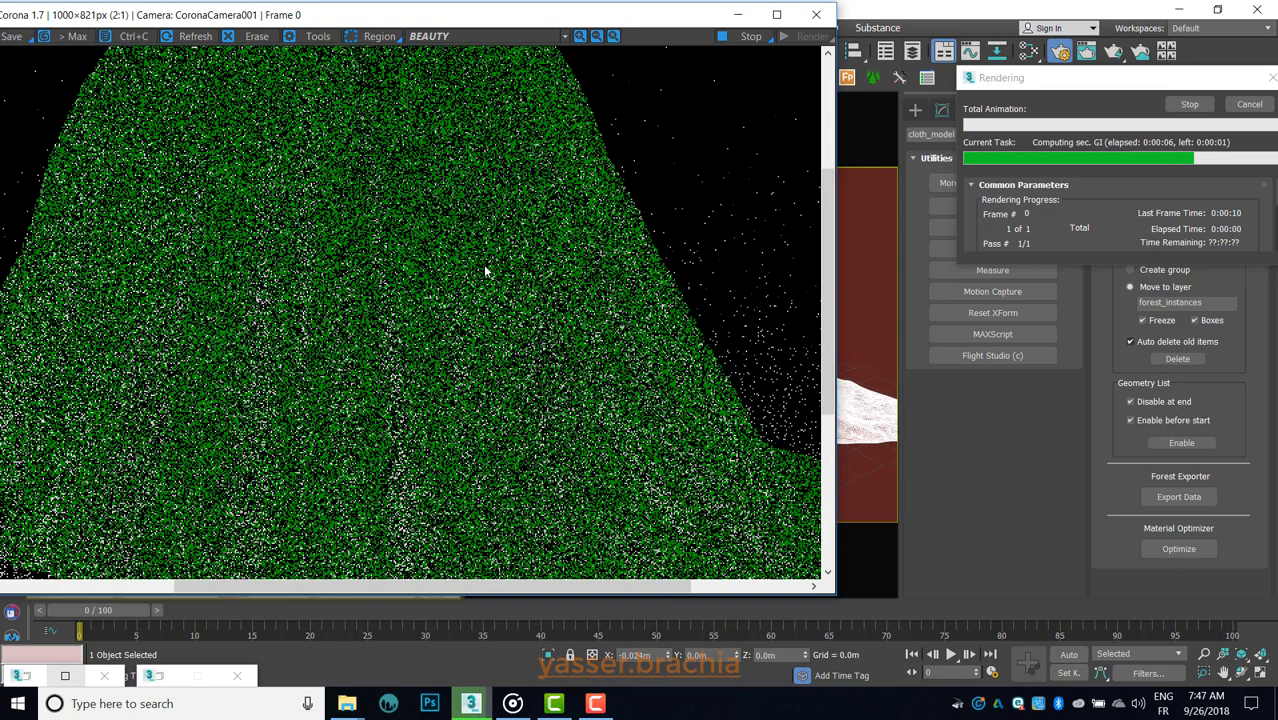
pyautogui.scroll(-1, 483, 264)
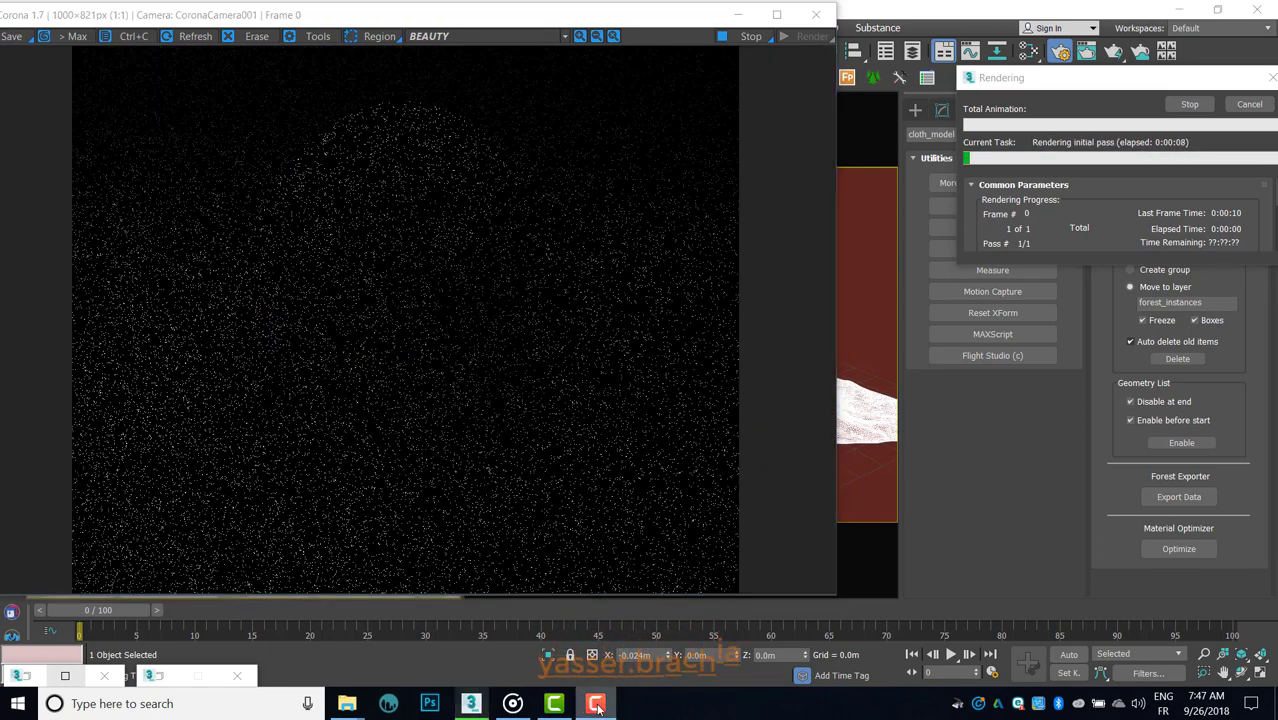
pyautogui.scroll(1, 556, 292)
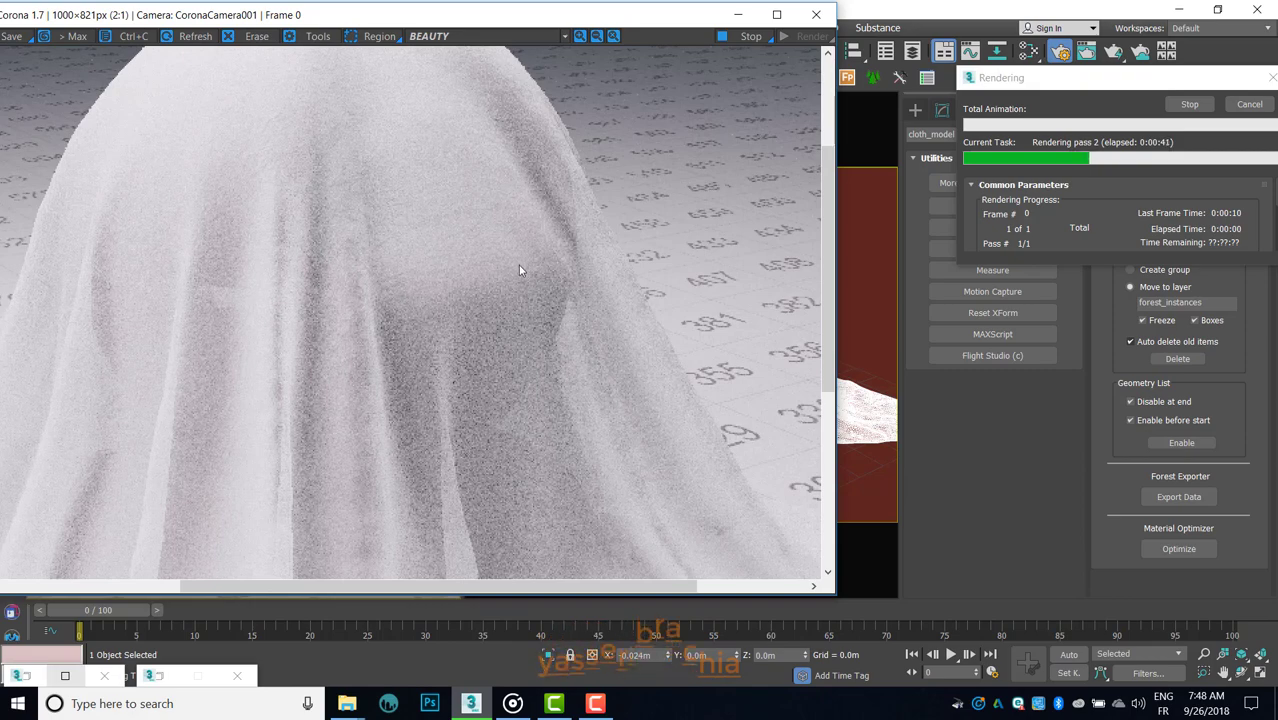
pyautogui.scroll(-1, 518, 265)
pyautogui.scroll(1, 497, 258)
pyautogui.moveTo(452, 257); pyautogui.dragTo(428, 228)
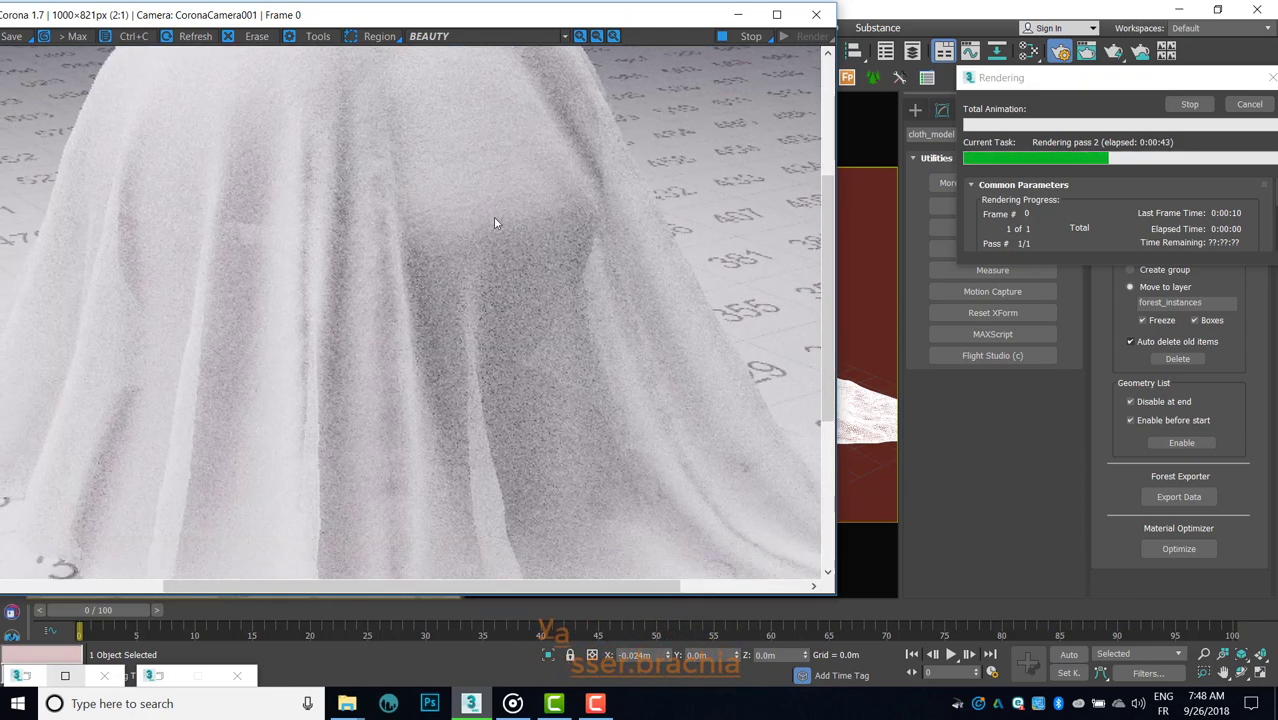
pyautogui.scroll(-1, 428, 227)
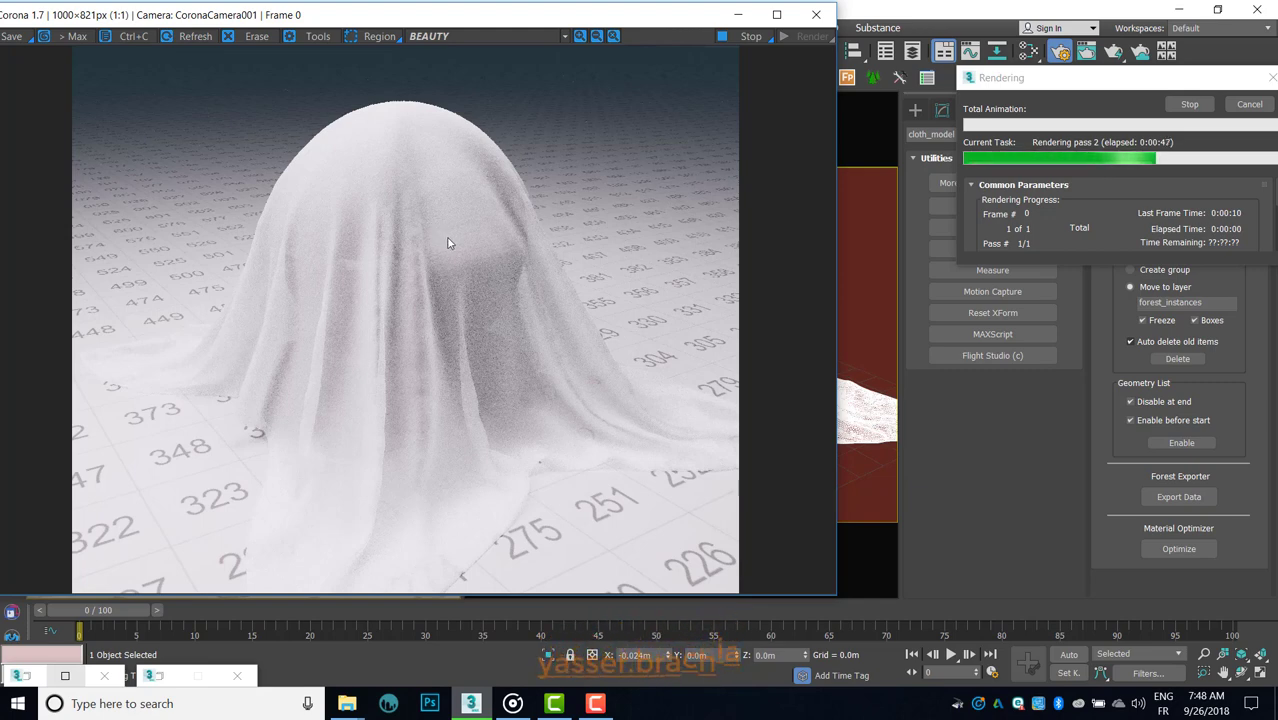
pyautogui.scroll(1, 446, 241)
pyautogui.moveTo(449, 241)
pyautogui.mouseDown()
pyautogui.moveTo(465, 271)
pyautogui.moveTo(437, 300)
pyautogui.moveTo(448, 230)
pyautogui.mouseUp()
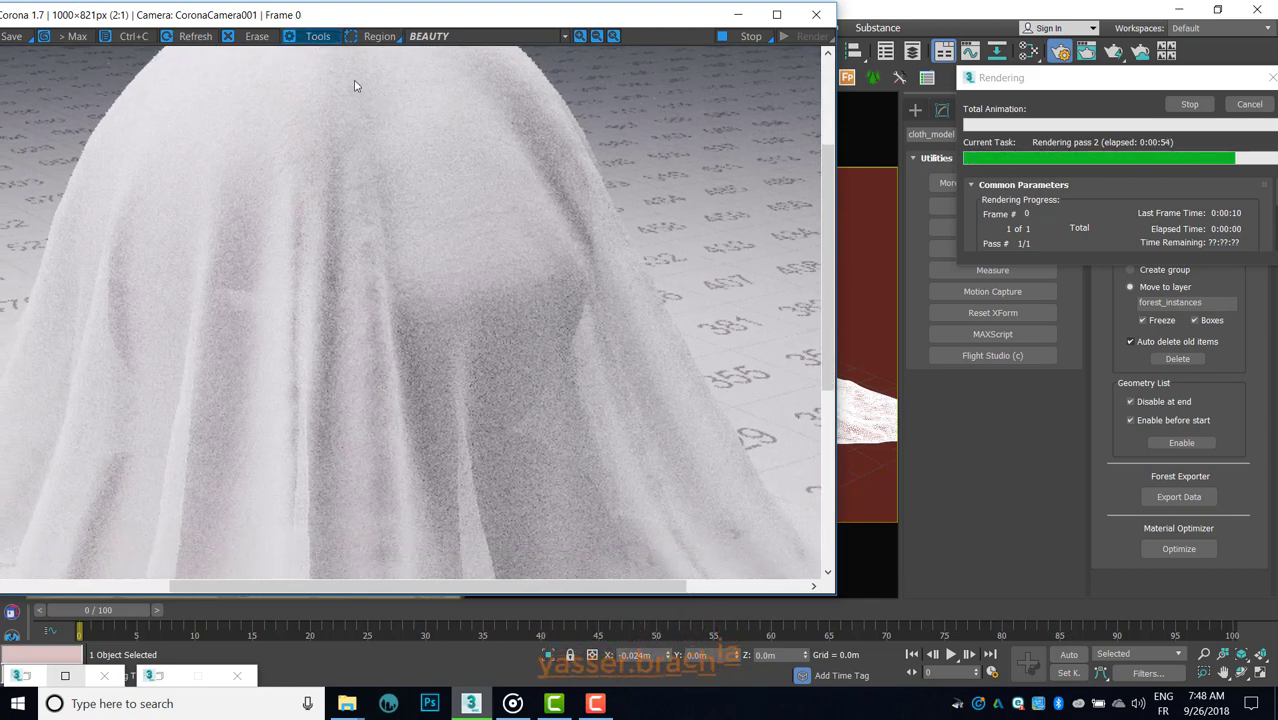
# Step: Show the render statistics, inspect the cloth folds up close, and return to the main window
pyautogui.click(318, 36)
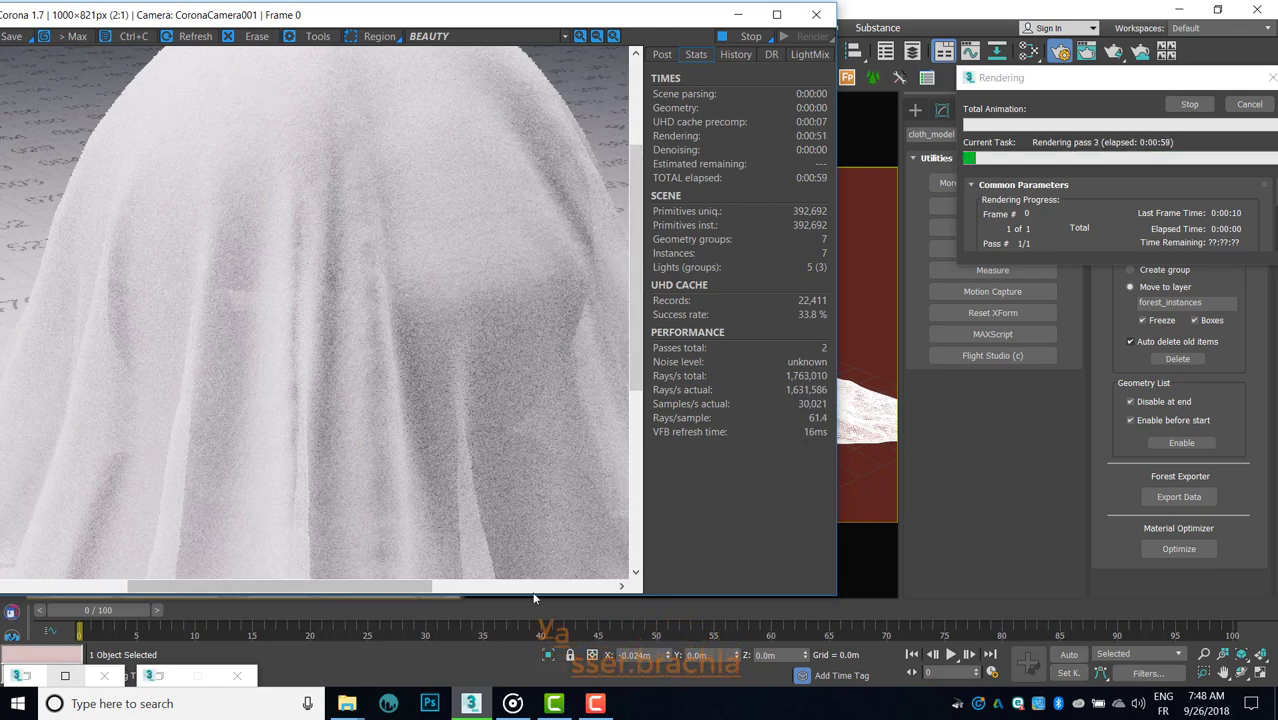
pyautogui.click(595, 703)
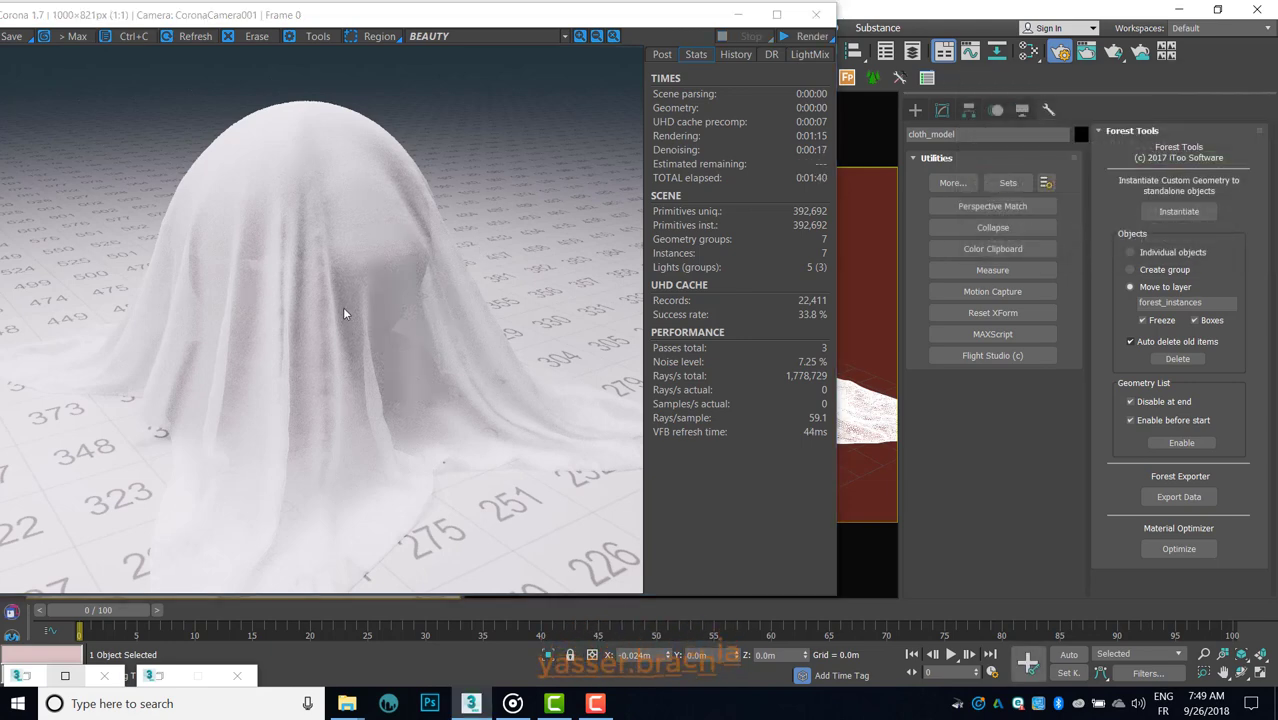
pyautogui.scroll(1, 395, 338)
pyautogui.moveTo(343, 335); pyautogui.dragTo(400, 454)
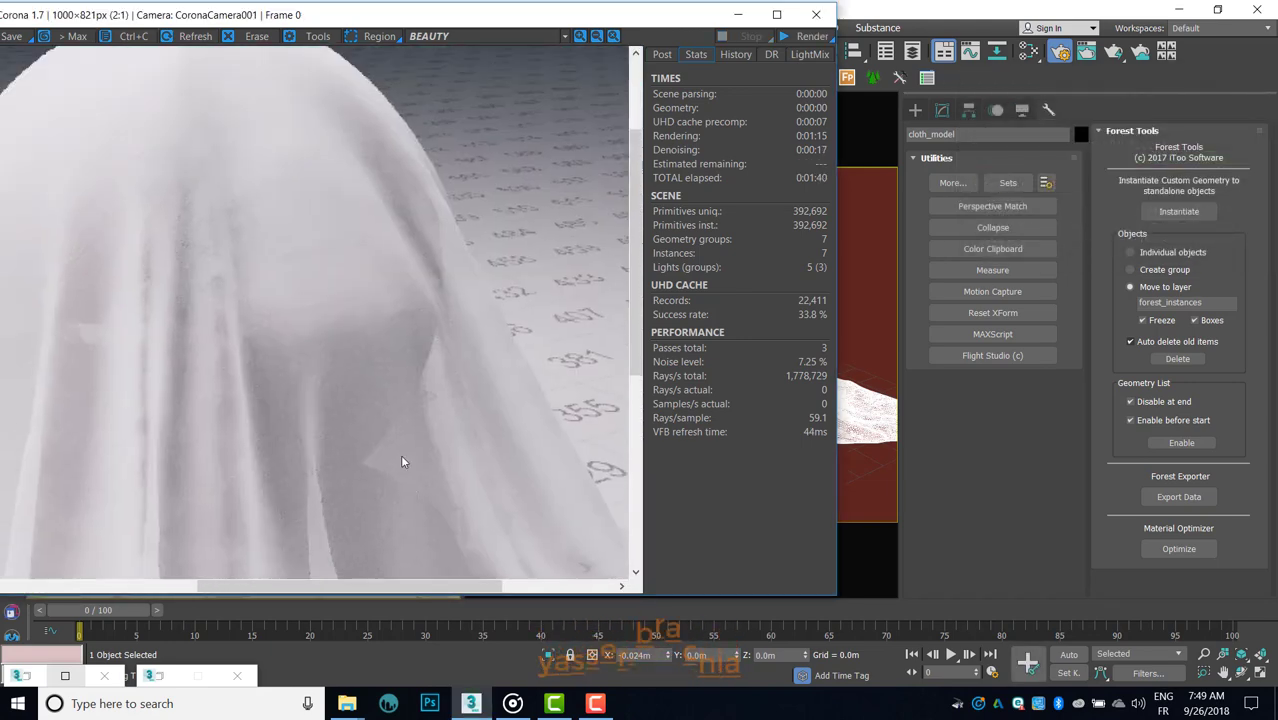
pyautogui.scroll(1, 297, 289)
pyautogui.moveTo(297, 289); pyautogui.dragTo(305, 369)
pyautogui.scroll(-1, 305, 369)
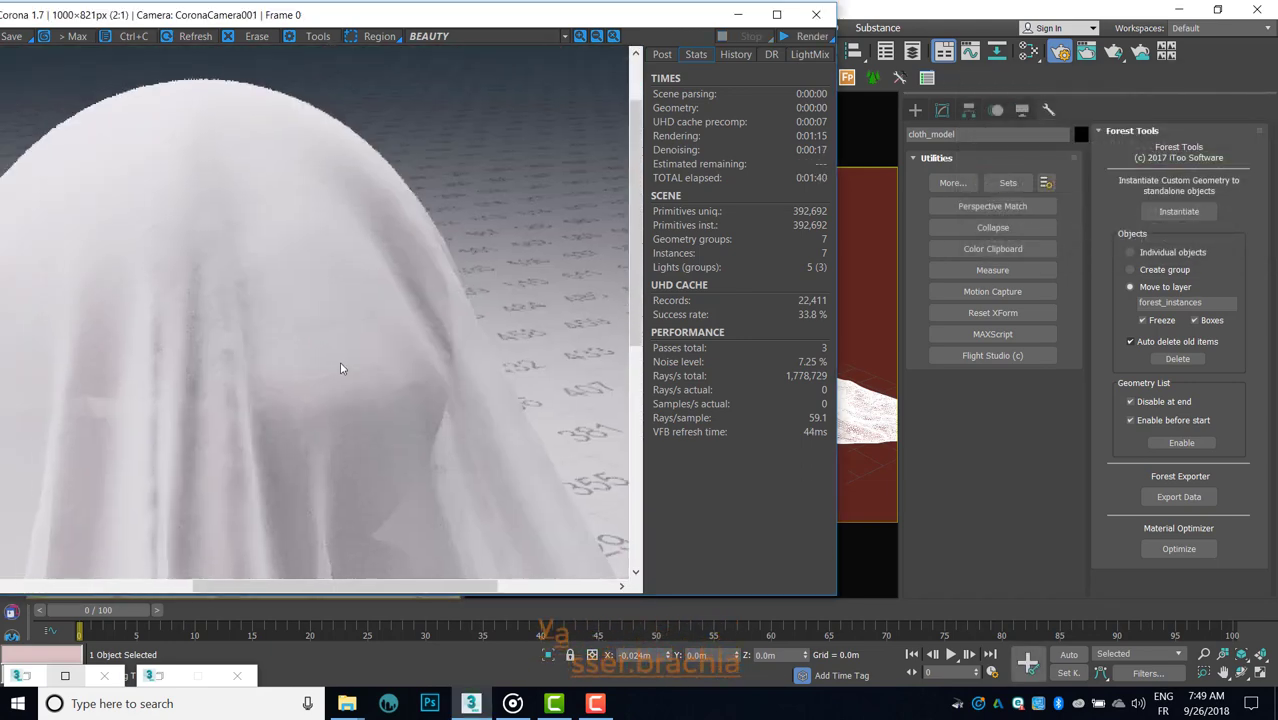
pyautogui.scroll(-1, 406, 285)
pyautogui.scroll(2, 431, 371)
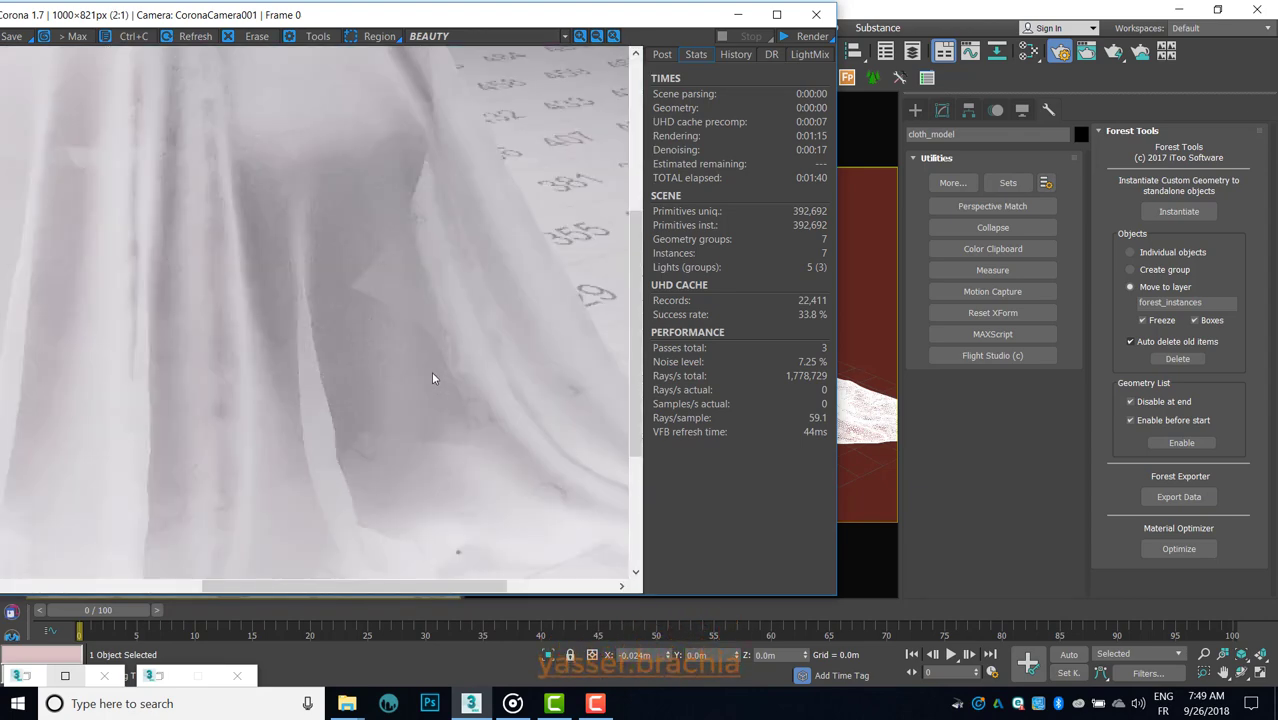
pyautogui.moveTo(431, 371); pyautogui.dragTo(375, 369)
pyautogui.scroll(-2, 375, 369)
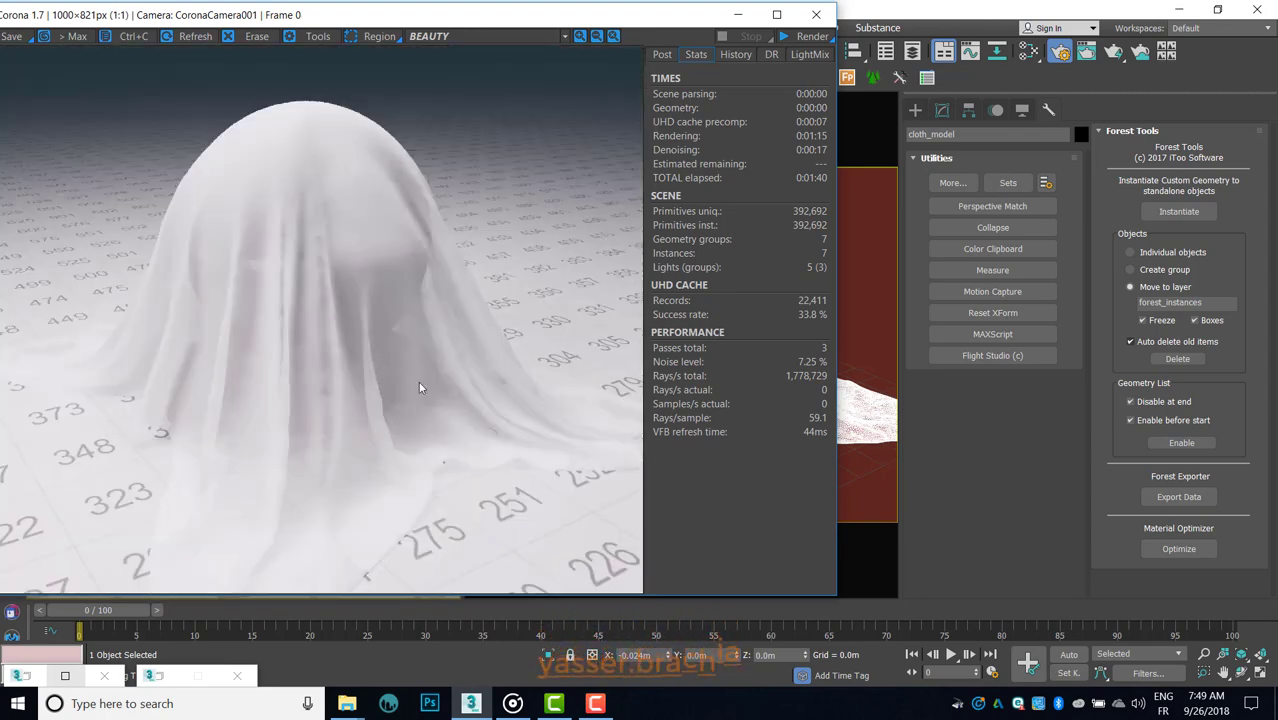
pyautogui.click(1010, 514)
# Step: Open the Slate Material Editor and set the curtain material's bump amount to 0.8
pyautogui.press('m')
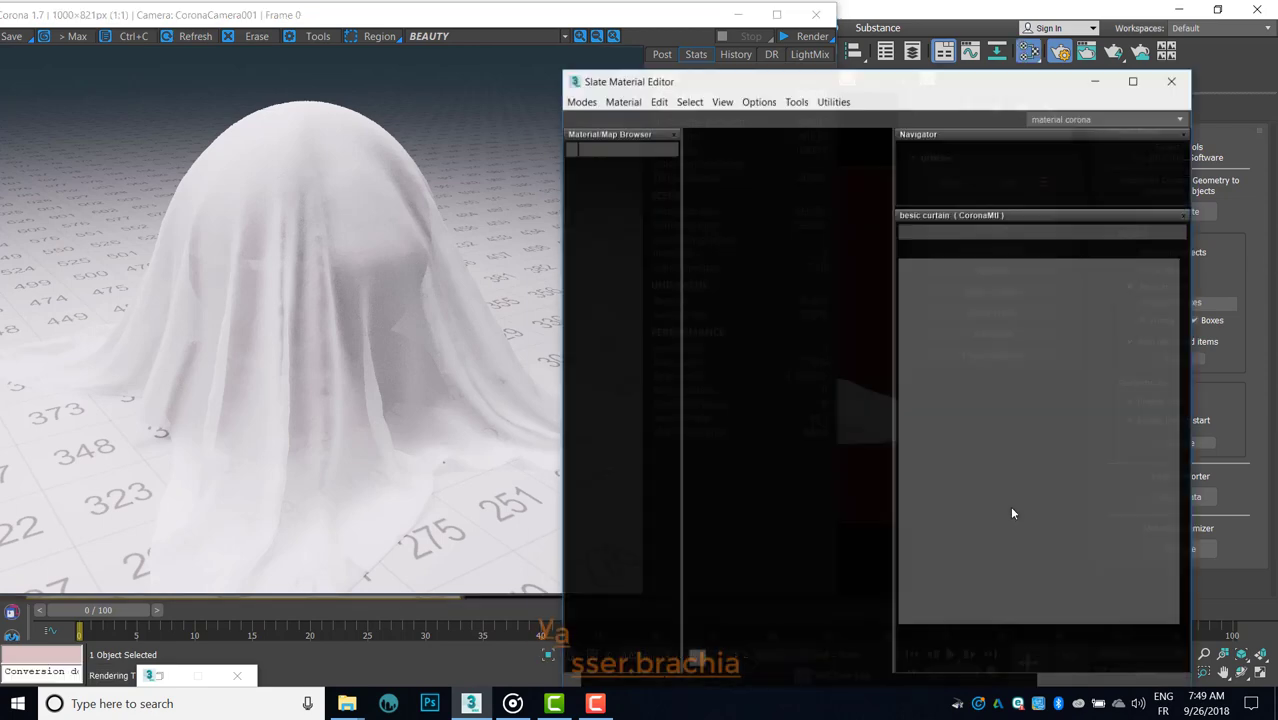
pyautogui.scroll(2, 369, 289)
pyautogui.click(369, 289)
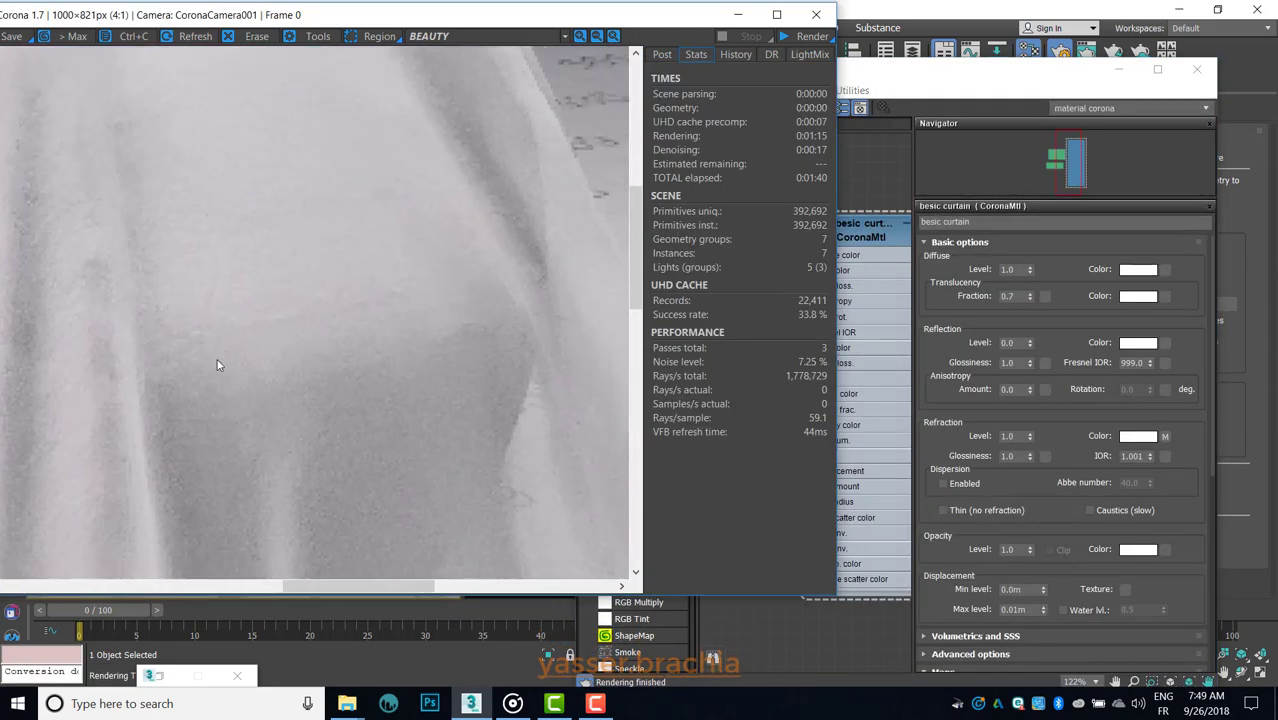
pyautogui.scroll(-1, 237, 352)
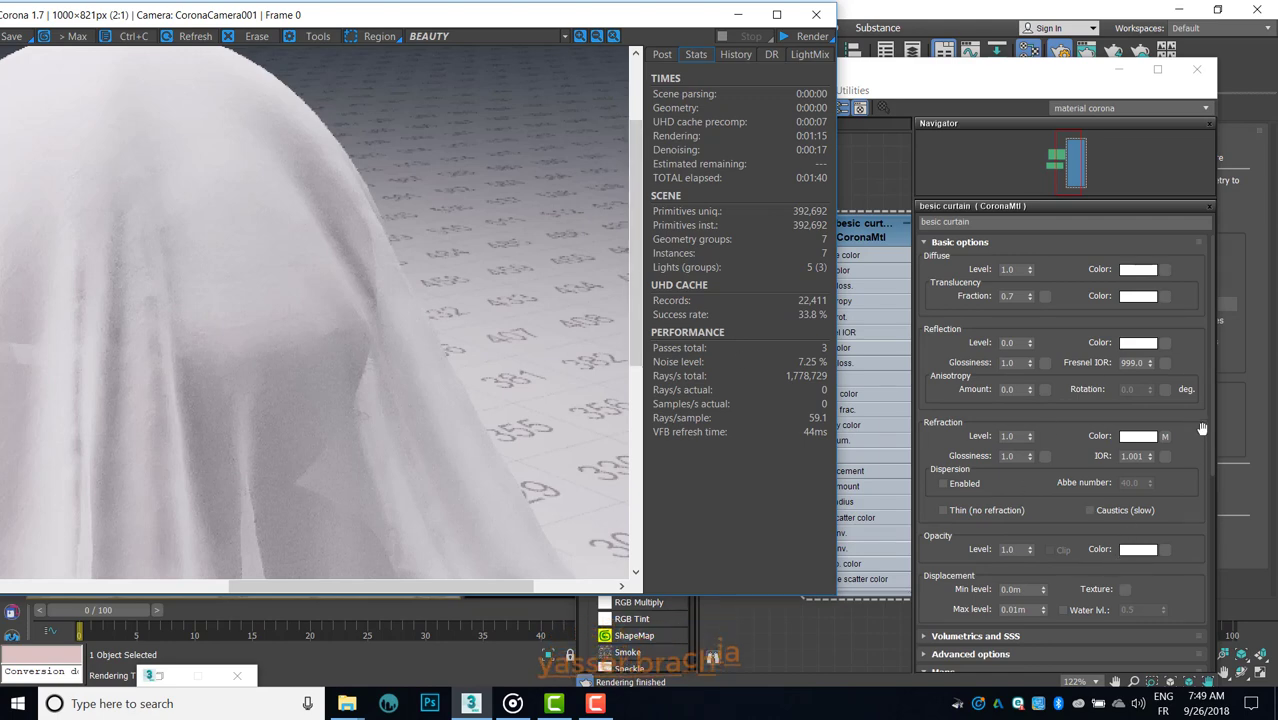
pyautogui.click(1115, 565)
pyautogui.scroll(-5, 1160, 575)
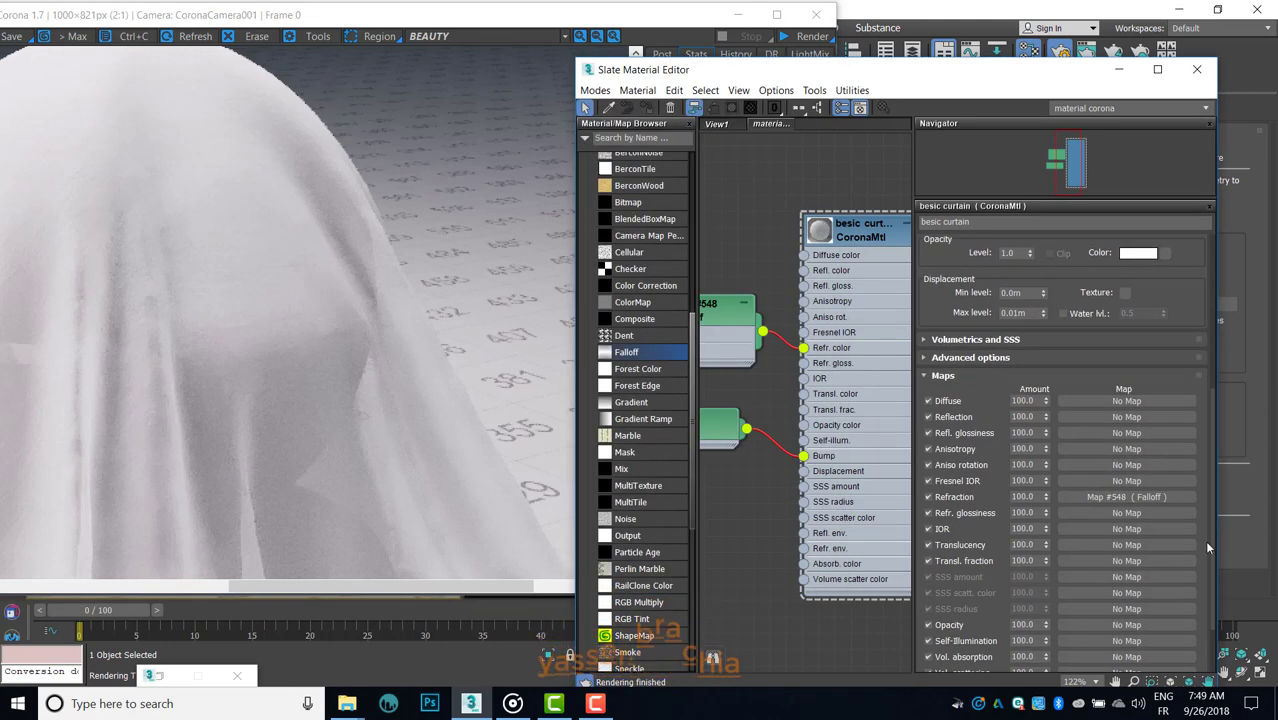
pyautogui.scroll(-2, 1204, 540)
pyautogui.write('0')
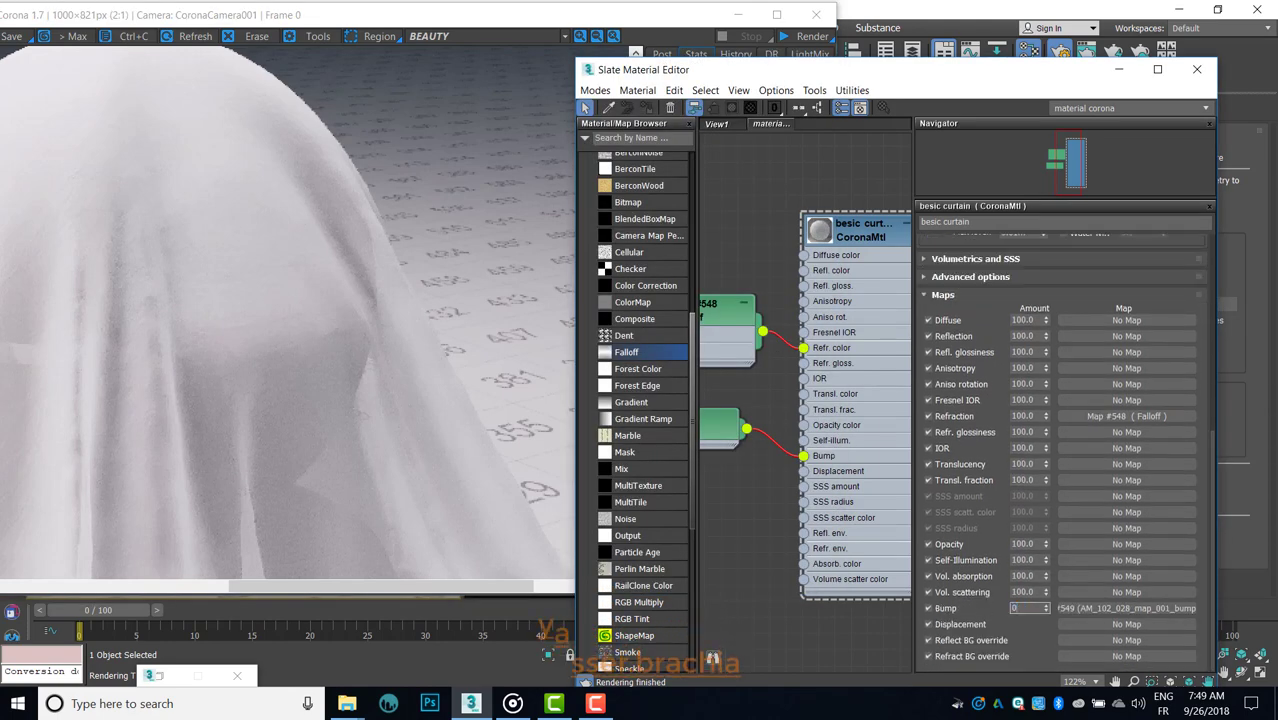
pyautogui.write('.8')
pyautogui.press('Return')
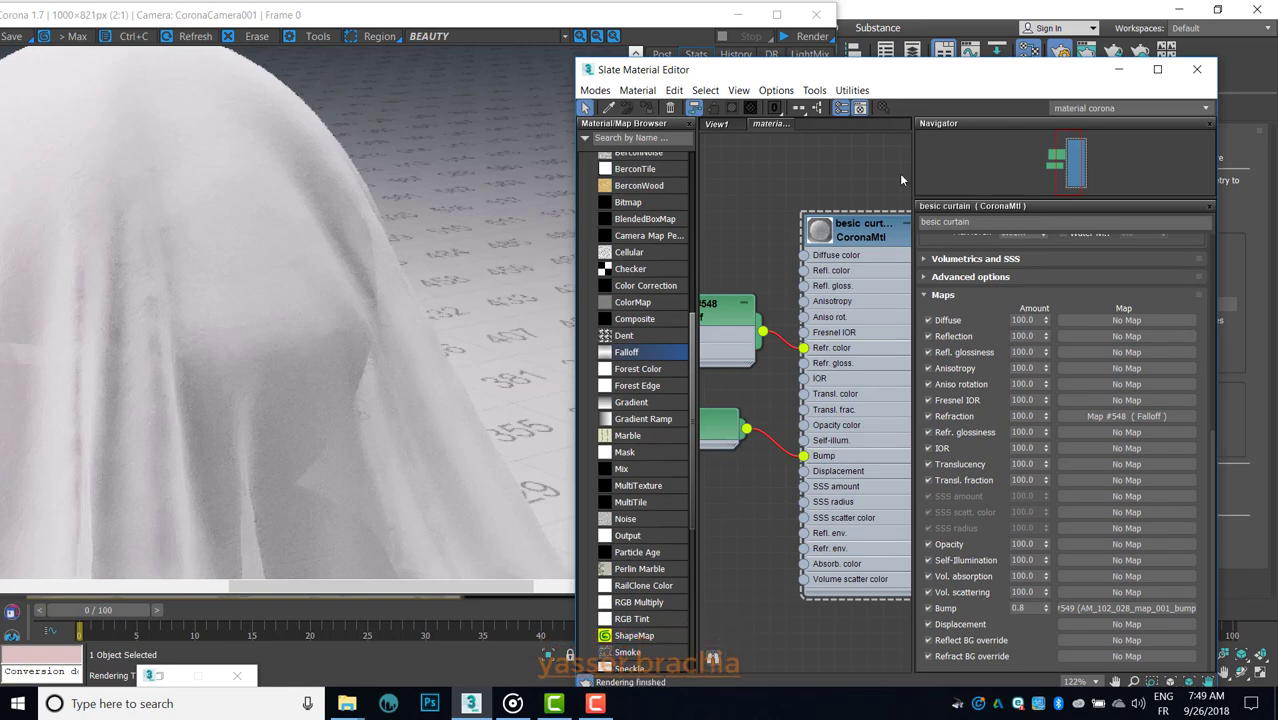
# Step: Maximize the editor and set the translucency fraction to 0.75
pyautogui.doubleClick(1128, 78)
pyautogui.moveTo(567, 286); pyautogui.dragTo(812, 291, button='middle')
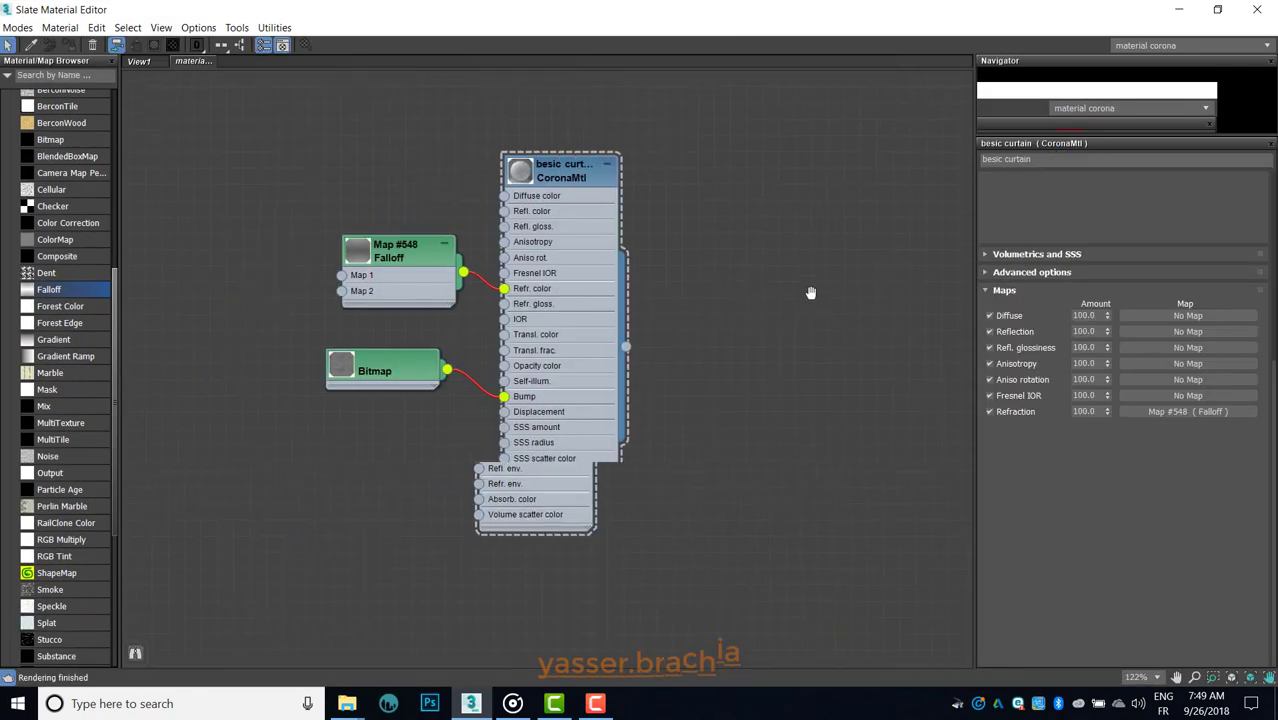
pyautogui.moveTo(1274, 484); pyautogui.dragTo(1274, 300)
pyautogui.write('0.7')
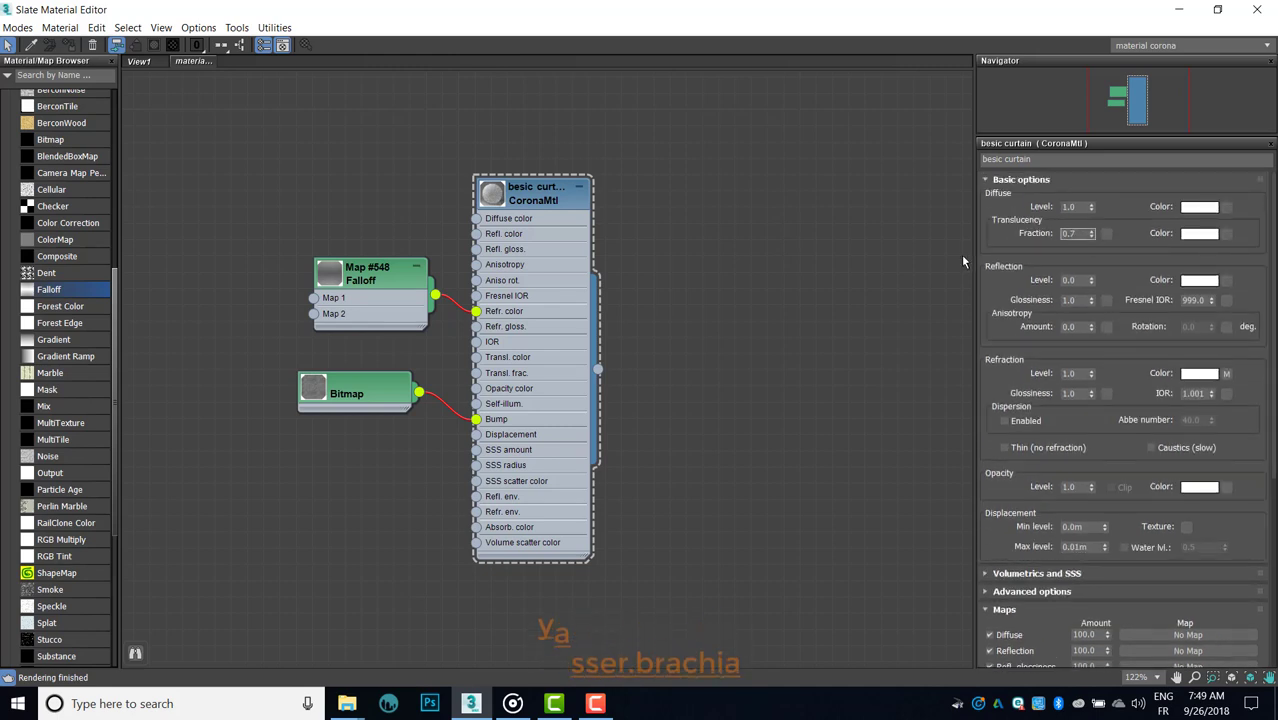
pyautogui.write('5')
pyautogui.press('Return')
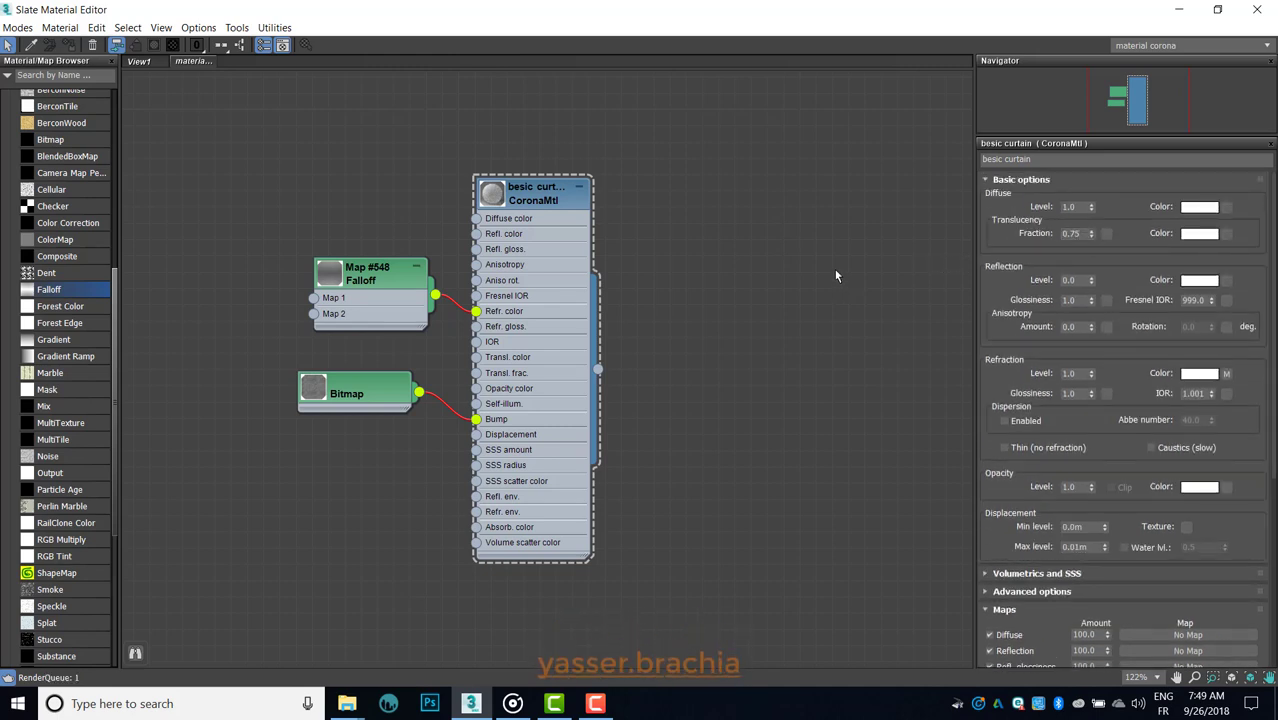
# Step: Brighten the Falloff map's second colour and adjust its first colour
pyautogui.moveTo(364, 279); pyautogui.dragTo(497, 265, button='middle')
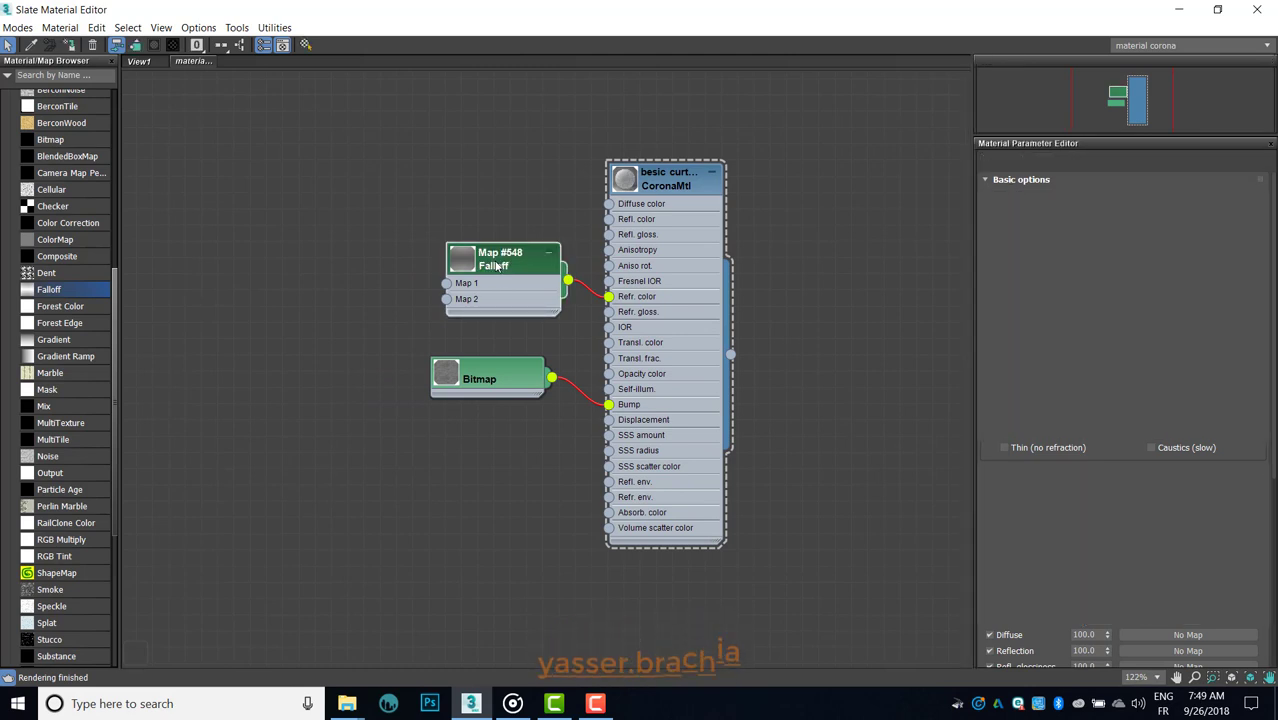
pyautogui.doubleClick(500, 262)
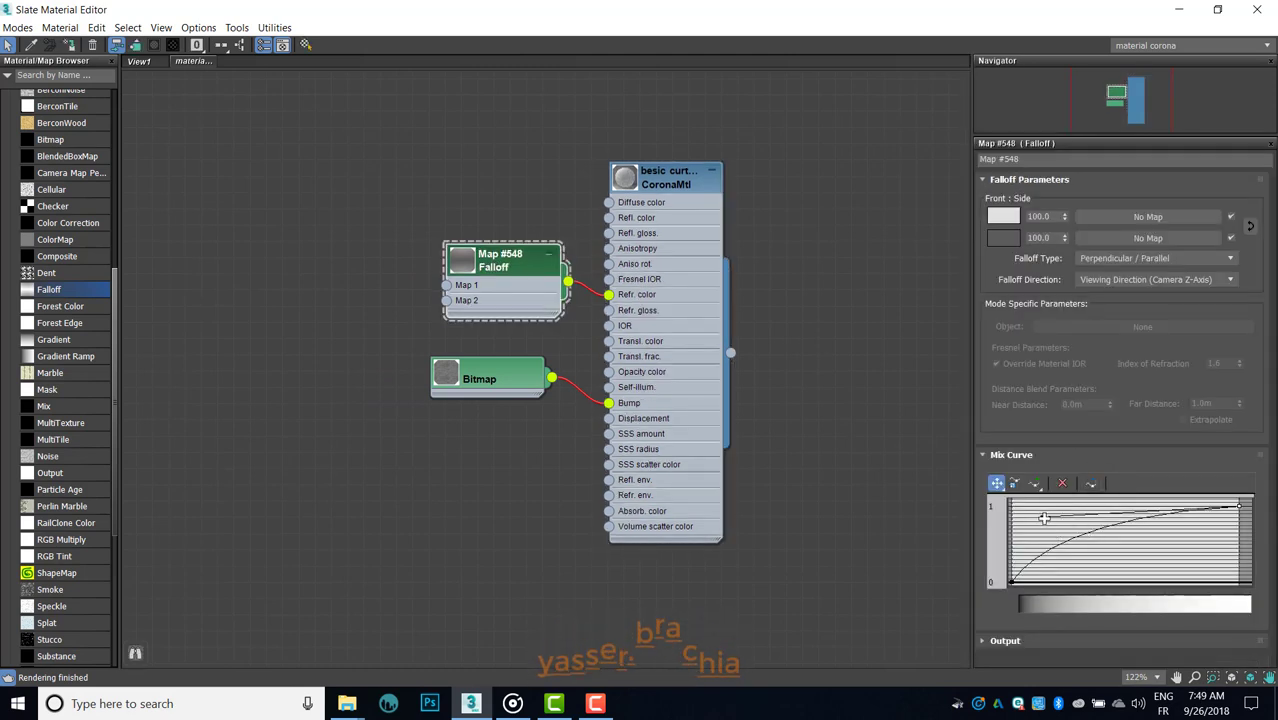
pyautogui.click(1003, 237)
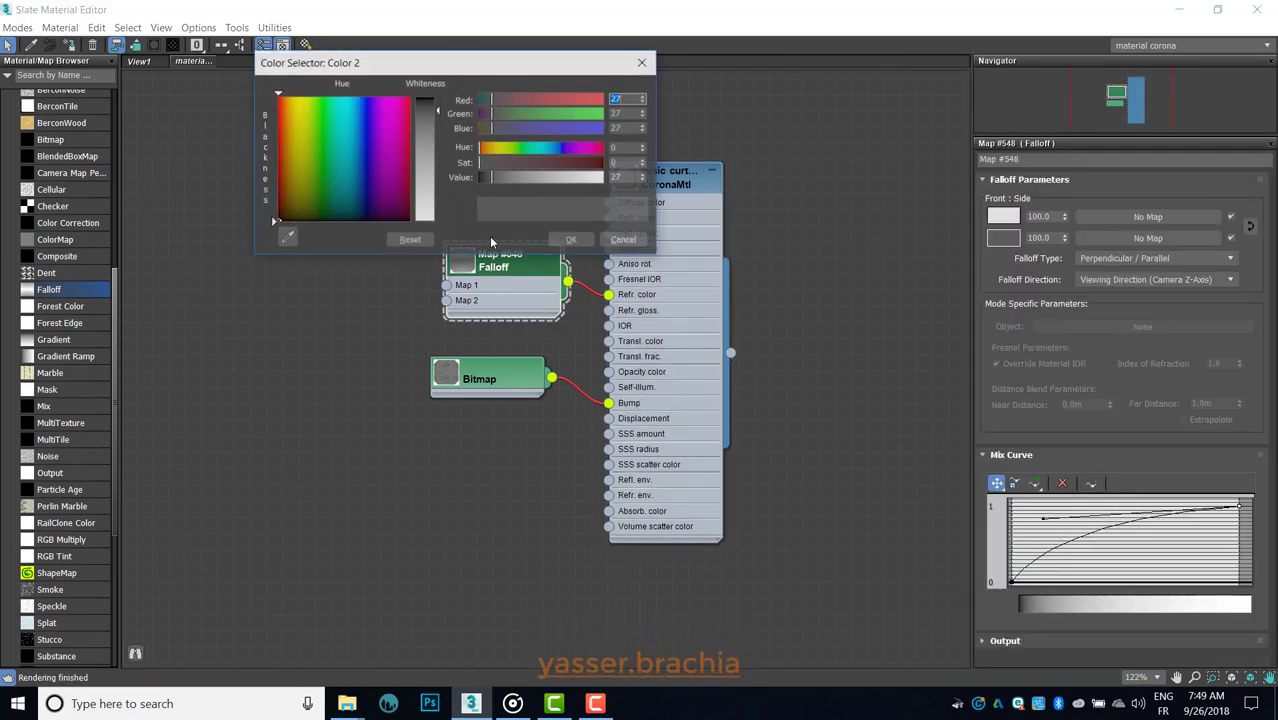
pyautogui.click(496, 177)
pyautogui.click(569, 239)
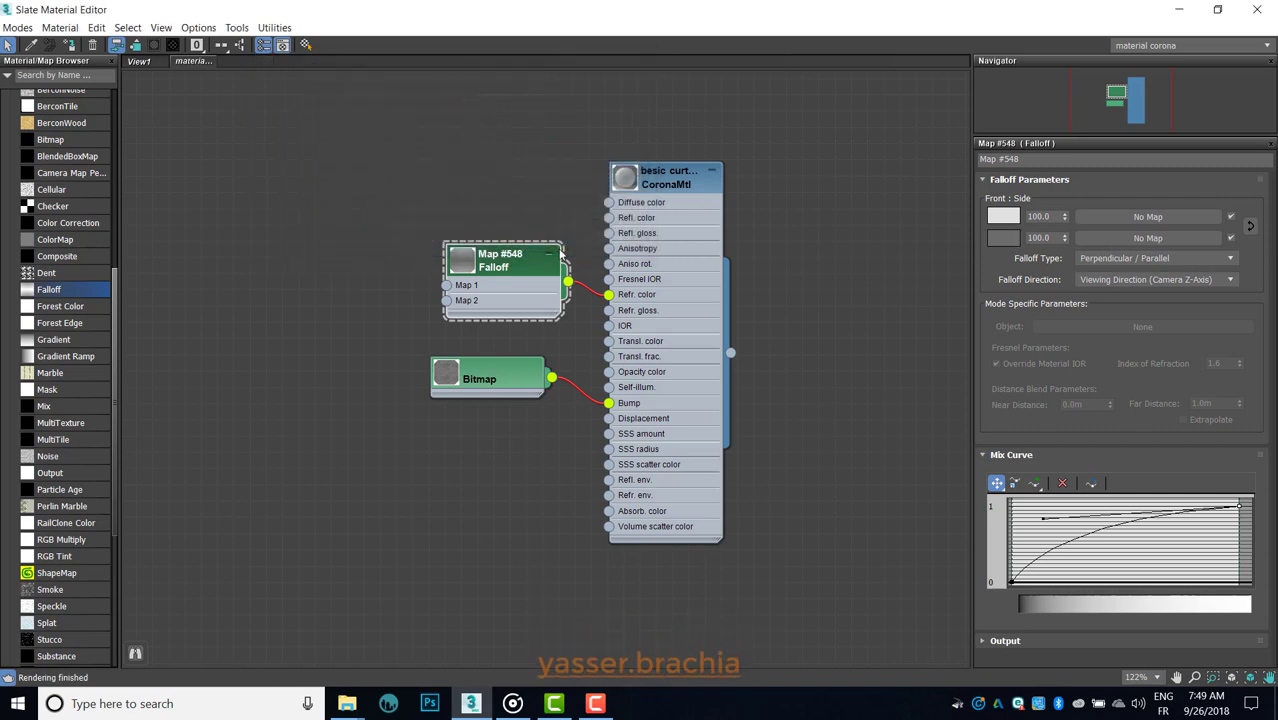
pyautogui.click(1005, 217)
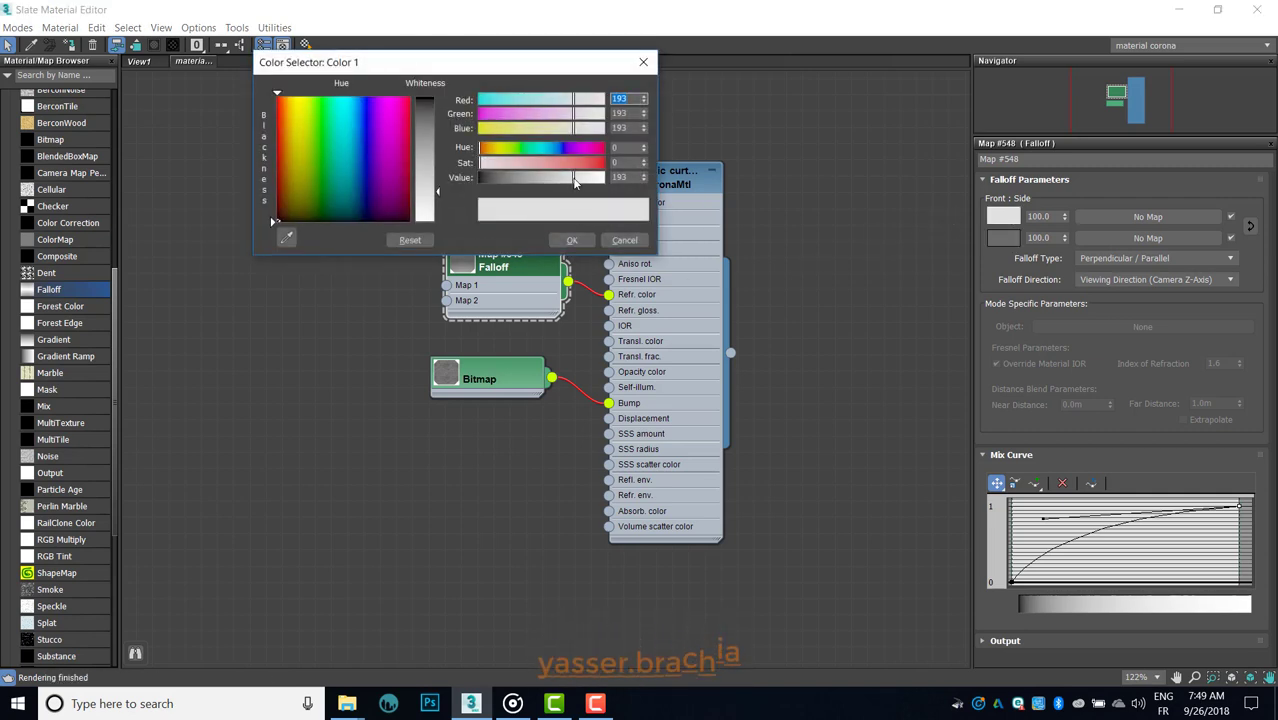
pyautogui.click(570, 177)
pyautogui.click(571, 240)
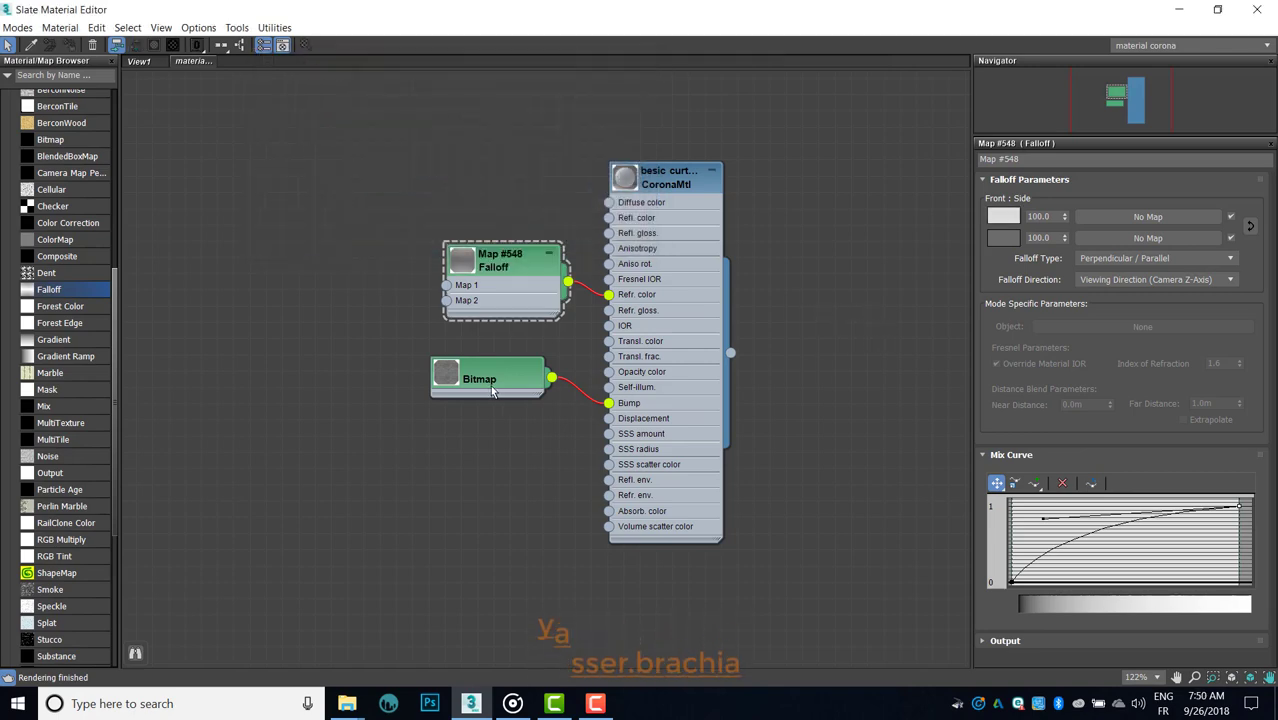
# Step: Nudge the Bitmap node down-left and minimise the material editor
pyautogui.moveTo(492, 391); pyautogui.dragTo(476, 406)
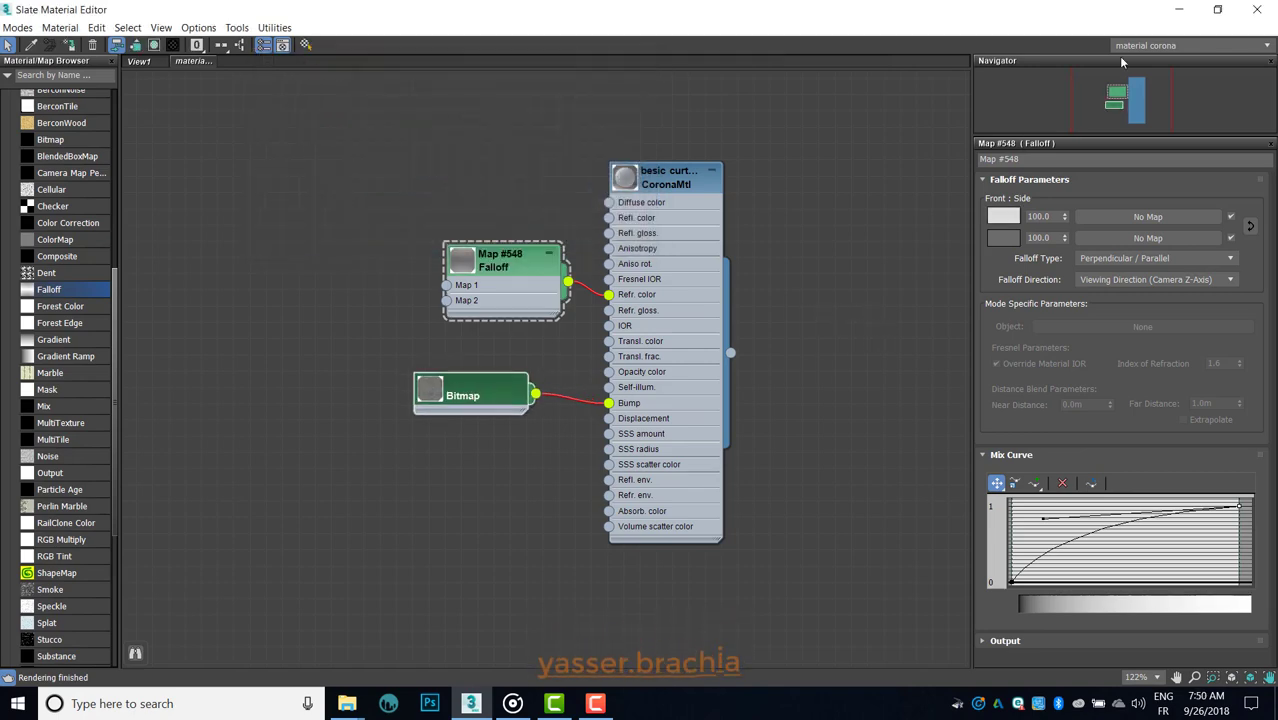
pyautogui.click(1178, 9)
pyautogui.scroll(-1, 322, 378)
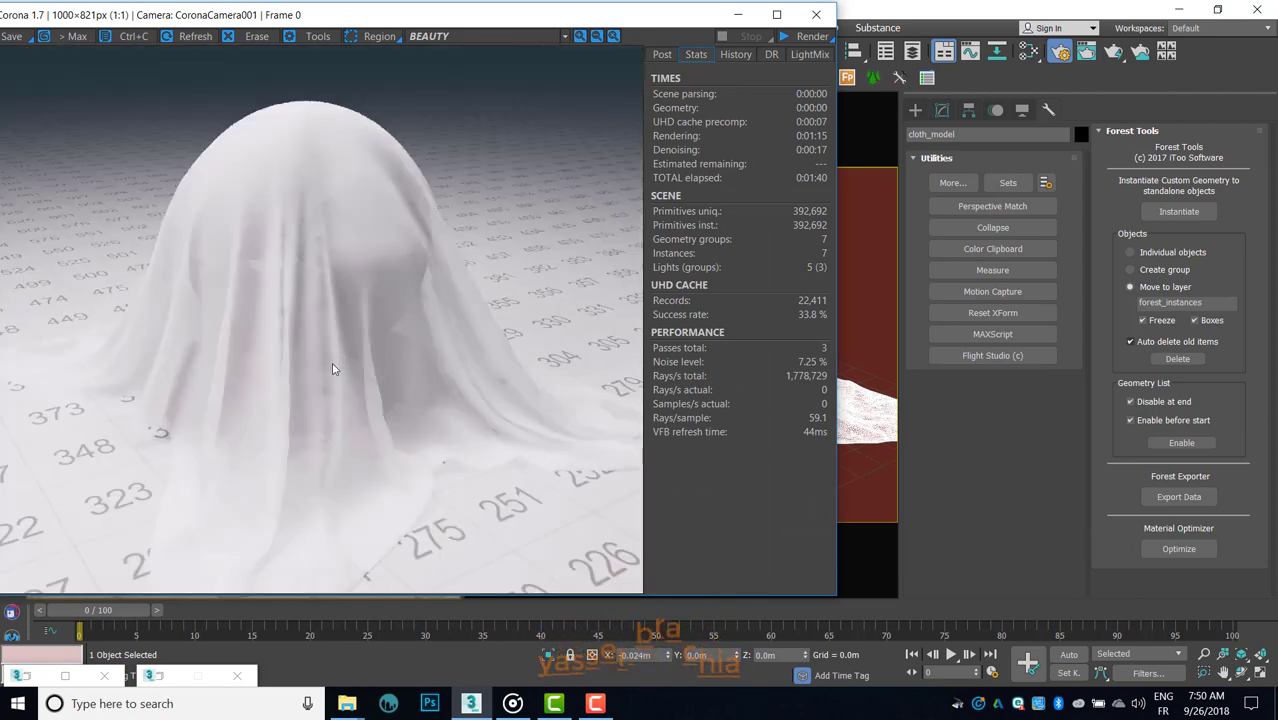
# Step: Set the output width to 1500 (height 1232) and start a new Corona render
pyautogui.doubleClick(172, 675)
pyautogui.click(946, 221)
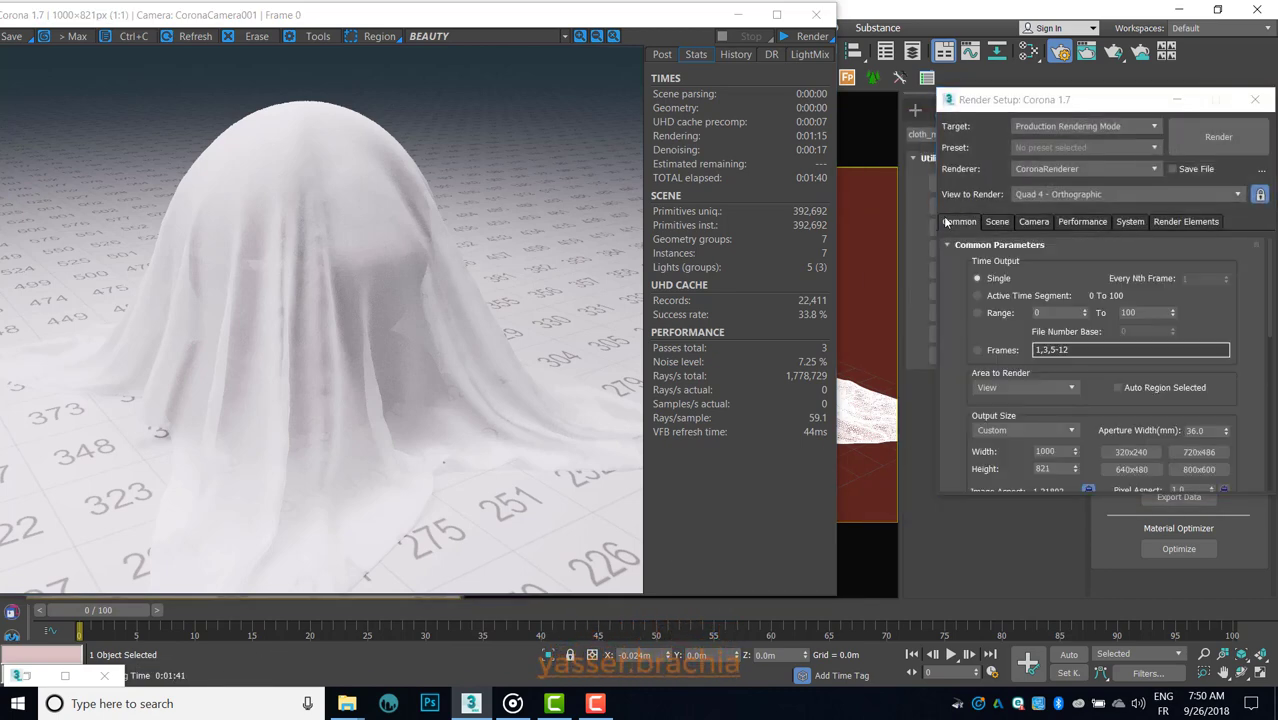
pyautogui.click(1008, 451)
pyautogui.write('150')
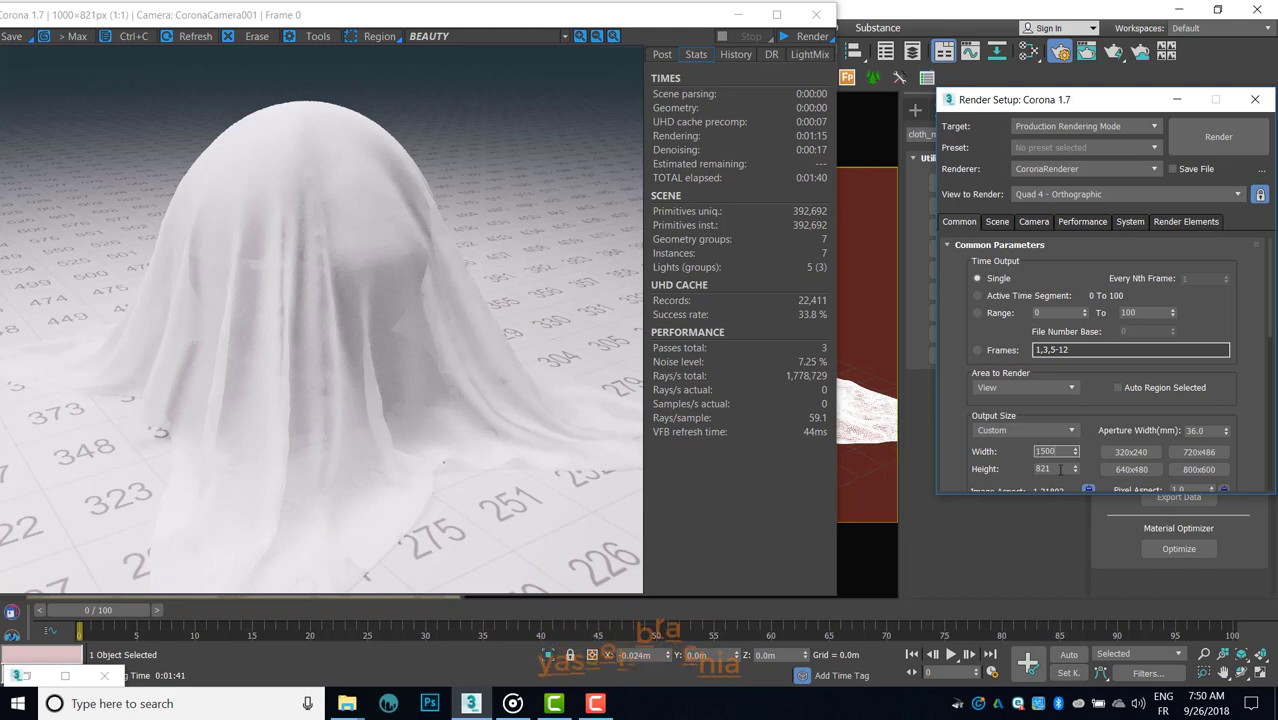
pyautogui.write('0')
pyautogui.press('Tab')
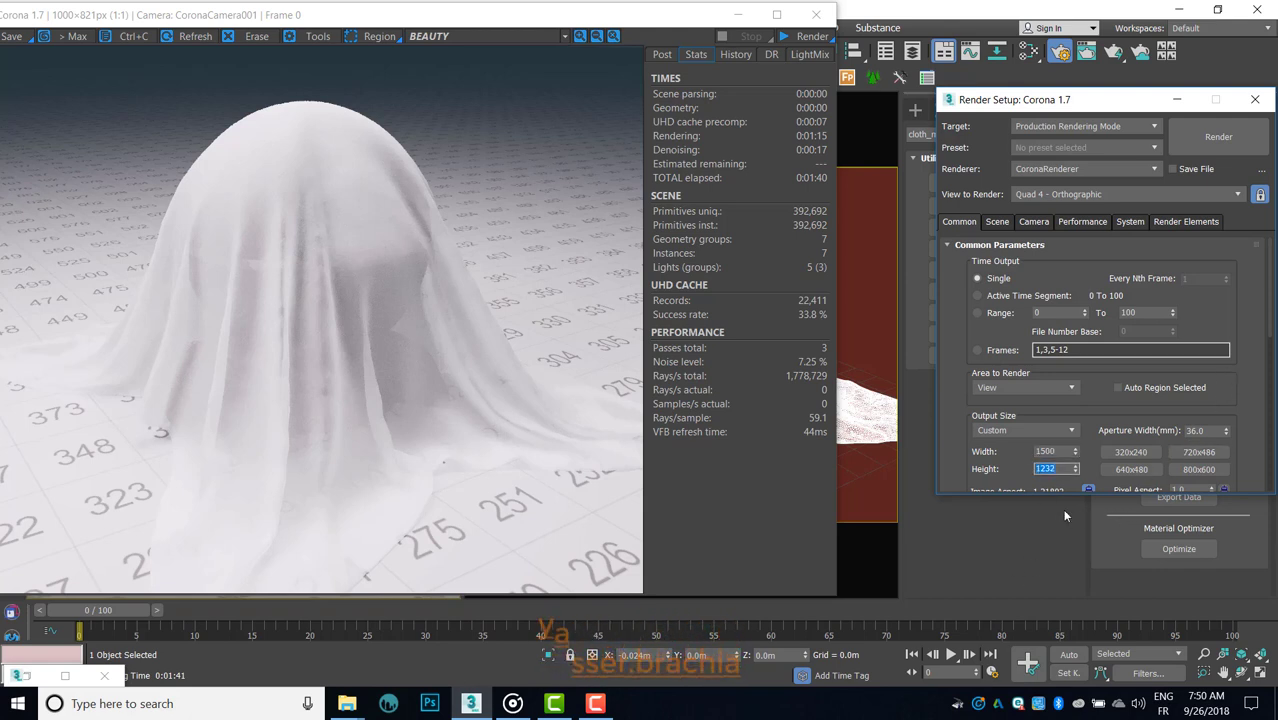
pyautogui.moveTo(1012, 492); pyautogui.dragTo(1012, 603)
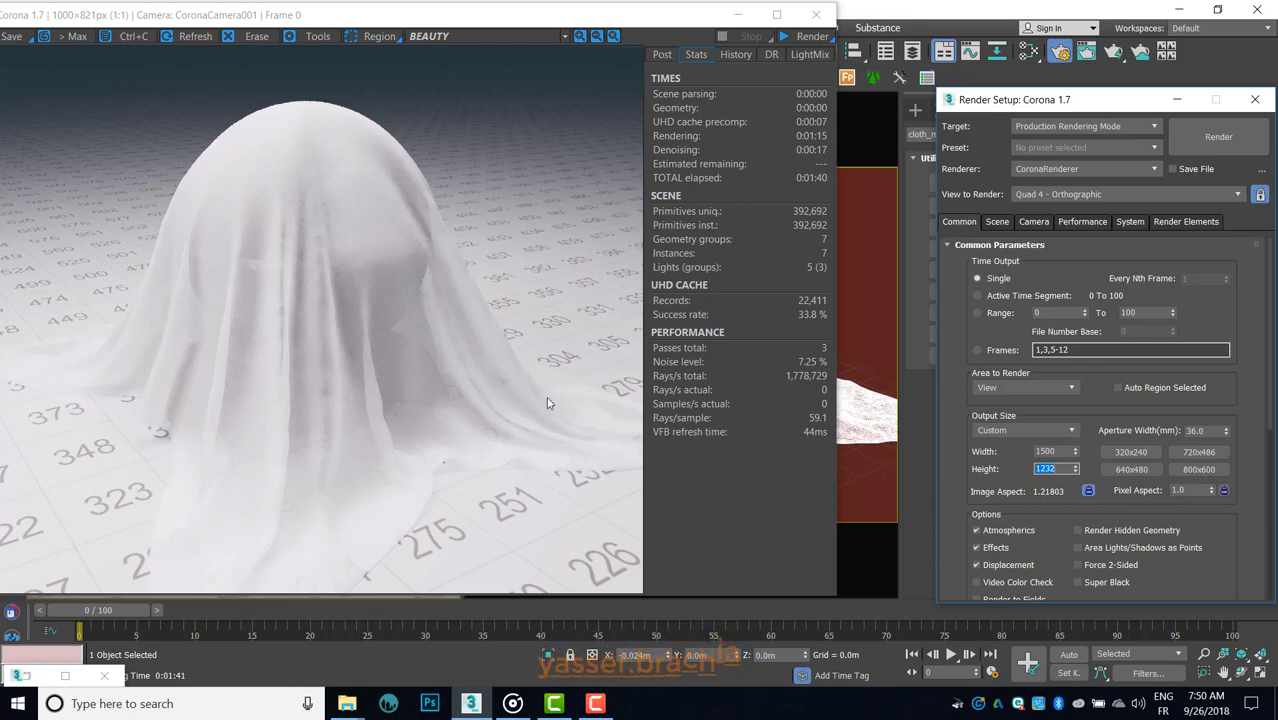
pyautogui.click(810, 37)
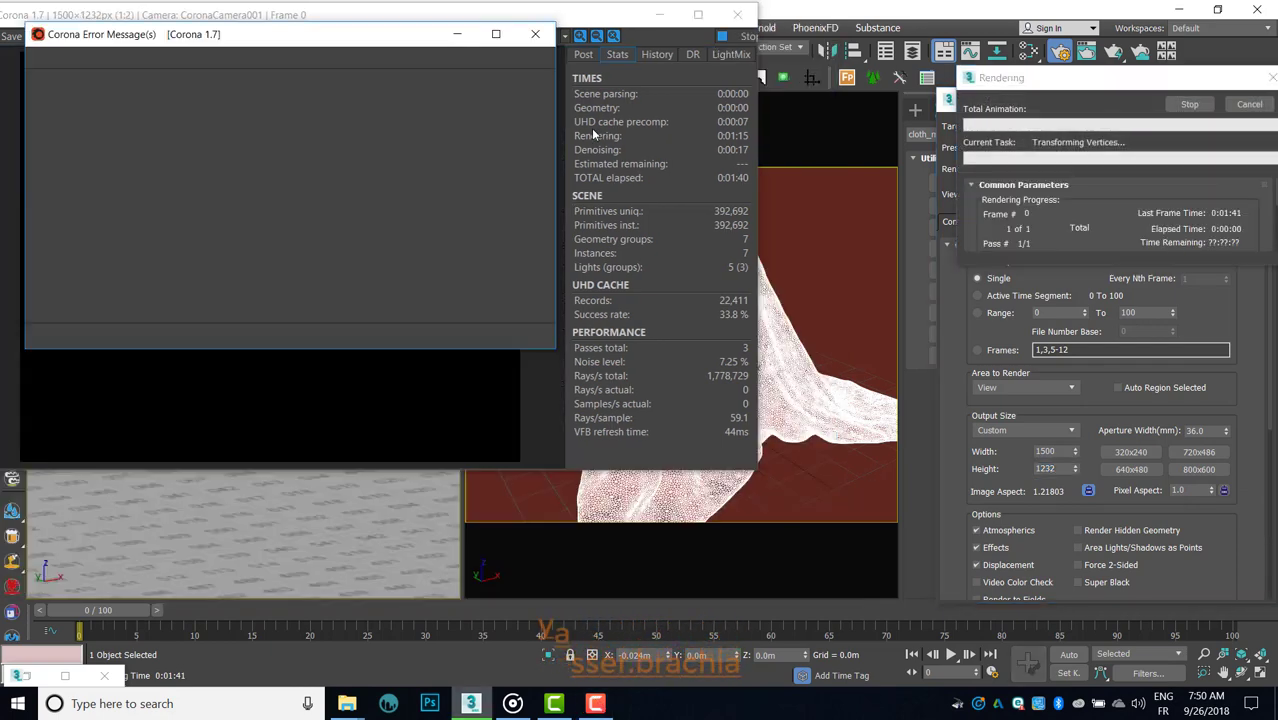
# Step: Dismiss the Corona error, make the frame buffer taller, and watch the render finish
pyautogui.click(626, 29)
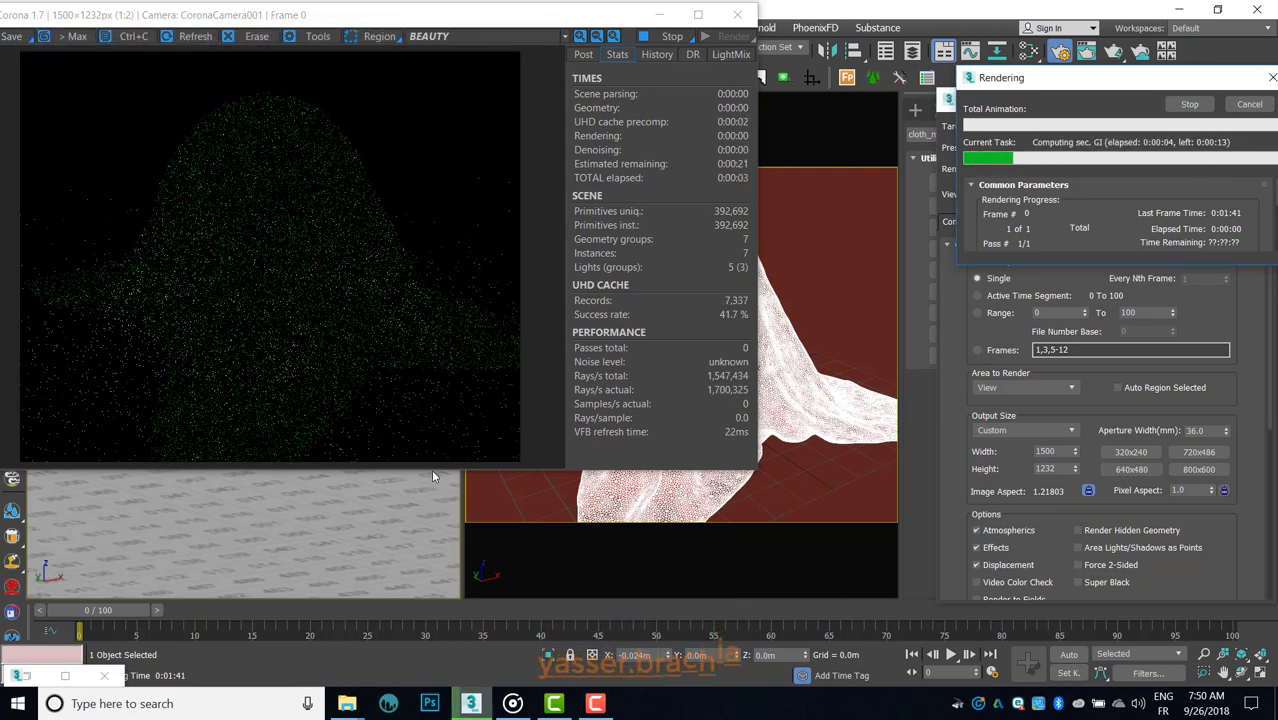
pyautogui.moveTo(433, 473); pyautogui.dragTo(400, 686)
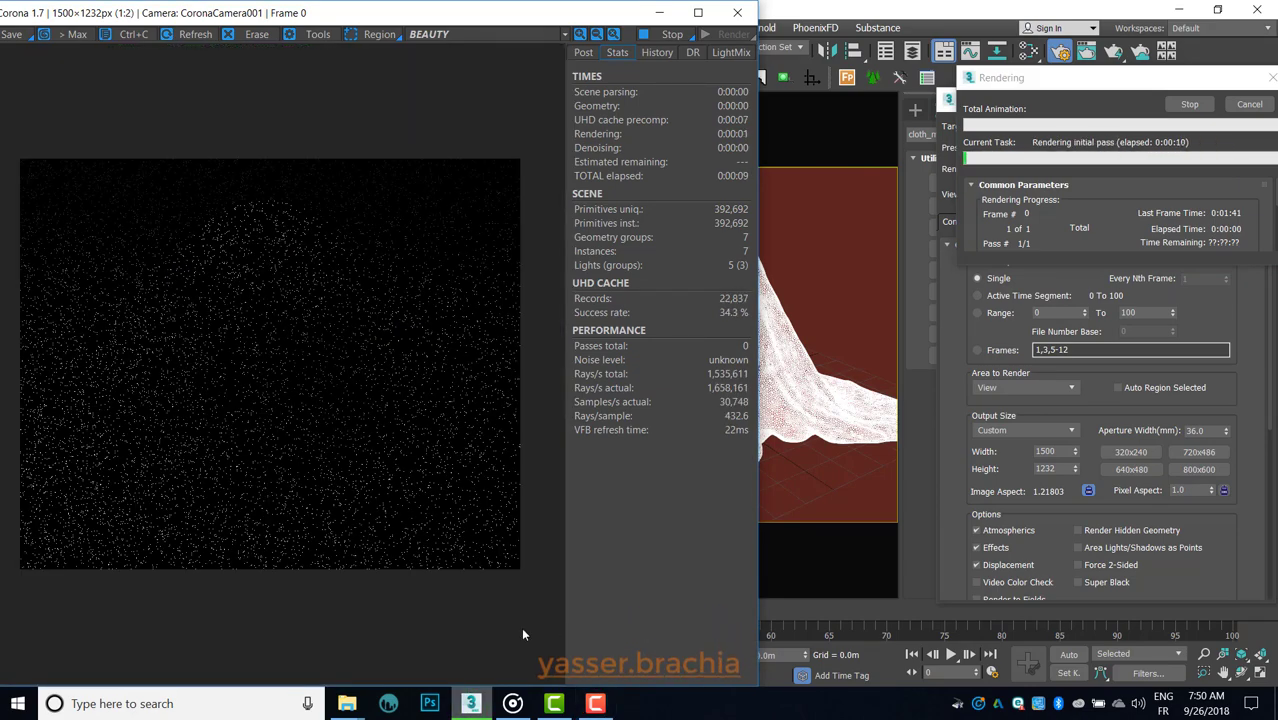
pyautogui.moveTo(595, 704)
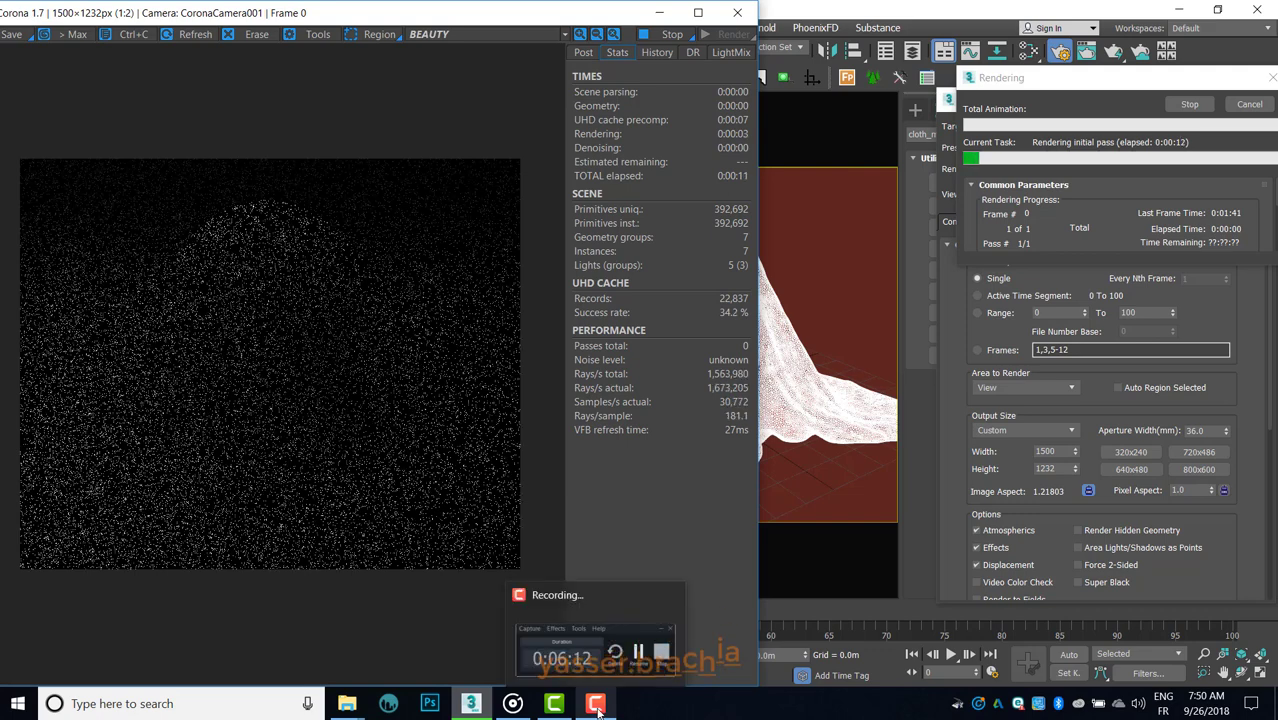
pyautogui.click(610, 710)
pyautogui.click(1210, 640)
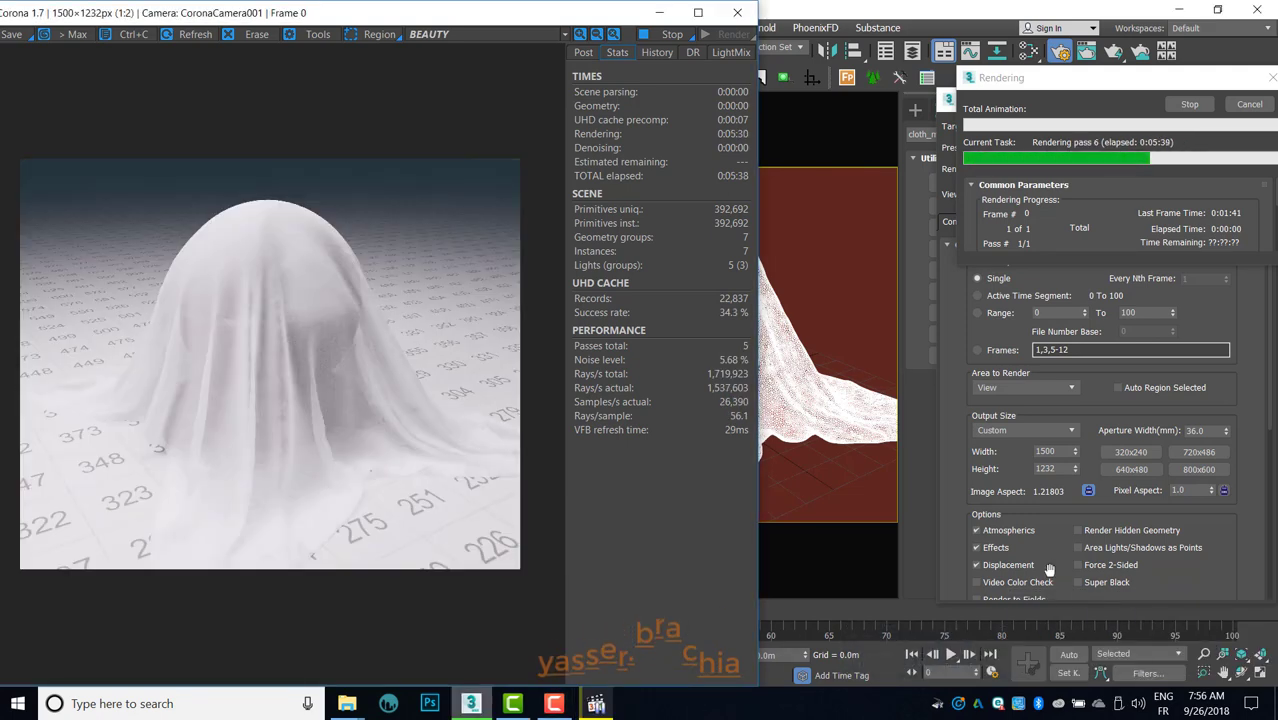
pyautogui.scroll(2, 254, 343)
pyautogui.scroll(2, 200, 310)
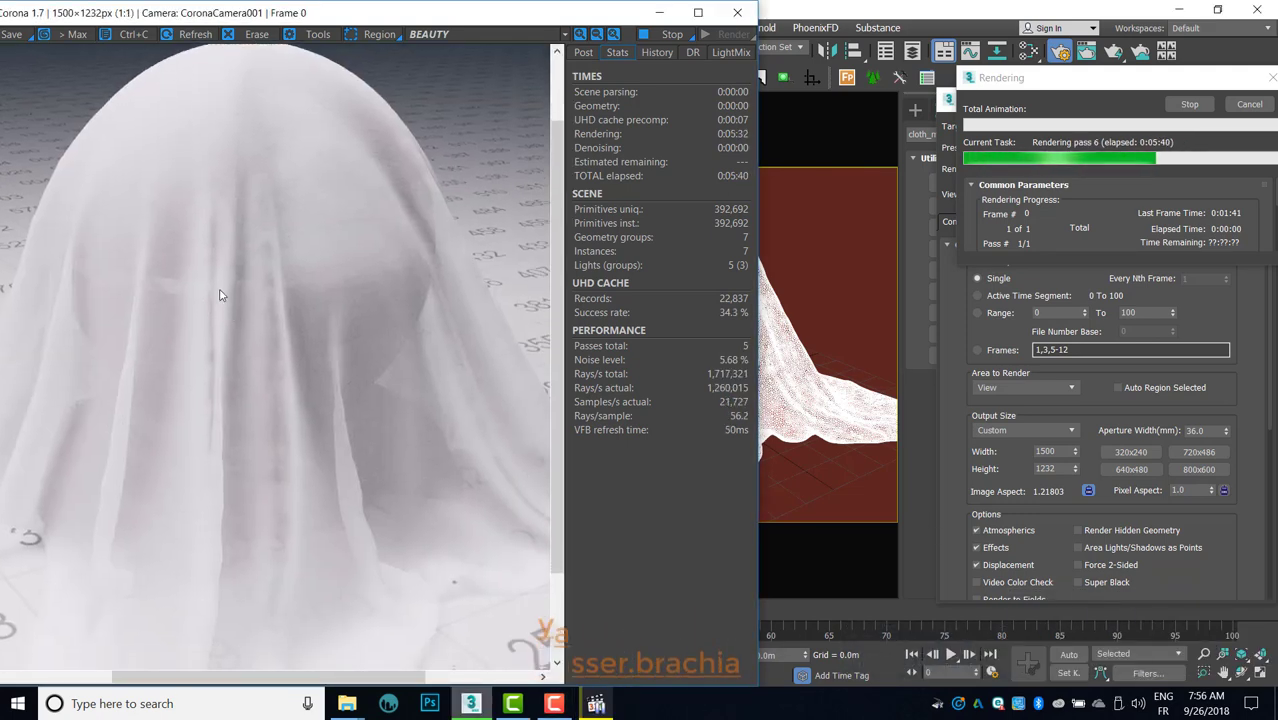
pyautogui.scroll(2, 150, 274)
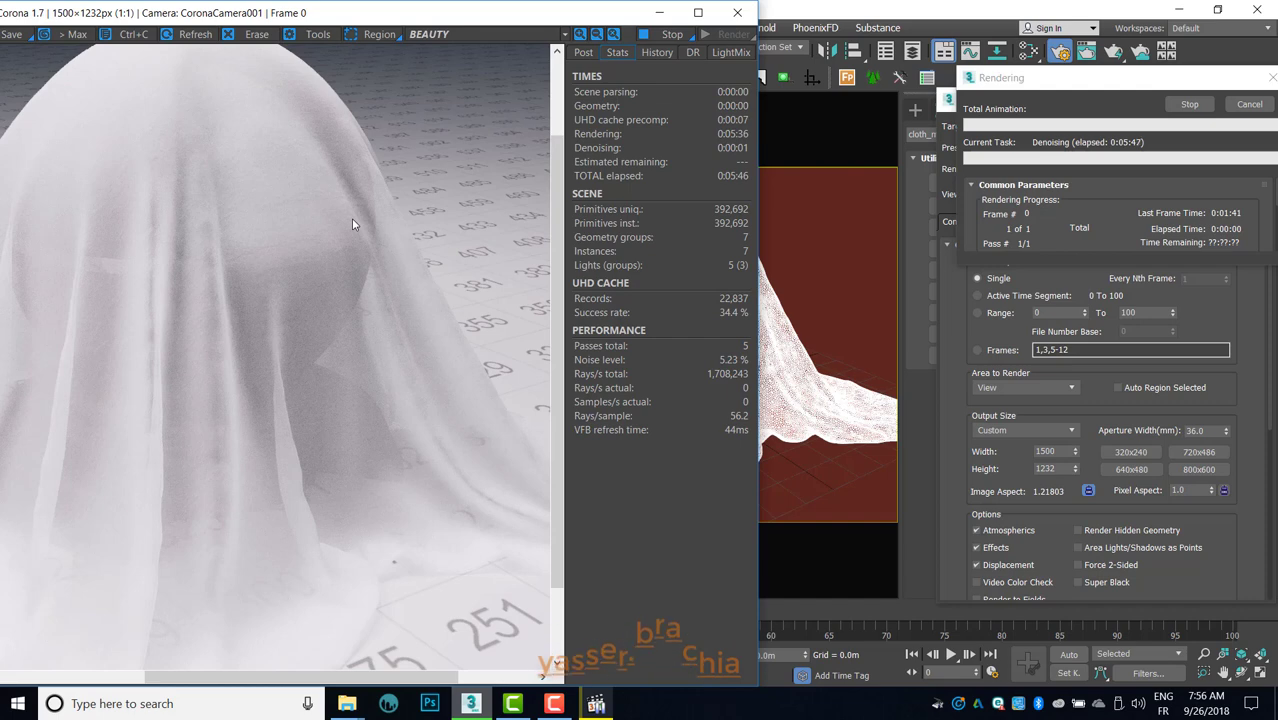
pyautogui.scroll(-1, 351, 218)
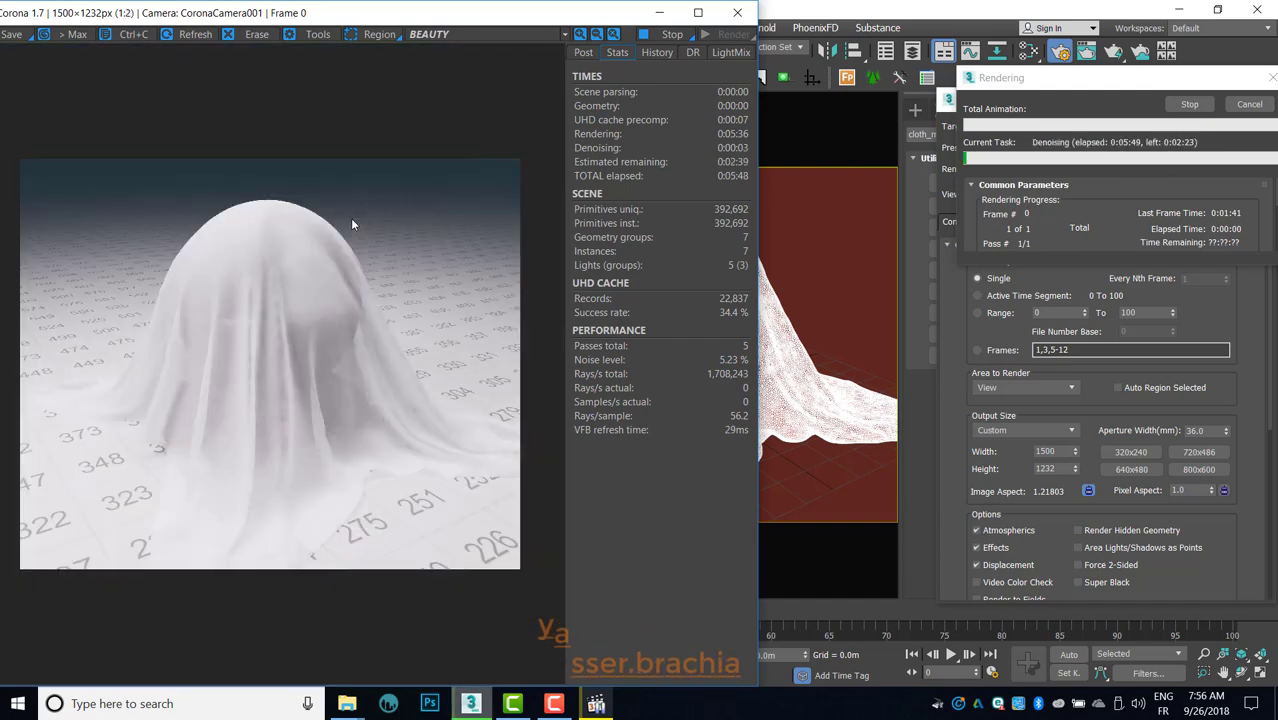
# Step: Turn off the tone-mapping Curves on the finished render
pyautogui.click(582, 53)
pyautogui.click(584, 305)
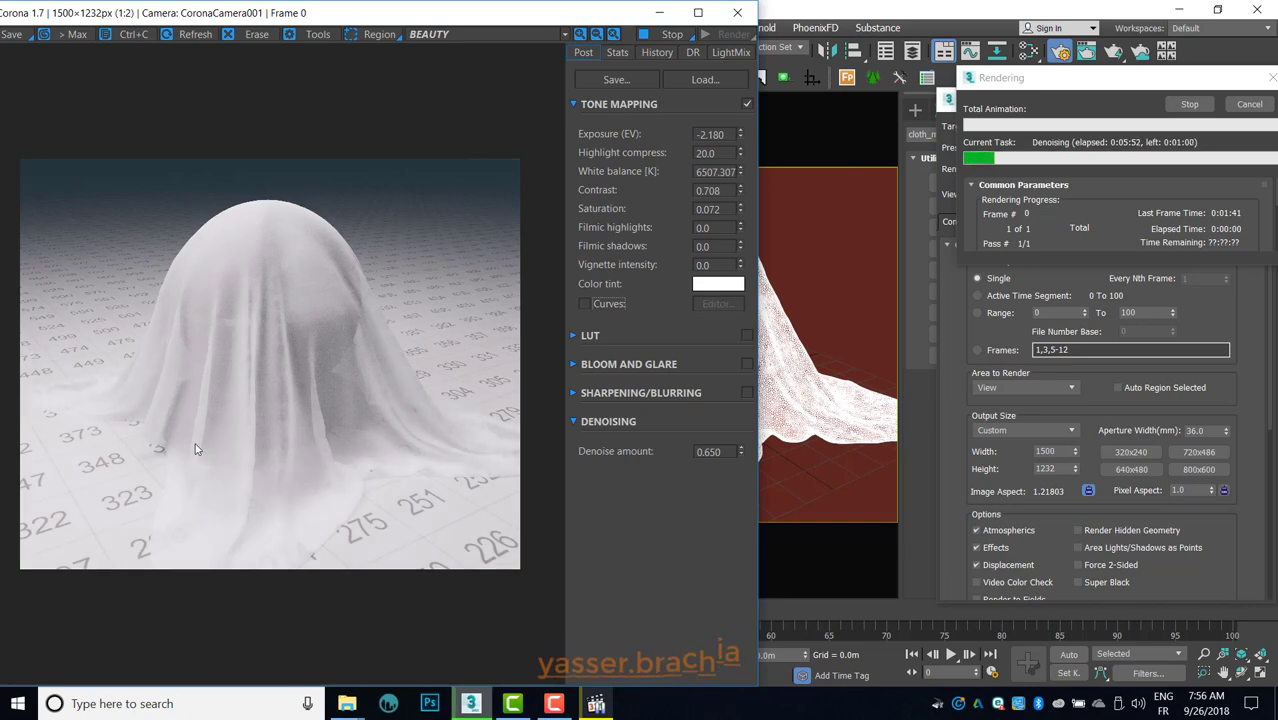
pyautogui.scroll(1, 180, 490)
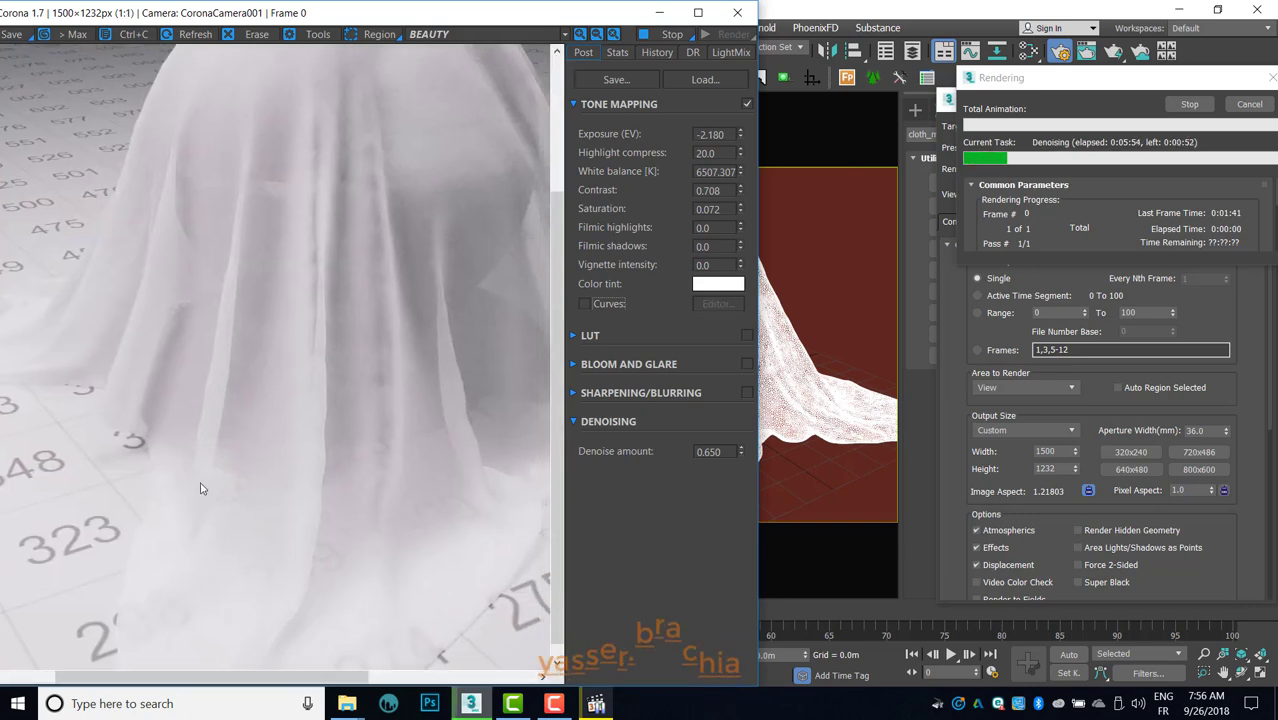
pyautogui.scroll(-1, 208, 475)
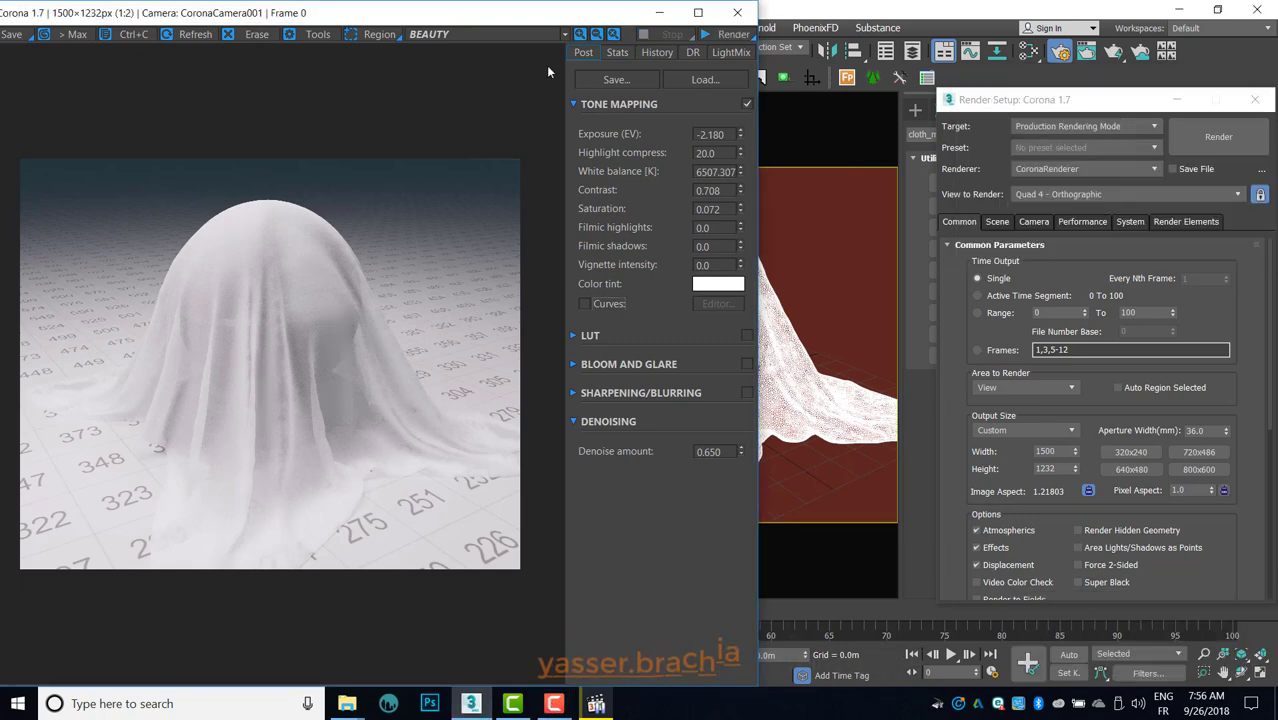
# Step: Maximize the frame buffer and pan to inspect the top of the drape
pyautogui.moveTo(470, 22); pyautogui.dragTo(612, 77)
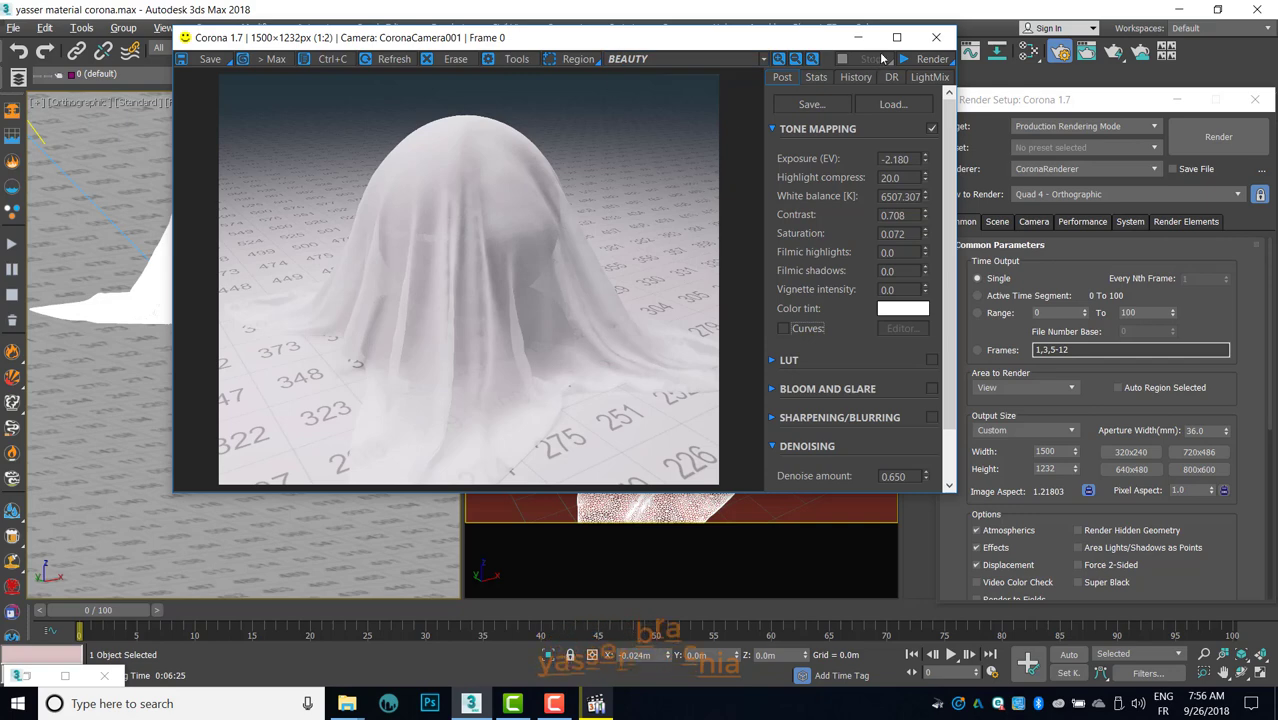
pyautogui.click(896, 37)
pyautogui.scroll(1, 608, 320)
pyautogui.scroll(1, 610, 322)
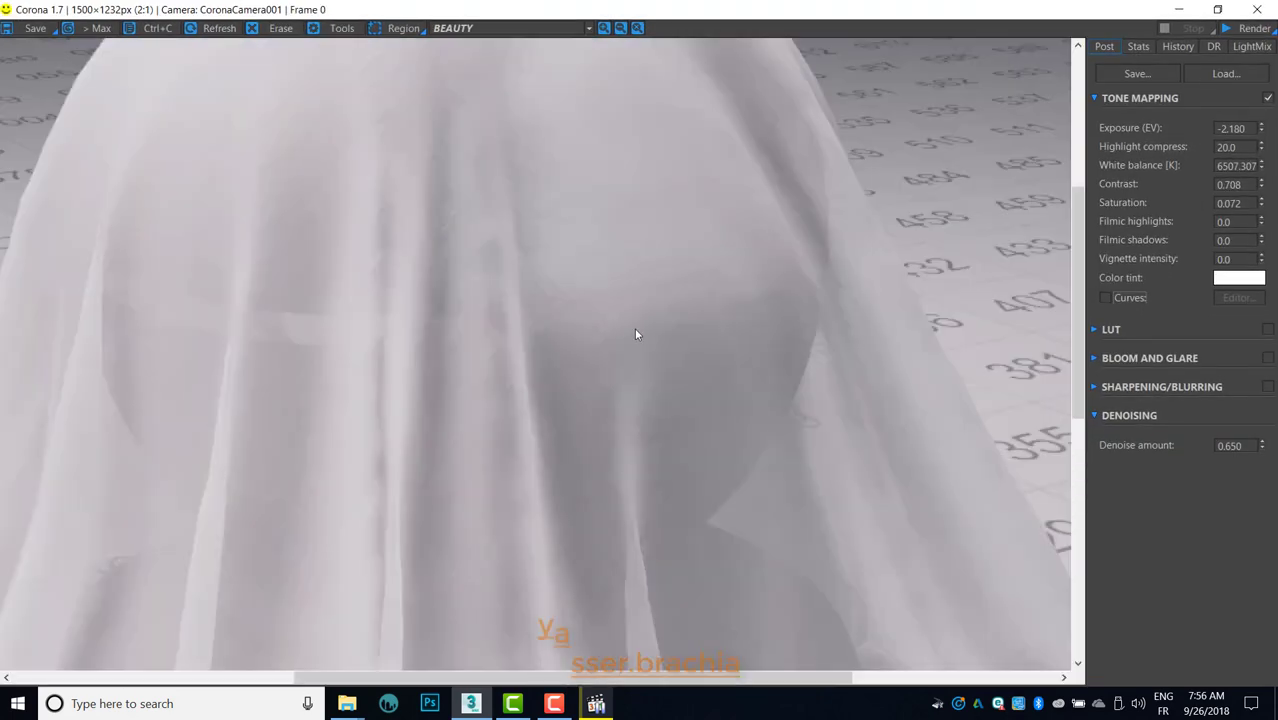
pyautogui.scroll(-1, 534, 222)
pyautogui.moveTo(576, 254)
pyautogui.mouseDown()
pyautogui.moveTo(566, 283)
pyautogui.moveTo(665, 300)
pyautogui.mouseUp()
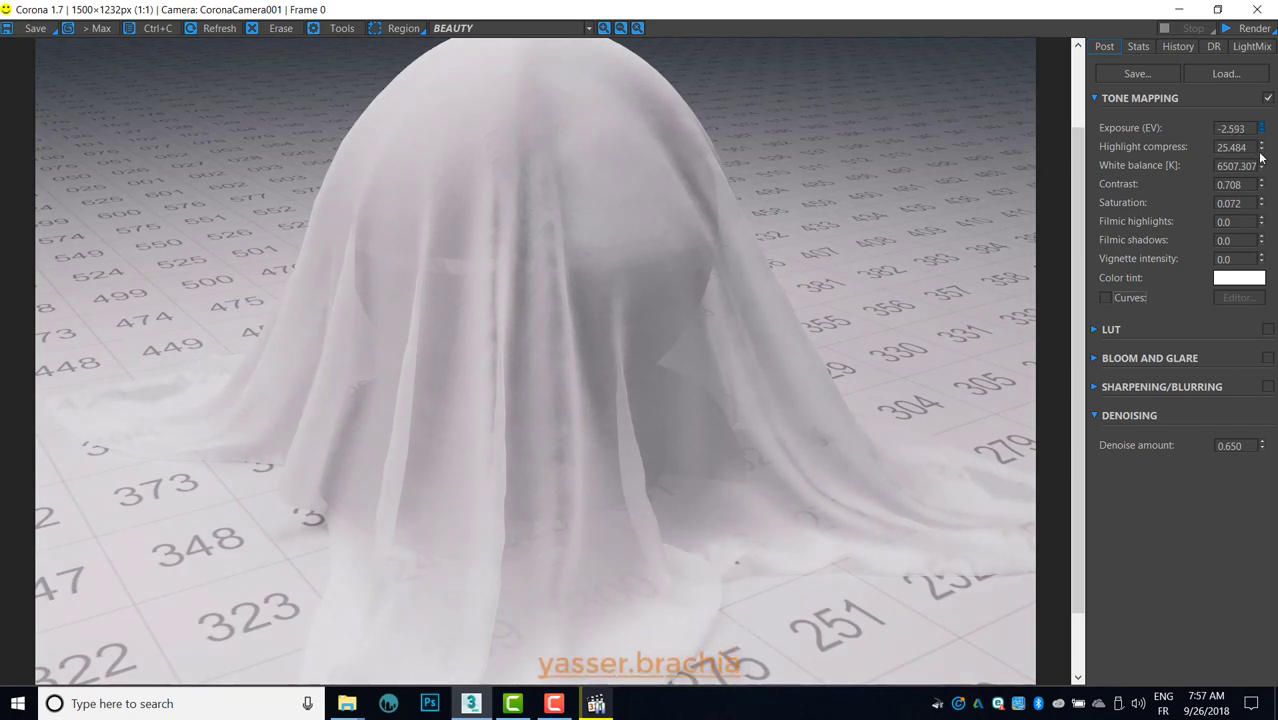
# Step: Set exposure to -2.511 and highlight compress to 25.484, then restore the frame buffer
pyautogui.scroll(-2, 634, 407)
pyautogui.scroll(2, 634, 407)
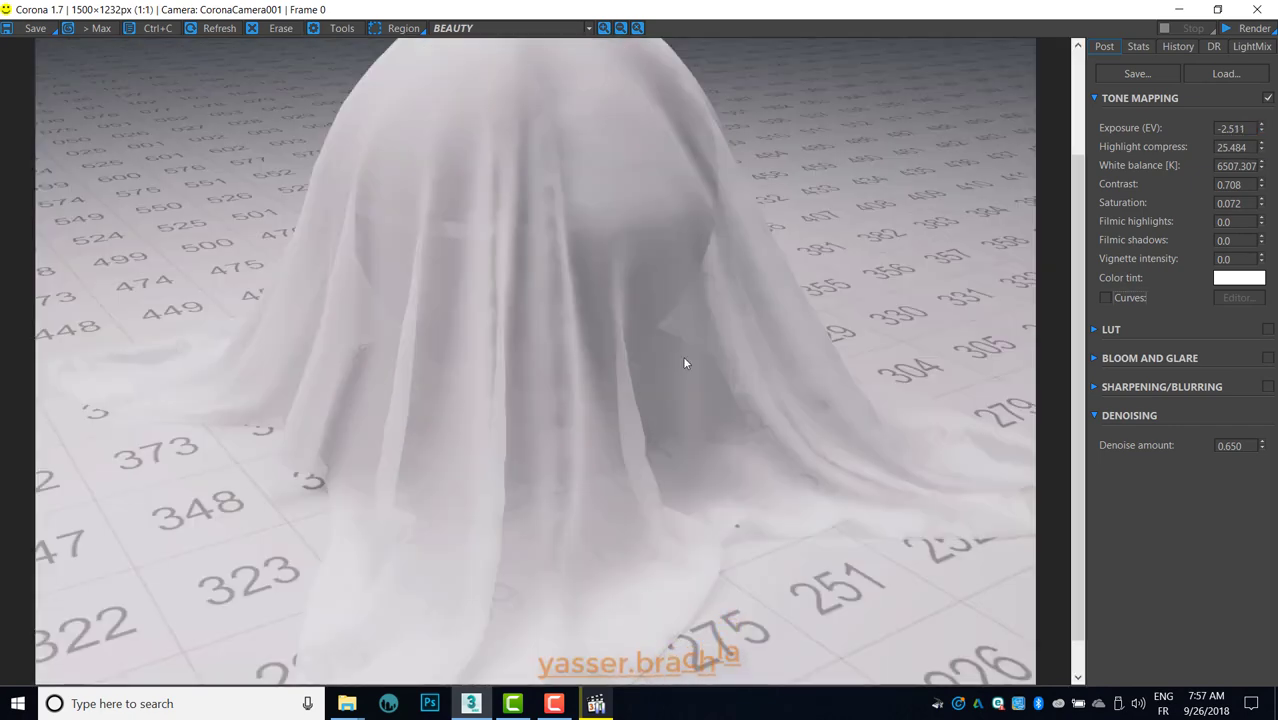
pyautogui.moveTo(682, 355)
pyautogui.mouseDown()
pyautogui.moveTo(614, 437)
pyautogui.moveTo(620, 415)
pyautogui.mouseUp()
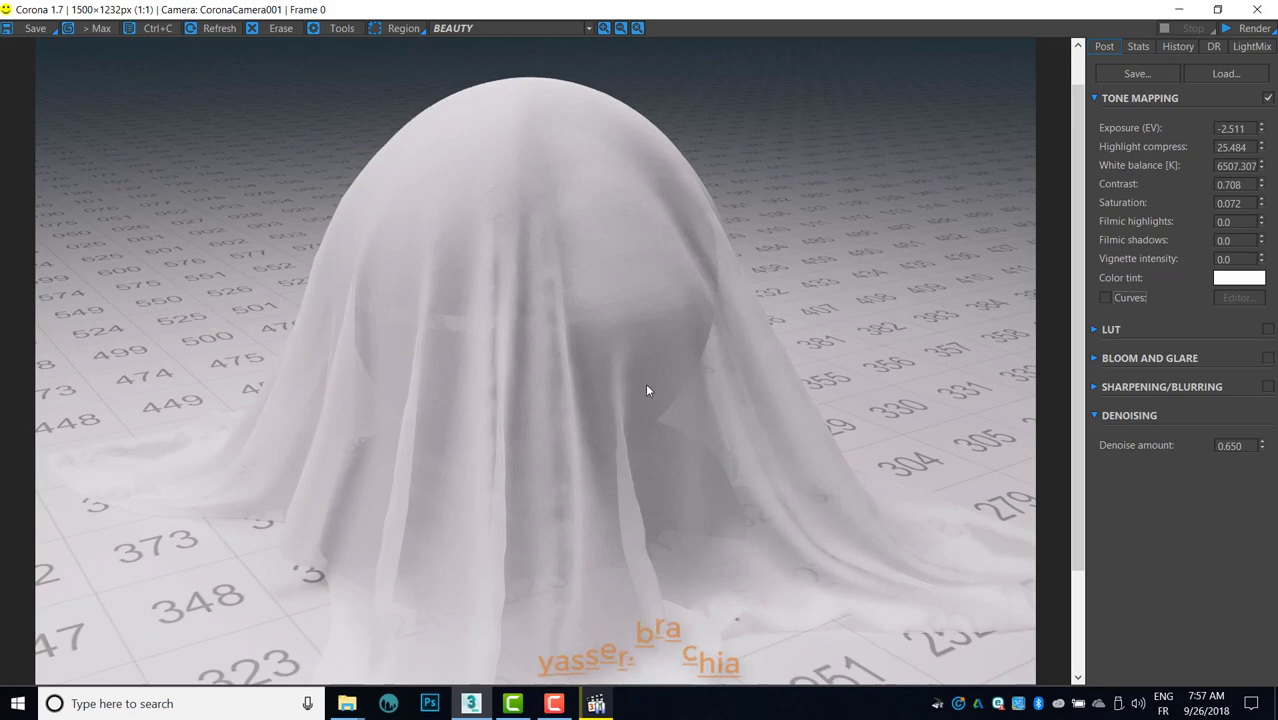
pyautogui.scroll(-1, 636, 487)
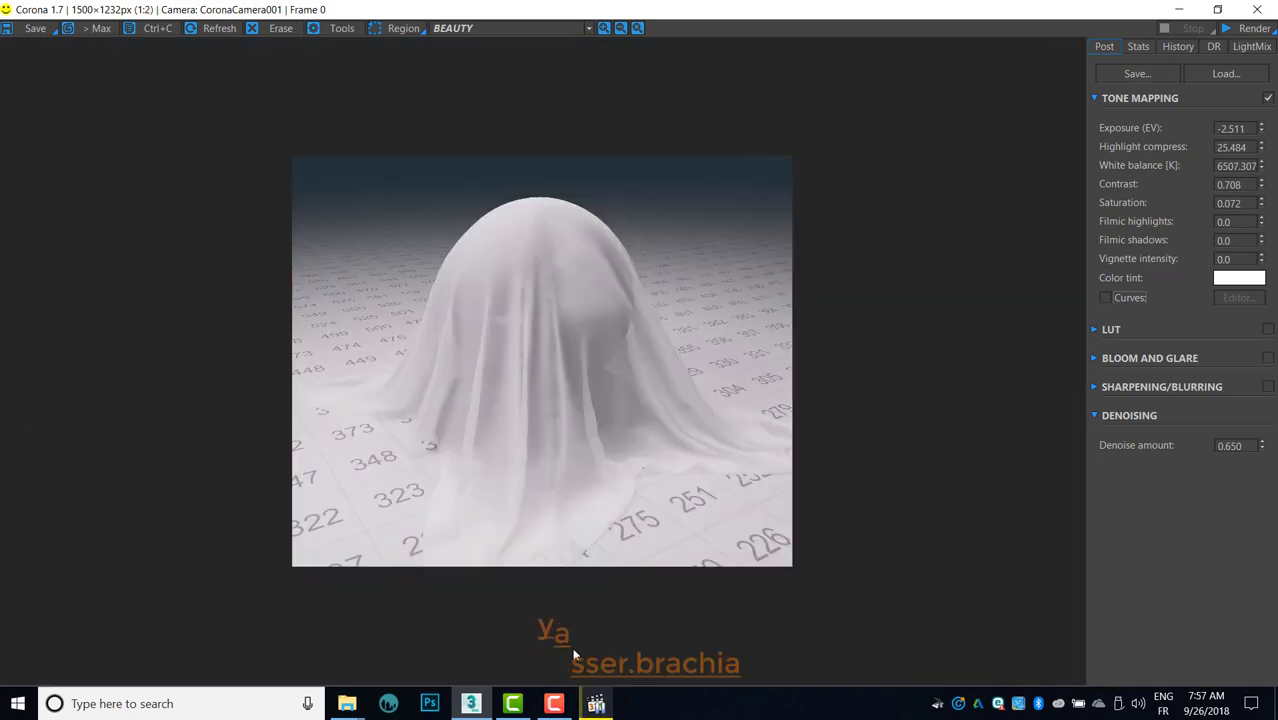
pyautogui.click(553, 703)
pyautogui.click(1212, 642)
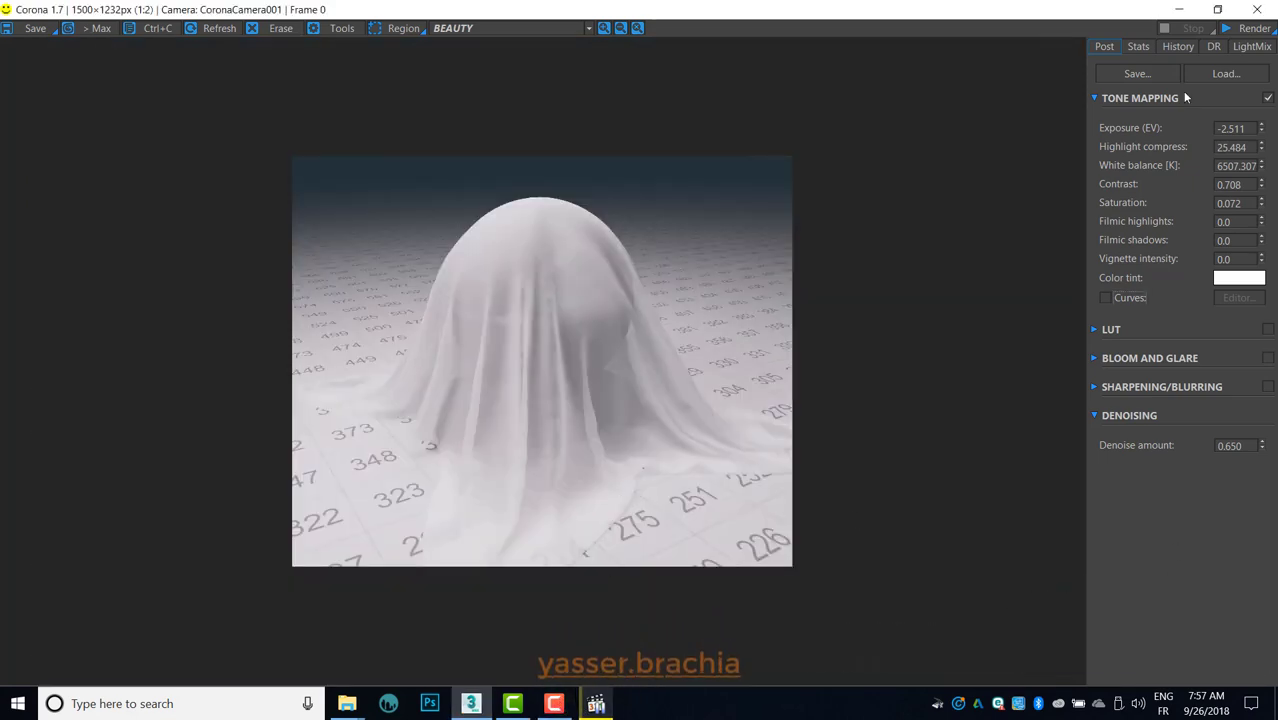
pyautogui.click(1218, 10)
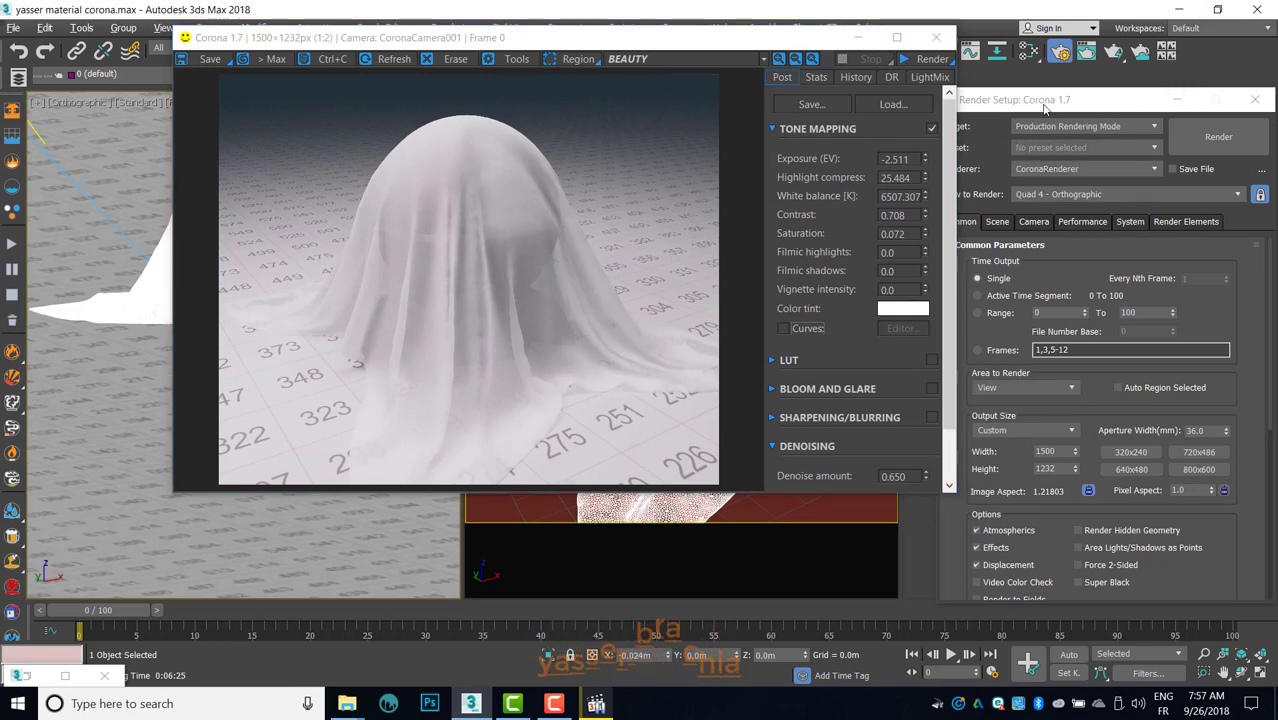
# Step: Set the output width to 1000 and Corona denoising to None, then close Render Setup
pyautogui.click(1040, 446)
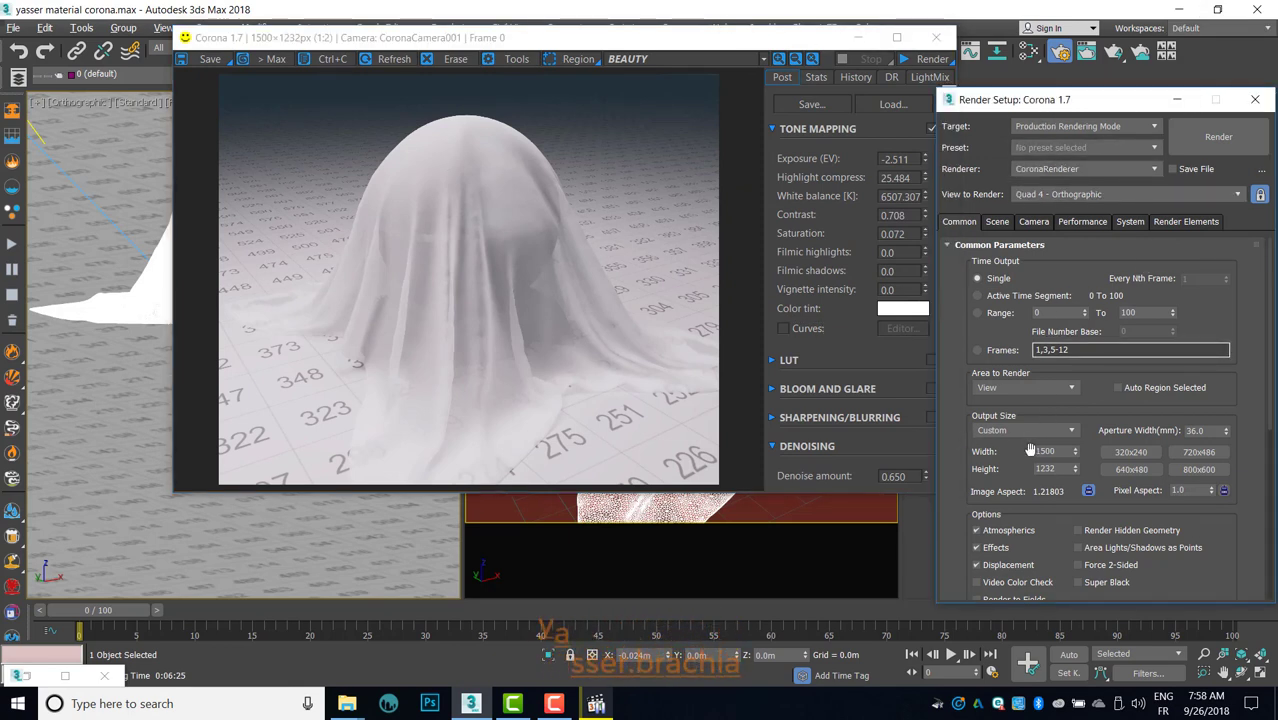
pyautogui.moveTo(1060, 452); pyautogui.dragTo(1040, 452)
pyautogui.write('1000')
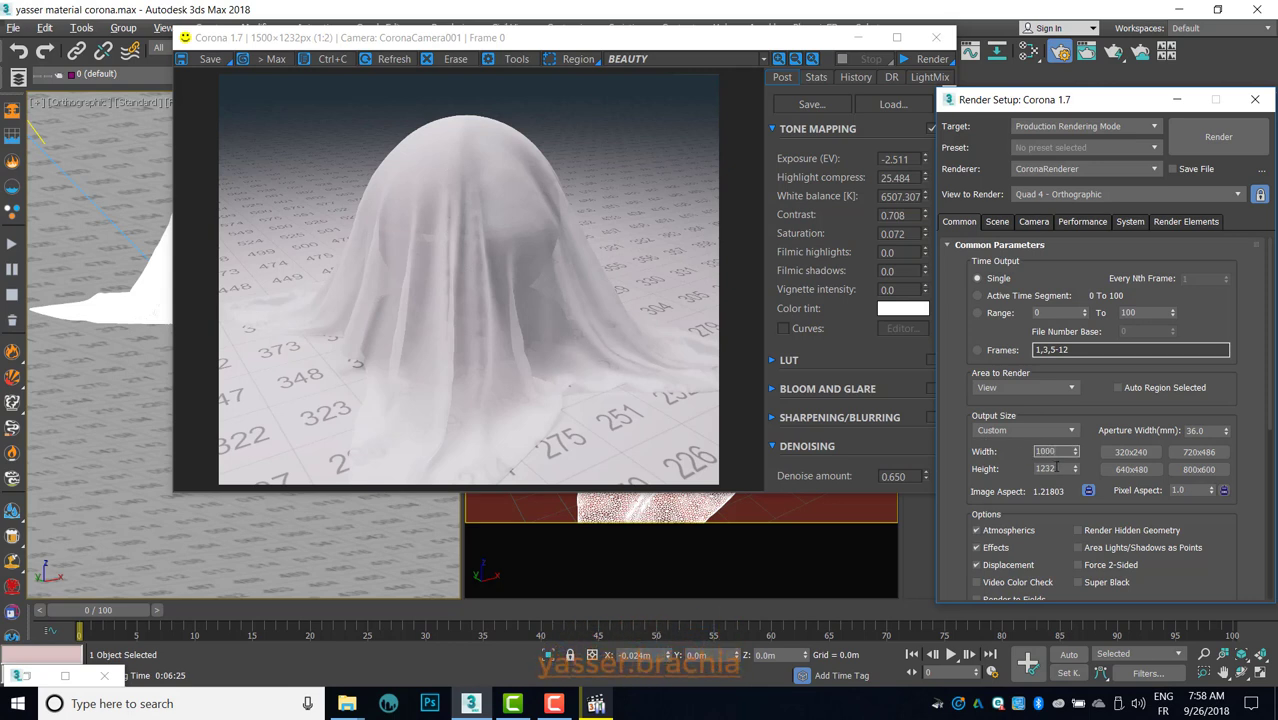
pyautogui.hotkey('ctrl', 'Tab')
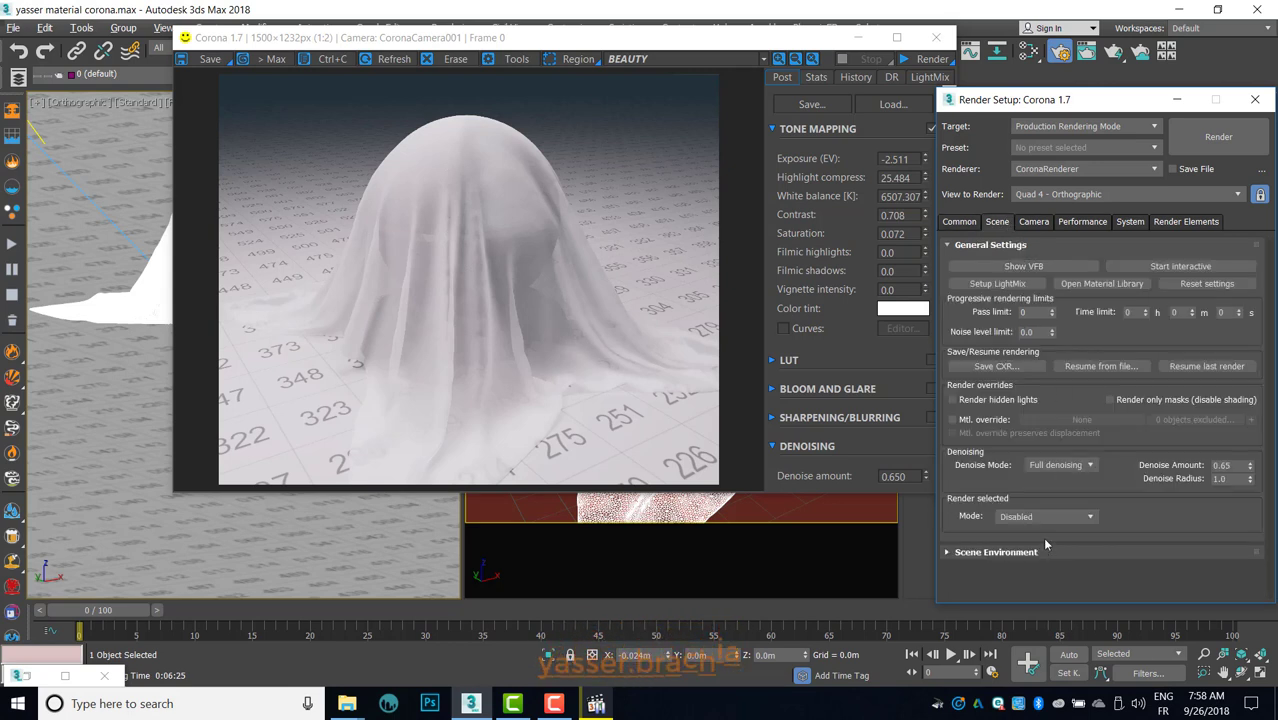
pyautogui.click(1040, 463)
pyautogui.click(1040, 479)
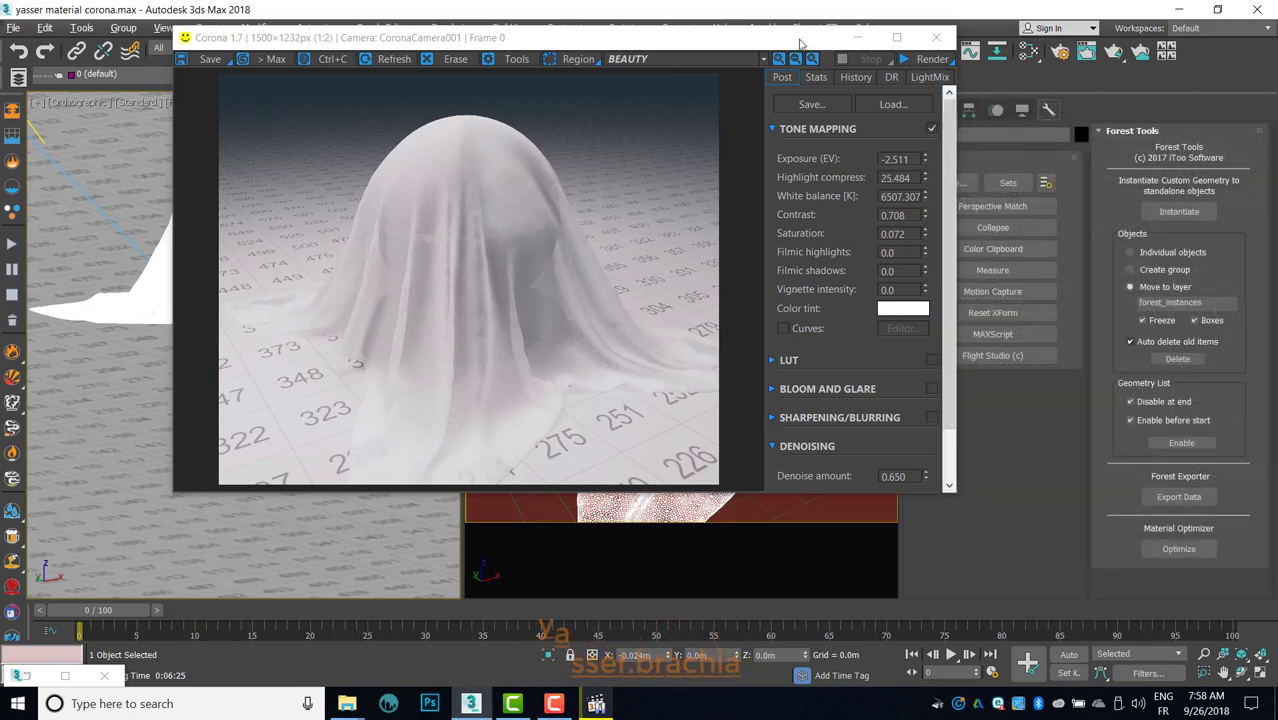
pyautogui.moveTo(755, 45); pyautogui.dragTo(1015, 67)
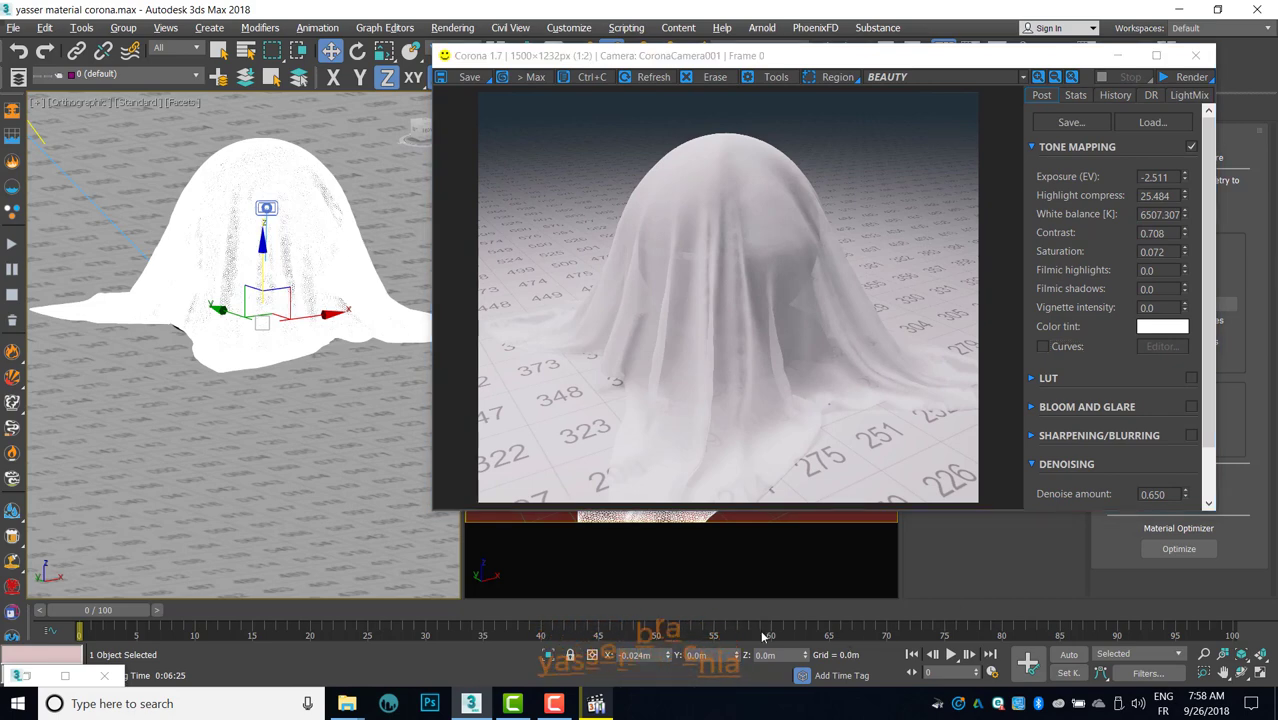
# Step: In the Slate Material Editor, create a new CoronaMtl node
pyautogui.press('m')
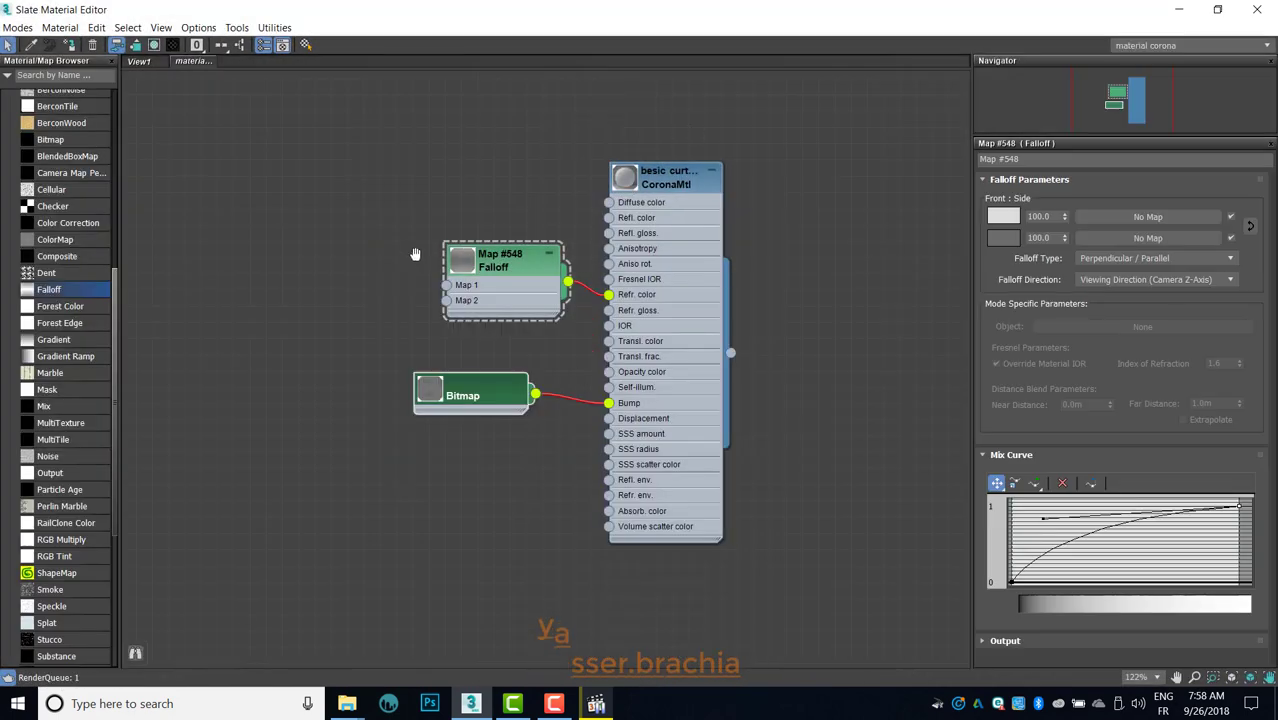
pyautogui.moveTo(415, 254); pyautogui.dragTo(377, 333, button='middle')
pyautogui.scroll(-2, 370, 335)
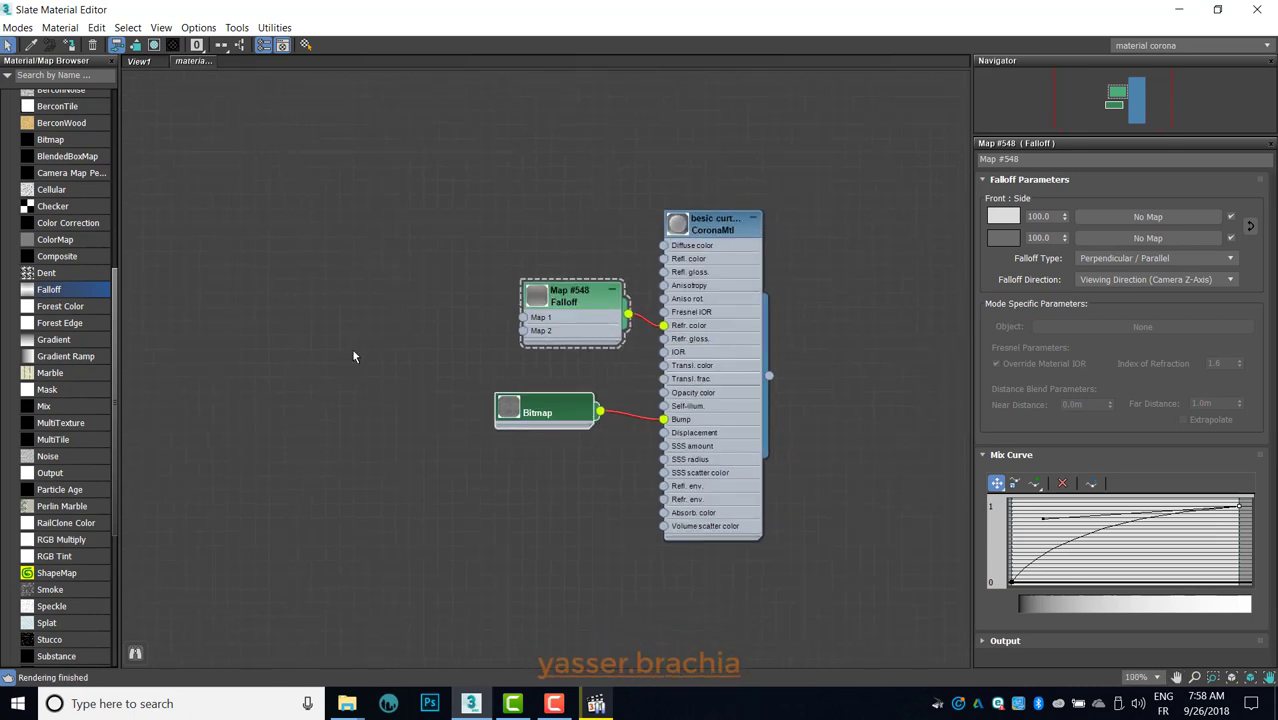
pyautogui.scroll(-1, 353, 356)
pyautogui.moveTo(473, 352); pyautogui.dragTo(585, 357, button='middle')
pyautogui.rightClick(188, 284)
pyautogui.moveTo(232, 307)
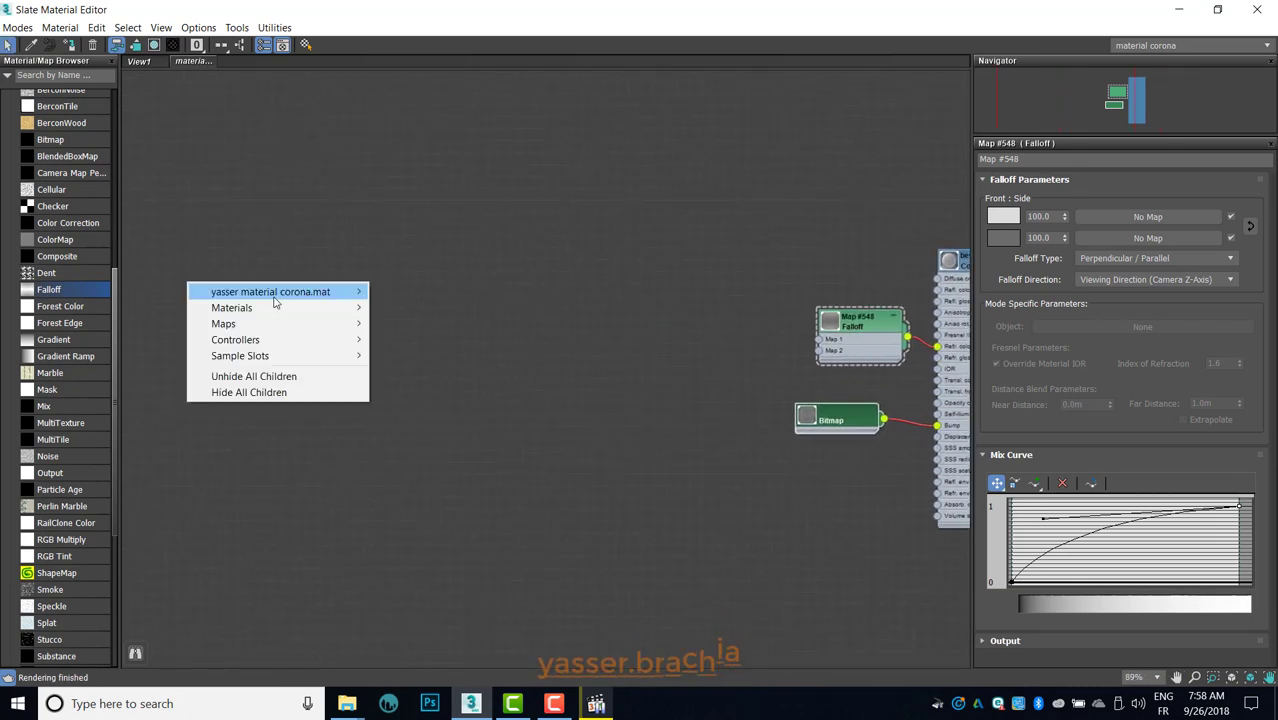
pyautogui.moveTo(406, 340)
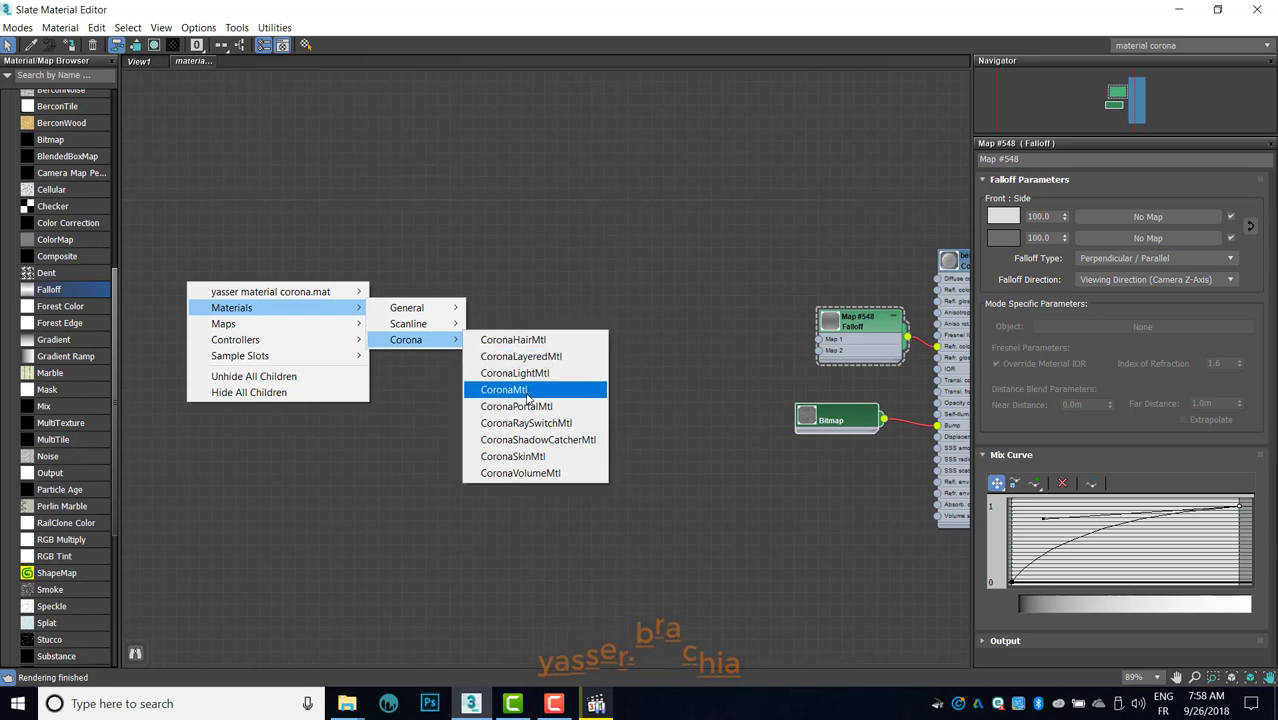
pyautogui.click(490, 392)
# Step: Rename Material #77 to 'curtain advenced' and move the node to the right
pyautogui.scroll(2, 251, 310)
pyautogui.moveTo(173, 291); pyautogui.dragTo(461, 308, button='middle')
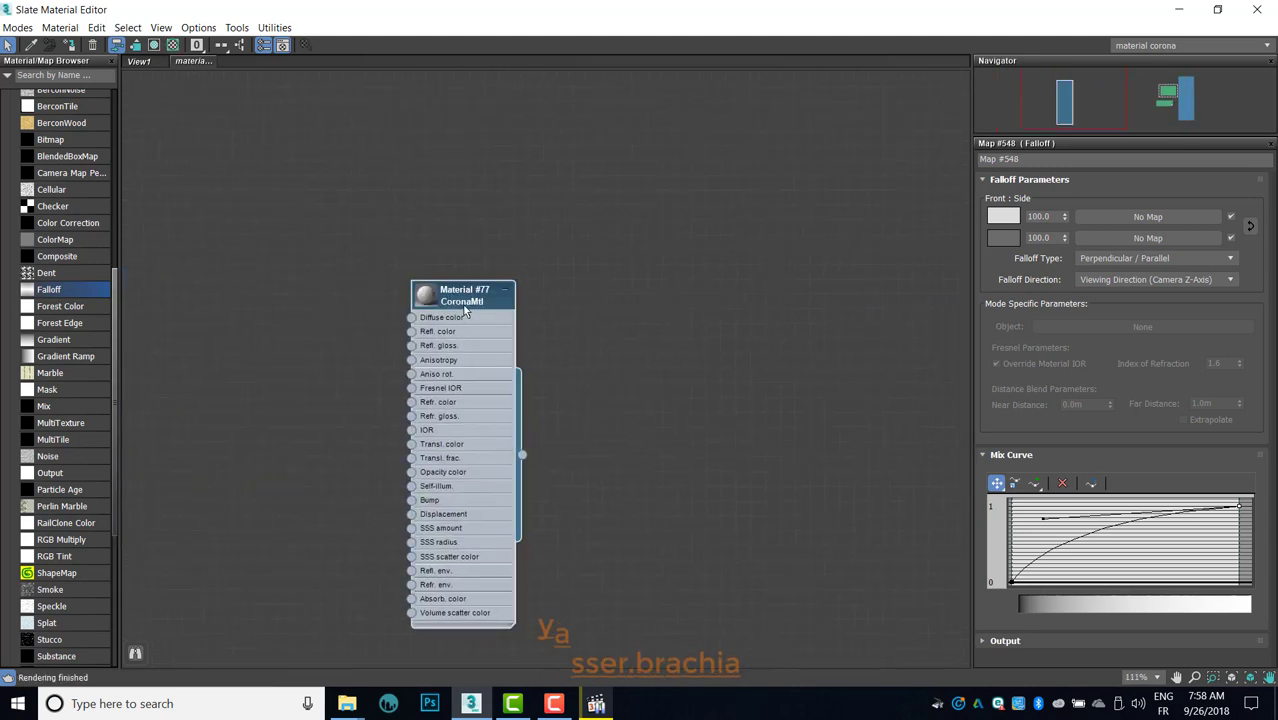
pyautogui.rightClick(461, 308)
pyautogui.click(518, 305)
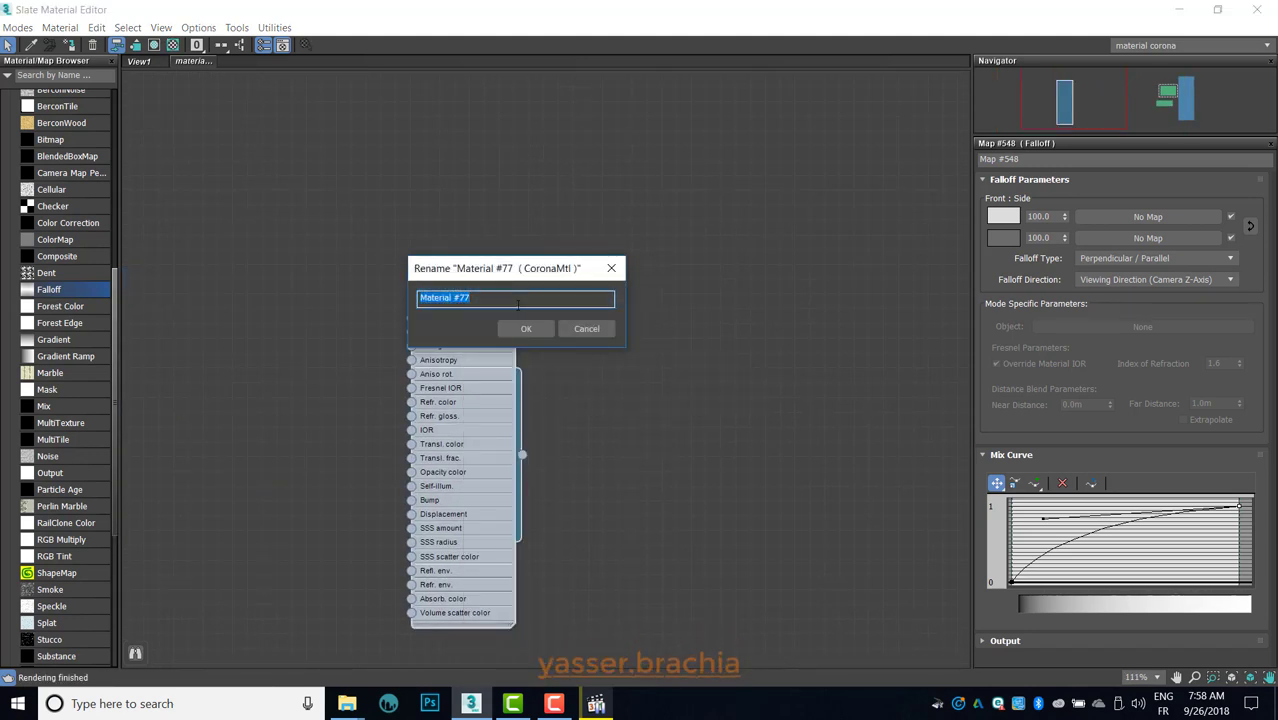
pyautogui.write('cur')
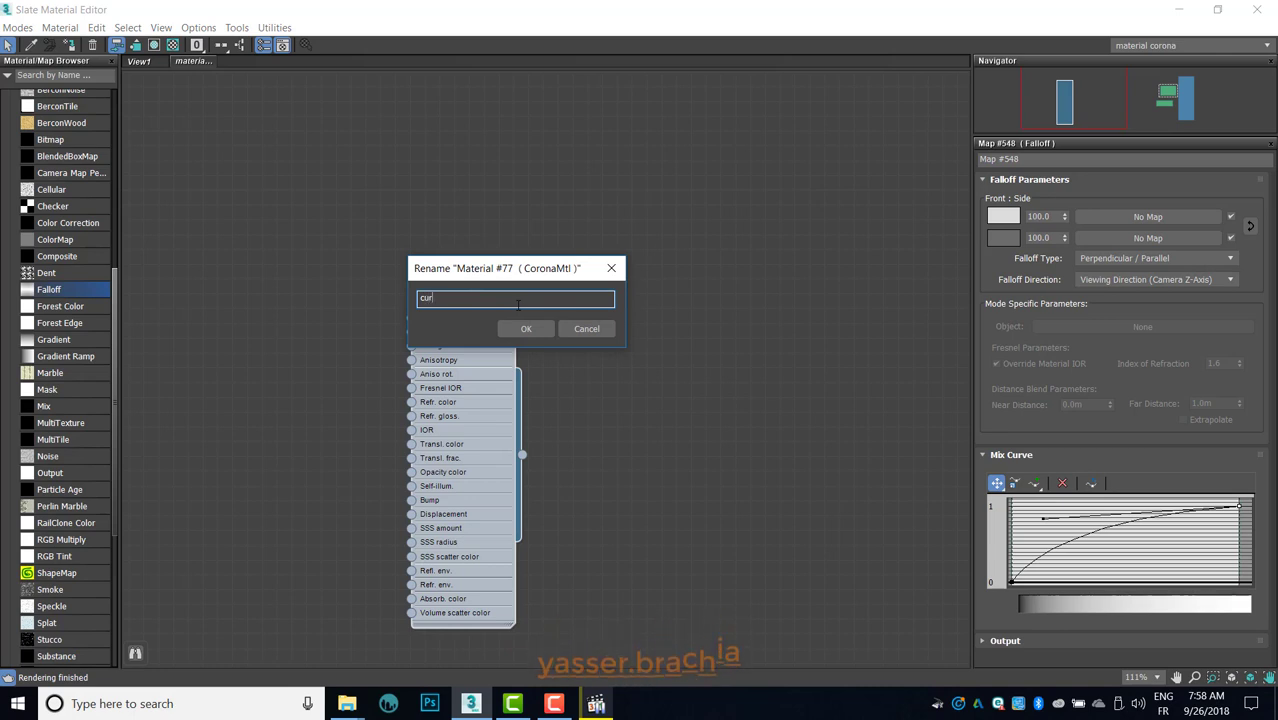
pyautogui.write('tain')
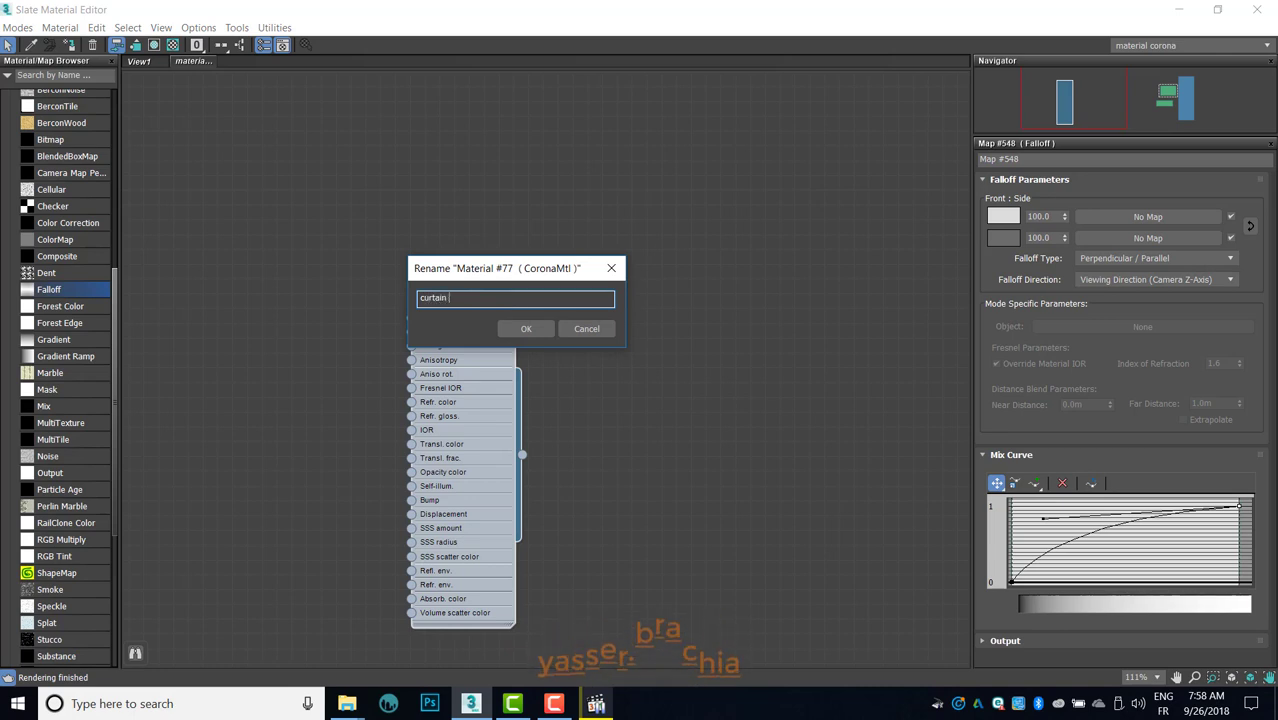
pyautogui.write(' adve')
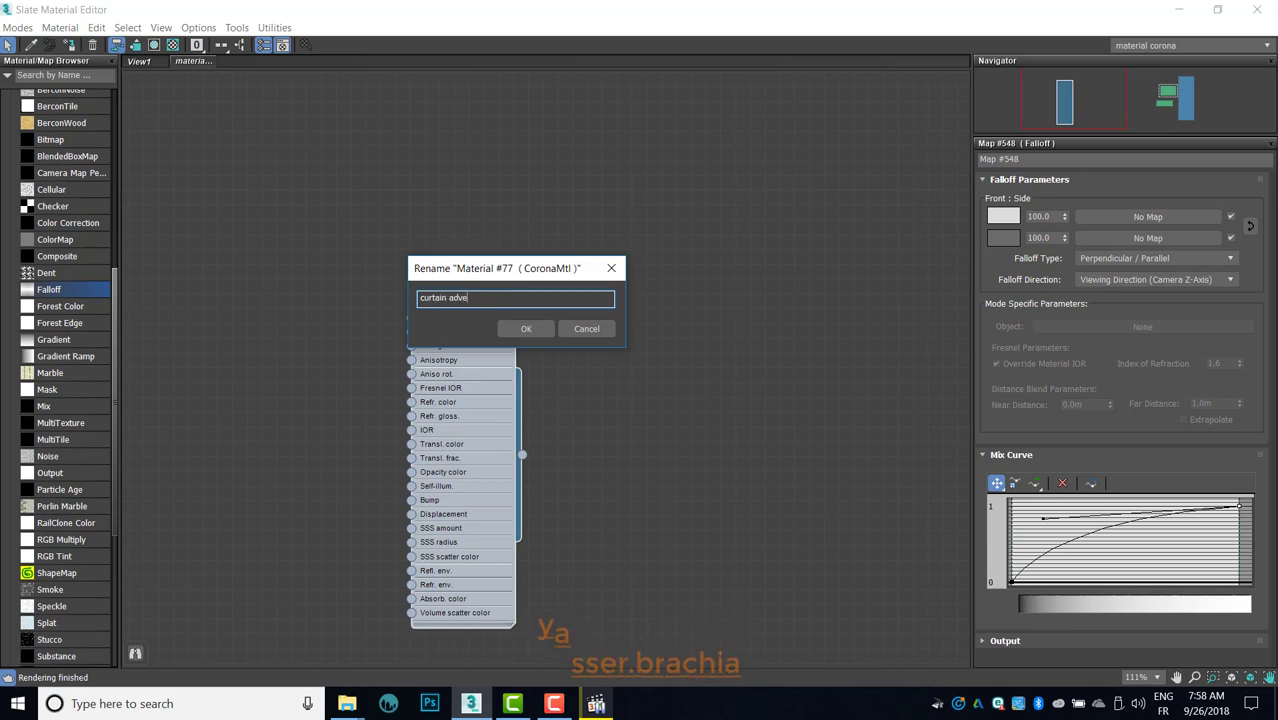
pyautogui.write('nced')
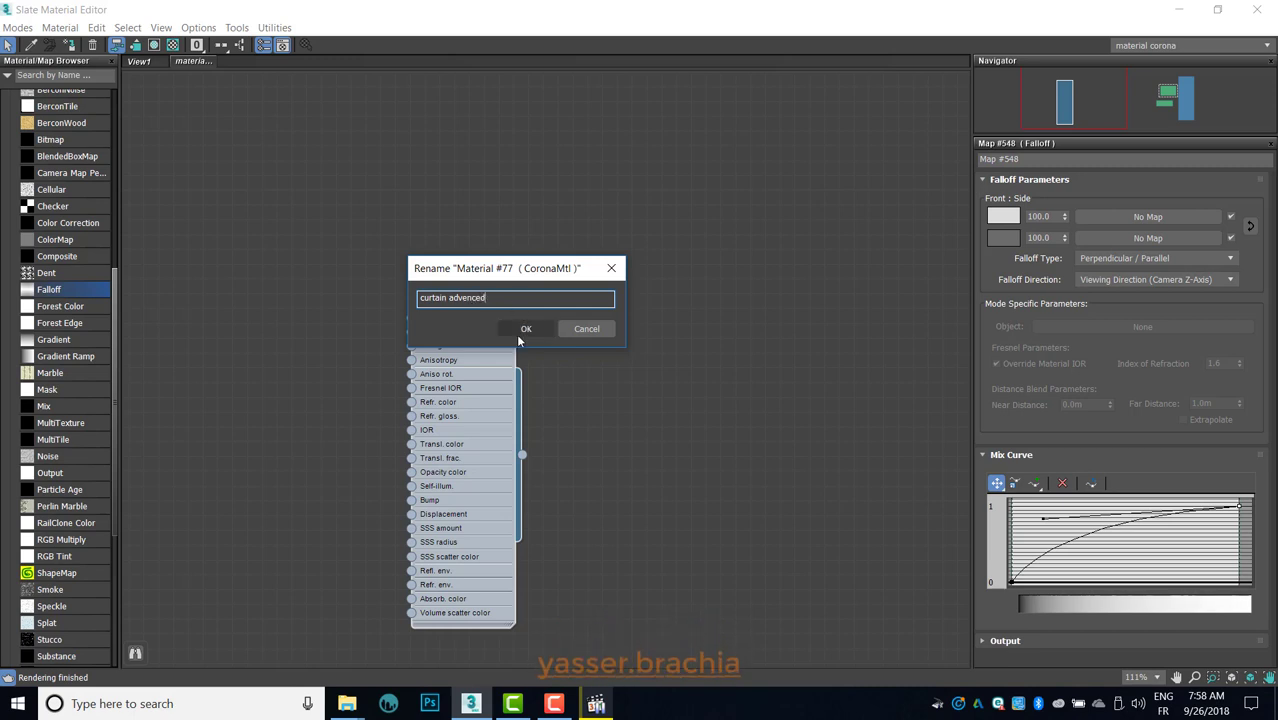
pyautogui.click(523, 327)
pyautogui.moveTo(520, 298); pyautogui.dragTo(667, 282)
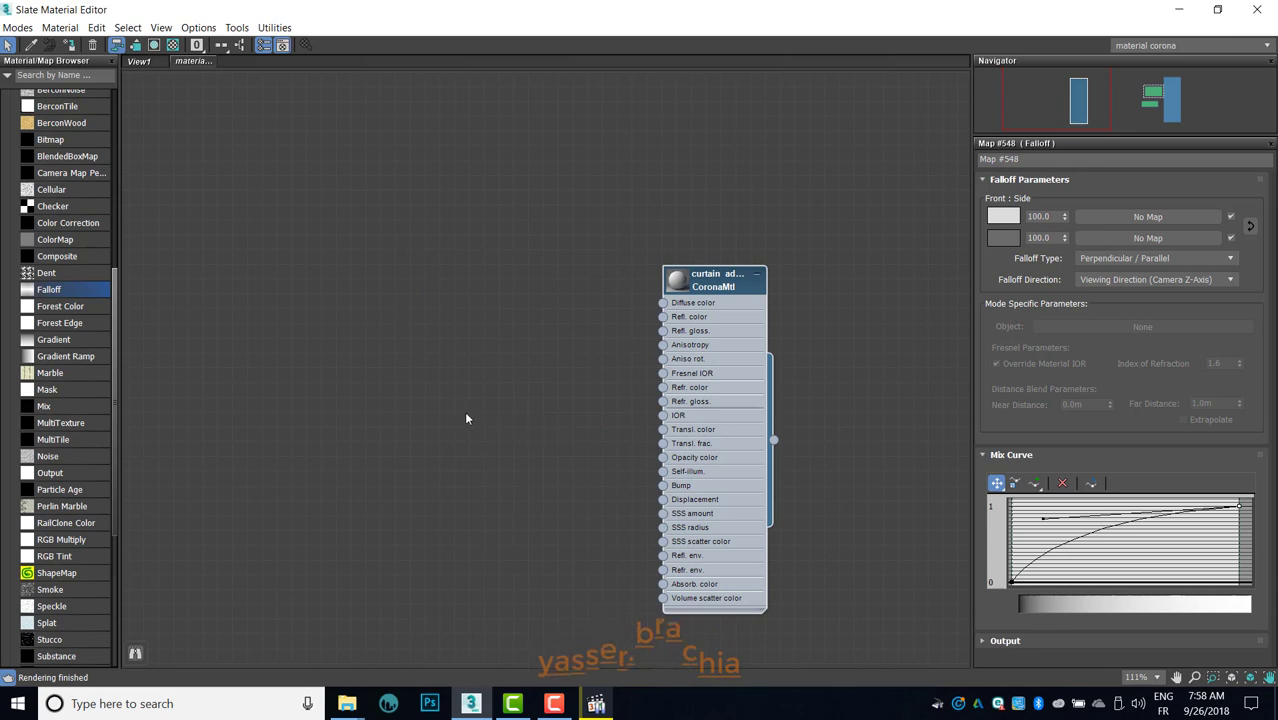
pyautogui.moveTo(347, 704)
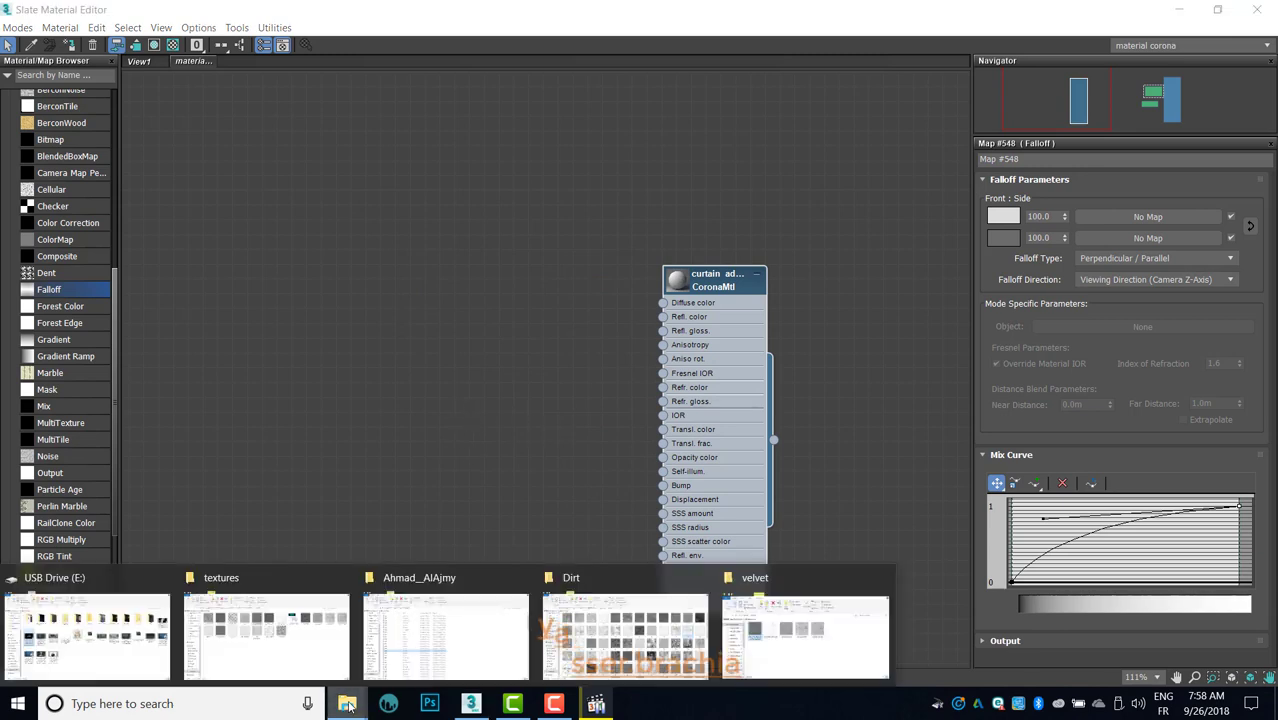
# Step: Drag fabric.png from File Explorer onto the Slate canvas as a Bitmap node
pyautogui.click(750, 640)
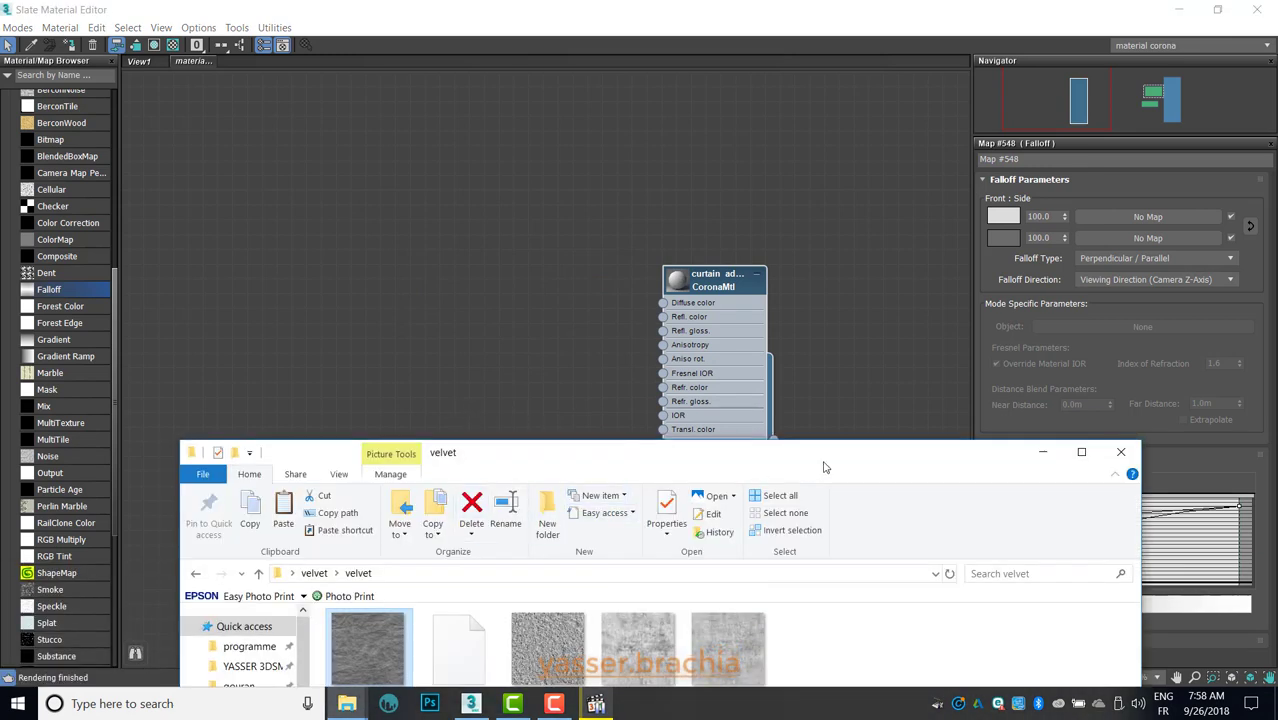
pyautogui.moveTo(825, 467); pyautogui.dragTo(821, 282)
pyautogui.click(195, 389)
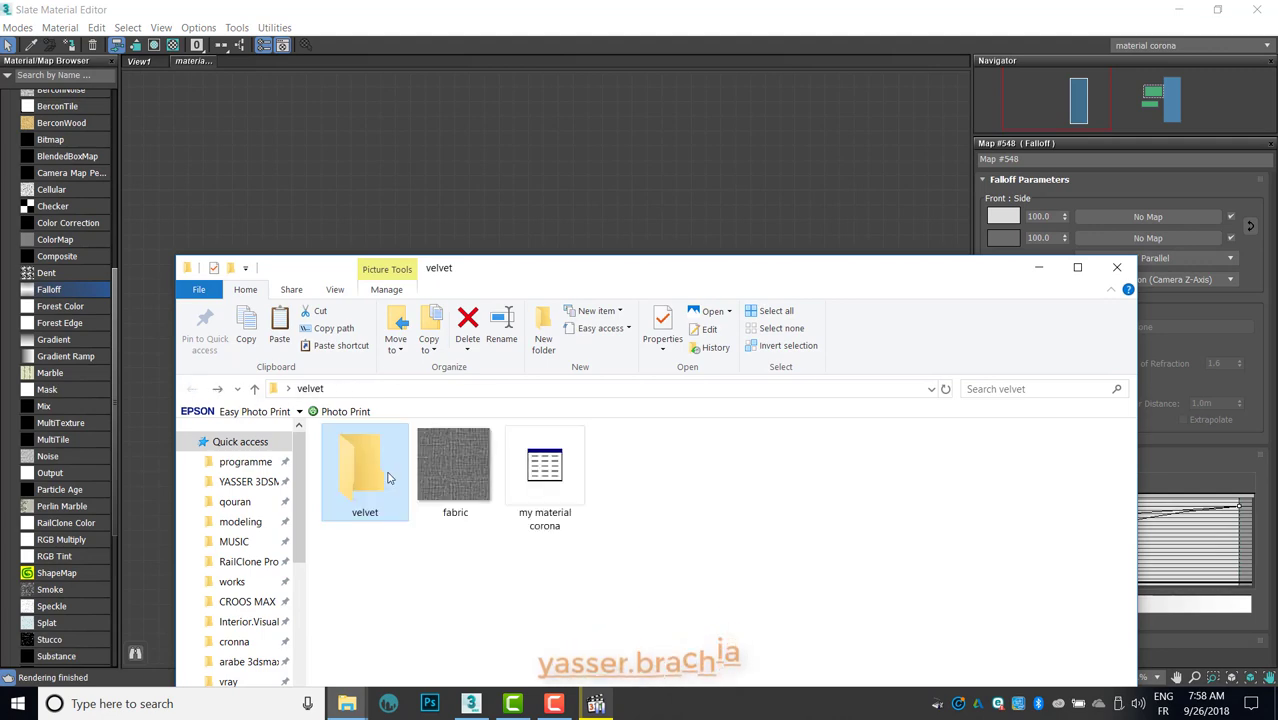
pyautogui.moveTo(646, 130); pyautogui.dragTo(342, 262)
pyautogui.click(1117, 267)
pyautogui.click(354, 436)
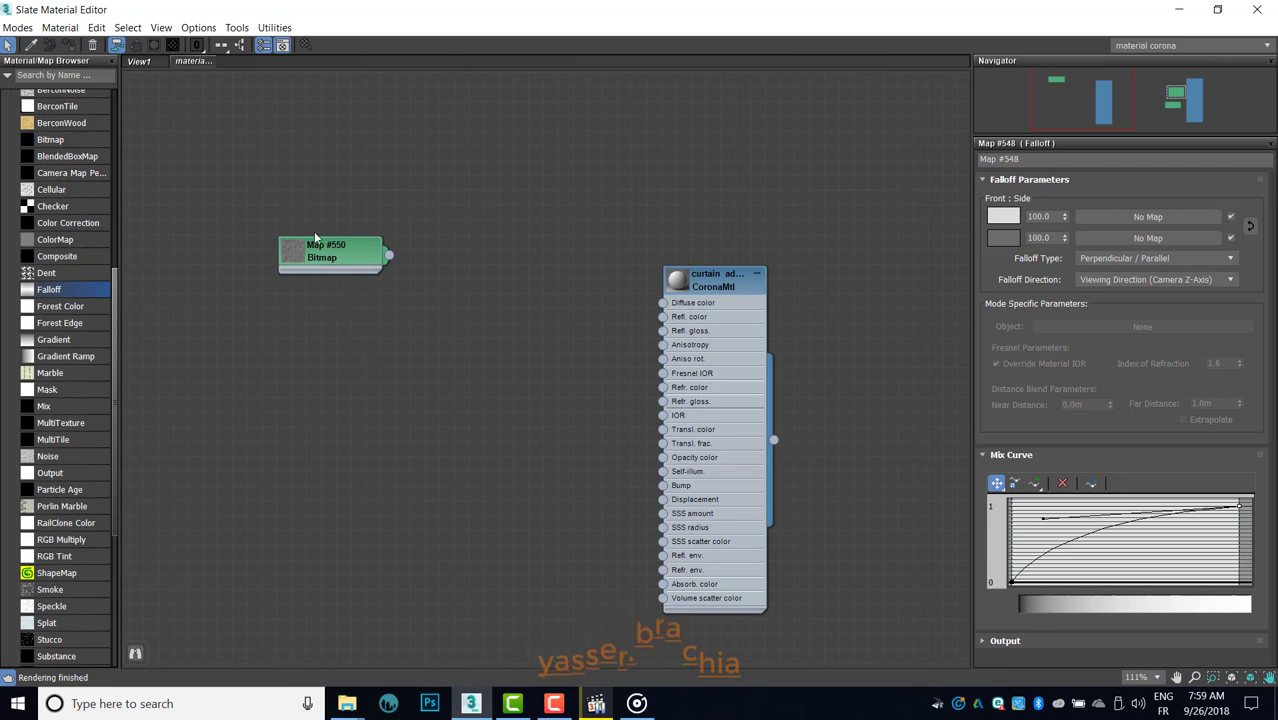
pyautogui.moveTo(338, 253); pyautogui.dragTo(400, 273)
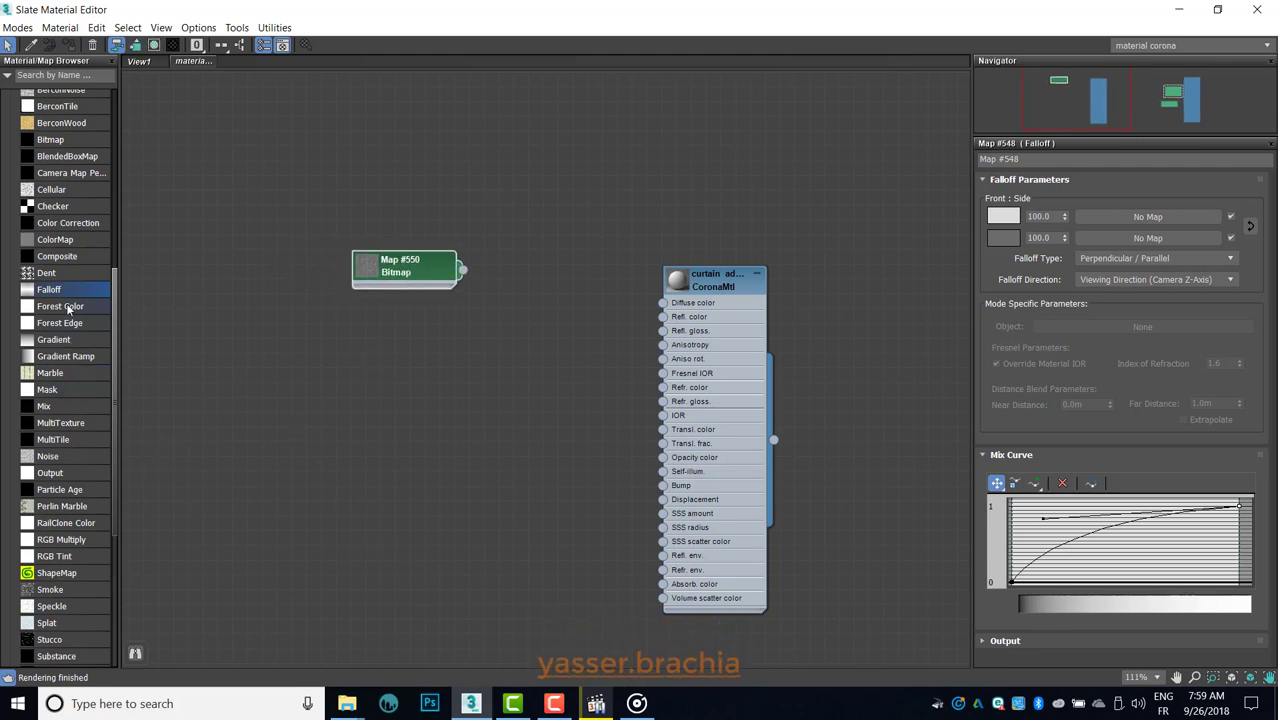
# Step: Add Falloff and Composite map nodes and arrange them beside the bitmap
pyautogui.moveTo(297, 320); pyautogui.dragTo(324, 298)
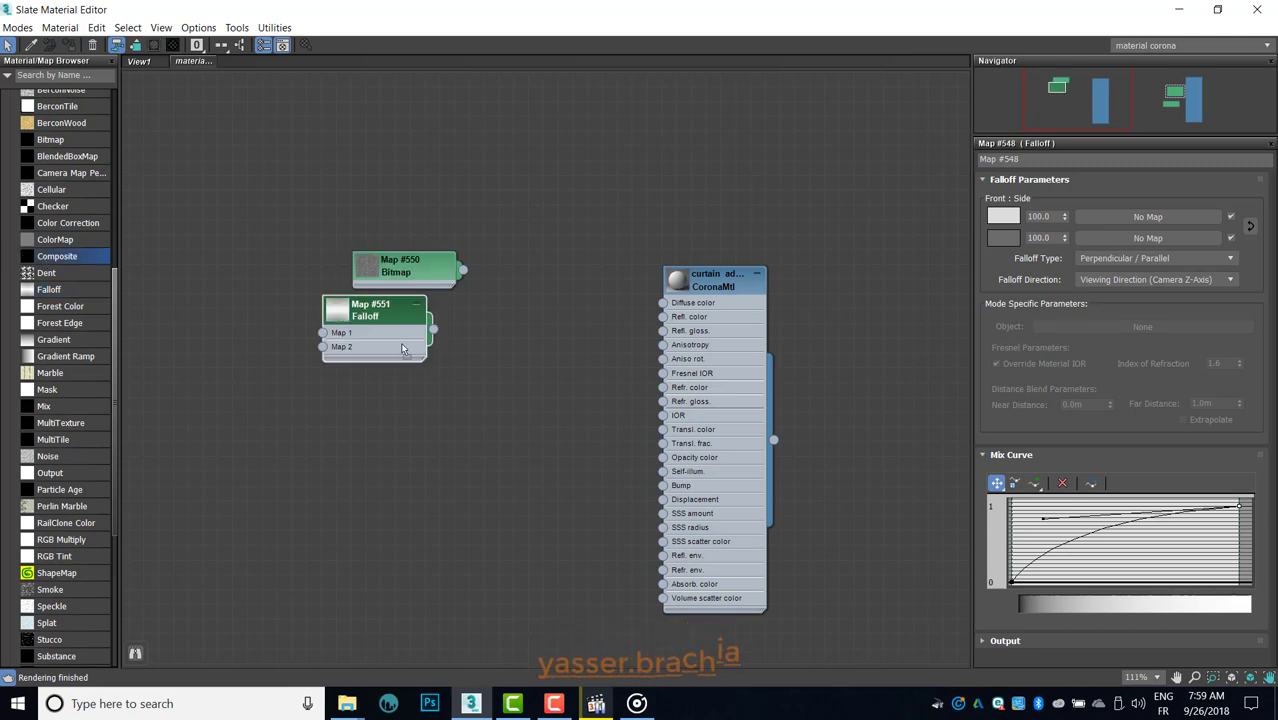
pyautogui.moveTo(516, 342); pyautogui.dragTo(520, 343)
pyautogui.rightClick(355, 256)
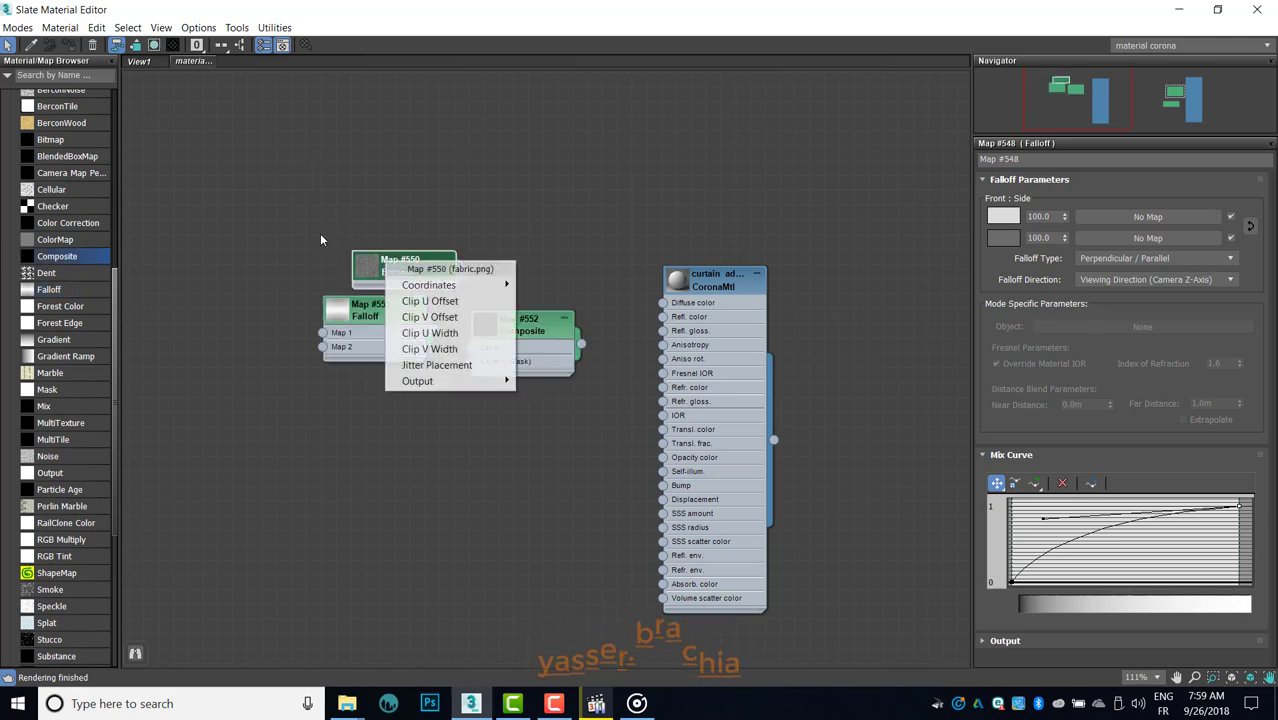
pyautogui.click(288, 183)
pyautogui.moveTo(400, 265); pyautogui.dragTo(282, 176)
pyautogui.moveTo(385, 318); pyautogui.dragTo(283, 304)
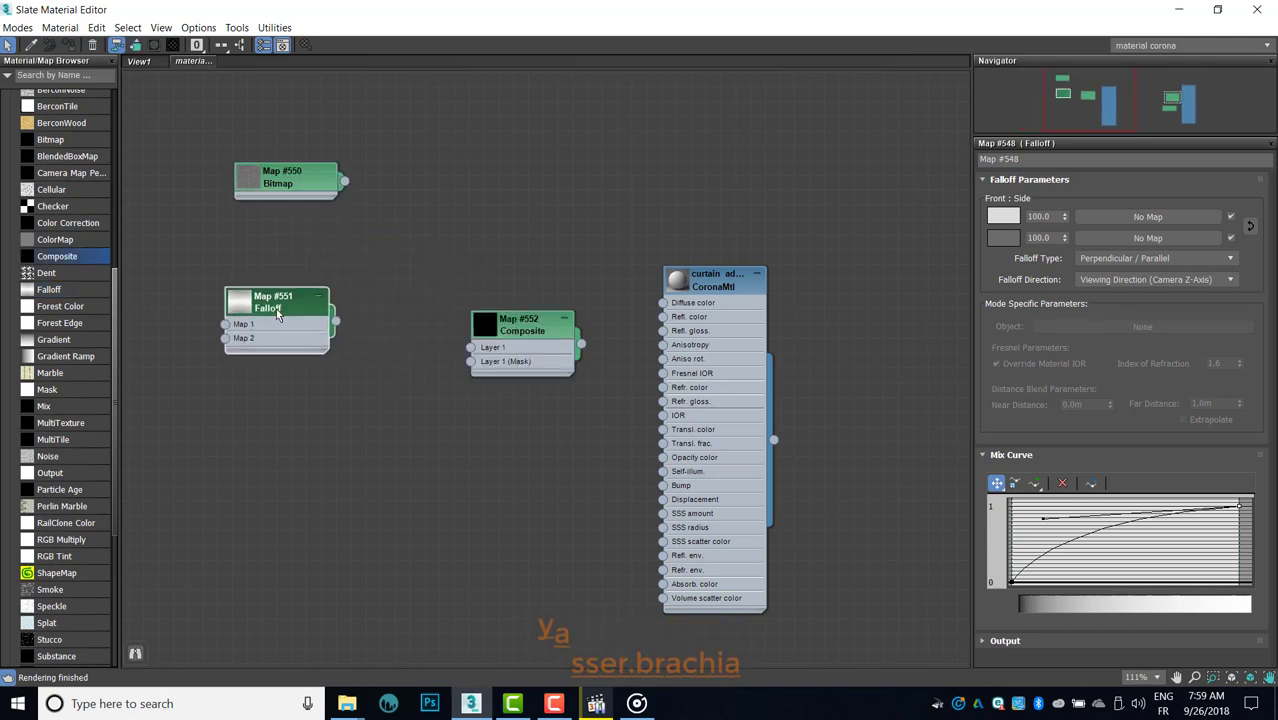
pyautogui.moveTo(520, 325)
pyautogui.mouseDown()
pyautogui.moveTo(446, 296)
pyautogui.moveTo(673, 310)
pyautogui.mouseUp()
# Step: Wire Composite to the material's Diffuse color and Falloff to Composite Layer 1
pyautogui.click(523, 320)
pyautogui.moveTo(507, 315); pyautogui.dragTo(660, 307)
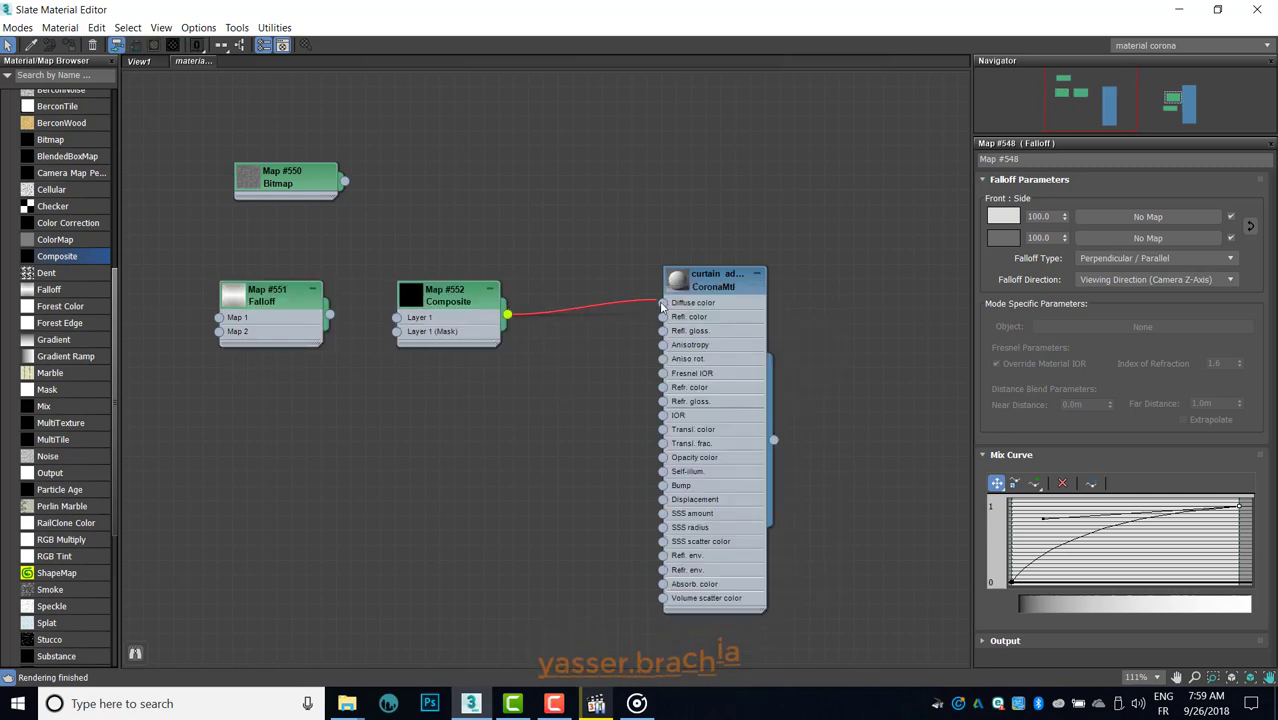
pyautogui.moveTo(463, 304); pyautogui.dragTo(537, 289)
pyautogui.moveTo(290, 300); pyautogui.dragTo(356, 273)
pyautogui.moveTo(285, 177)
pyautogui.mouseDown()
pyautogui.moveTo(224, 341)
pyautogui.moveTo(315, 355)
pyautogui.mouseUp()
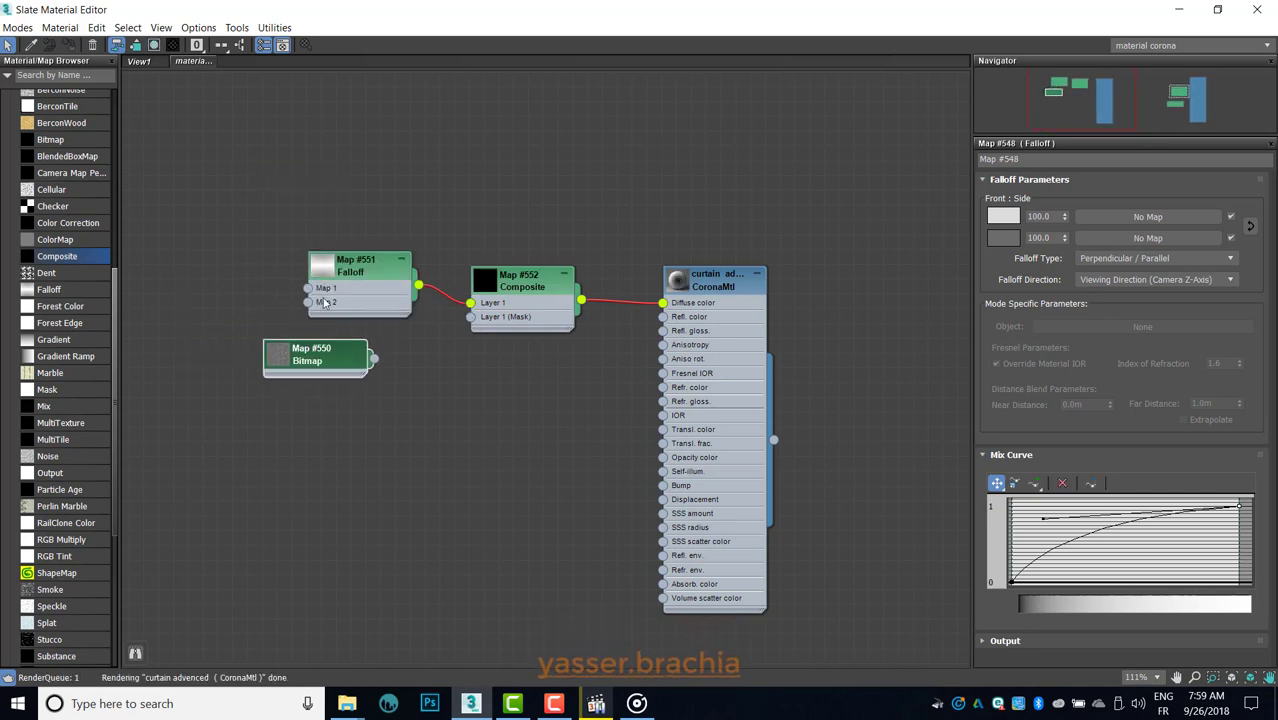
pyautogui.moveTo(324, 303); pyautogui.dragTo(236, 229)
pyautogui.moveTo(334, 358); pyautogui.dragTo(320, 343)
# Step: Add a second layer to the Composite map and minimize the material editor
pyautogui.click(519, 280)
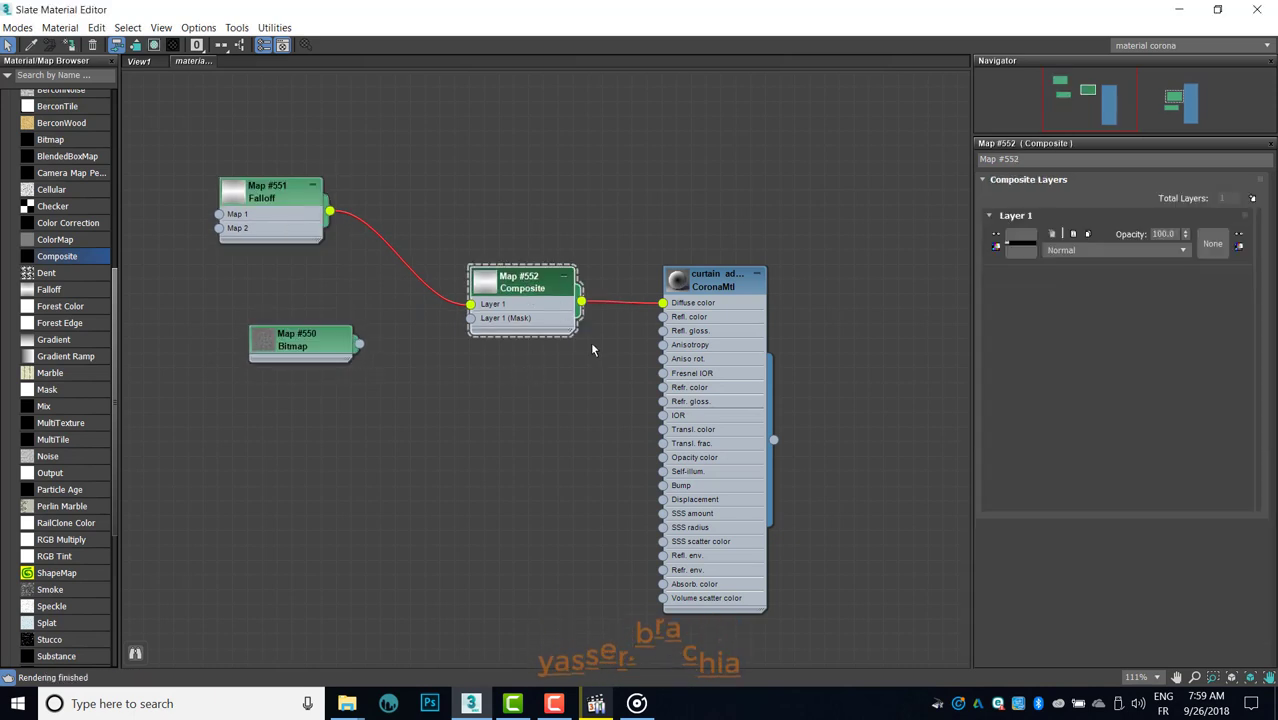
pyautogui.click(1252, 199)
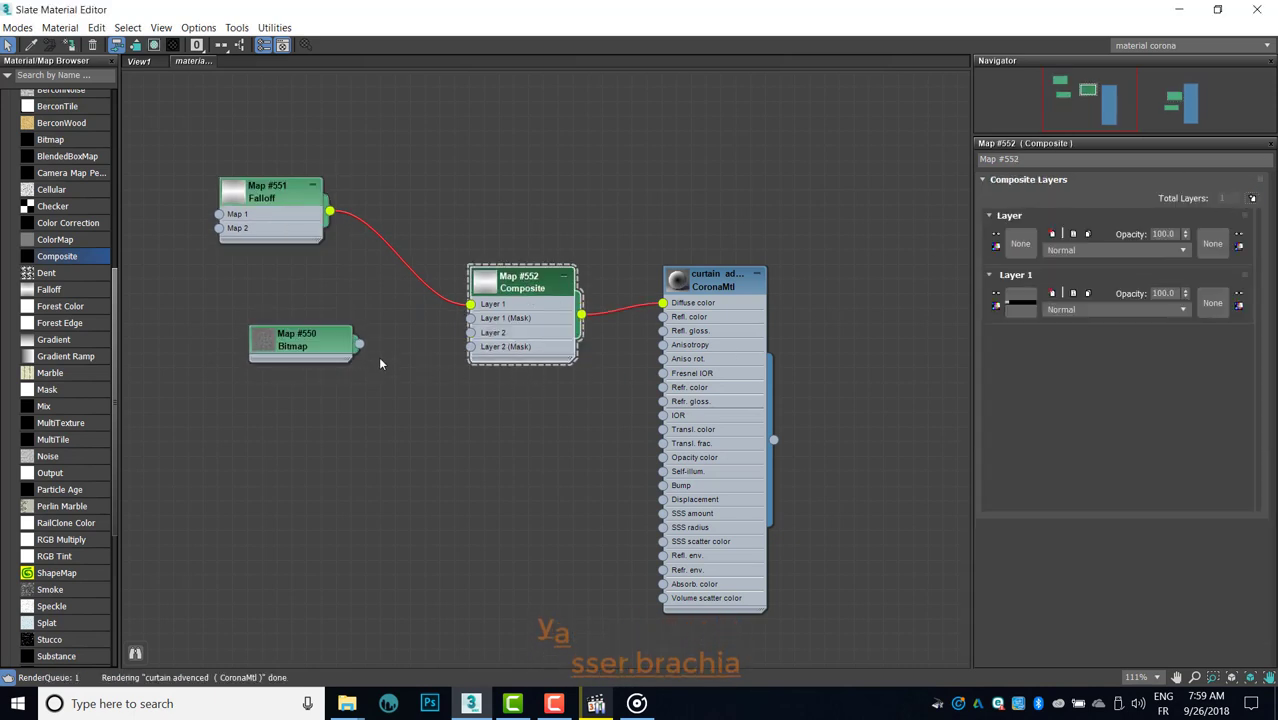
pyautogui.click(1177, 9)
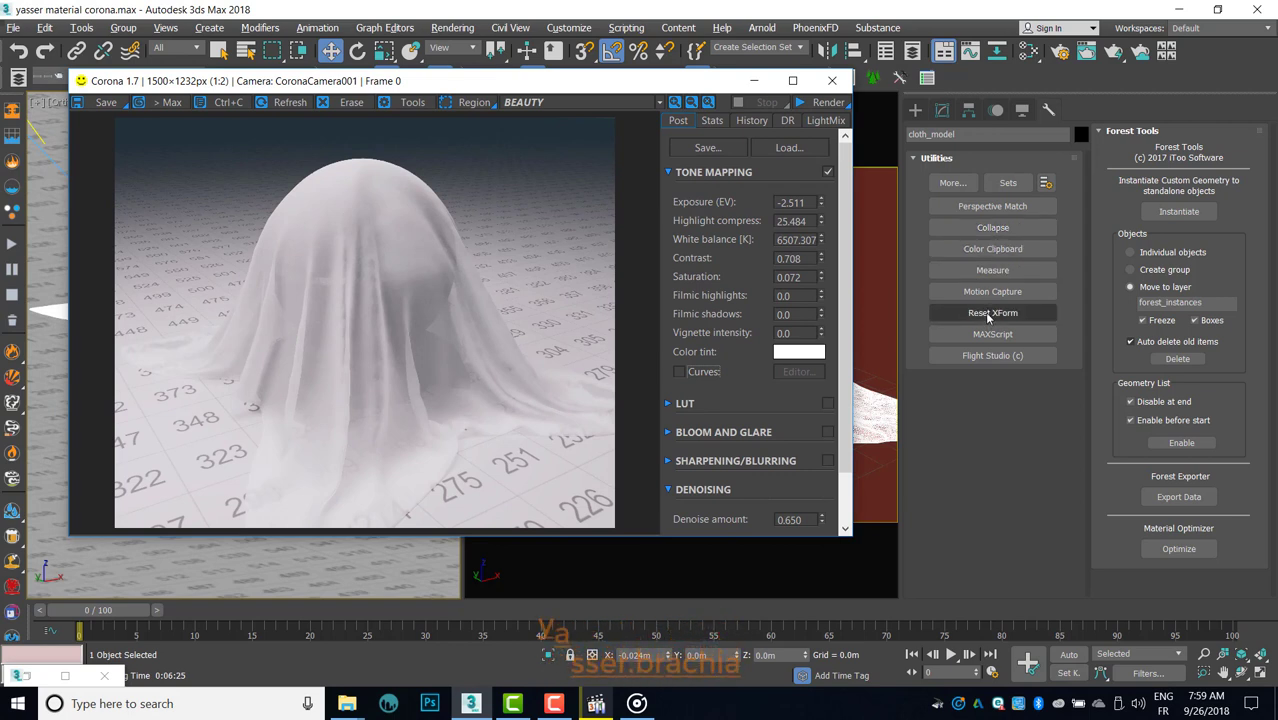
# Step: Load ColorPaFabric.ccb into a new Color Clipboard floater at the upper right
pyautogui.click(992, 249)
pyautogui.click(958, 469)
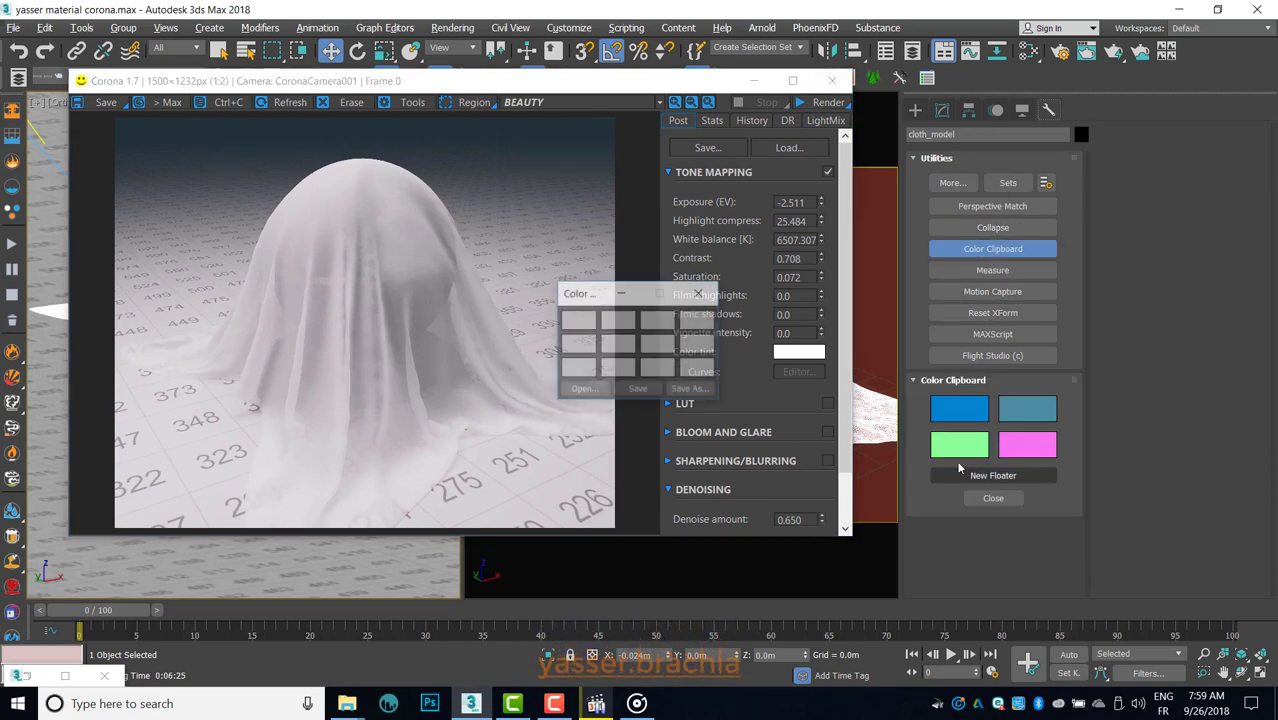
pyautogui.click(584, 389)
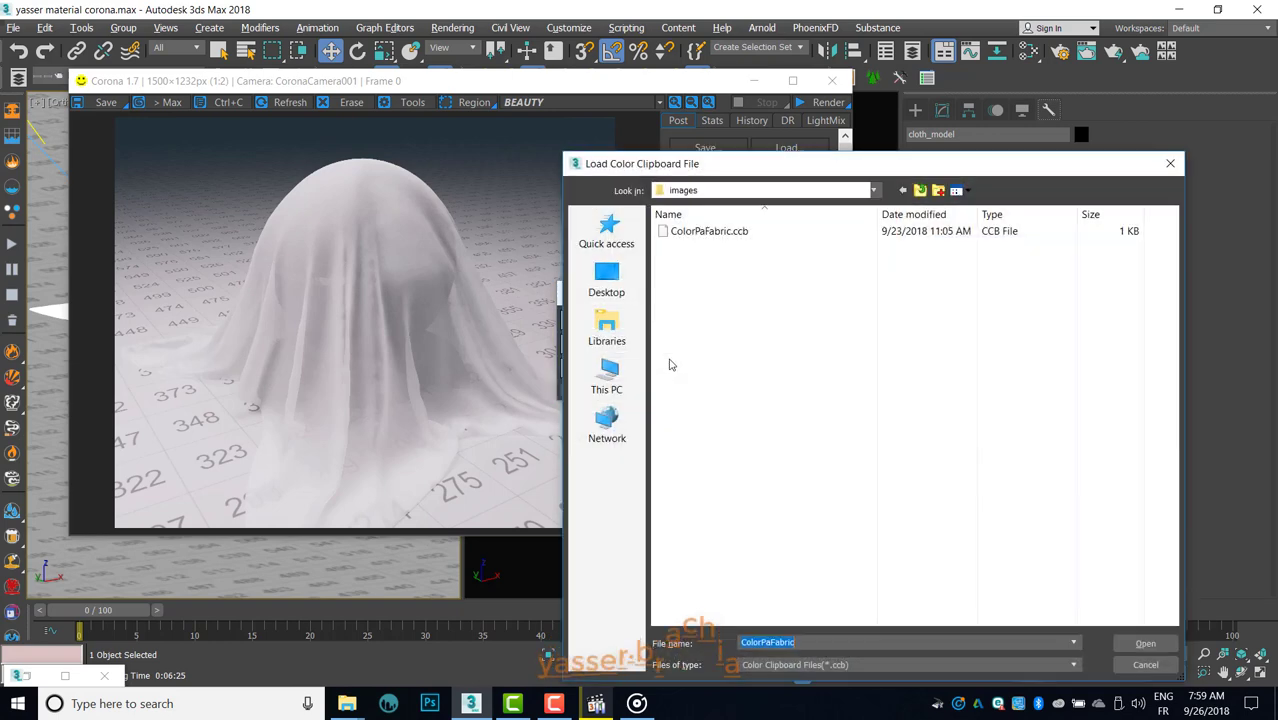
pyautogui.click(708, 235)
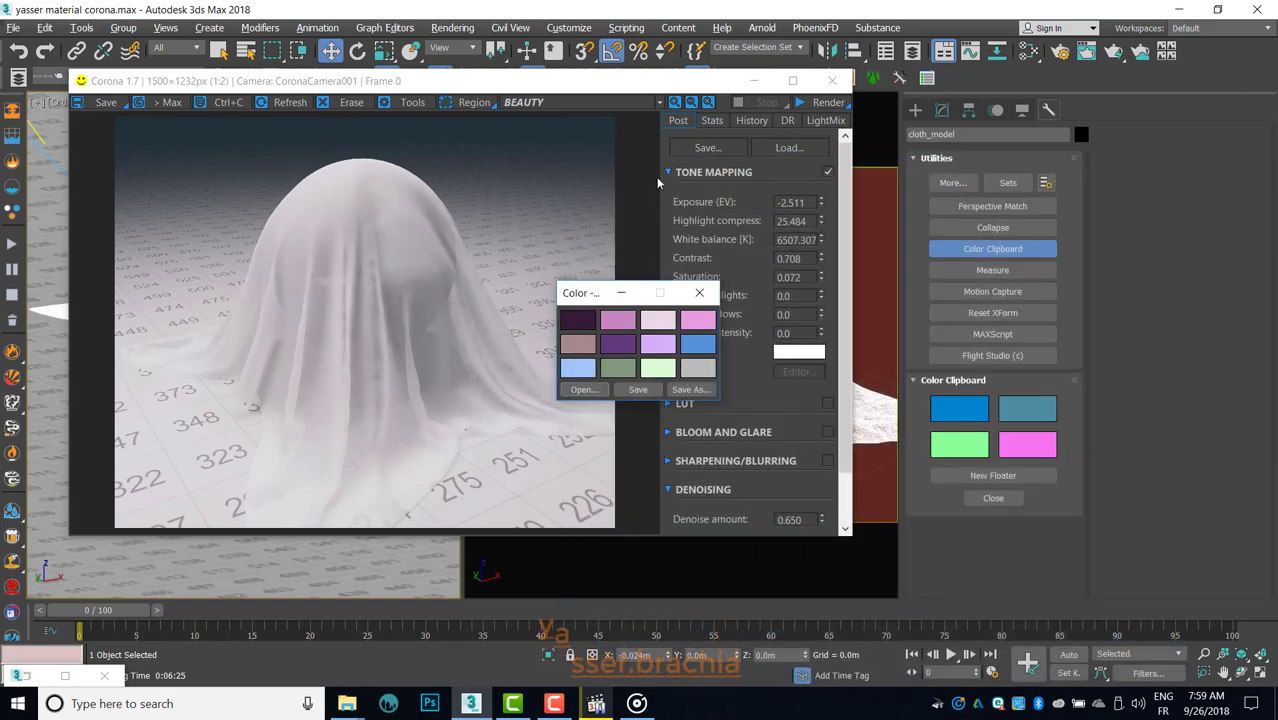
pyautogui.moveTo(607, 285)
pyautogui.mouseDown()
pyautogui.moveTo(990, 177)
pyautogui.moveTo(1074, 179)
pyautogui.mouseUp()
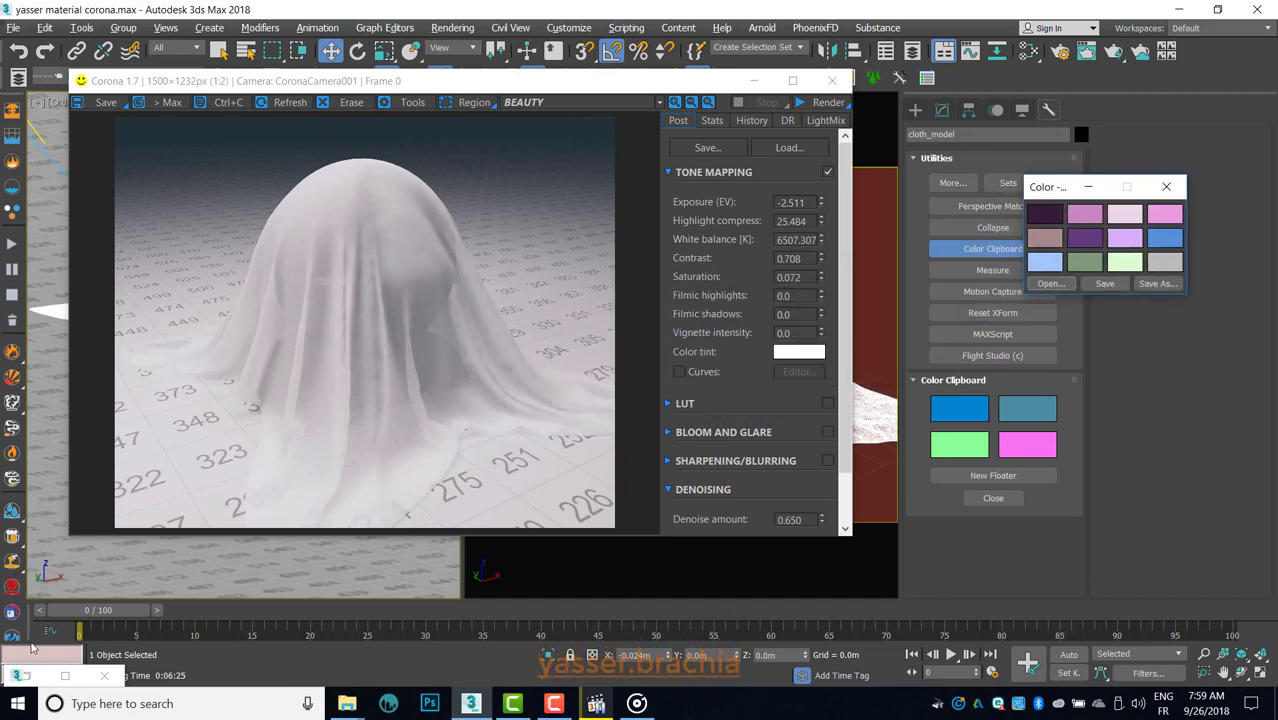
# Step: Restore the Slate Material Editor as a smaller window moved left
pyautogui.click(33, 676)
pyautogui.moveTo(700, 8)
pyautogui.mouseDown()
pyautogui.moveTo(510, 71)
pyautogui.moveTo(462, 73)
pyautogui.mouseUp()
pyautogui.moveTo(445, 255); pyautogui.dragTo(400, 255)
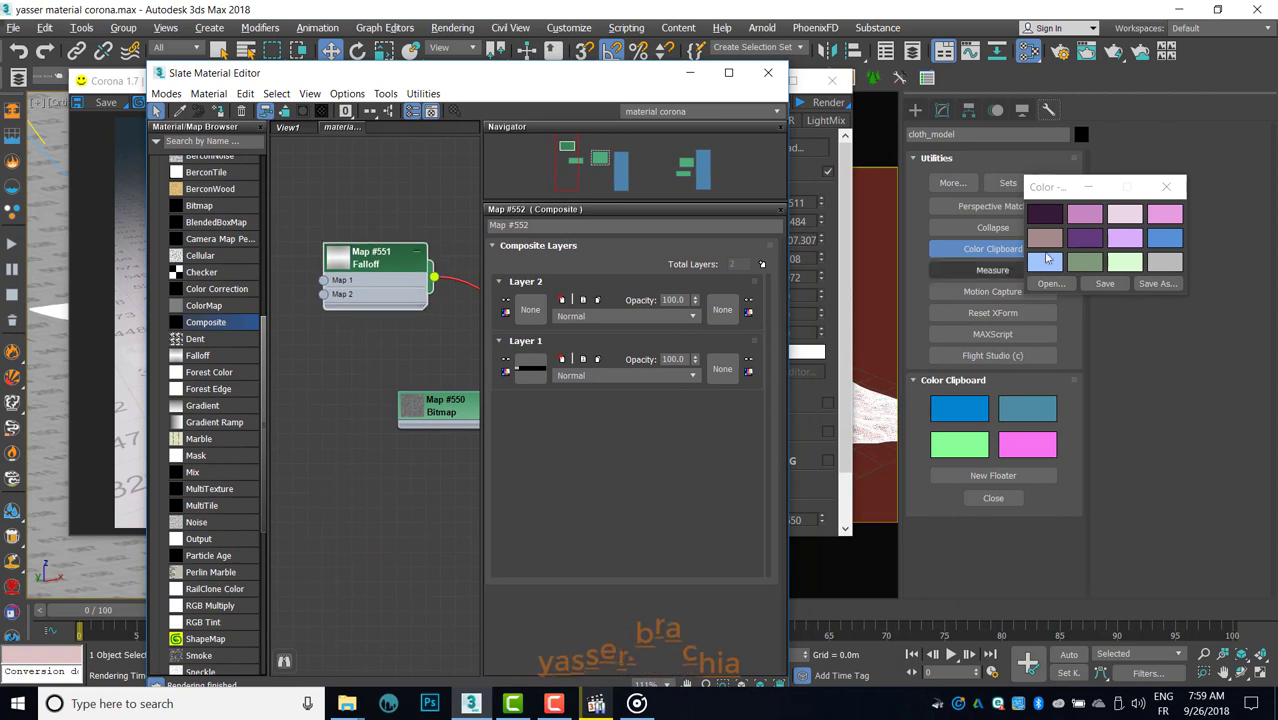
# Step: Copy the palette's dark purple into Falloff Front and its pink into Side
pyautogui.doubleClick(395, 264)
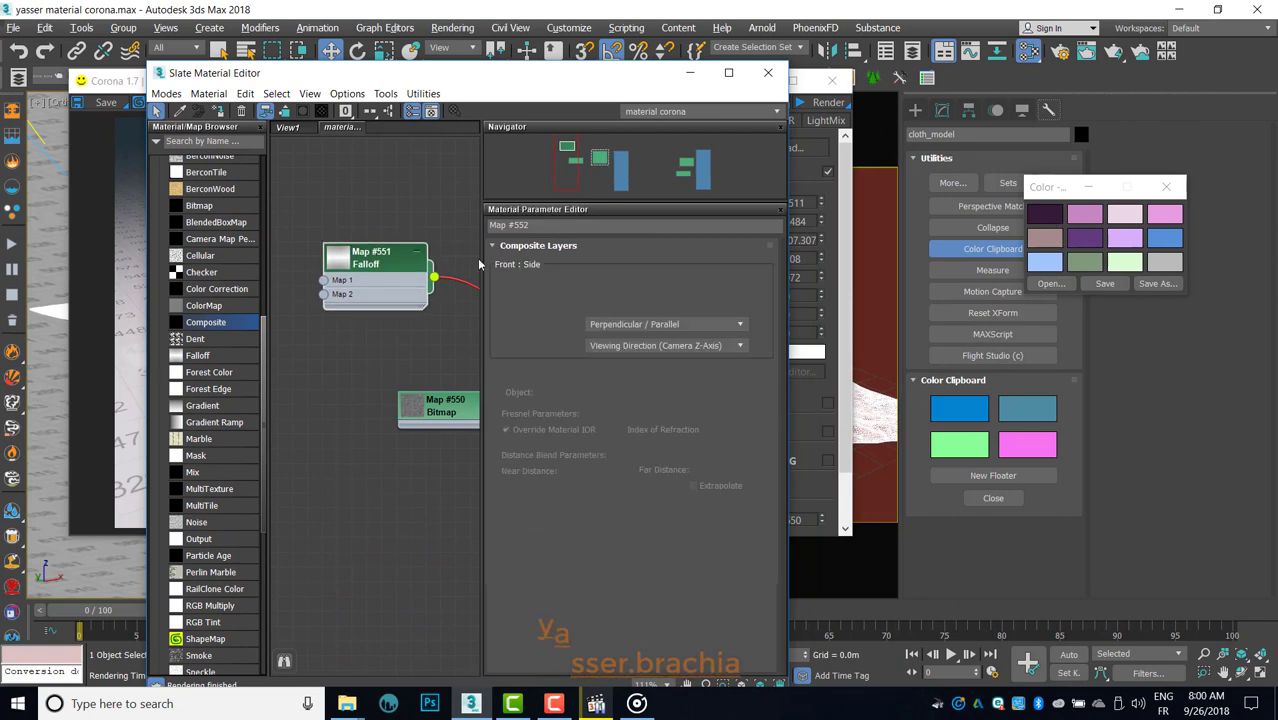
pyautogui.moveTo(1048, 222); pyautogui.dragTo(512, 276)
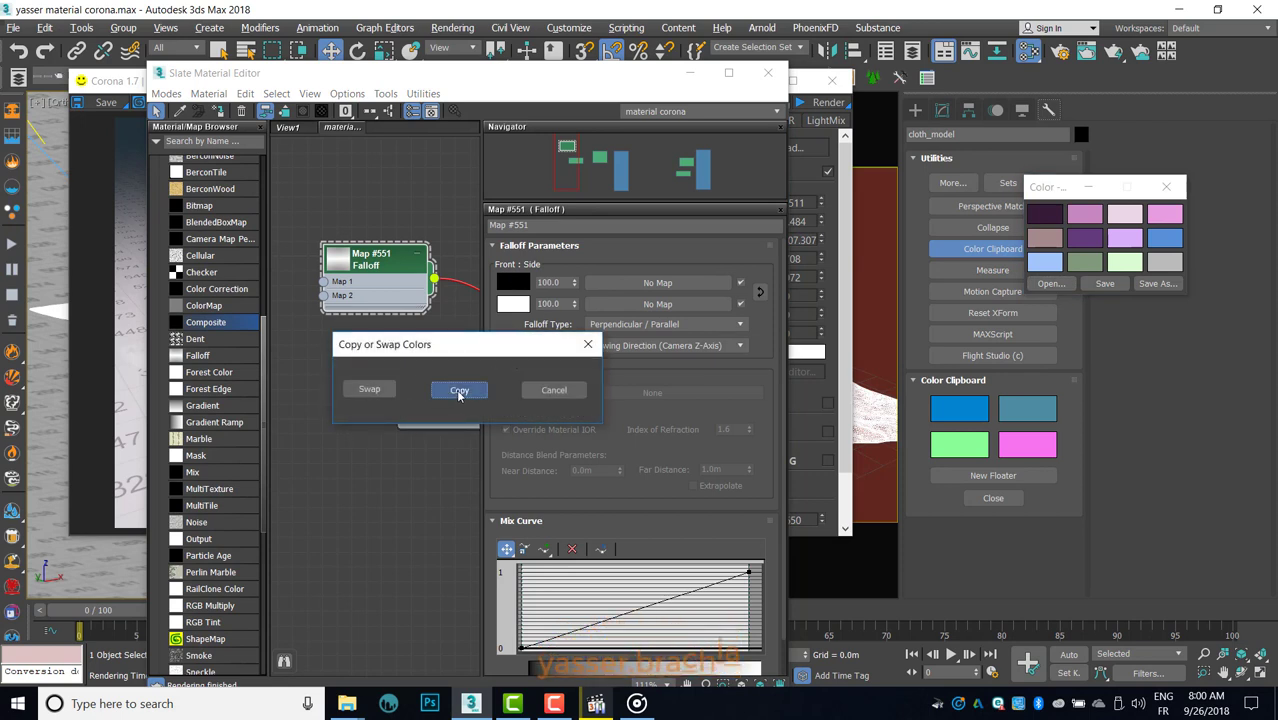
pyautogui.click(465, 396)
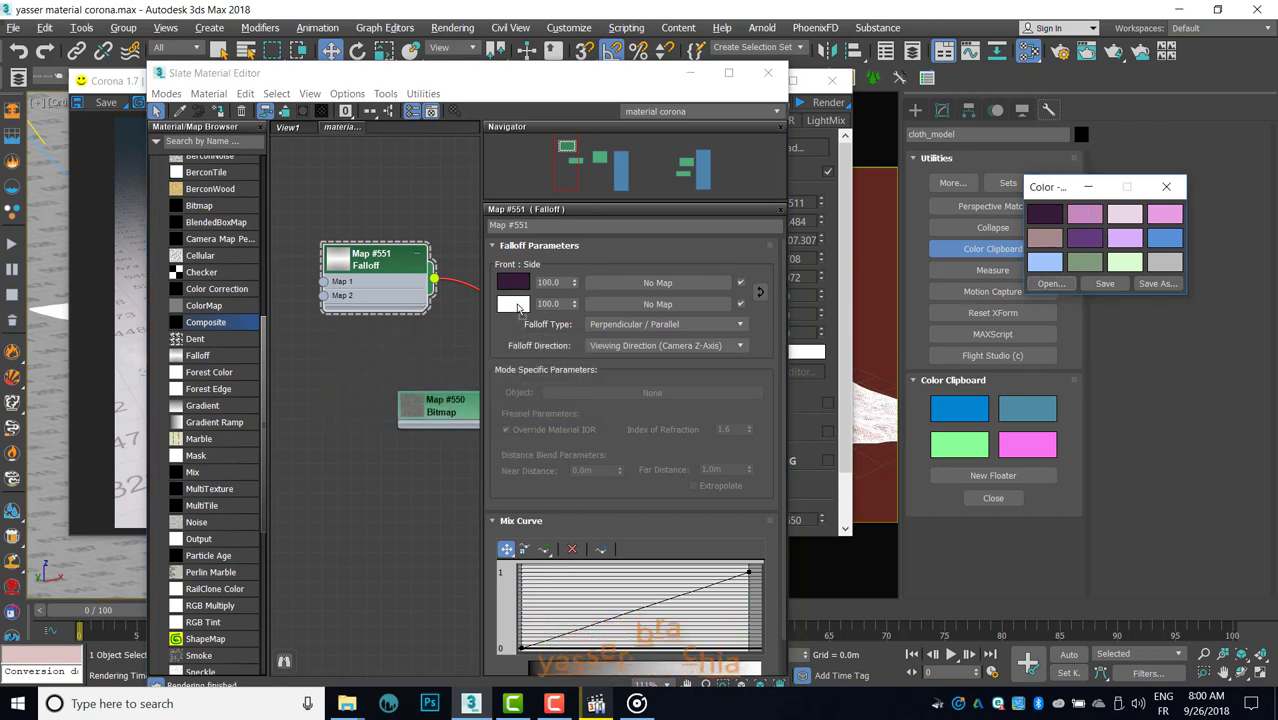
pyautogui.moveTo(1090, 212); pyautogui.dragTo(512, 303)
pyautogui.click(446, 397)
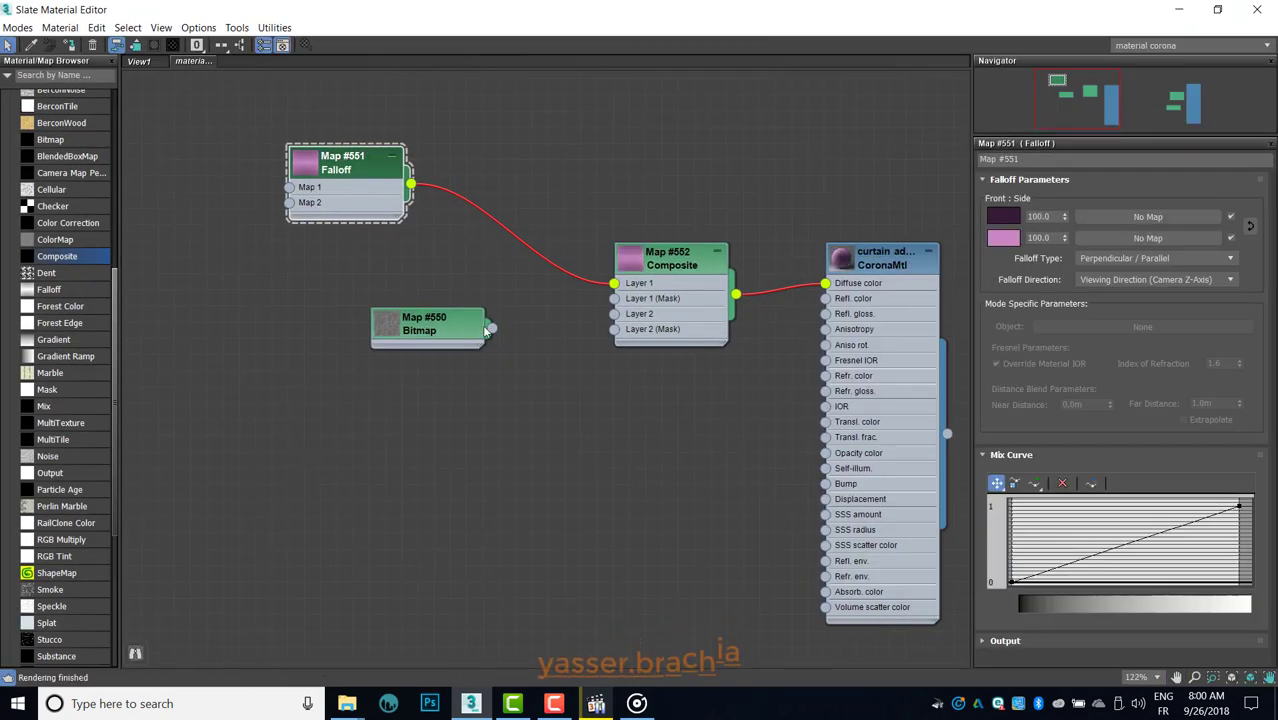
# Step: Darken the Falloff map's front colour to a dark maroon
pyautogui.moveTo(480, 307); pyautogui.dragTo(398, 290)
pyautogui.click(302, 180)
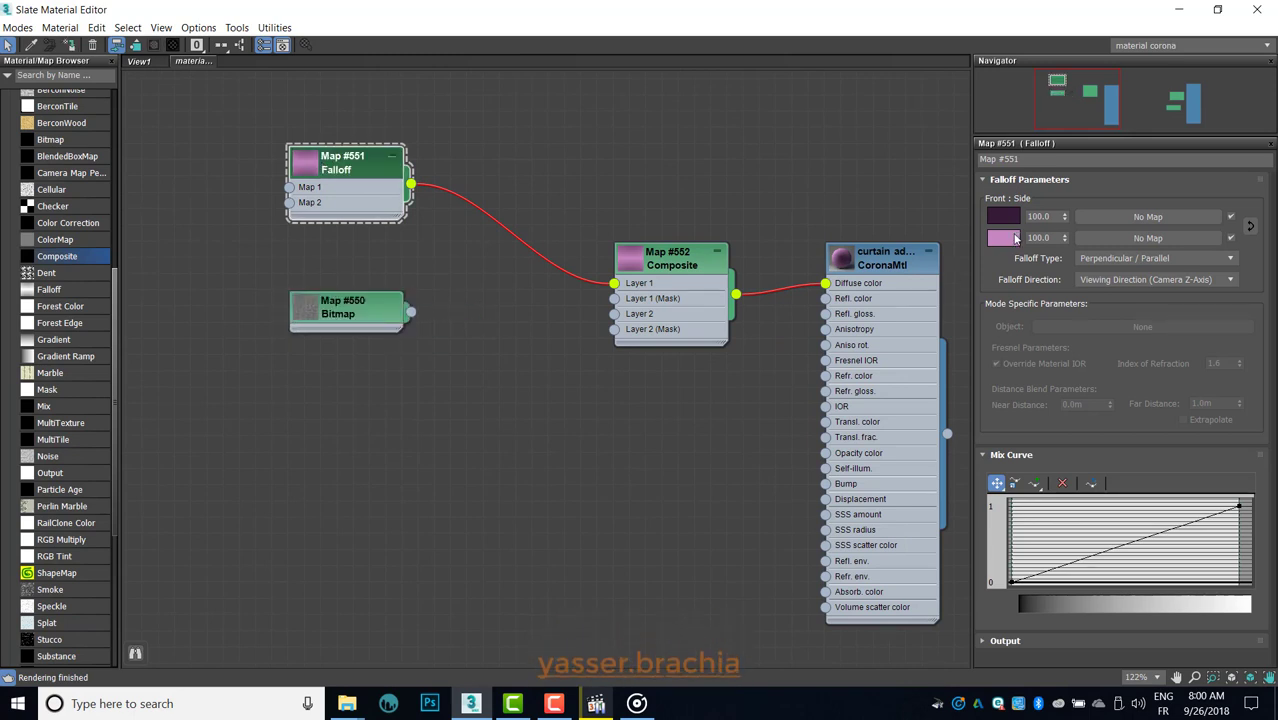
pyautogui.click(1005, 217)
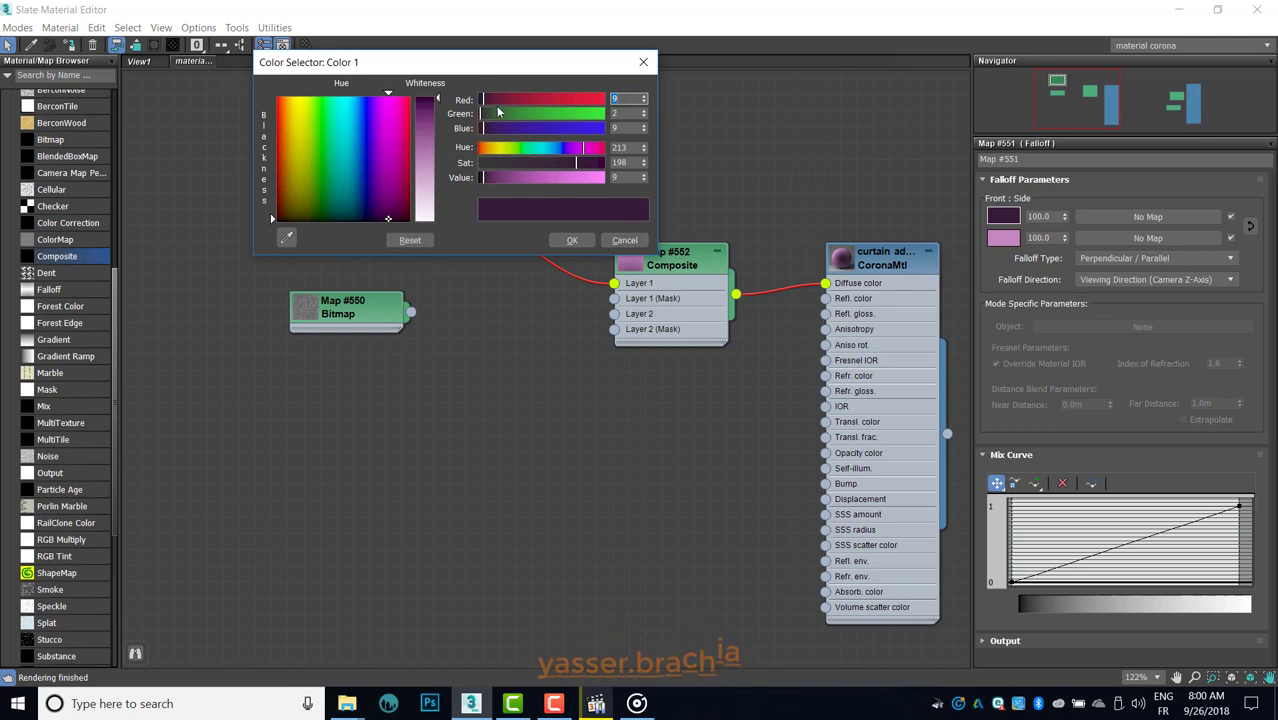
pyautogui.moveTo(496, 105); pyautogui.dragTo(489, 104)
pyautogui.moveTo(492, 178); pyautogui.dragTo(487, 178)
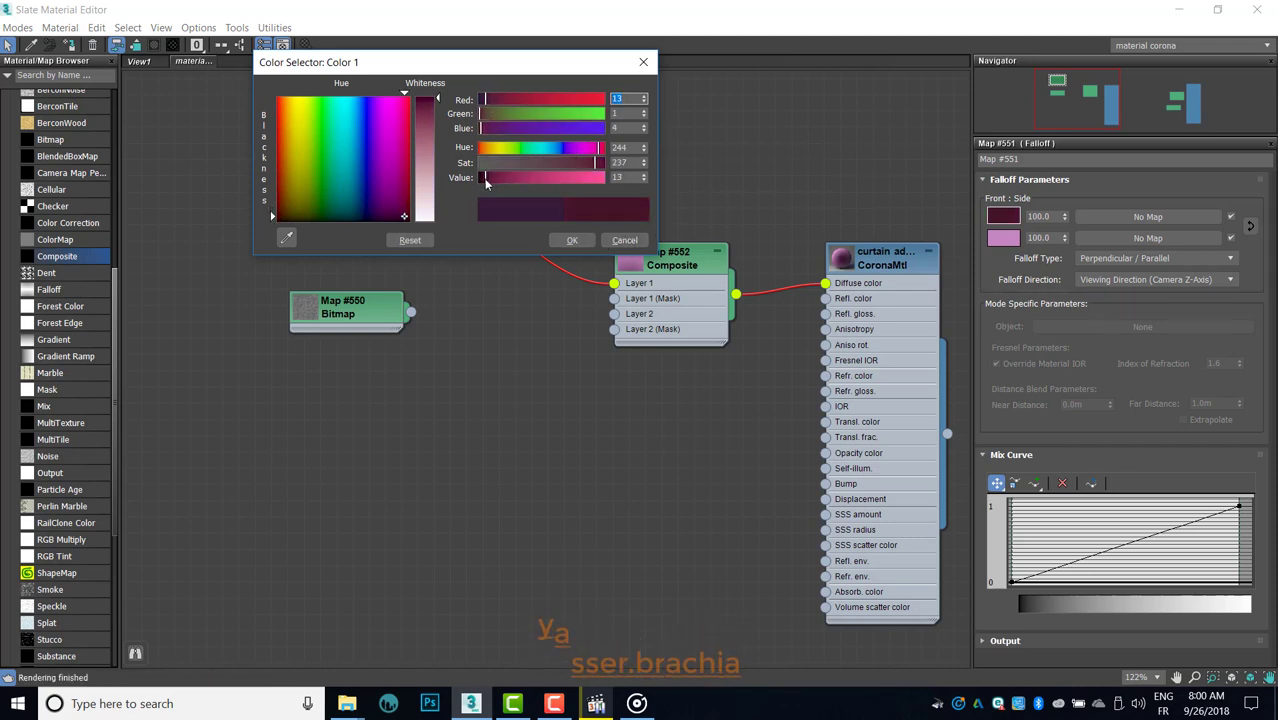
pyautogui.click(572, 240)
pyautogui.moveTo(1000, 214); pyautogui.dragTo(1003, 238)
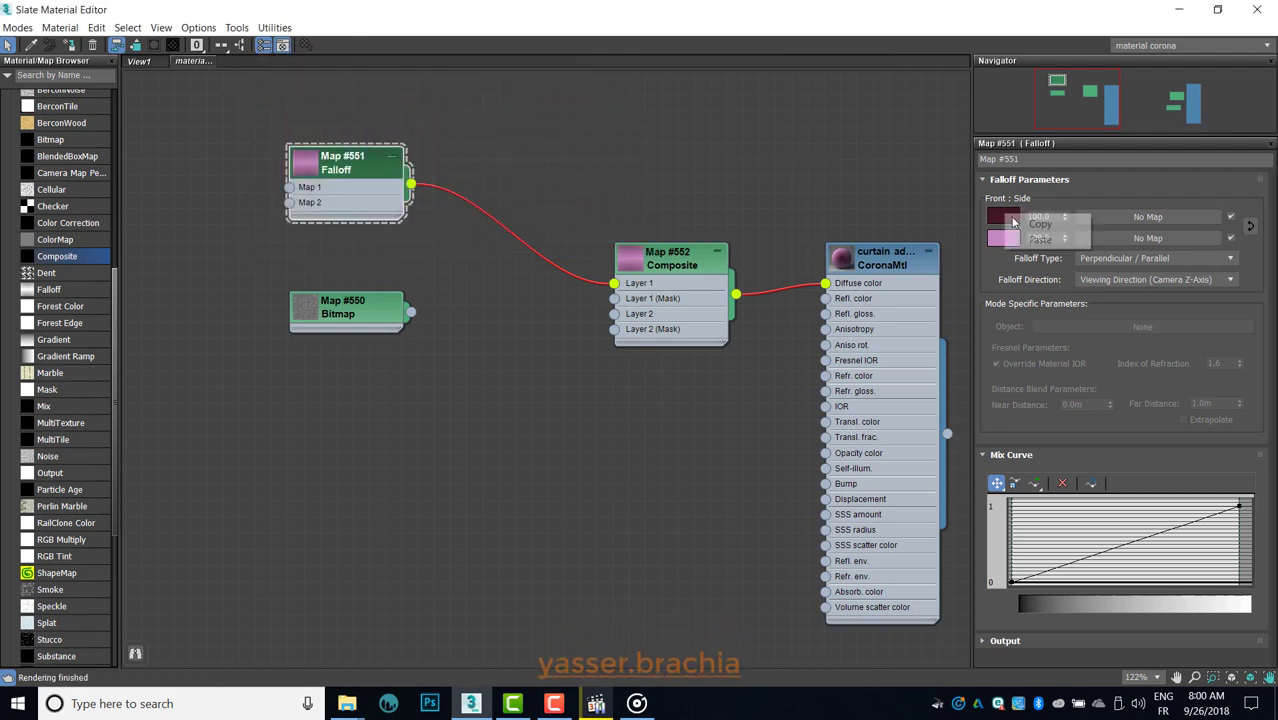
pyautogui.click(988, 243)
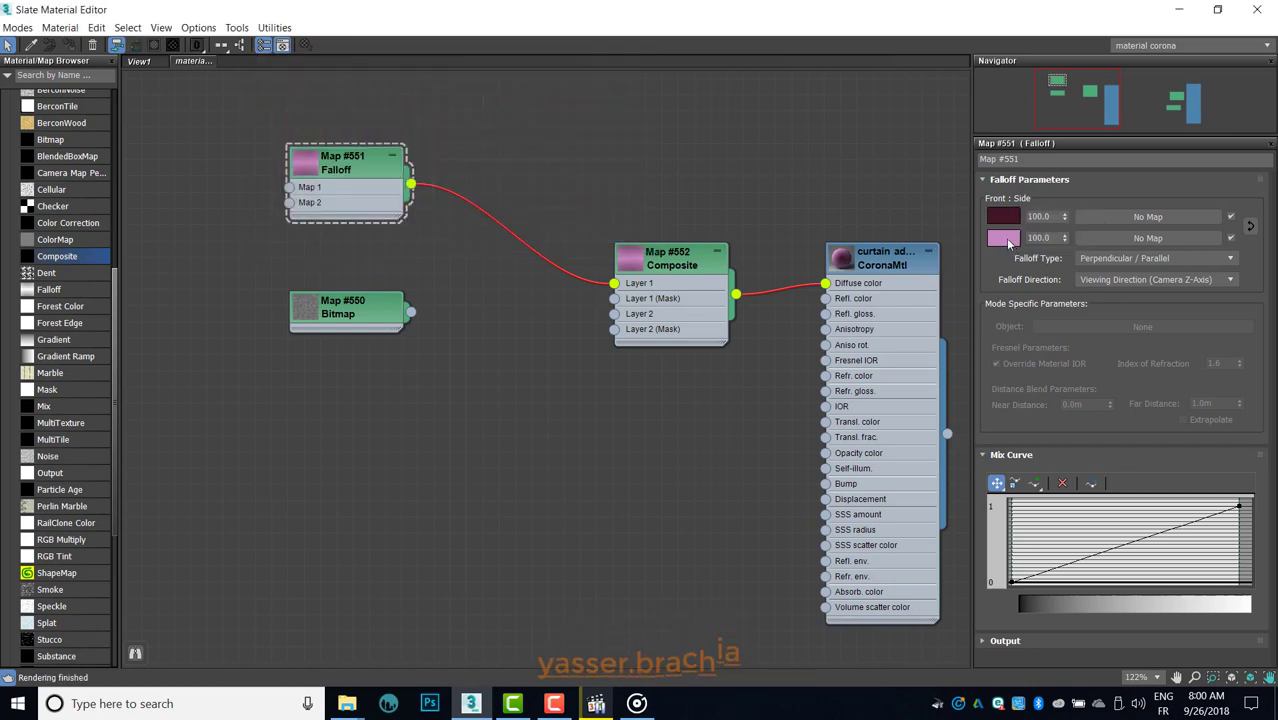
# Step: Discard a trial side-colour edit, then copy the maroon front colour into Side
pyautogui.click(1004, 238)
pyautogui.click(588, 148)
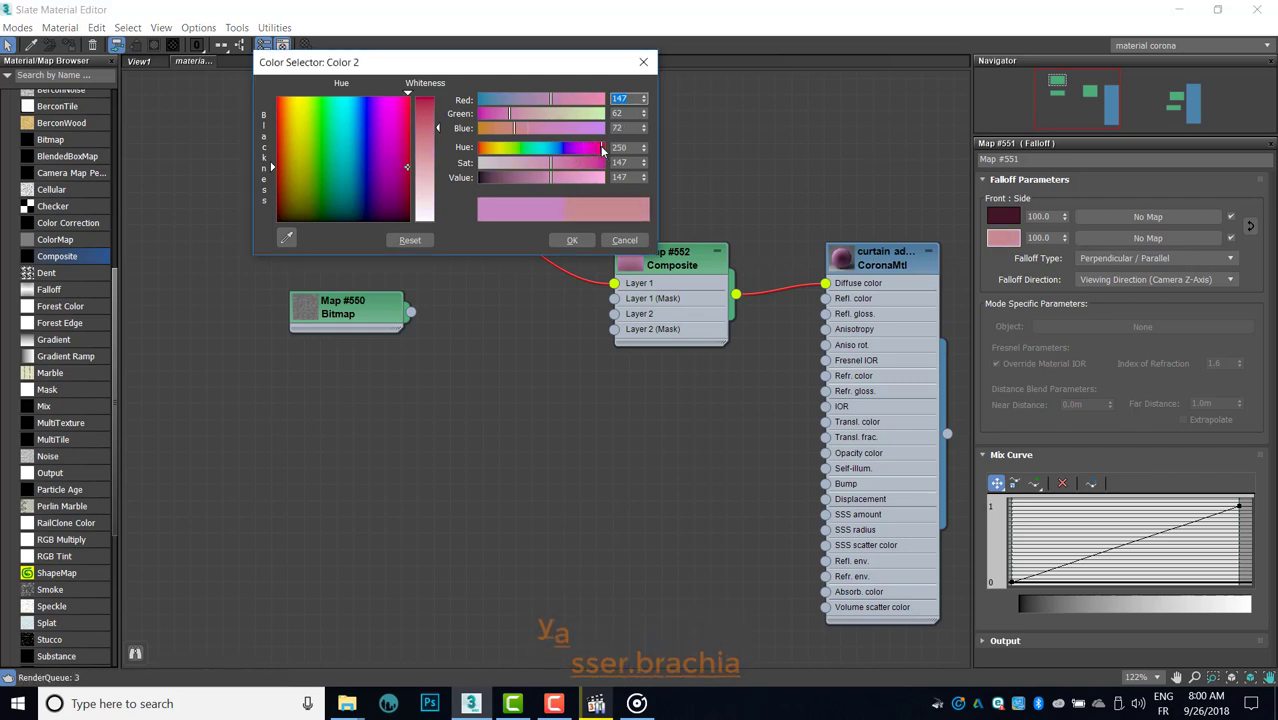
pyautogui.click(498, 178)
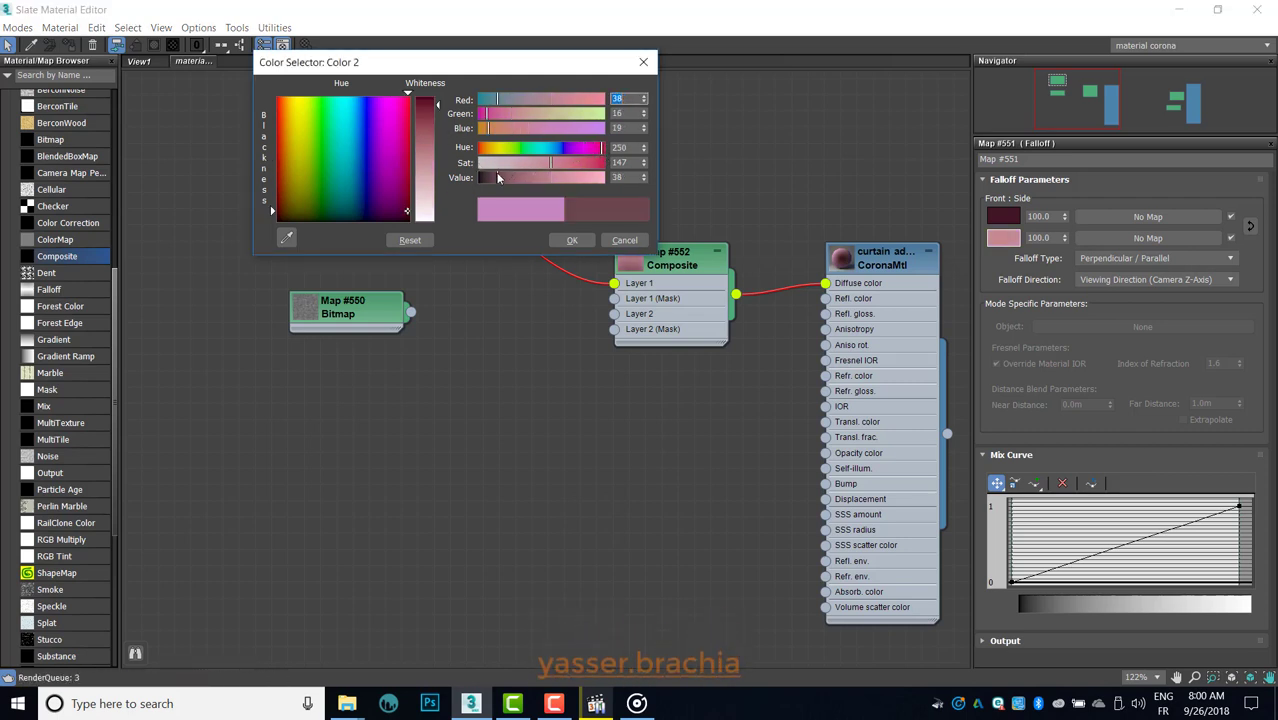
pyautogui.moveTo(498, 178); pyautogui.dragTo(515, 177)
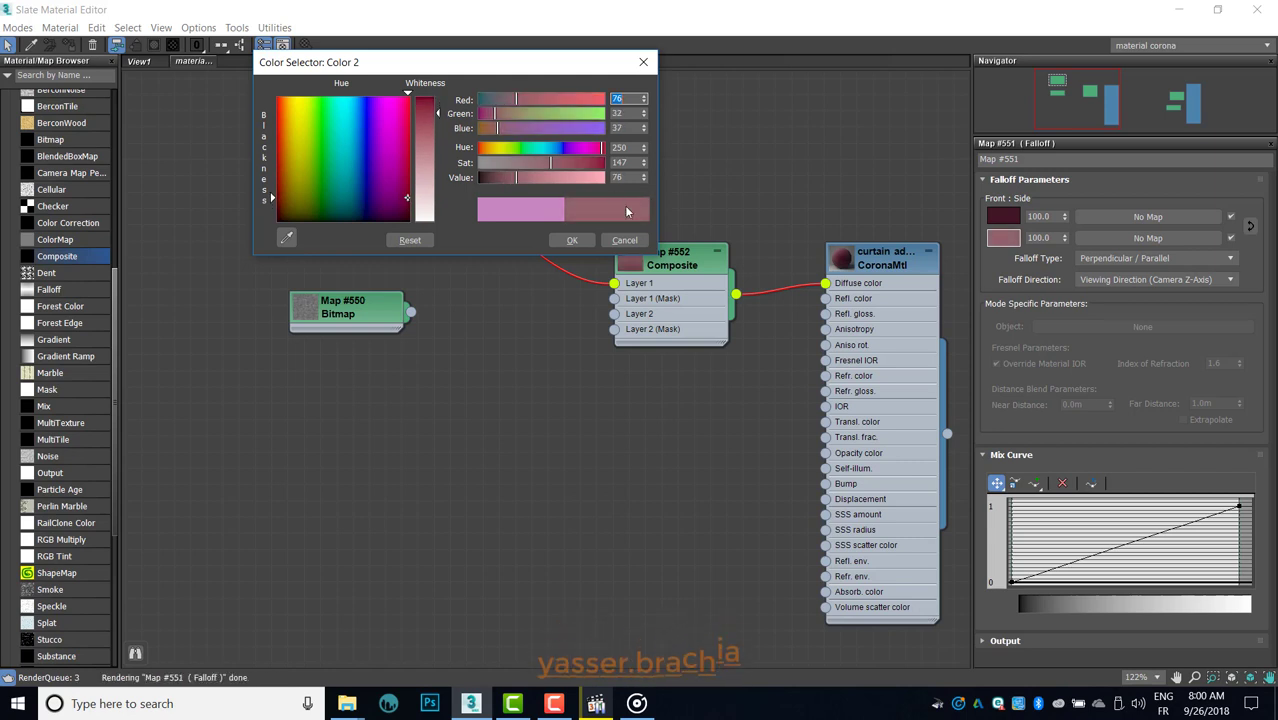
pyautogui.click(624, 240)
pyautogui.rightClick(1010, 216)
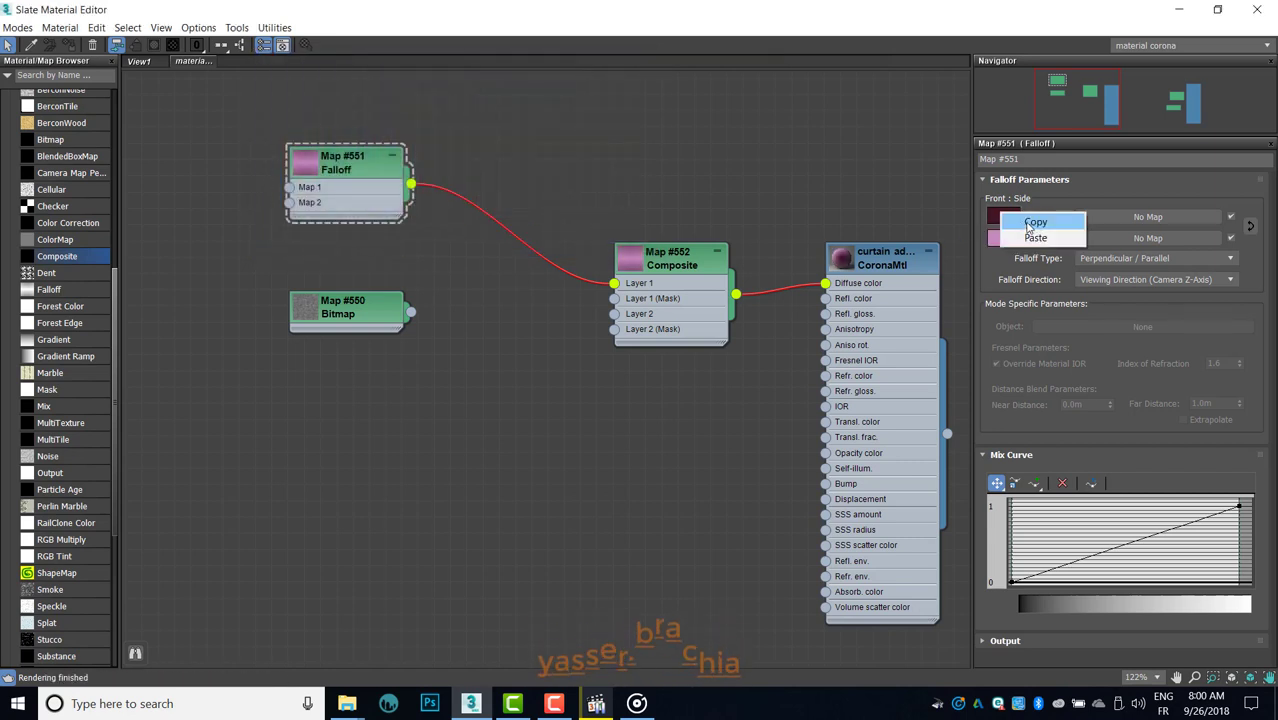
pyautogui.click(1035, 222)
pyautogui.rightClick(1005, 238)
pyautogui.click(1020, 261)
# Step: Set the side colour to RGB 137/23/31 red and swap the Falloff colours
pyautogui.click(1004, 238)
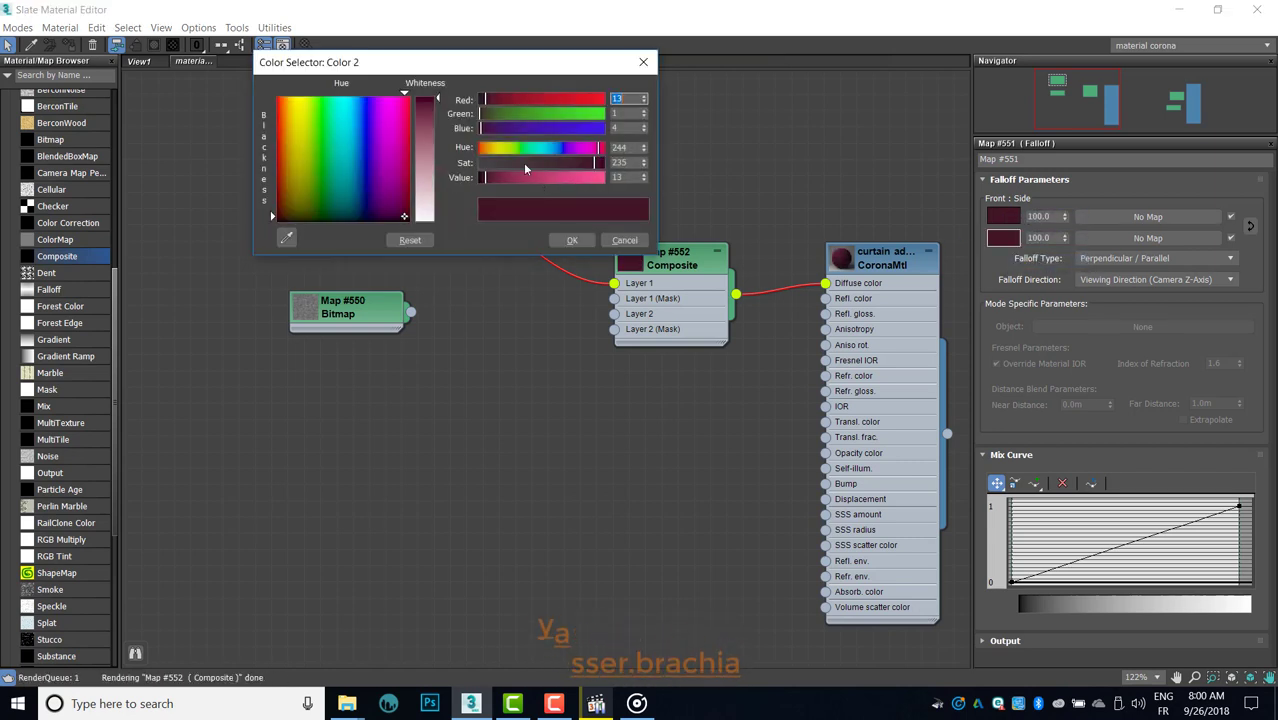
pyautogui.click(537, 177)
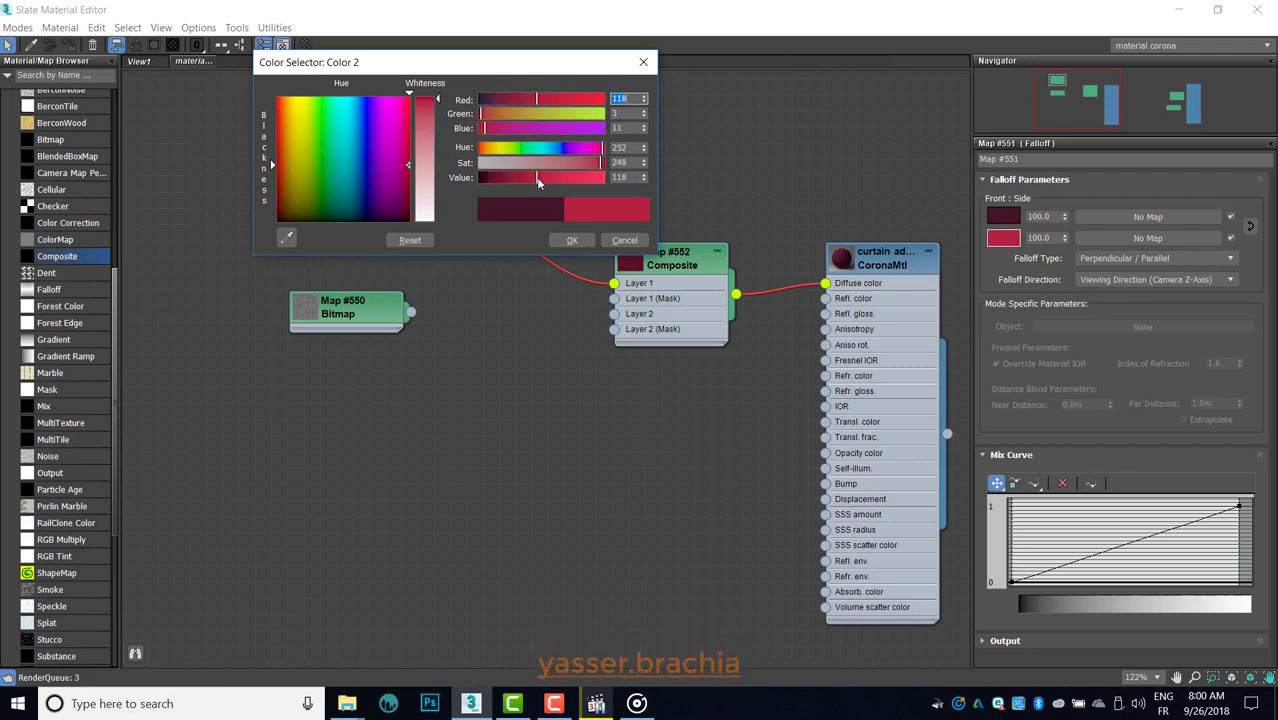
pyautogui.click(571, 162)
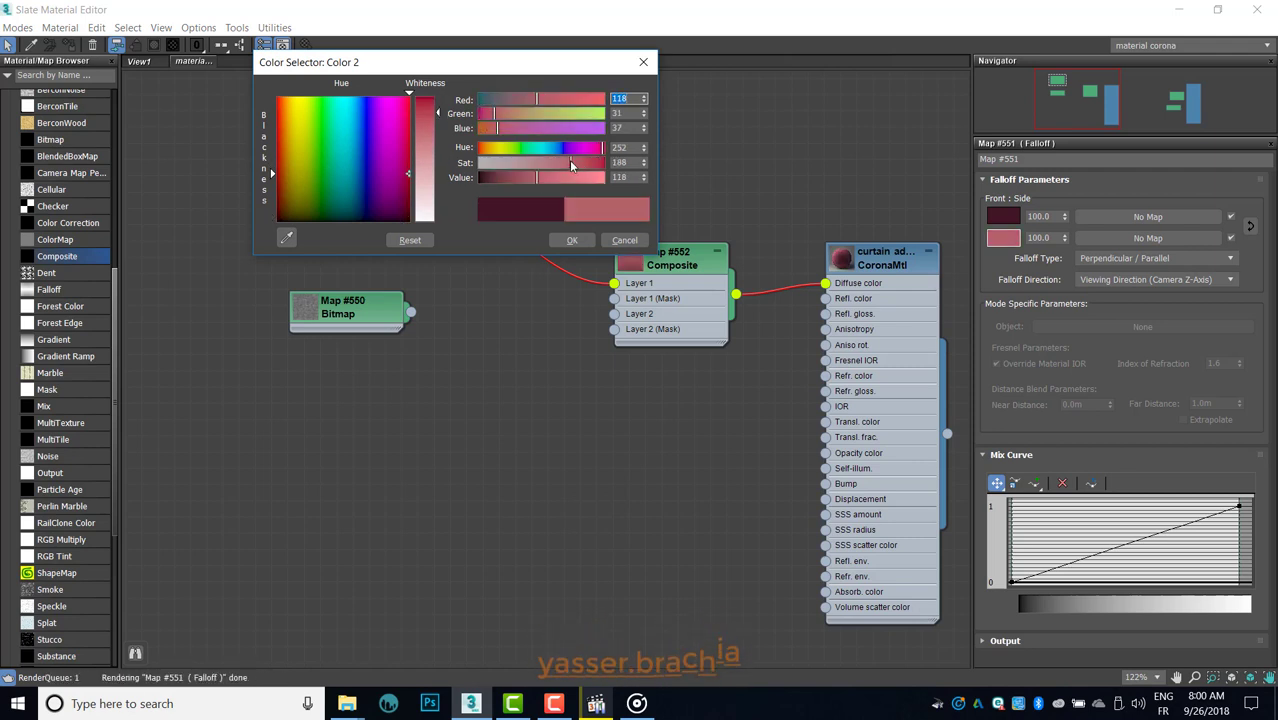
pyautogui.click(583, 162)
pyautogui.click(536, 177)
pyautogui.click(546, 177)
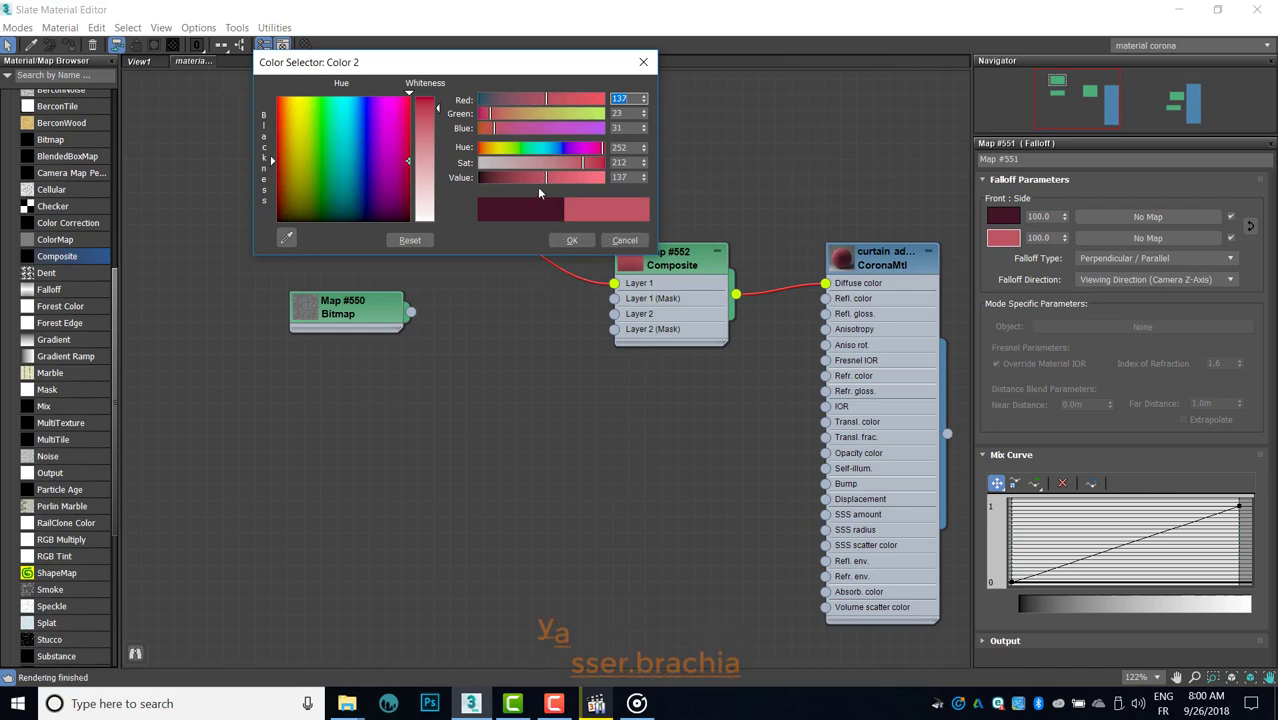
pyautogui.click(562, 238)
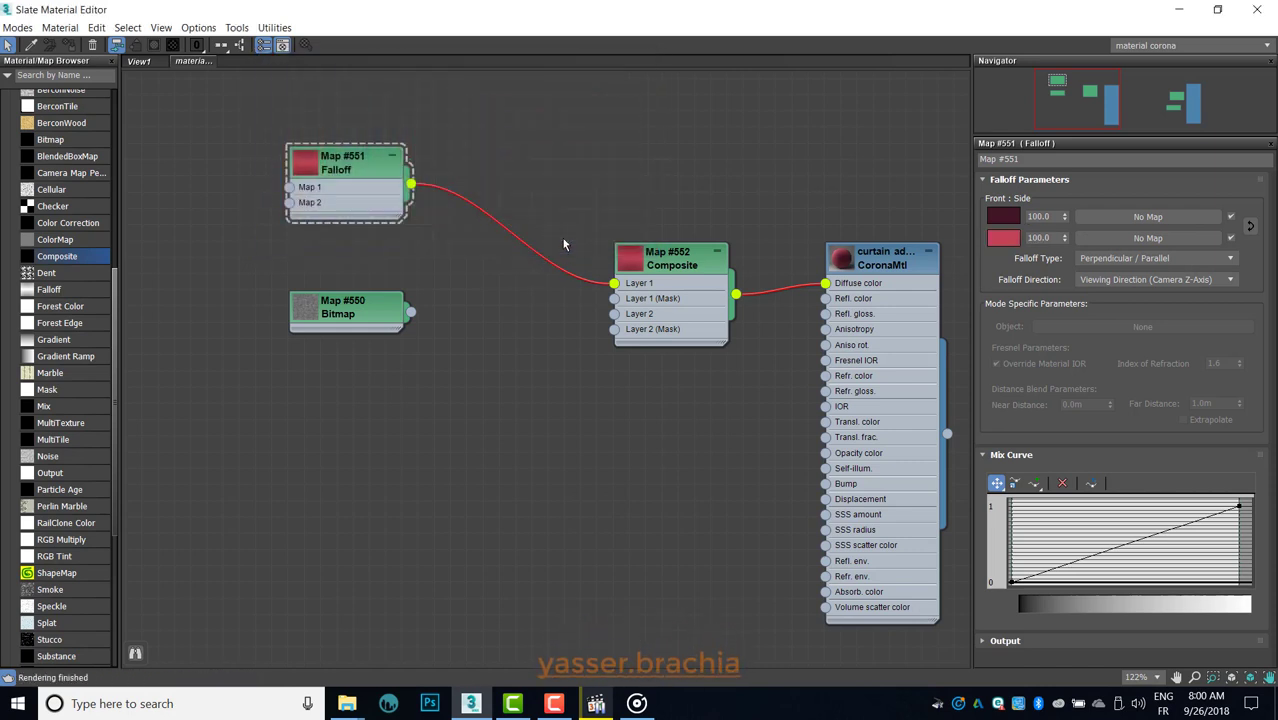
pyautogui.click(1249, 225)
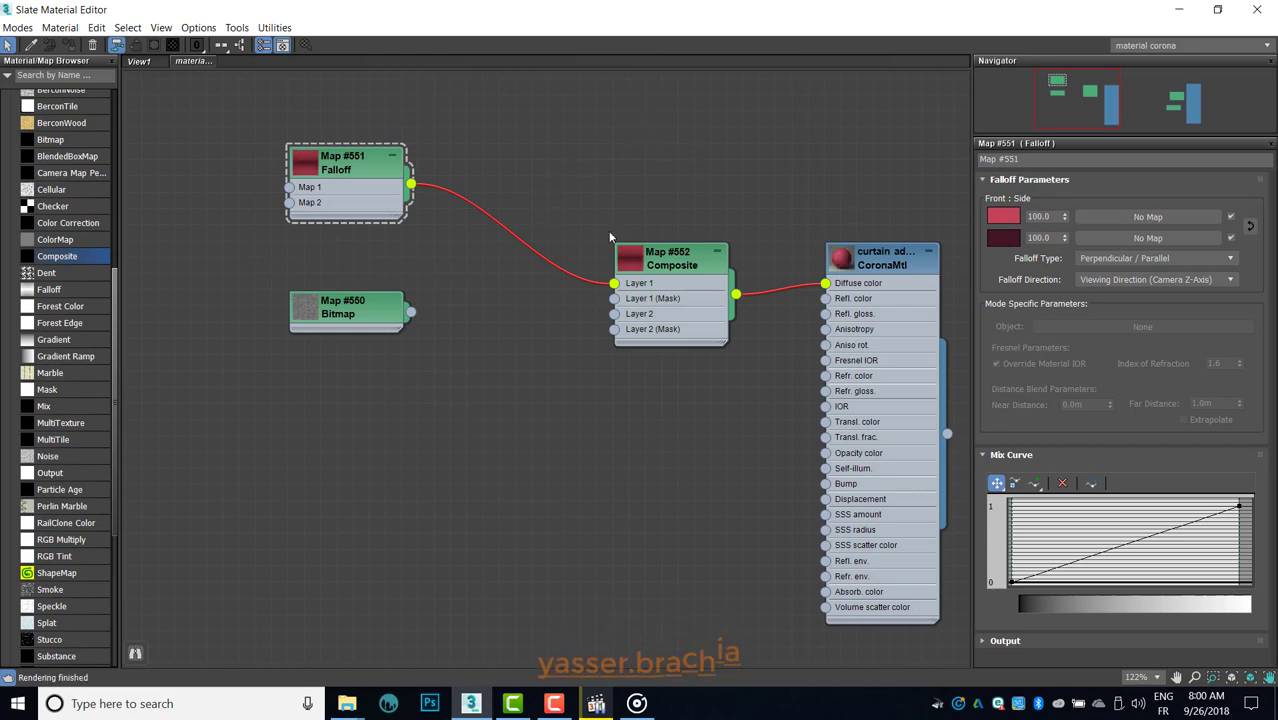
# Step: Open an enlarged floating live preview of the curtain advenced material
pyautogui.moveTo(613, 227); pyautogui.dragTo(490, 178, button='middle')
pyautogui.rightClick(727, 213)
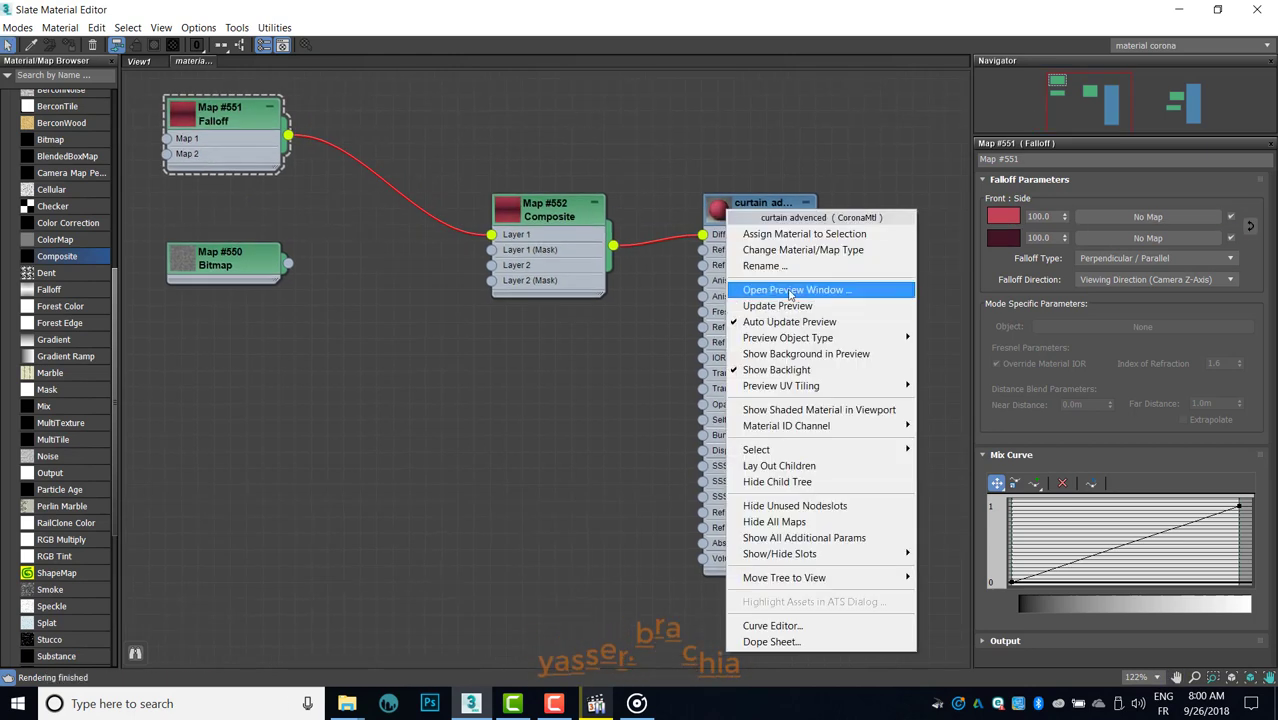
pyautogui.click(785, 286)
pyautogui.moveTo(790, 292)
pyautogui.mouseDown()
pyautogui.moveTo(686, 172)
pyautogui.moveTo(735, 89)
pyautogui.mouseUp()
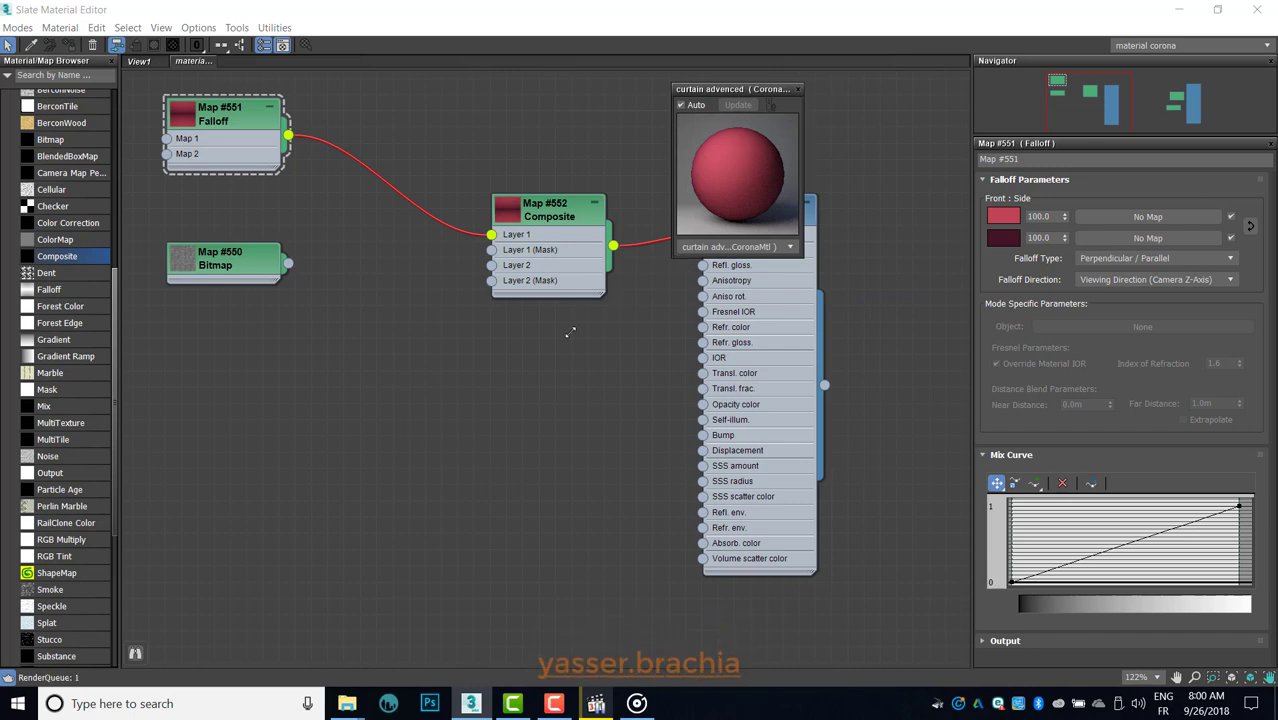
pyautogui.moveTo(570, 332); pyautogui.dragTo(431, 500)
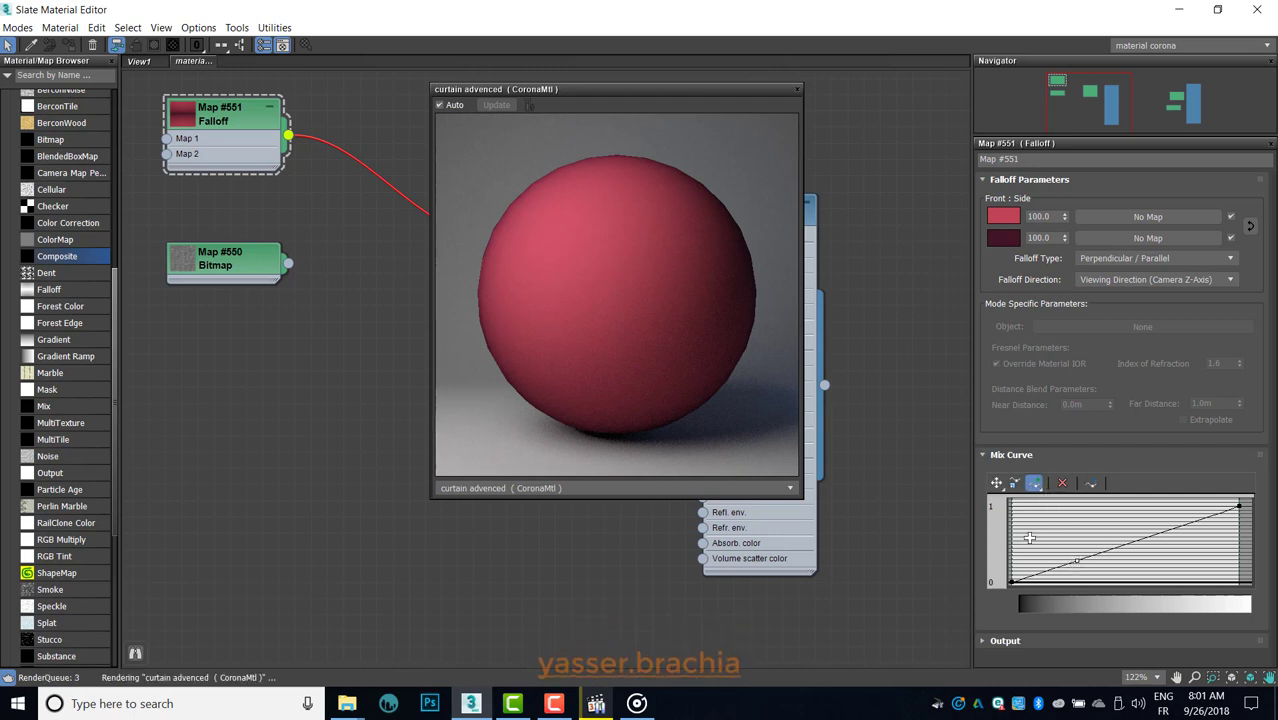
# Step: Pull the mix curve's middle point to the bottom and add a raised point after it
pyautogui.rightClick(1076, 561)
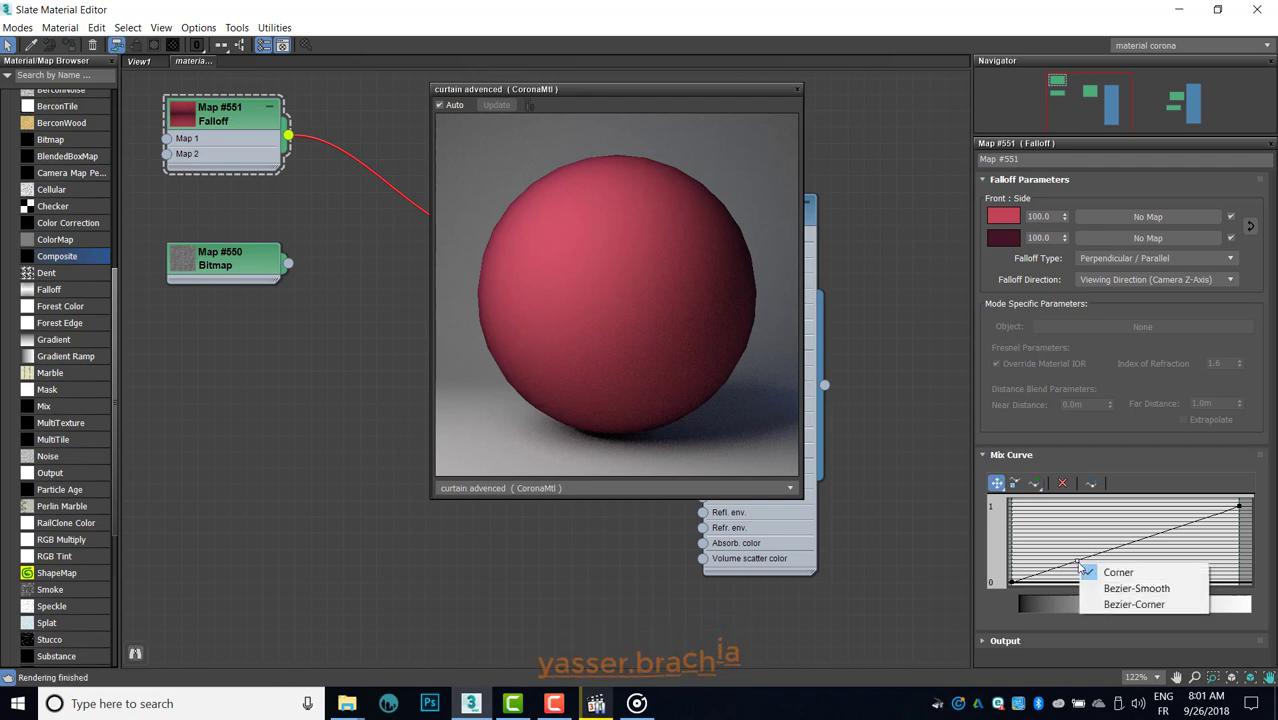
pyautogui.click(1077, 561)
pyautogui.moveTo(1077, 563)
pyautogui.mouseDown()
pyautogui.moveTo(1011, 570)
pyautogui.moveTo(1012, 540)
pyautogui.mouseUp()
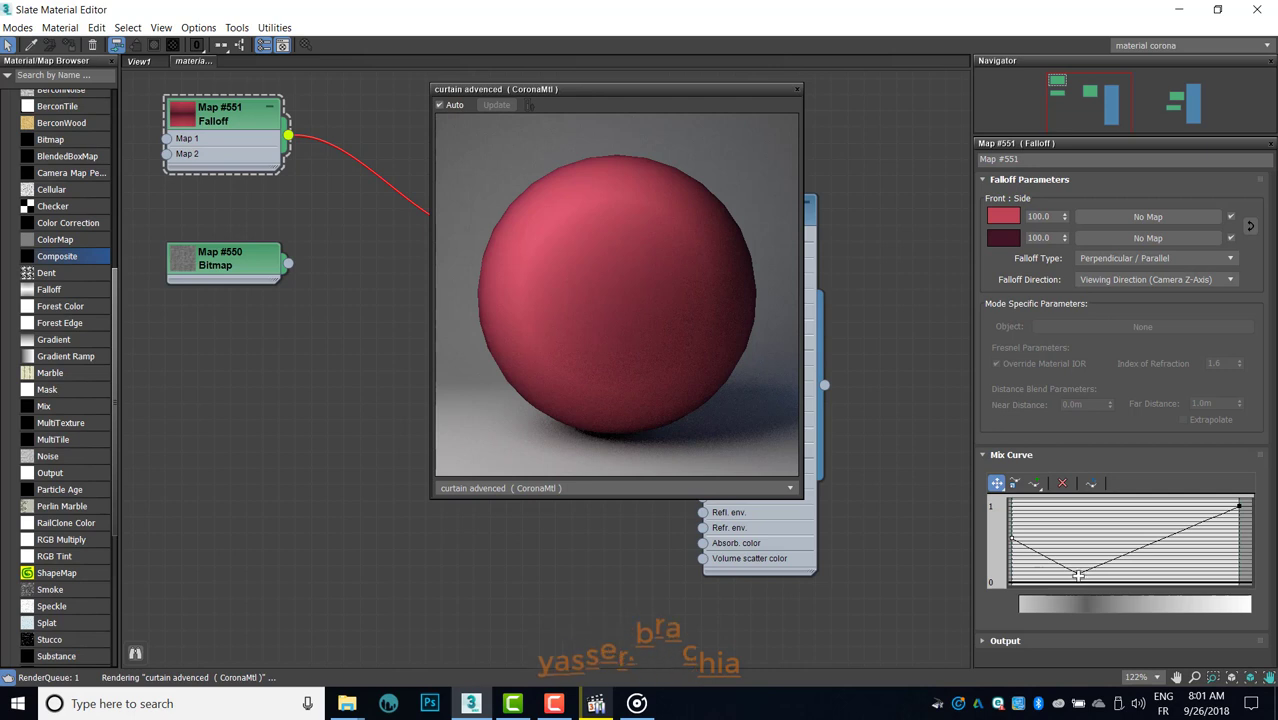
pyautogui.moveTo(1077, 573); pyautogui.dragTo(1060, 577)
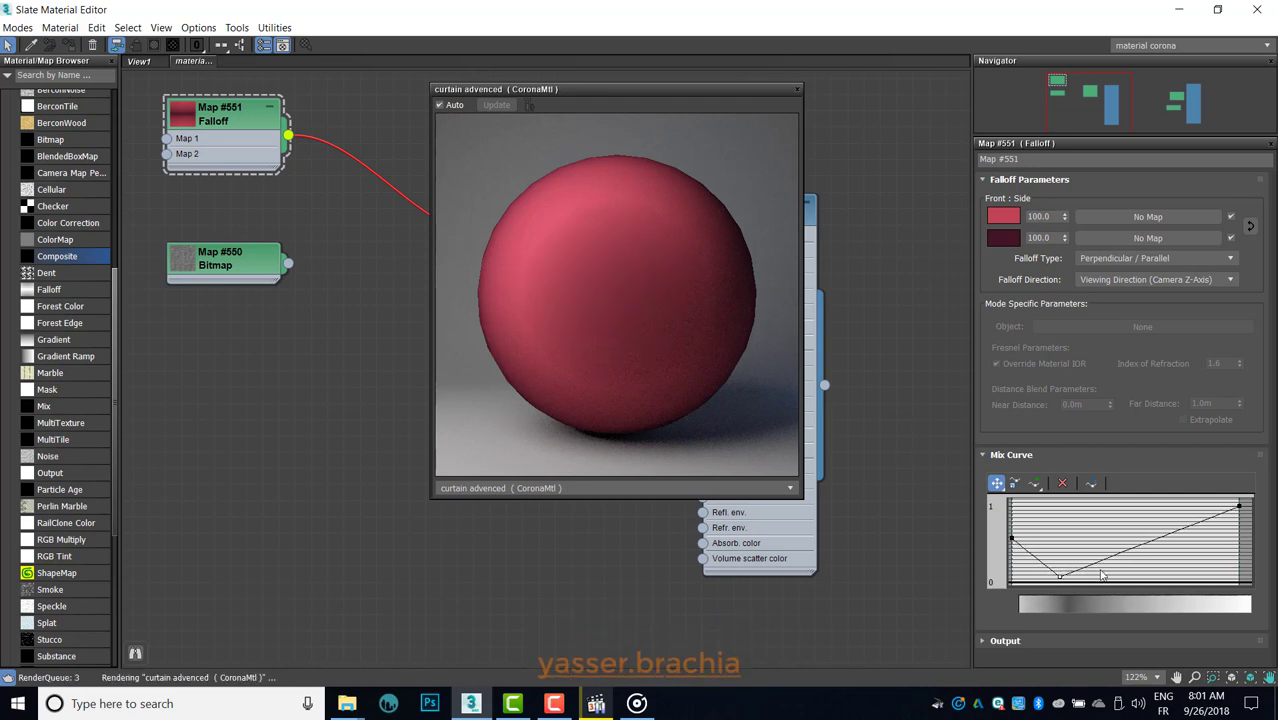
pyautogui.click(1016, 484)
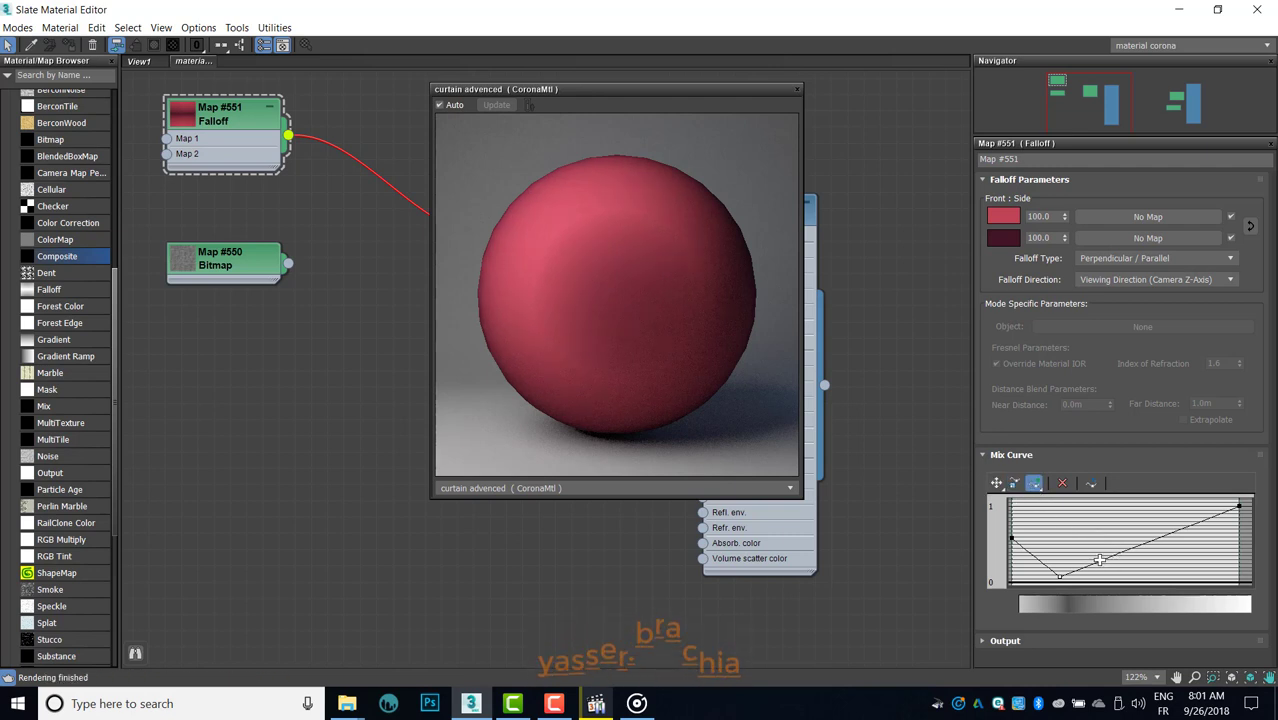
pyautogui.click(1097, 563)
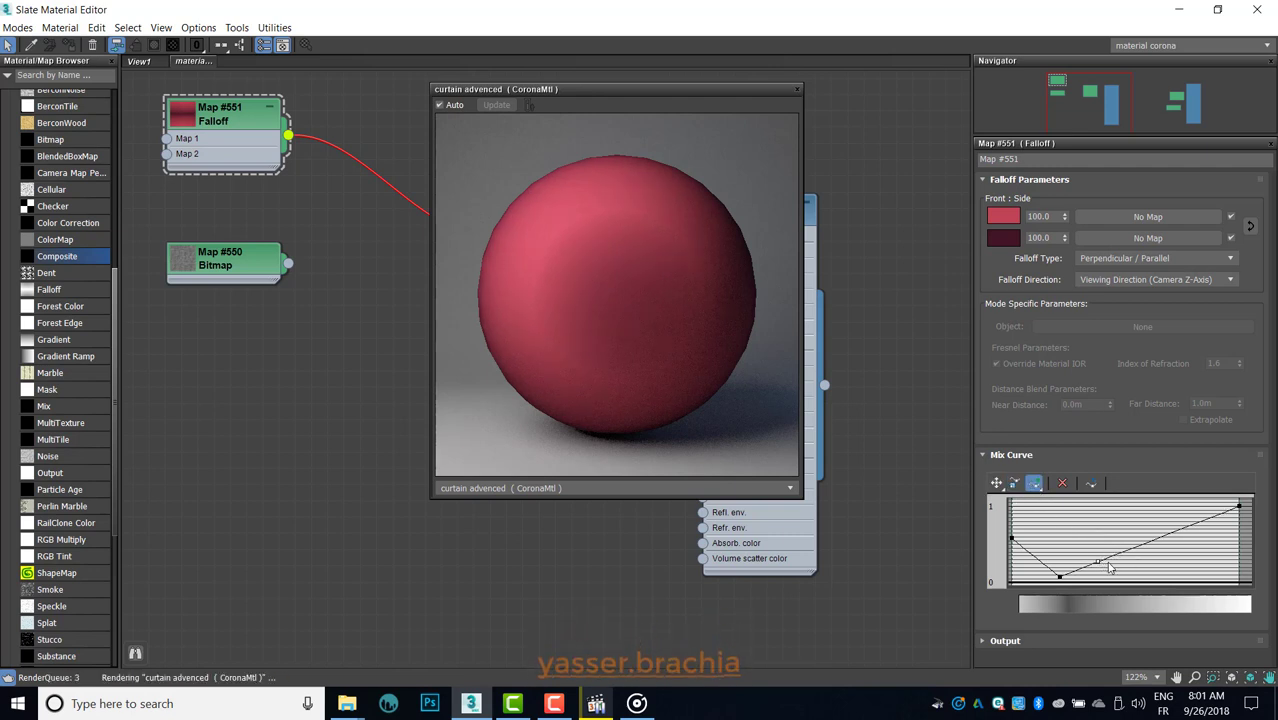
pyautogui.click(996, 484)
pyautogui.moveTo(1097, 563); pyautogui.dragTo(1087, 530)
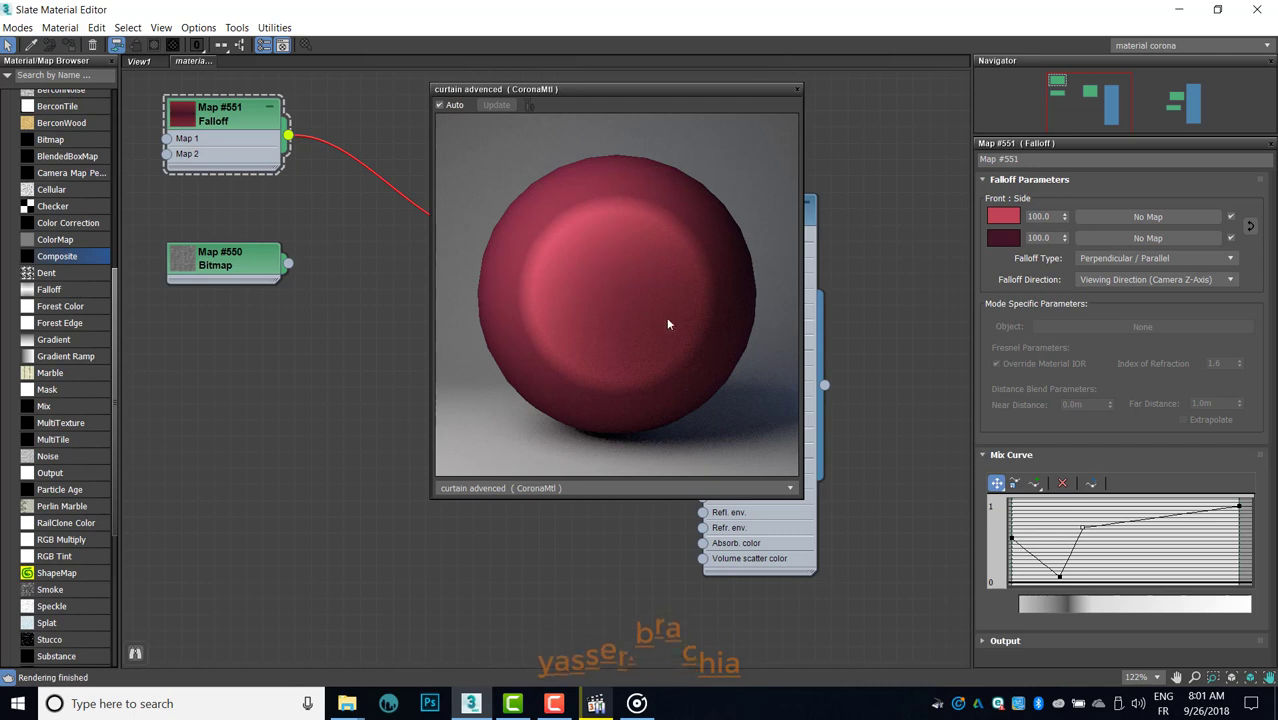
# Step: Make the bottom point Bezier and the upper point Bezier-Smooth, tuning their tangents
pyautogui.rightClick(1057, 577)
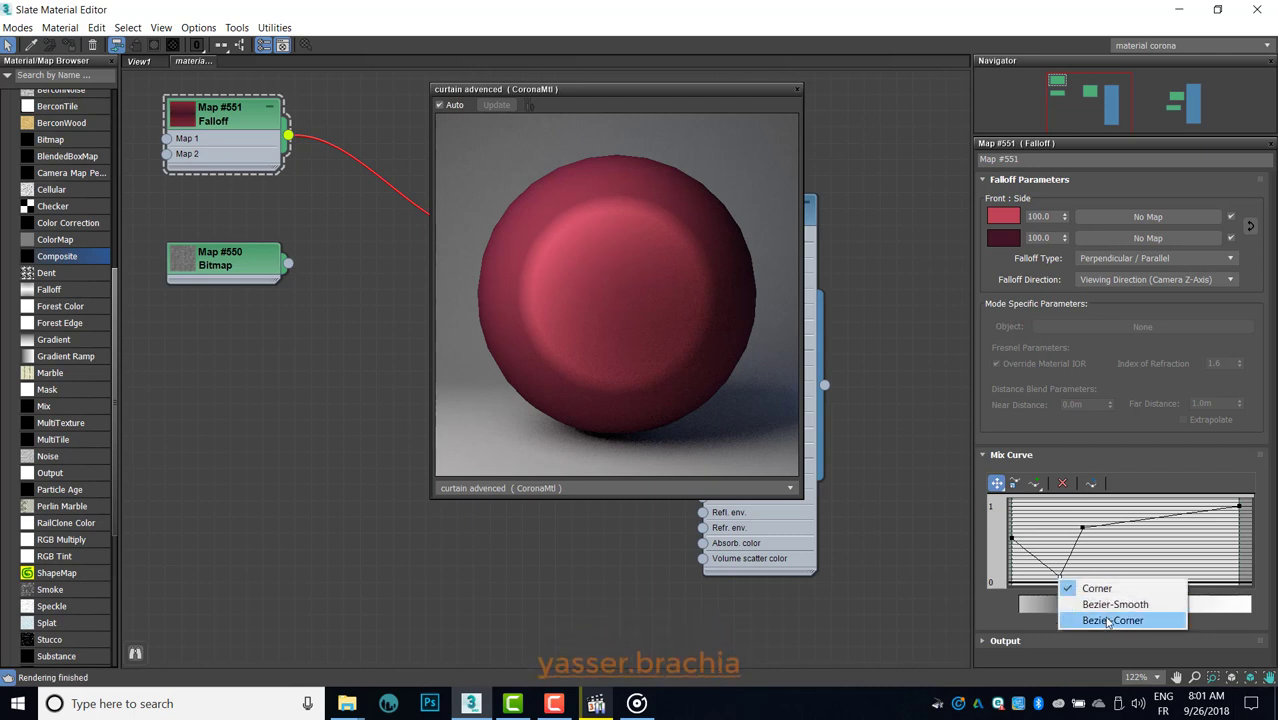
pyautogui.click(1108, 621)
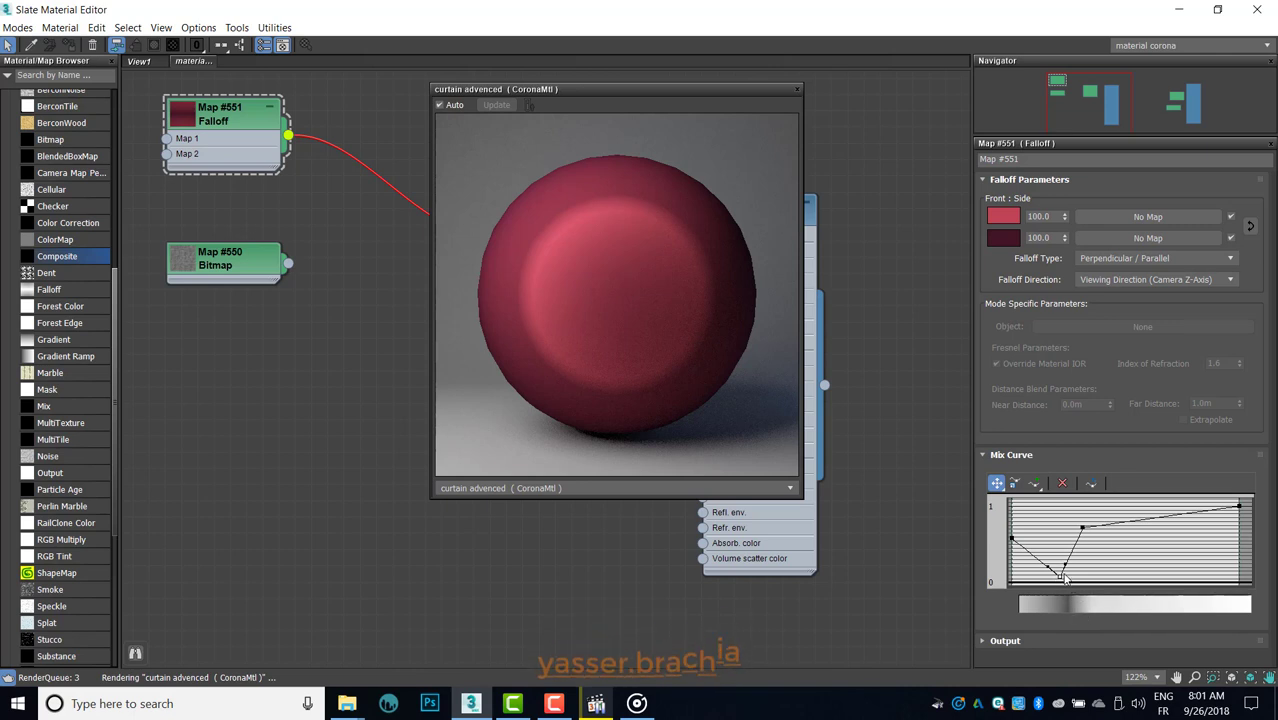
pyautogui.rightClick(1058, 572)
pyautogui.click(1095, 605)
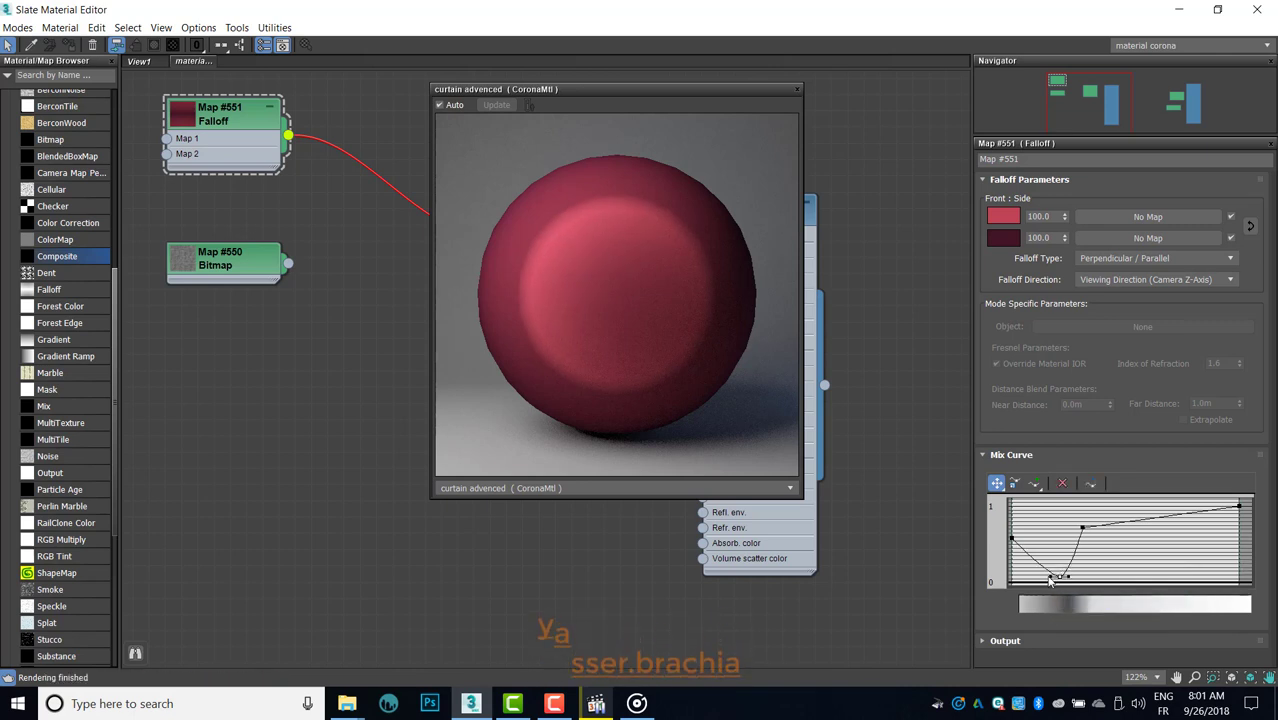
pyautogui.moveTo(1050, 579); pyautogui.dragTo(1038, 574)
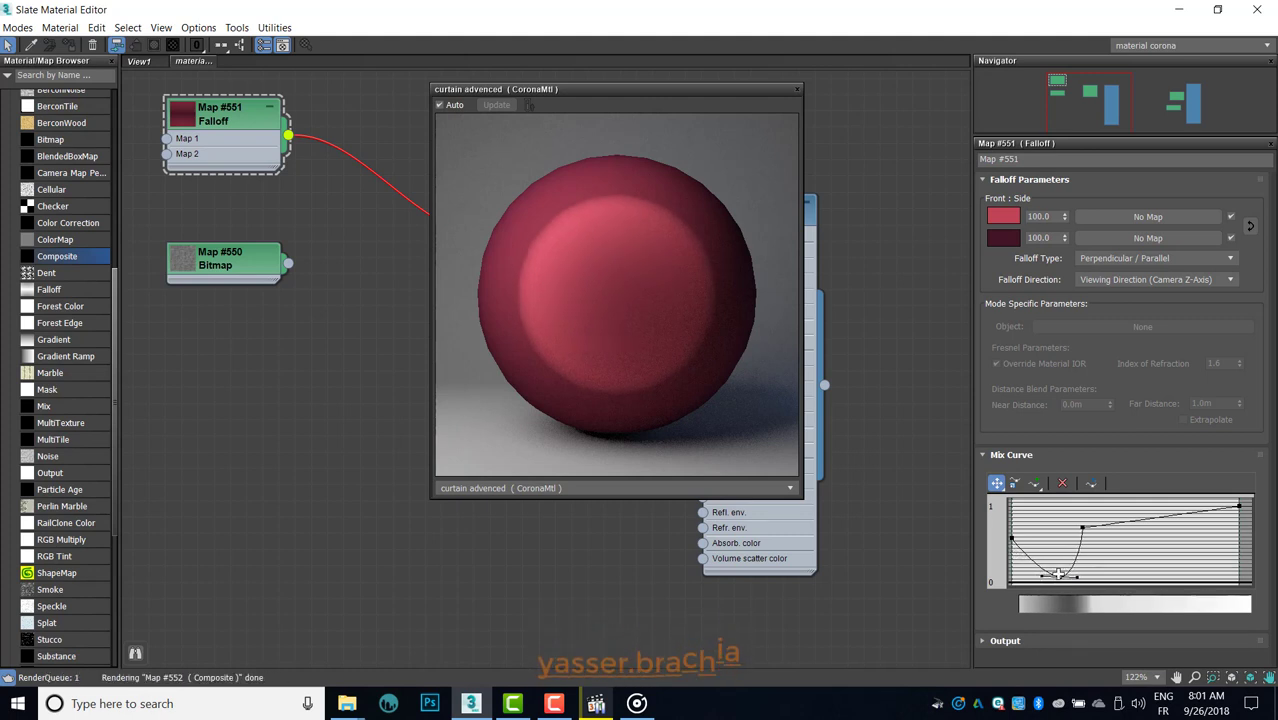
pyautogui.moveTo(1061, 579); pyautogui.dragTo(1054, 576)
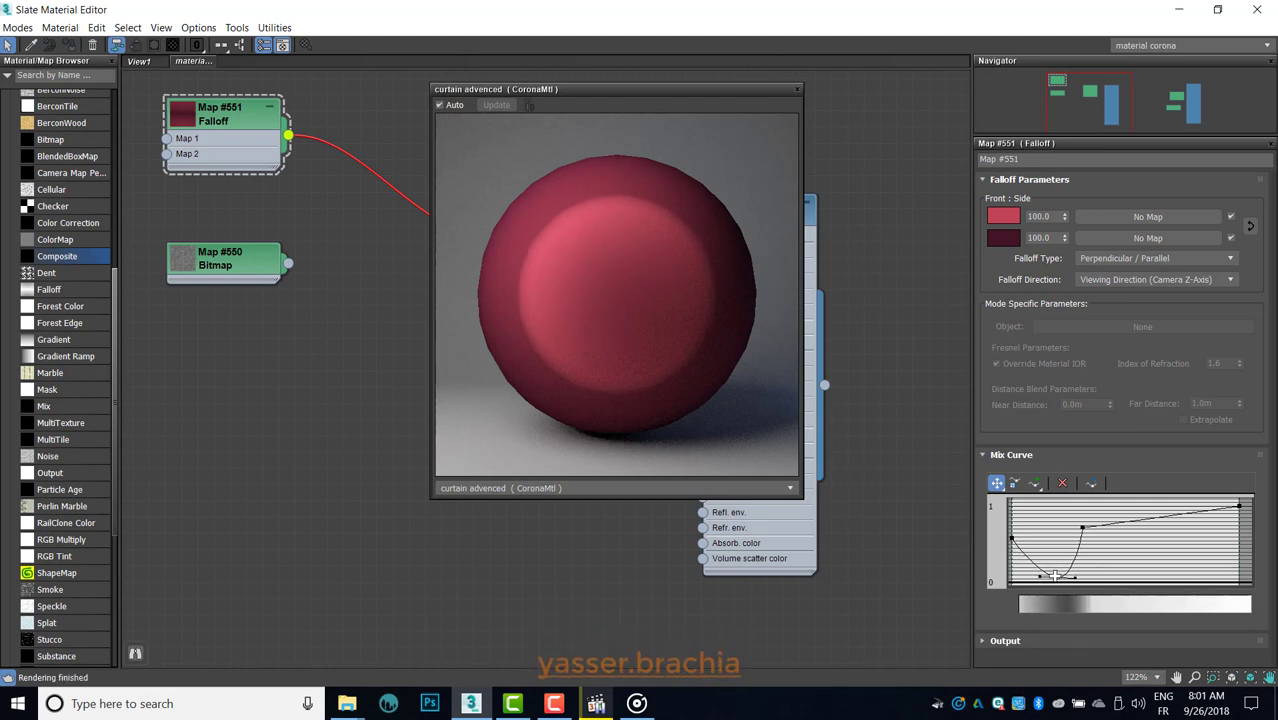
pyautogui.rightClick(1084, 525)
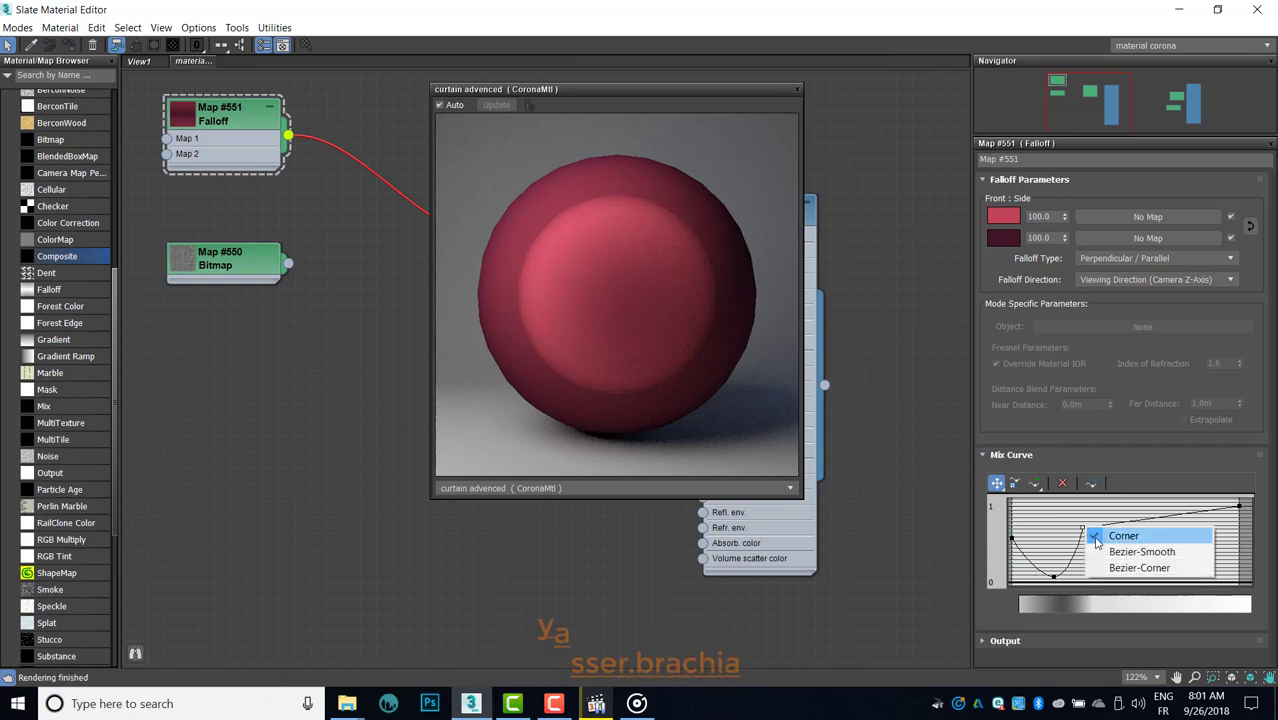
pyautogui.click(1123, 553)
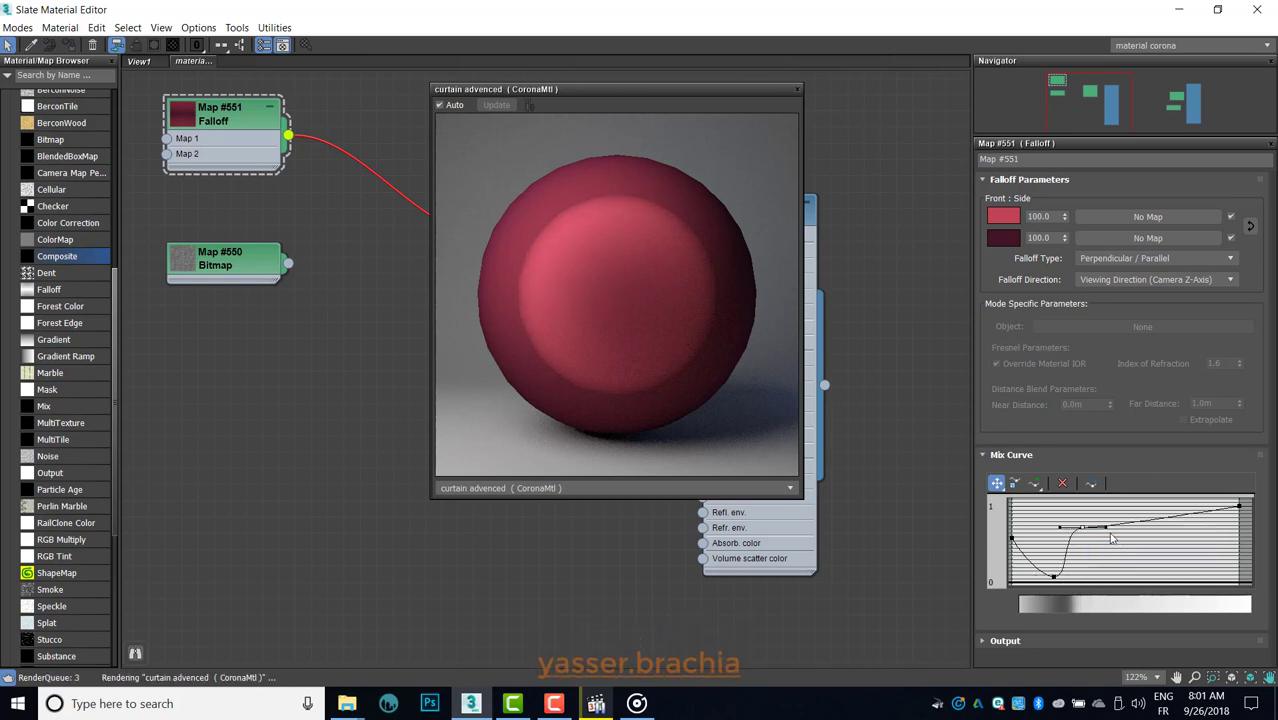
pyautogui.moveTo(1105, 527); pyautogui.dragTo(1104, 515)
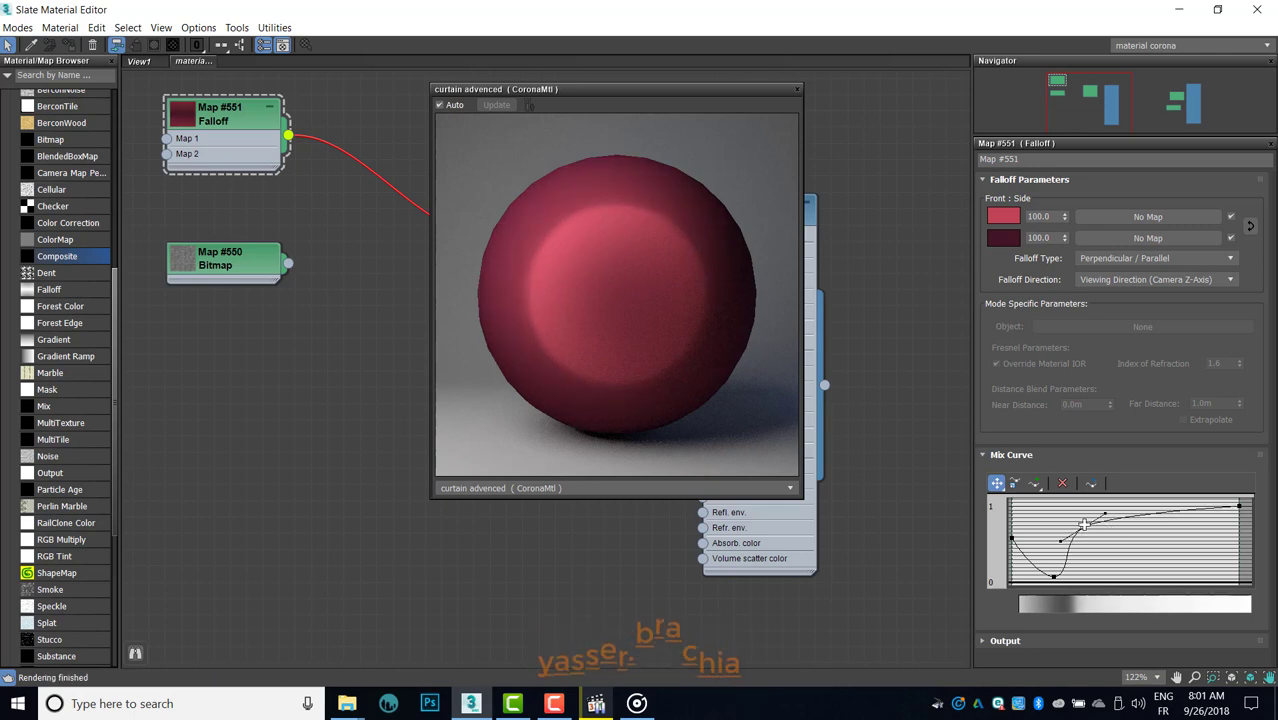
pyautogui.moveTo(1081, 535); pyautogui.dragTo(1074, 524)
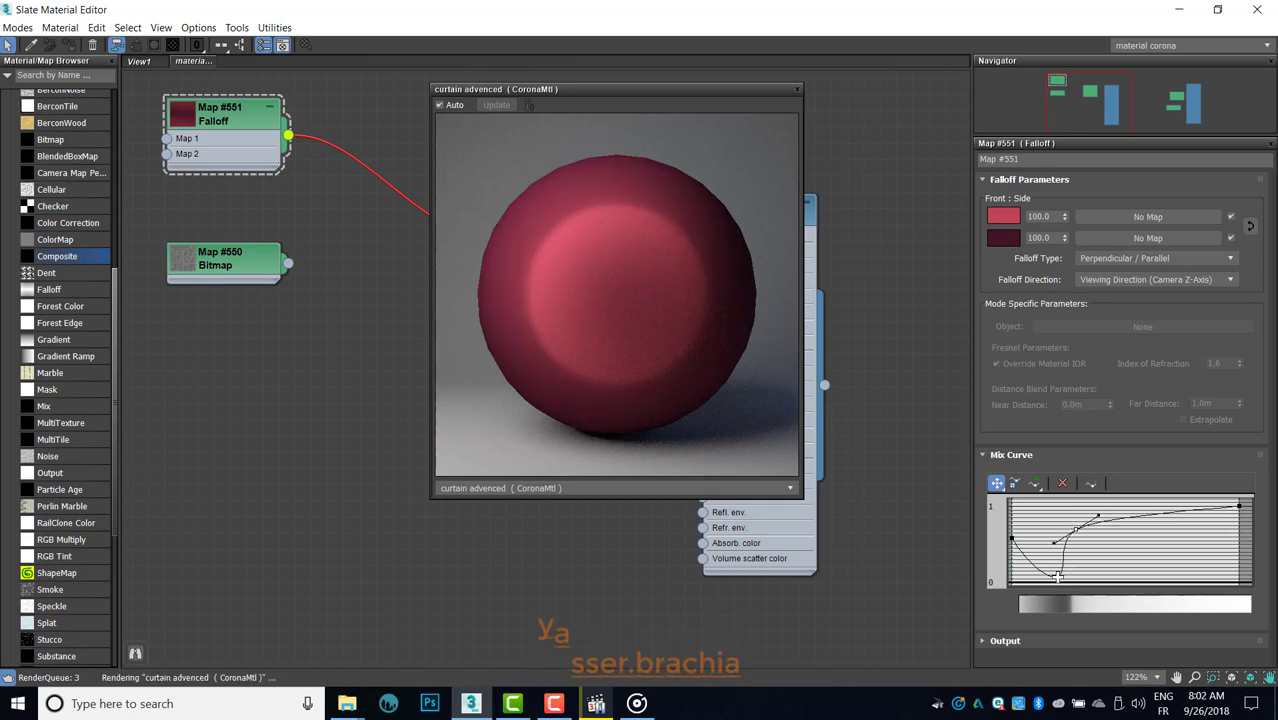
pyautogui.moveTo(1057, 577); pyautogui.dragTo(1042, 575)
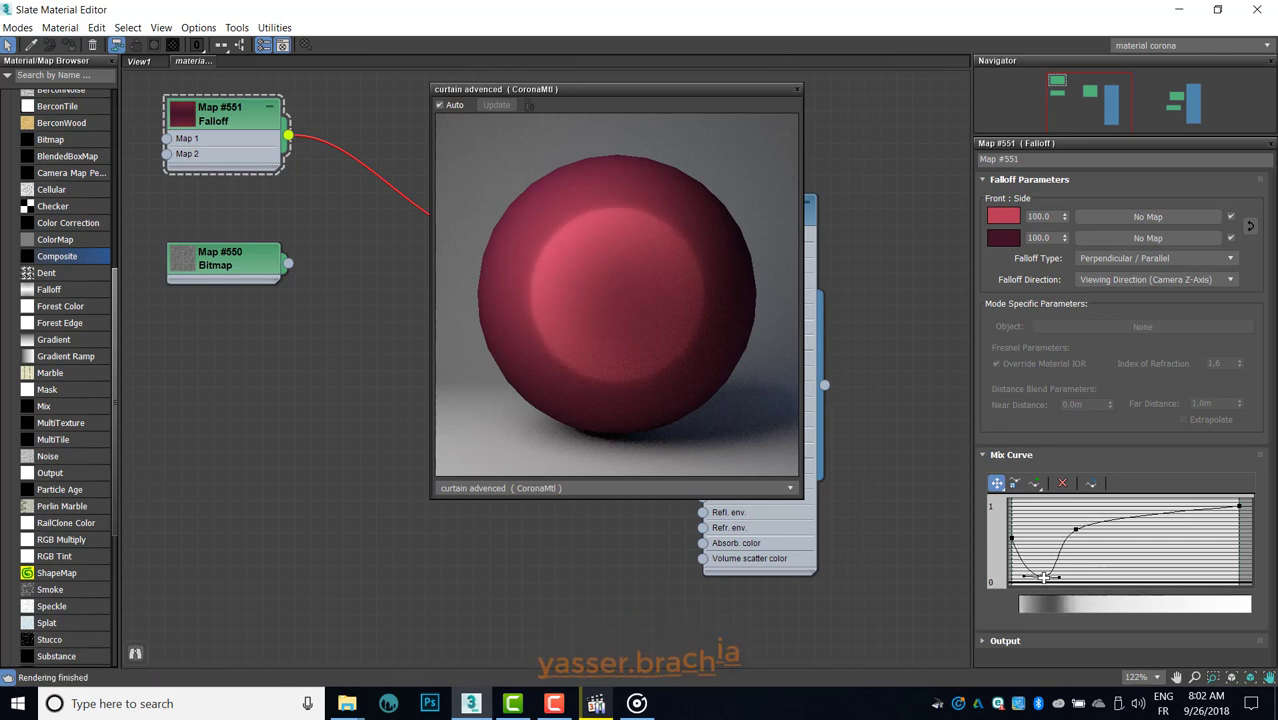
# Step: Make the first point Bezier-Corner with a dip near the start, then dock the preview
pyautogui.click(1077, 530)
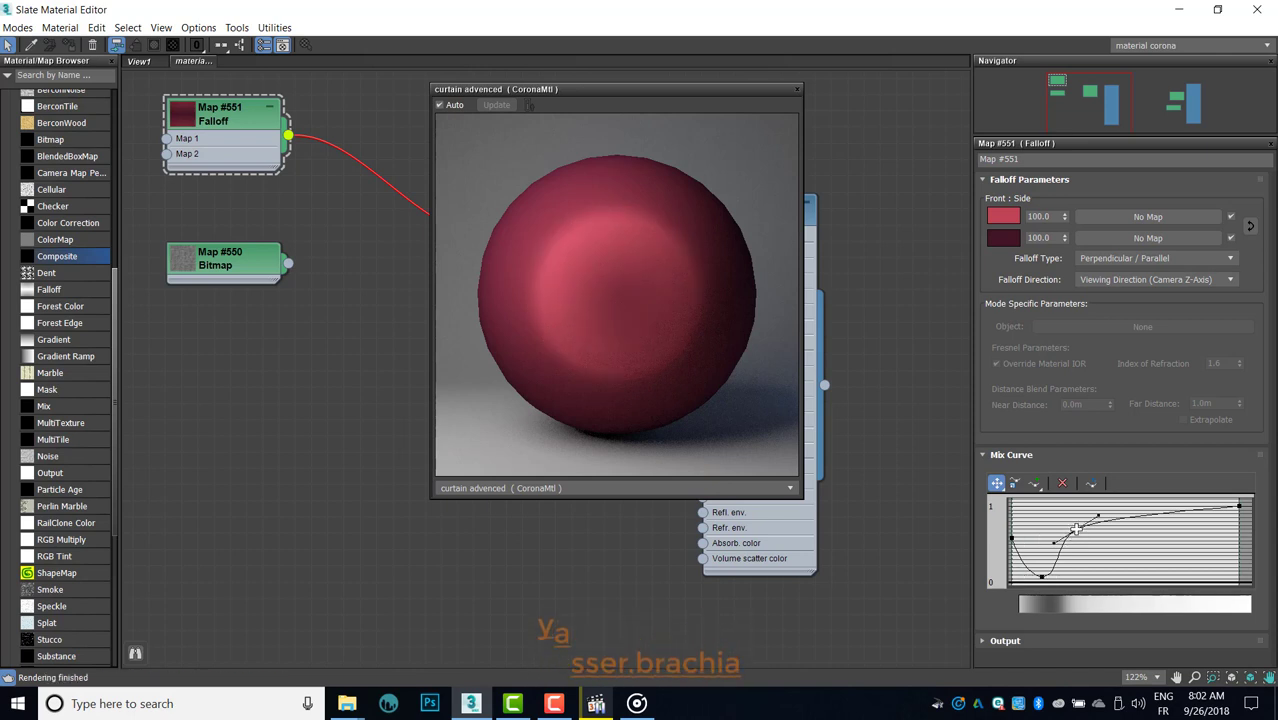
pyautogui.moveTo(1077, 528); pyautogui.dragTo(1072, 524)
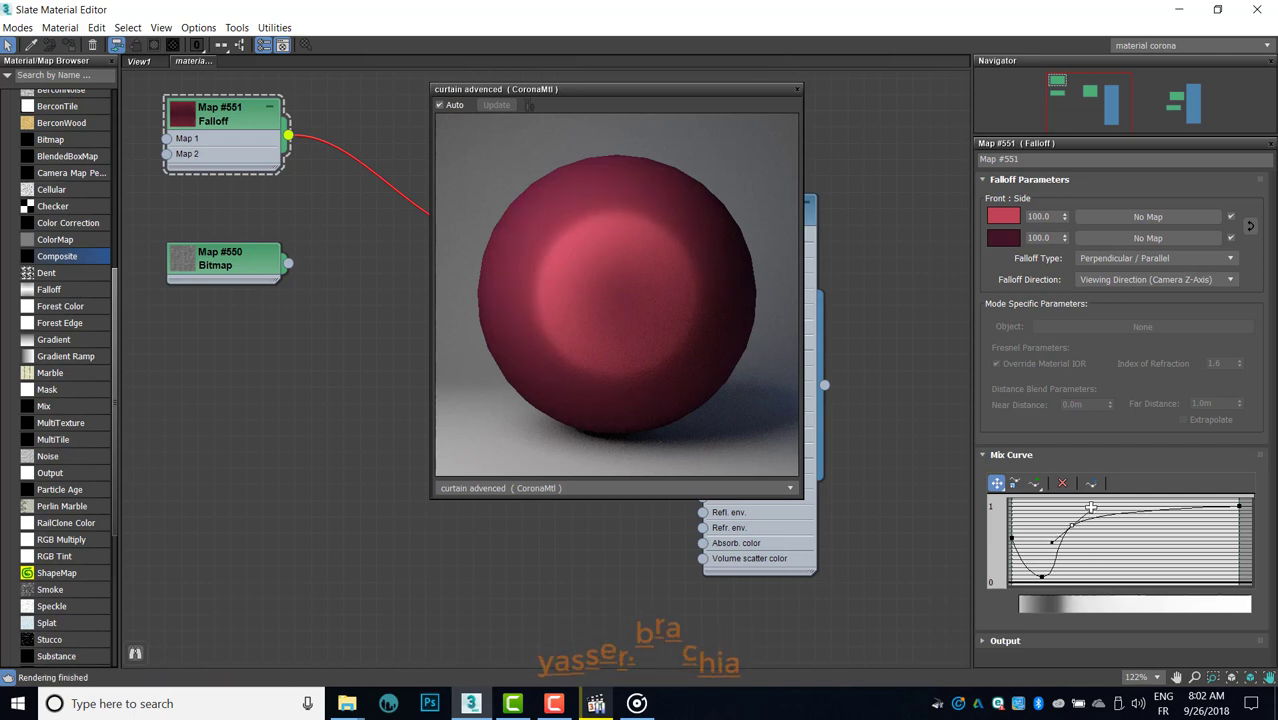
pyautogui.moveTo(1093, 512); pyautogui.dragTo(1091, 509)
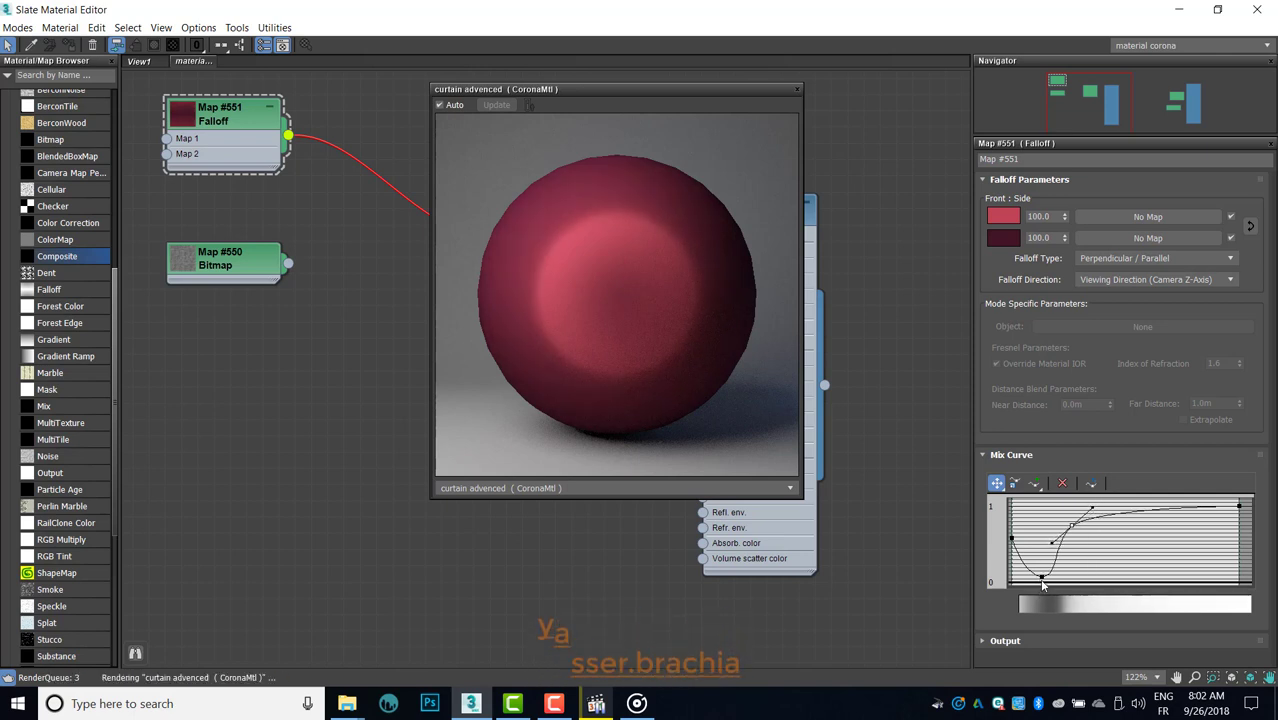
pyautogui.moveTo(1043, 585); pyautogui.dragTo(1042, 575)
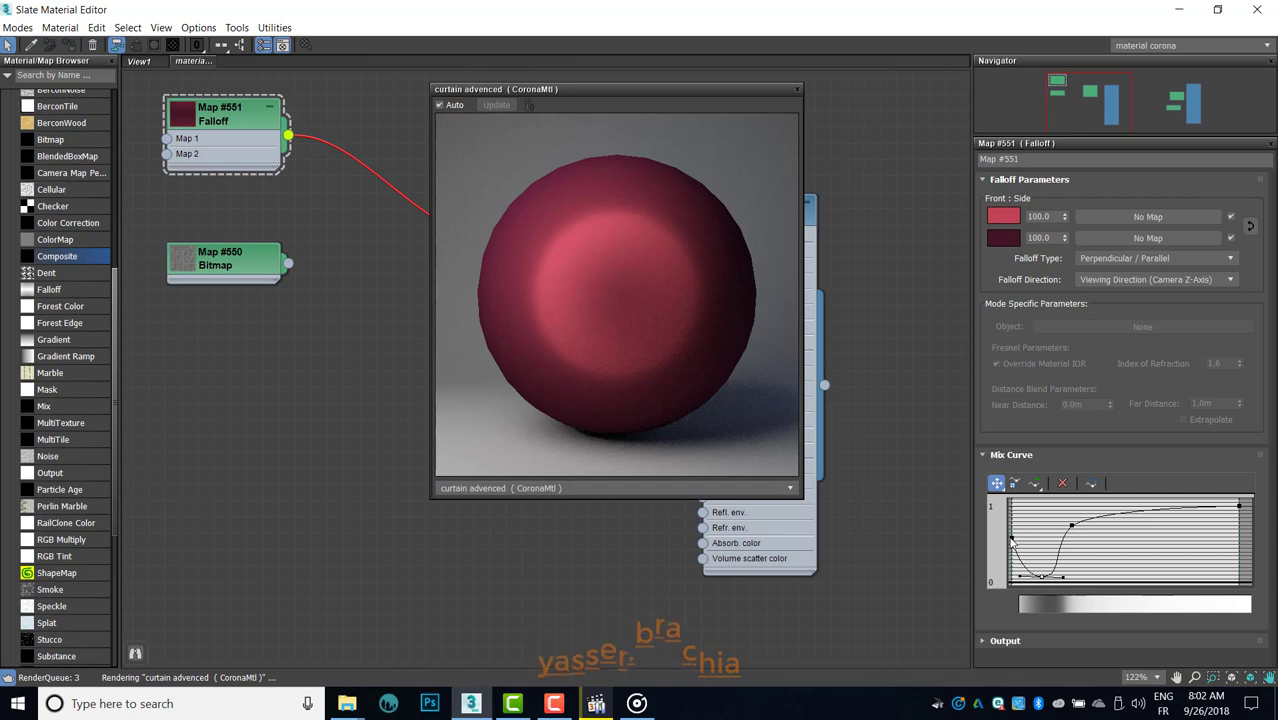
pyautogui.rightClick(1012, 533)
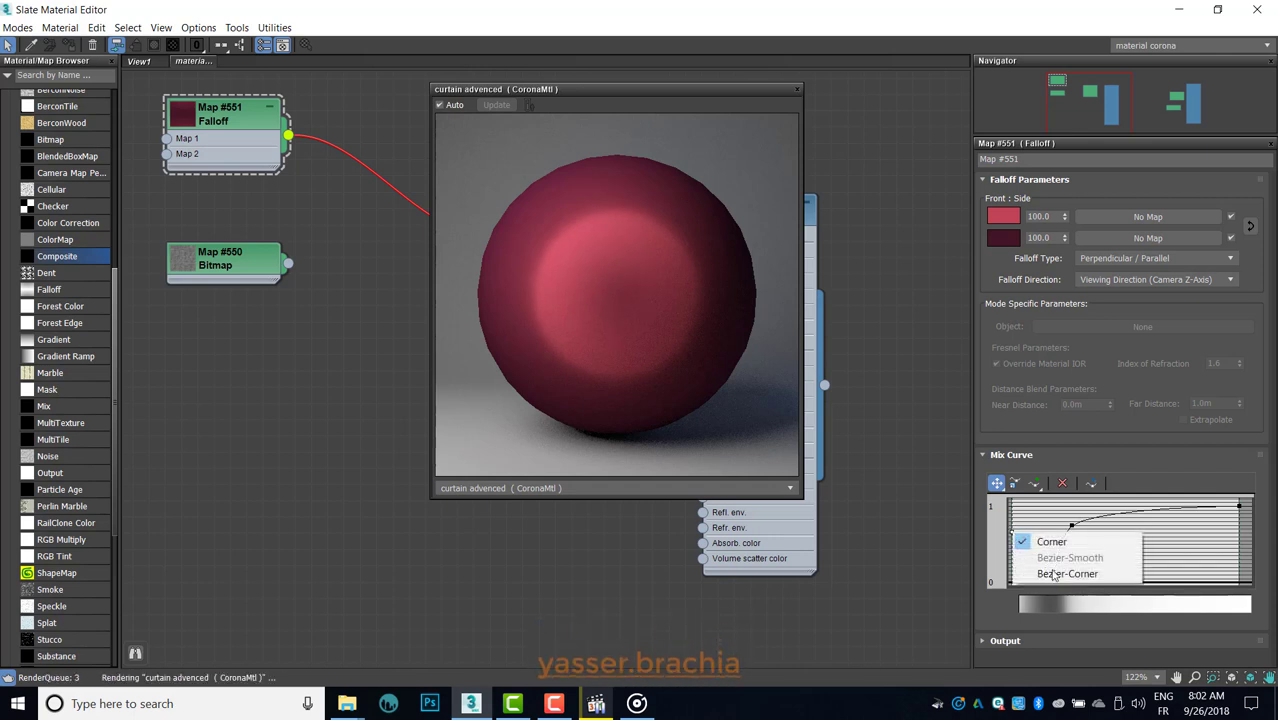
pyautogui.click(1053, 574)
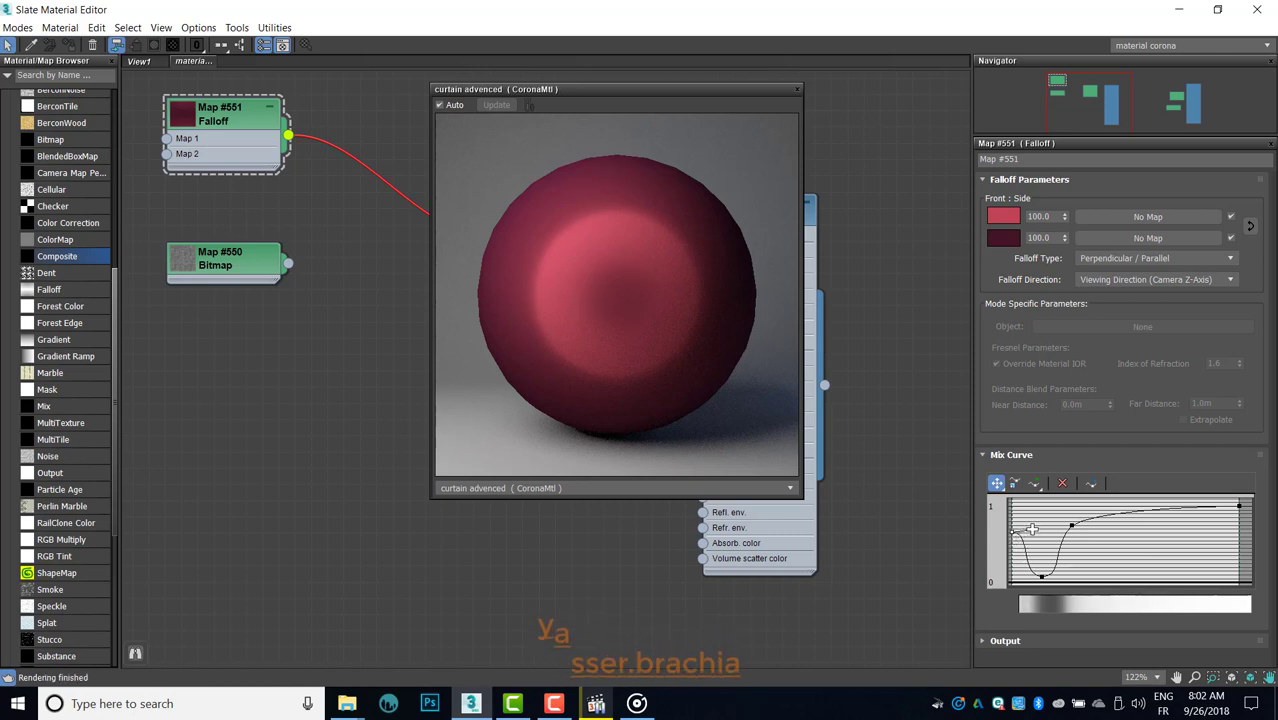
pyautogui.moveTo(1032, 530); pyautogui.dragTo(1031, 528)
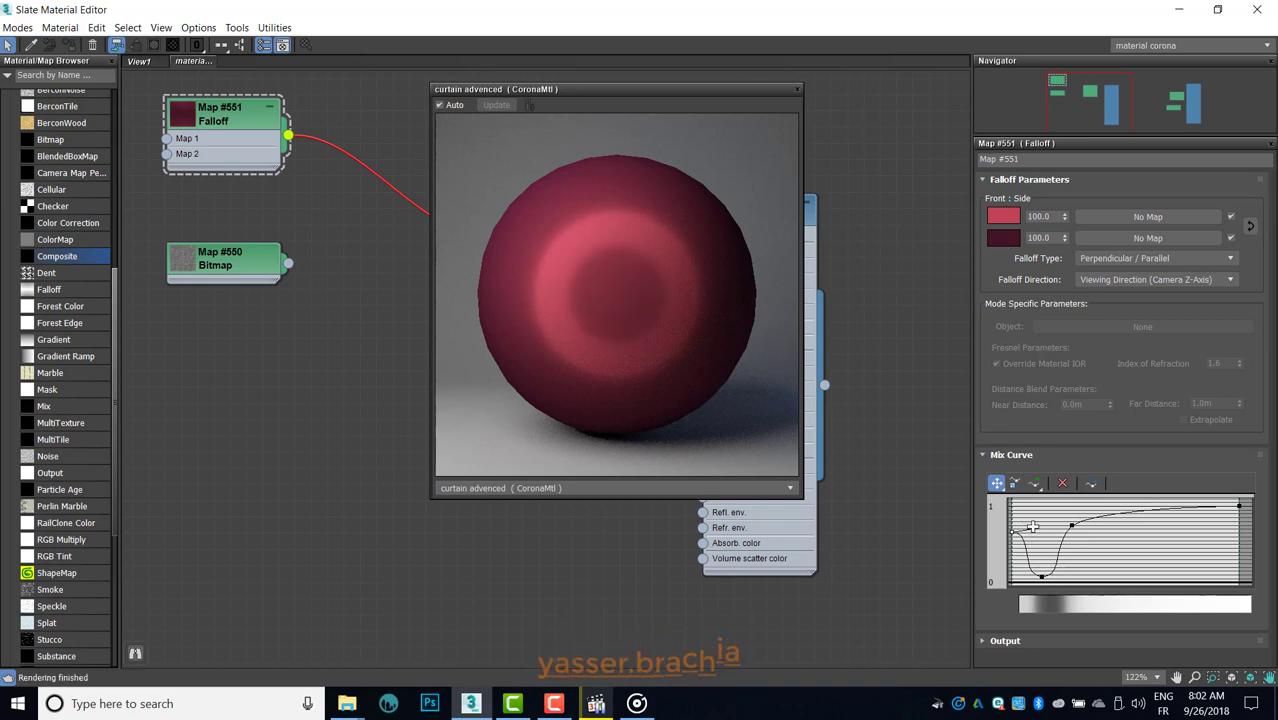
pyautogui.moveTo(1033, 527); pyautogui.dragTo(1033, 530)
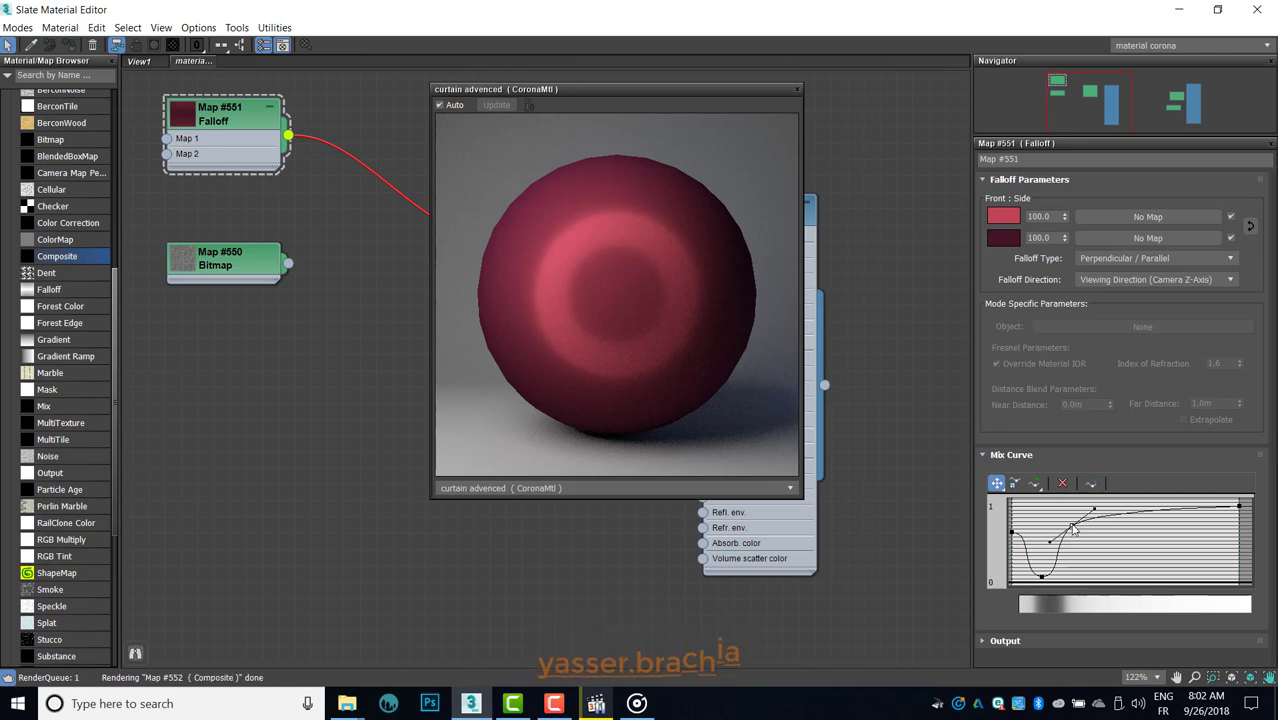
pyautogui.moveTo(1073, 520); pyautogui.dragTo(1068, 517)
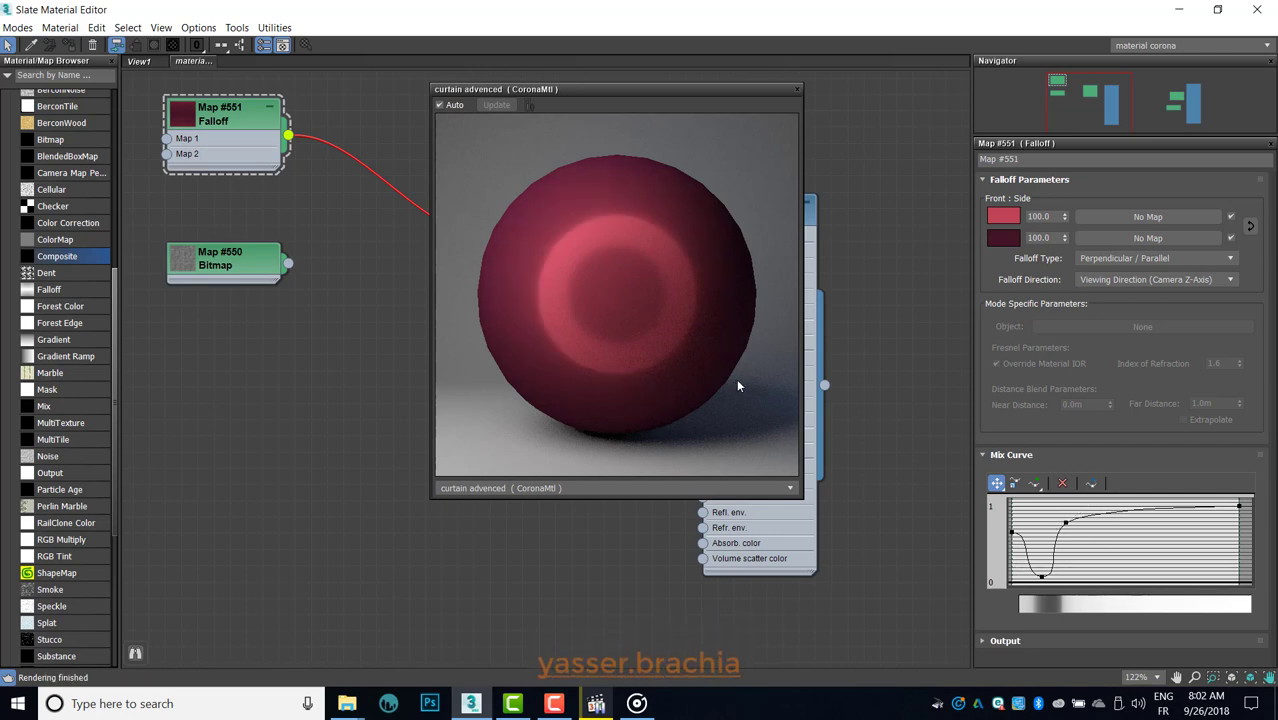
pyautogui.click(797, 90)
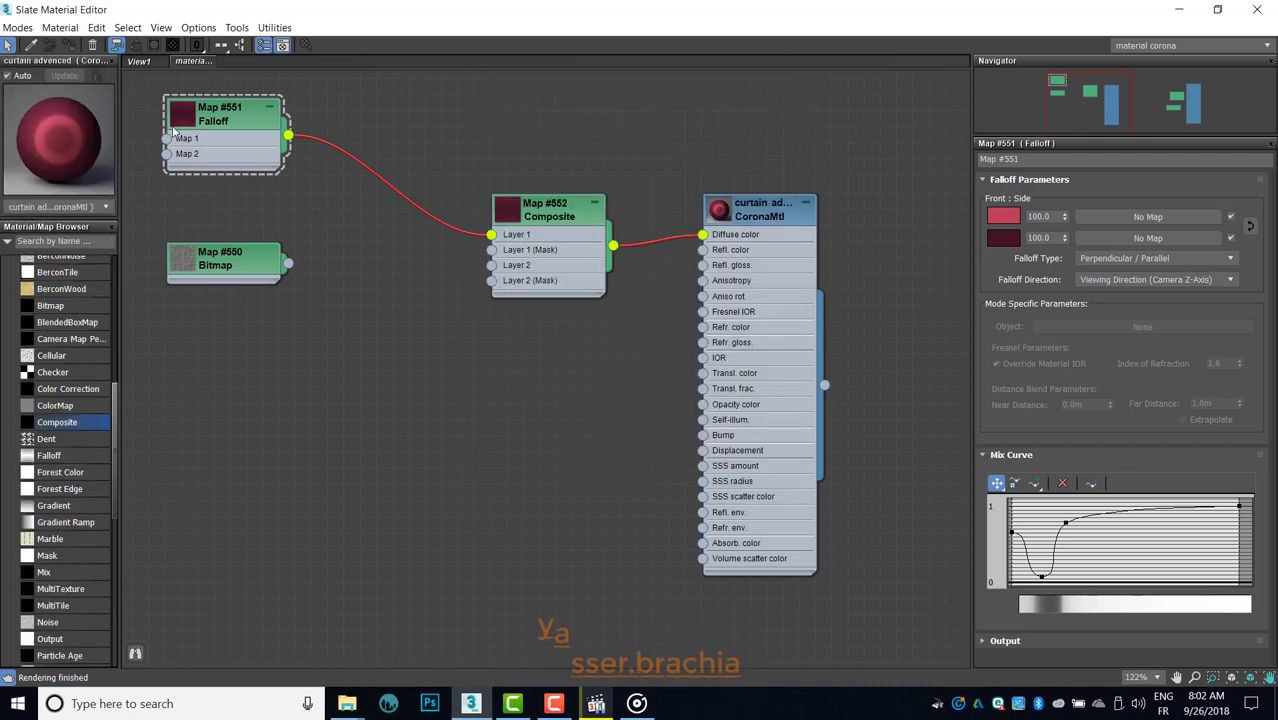
# Step: Replace the material preview with an enlarged preview of the Composite map
pyautogui.moveTo(60, 60); pyautogui.dragTo(485, 418)
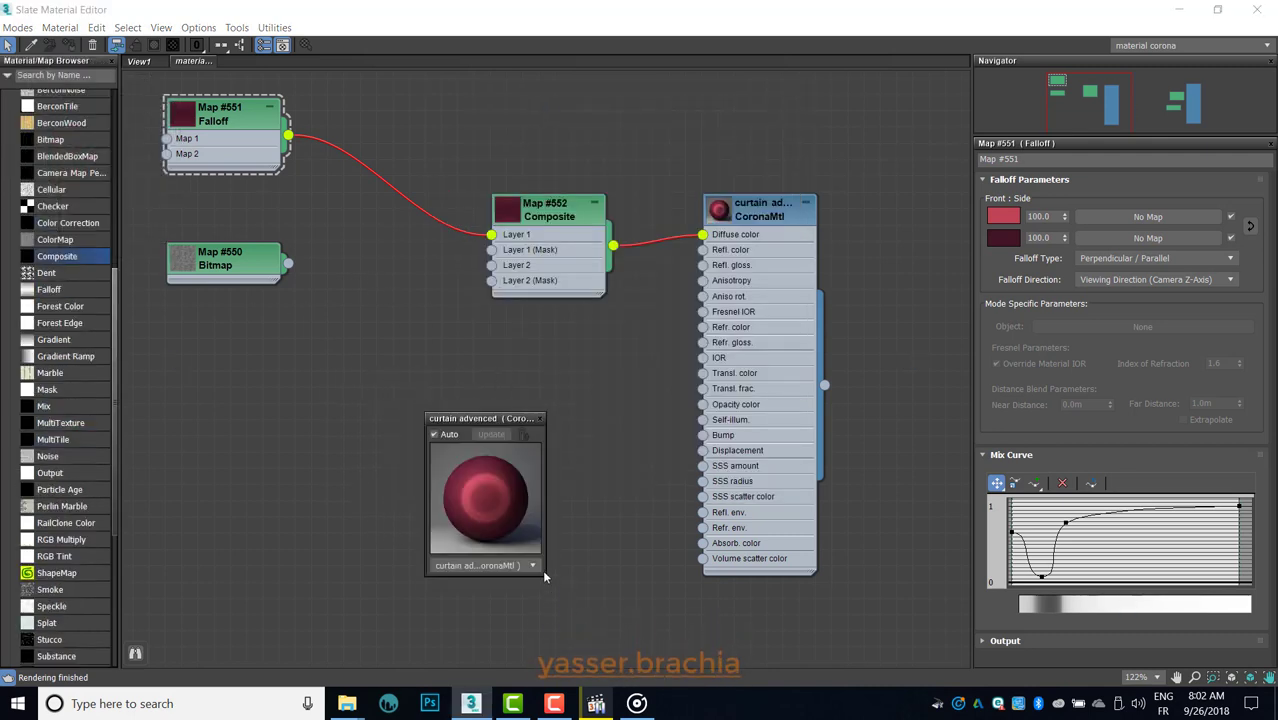
pyautogui.click(535, 417)
pyautogui.rightClick(559, 231)
pyautogui.click(590, 271)
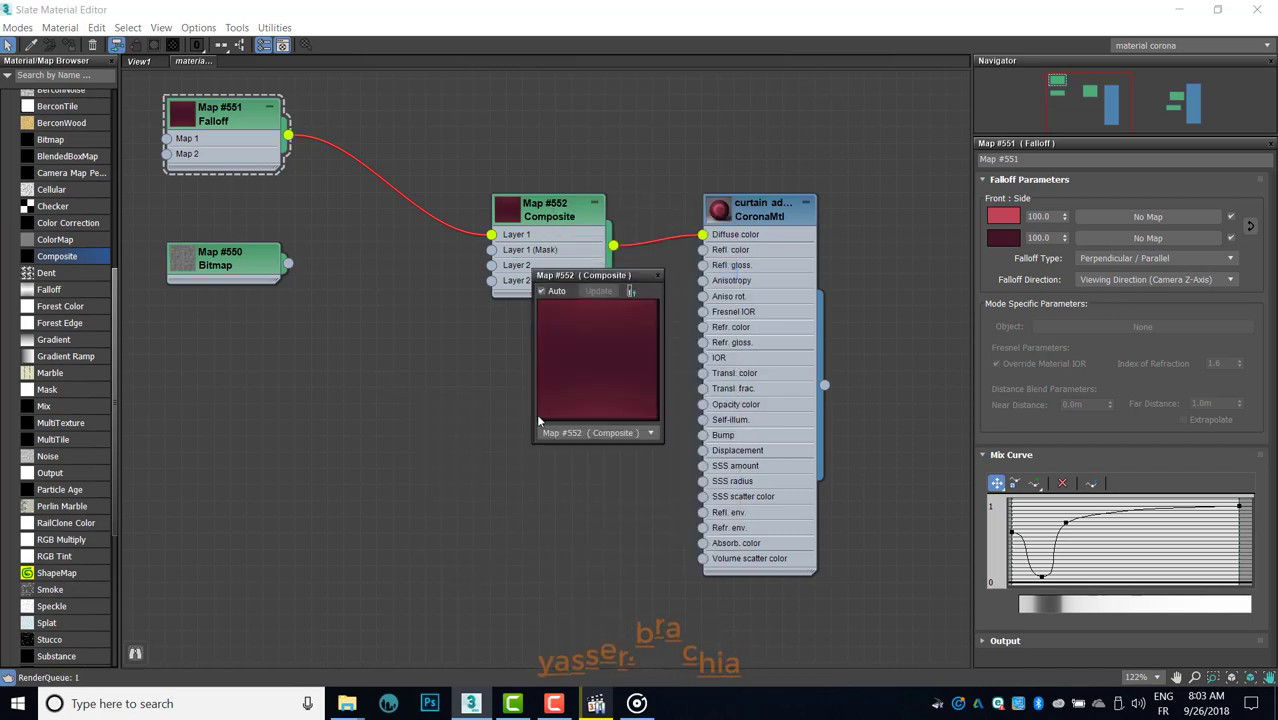
pyautogui.moveTo(532, 445); pyautogui.dragTo(378, 600)
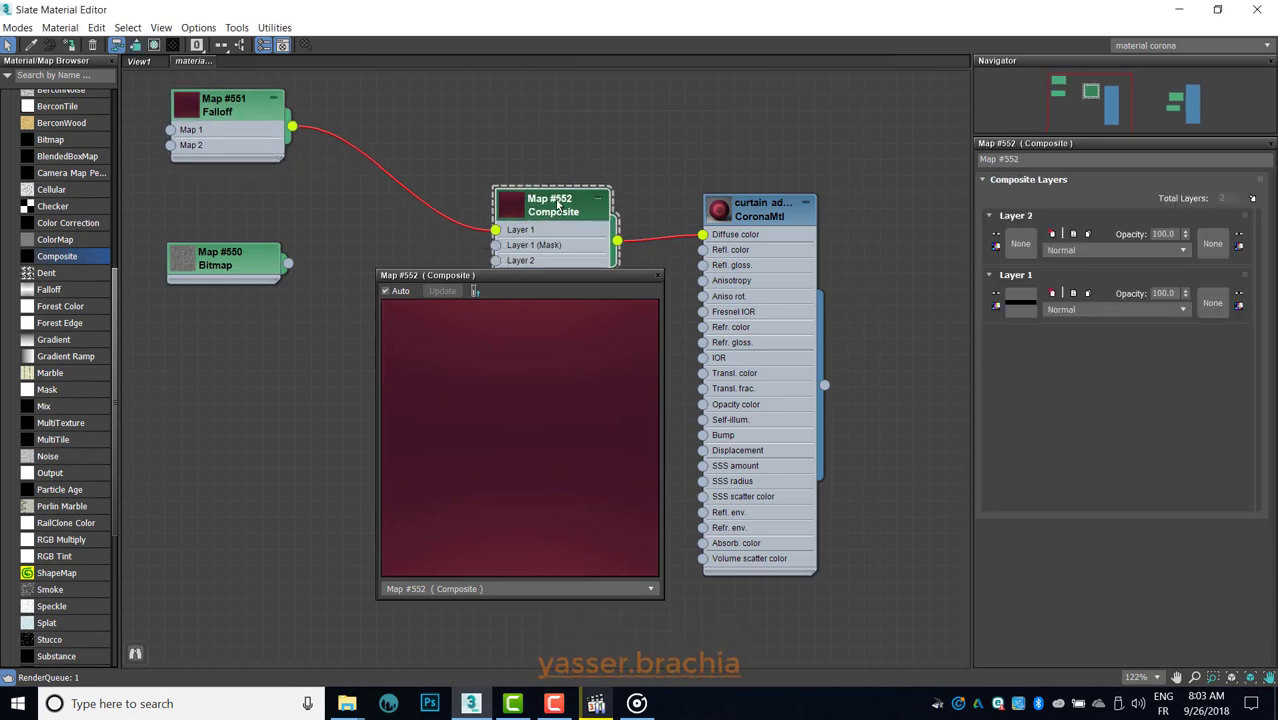
pyautogui.moveTo(550, 210); pyautogui.dragTo(519, 163)
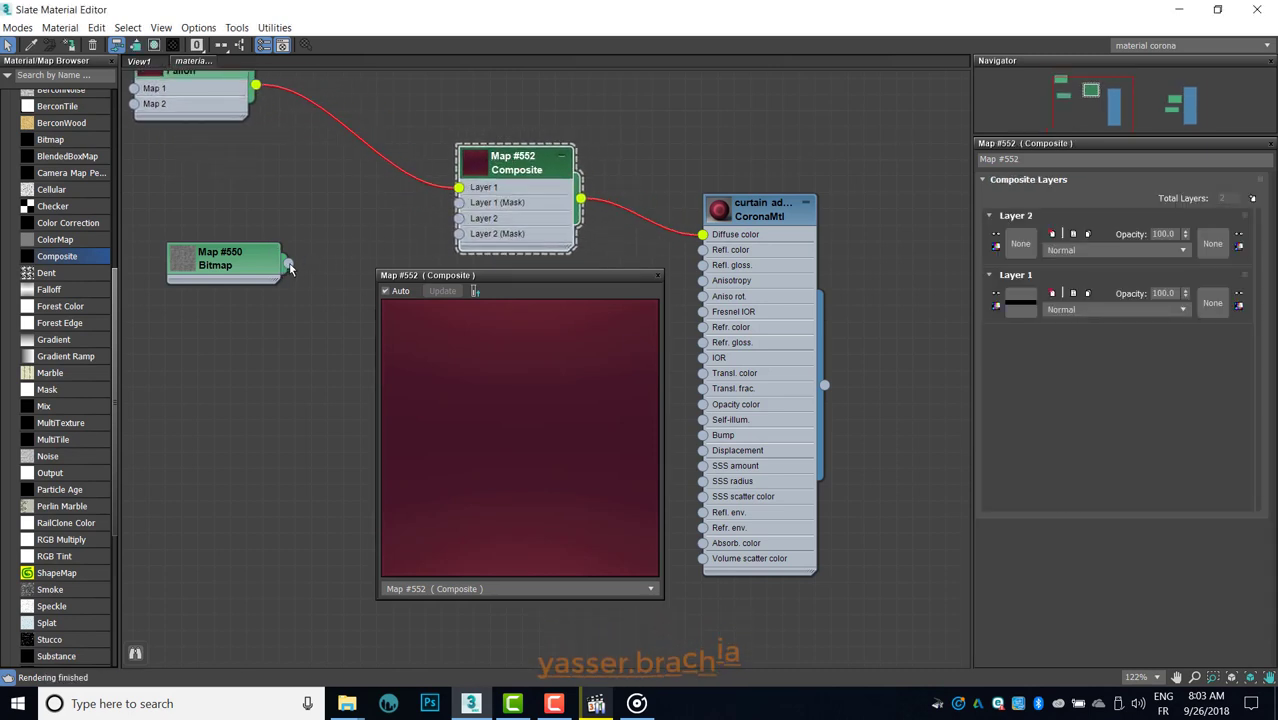
# Step: Wire Map #550 Bitmap into Layer 2, blending Soft Light at 50% opacity
pyautogui.moveTo(224, 258); pyautogui.dragTo(273, 225)
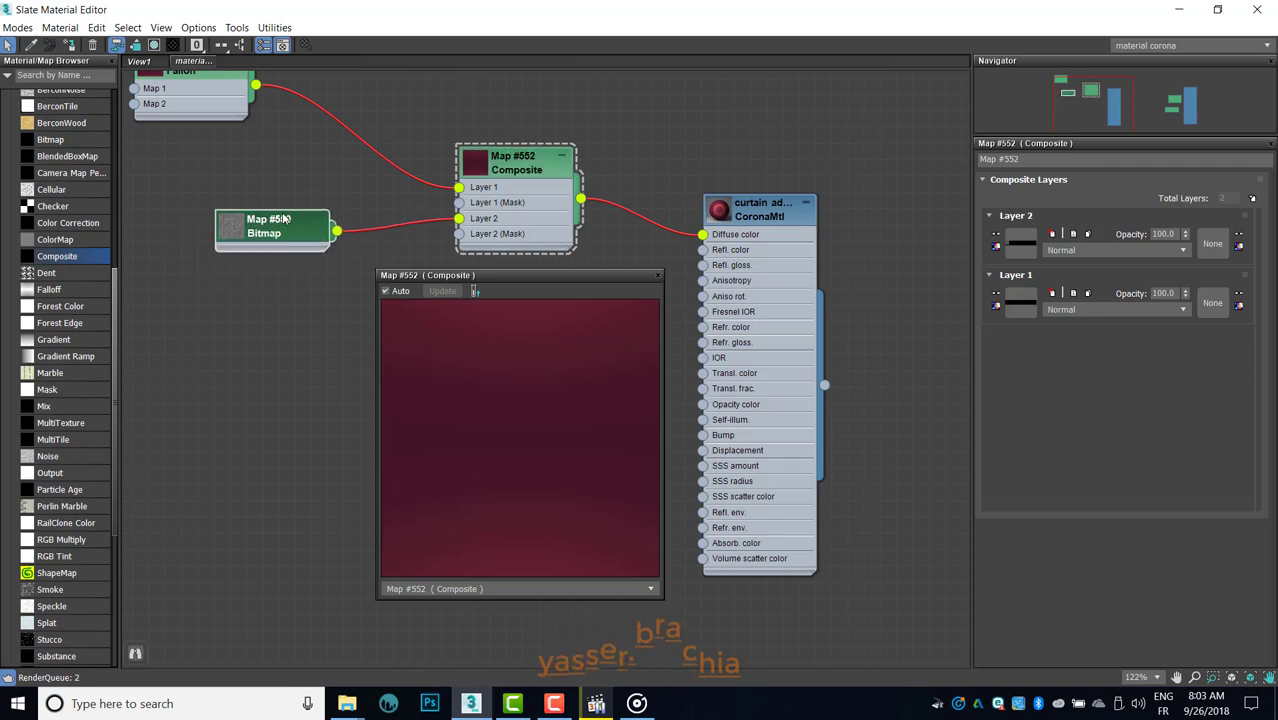
pyautogui.click(1100, 250)
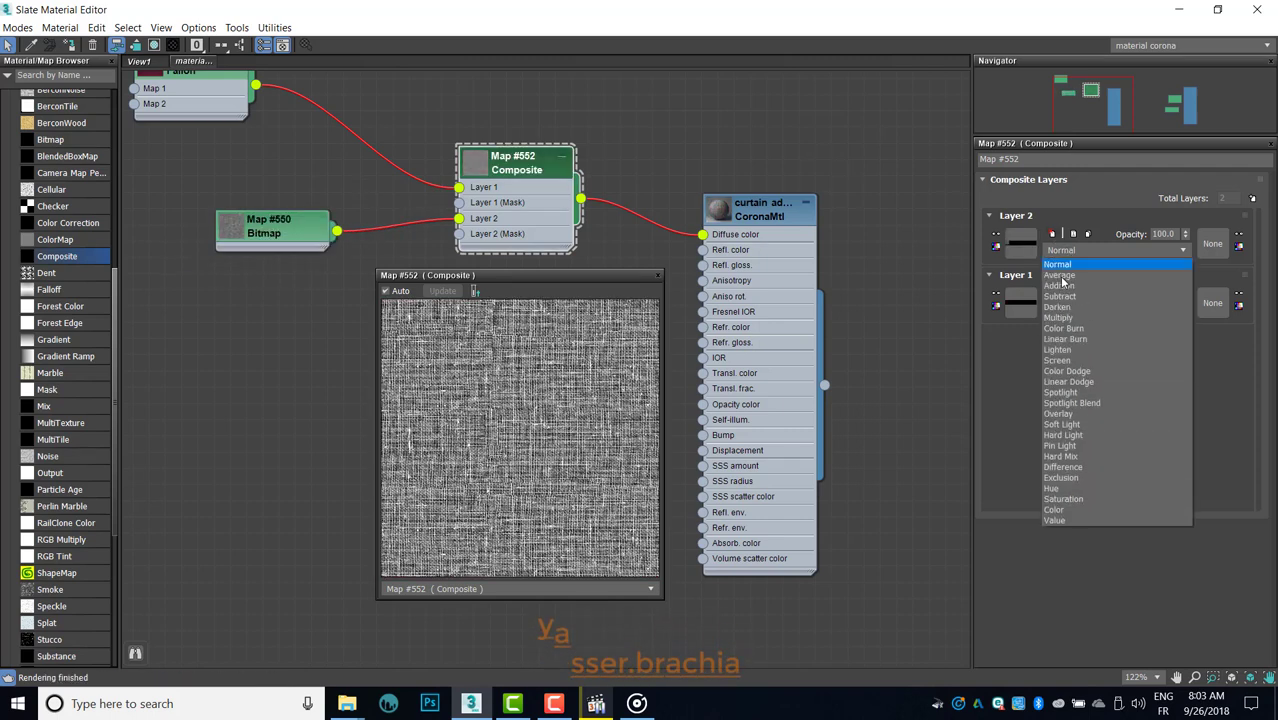
pyautogui.click(1065, 422)
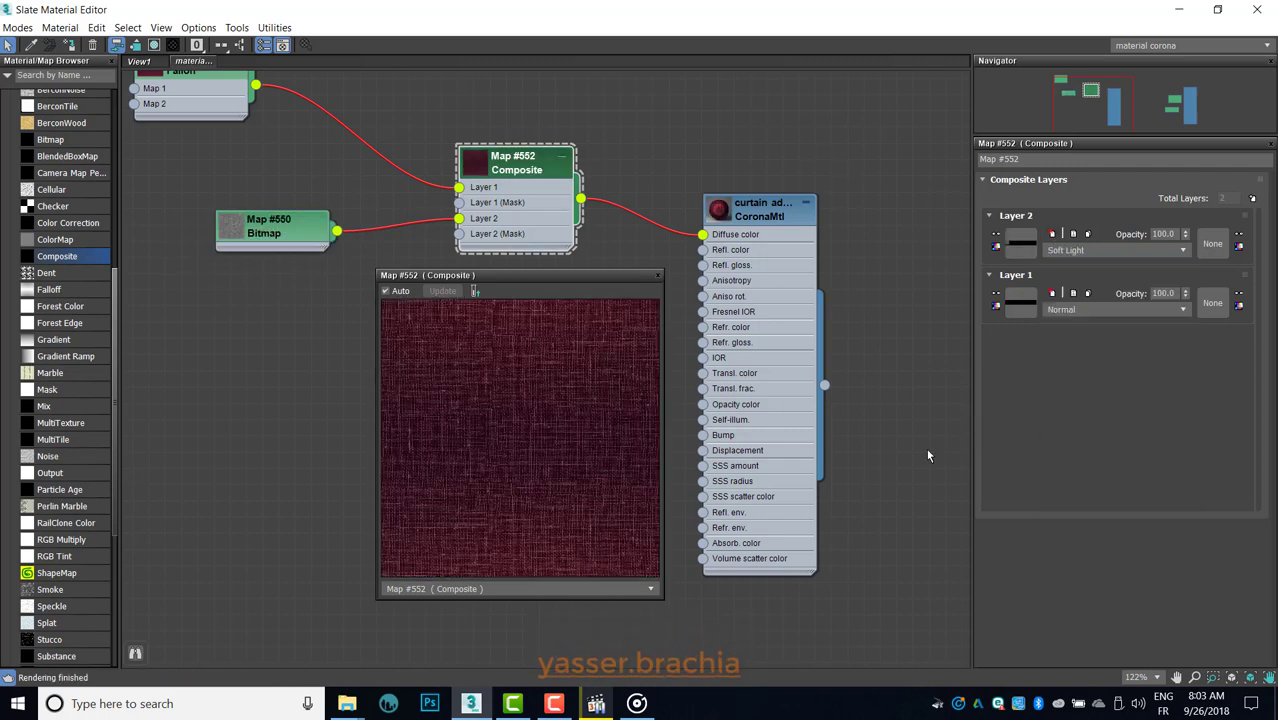
pyautogui.click(1186, 233)
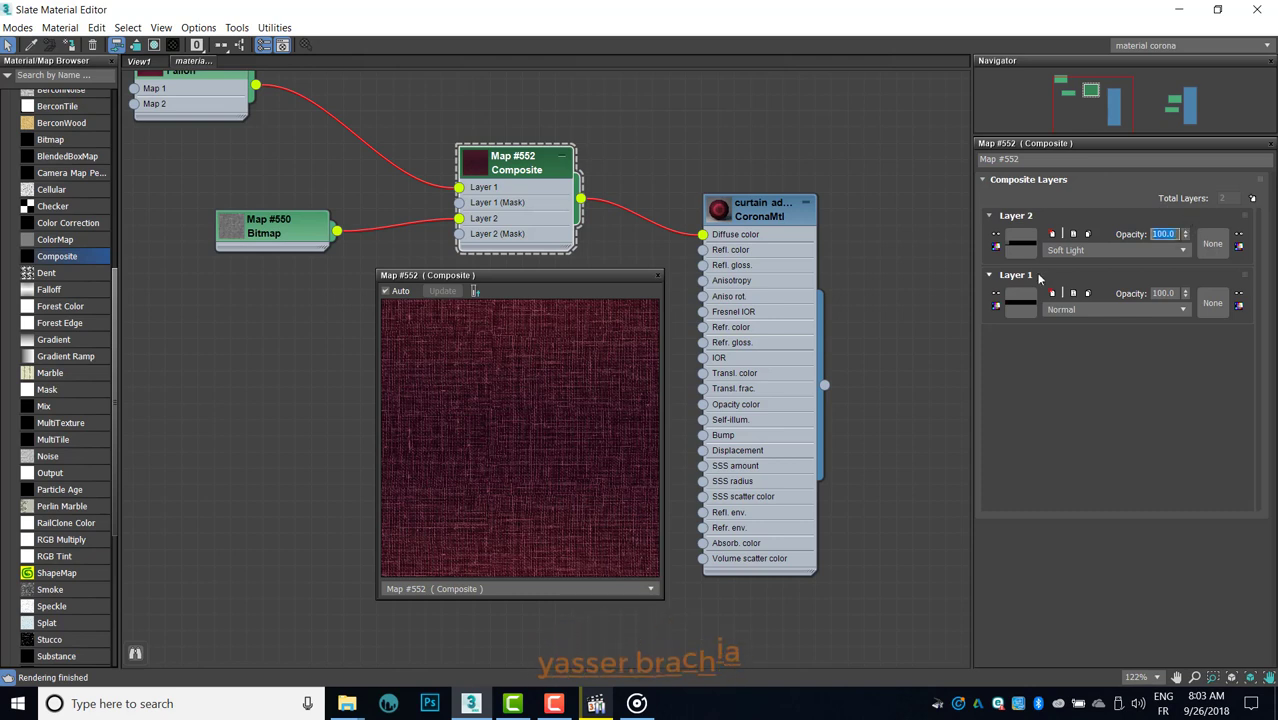
pyautogui.write('50')
pyautogui.press('Return')
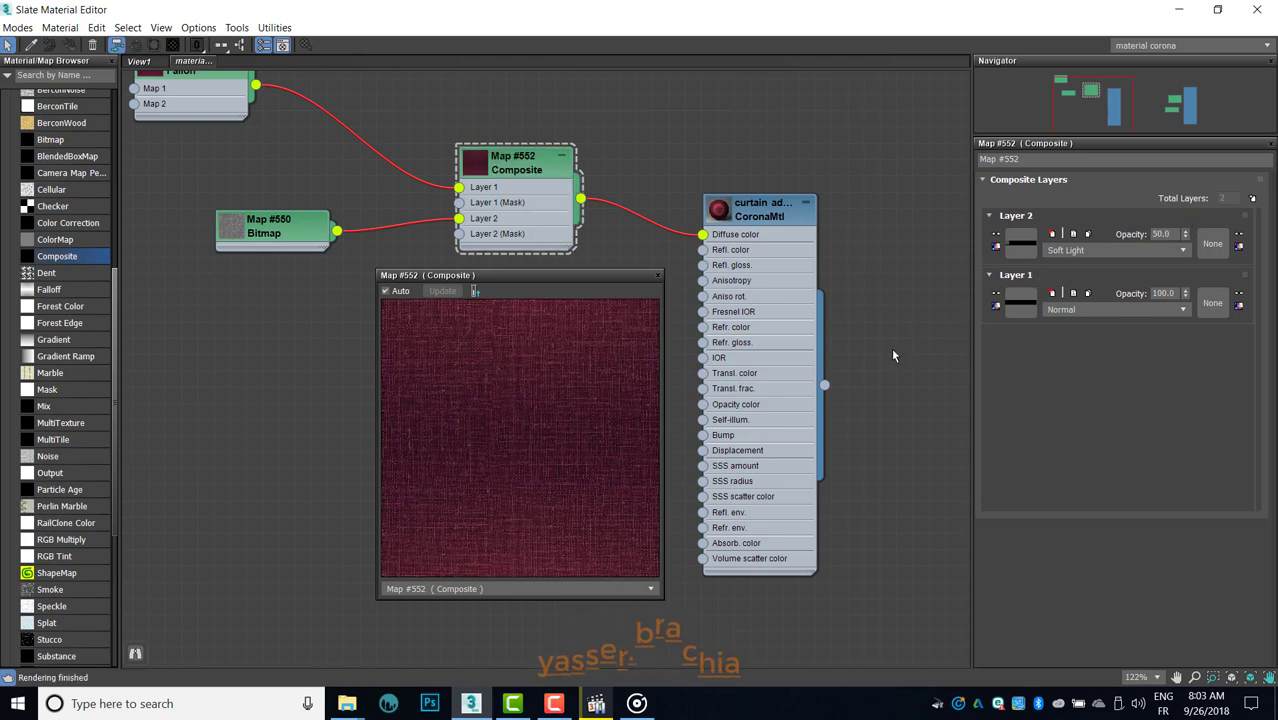
pyautogui.click(264, 222)
pyautogui.doubleClick(264, 222)
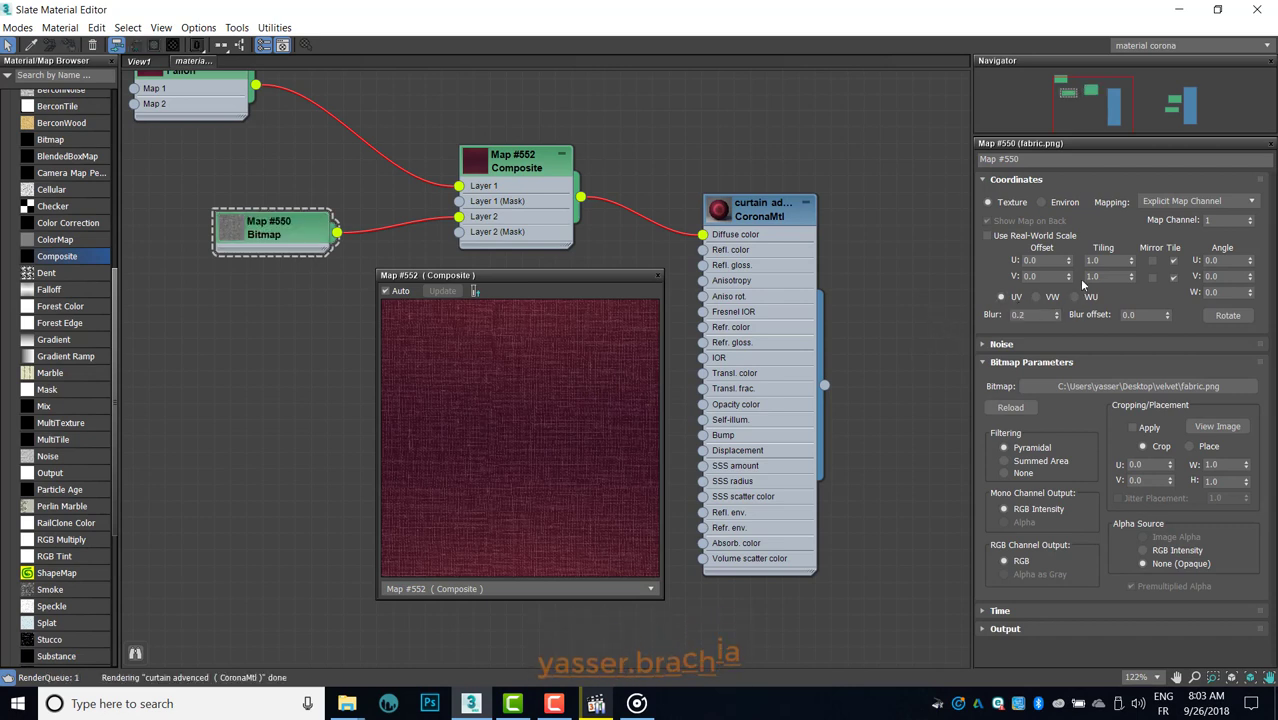
# Step: Give Map #550 blur 0.2 and U/V tiling 3.0, close the Composite preview, select curtain advenced
pyautogui.press('Tab')
pyautogui.write('3')
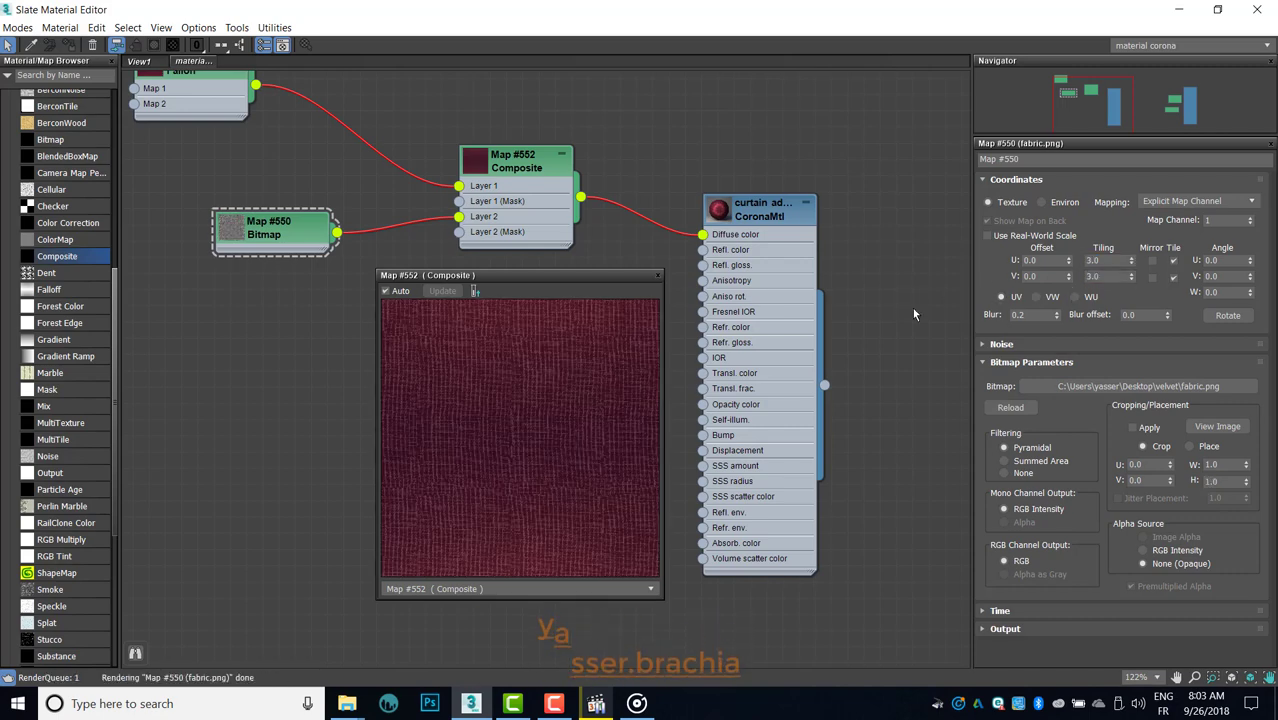
pyautogui.click(657, 275)
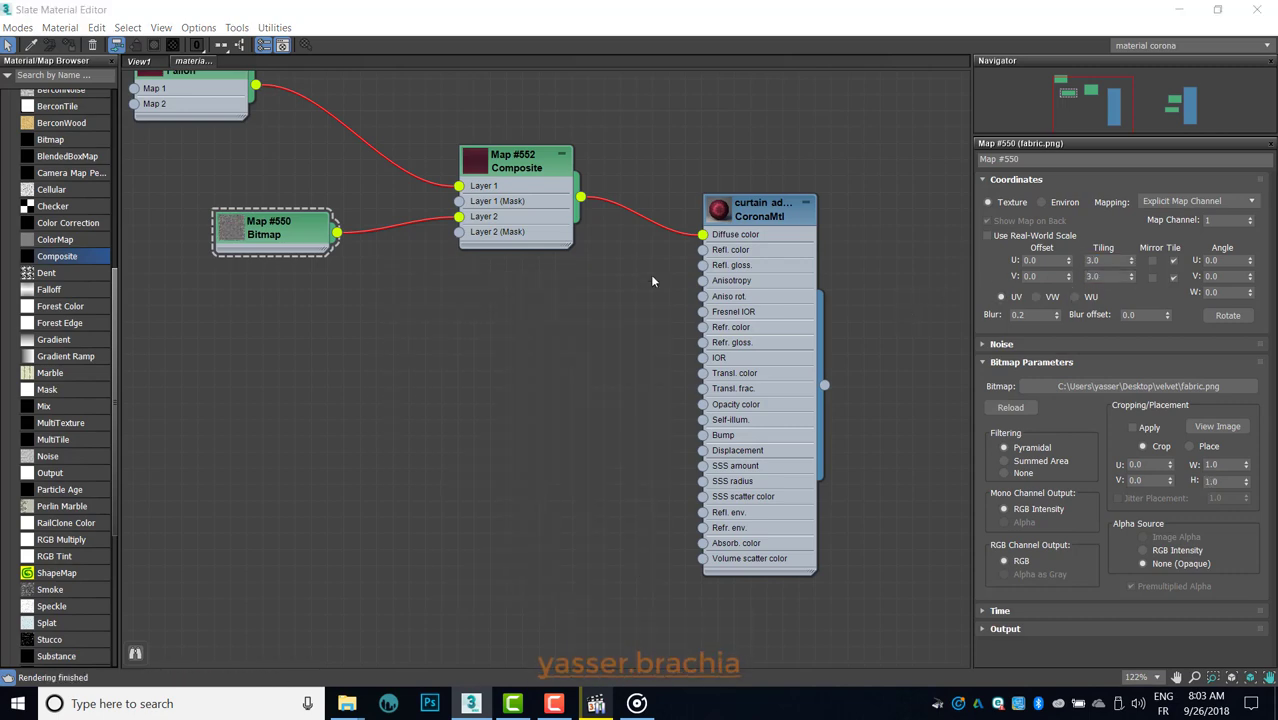
pyautogui.click(763, 217)
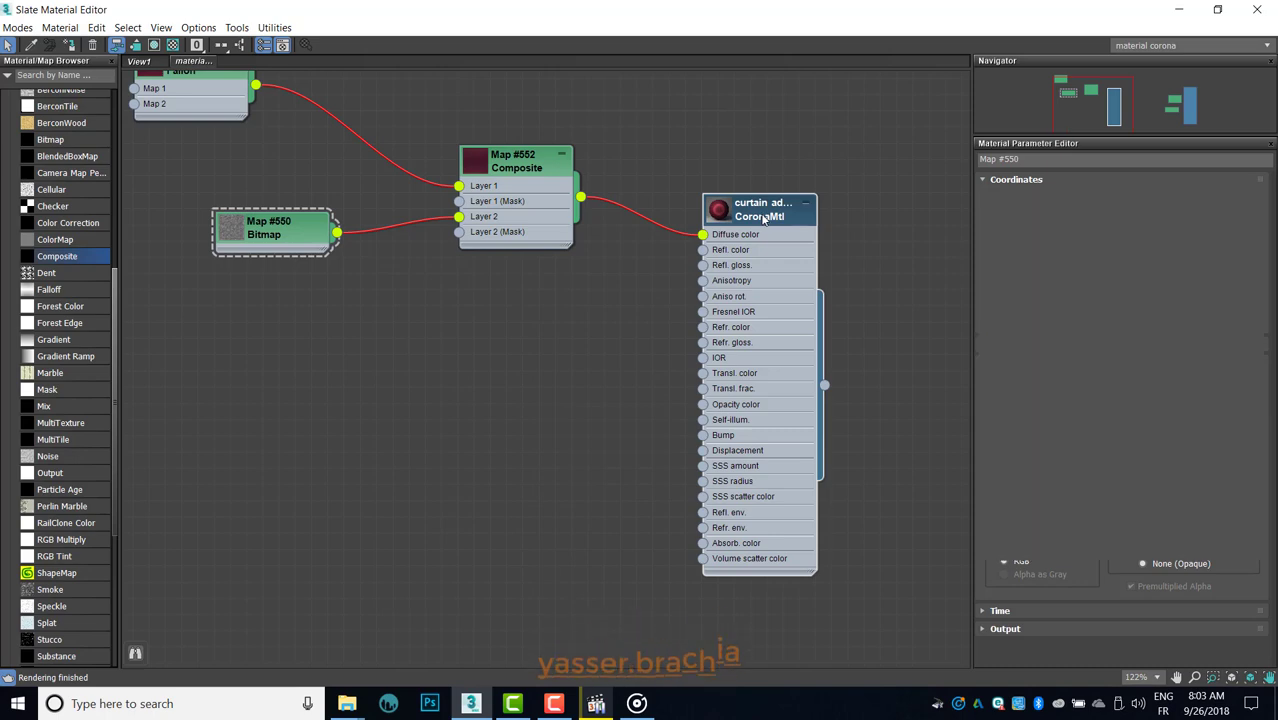
pyautogui.rightClick(763, 217)
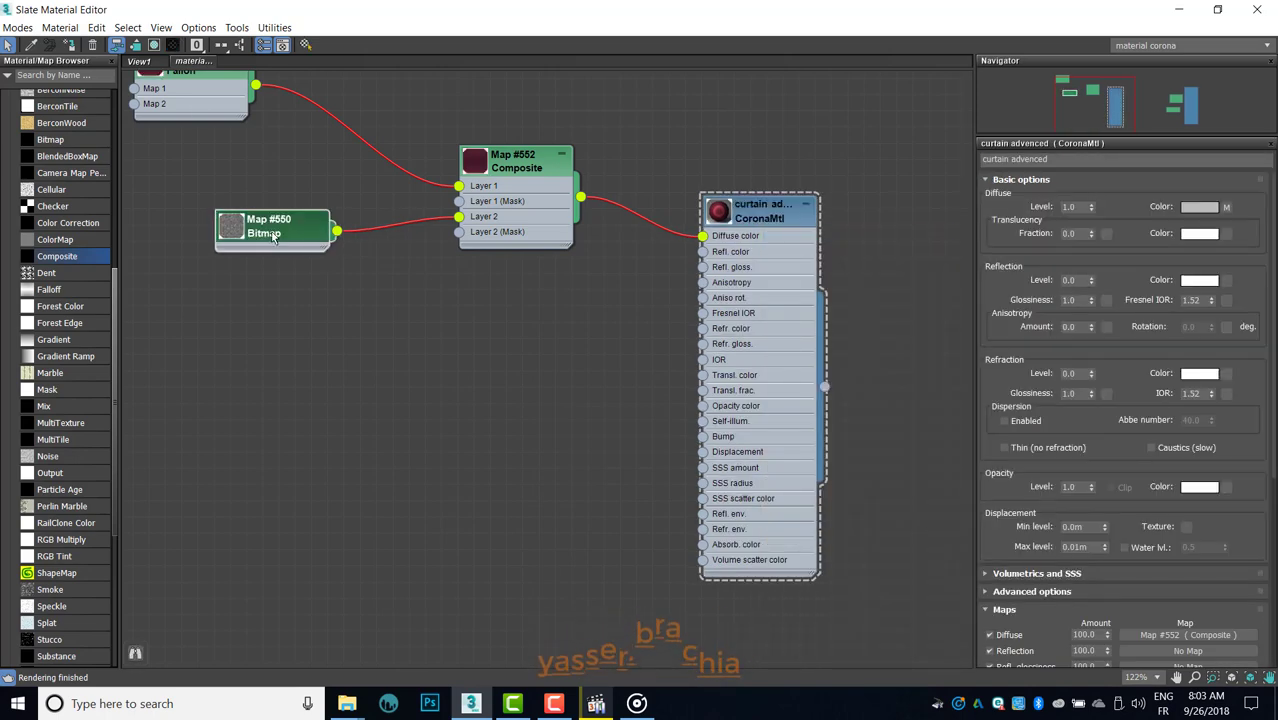
# Step: Select Plane001 and switch the left viewport to Perspective
pyautogui.click(1165, 10)
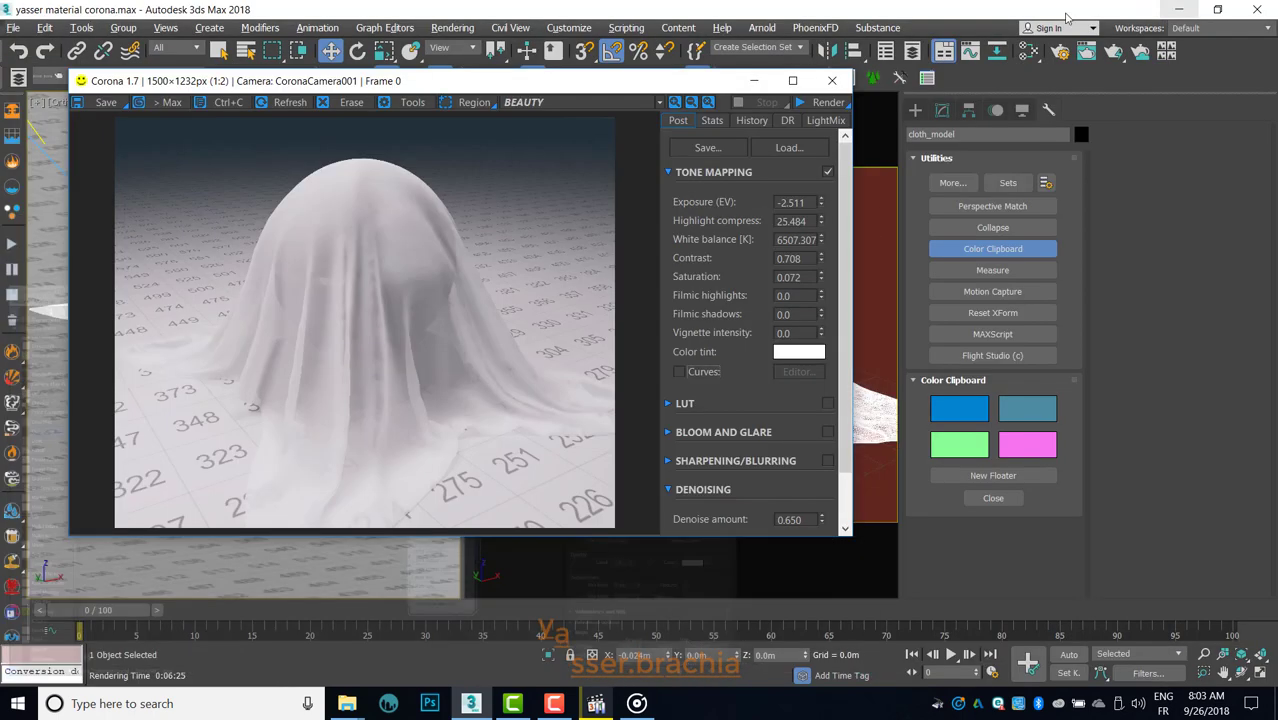
pyautogui.click(745, 76)
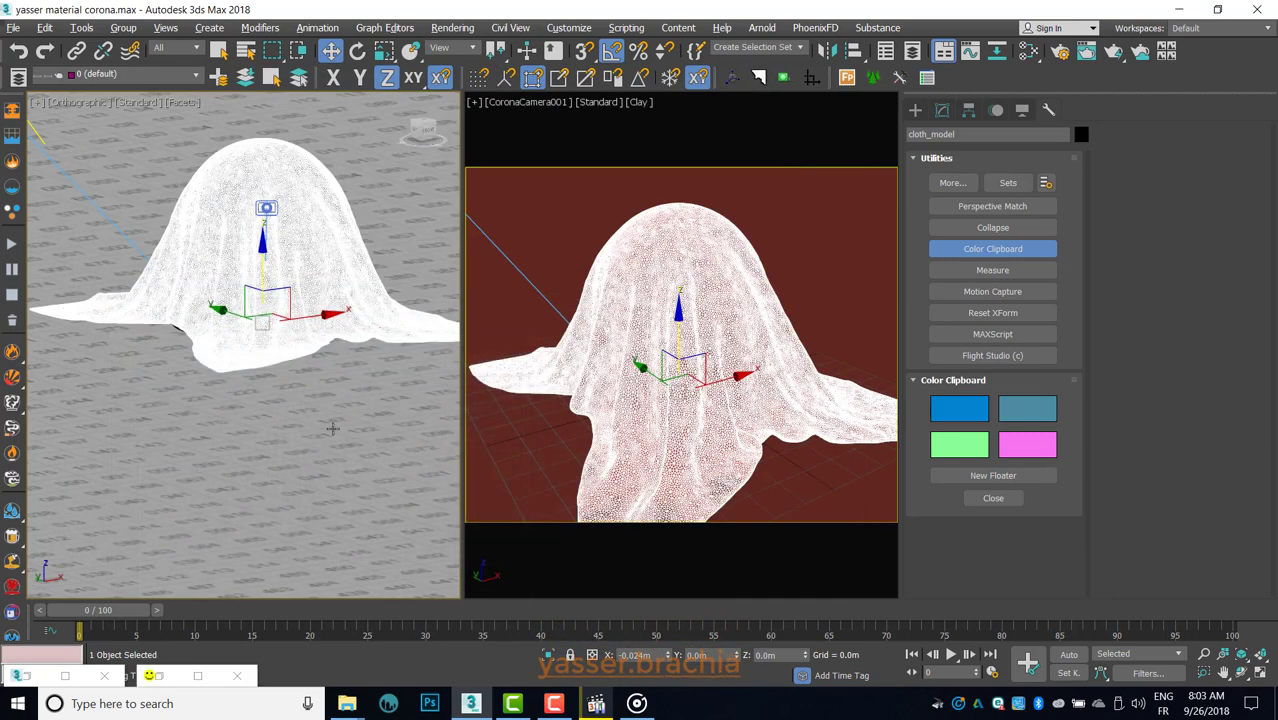
pyautogui.click(330, 428)
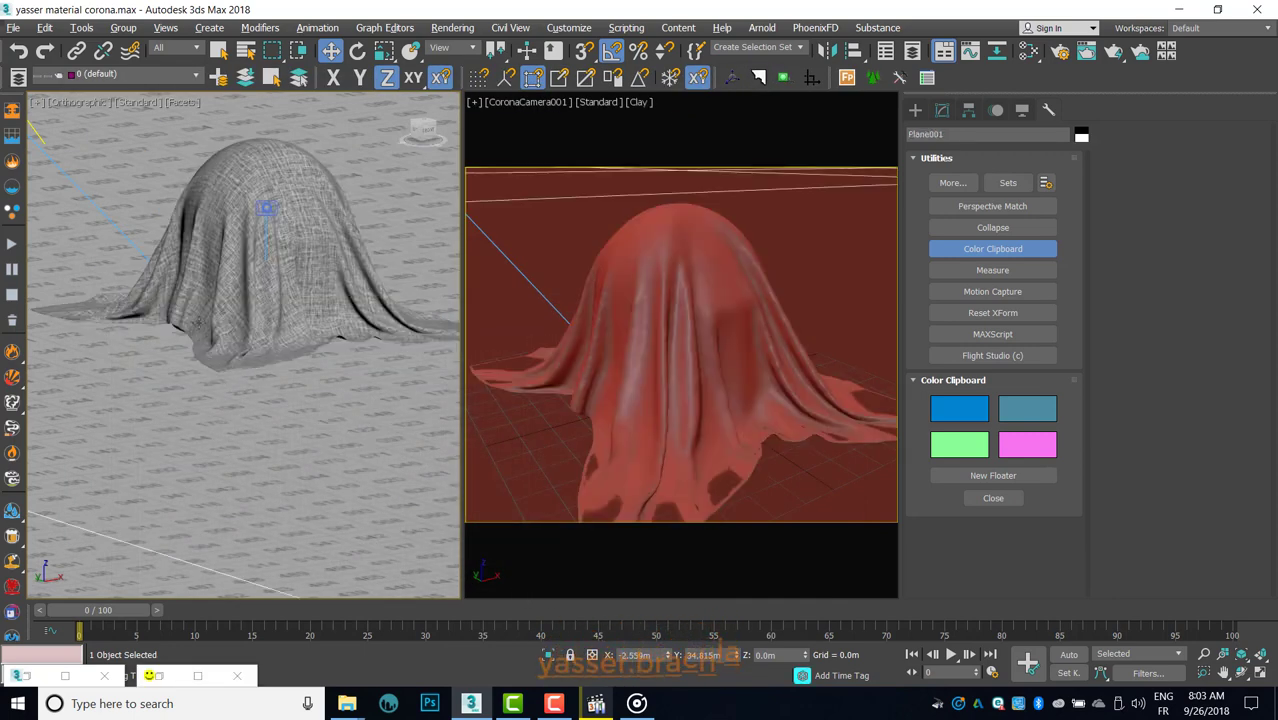
pyautogui.scroll(2, 219, 376)
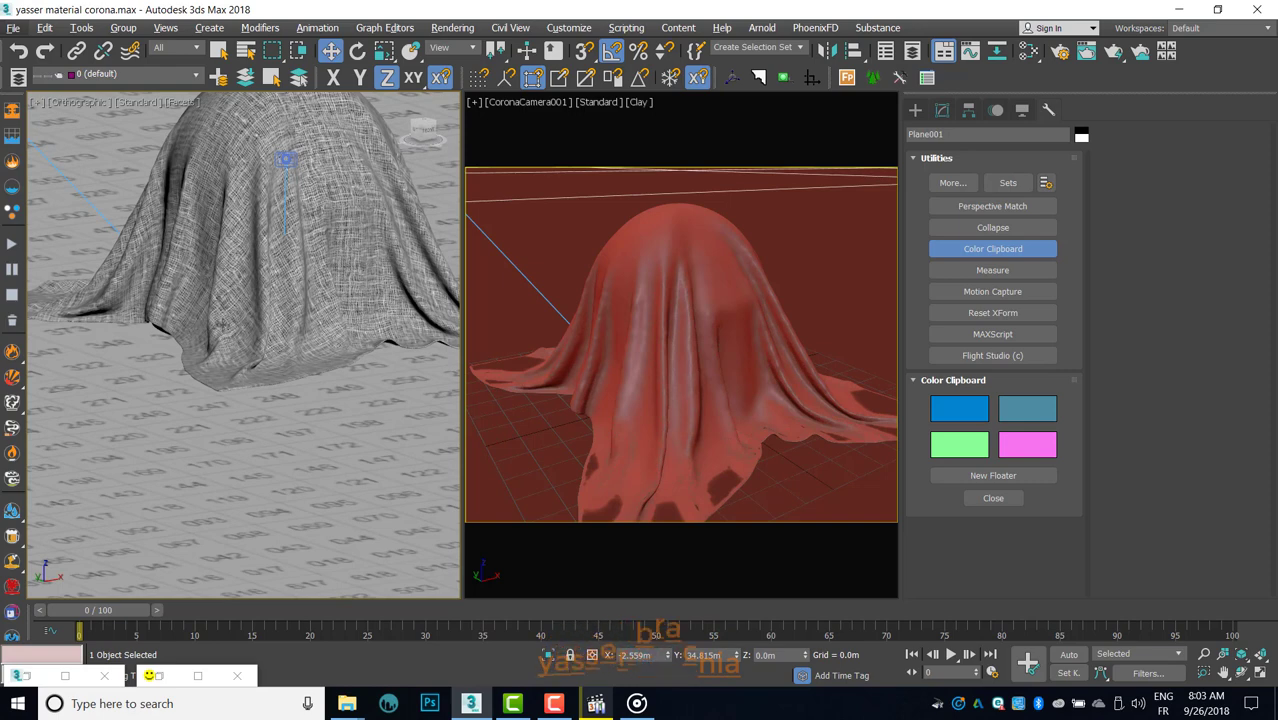
pyautogui.click(92, 103)
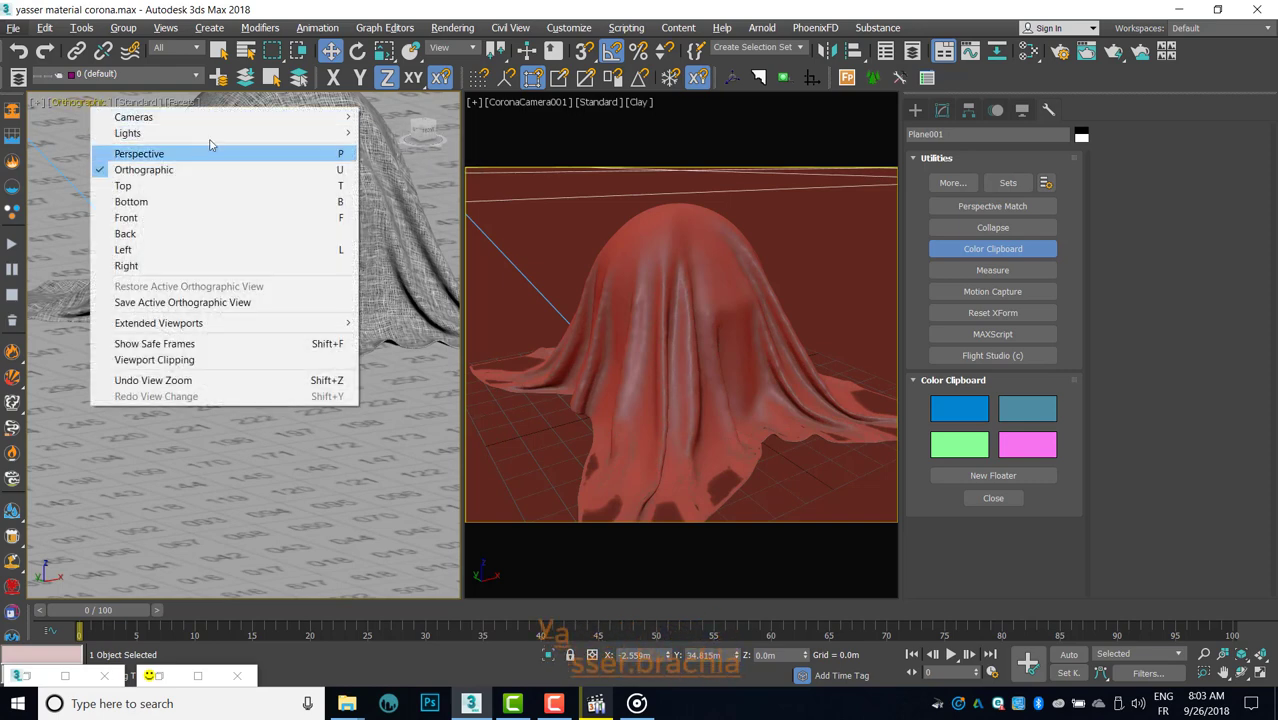
pyautogui.click(160, 151)
pyautogui.keyDown('alt'); pyautogui.moveTo(230, 295); pyautogui.dragTo(245, 290, button='middle'); pyautogui.keyUp('alt')
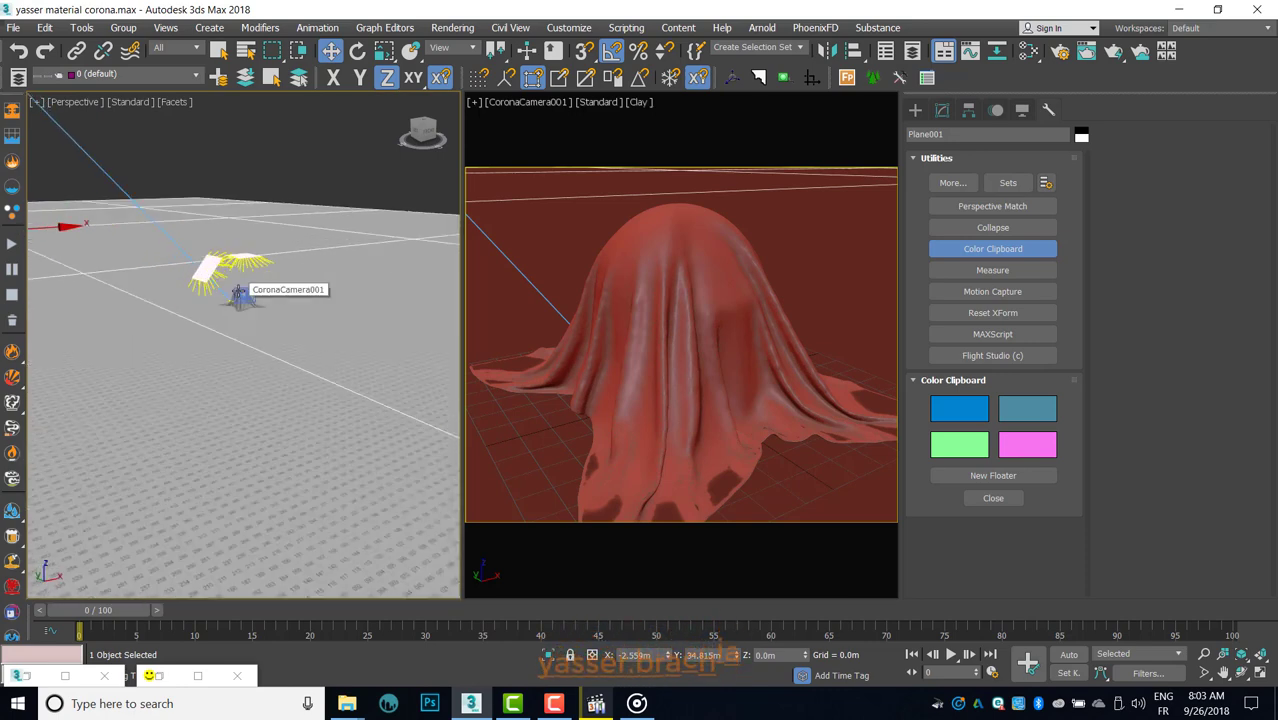
# Step: Zoom the left view close on the cloth and set Map #550 U/V tiling to 5.0
pyautogui.press('z')
pyautogui.scroll(3, 298, 283)
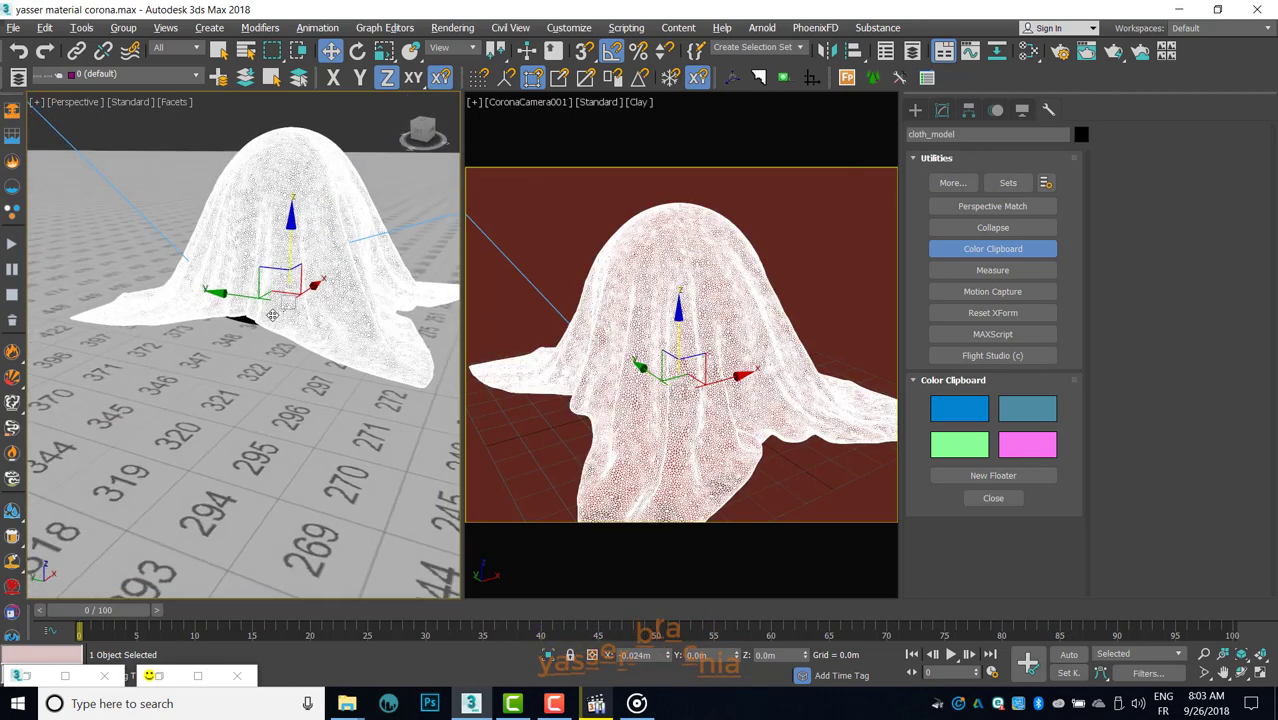
pyautogui.scroll(2, 285, 285)
pyautogui.scroll(2, 272, 285)
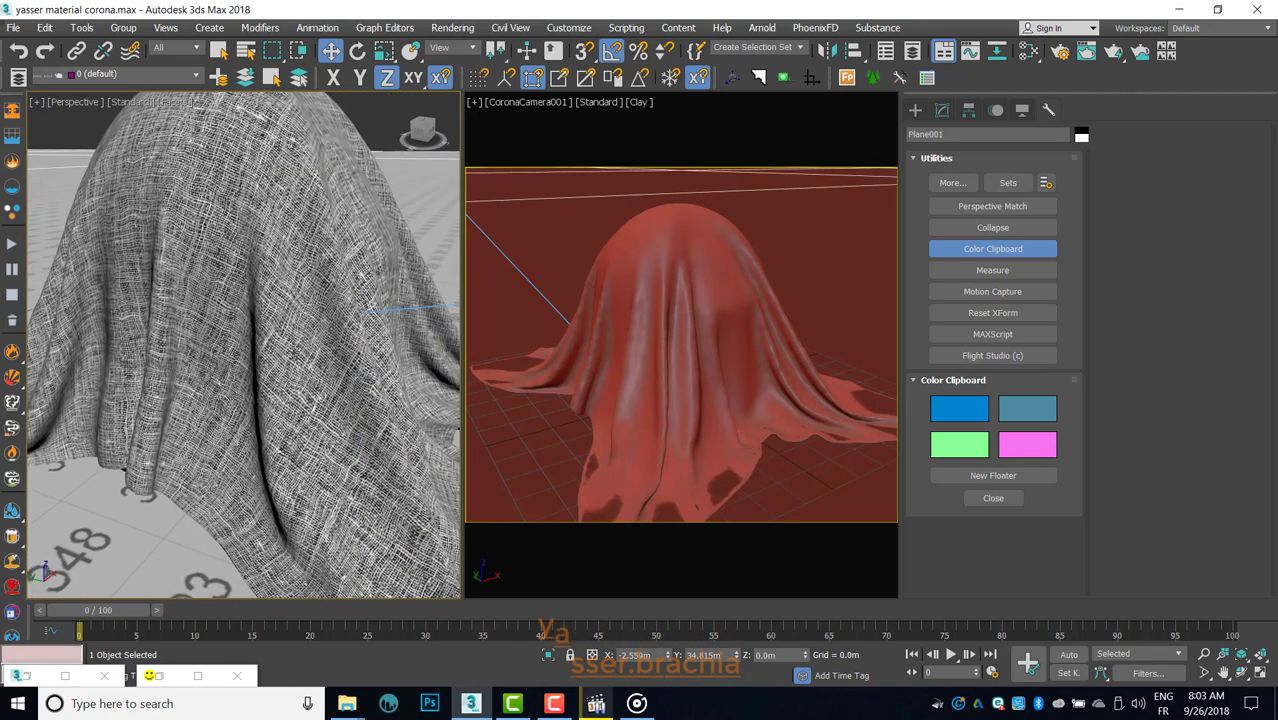
pyautogui.scroll(3, 255, 350)
pyautogui.moveTo(260, 346); pyautogui.dragTo(269, 377, button='middle')
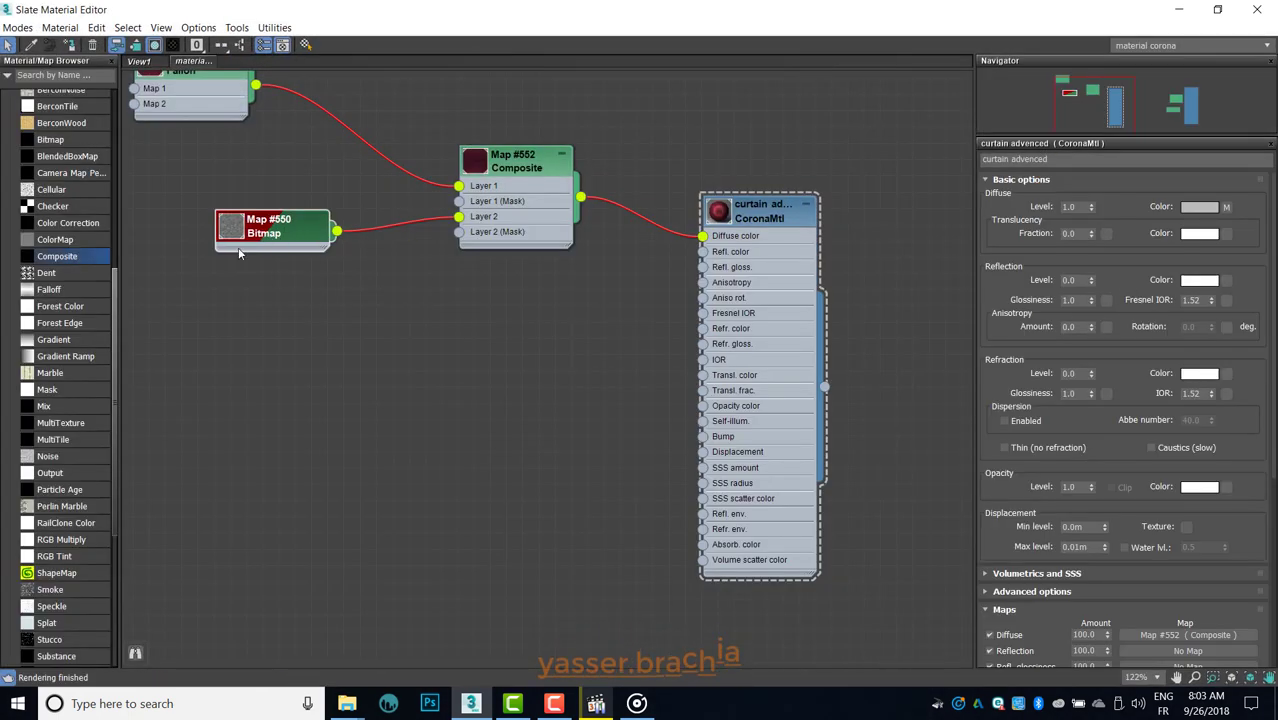
pyautogui.doubleClick(253, 232)
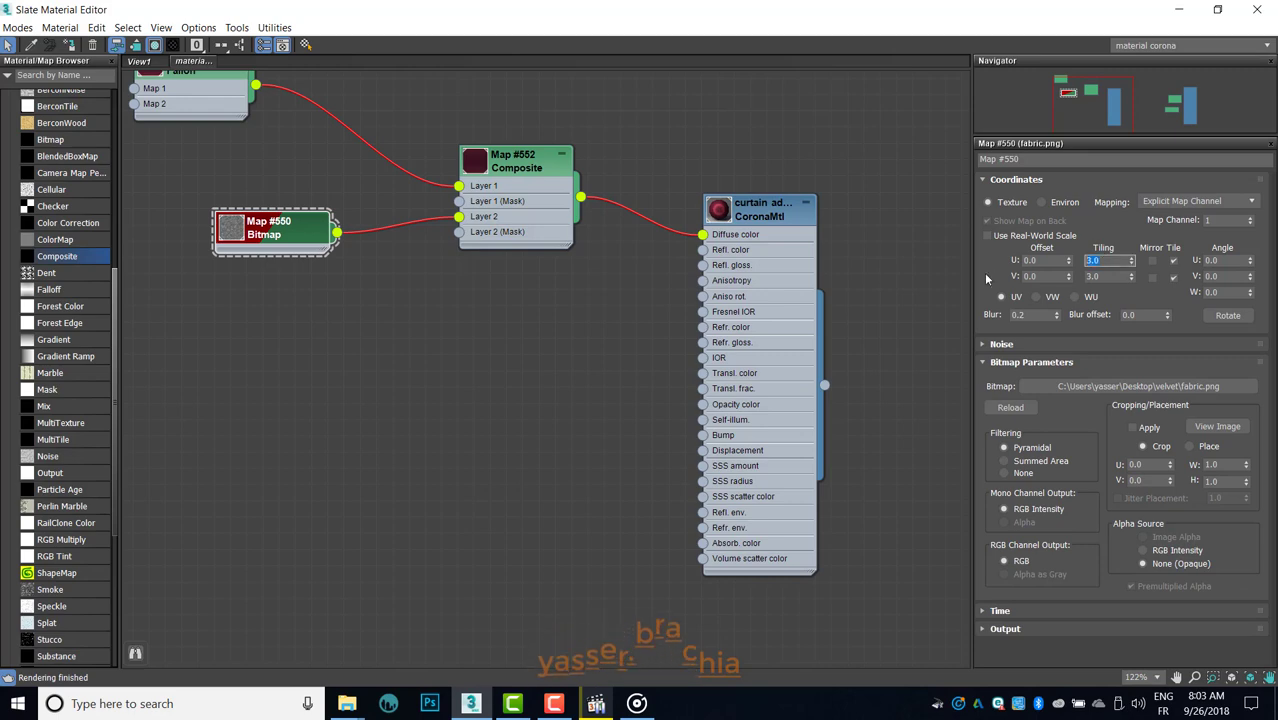
pyautogui.write('5')
pyautogui.press('Return')
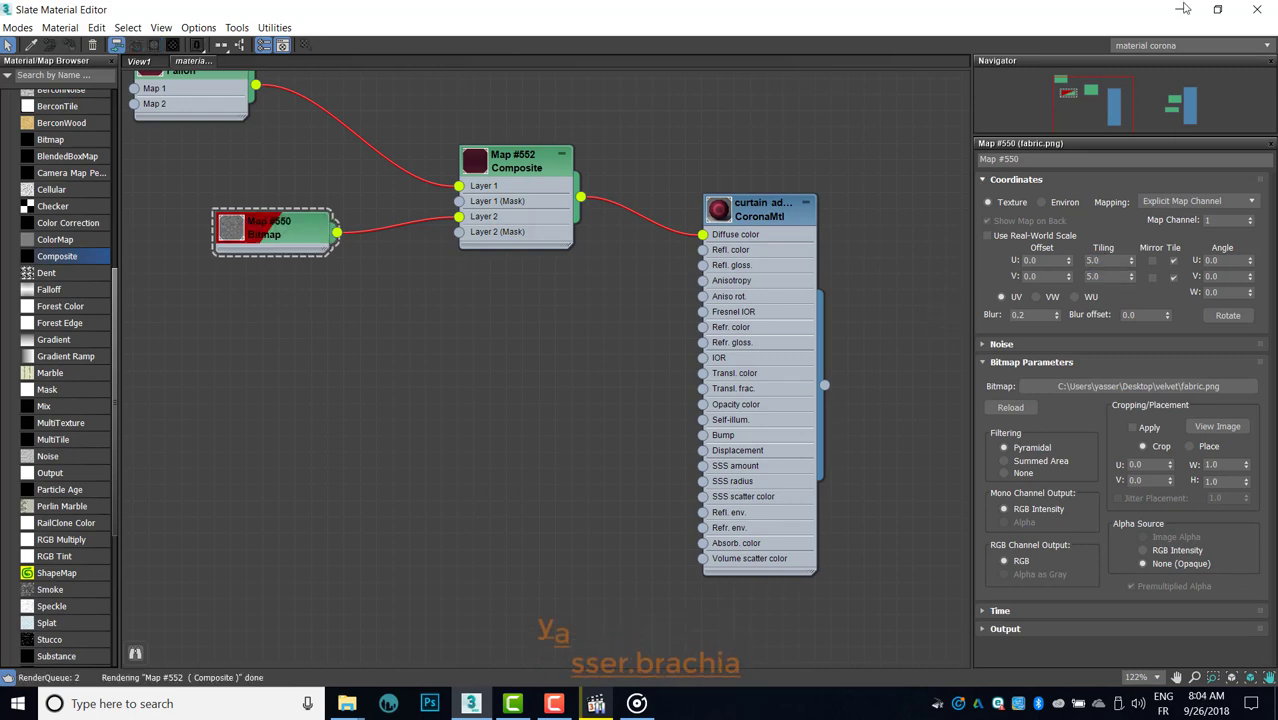
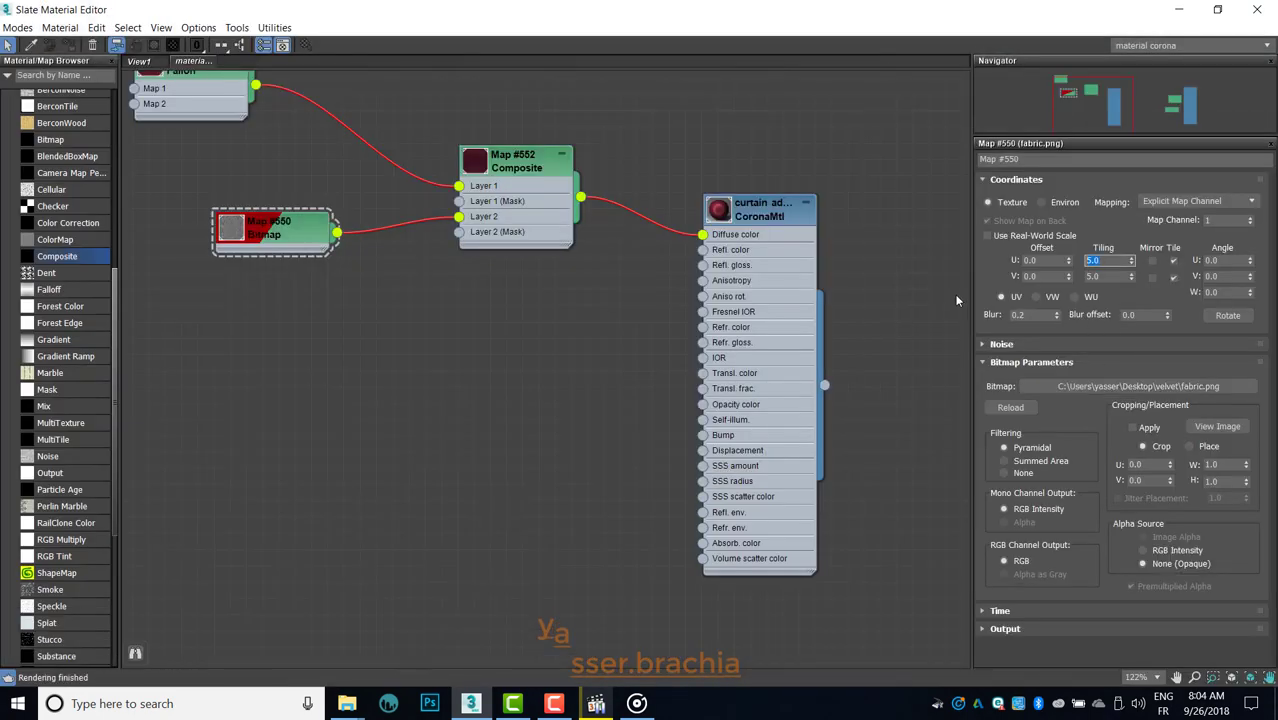
# Step: Set the fabric bitmap's Tiling U and V to 4.0
pyautogui.press('Tab')
pyautogui.write('4')
pyautogui.press('Return')
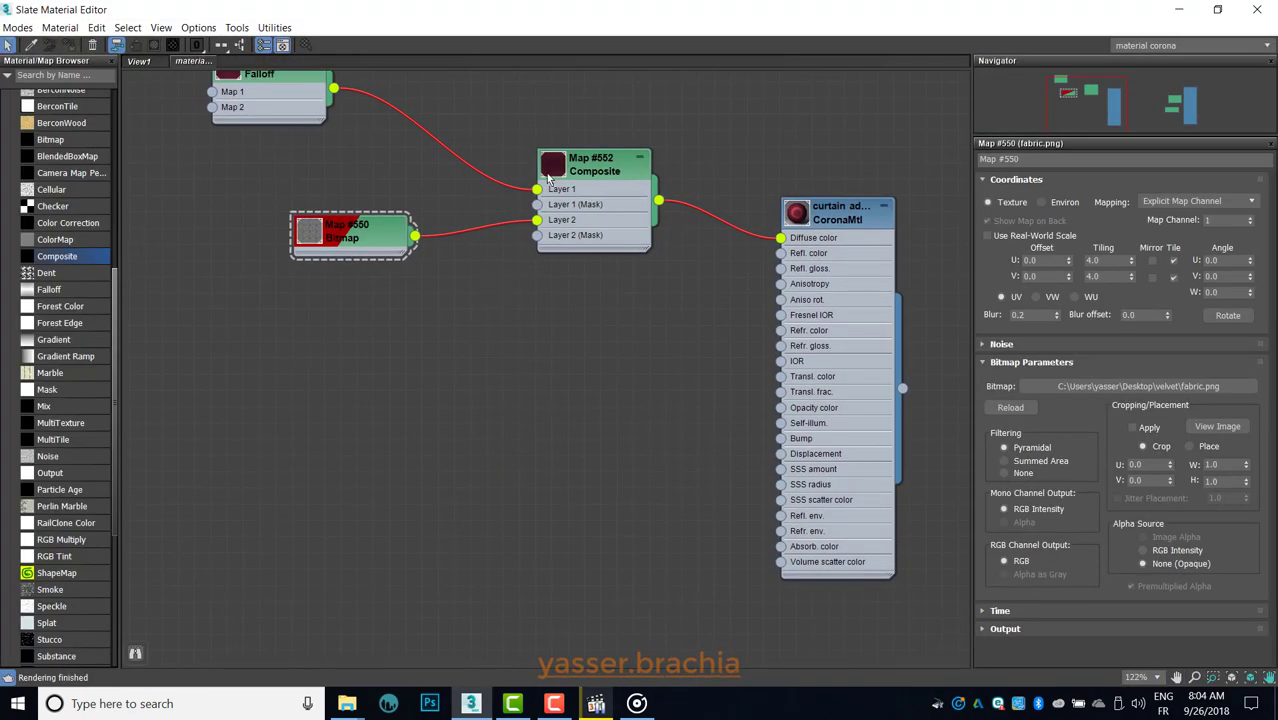
# Step: Spread the Falloff, Composite and Bitmap nodes further apart in the graph
pyautogui.moveTo(489, 277); pyautogui.dragTo(565, 350, button='middle')
pyautogui.moveTo(413, 310); pyautogui.dragTo(380, 295)
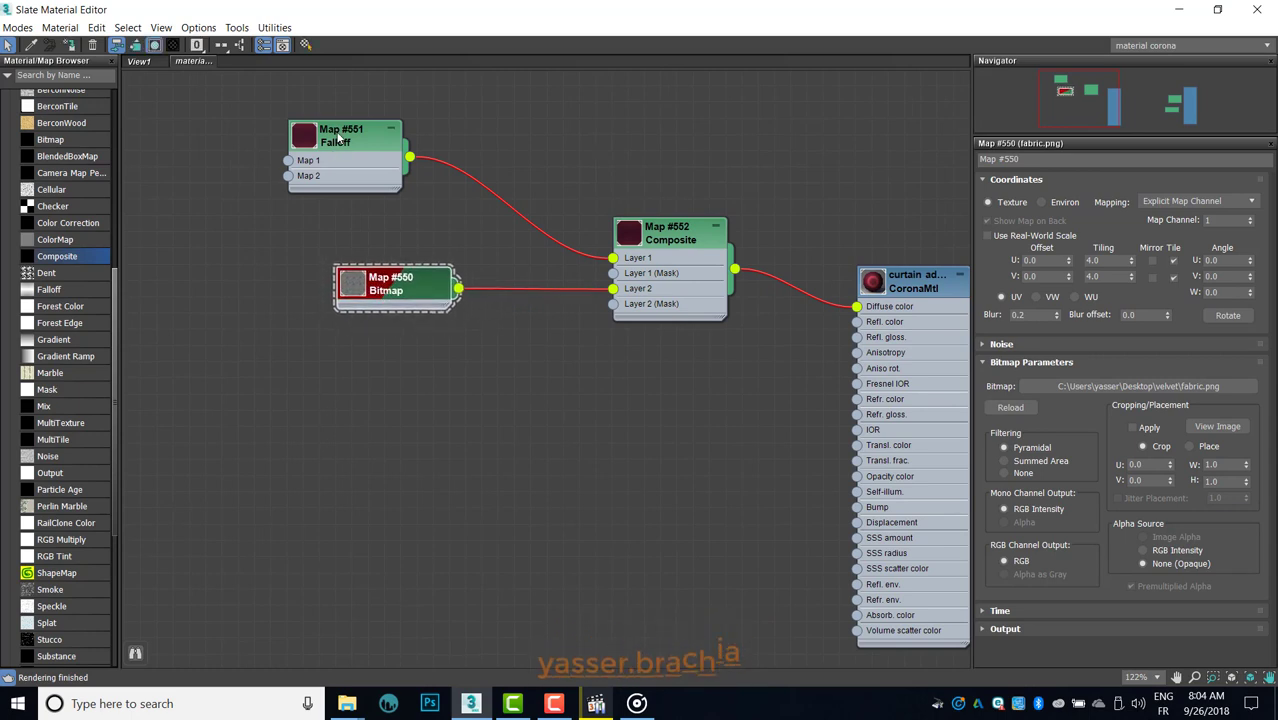
pyautogui.moveTo(345, 135); pyautogui.dragTo(280, 130)
pyautogui.moveTo(645, 230); pyautogui.dragTo(565, 216)
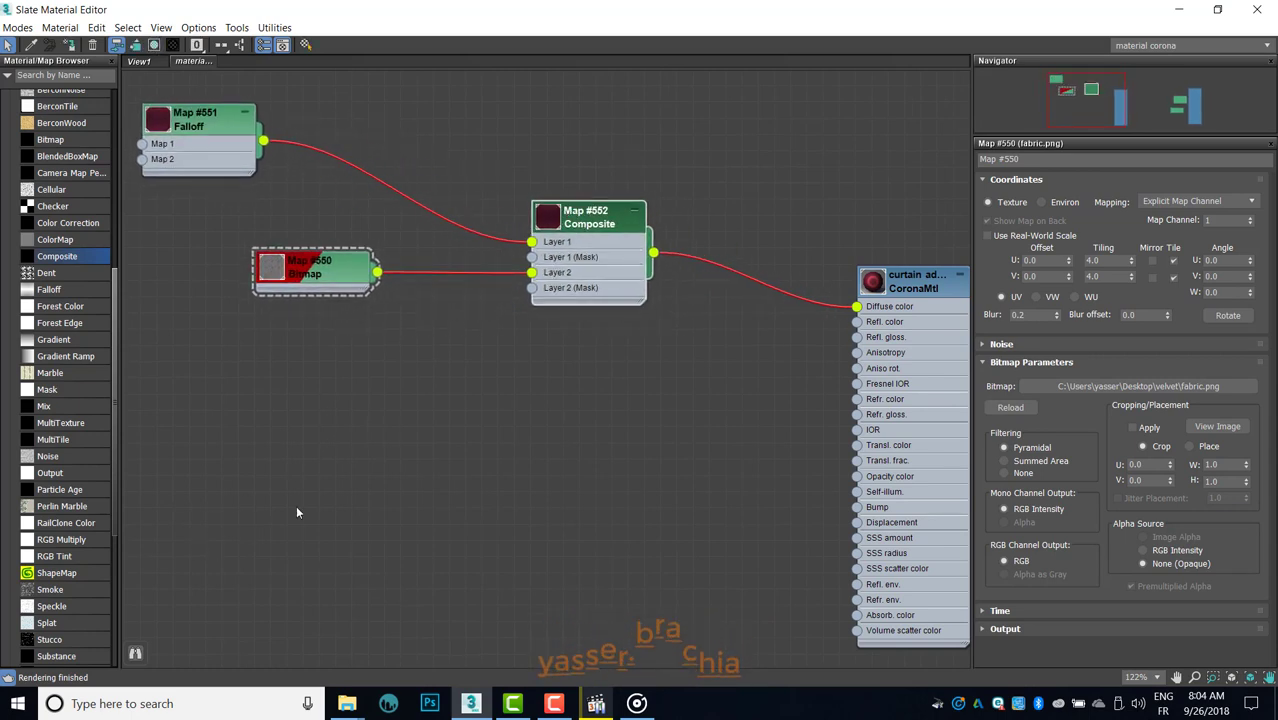
# Step: Add a new Falloff map wired into the curtain CoronaMtl's Refr. color input
pyautogui.click(475, 428)
pyautogui.scroll(2, 573, 444)
pyautogui.moveTo(573, 444); pyautogui.dragTo(490, 463, button='middle')
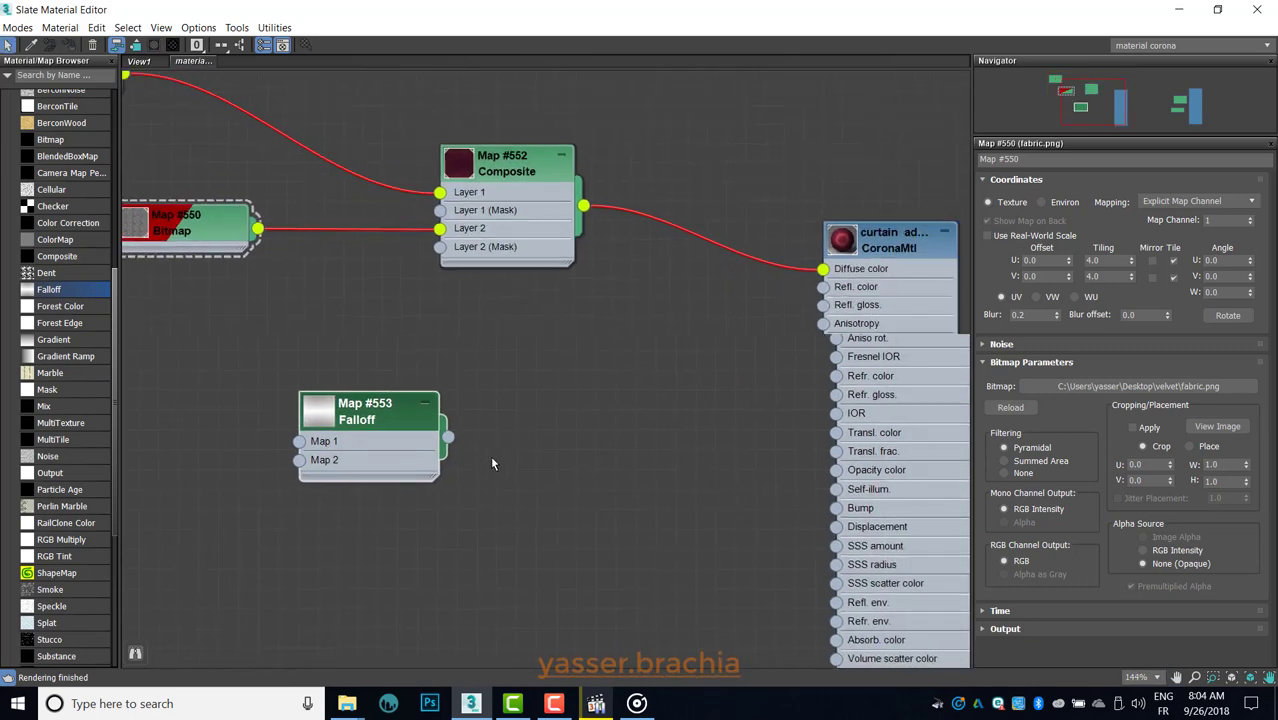
pyautogui.moveTo(449, 437); pyautogui.dragTo(772, 425)
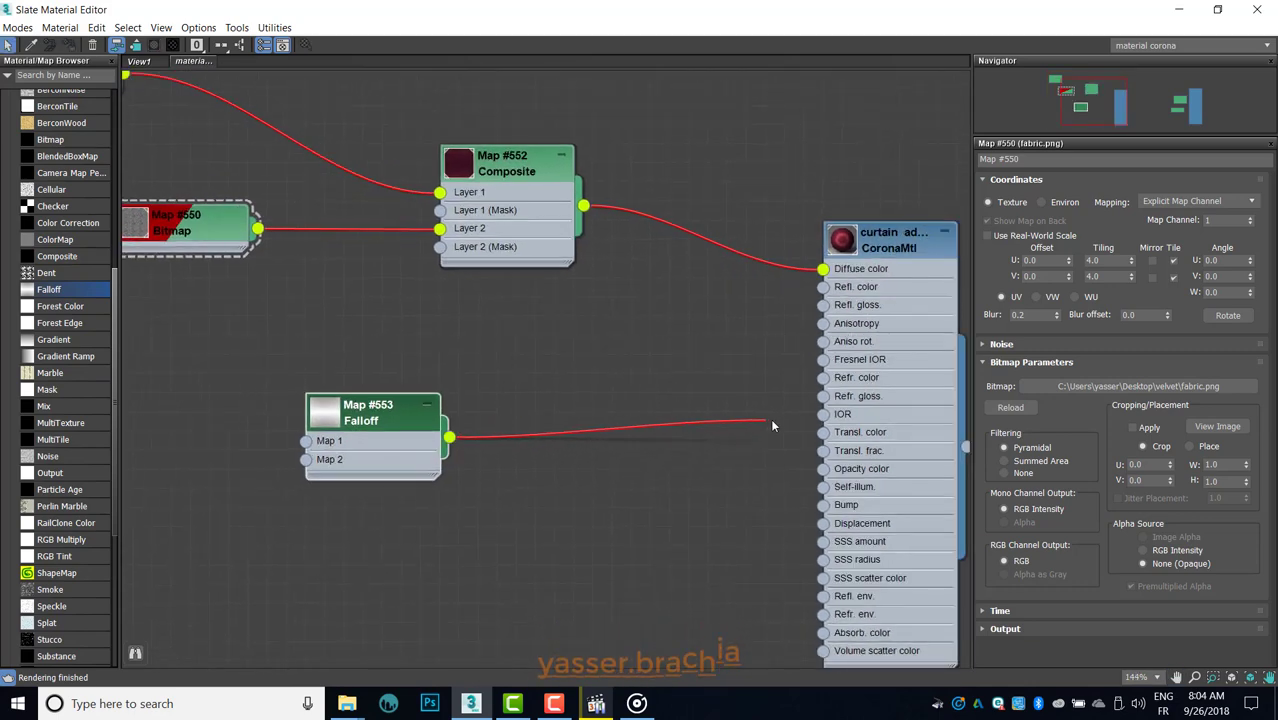
pyautogui.moveTo(808, 376); pyautogui.dragTo(822, 377)
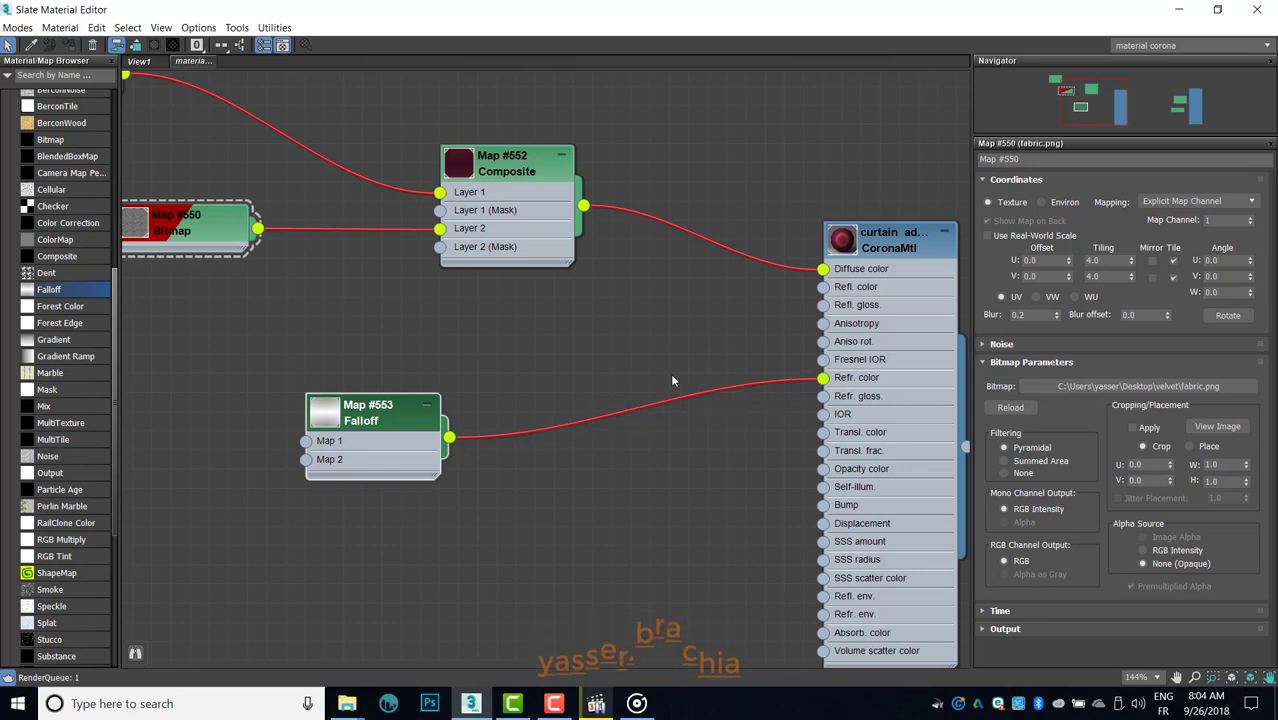
pyautogui.moveTo(369, 410); pyautogui.dragTo(491, 353)
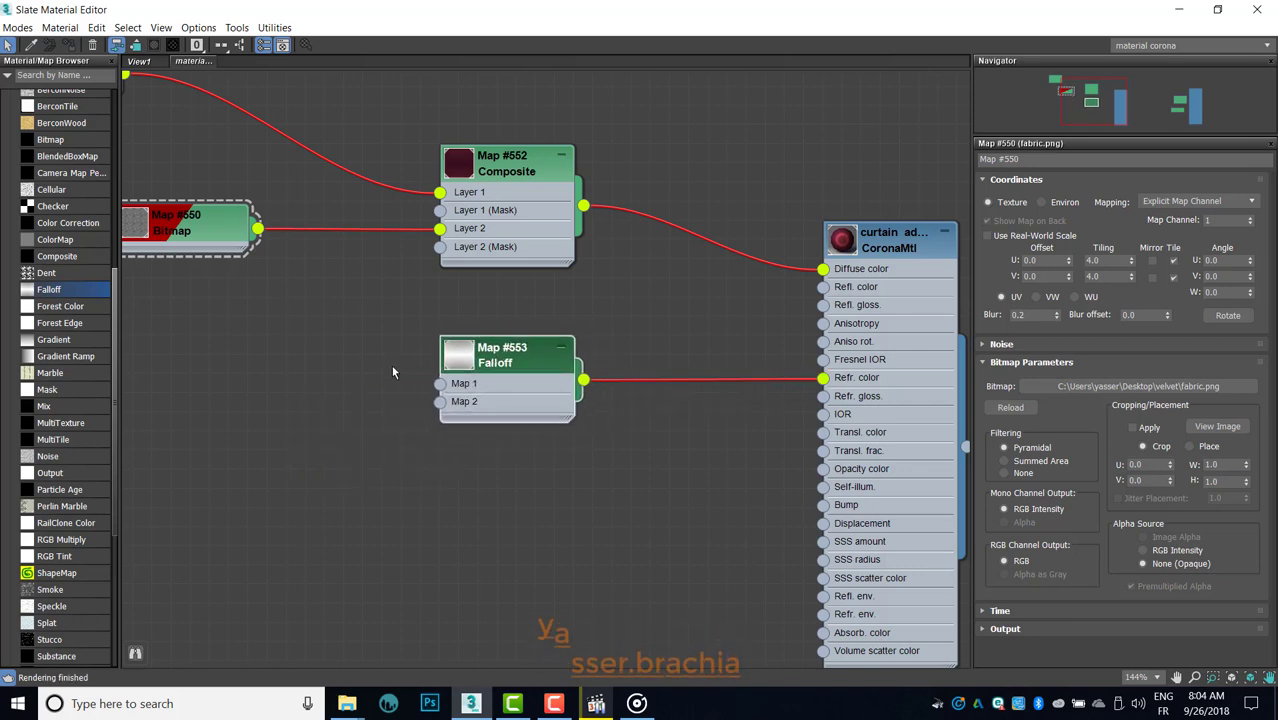
pyautogui.scroll(-1, 318, 328)
pyautogui.moveTo(318, 328); pyautogui.dragTo(378, 424, button='middle')
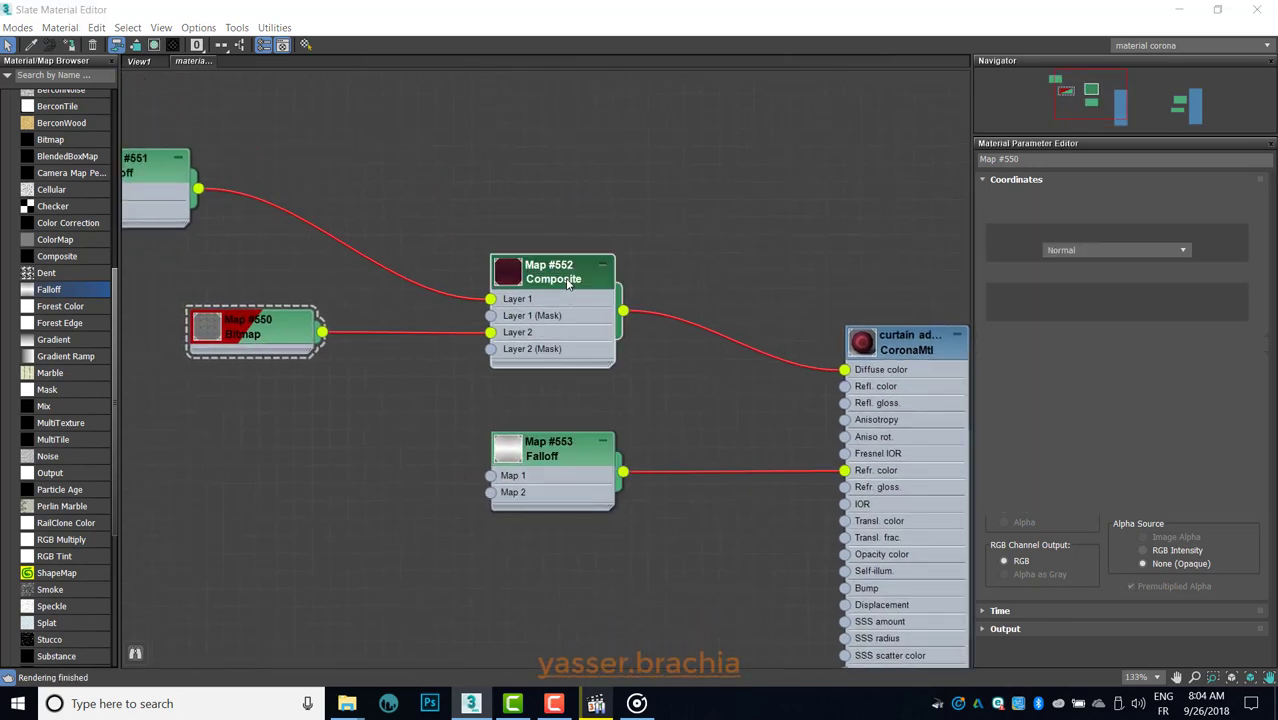
# Step: Check the Composite and Map #551 settings, then swap Map #553 to white front, black side
pyautogui.click(567, 284)
pyautogui.moveTo(567, 284); pyautogui.dragTo(693, 284, button='middle')
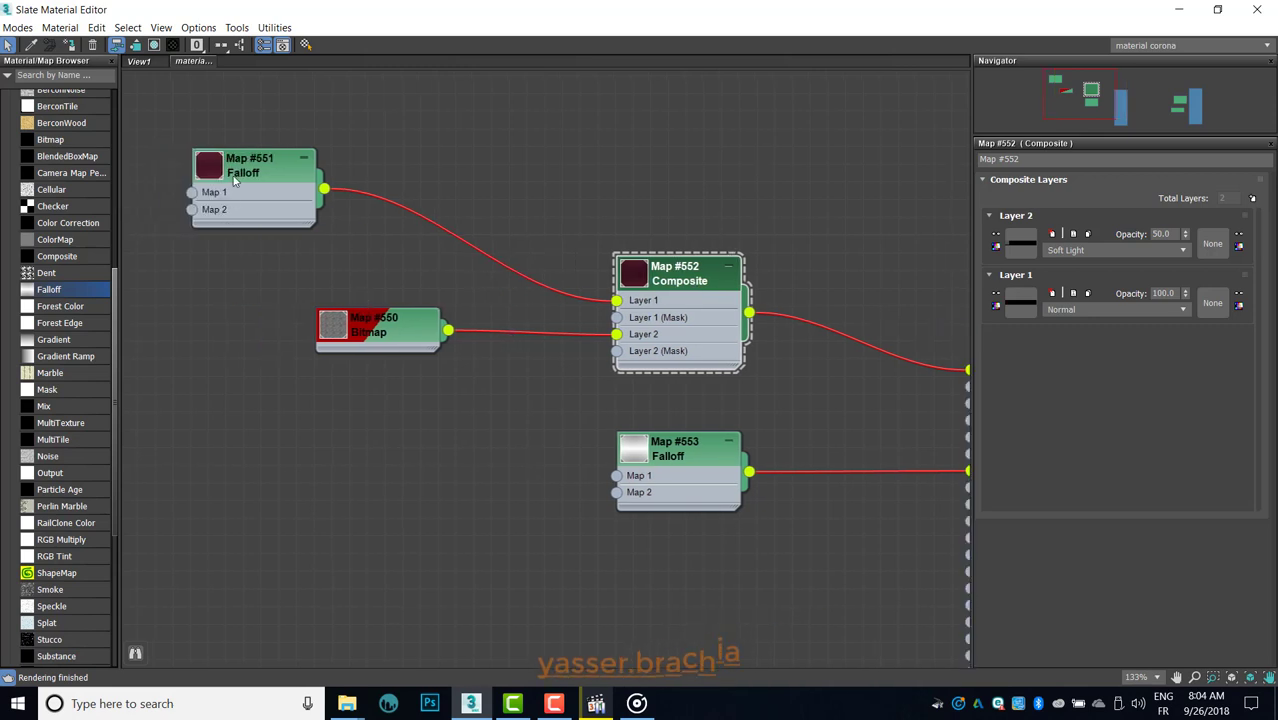
pyautogui.click(240, 168)
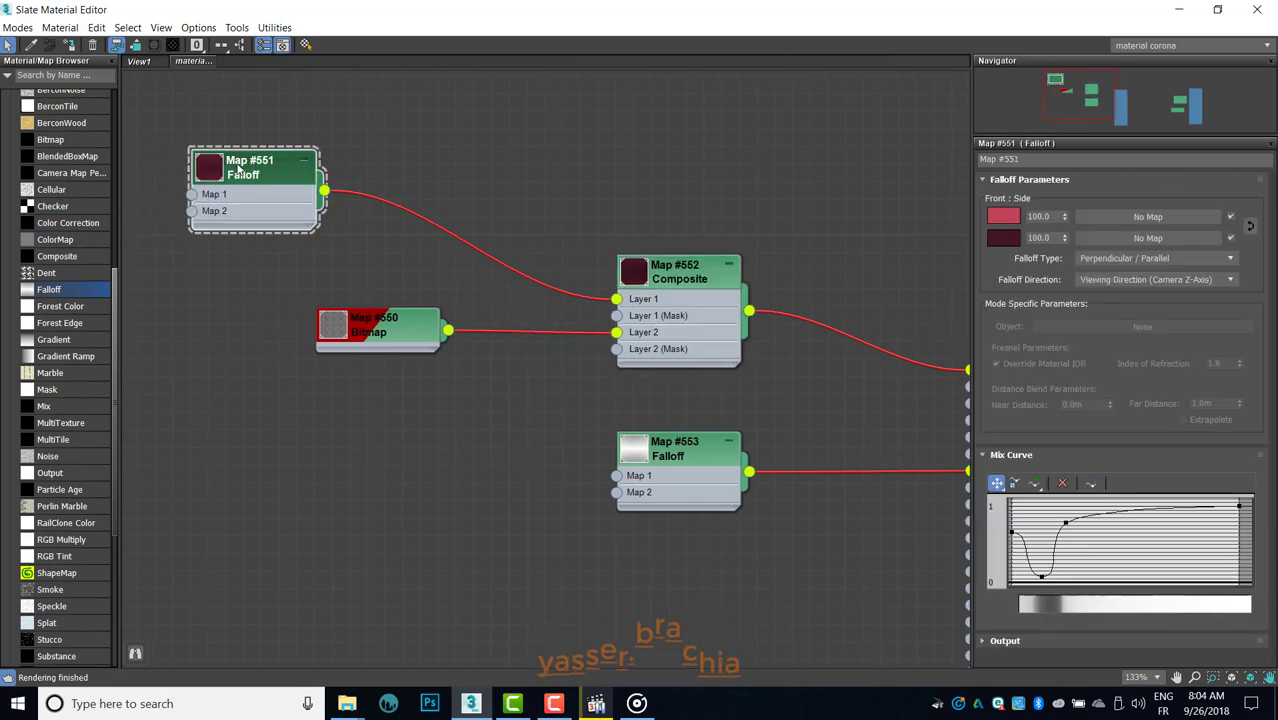
pyautogui.moveTo(484, 473); pyautogui.dragTo(314, 376, button='middle')
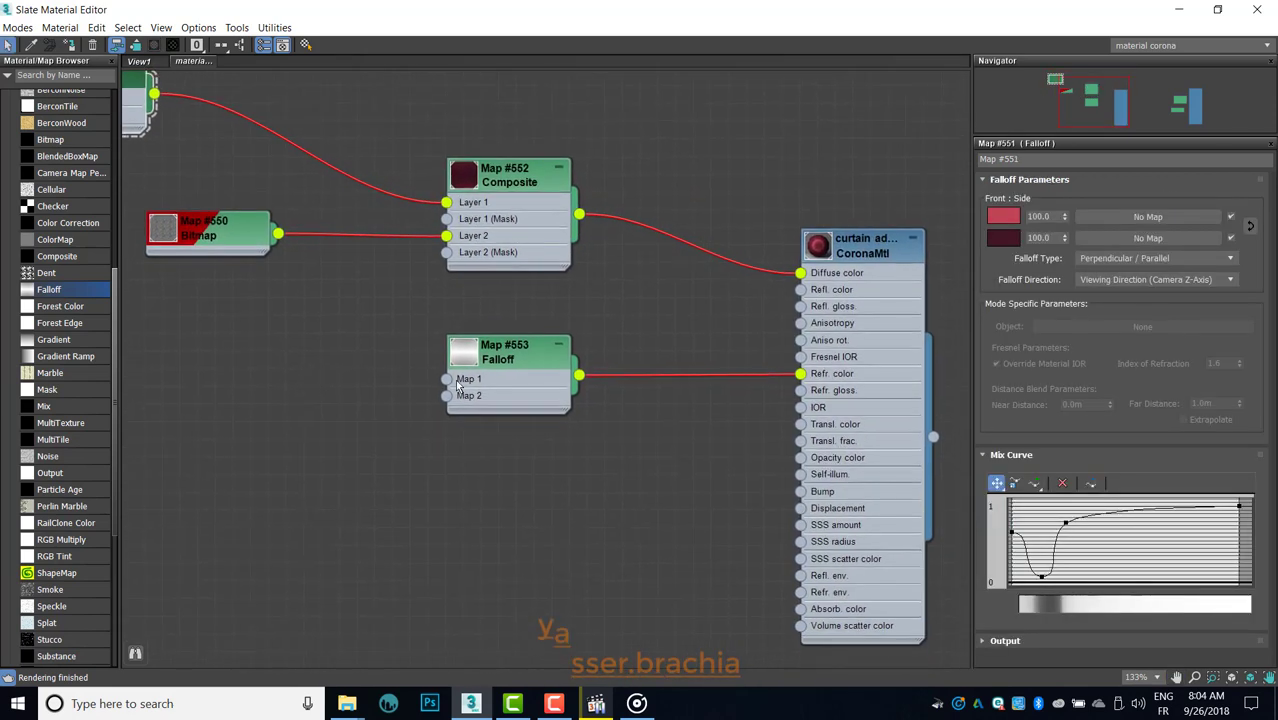
pyautogui.click(490, 374)
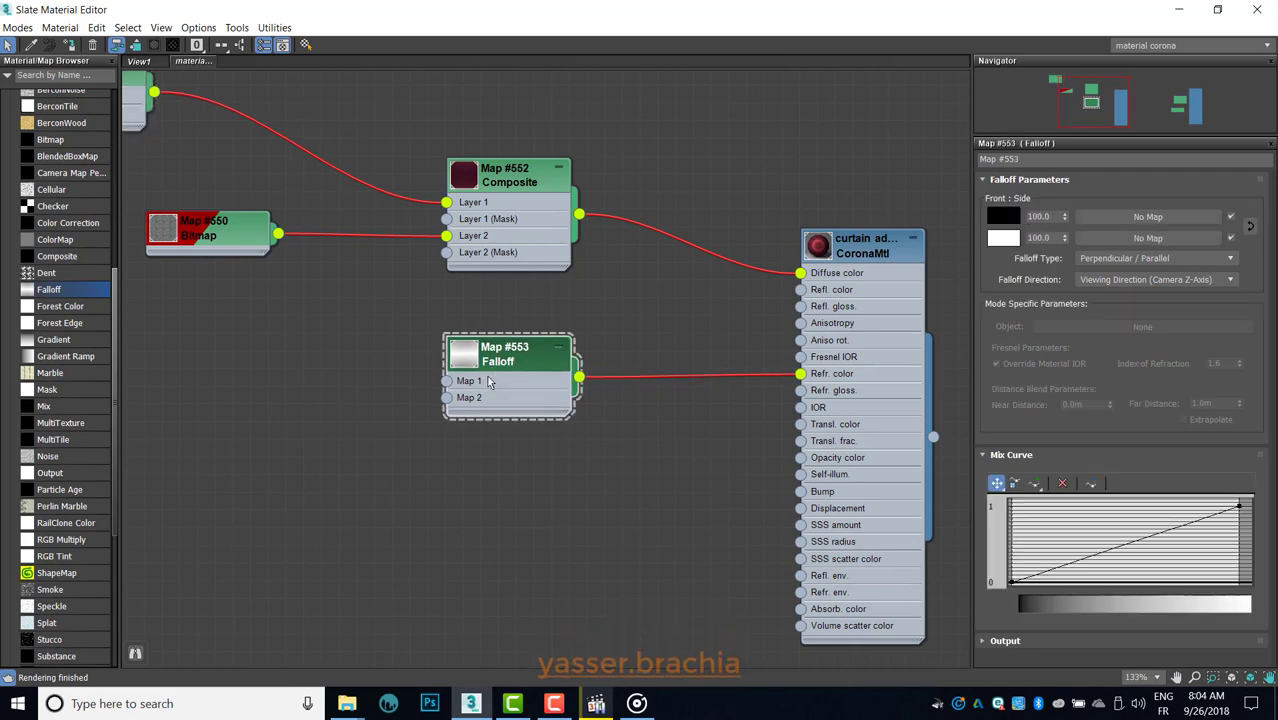
pyautogui.click(1249, 226)
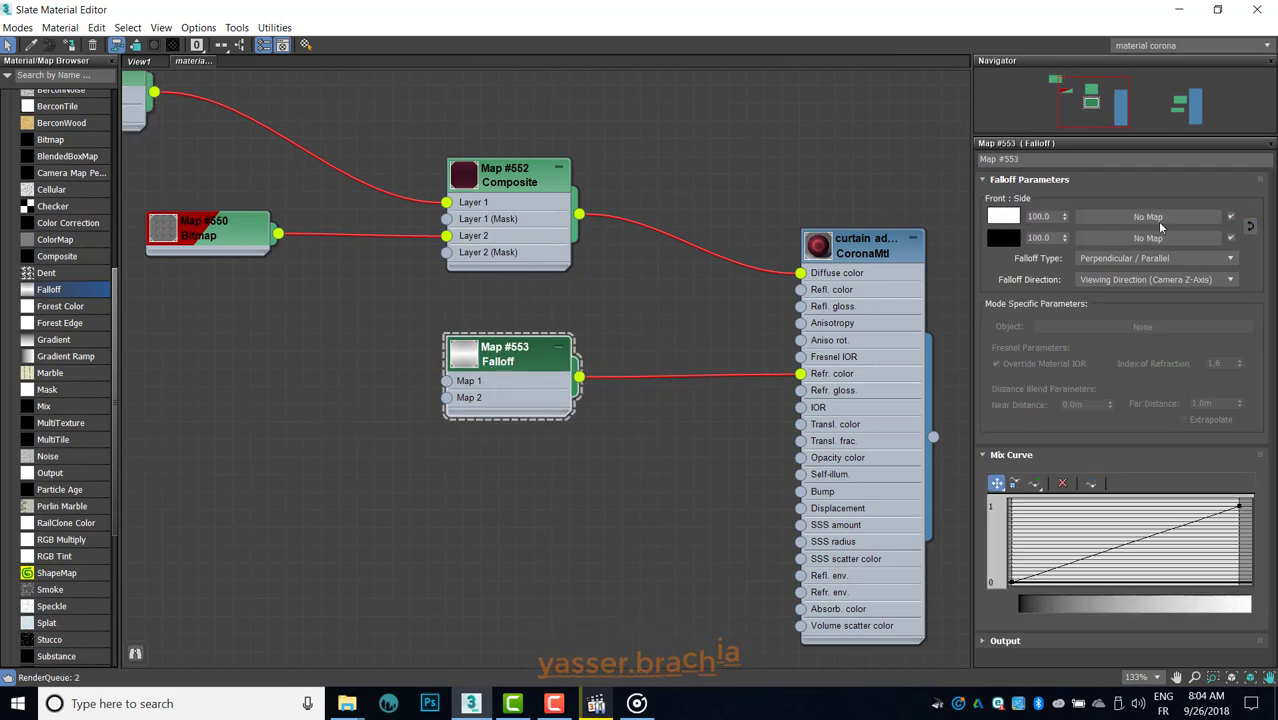
pyautogui.moveTo(725, 398); pyautogui.dragTo(673, 379, button='middle')
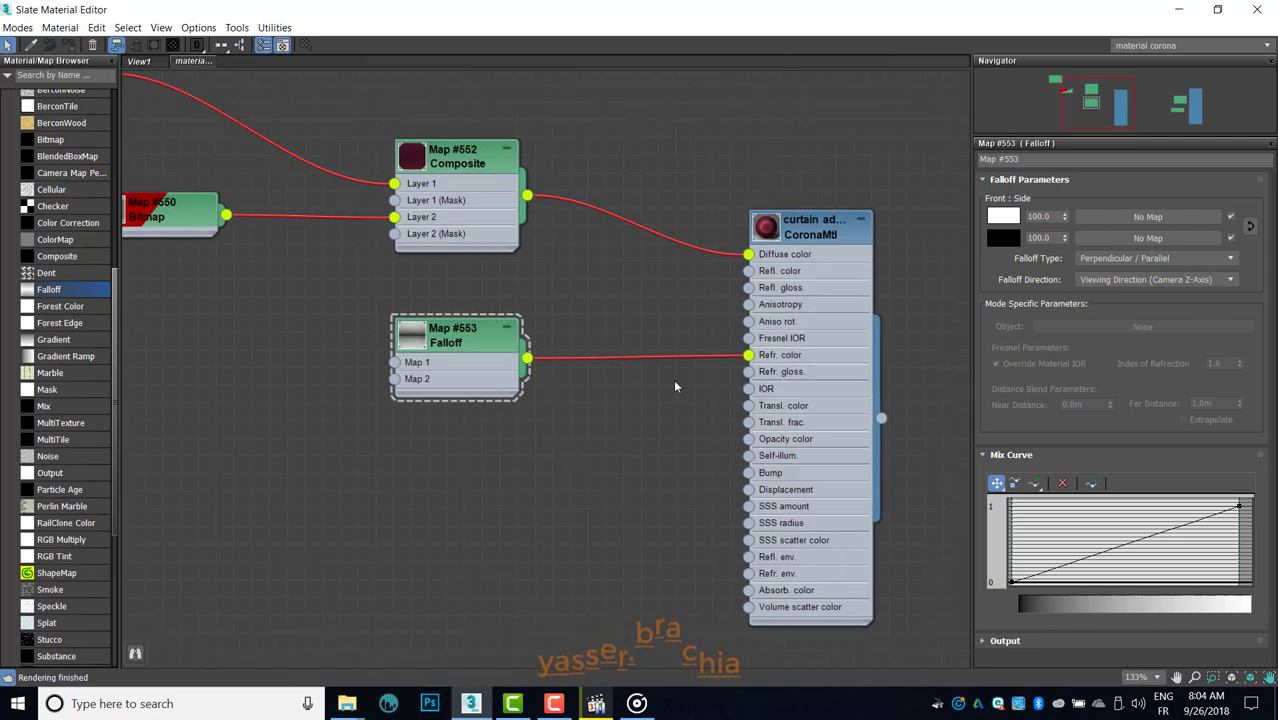
# Step: Show an enlarged preview of the curtain CoronaMtl beside the nodes
pyautogui.rightClick(789, 234)
pyautogui.click(808, 310)
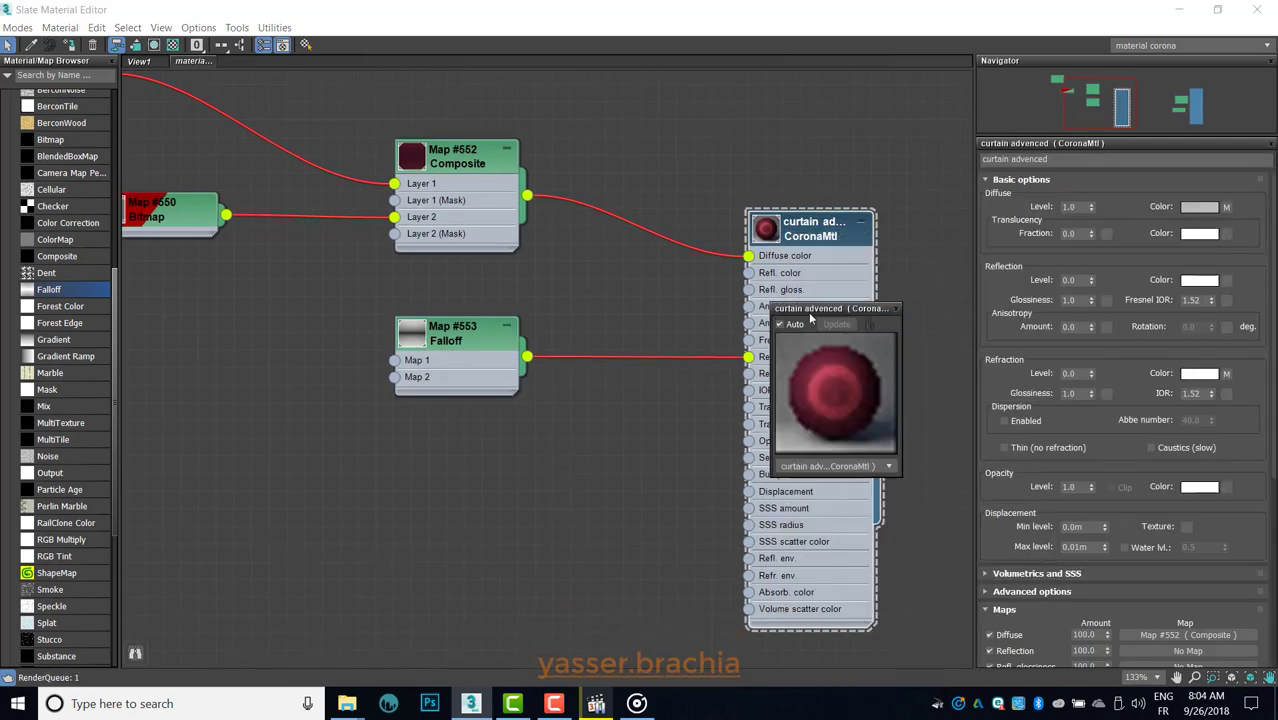
pyautogui.moveTo(808, 312); pyautogui.dragTo(237, 262)
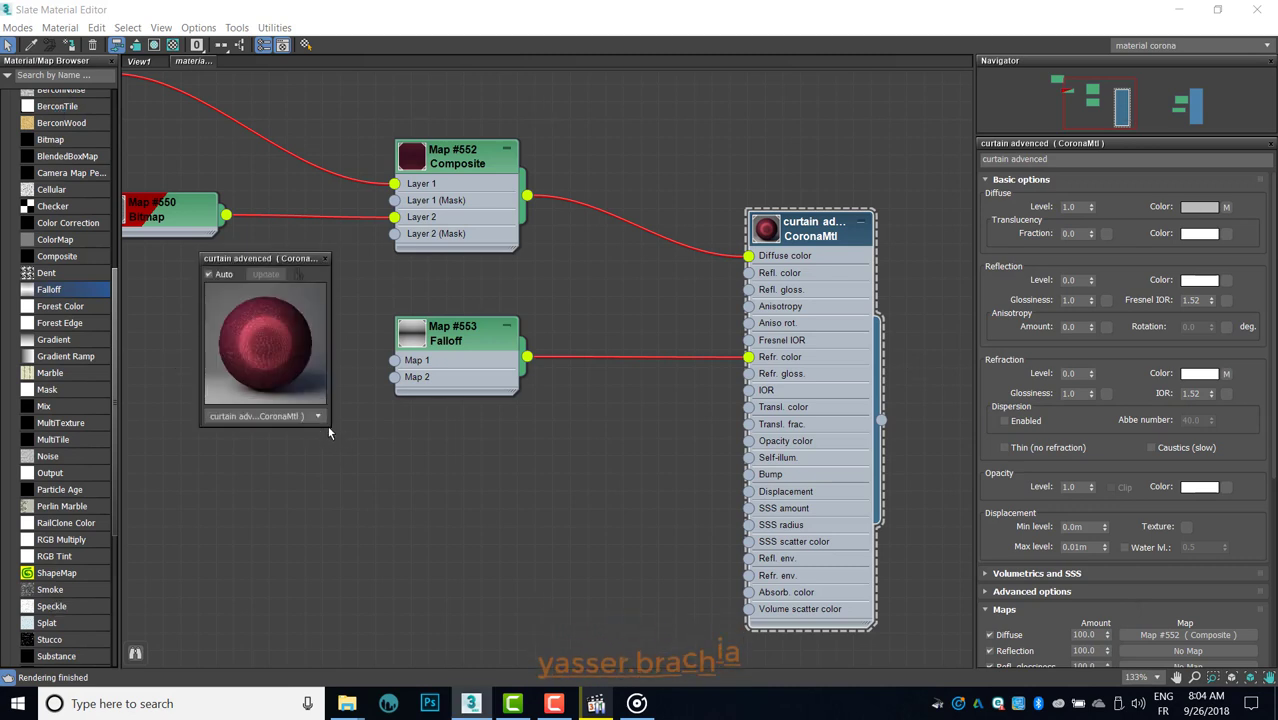
pyautogui.moveTo(332, 433); pyautogui.dragTo(481, 577)
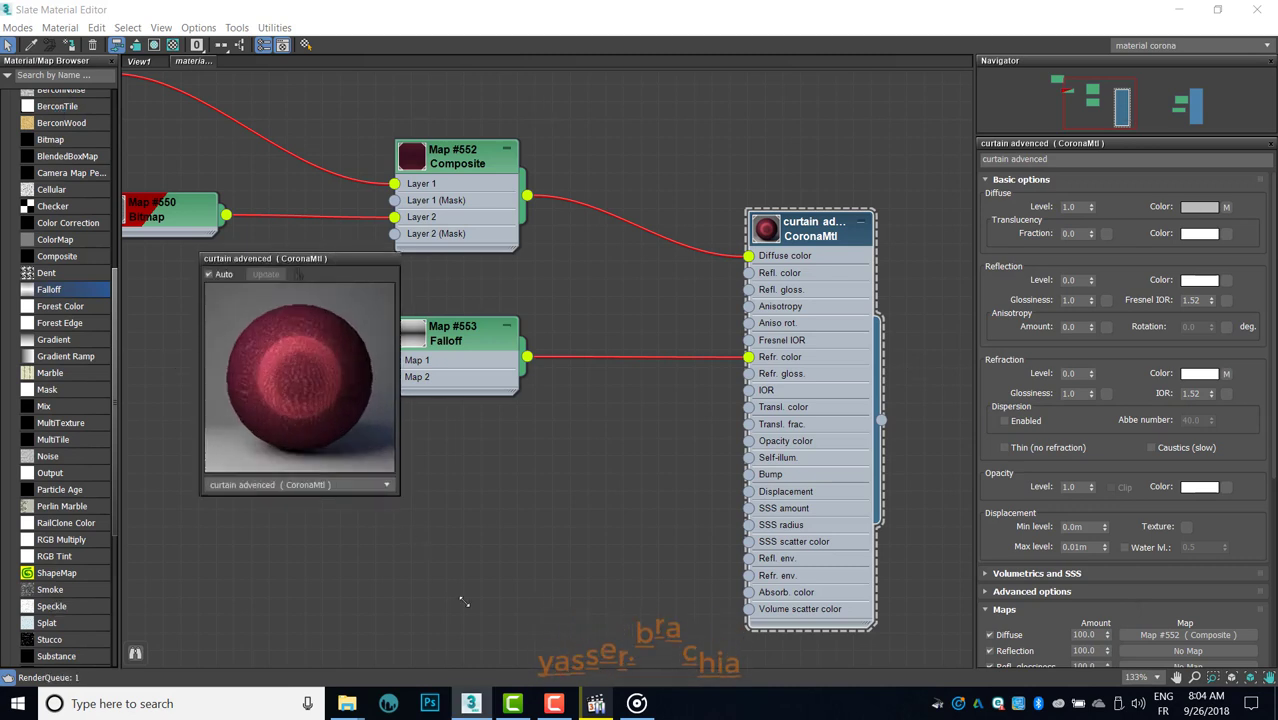
pyautogui.moveTo(570, 575); pyautogui.dragTo(563, 657)
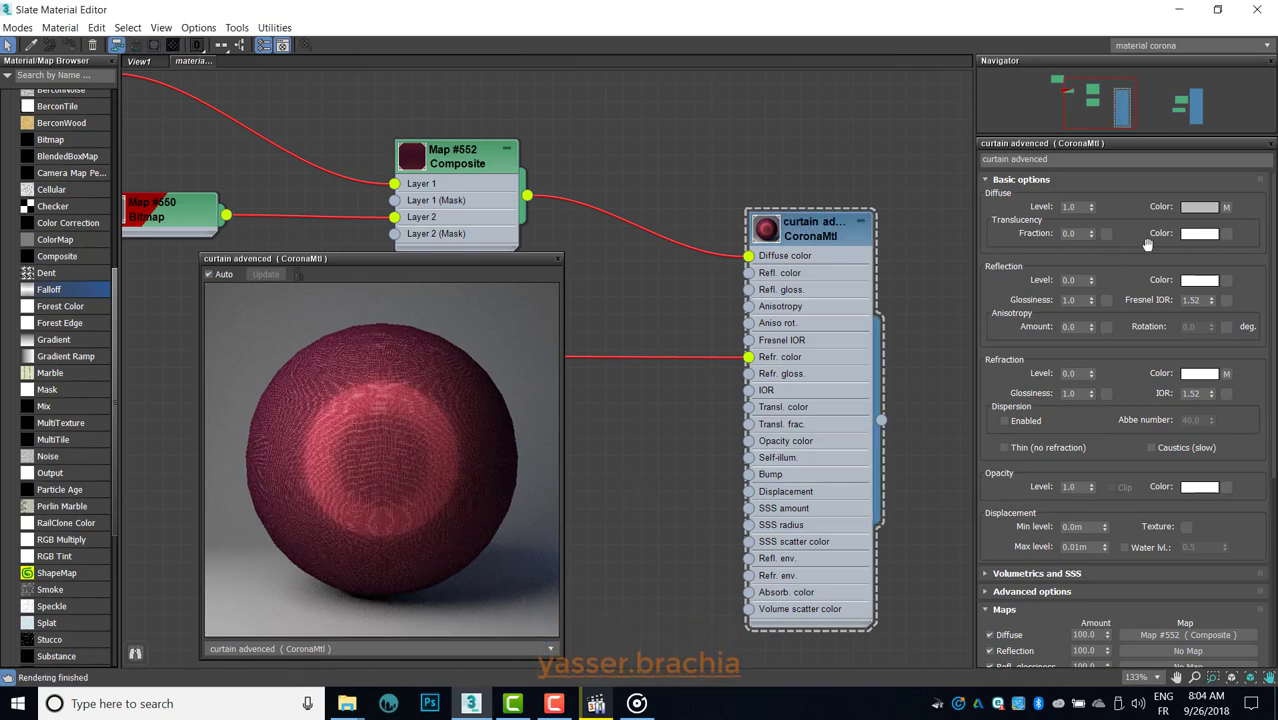
# Step: Set the curtain's diffuse colour to pure white (255)
pyautogui.click(1199, 207)
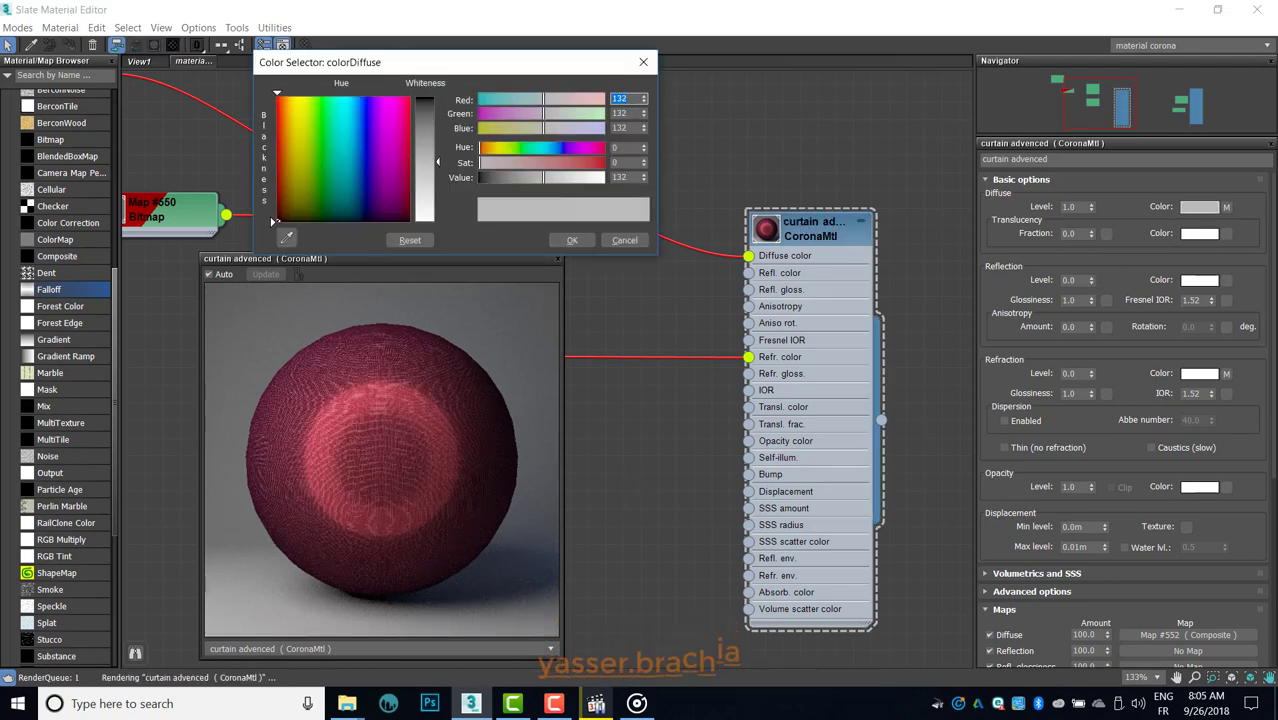
pyautogui.moveTo(437, 161); pyautogui.dragTo(437, 222)
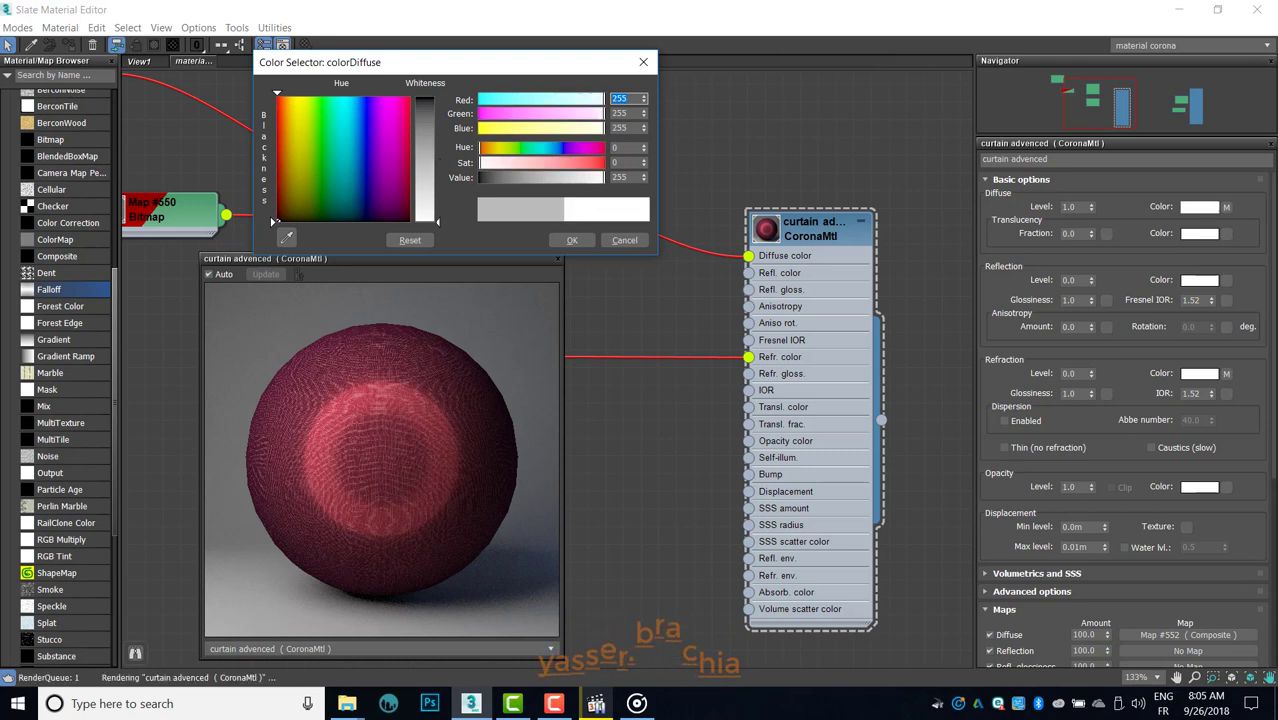
pyautogui.click(572, 241)
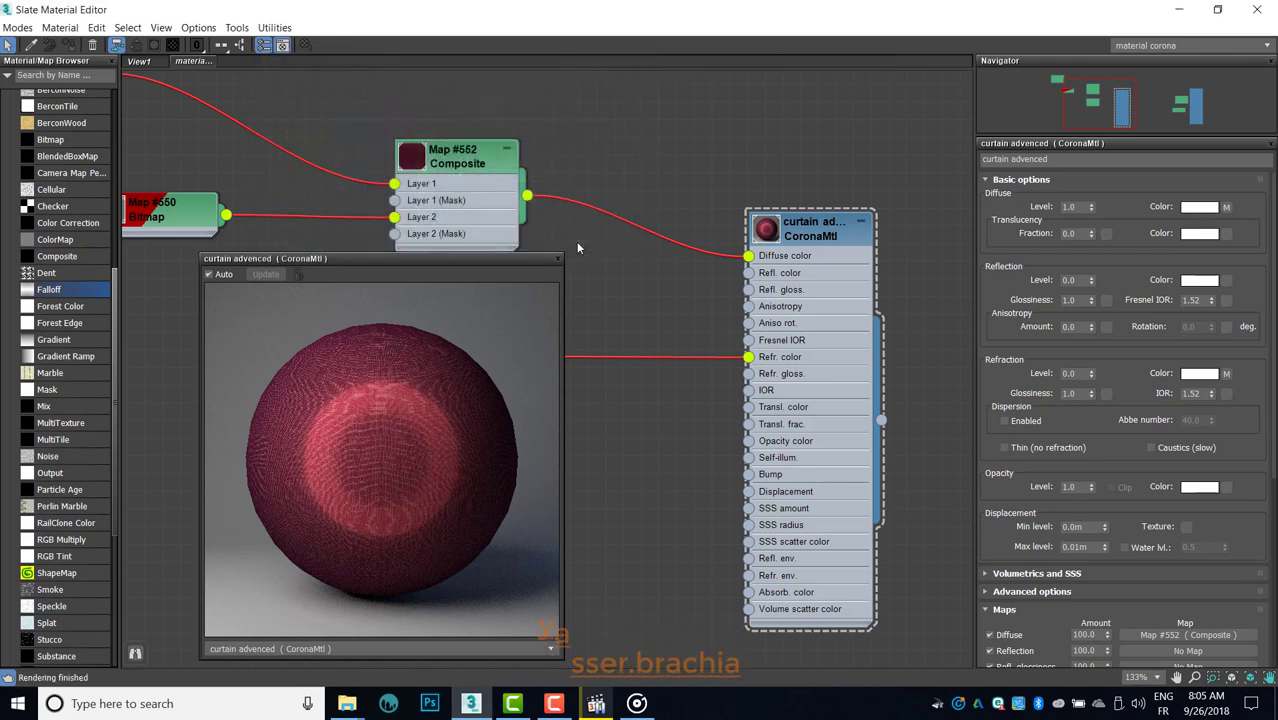
# Step: Set refraction level to 1.0 and refraction IOR to 1.001, then close the preview
pyautogui.doubleClick(1069, 373)
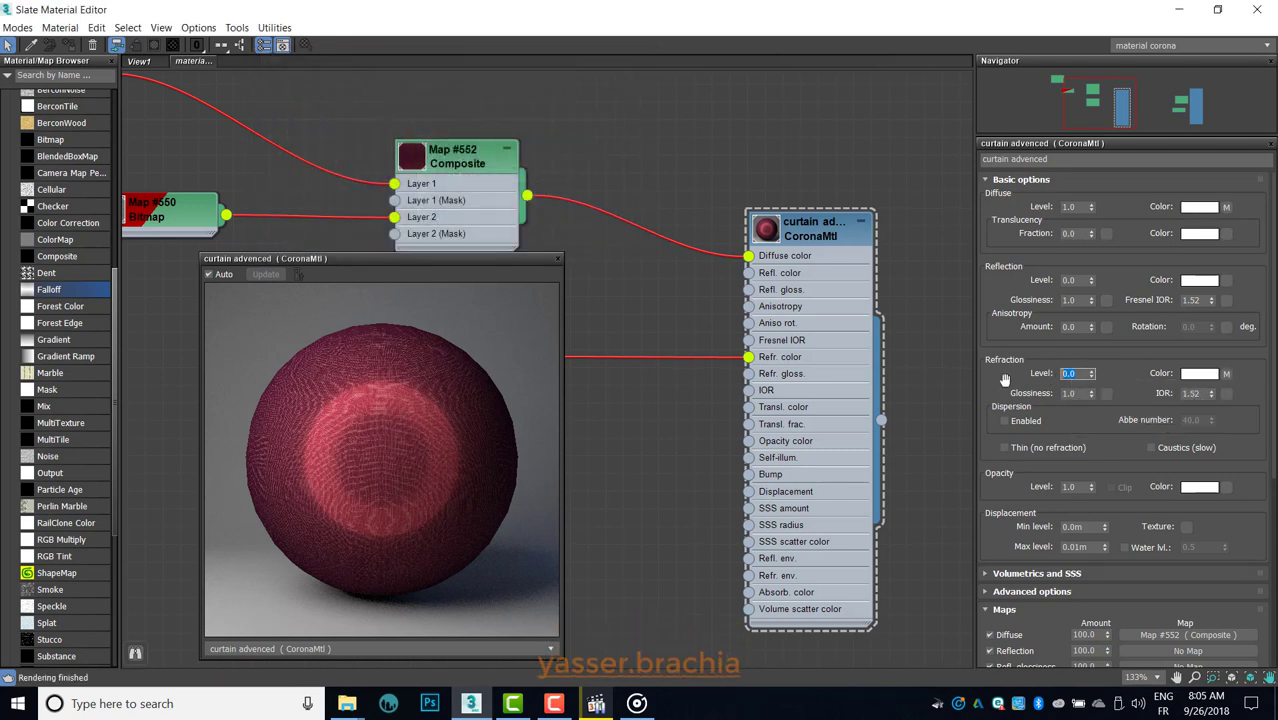
pyautogui.write('1')
pyautogui.press('Return')
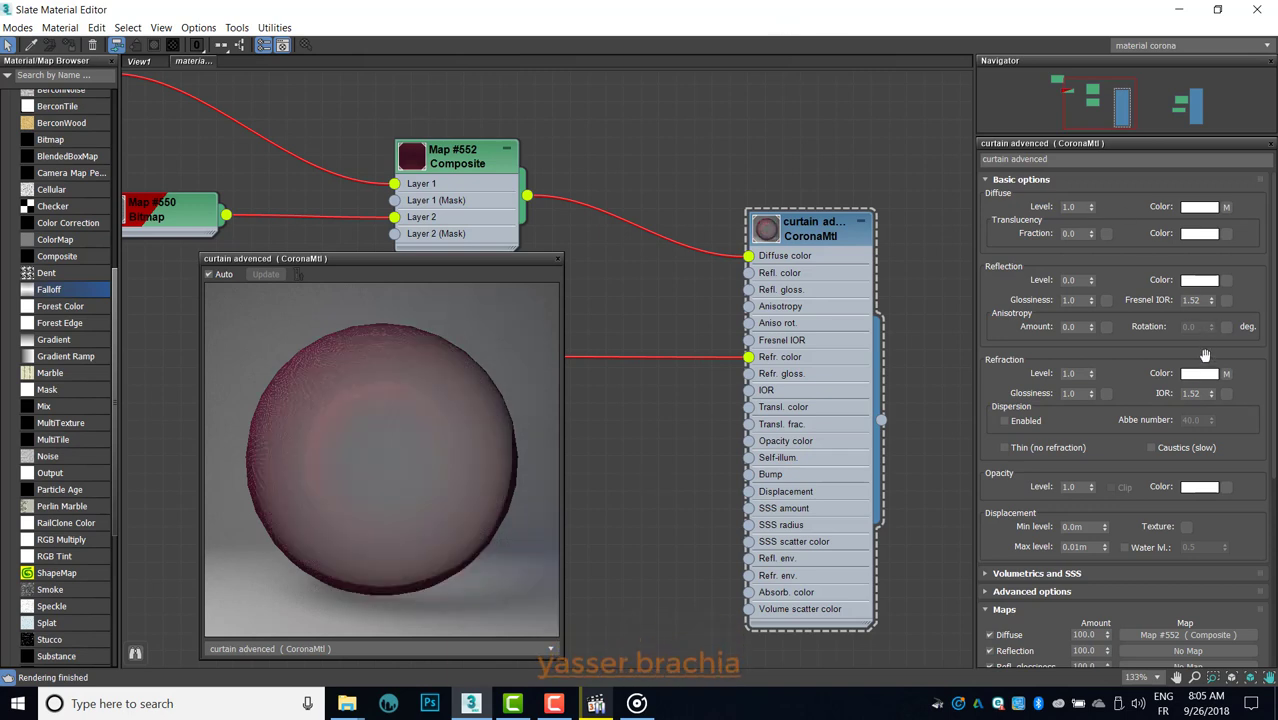
pyautogui.write('1')
pyautogui.press('Return')
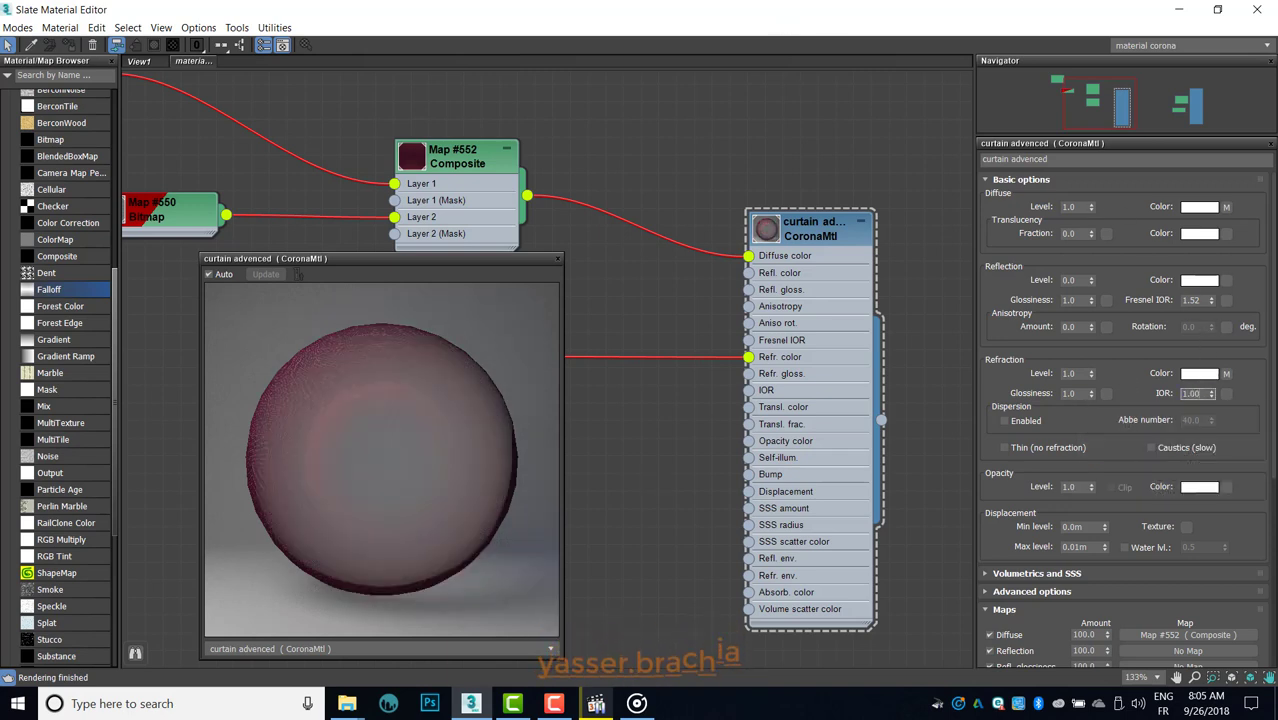
pyautogui.write('1')
pyautogui.press('Return')
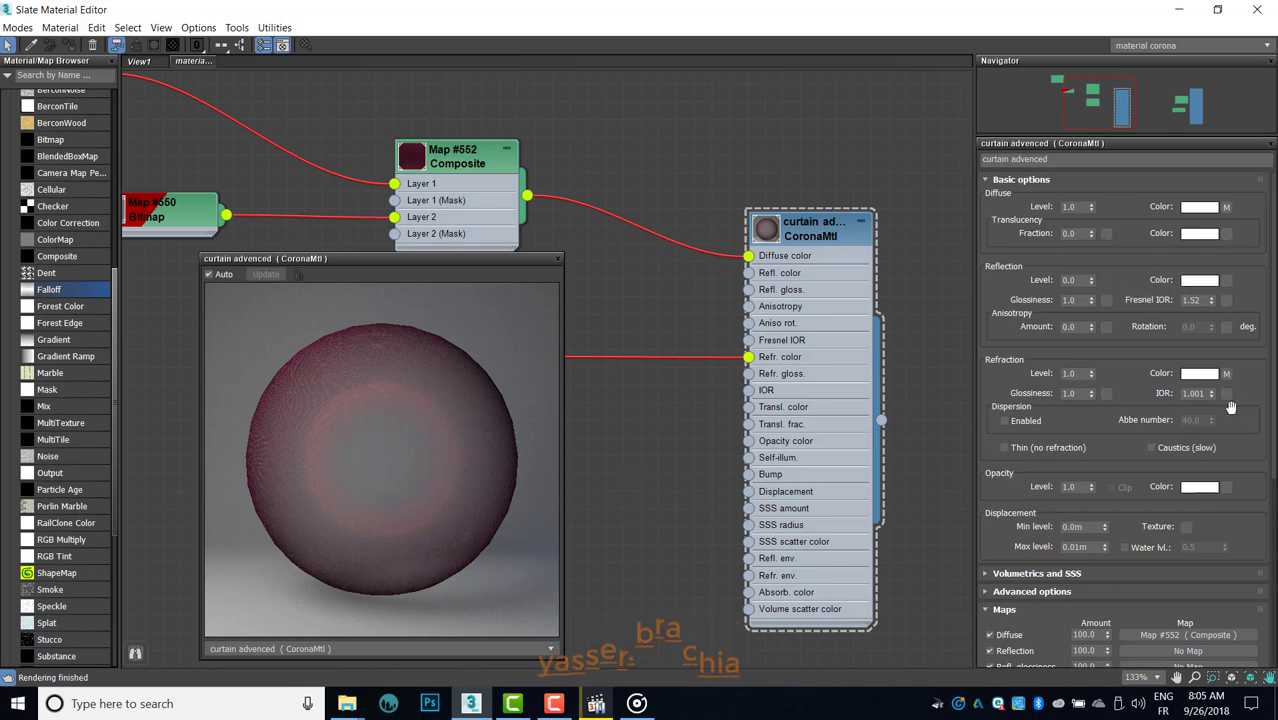
pyautogui.click(553, 258)
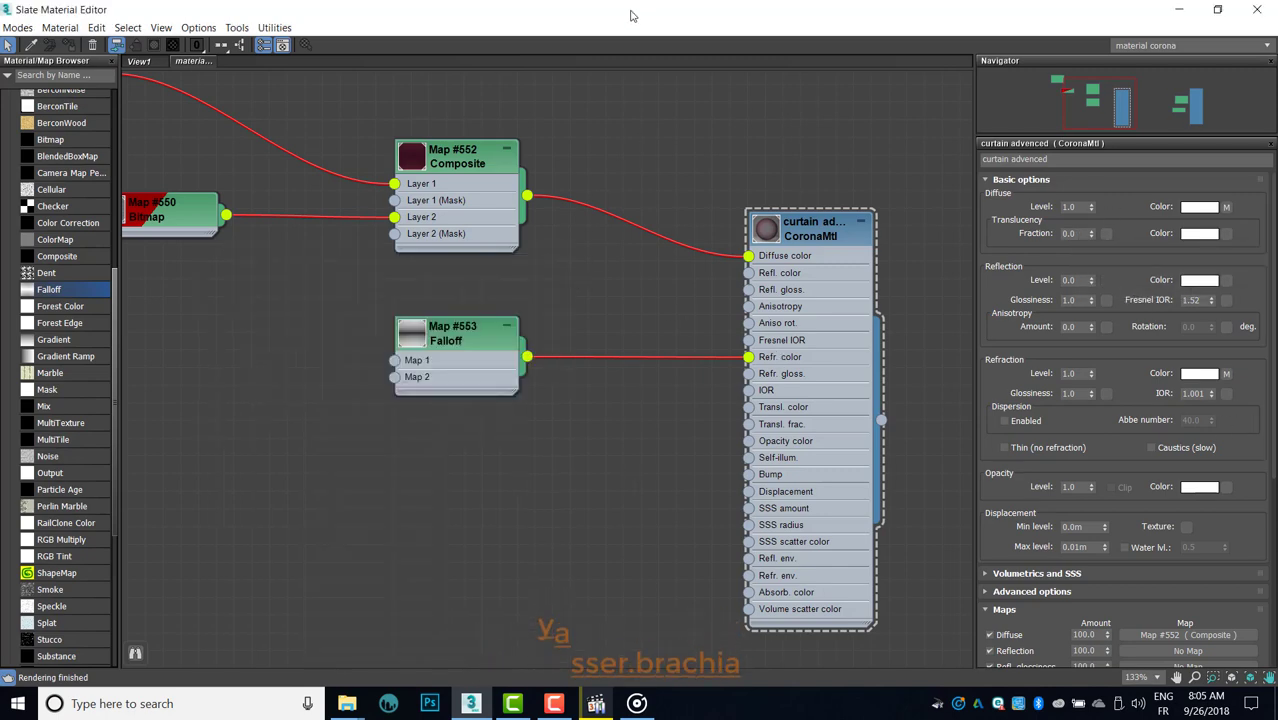
# Step: Render a Corona test region over the left of the image, dismissing missing-texture errors
pyautogui.moveTo(640, 9)
pyautogui.mouseDown()
pyautogui.moveTo(738, 62)
pyautogui.moveTo(872, 62)
pyautogui.moveTo(637, 34)
pyautogui.mouseUp()
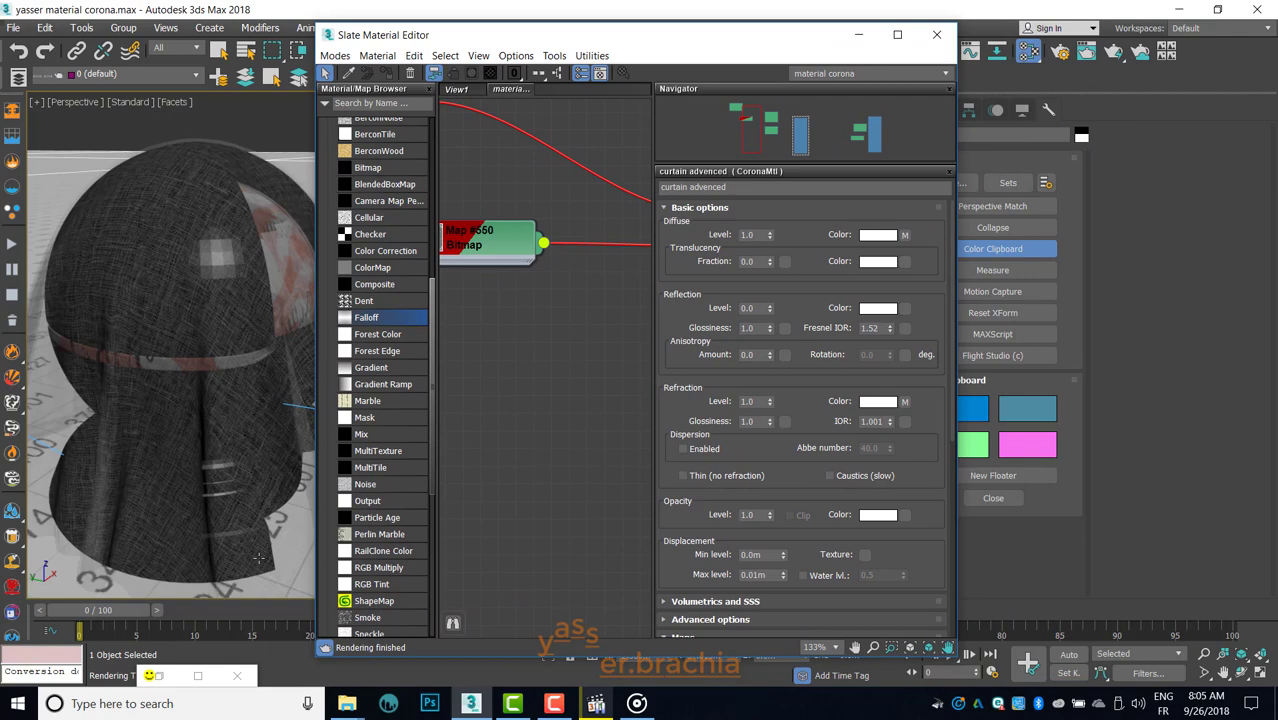
pyautogui.click(166, 673)
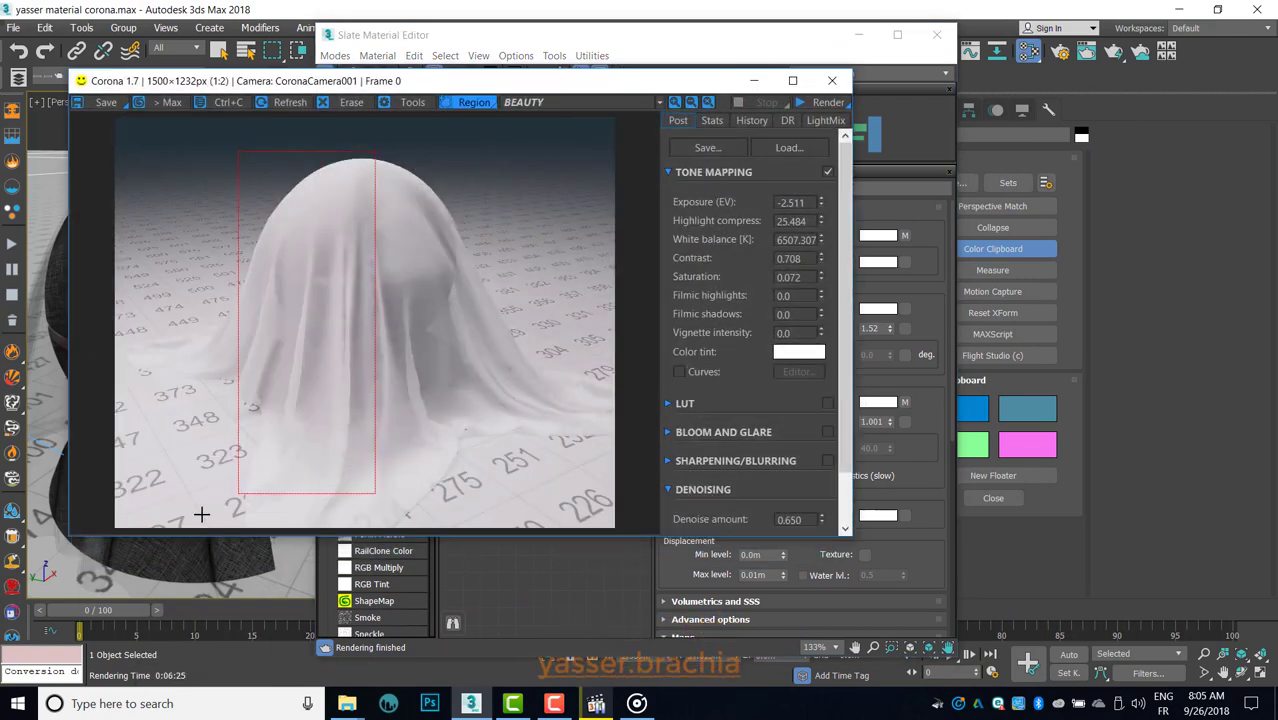
pyautogui.moveTo(296, 390); pyautogui.dragTo(151, 518)
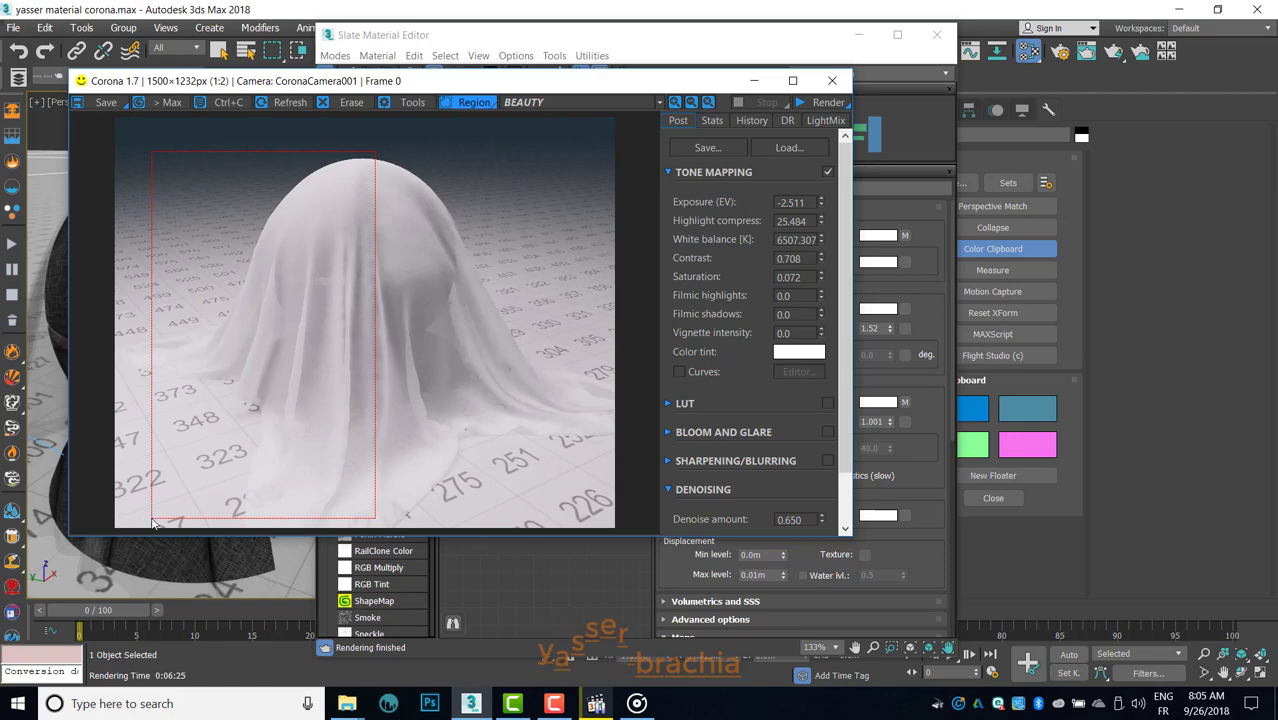
pyautogui.click(820, 103)
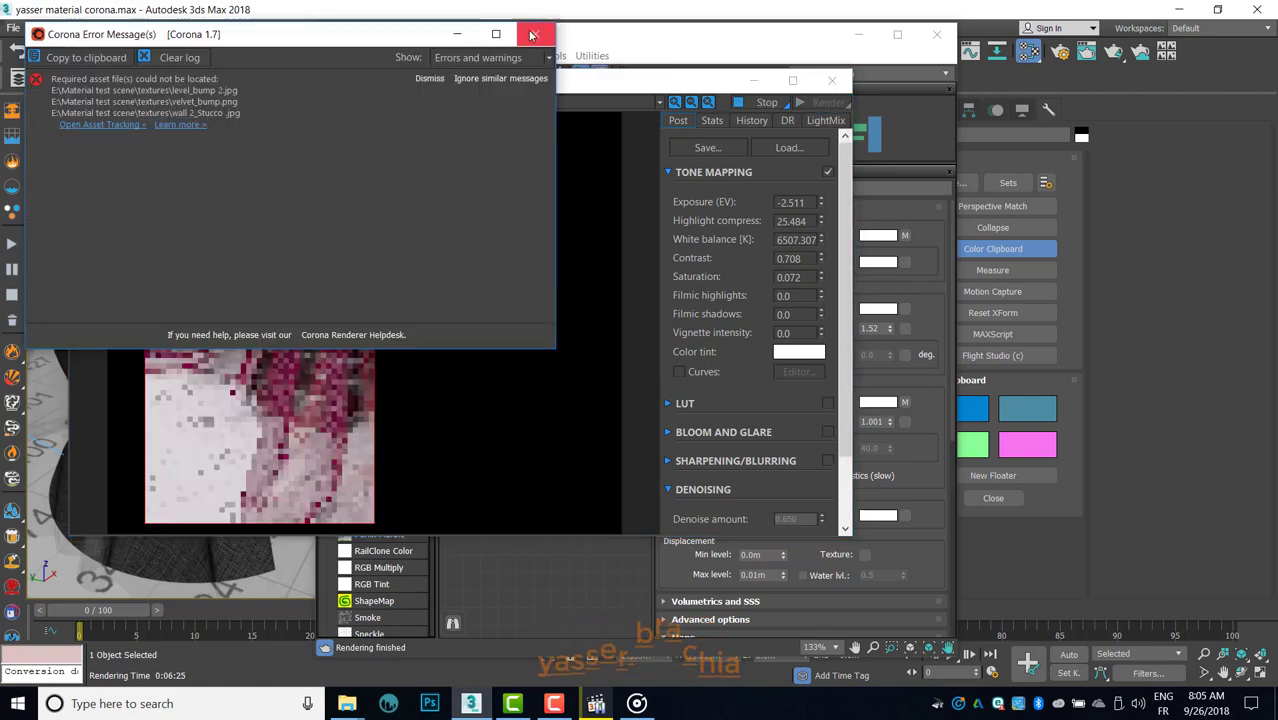
pyautogui.click(532, 35)
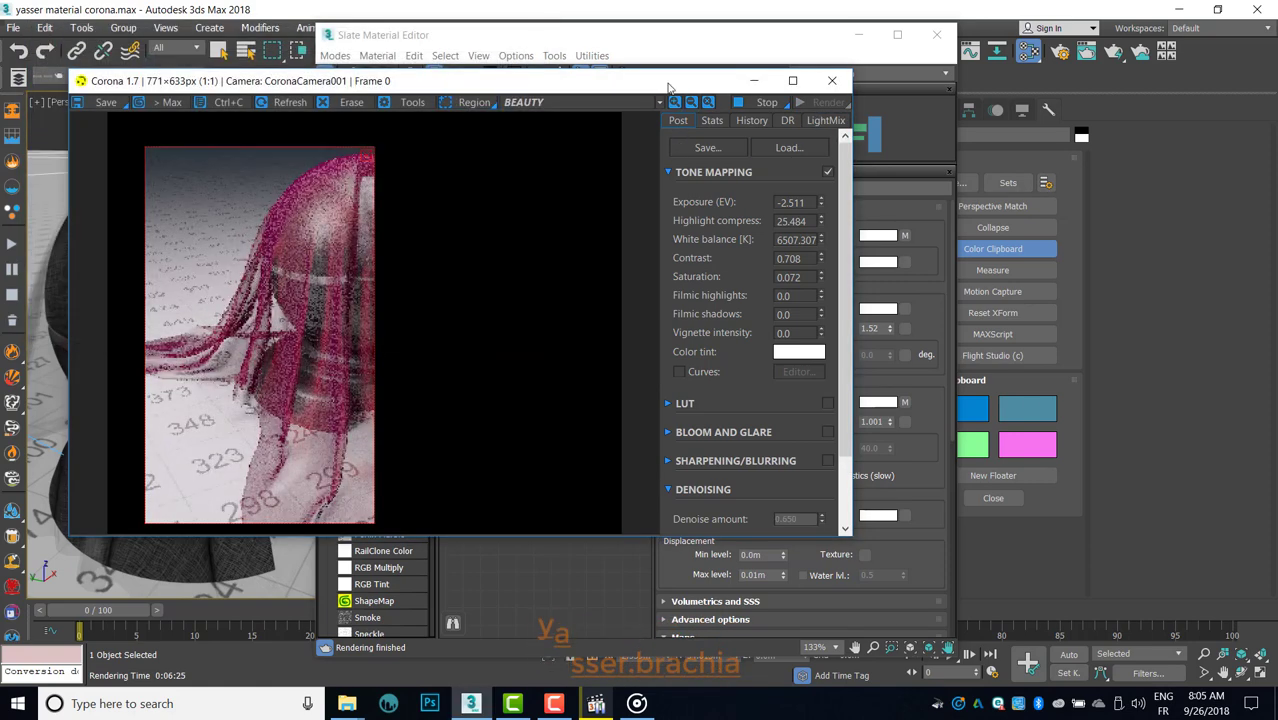
# Step: Place the material editor in front, shifted right so the render stays visible
pyautogui.moveTo(669, 87); pyautogui.dragTo(613, 71)
pyautogui.click(700, 35)
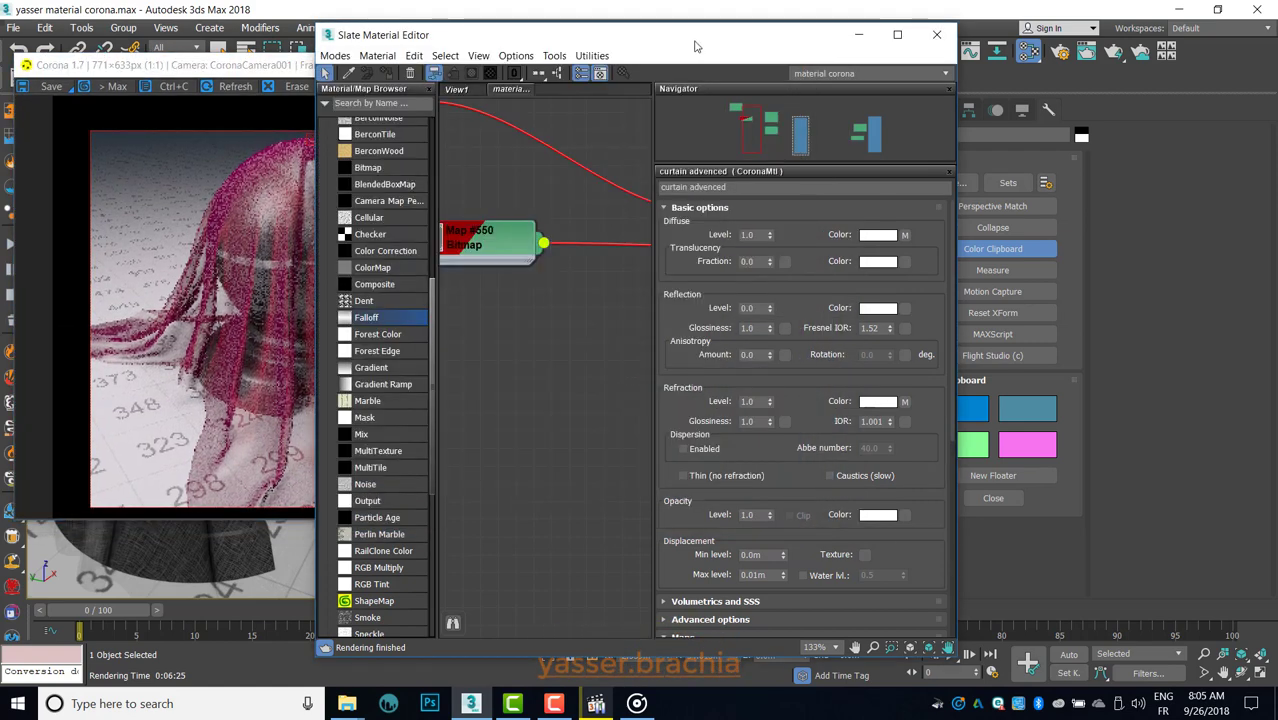
pyautogui.moveTo(697, 46); pyautogui.dragTo(957, 33)
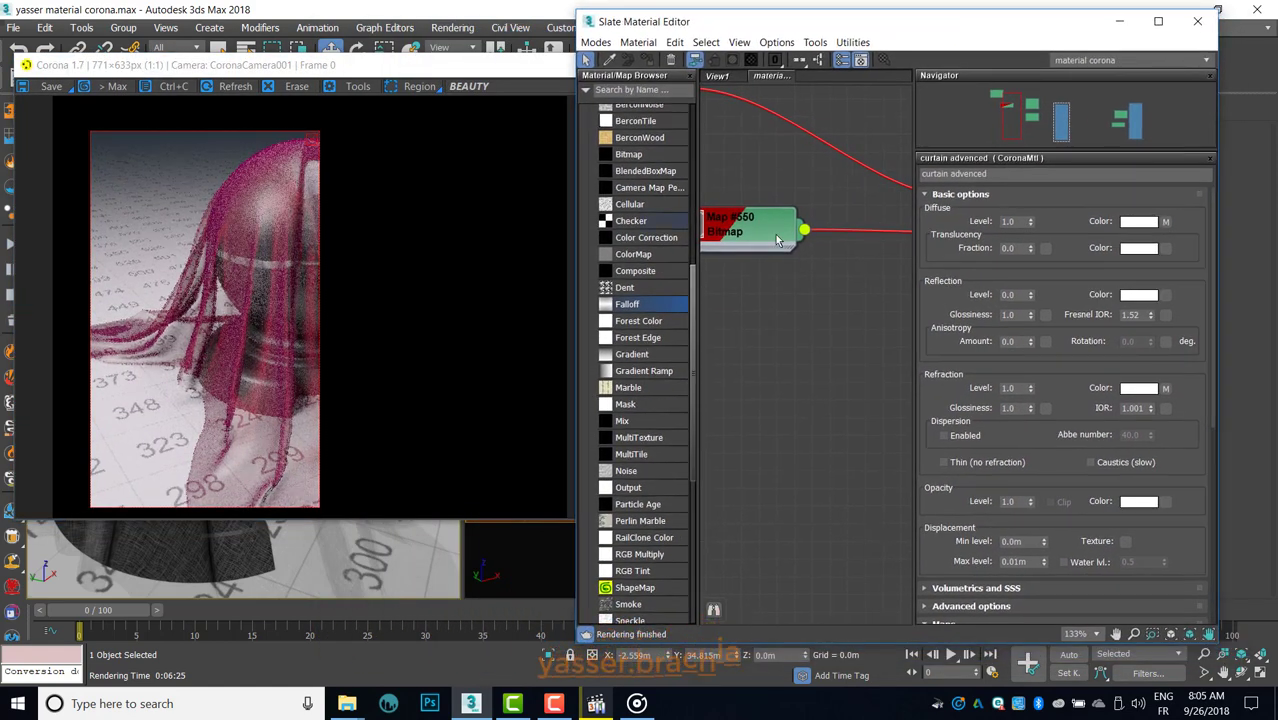
# Step: Widen the Slate Material Editor and centre the node network in view
pyautogui.scroll(-3, 778, 240)
pyautogui.scroll(-3, 788, 279)
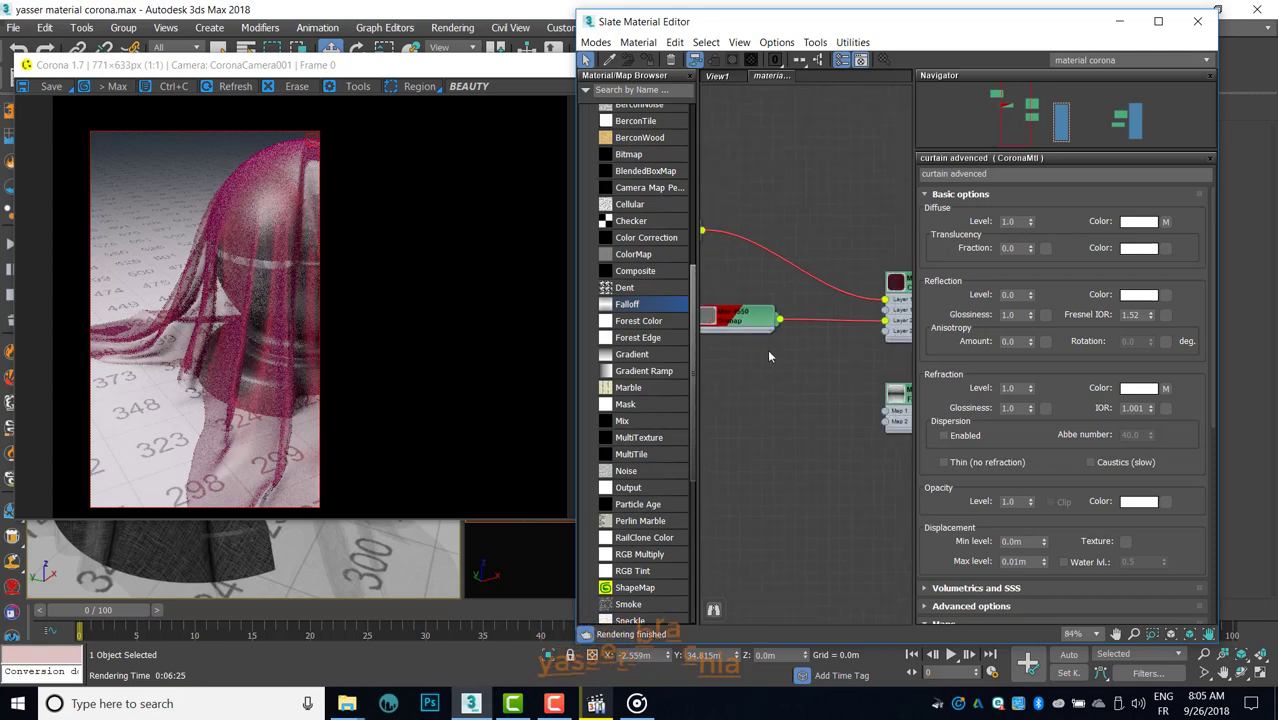
pyautogui.scroll(-3, 792, 295)
pyautogui.scroll(-3, 798, 315)
pyautogui.scroll(-3, 803, 336)
pyautogui.scroll(1, 803, 336)
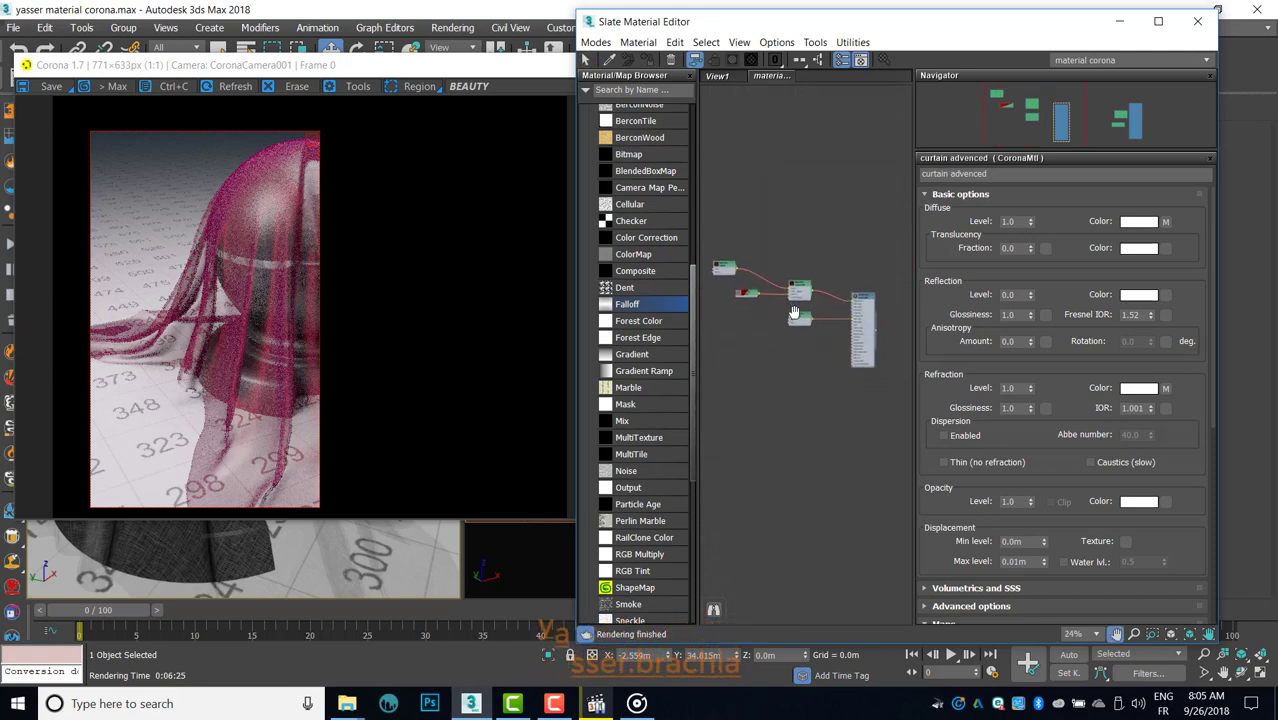
pyautogui.scroll(2, 803, 336)
pyautogui.moveTo(1220, 294); pyautogui.dragTo(1274, 294)
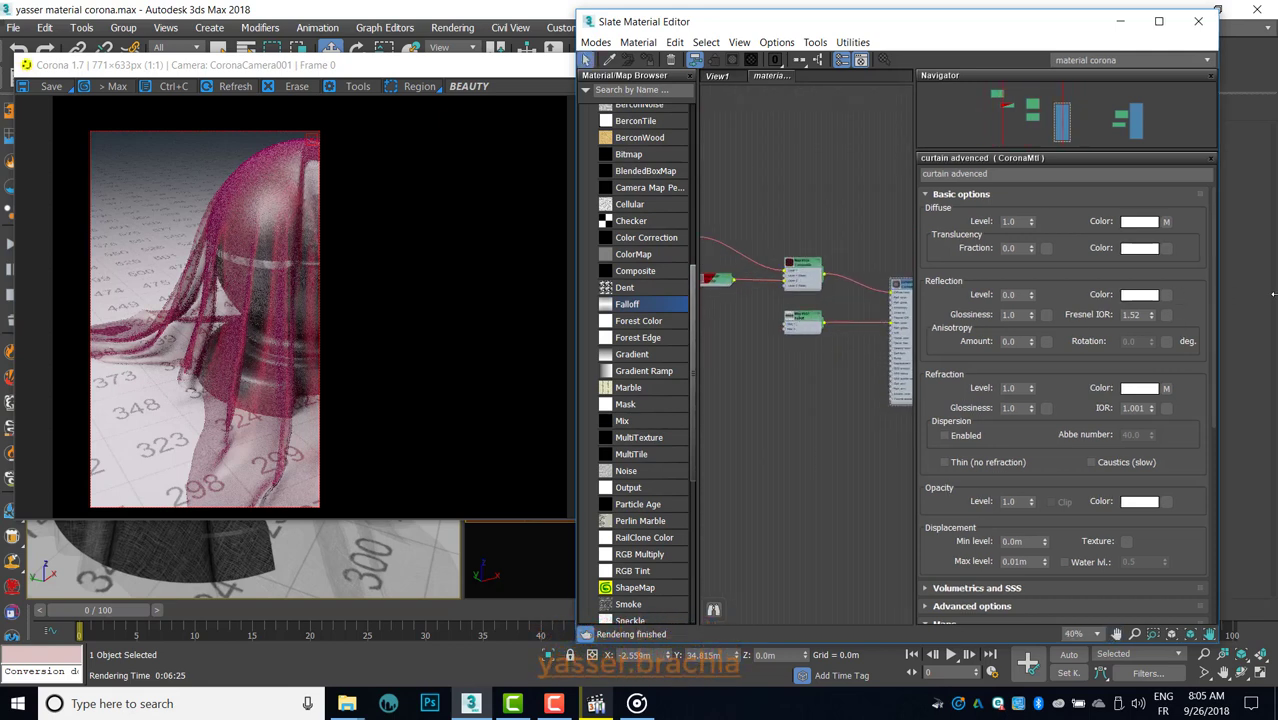
pyautogui.moveTo(573, 358); pyautogui.dragTo(345, 354)
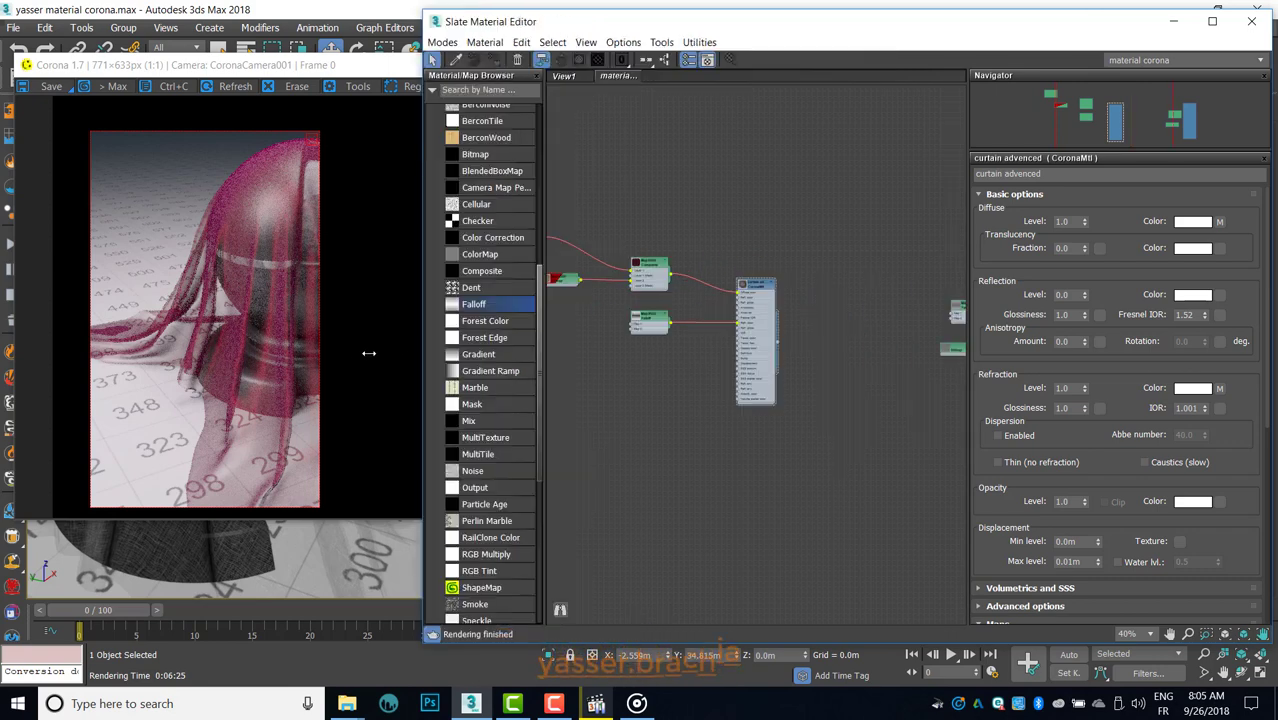
pyautogui.scroll(1, 673, 434)
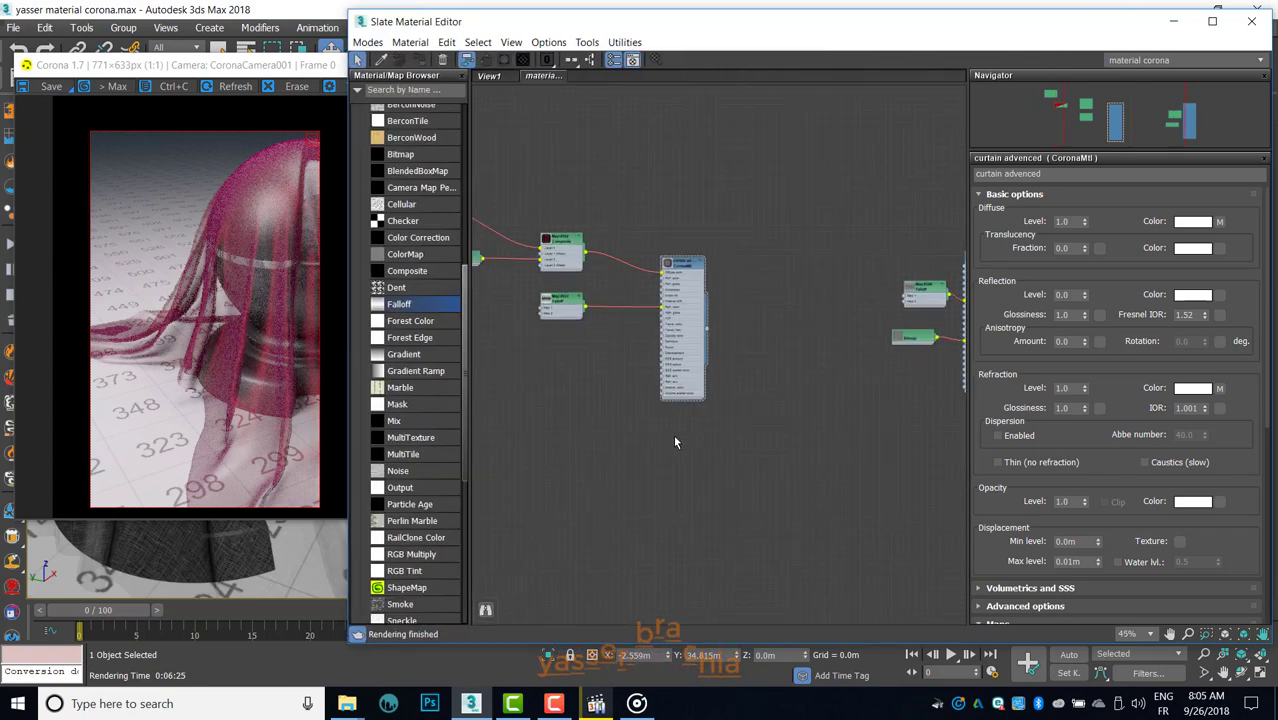
pyautogui.moveTo(673, 434); pyautogui.dragTo(776, 422, button='middle')
pyautogui.scroll(2, 700, 342)
pyautogui.scroll(2, 700, 342)
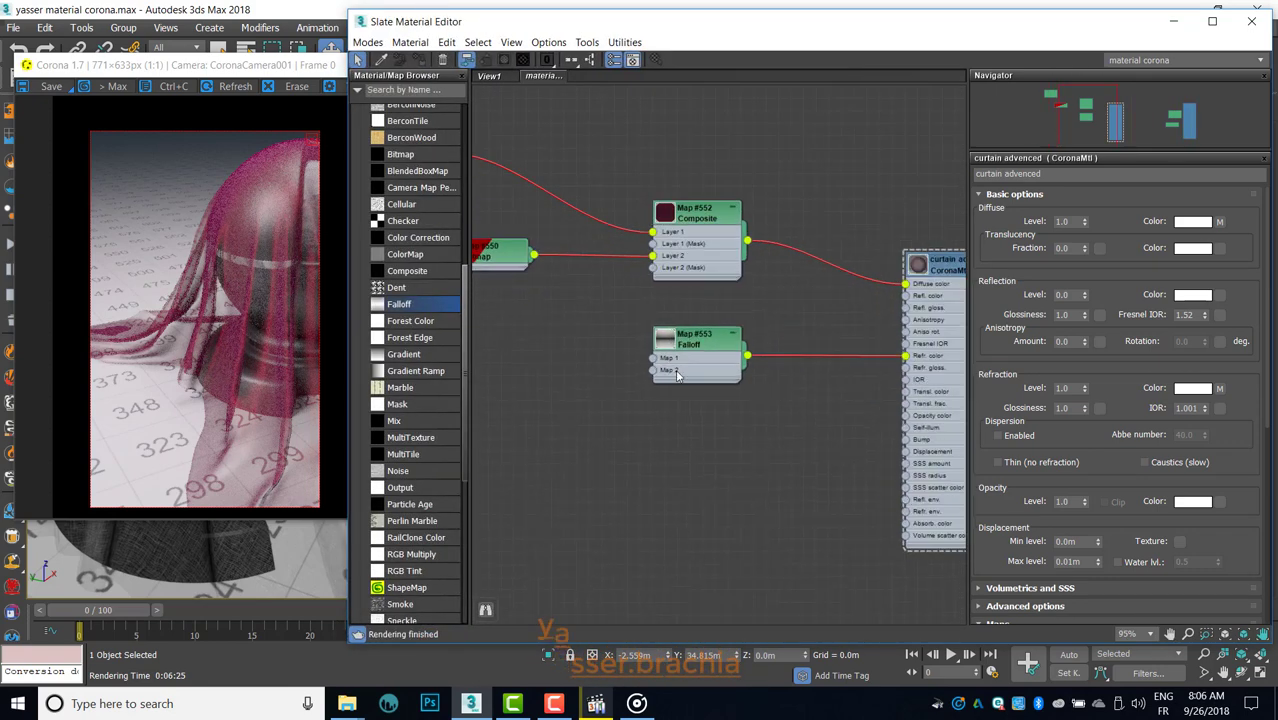
pyautogui.scroll(1, 700, 340)
# Step: Make the Map #553 Falloff mix curve endpoint Bezier and bow the curve into an arc
pyautogui.doubleClick(701, 337)
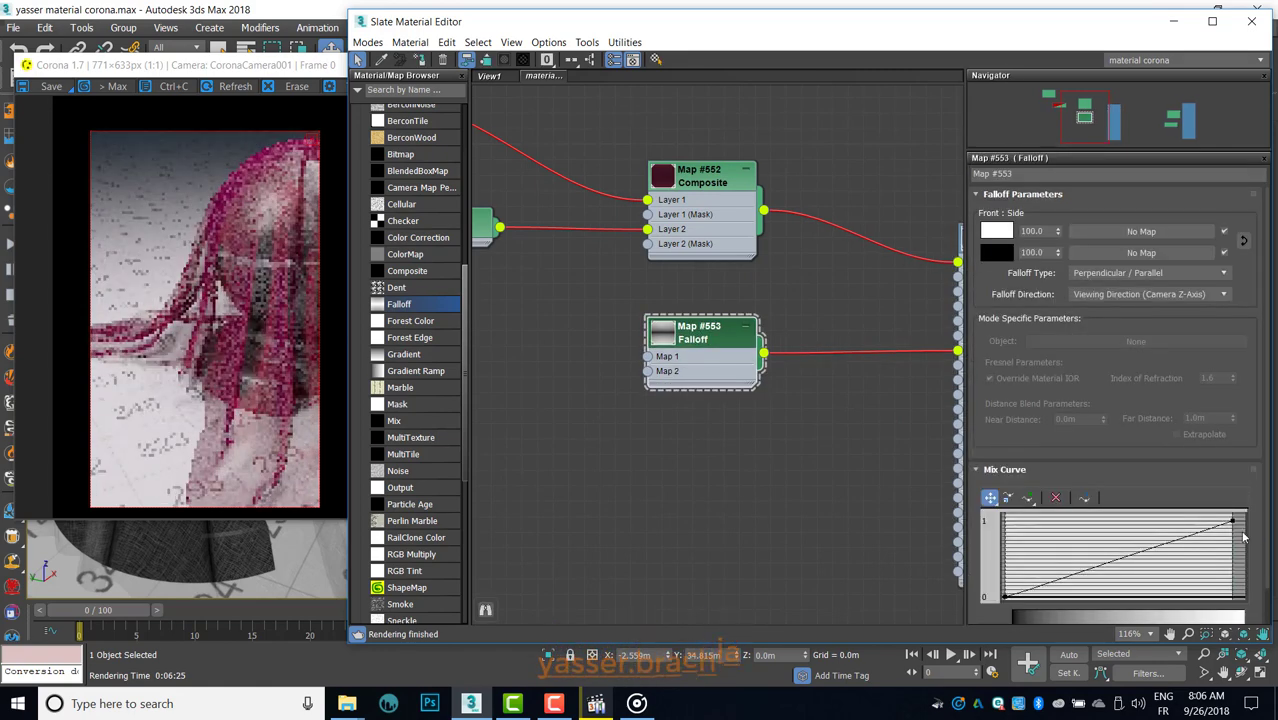
pyautogui.rightClick(1229, 521)
pyautogui.click(1200, 558)
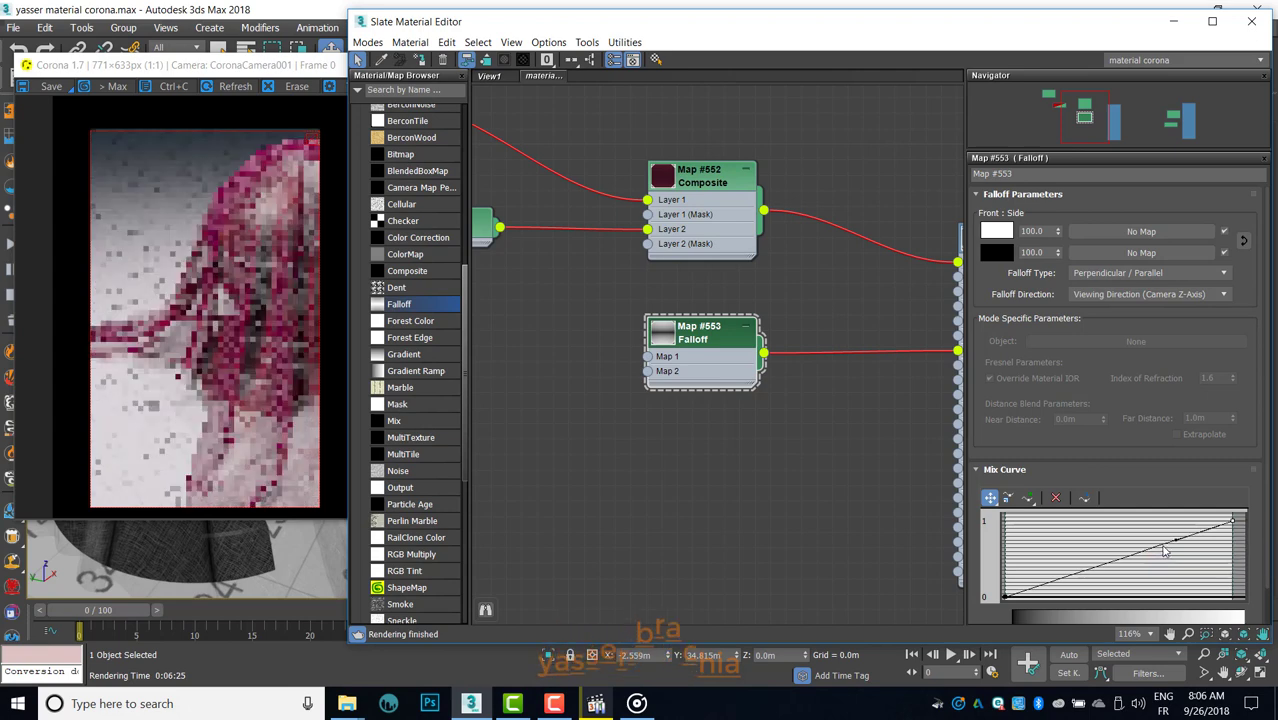
pyautogui.moveTo(1172, 540); pyautogui.dragTo(1105, 521)
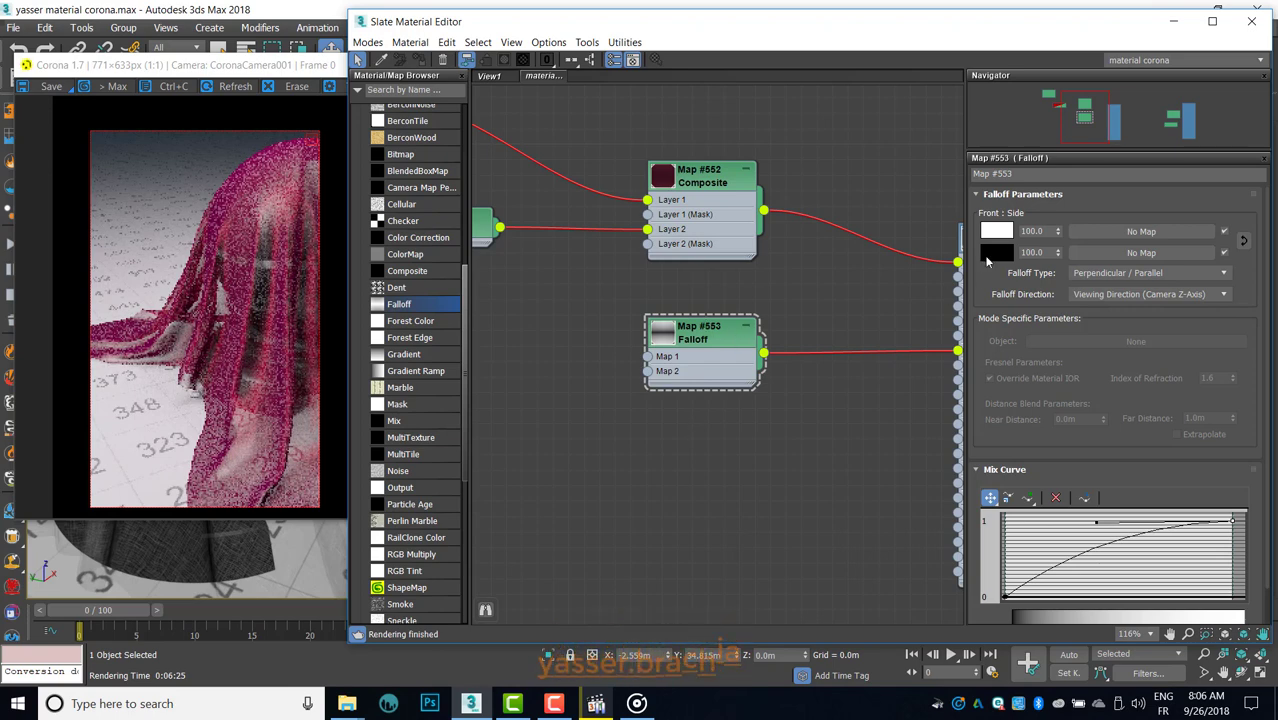
pyautogui.moveTo(1095, 521); pyautogui.dragTo(1088, 521)
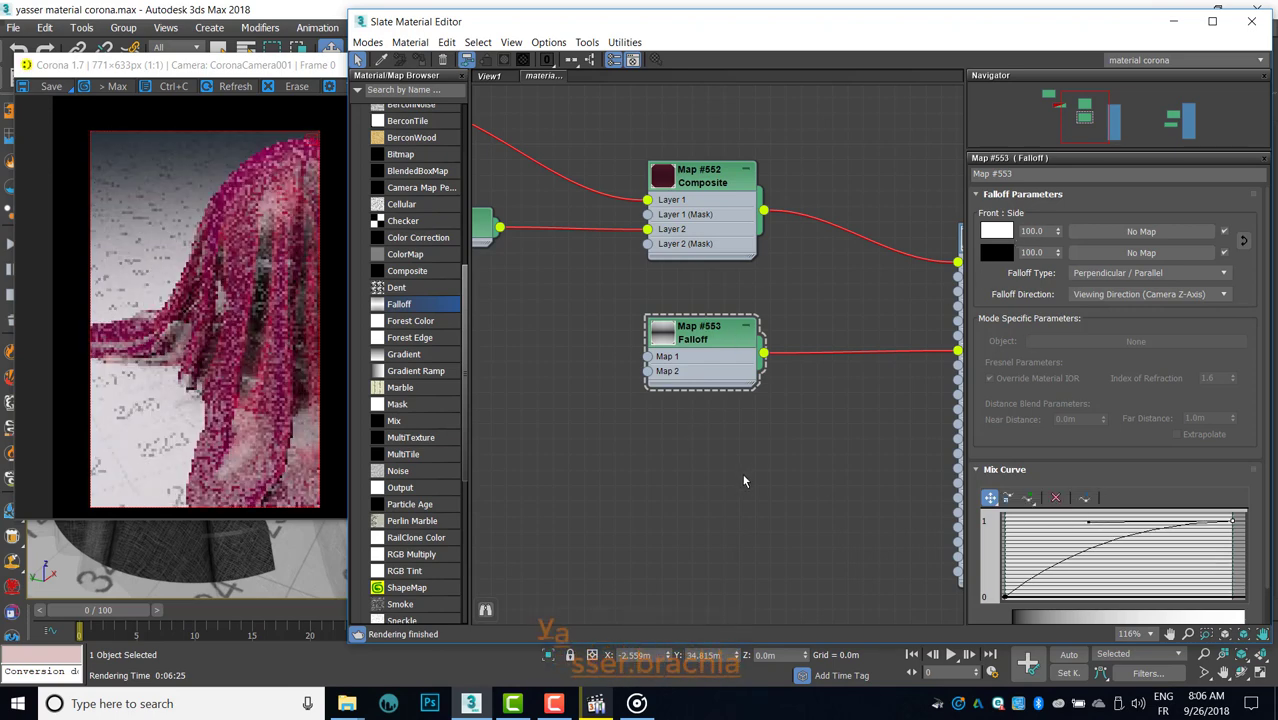
# Step: Nudge the Falloff node and pan over to the curtain CoronaMtl node
pyautogui.moveTo(683, 334); pyautogui.dragTo(684, 350)
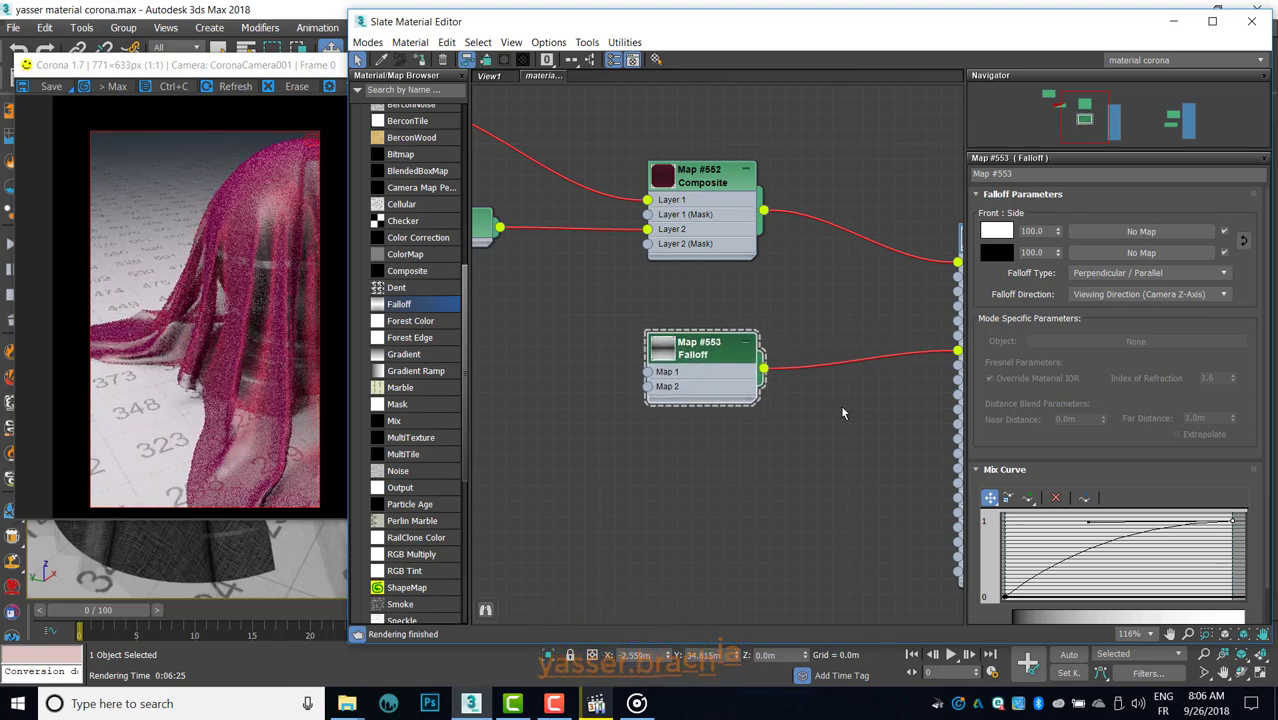
pyautogui.moveTo(705, 465); pyautogui.dragTo(711, 465, button='middle')
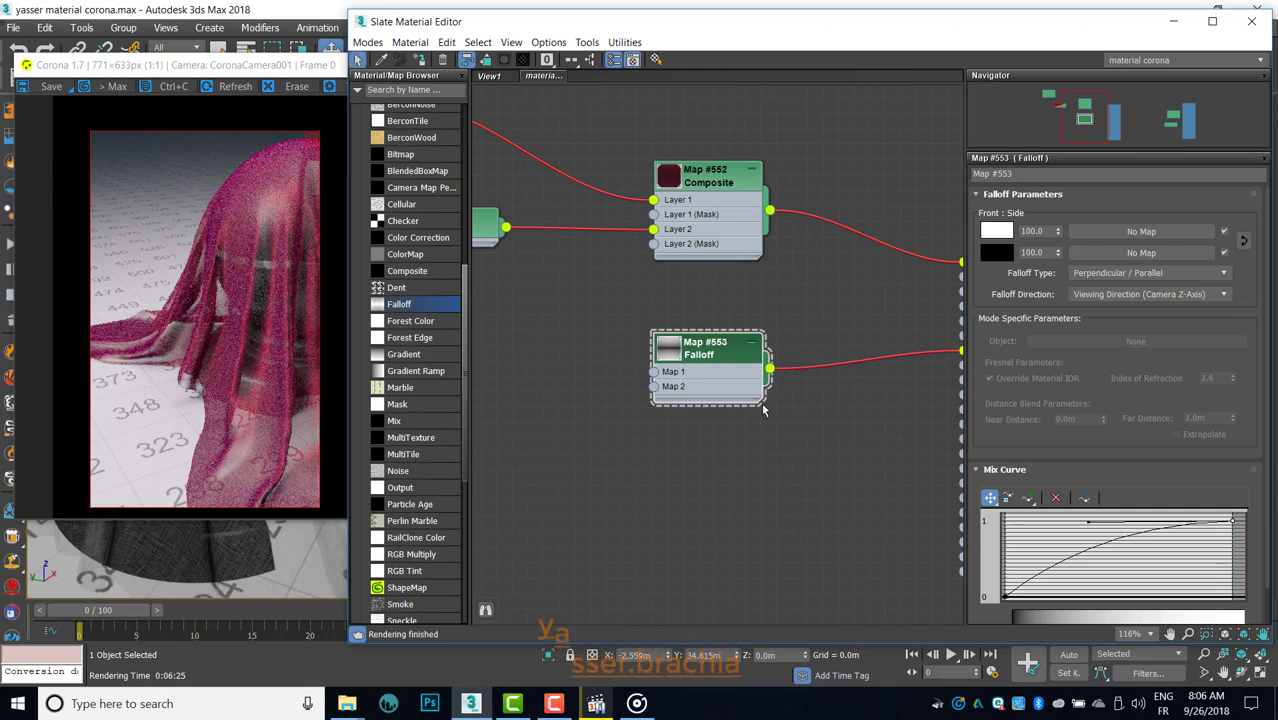
pyautogui.moveTo(770, 360); pyautogui.dragTo(655, 371, button='middle')
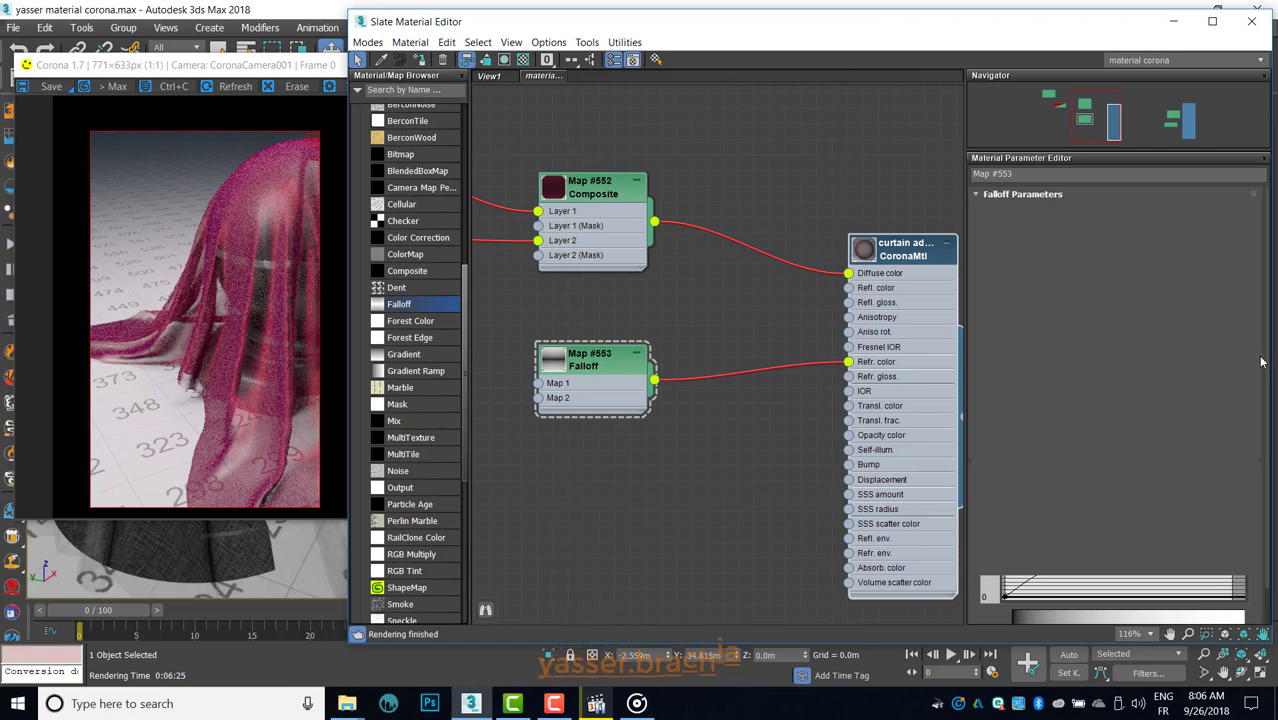
# Step: Set the curtain material's translucency fraction to 0.3
pyautogui.doubleClick(903, 250)
pyautogui.doubleClick(1066, 249)
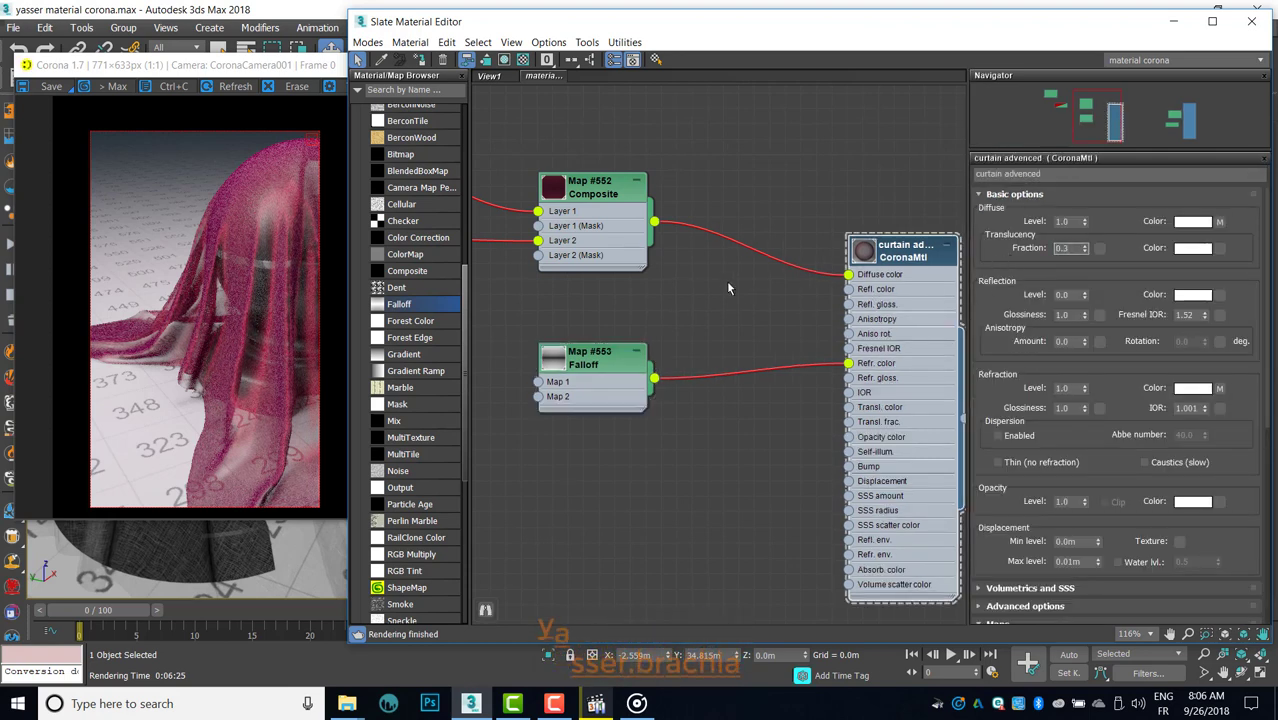
pyautogui.press('Return')
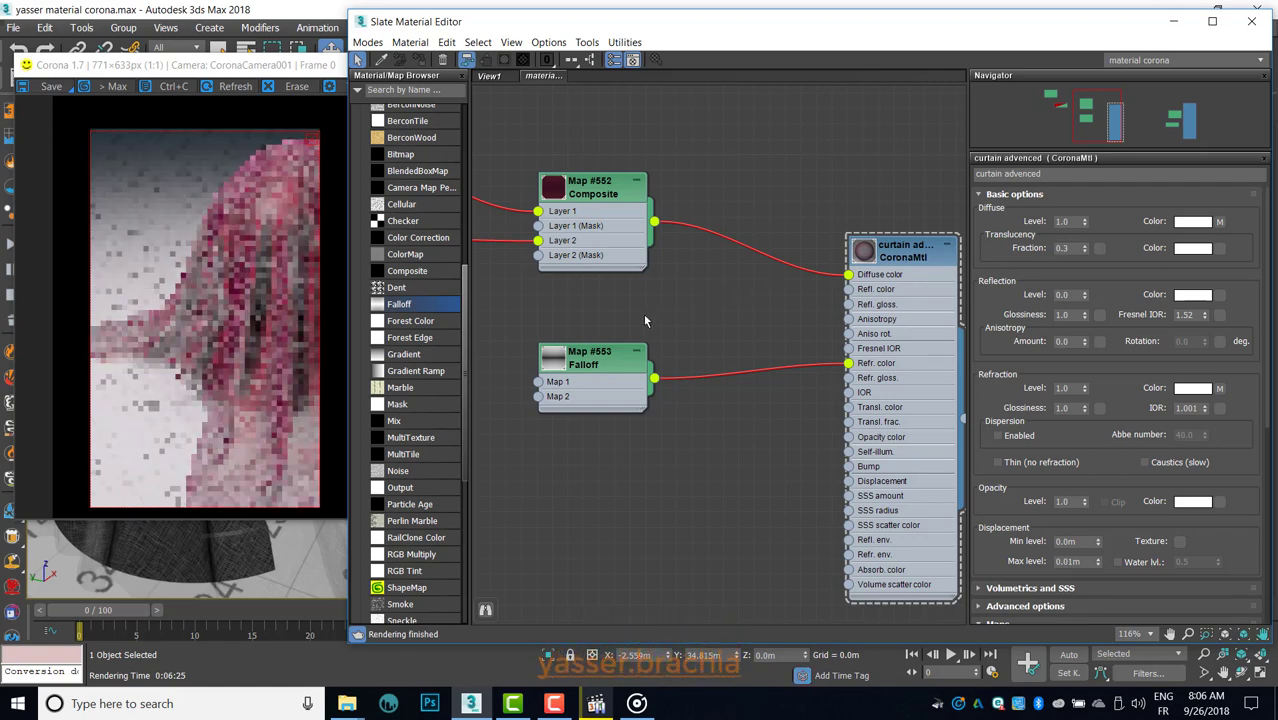
# Step: Add Color Correction Map #554 on Refl. color, with the Composite feeding its input
pyautogui.moveTo(595, 367); pyautogui.dragTo(642, 398)
pyautogui.moveTo(612, 188); pyautogui.dragTo(565, 157)
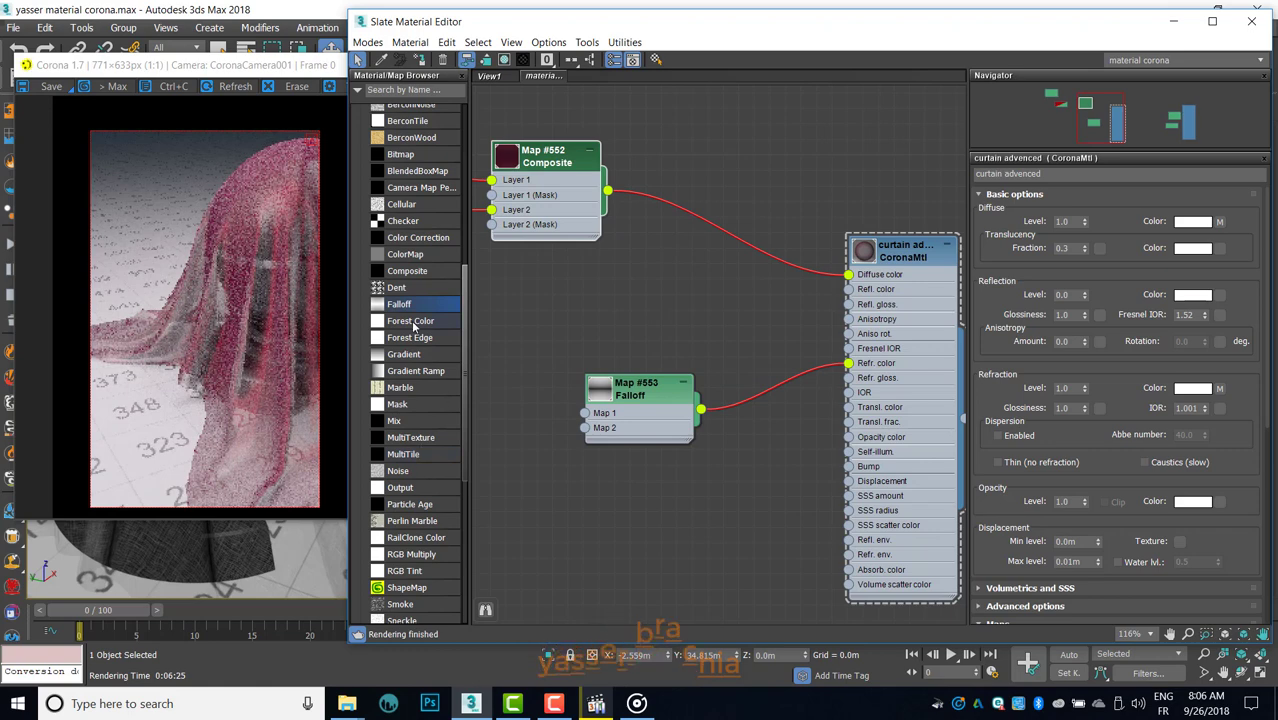
pyautogui.moveTo(548, 300); pyautogui.dragTo(548, 300)
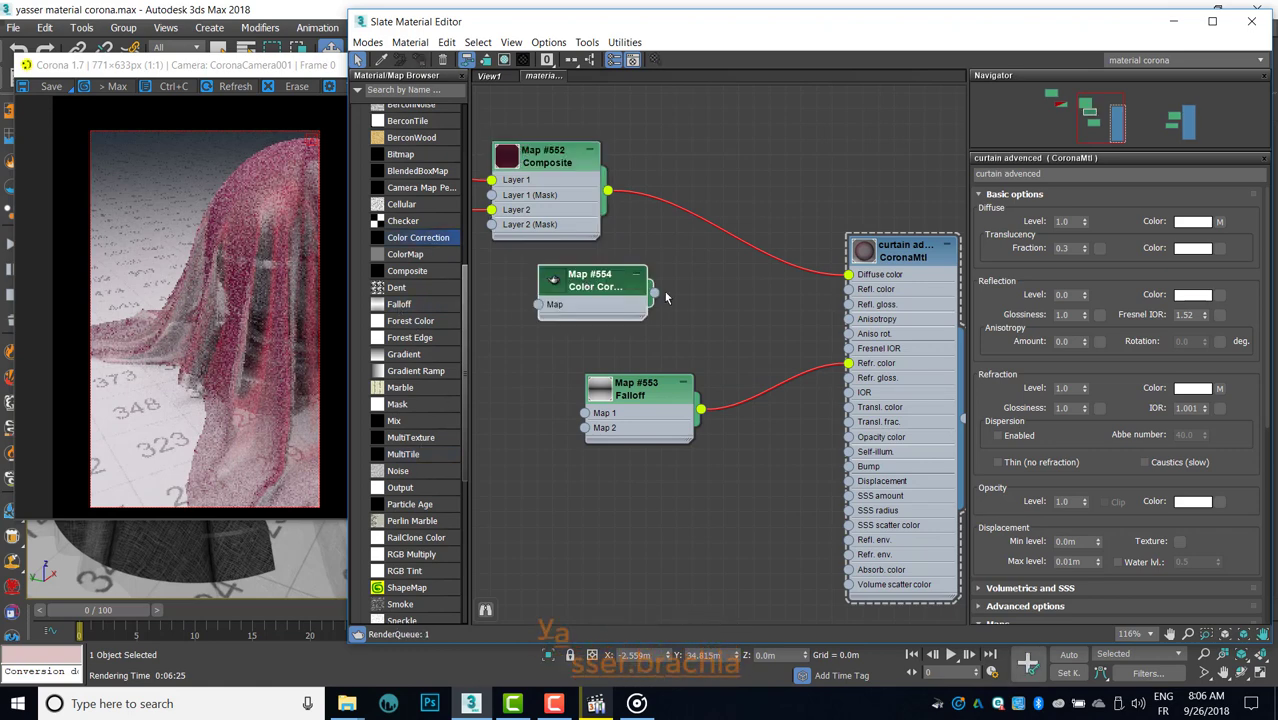
pyautogui.moveTo(654, 293); pyautogui.dragTo(846, 298)
pyautogui.press('Escape')
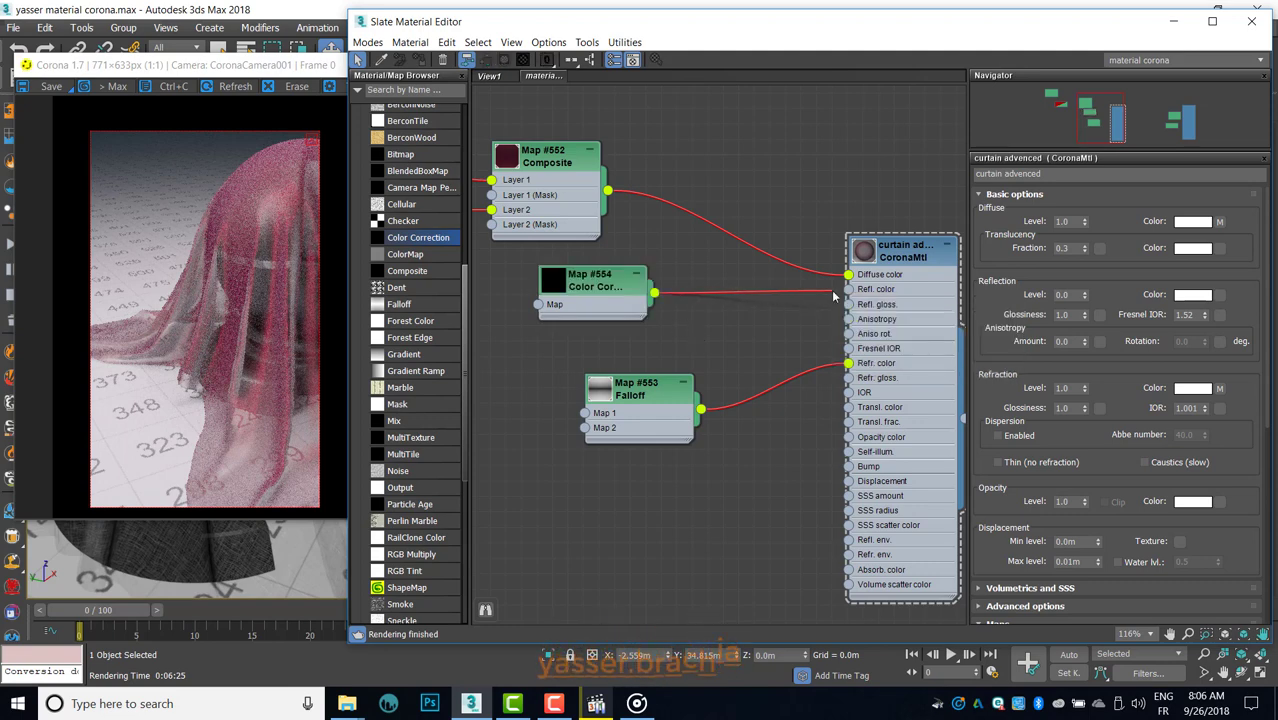
pyautogui.moveTo(617, 301); pyautogui.dragTo(740, 301)
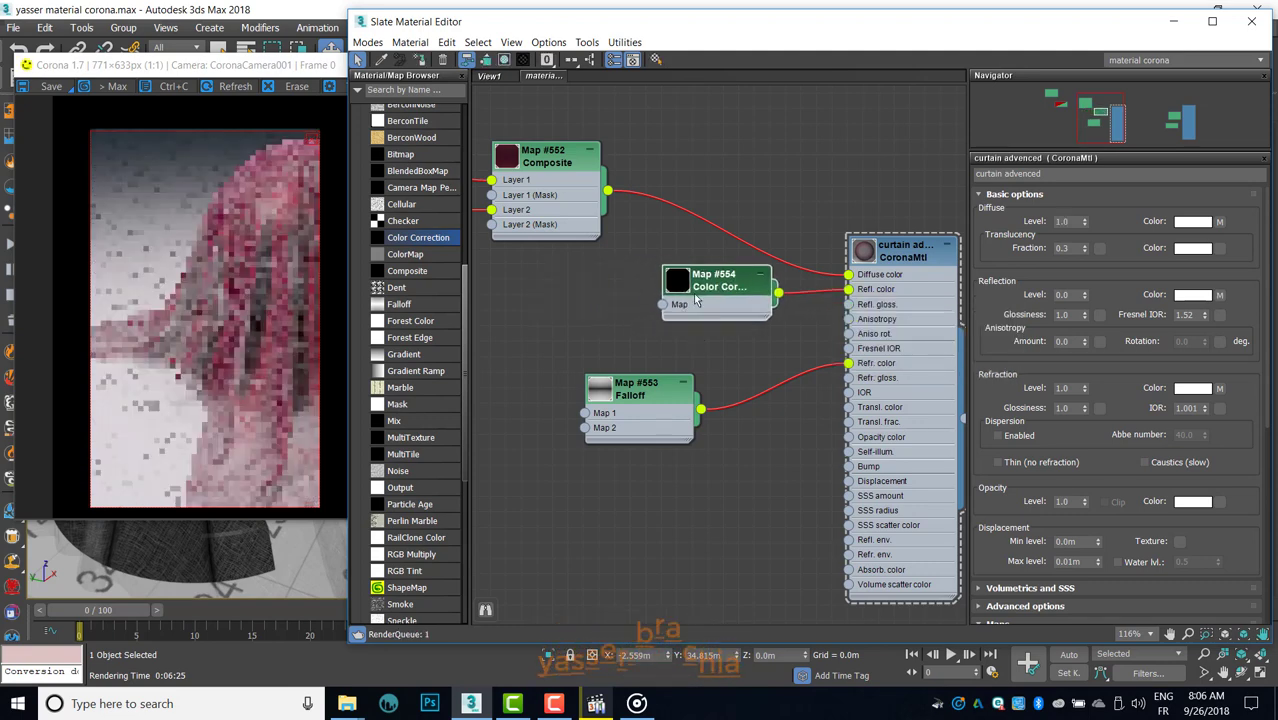
pyautogui.moveTo(662, 304)
pyautogui.mouseDown()
pyautogui.moveTo(698, 215)
pyautogui.moveTo(607, 190)
pyautogui.mouseUp()
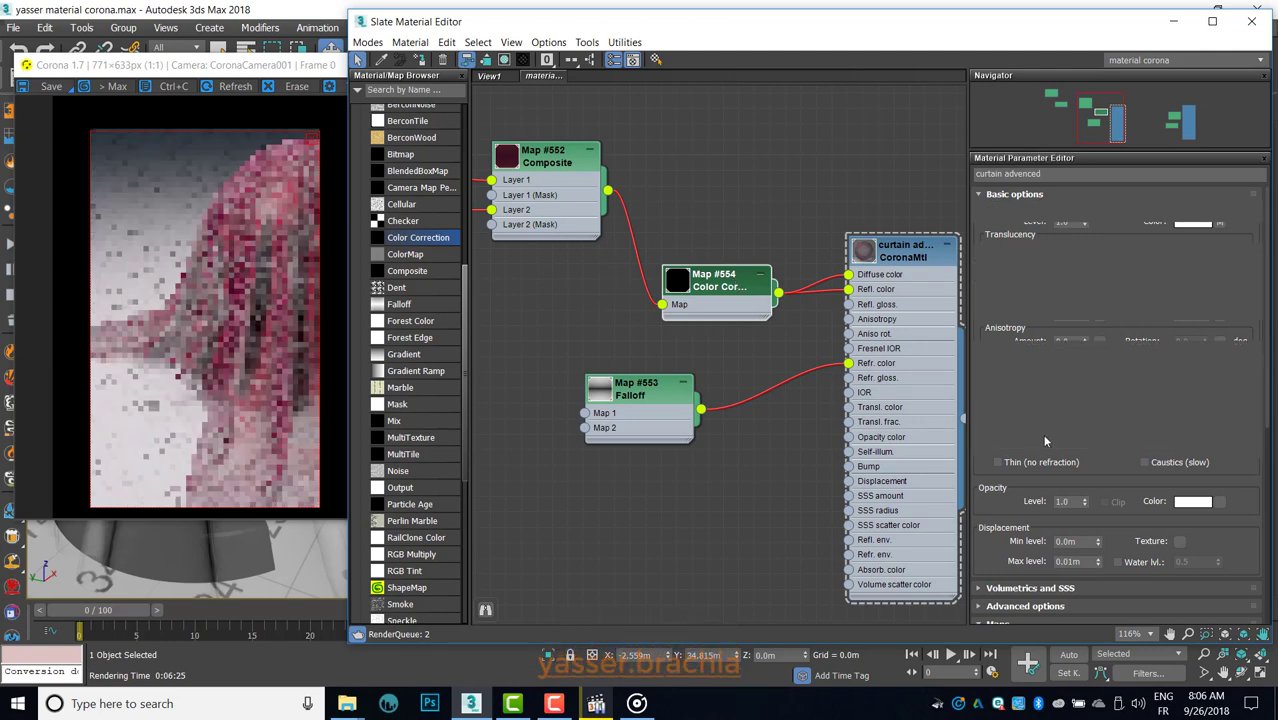
# Step: Drop Map #554 saturation to -98.025 and reconnect the Composite to diffuse colour
pyautogui.doubleClick(716, 281)
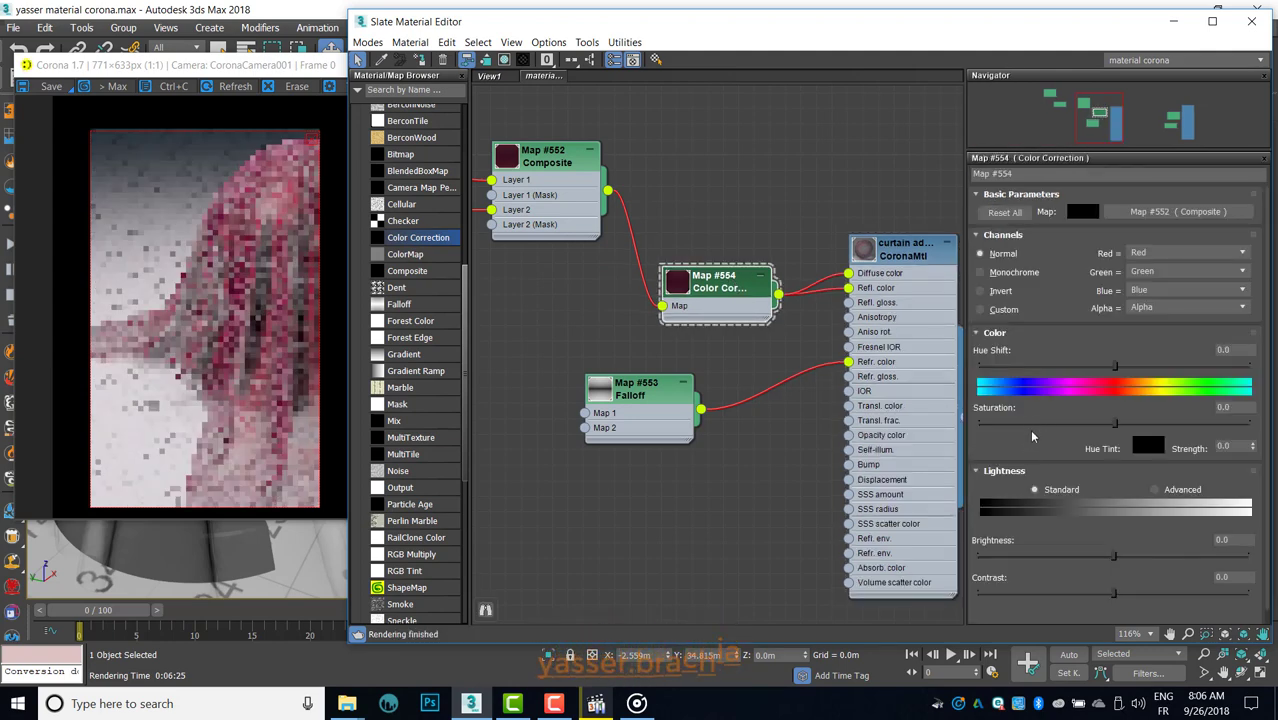
pyautogui.click(984, 428)
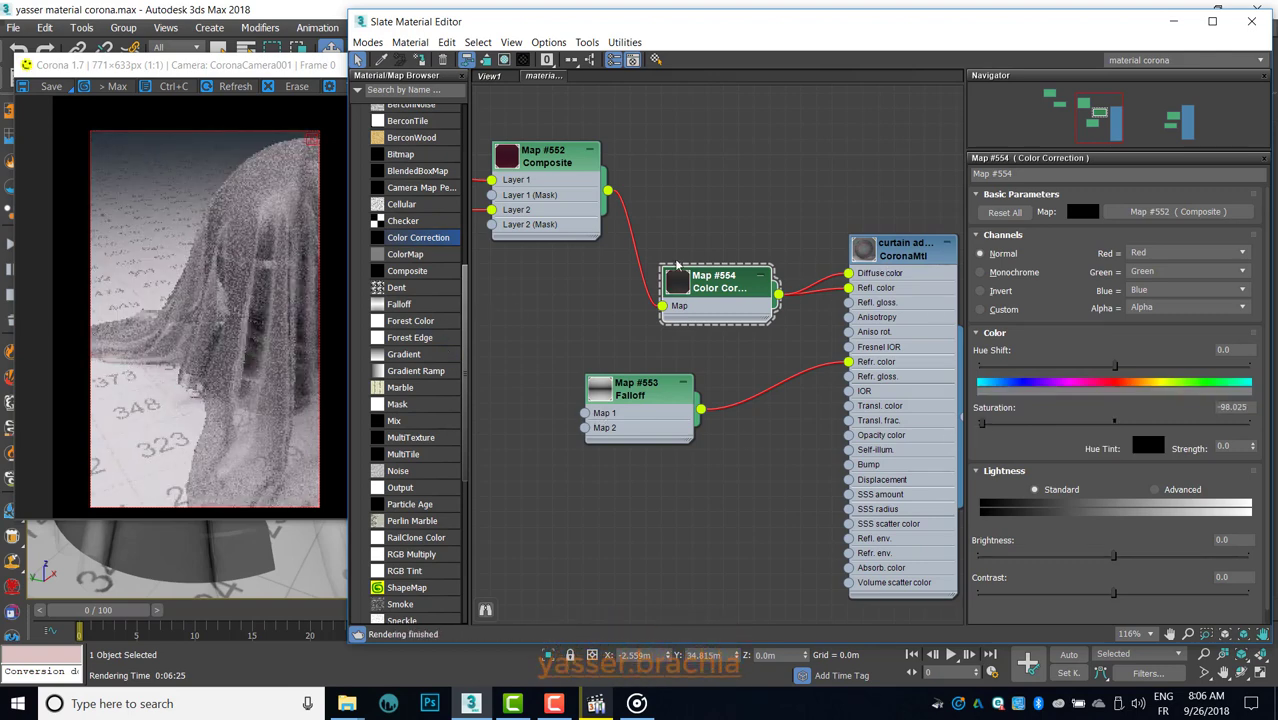
pyautogui.moveTo(607, 190); pyautogui.dragTo(741, 210)
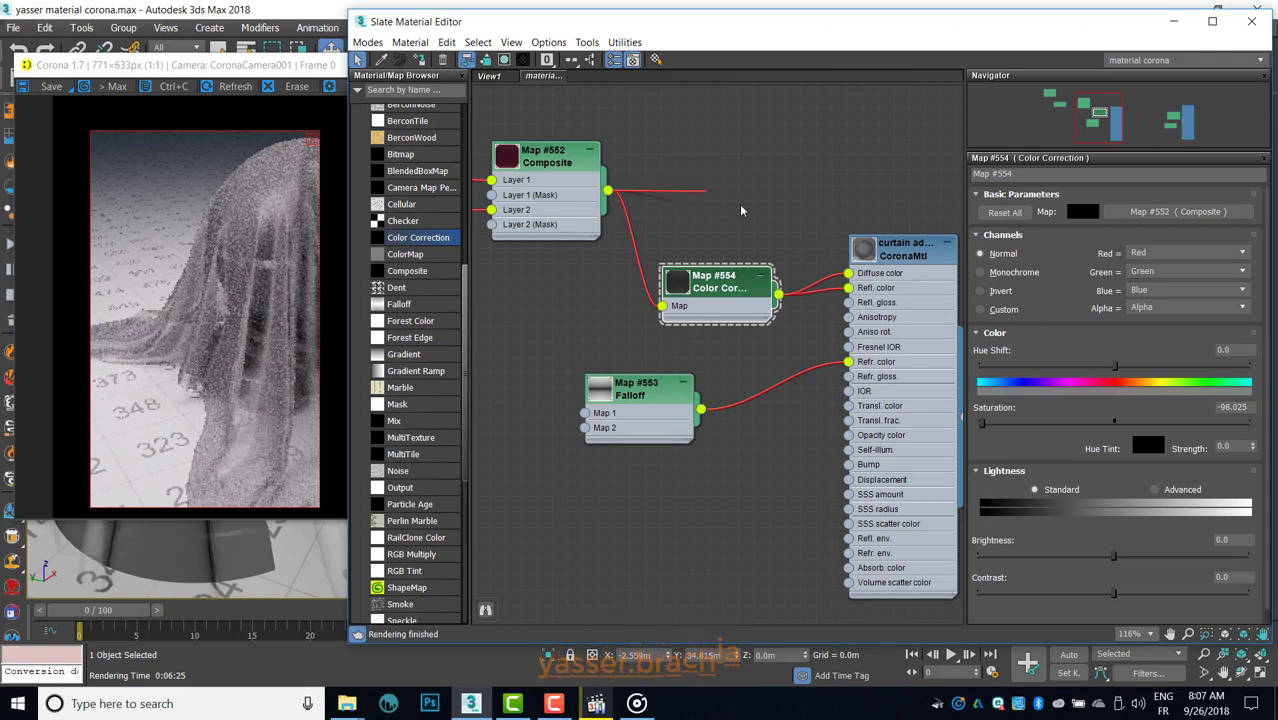
pyautogui.moveTo(715, 277); pyautogui.dragTo(700, 292)
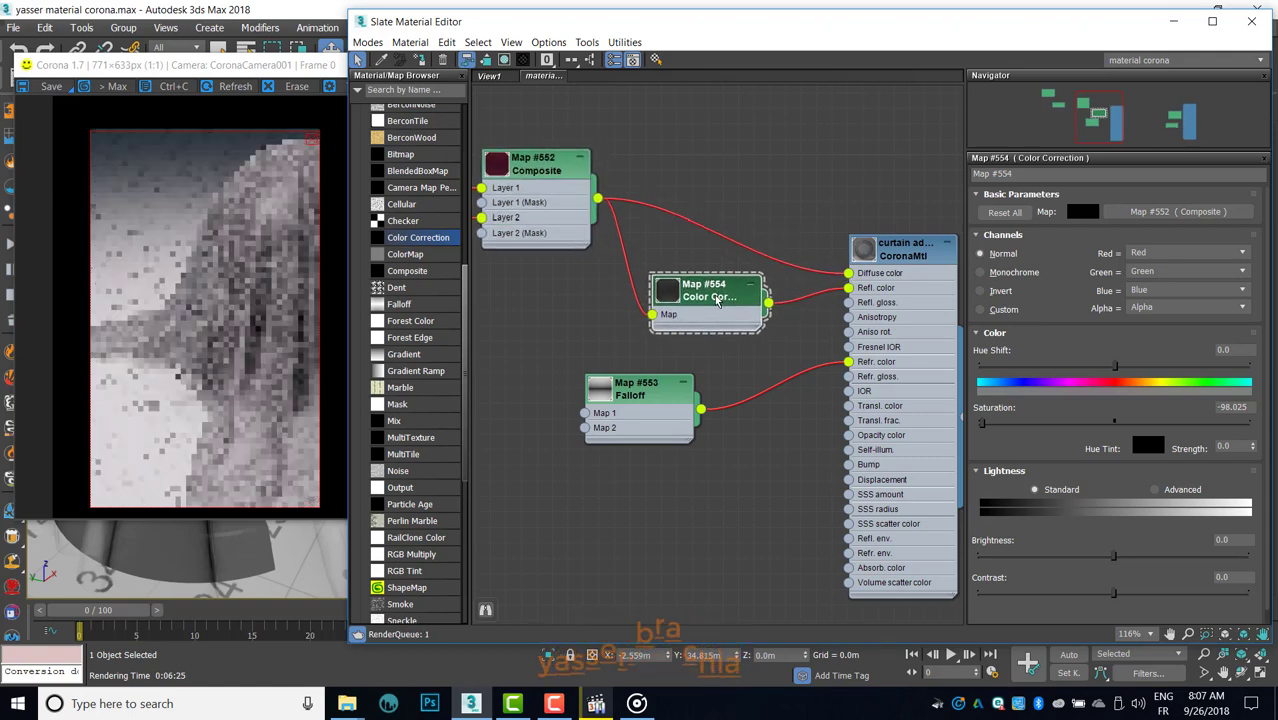
pyautogui.moveTo(545, 152); pyautogui.dragTo(530, 152)
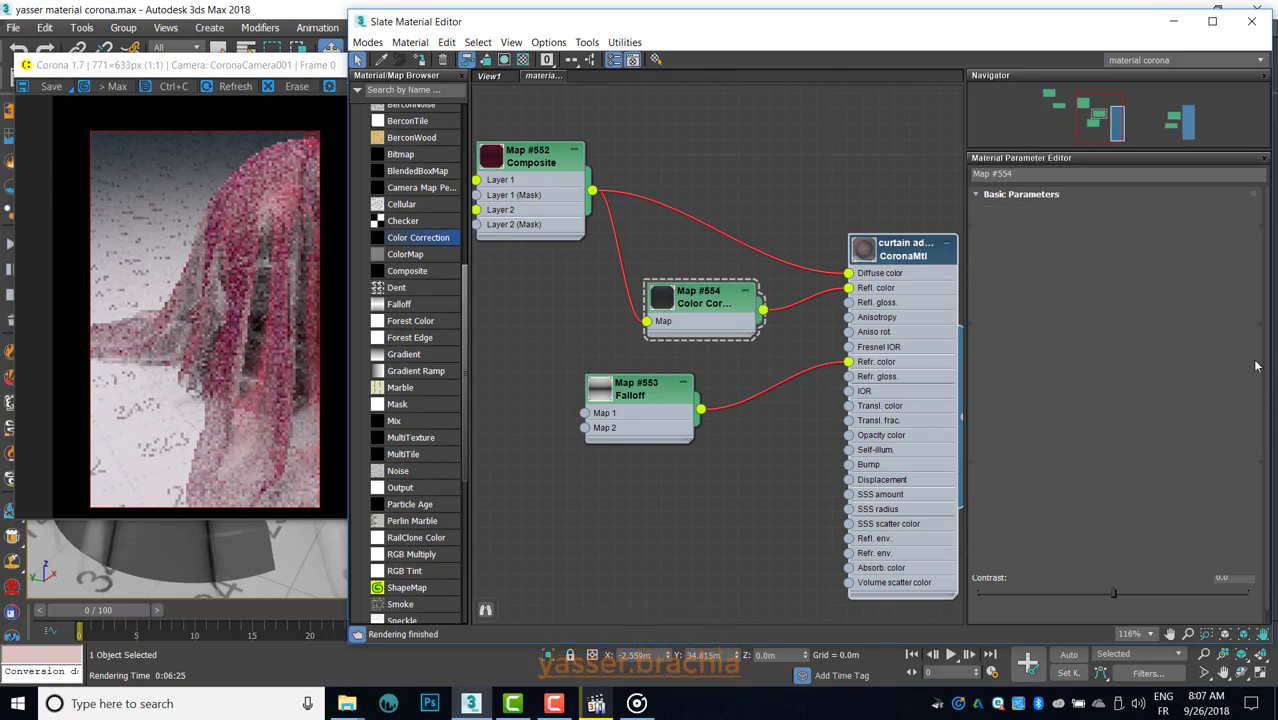
# Step: Set the curtain's reflection level to 0.2 and inspect the render
pyautogui.click(903, 250)
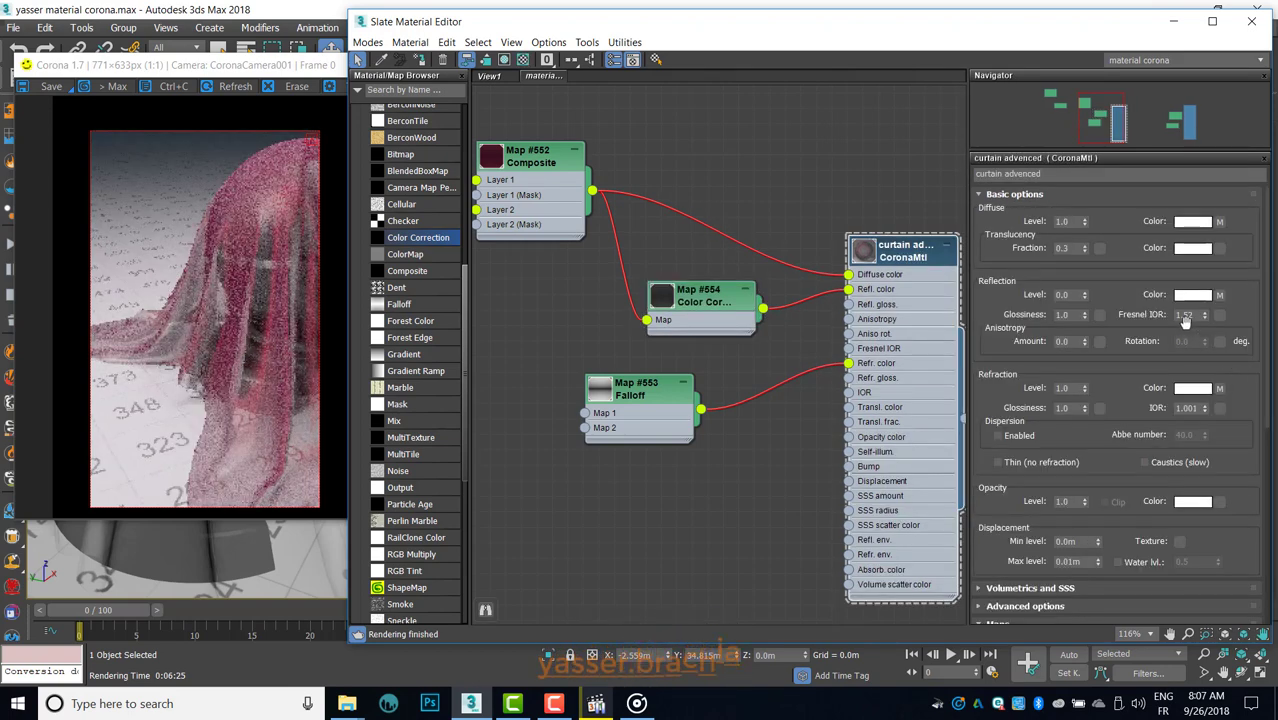
pyautogui.write('0.2')
pyautogui.press('Return')
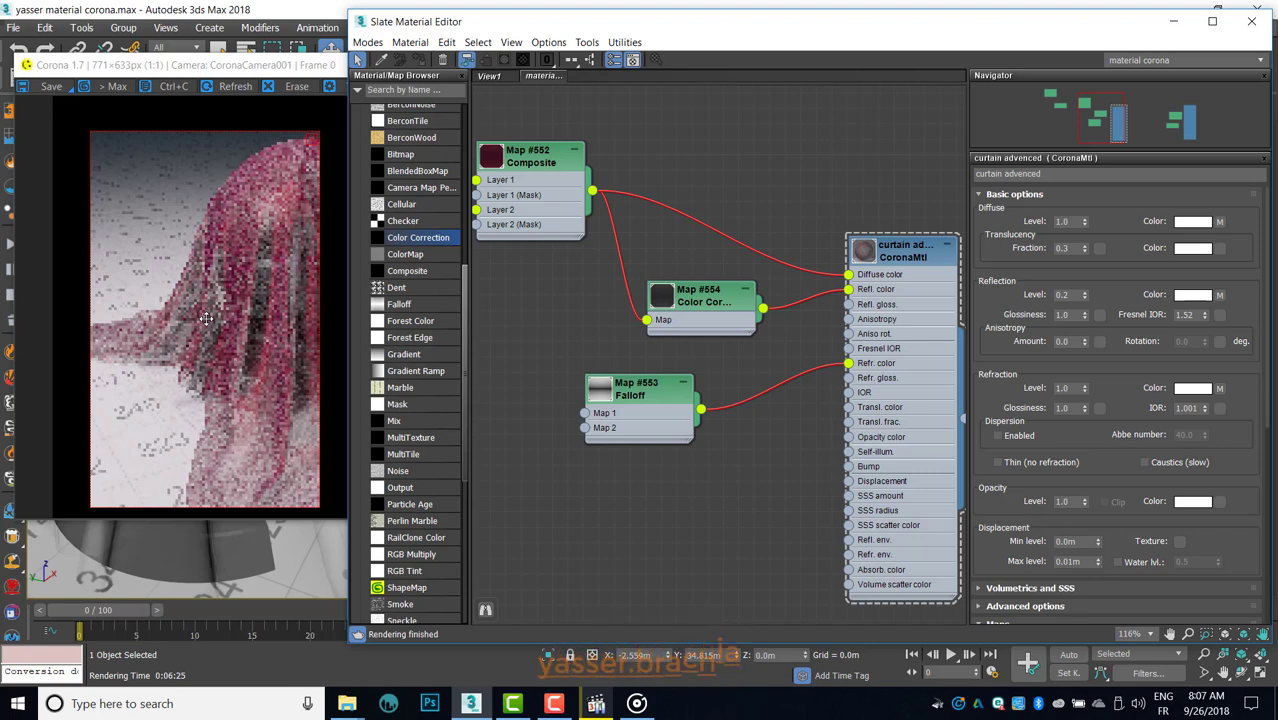
pyautogui.scroll(1, 205, 318)
pyautogui.click(200, 300)
pyautogui.scroll(-1, 200, 295)
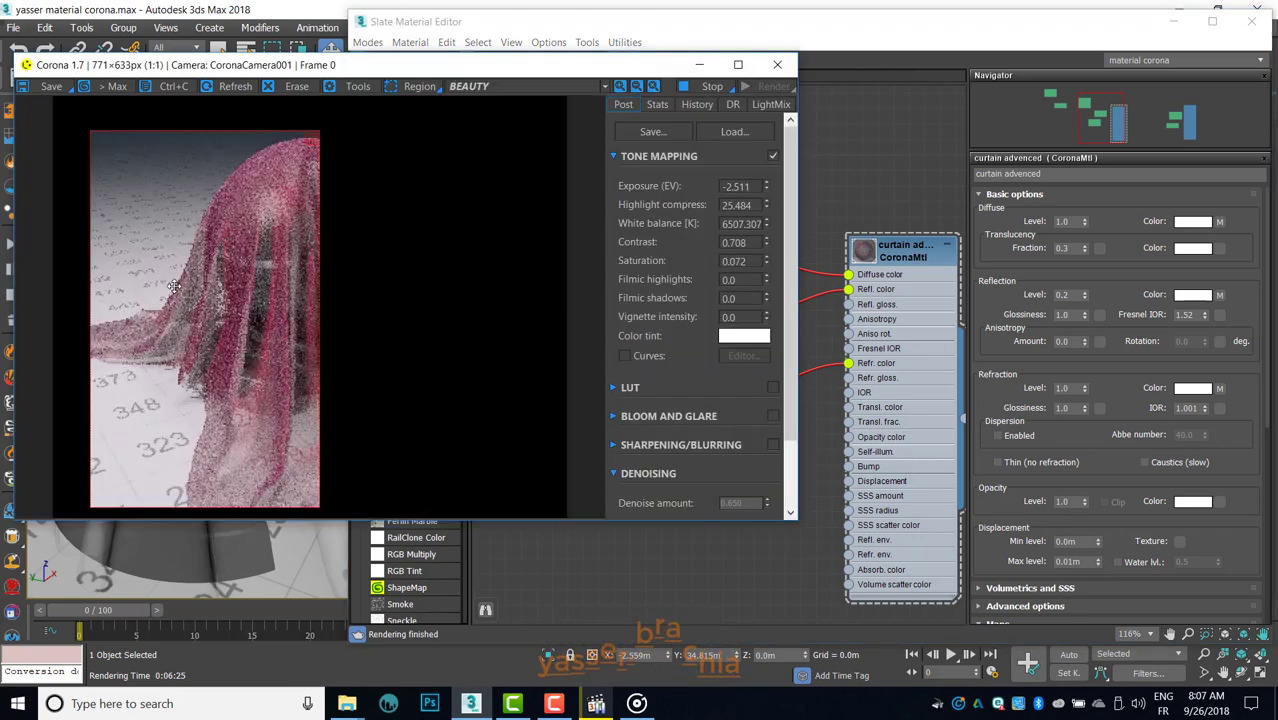
pyautogui.scroll(1, 197, 289)
pyautogui.moveTo(197, 289); pyautogui.dragTo(297, 220)
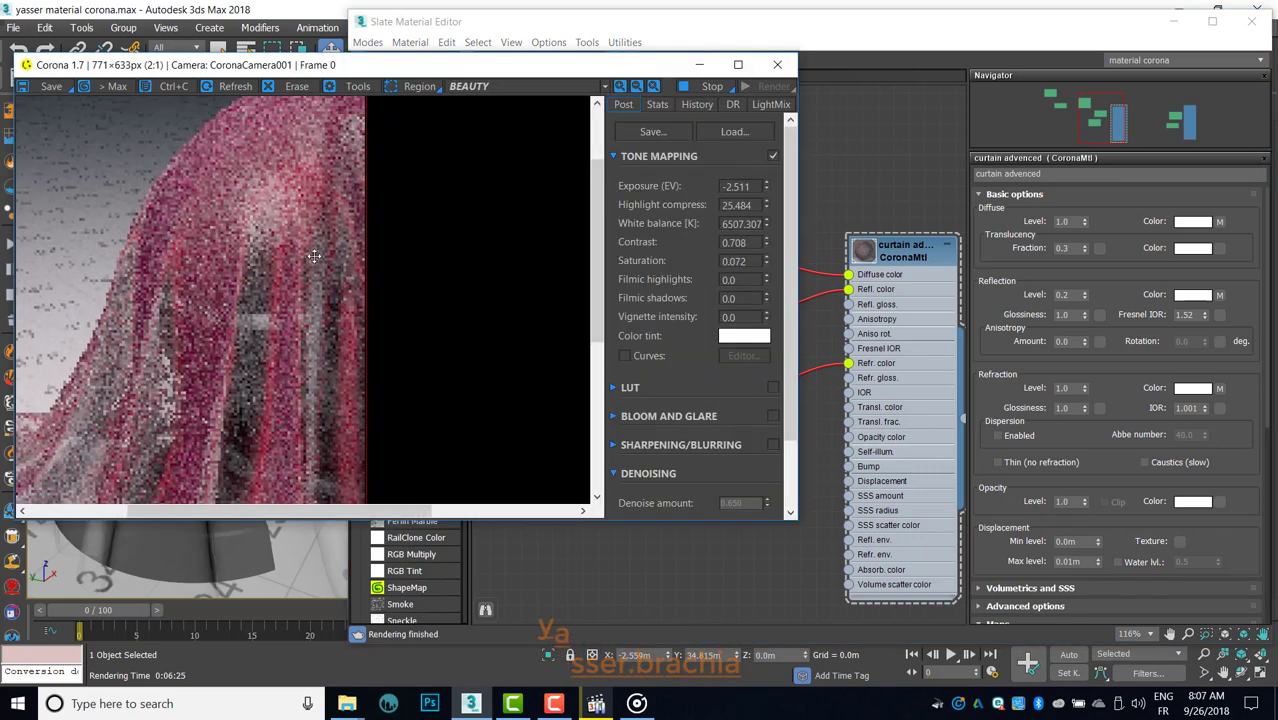
# Step: Set reflection Fresnel IOR to 2.4 and glossiness to 0.15
pyautogui.click(1190, 315)
pyautogui.write('2.4')
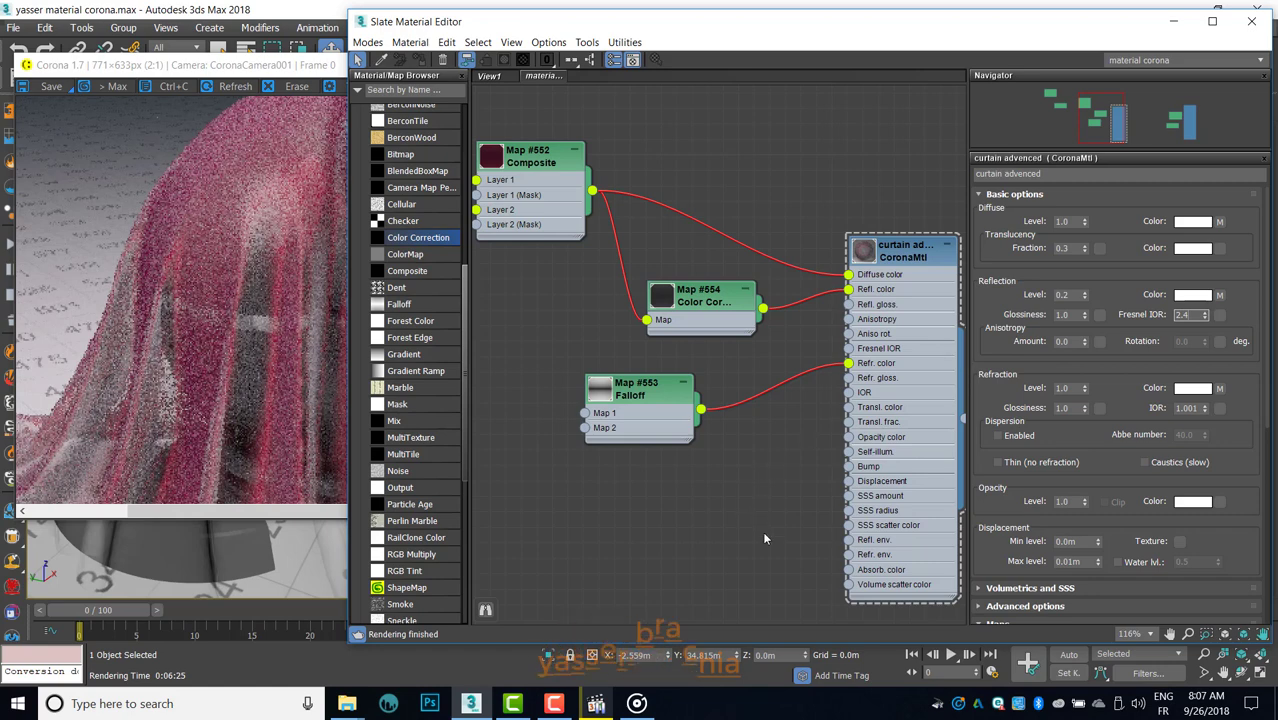
pyautogui.press('Return')
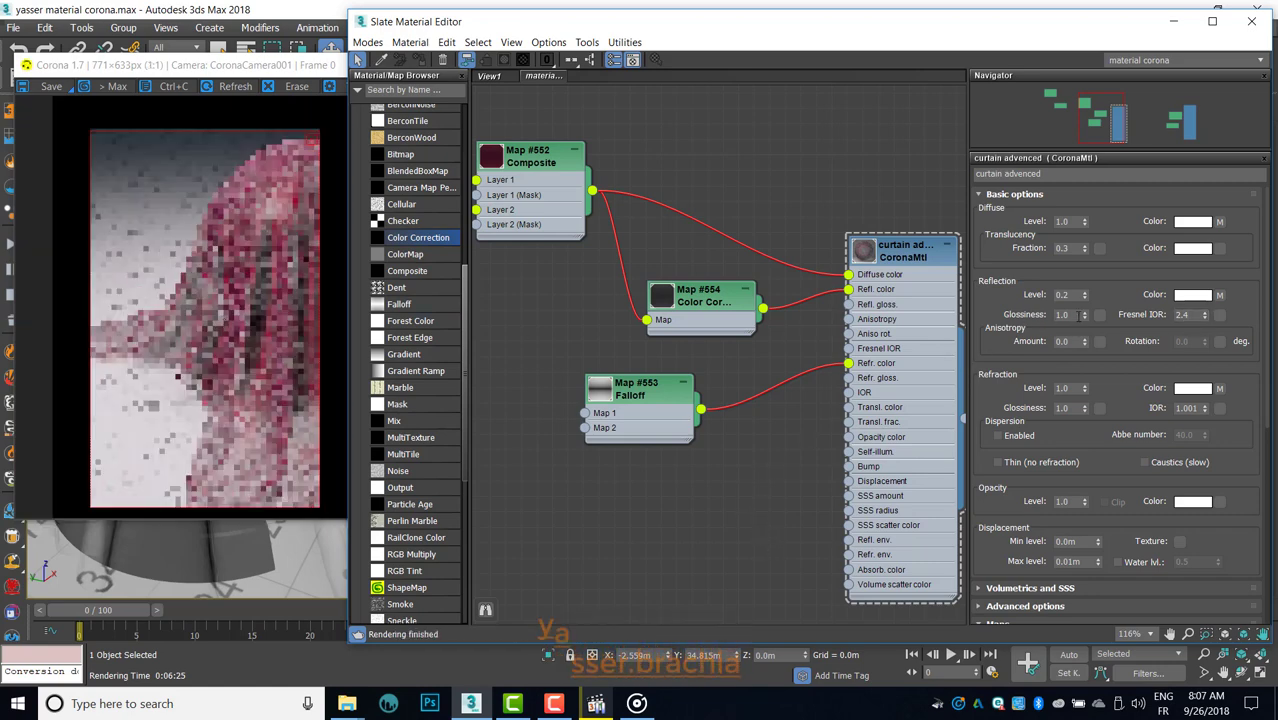
pyautogui.click(1068, 315)
pyautogui.write('0.15')
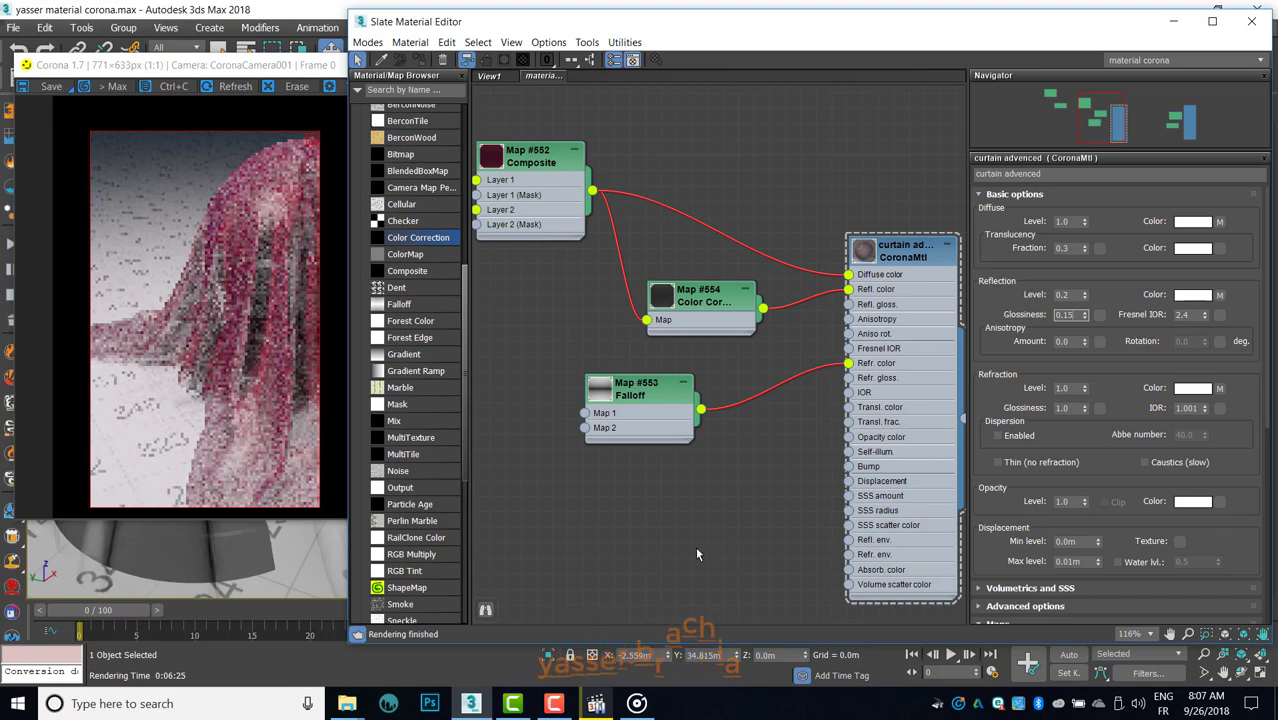
pyautogui.press('Return')
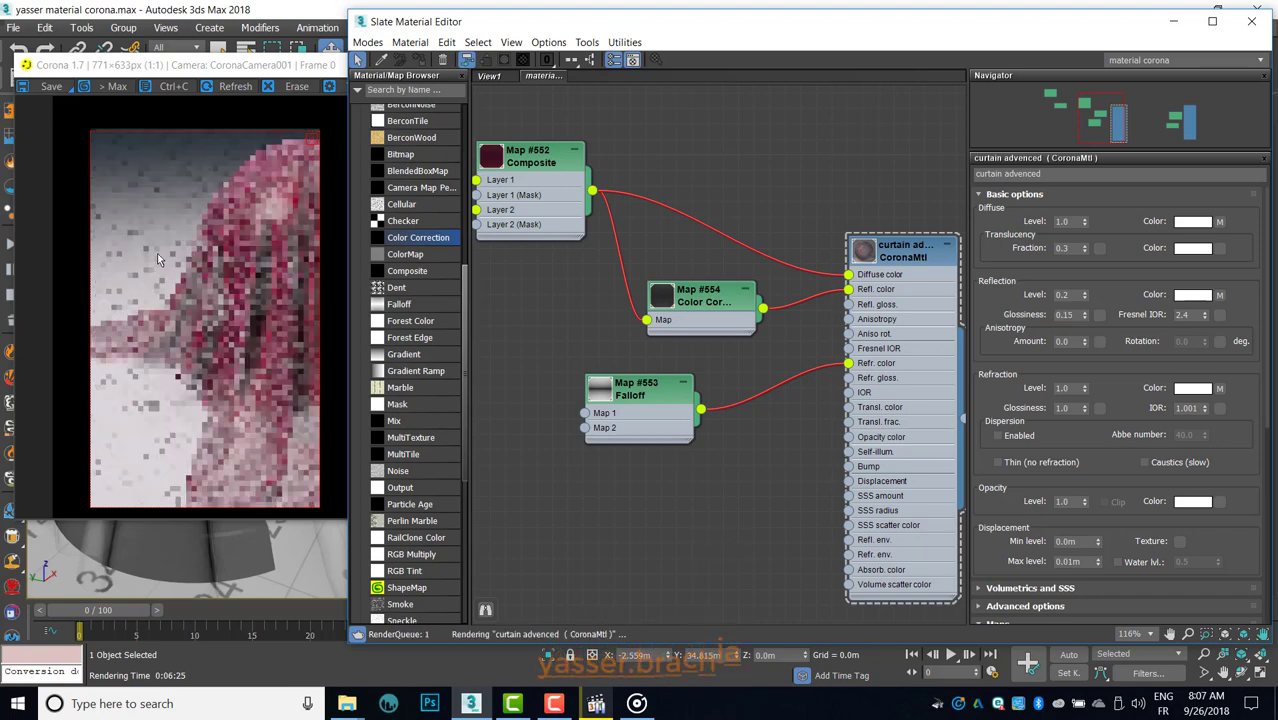
# Step: Zoom and pan the Corona render to inspect the cloth
pyautogui.click(178, 280)
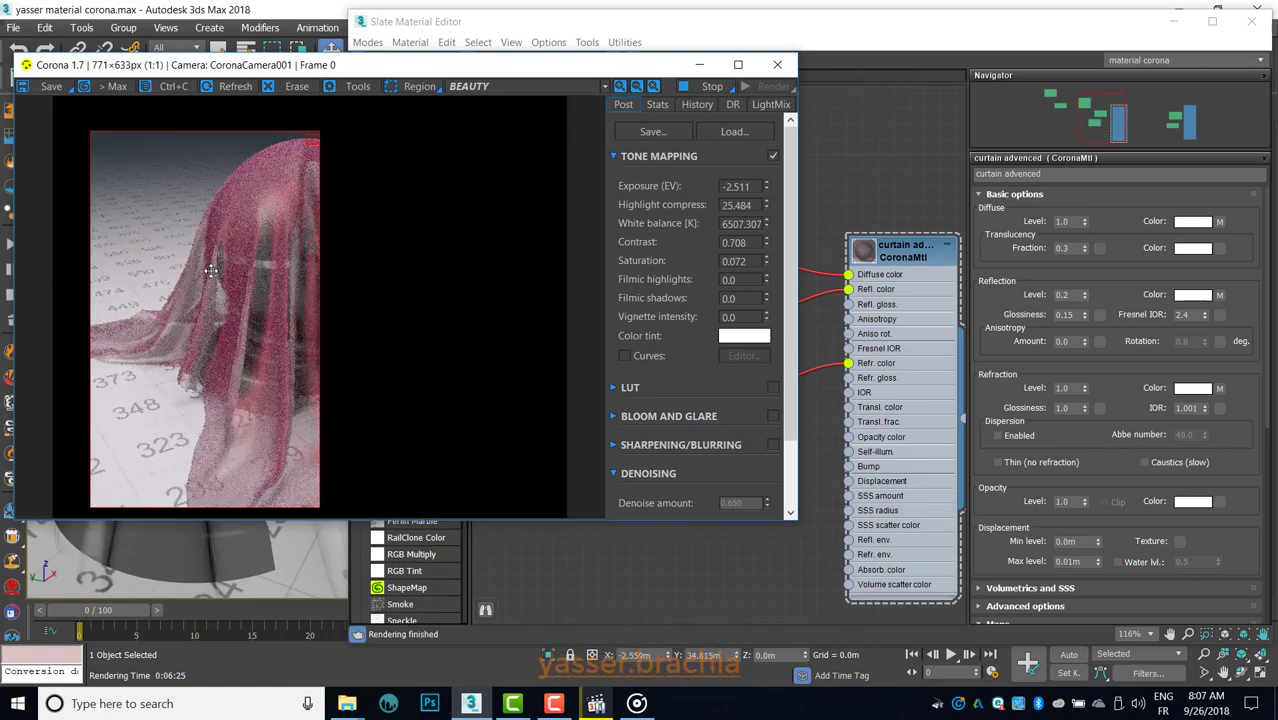
pyautogui.scroll(1, 211, 270)
pyautogui.moveTo(211, 270); pyautogui.dragTo(183, 297)
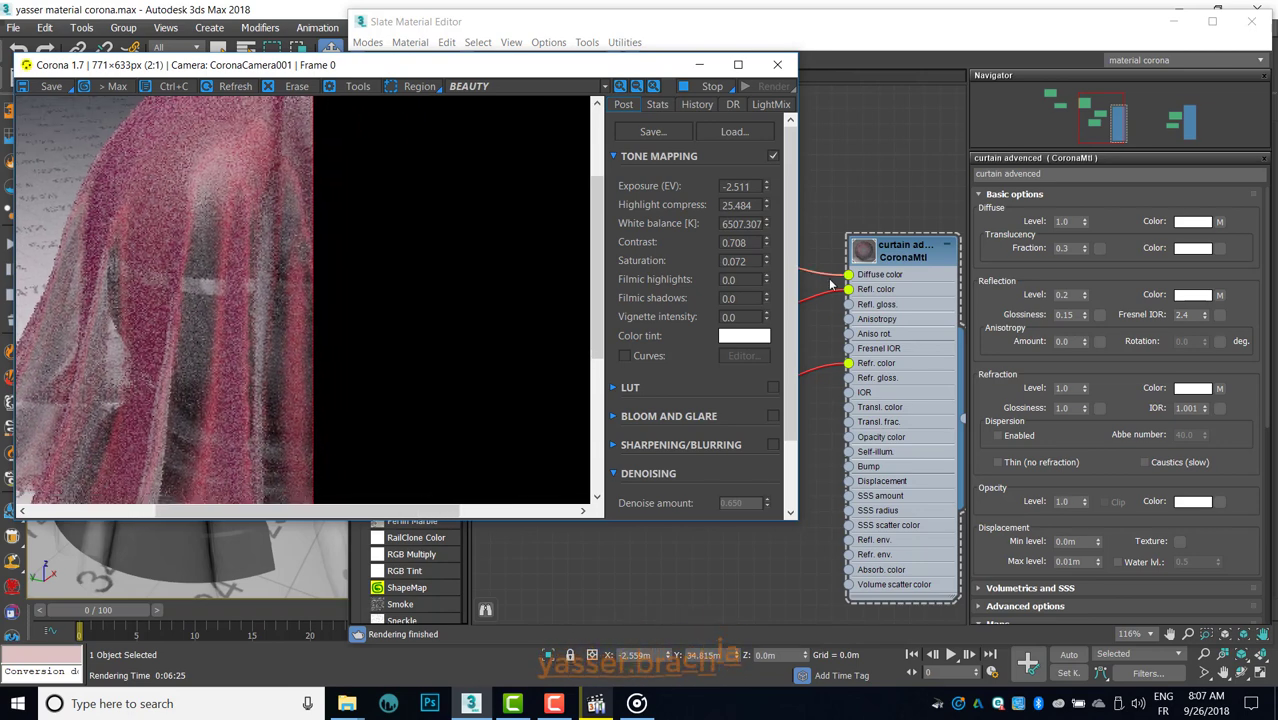
pyautogui.scroll(-1, 229, 258)
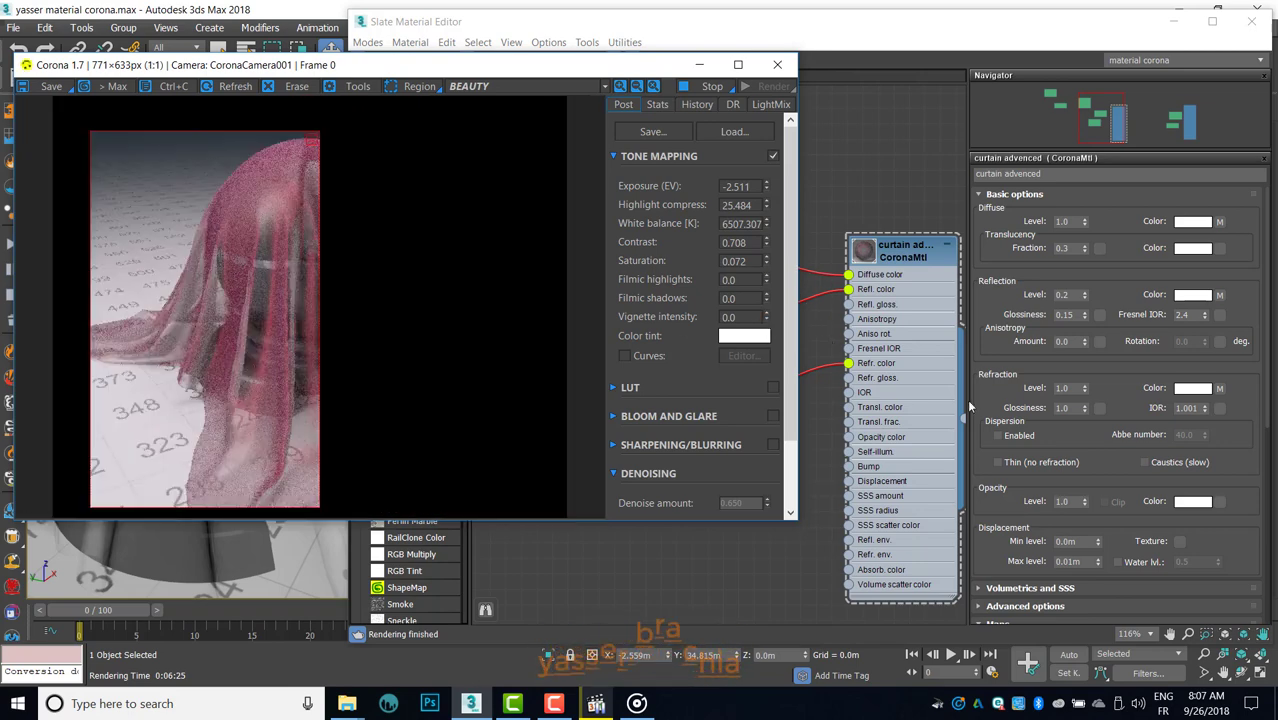
# Step: Set reflection level to 0.3 and Map #554 saturation to -61.975
pyautogui.click(1031, 297)
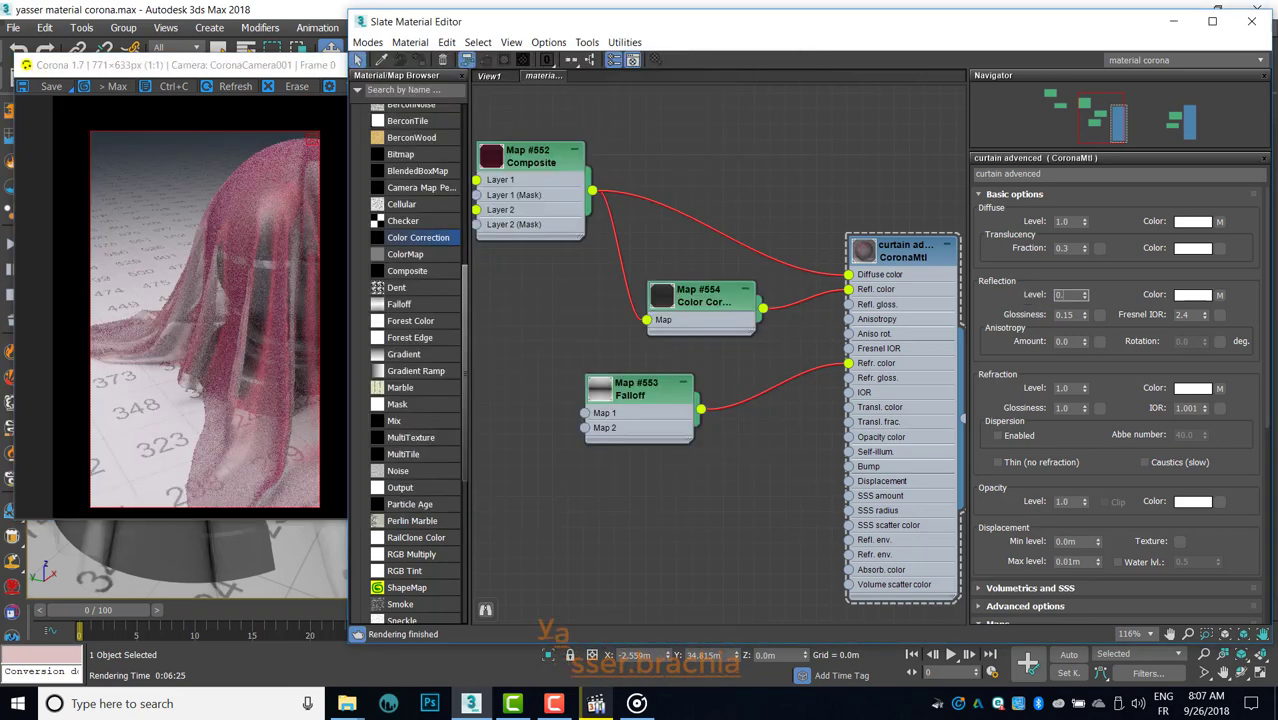
pyautogui.write('3')
pyautogui.press('Return')
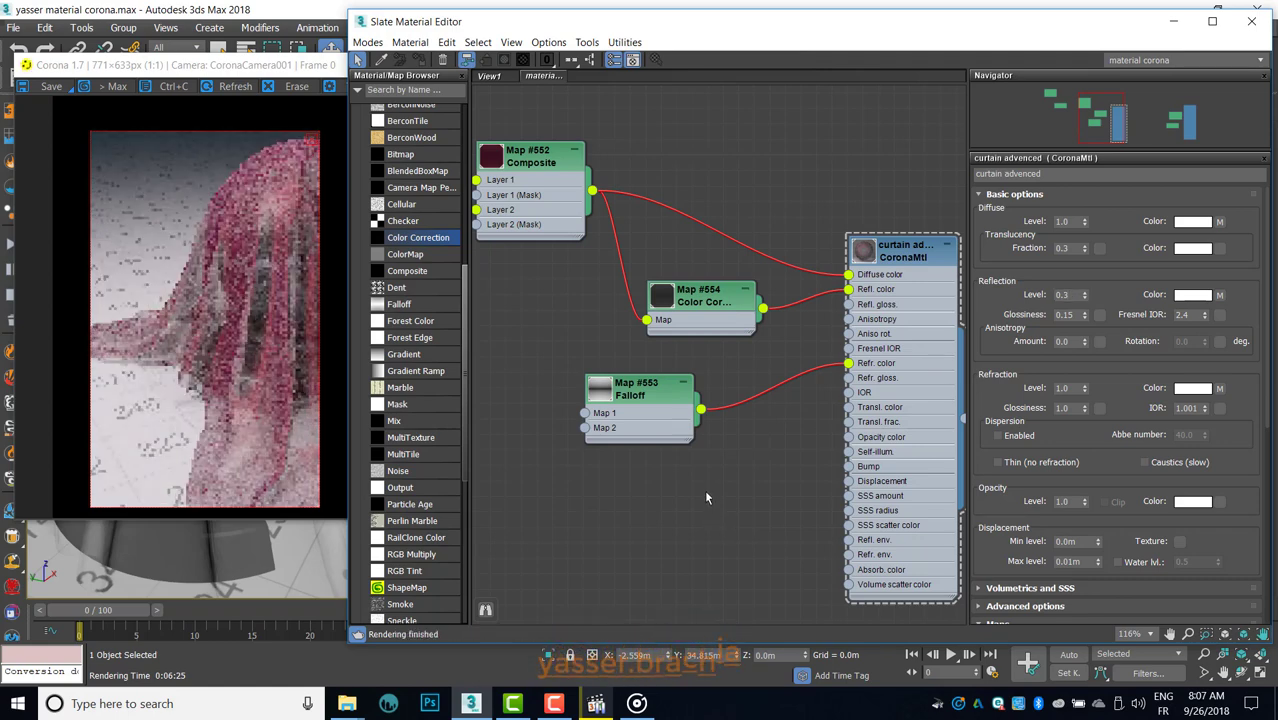
pyautogui.doubleClick(714, 316)
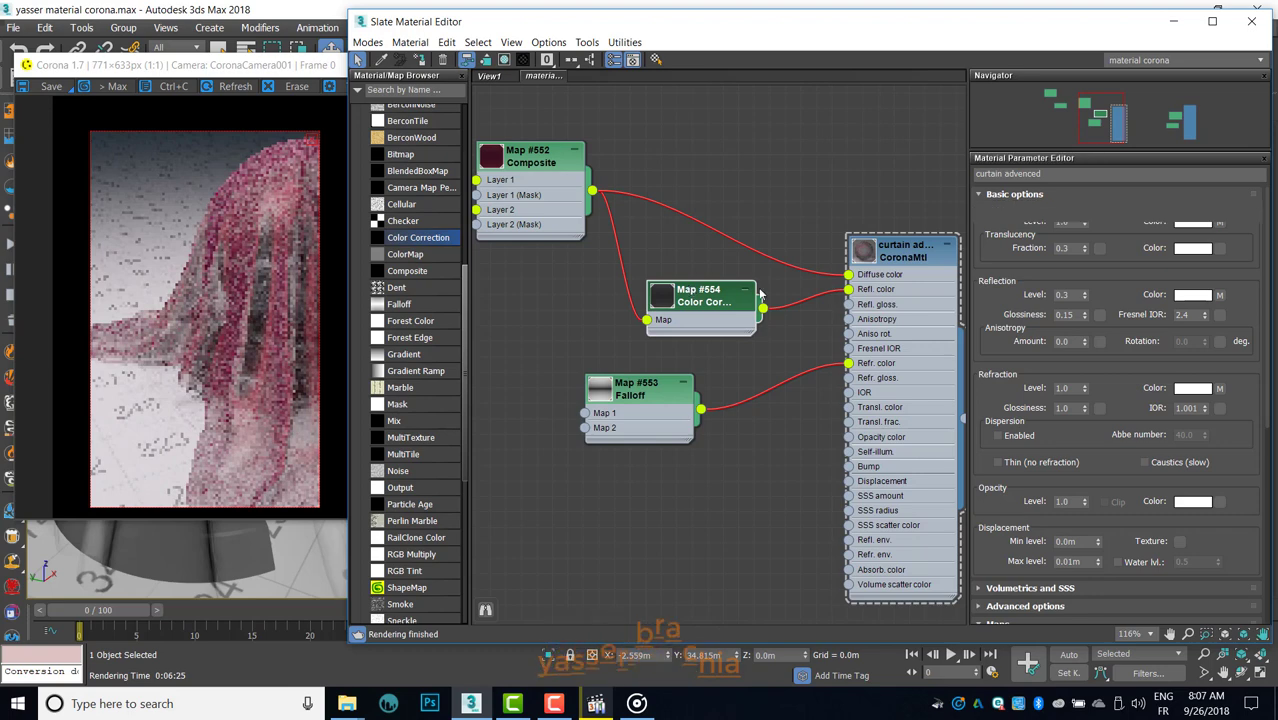
pyautogui.moveTo(1113, 421)
pyautogui.mouseDown()
pyautogui.moveTo(988, 423)
pyautogui.moveTo(1030, 423)
pyautogui.mouseUp()
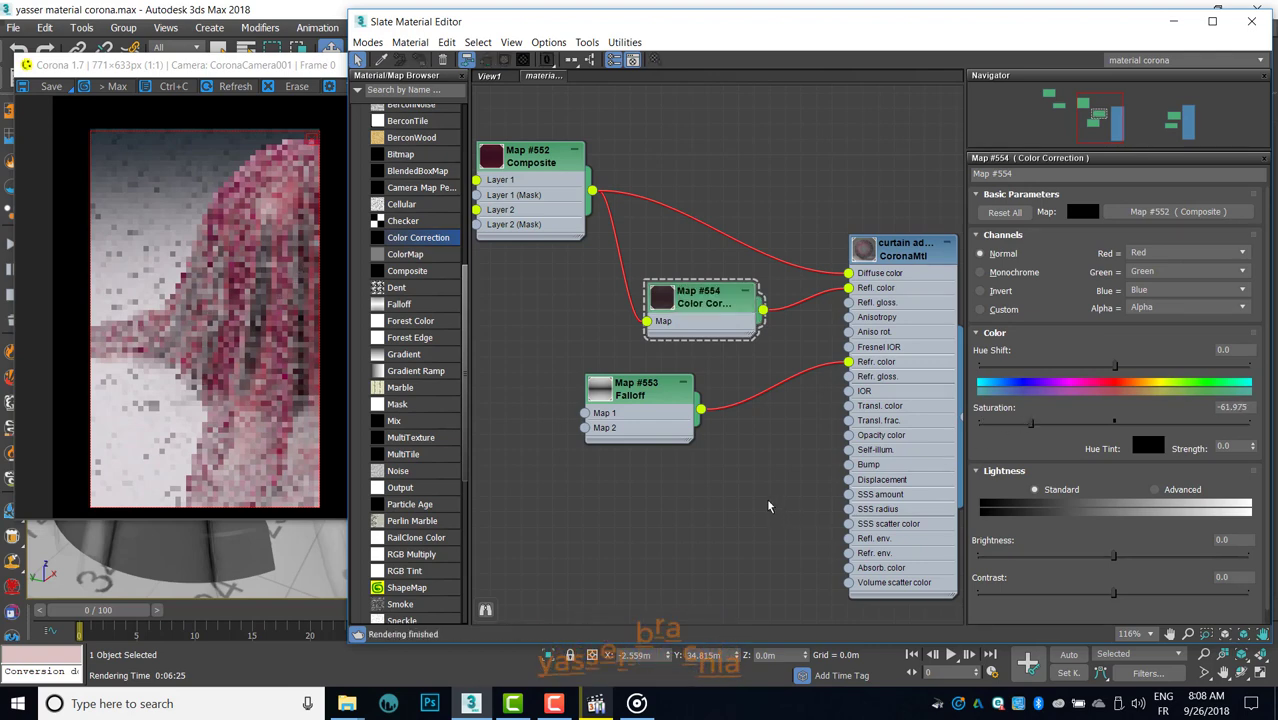
# Step: Copy the bitmap into a new Bitmap node, Map #556, near the Falloff map
pyautogui.scroll(-2, 760, 530)
pyautogui.scroll(-1, 660, 545)
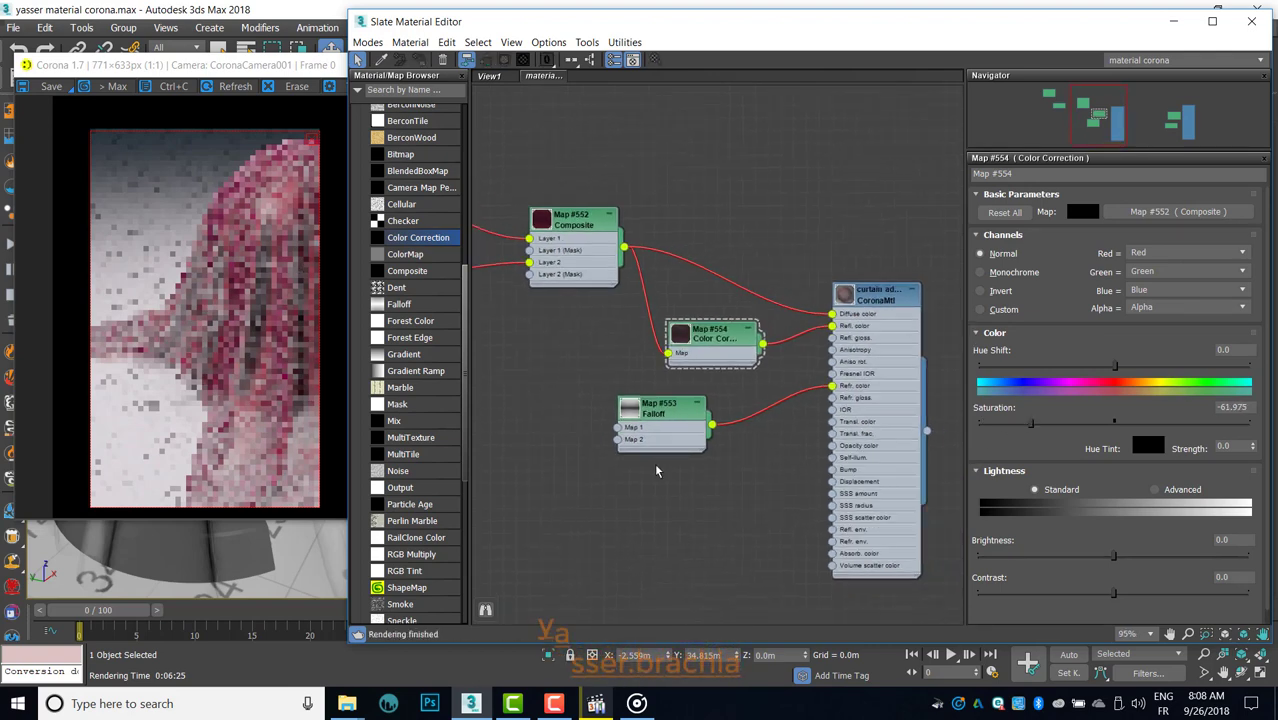
pyautogui.moveTo(500, 370); pyautogui.dragTo(640, 345, button='middle')
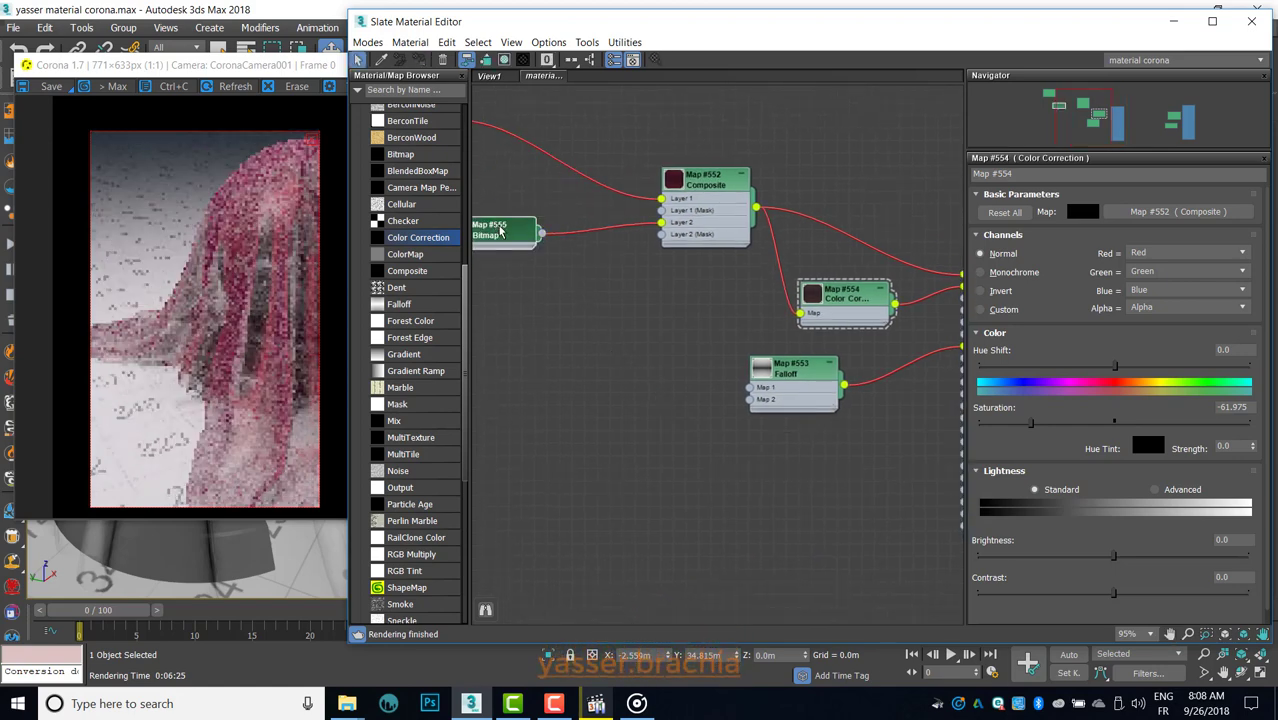
pyautogui.keyDown('shift'); pyautogui.moveTo(508, 235); pyautogui.dragTo(640, 420); pyautogui.keyUp('shift')
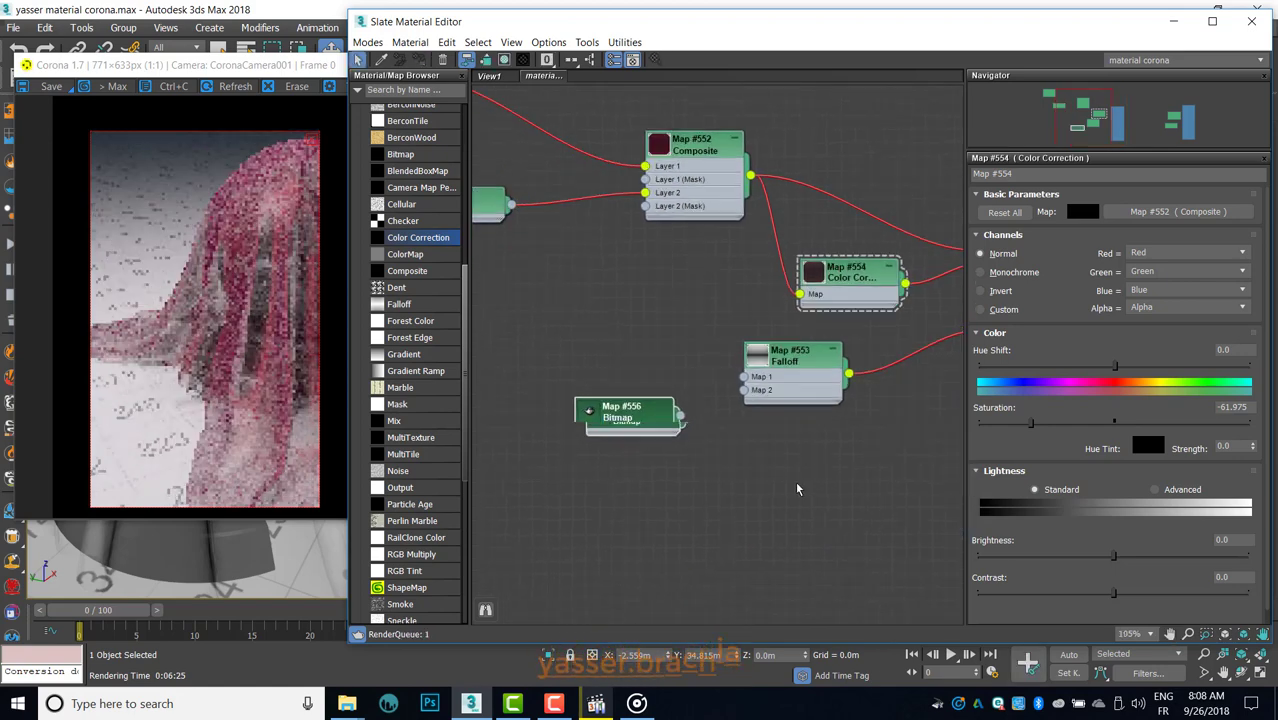
pyautogui.scroll(2, 685, 543)
pyautogui.moveTo(685, 543); pyautogui.dragTo(555, 618, button='middle')
# Step: Change the Falloff map's second colour and bring the Corona render window forward
pyautogui.click(662, 418)
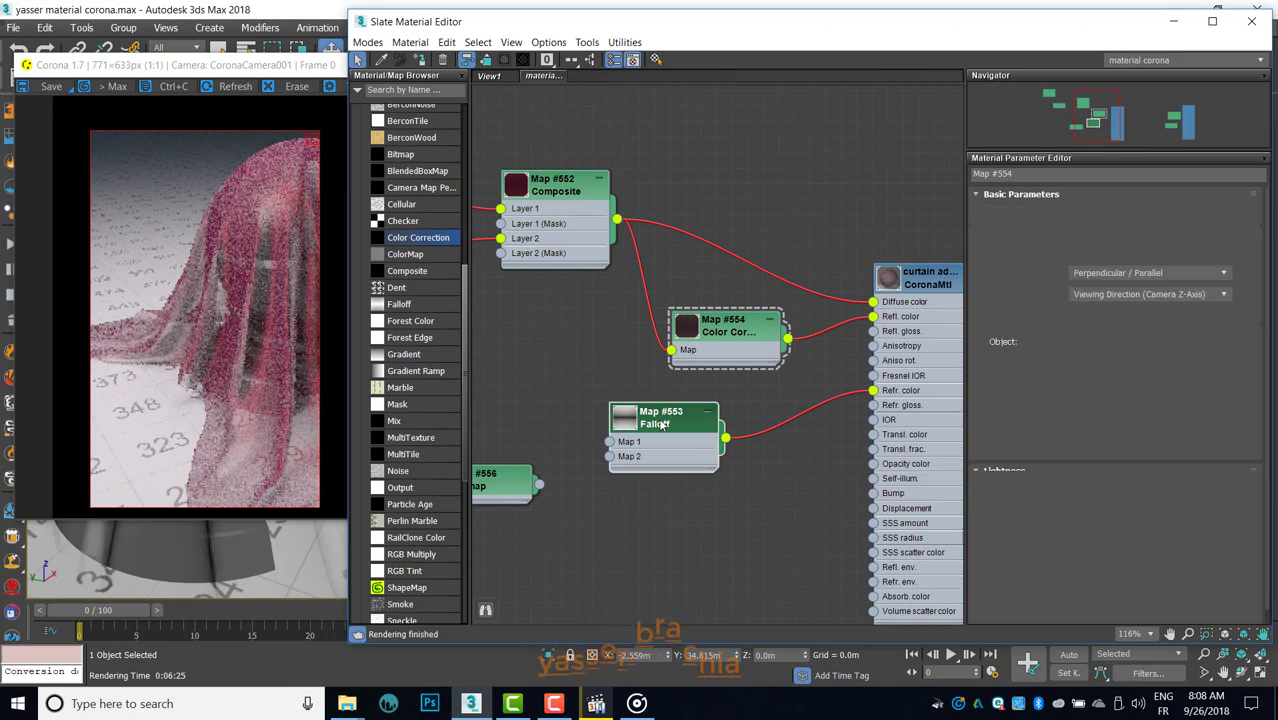
pyautogui.moveTo(626, 515); pyautogui.dragTo(661, 508, button='middle')
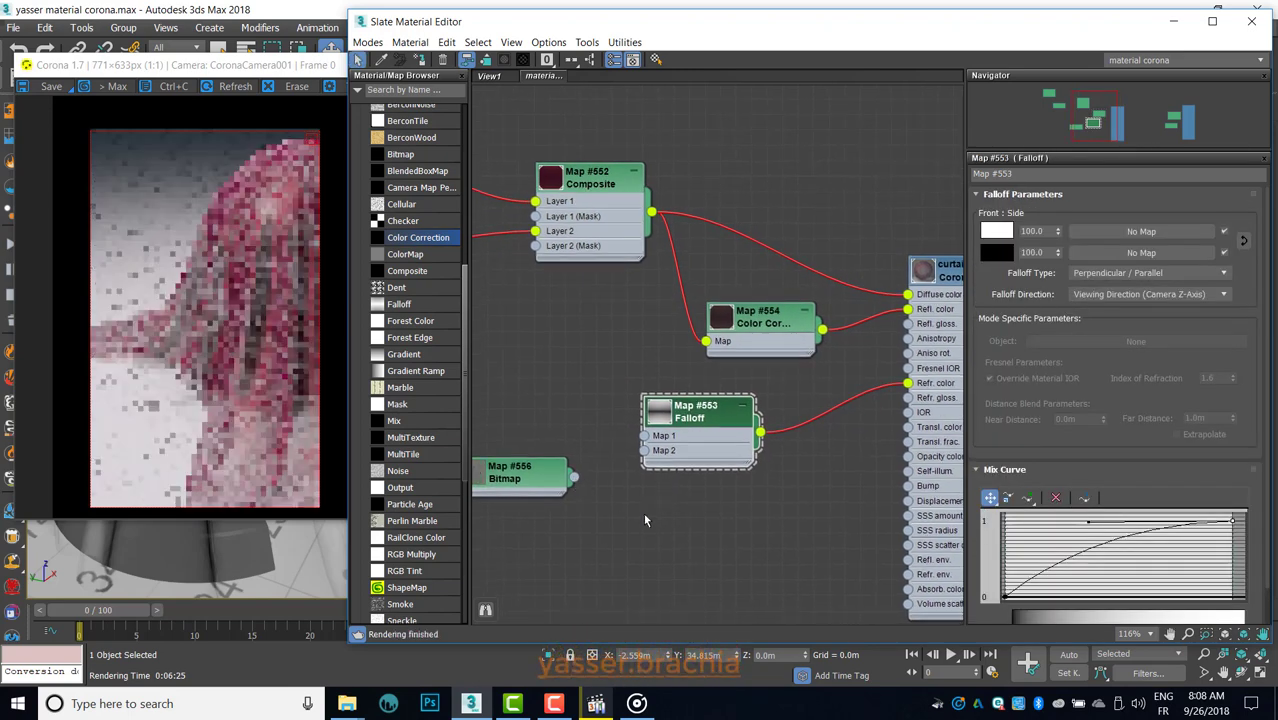
pyautogui.click(997, 252)
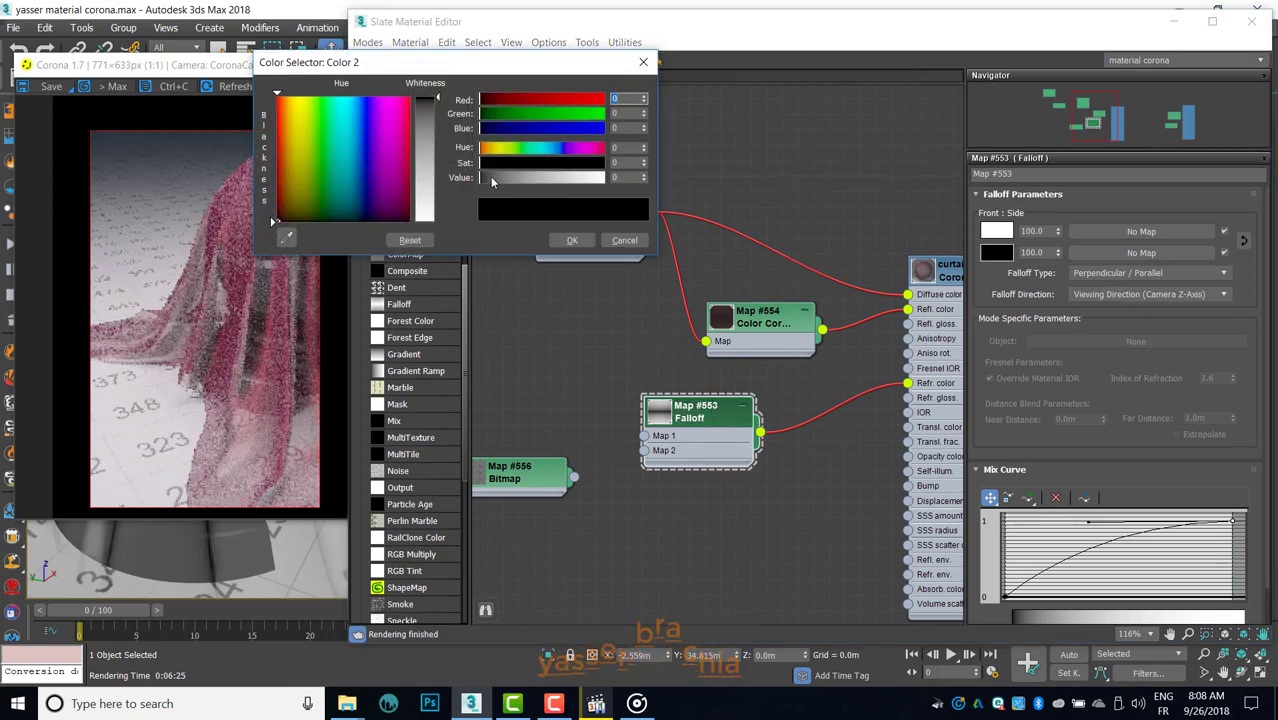
pyautogui.click(570, 241)
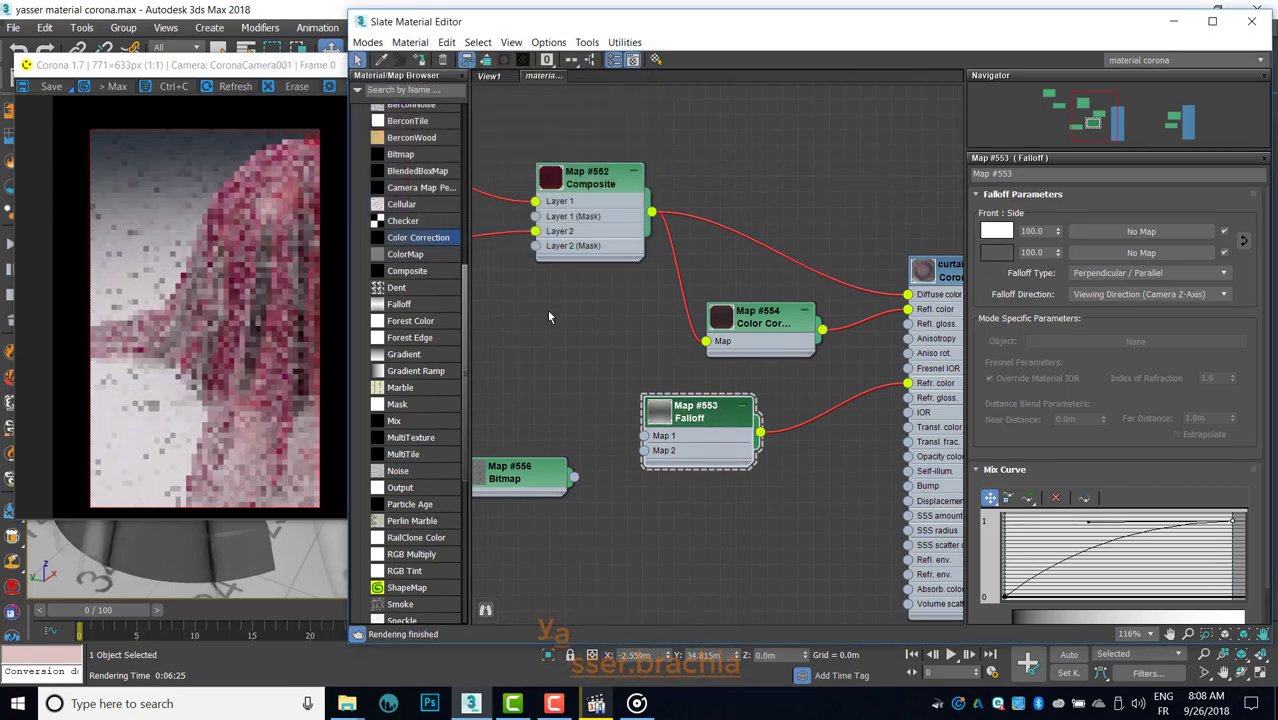
pyautogui.click(262, 342)
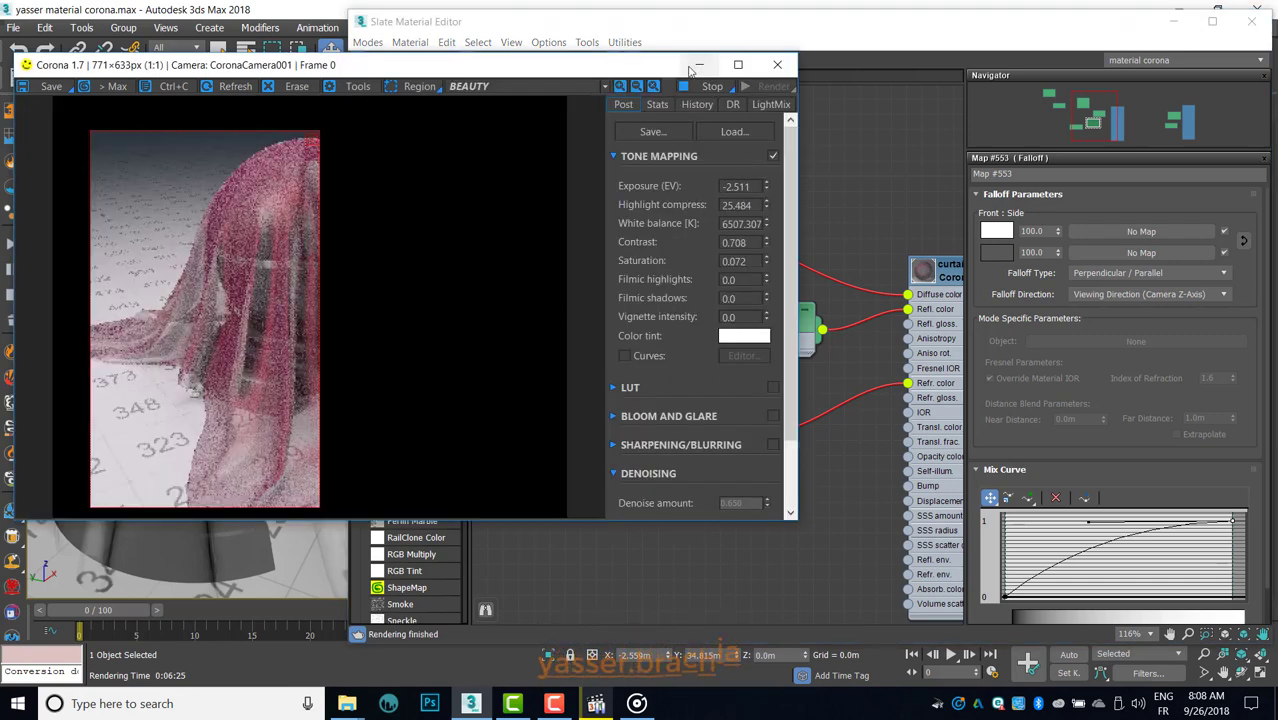
# Step: Wire the fabric.png Map #556 bitmap into Falloff Map 1 and adjust its blur
pyautogui.click(773, 46)
pyautogui.moveTo(530, 480); pyautogui.dragTo(530, 465)
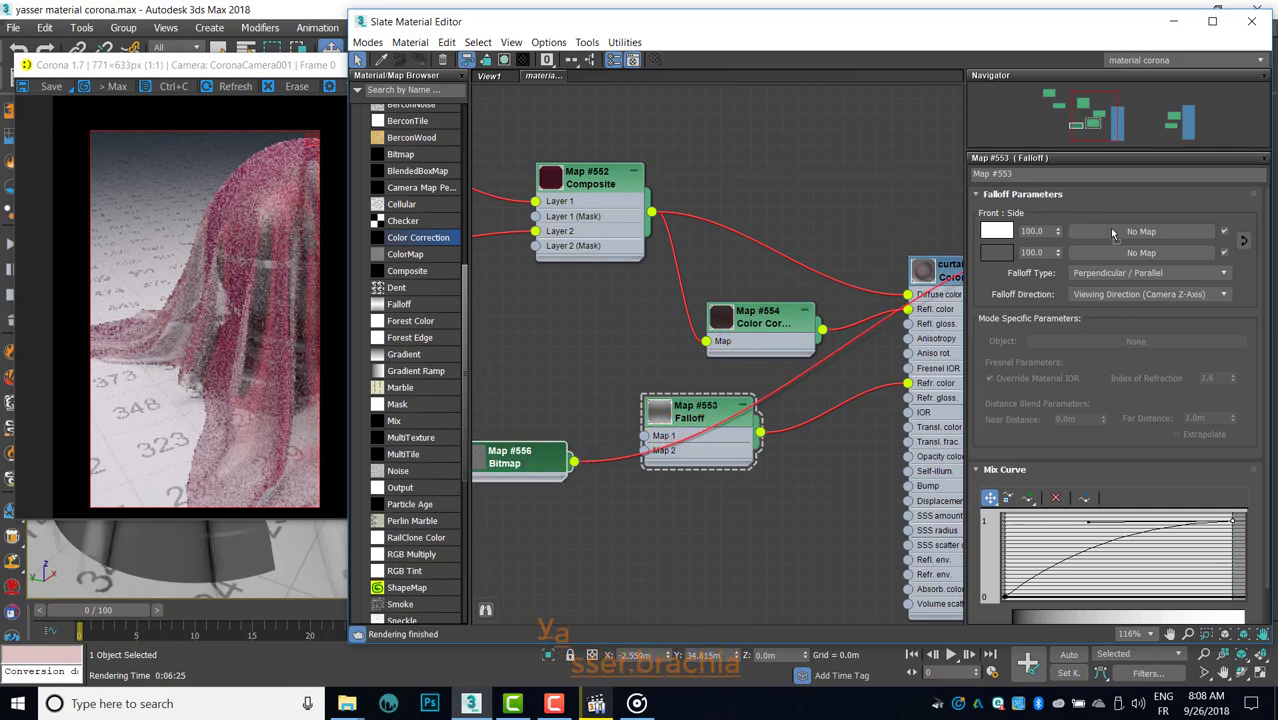
pyautogui.moveTo(851, 254); pyautogui.dragTo(907, 294)
pyautogui.click(775, 383)
pyautogui.moveTo(525, 456); pyautogui.dragTo(527, 425)
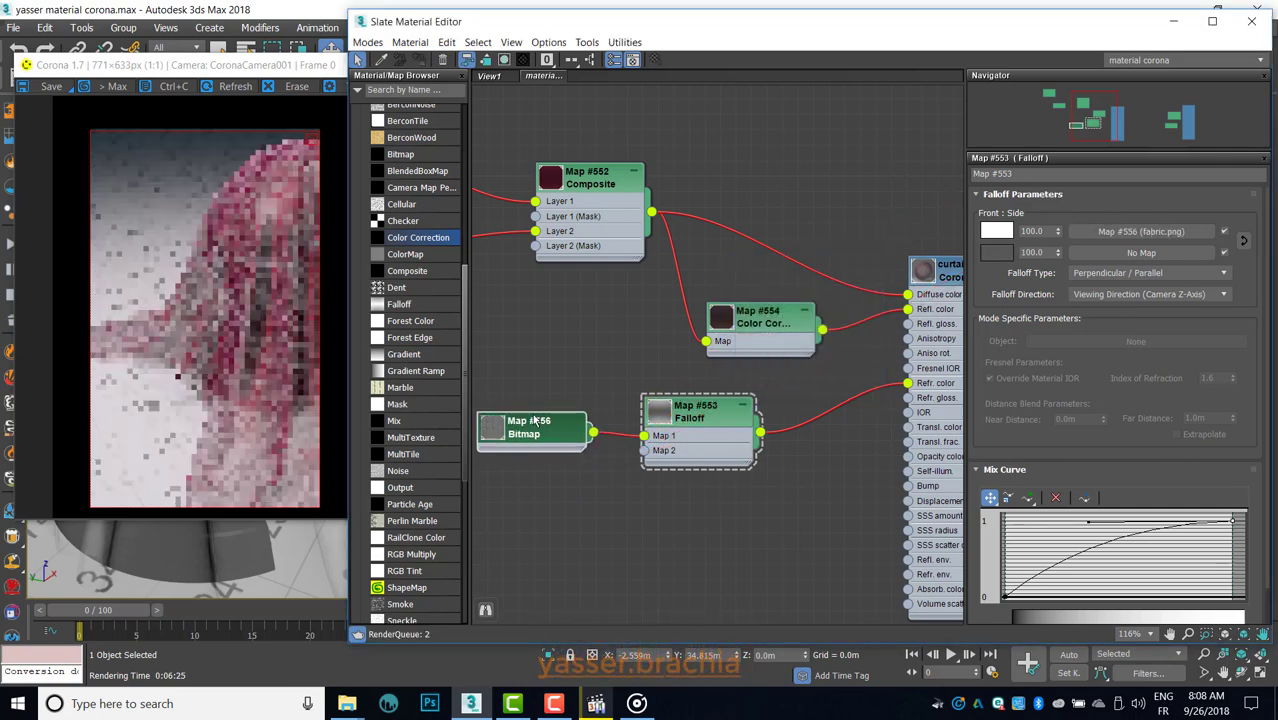
pyautogui.doubleClick(527, 425)
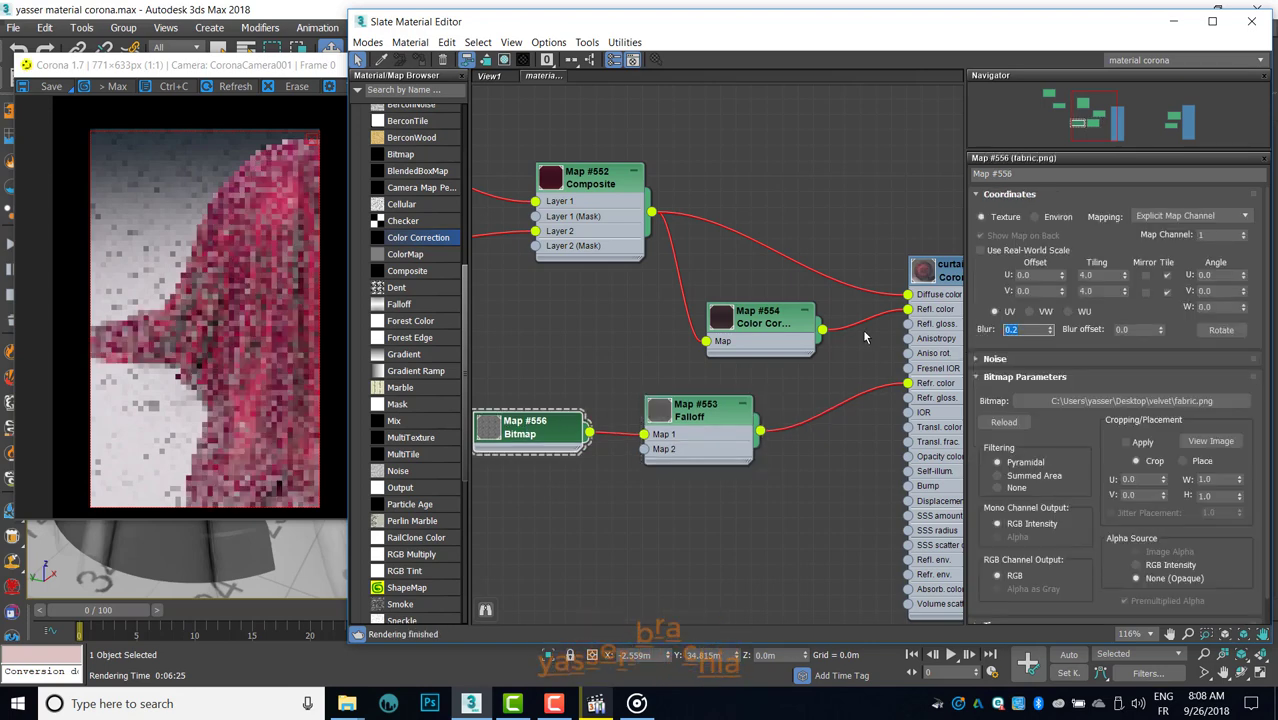
pyautogui.write('1')
pyautogui.click(520, 354)
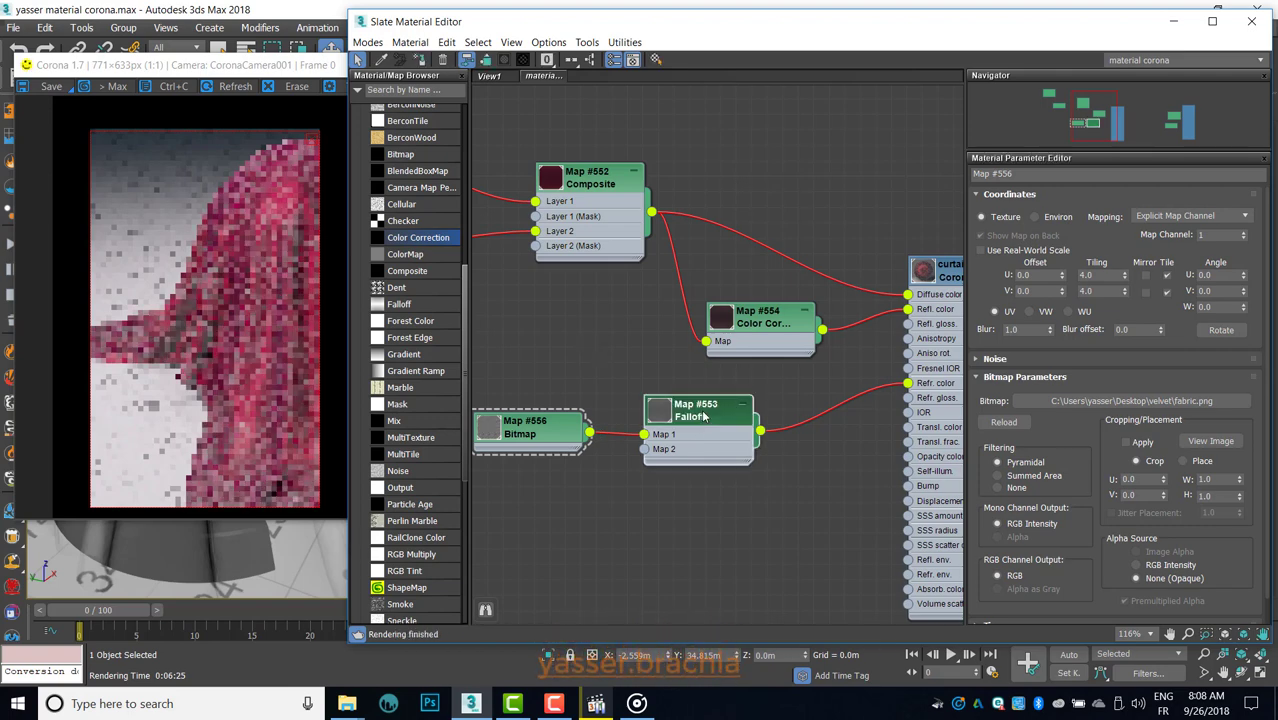
# Step: Set the Falloff front amount to 50 and bring the Corona frame buffer forward
pyautogui.doubleClick(704, 417)
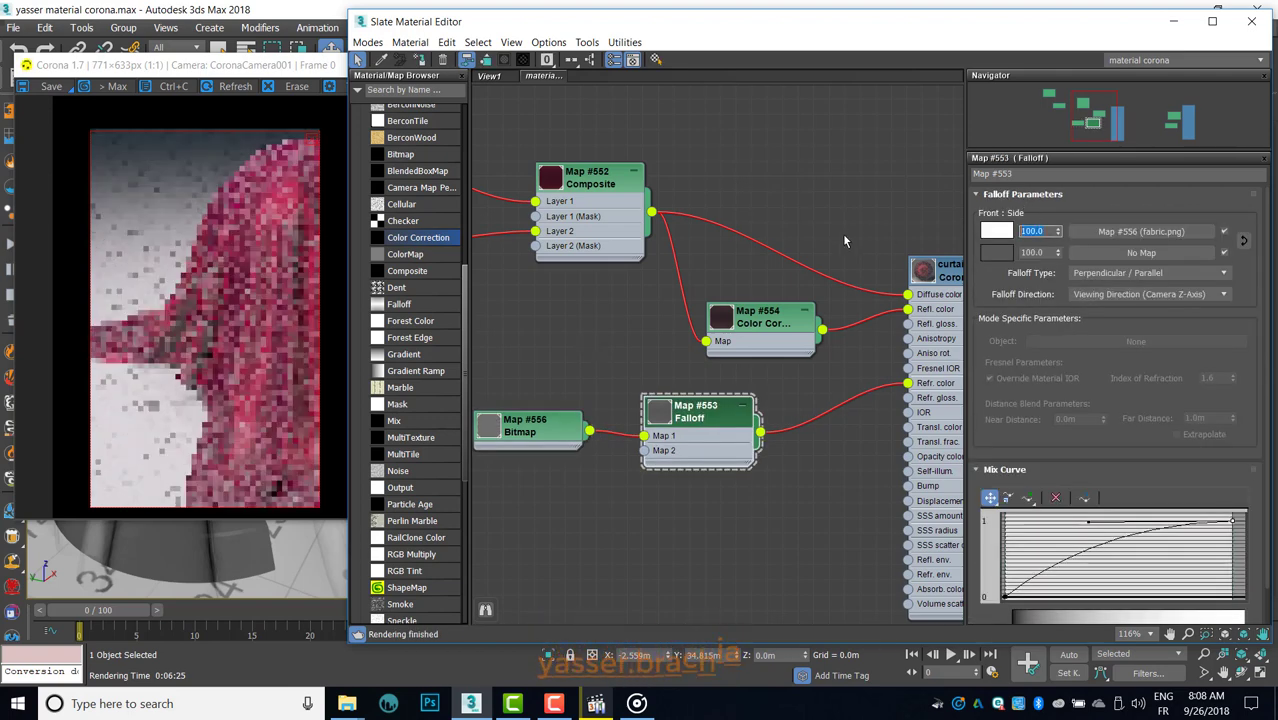
pyautogui.write('50')
pyautogui.press('Return')
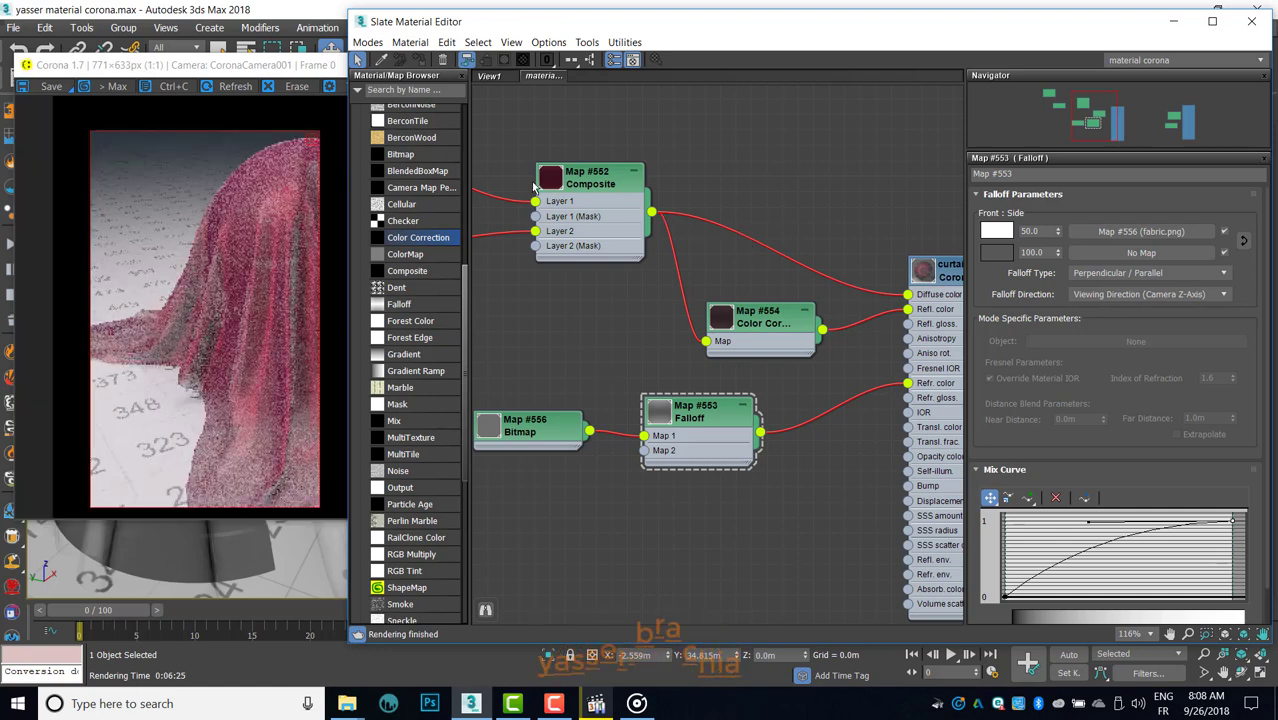
pyautogui.click(200, 64)
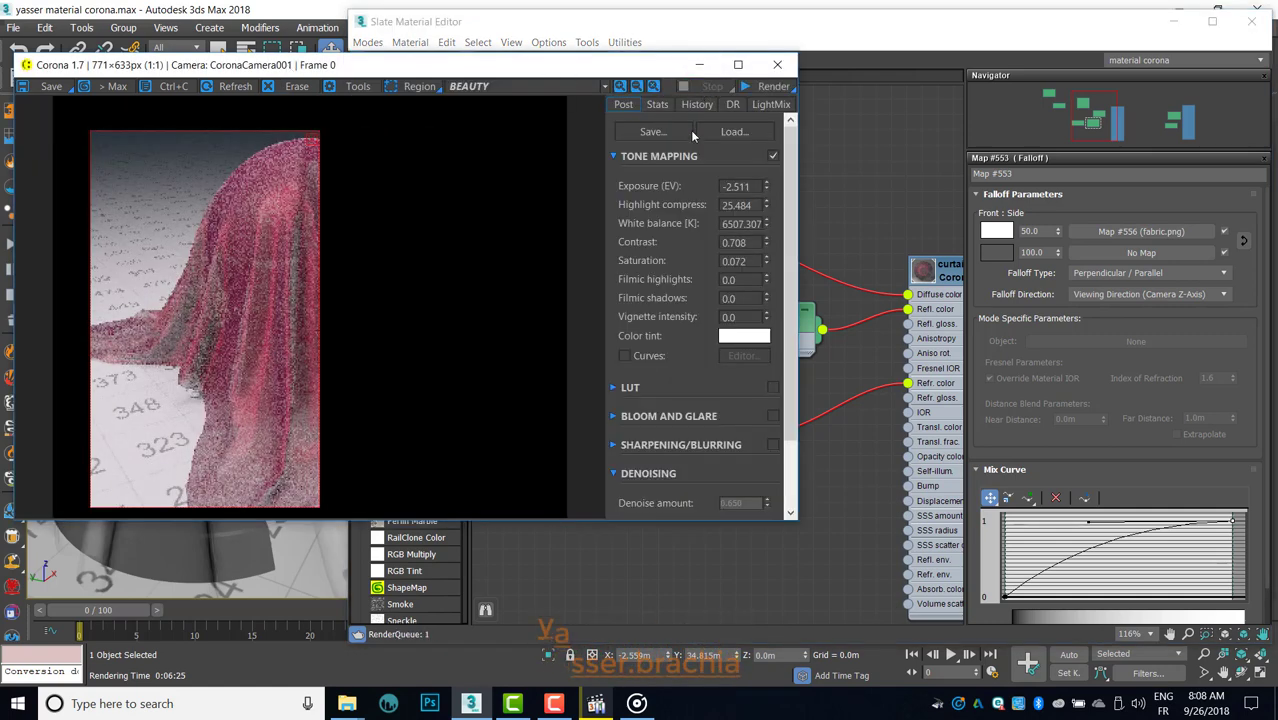
# Step: Start a fresh full Corona render and dismiss the missing-files error
pyautogui.click(738, 64)
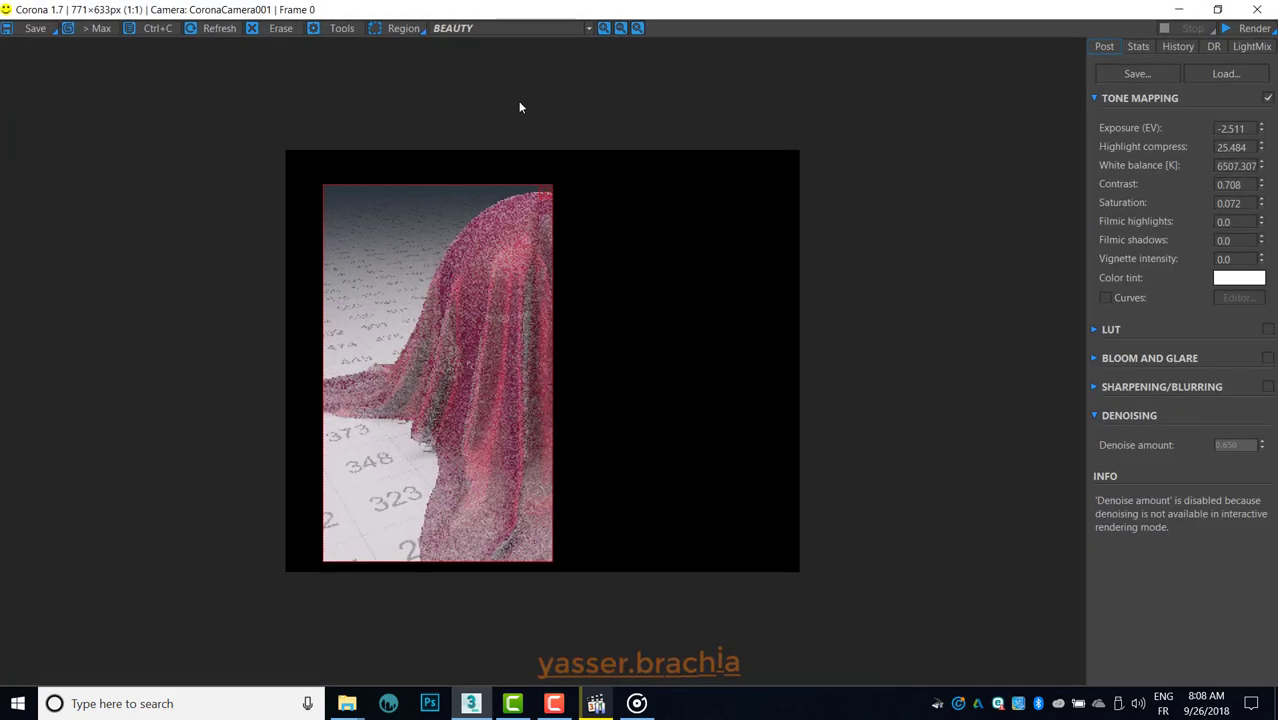
pyautogui.doubleClick(858, 12)
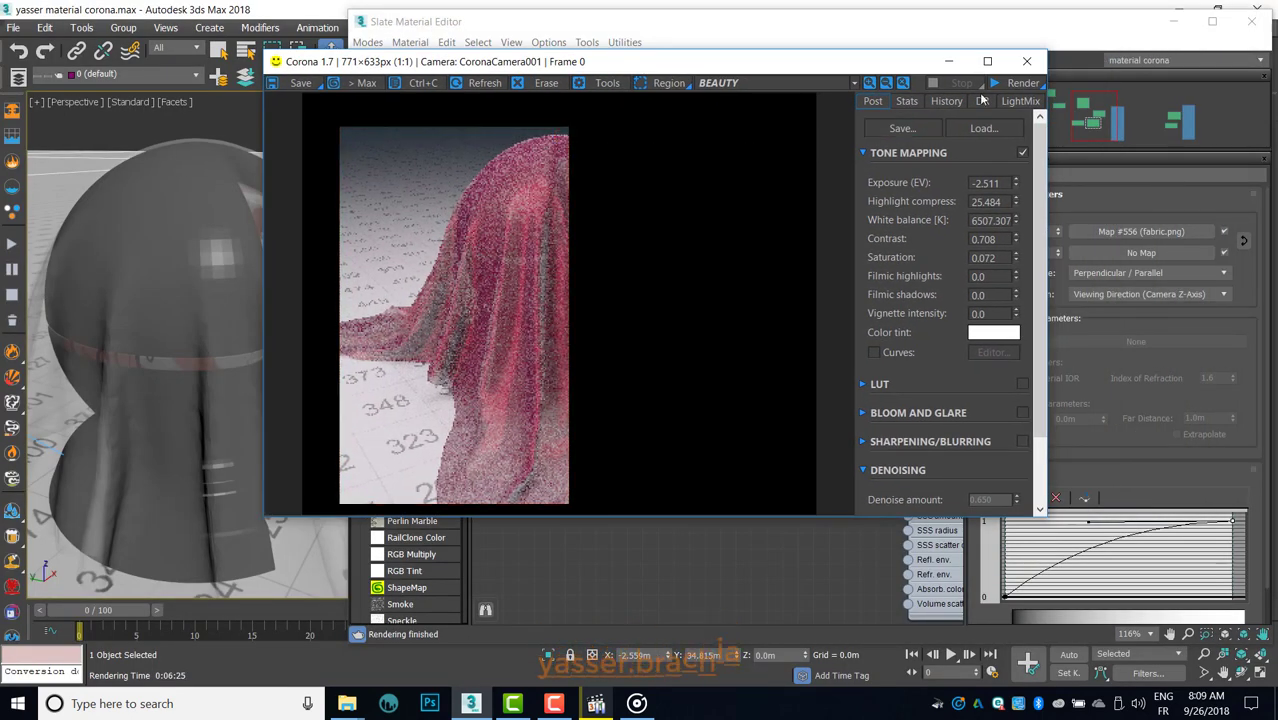
pyautogui.click(1020, 88)
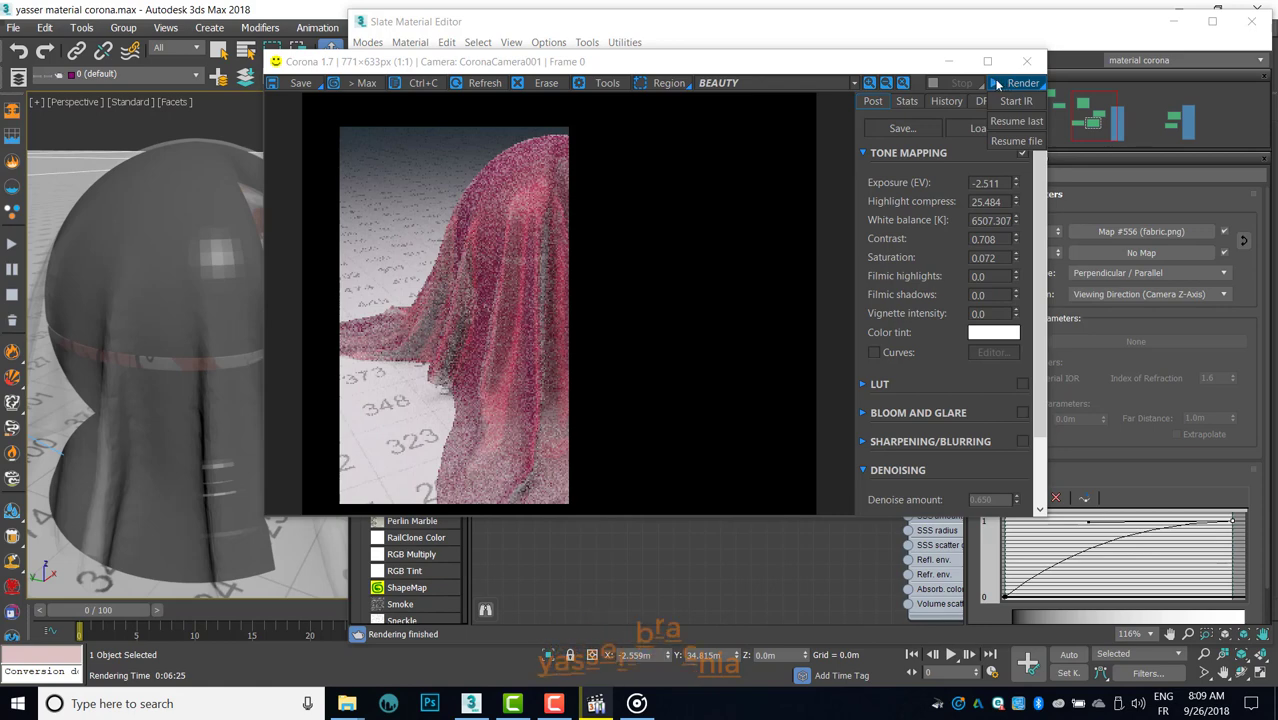
pyautogui.click(997, 85)
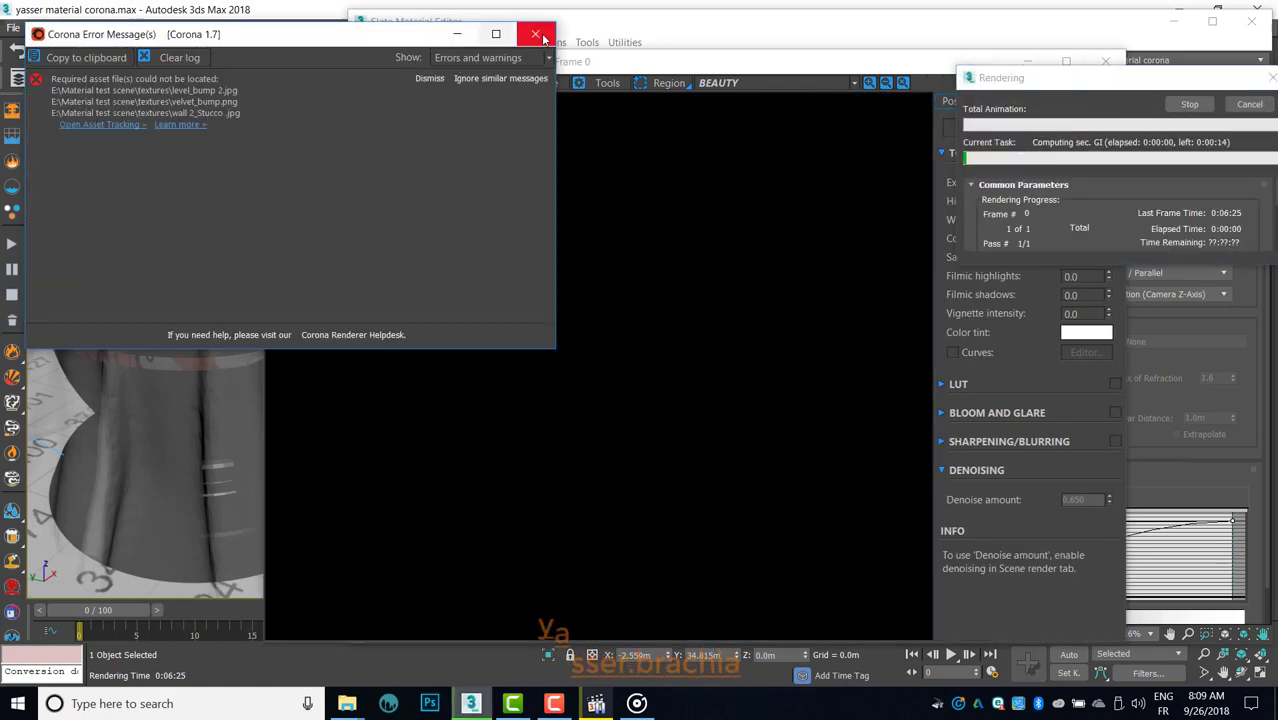
pyautogui.click(536, 35)
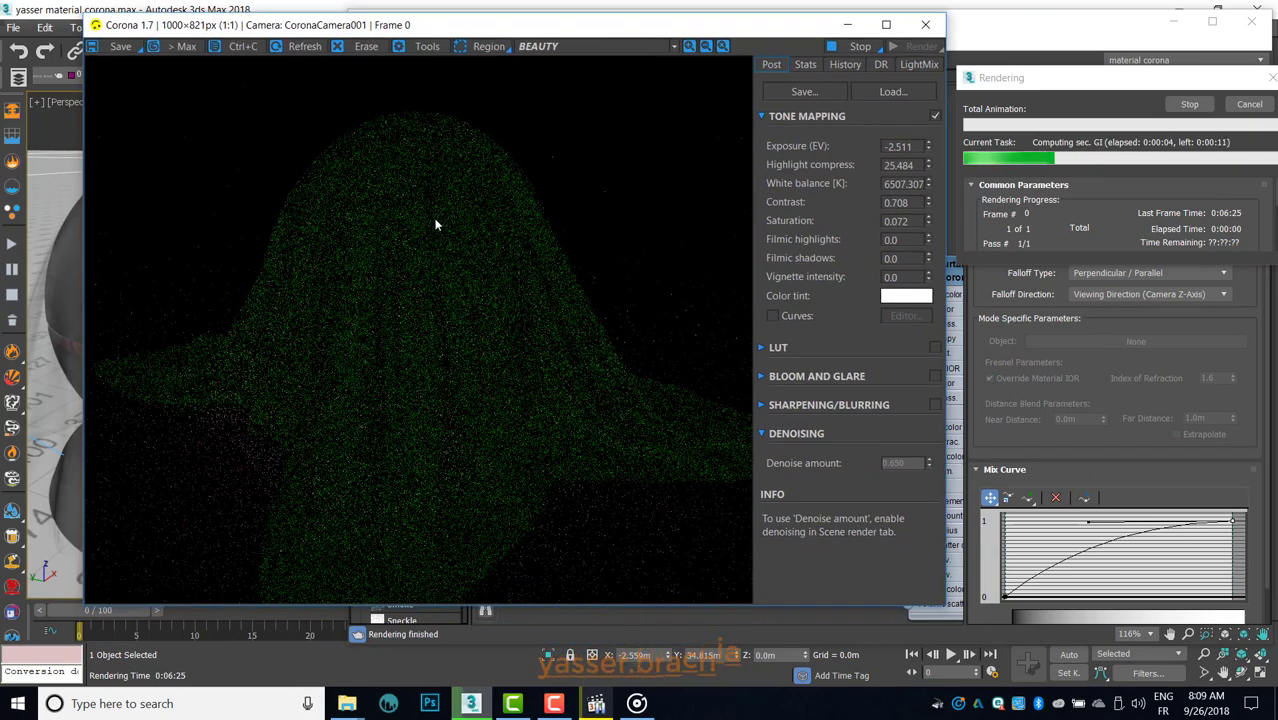
# Step: Stop the render at 1:07 and return to the Slate Material Editor
pyautogui.scroll(-1, 661, 564)
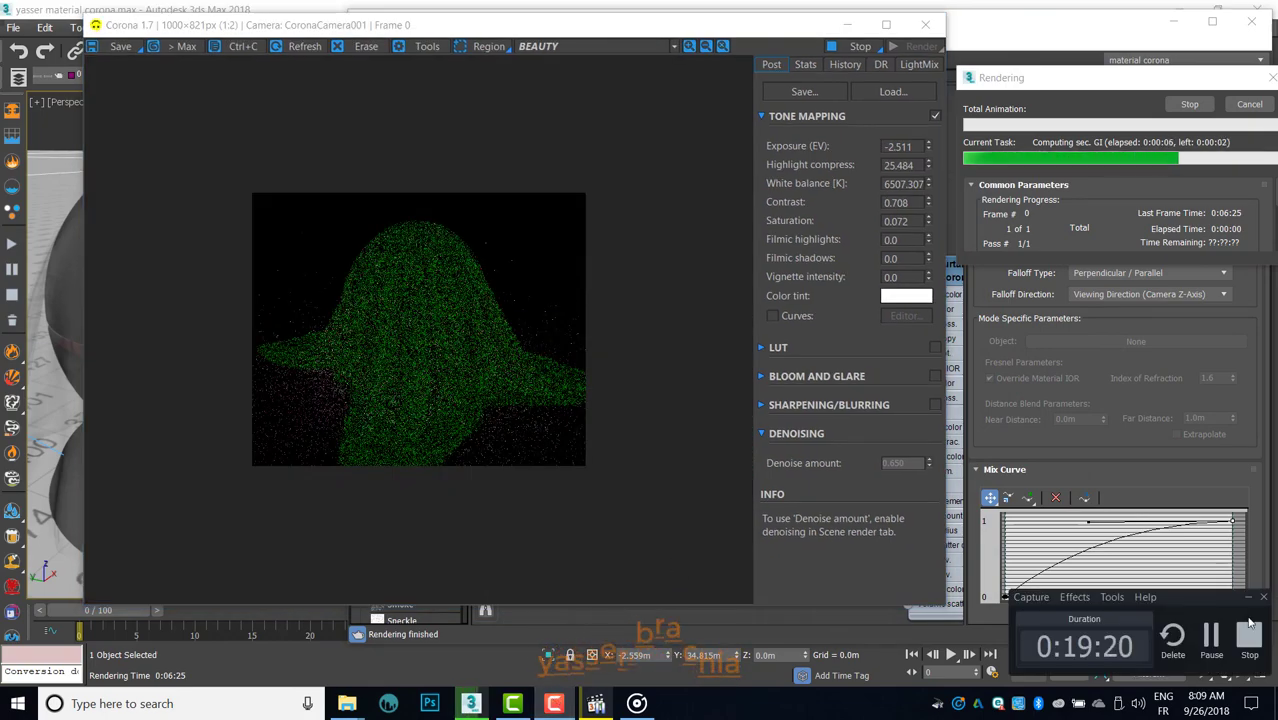
pyautogui.scroll(1, 600, 410)
pyautogui.scroll(1, 422, 300)
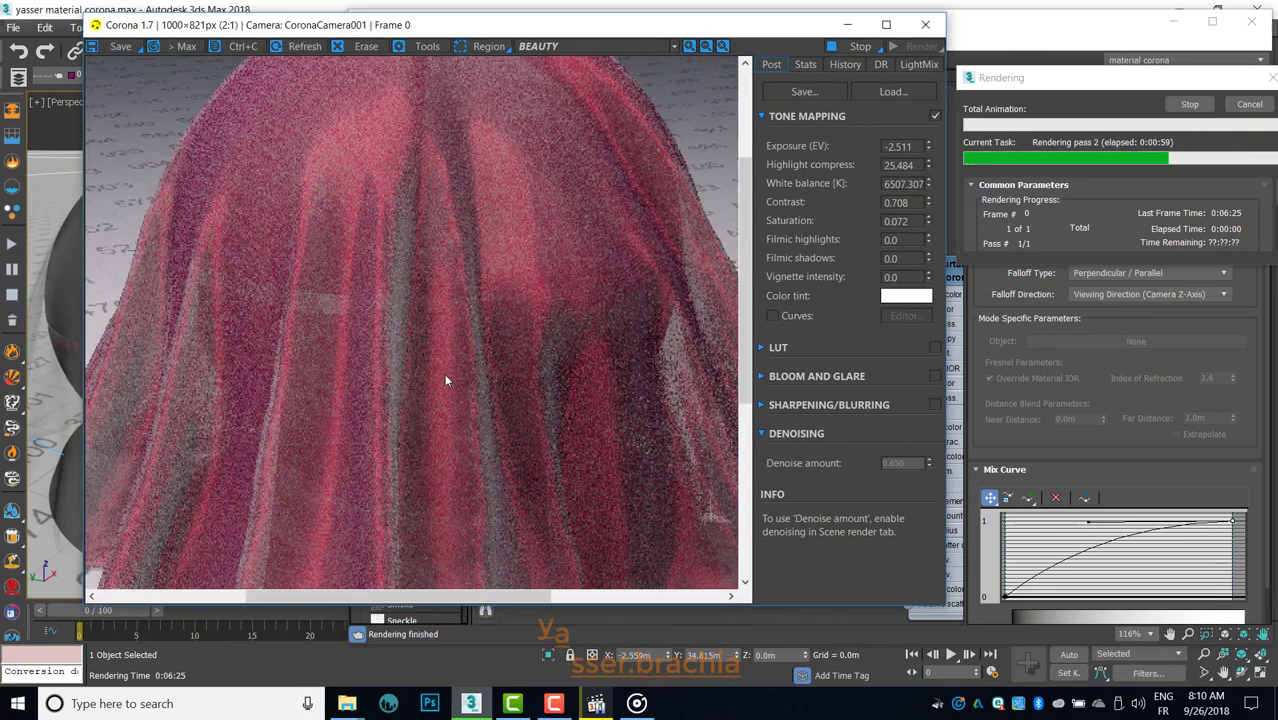
pyautogui.scroll(-1, 446, 370)
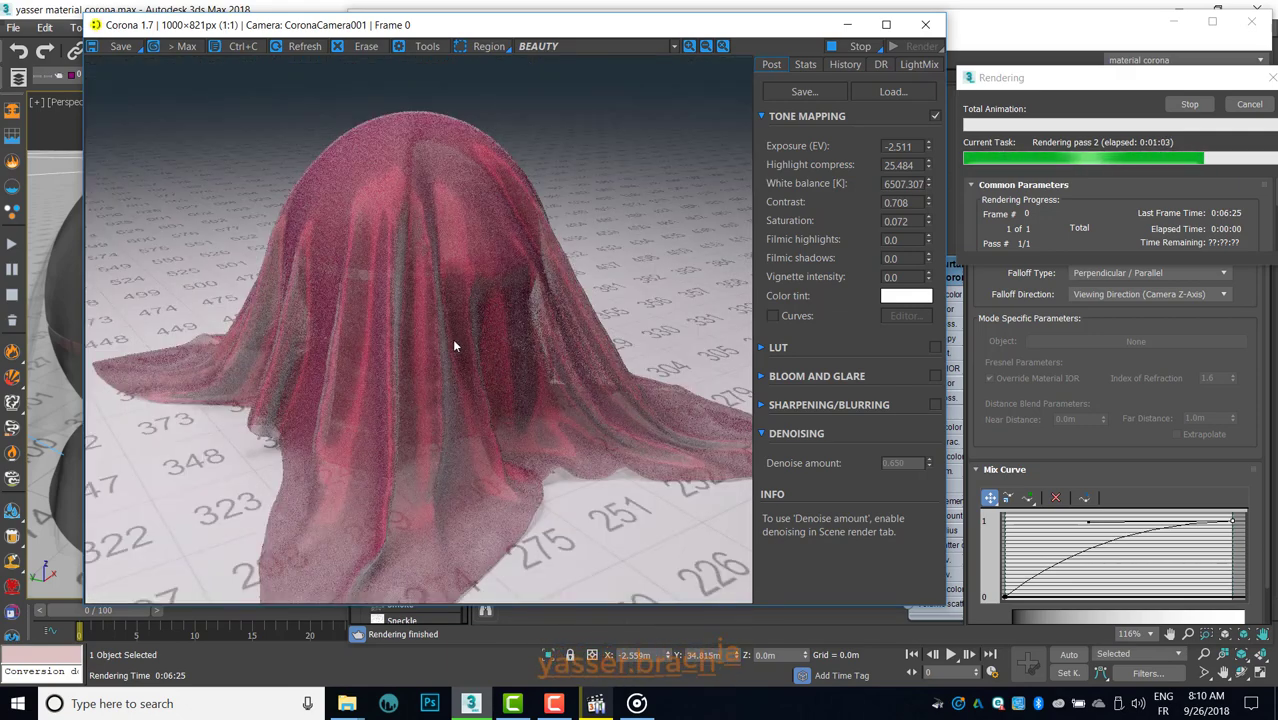
pyautogui.click(858, 46)
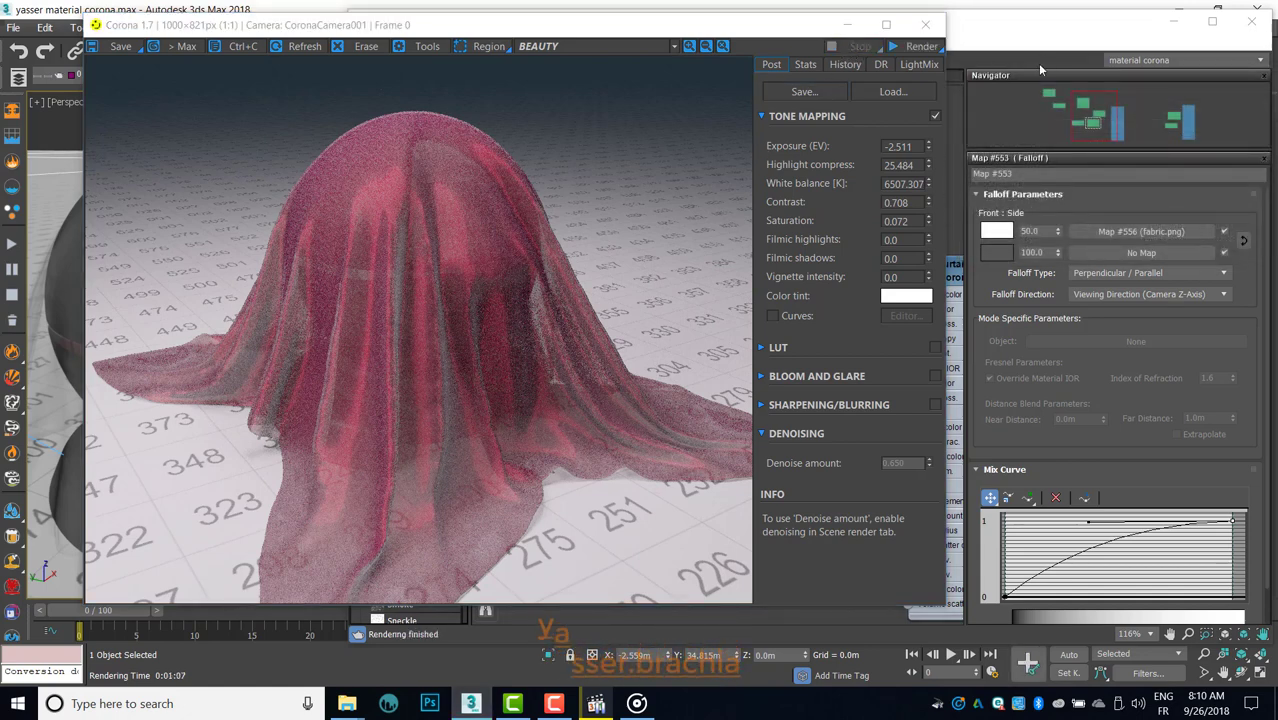
pyautogui.click(967, 215)
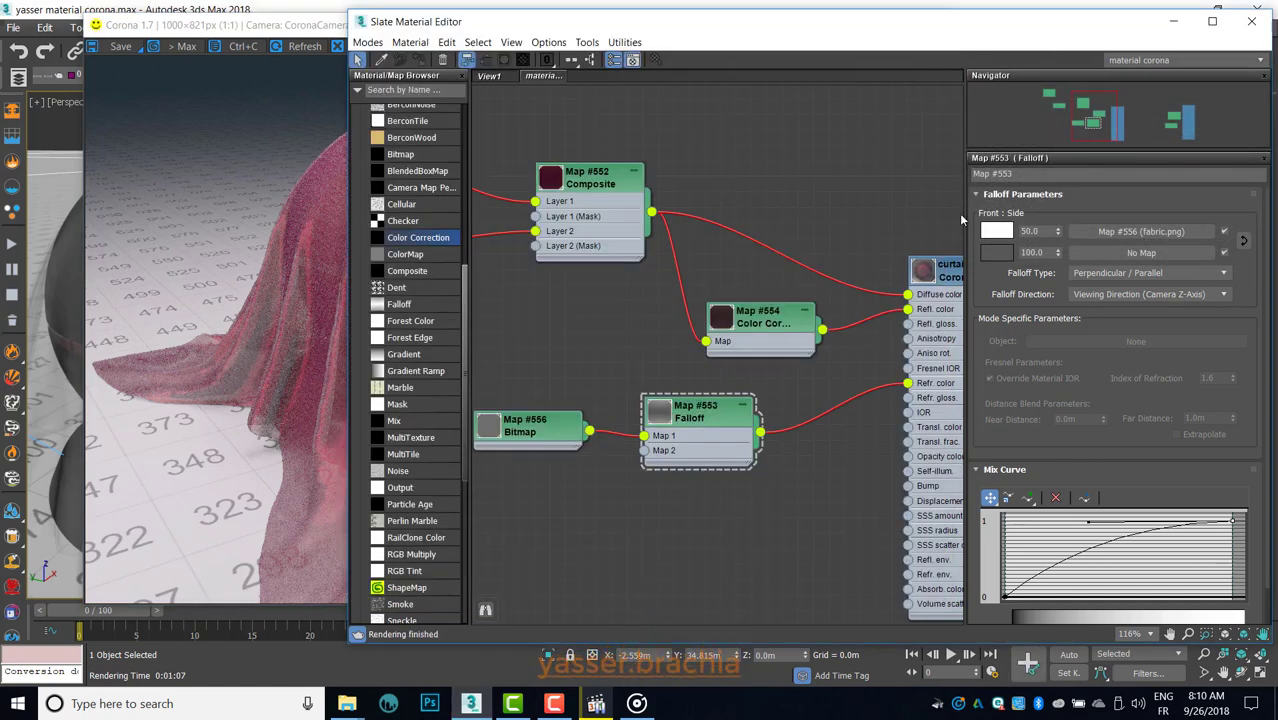
# Step: Set the falloff's front colour to grey 166, leaving the side colour unchanged
pyautogui.click(1005, 233)
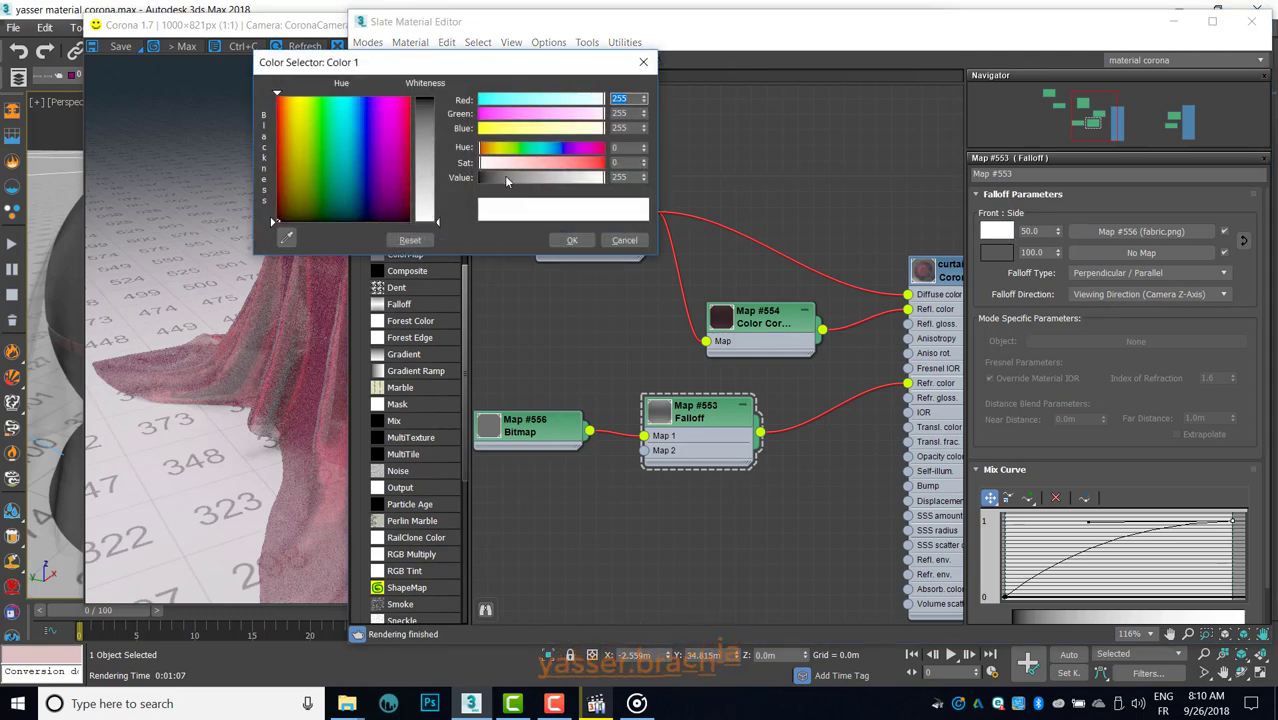
pyautogui.moveTo(497, 177); pyautogui.dragTo(561, 177)
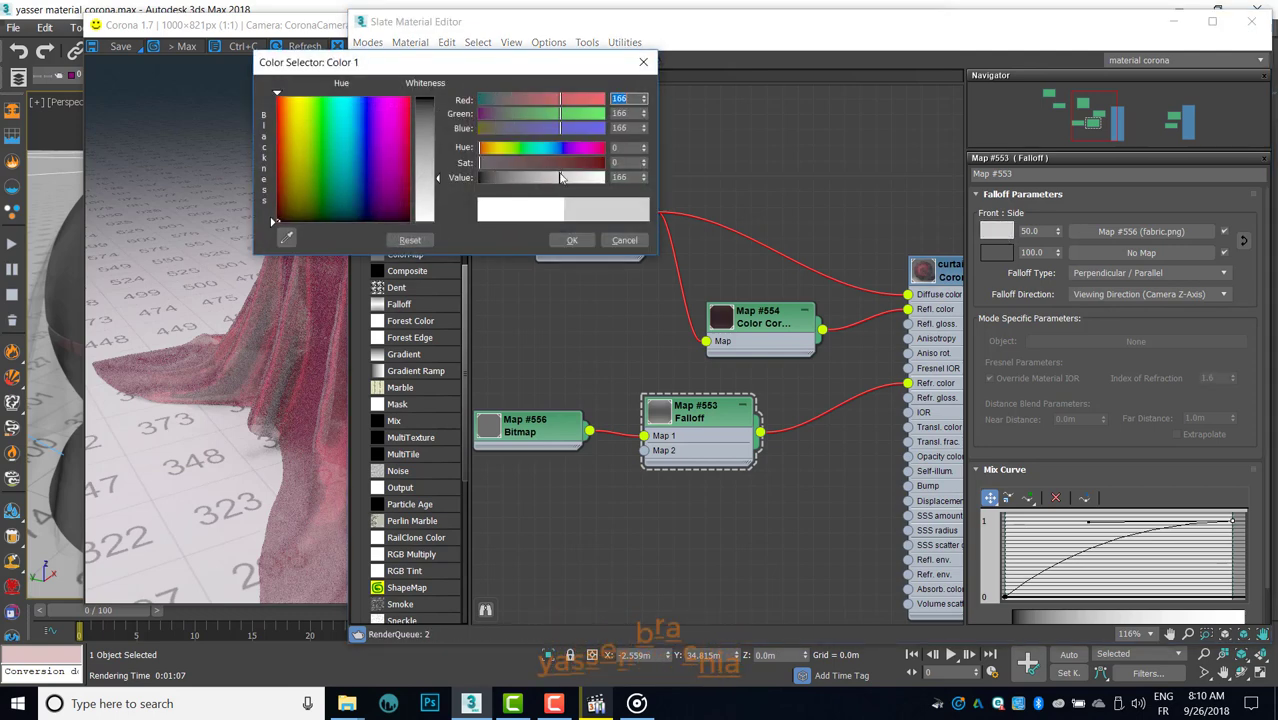
pyautogui.click(572, 240)
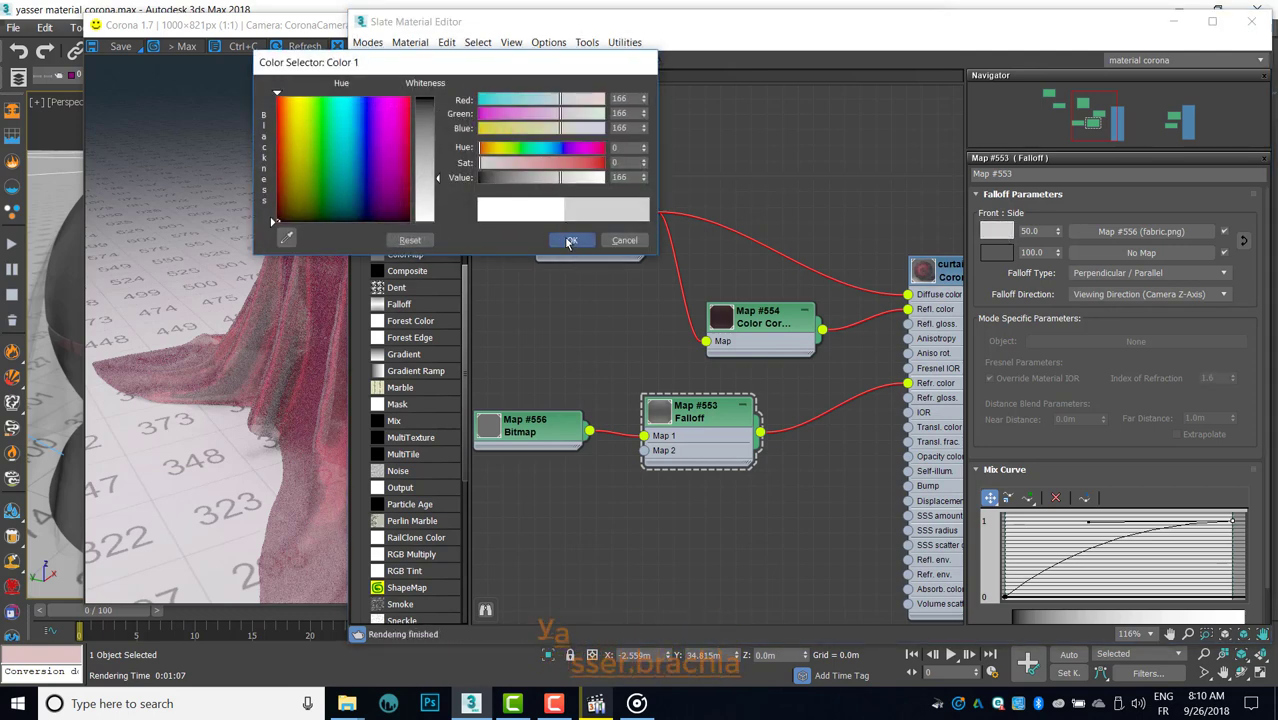
pyautogui.click(996, 256)
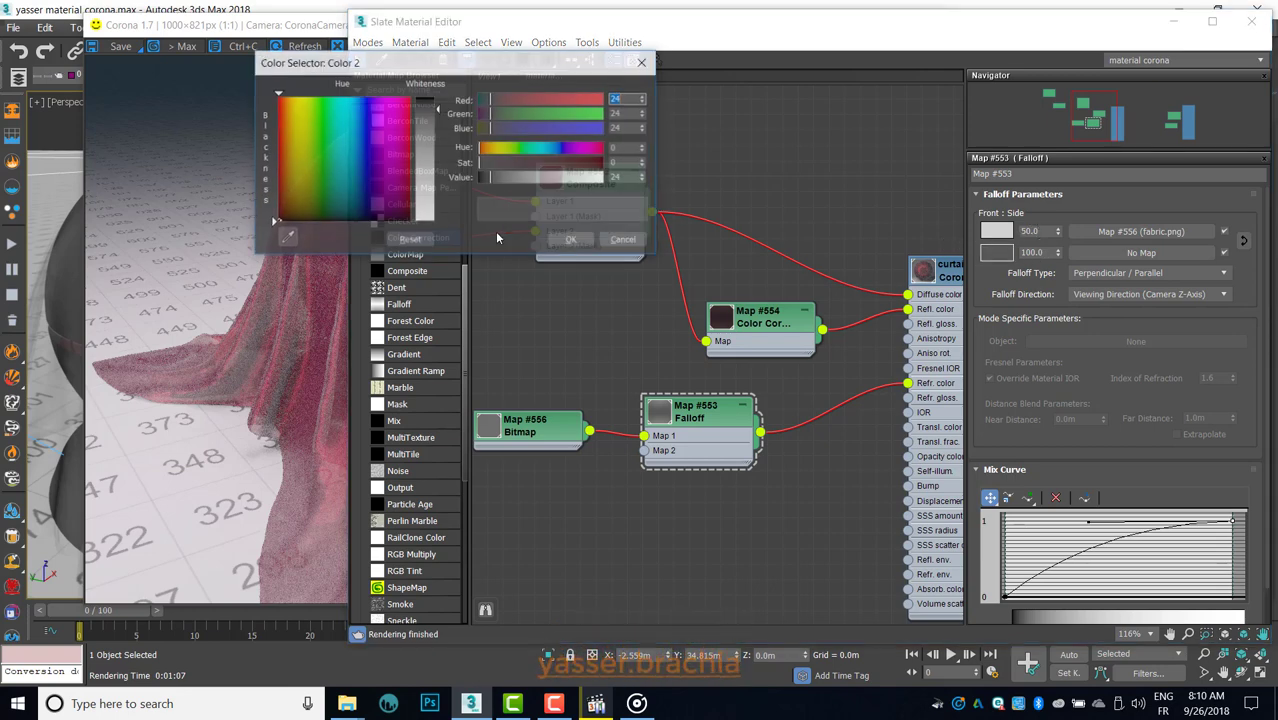
pyautogui.click(572, 240)
# Step: Lower the Map #554 Color Correction saturation to about -80.7
pyautogui.doubleClick(762, 333)
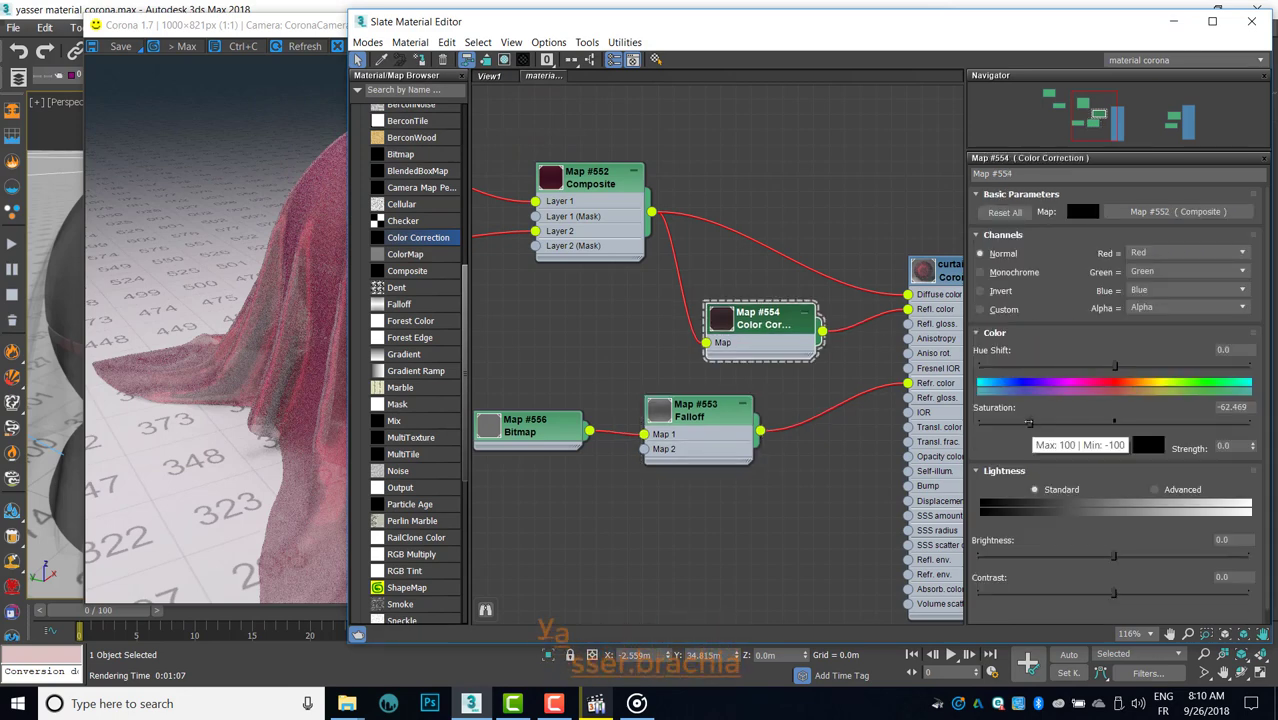
pyautogui.moveTo(1030, 422); pyautogui.dragTo(978, 432)
pyautogui.moveTo(954, 276); pyautogui.dragTo(862, 268, button='middle')
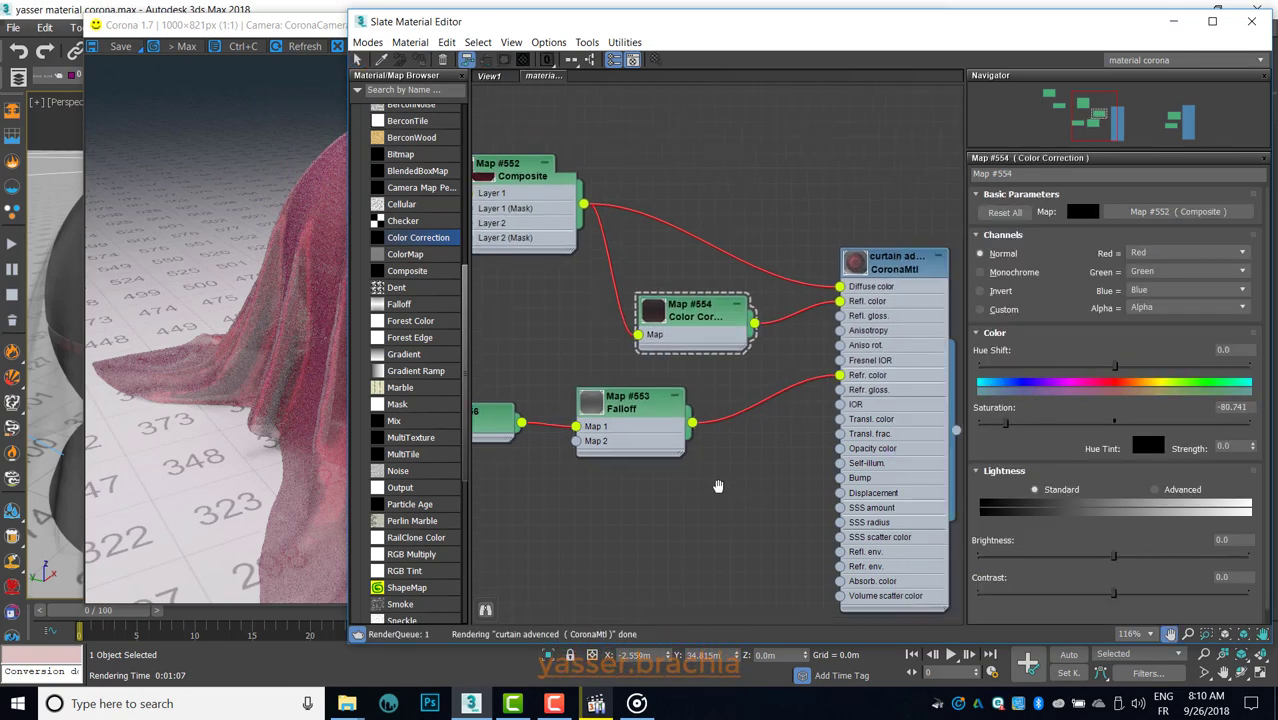
# Step: Set the CoronaMtl reflection level to 0.2 and Fresnel IOR to 2.0
pyautogui.doubleClick(862, 262)
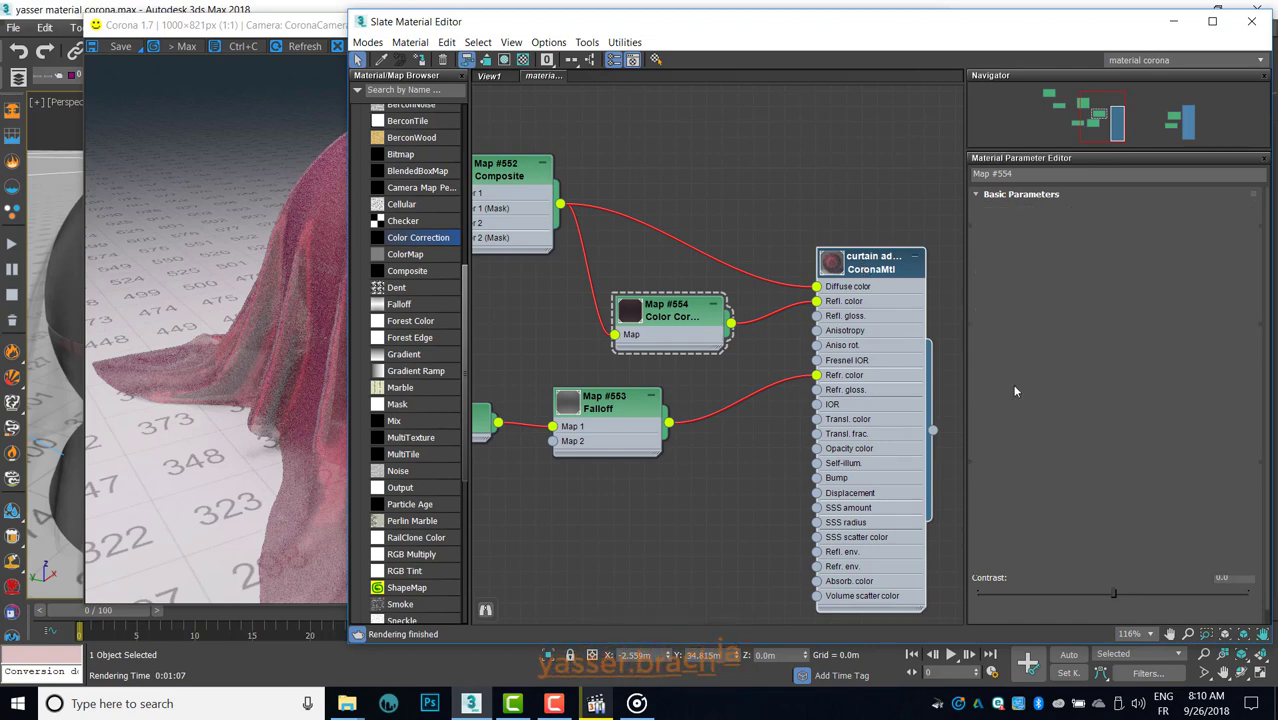
pyautogui.doubleClick(1071, 294)
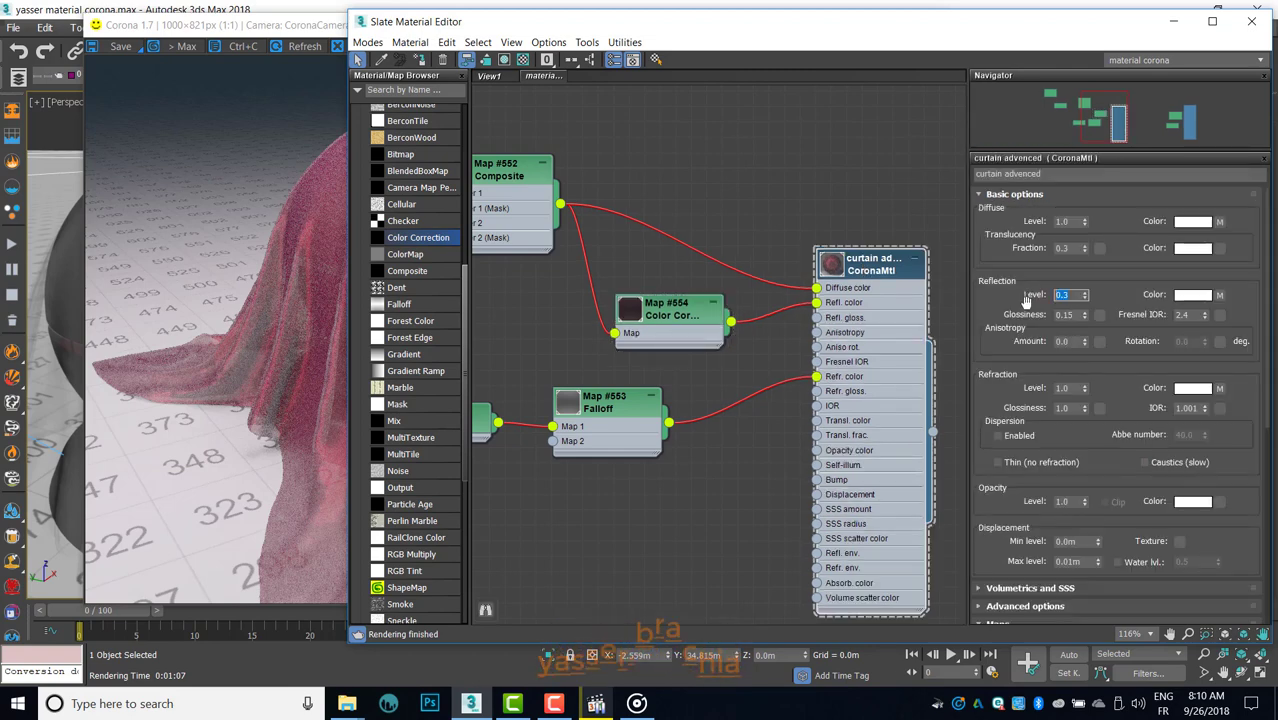
pyautogui.write('0')
pyautogui.press('Return')
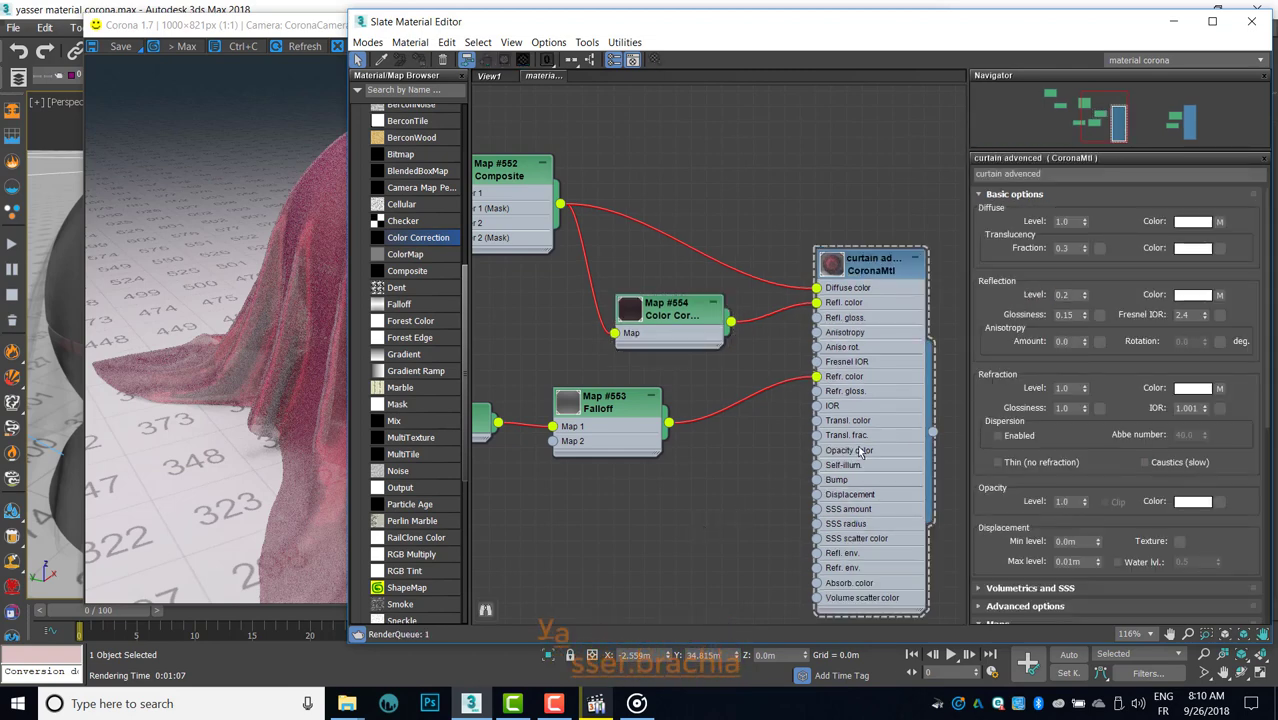
pyautogui.doubleClick(1182, 314)
pyautogui.write('2')
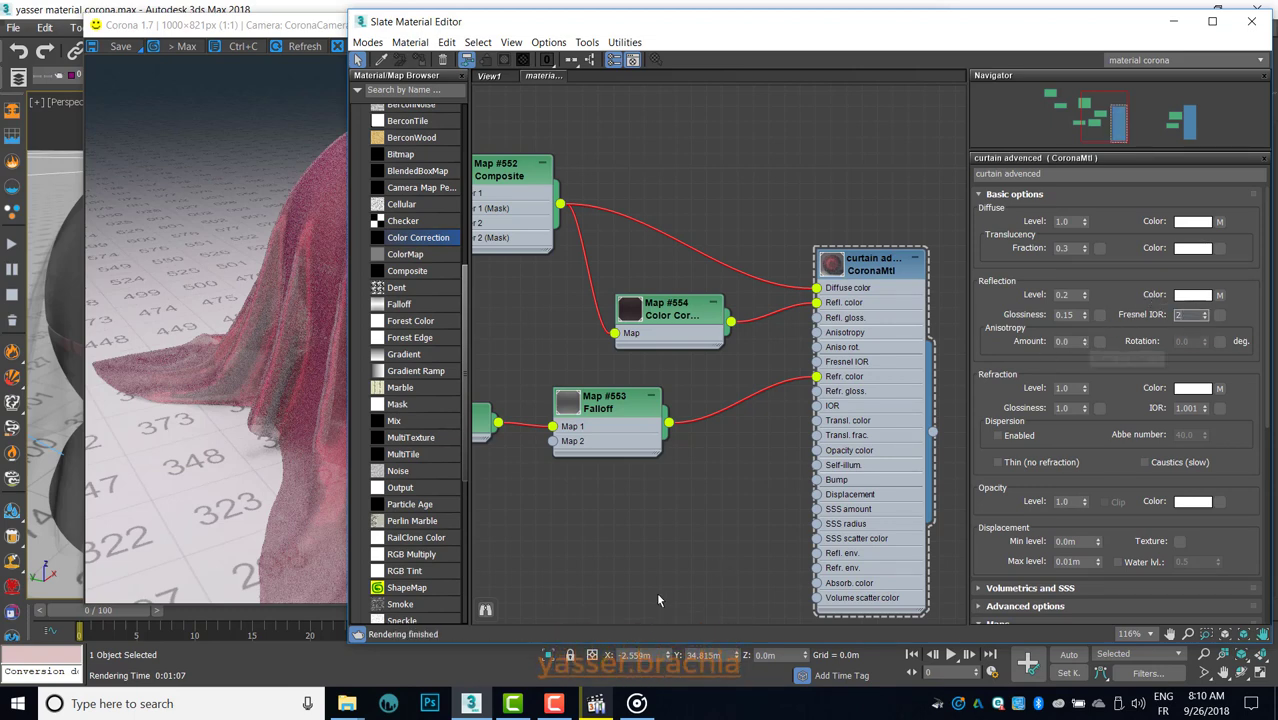
pyautogui.press('Return')
pyautogui.scroll(-1, 688, 500)
pyautogui.moveTo(688, 500); pyautogui.dragTo(786, 502, button='middle')
pyautogui.moveTo(697, 430); pyautogui.dragTo(690, 415)
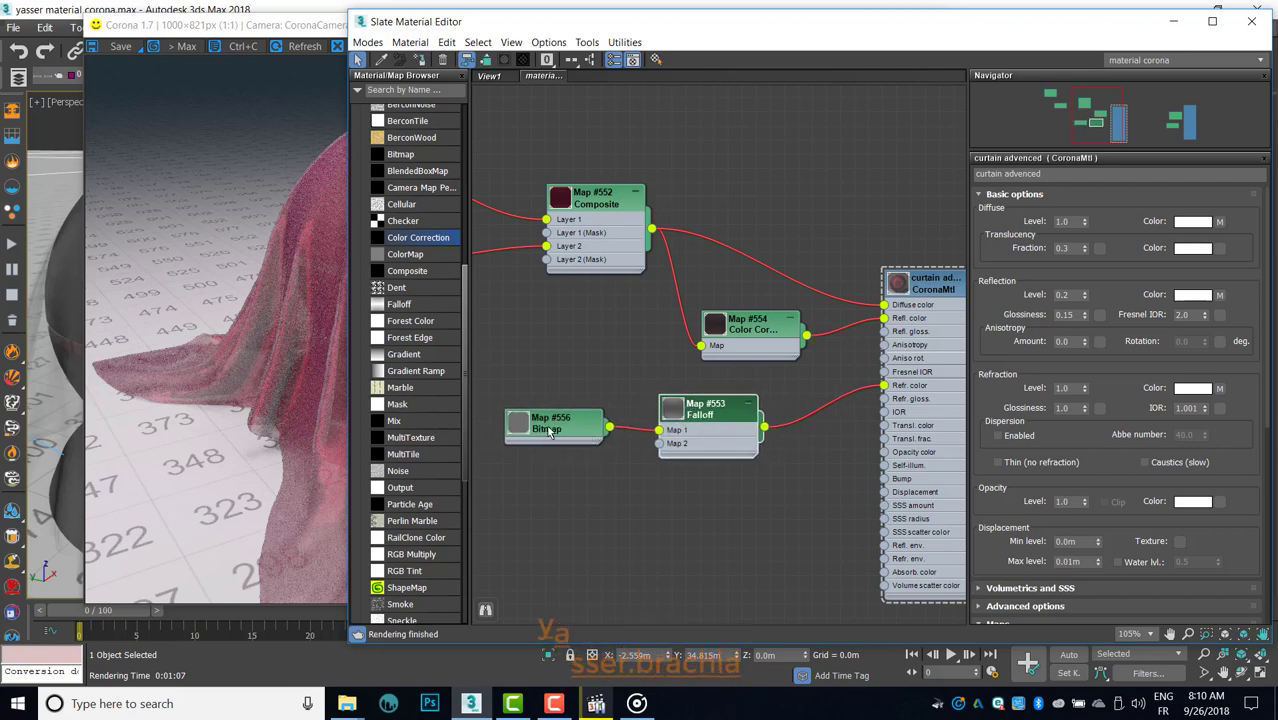
pyautogui.moveTo(520, 272); pyautogui.dragTo(554, 279, button='middle')
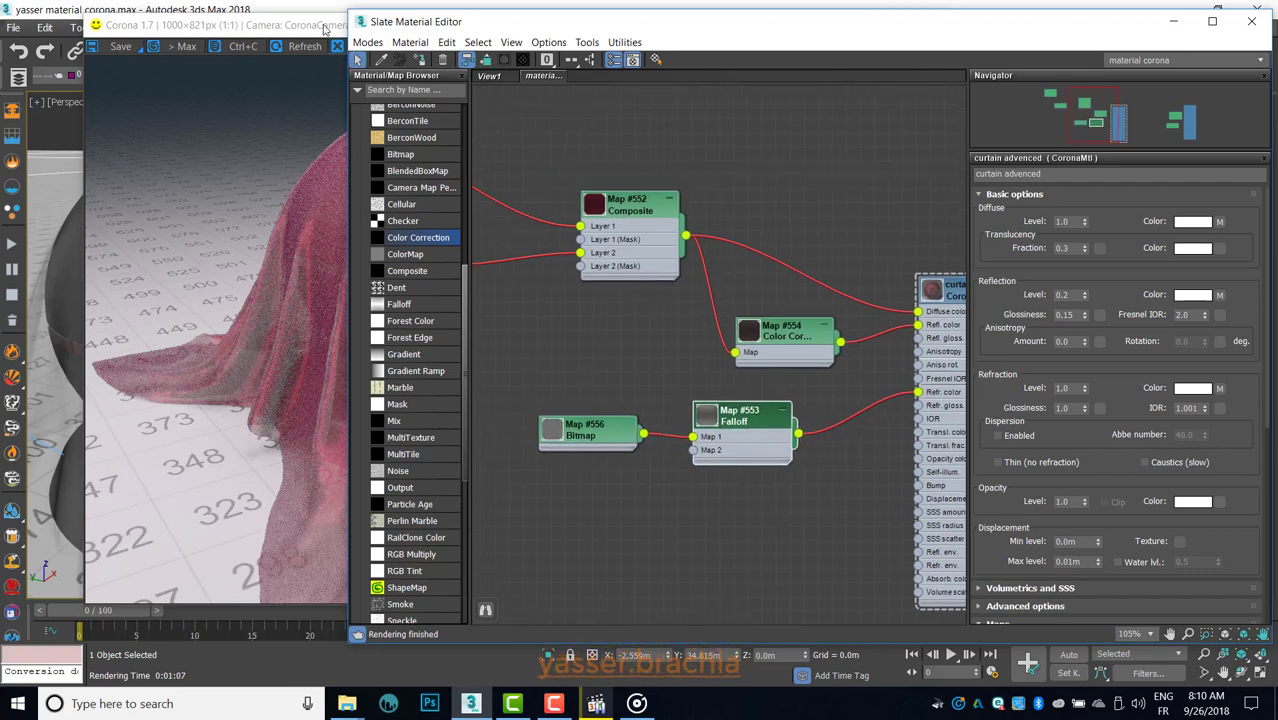
# Step: Mark a render region over the curtain's top and start Corona interactive rendering
pyautogui.click(324, 29)
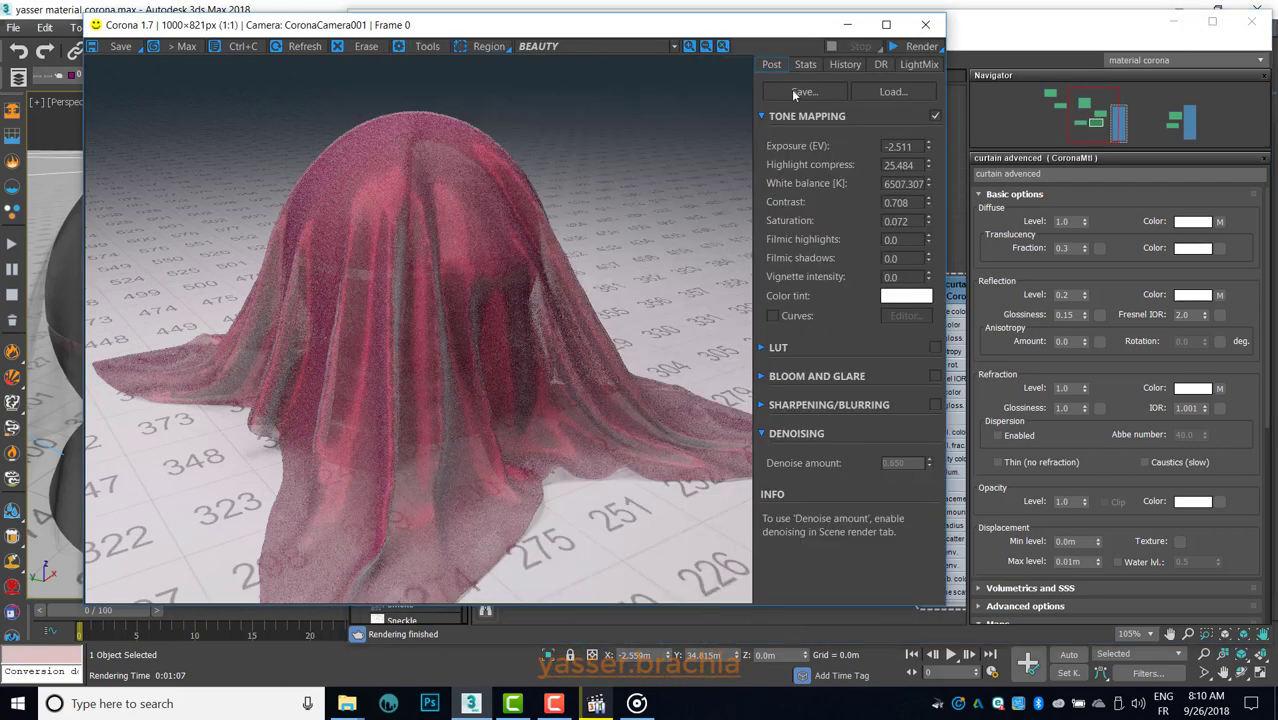
pyautogui.click(488, 46)
pyautogui.click(482, 65)
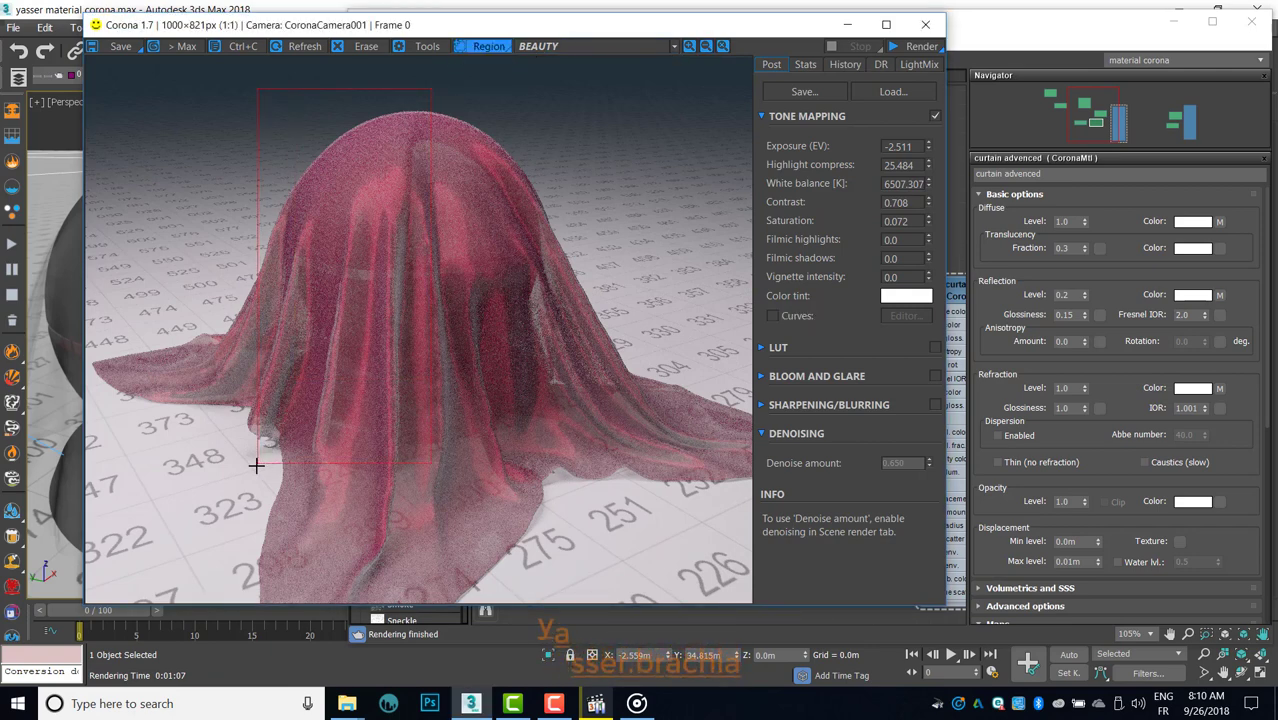
pyautogui.click(940, 47)
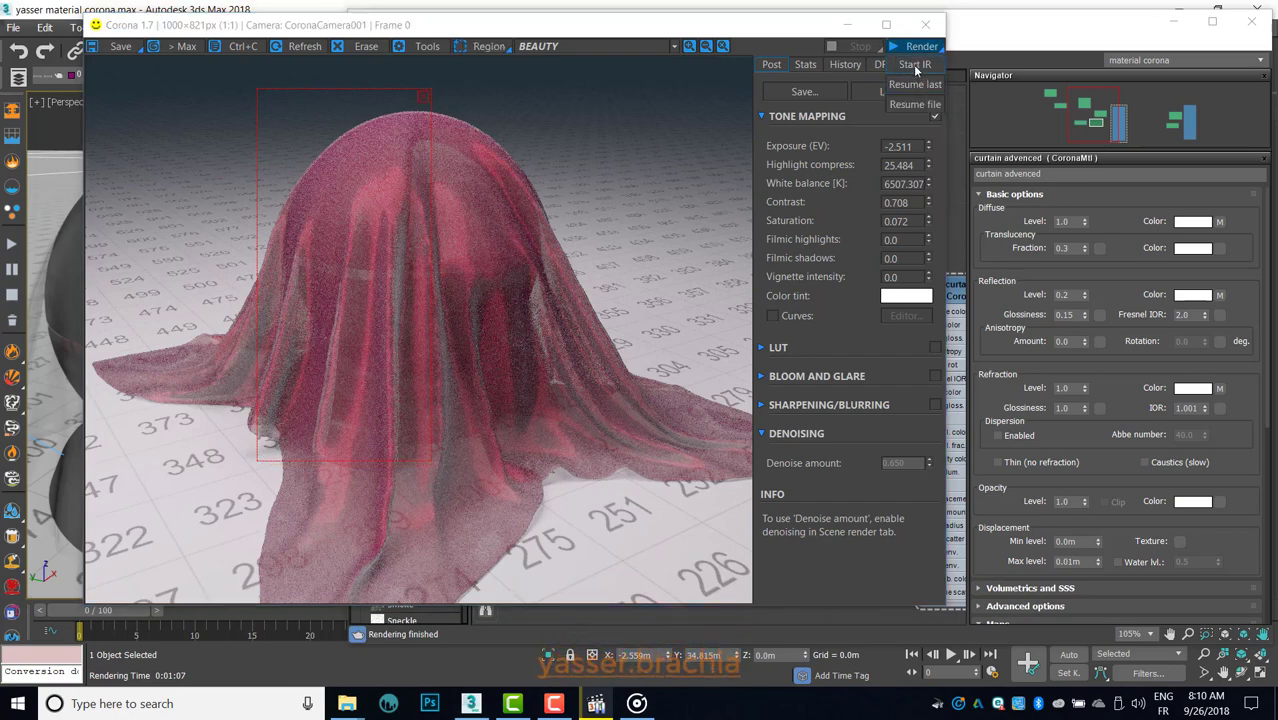
pyautogui.click(914, 65)
pyautogui.click(532, 38)
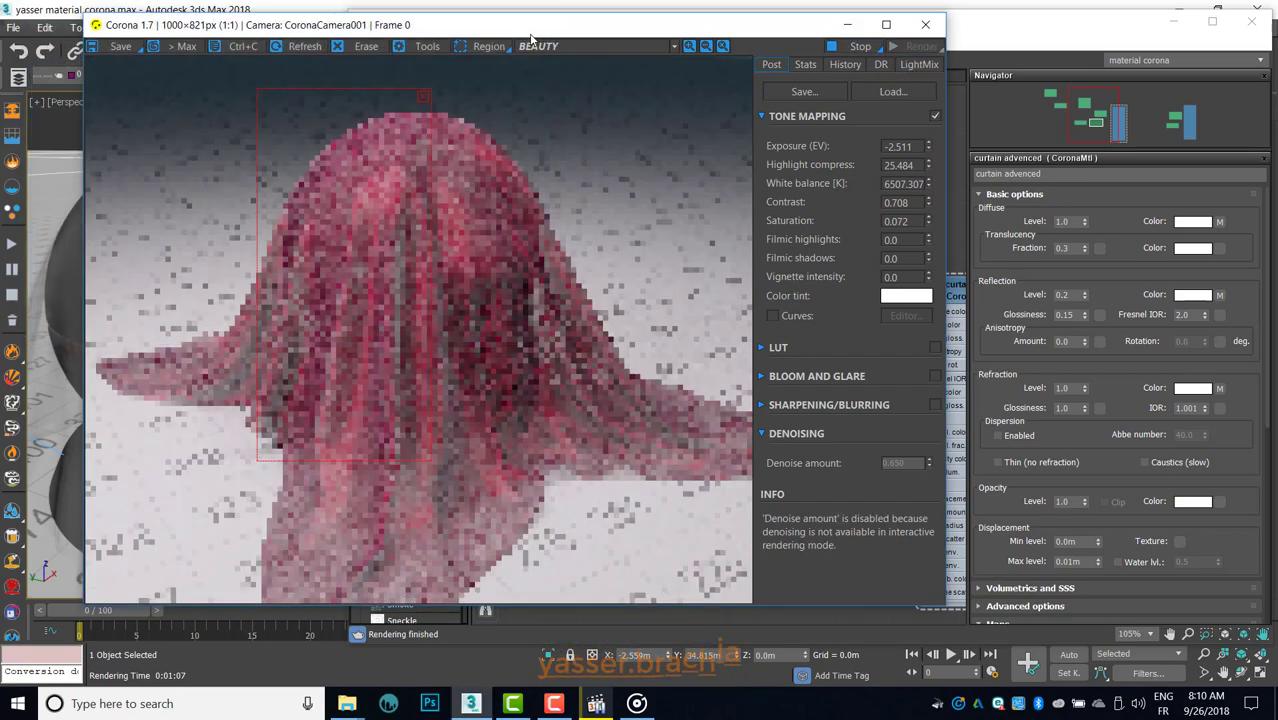
pyautogui.moveTo(815, 28); pyautogui.dragTo(690, 32)
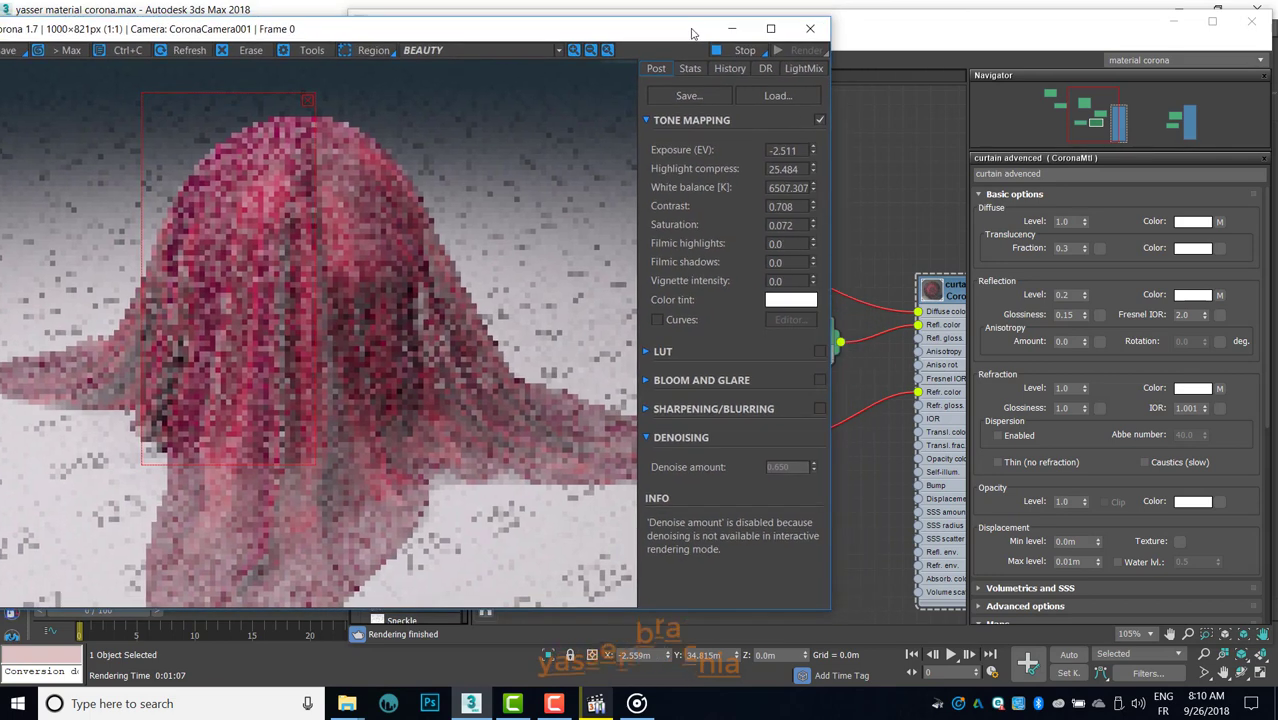
pyautogui.click(891, 247)
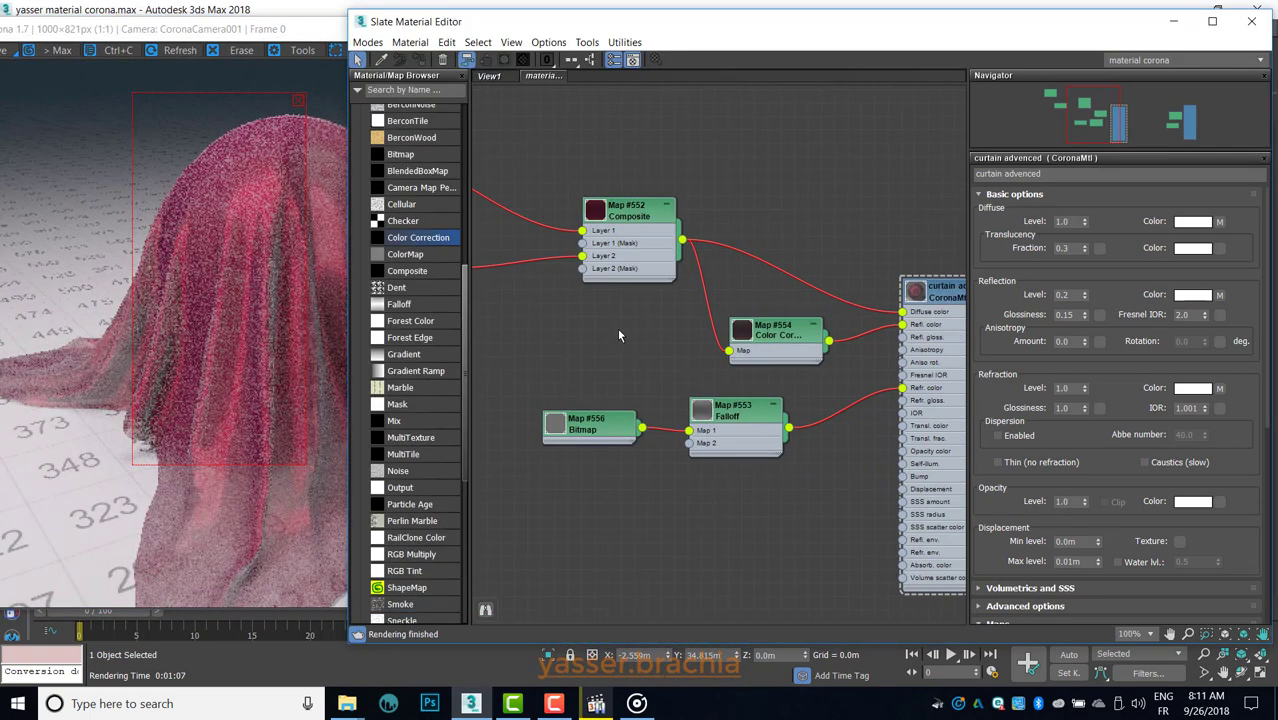
# Step: Delete the unused Map #555 Bitmap node
pyautogui.moveTo(617, 327)
pyautogui.mouseDown(button='middle')
pyautogui.moveTo(785, 355)
pyautogui.moveTo(920, 400)
pyautogui.mouseUp(button='middle')
pyautogui.moveTo(699, 354)
pyautogui.mouseDown()
pyautogui.moveTo(632, 398)
pyautogui.moveTo(655, 424)
pyautogui.mouseUp()
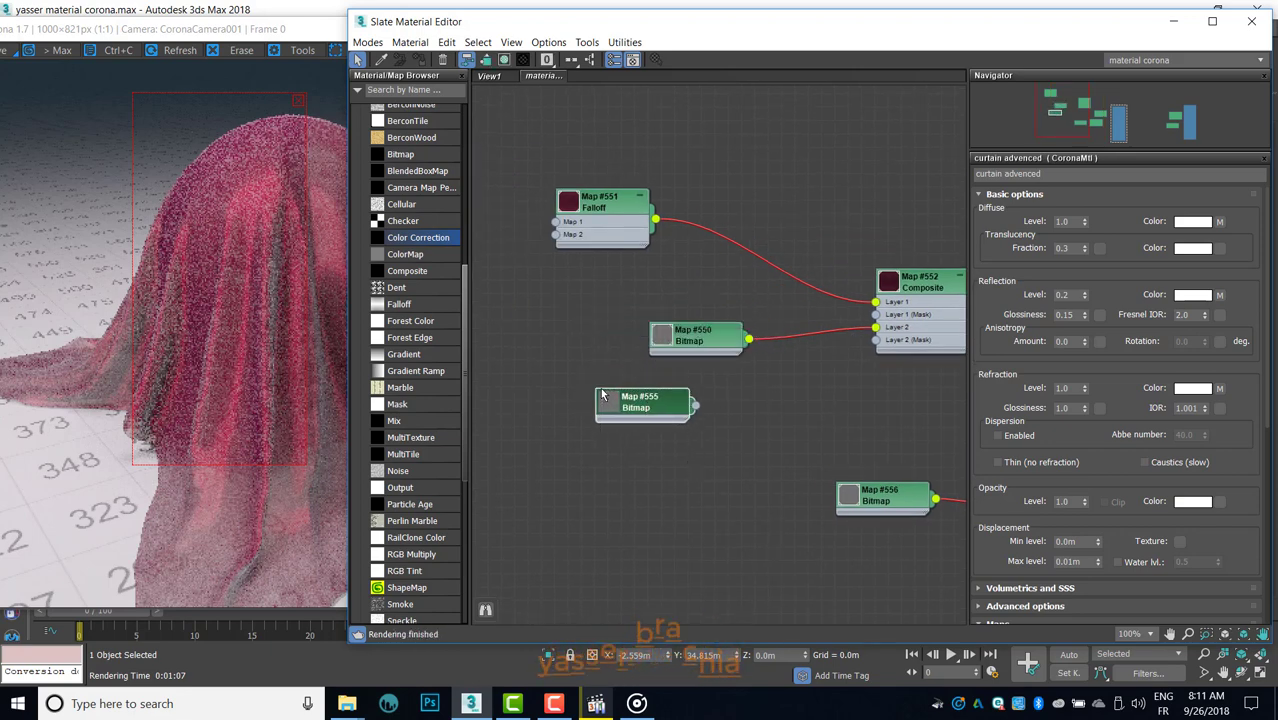
pyautogui.press('Delete')
# Step: Lighten the Map #551 Falloff front colour to pink, saturation 174
pyautogui.click(603, 215)
pyautogui.doubleClick(603, 215)
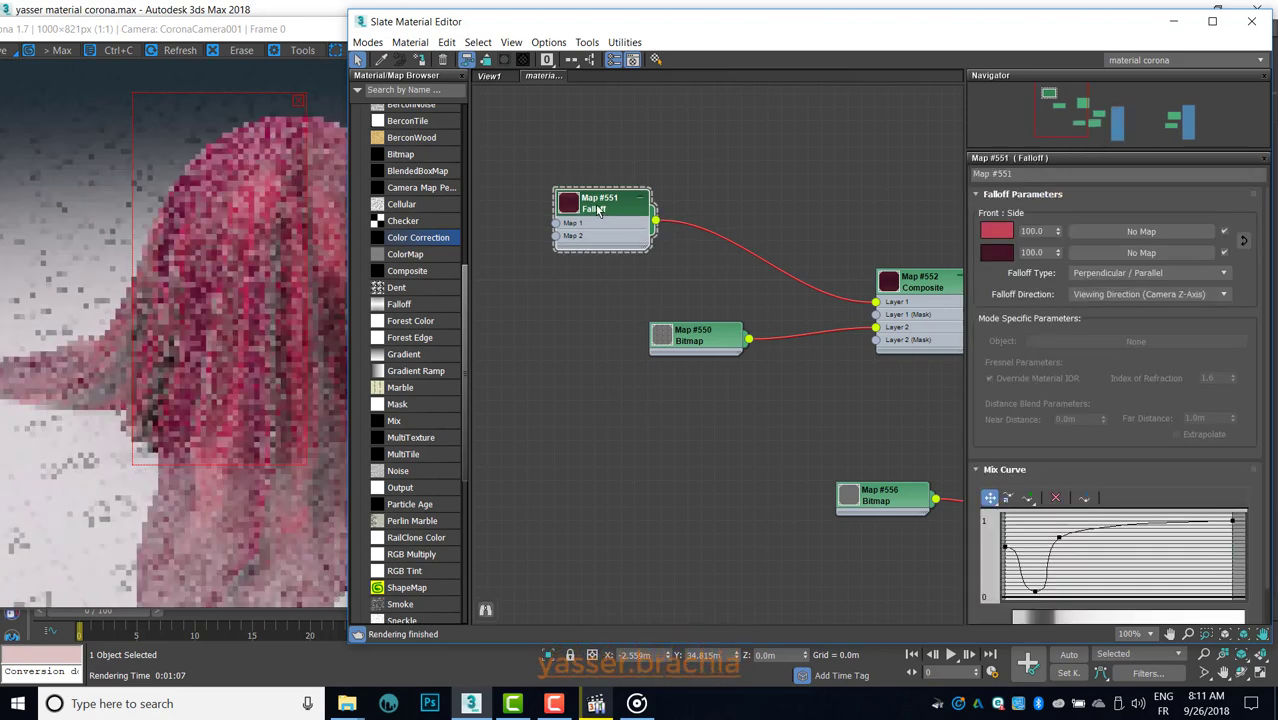
pyautogui.moveTo(597, 212); pyautogui.dragTo(650, 199)
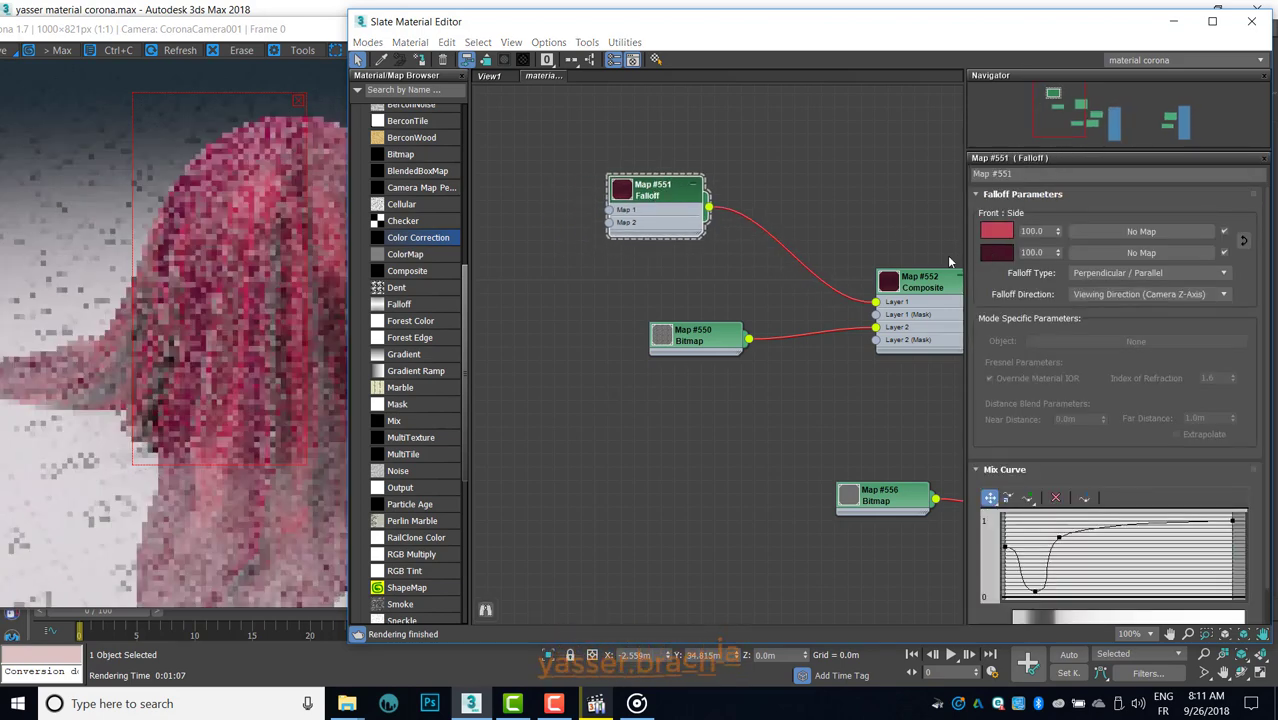
pyautogui.click(996, 252)
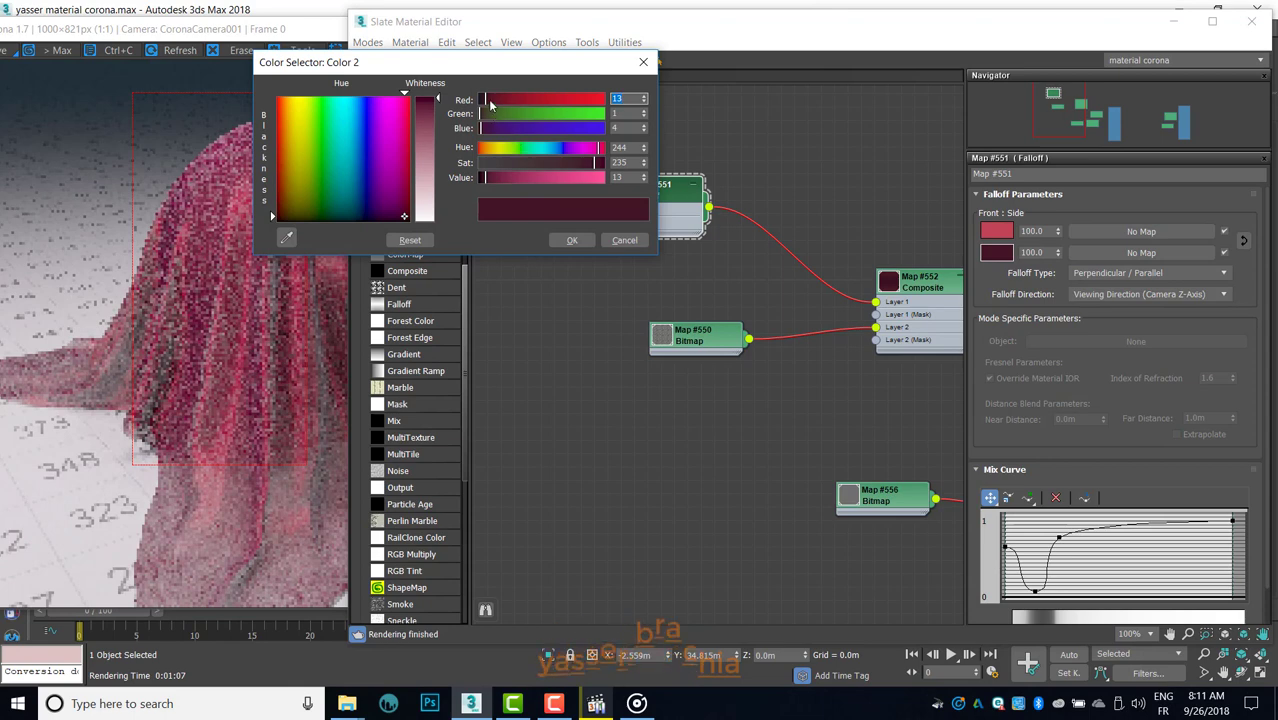
pyautogui.click(572, 240)
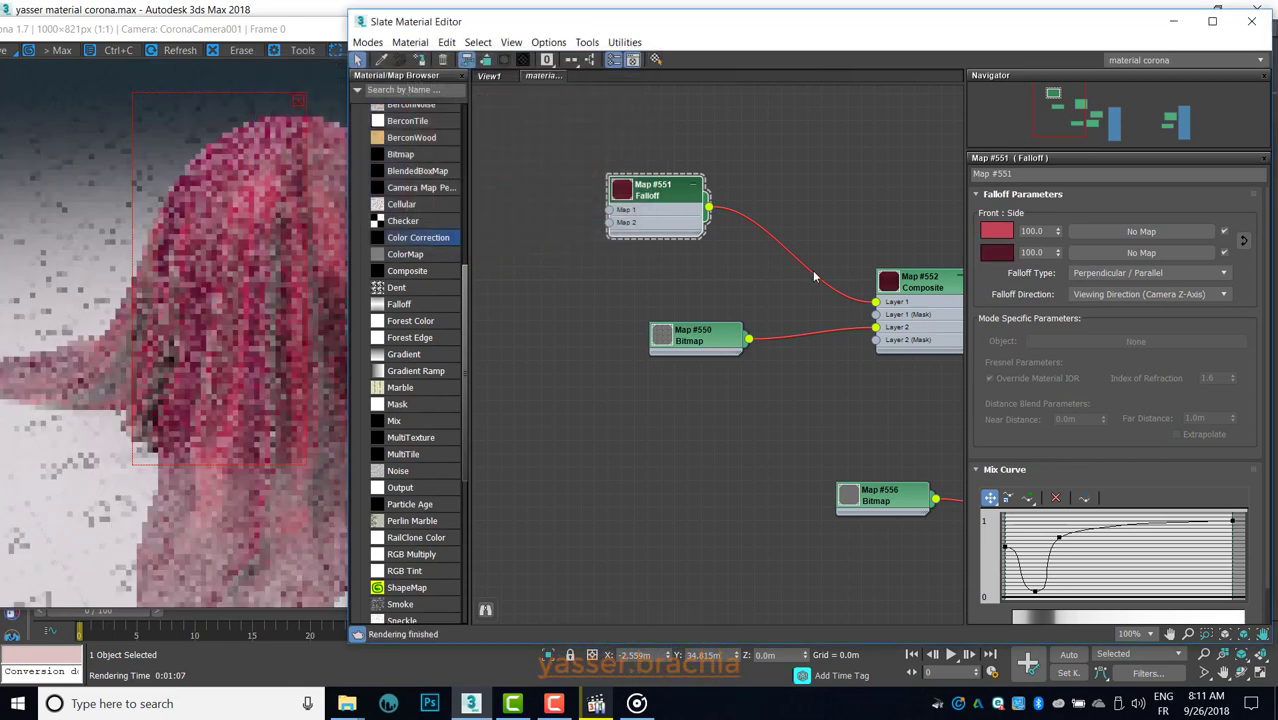
pyautogui.click(997, 232)
pyautogui.moveTo(585, 165); pyautogui.dragTo(565, 162)
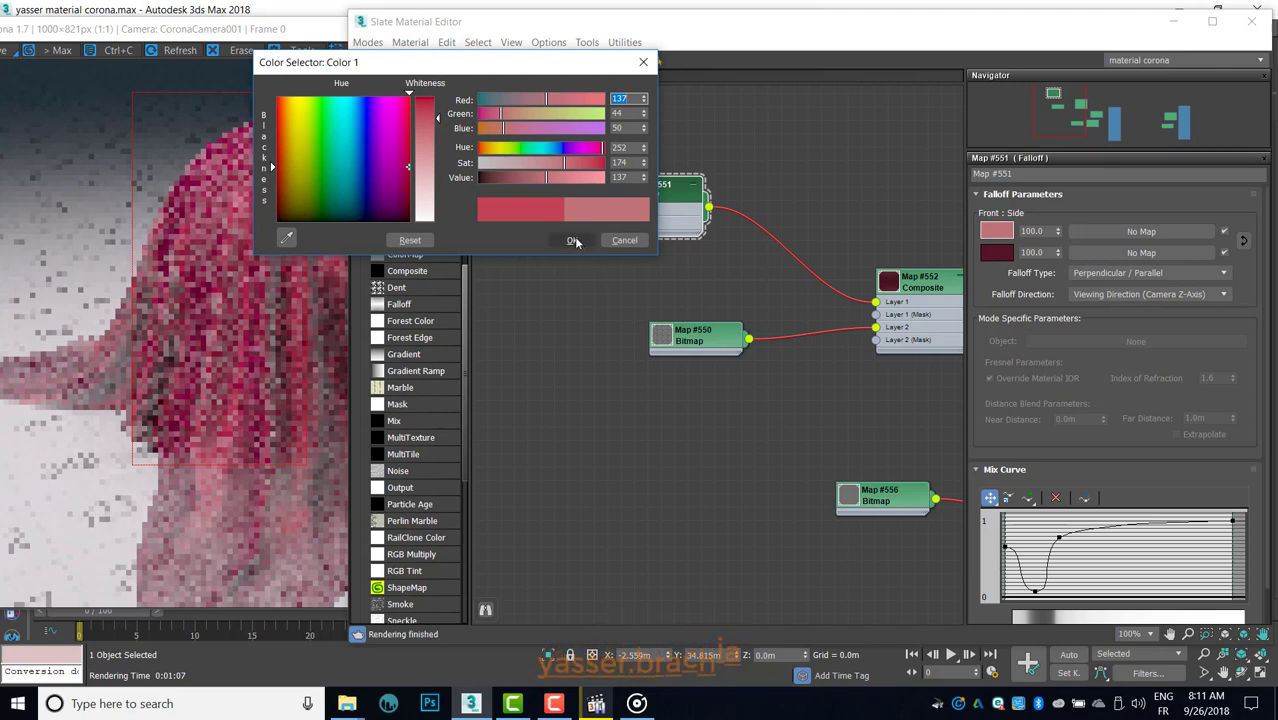
pyautogui.moveTo(547, 181); pyautogui.dragTo(552, 180)
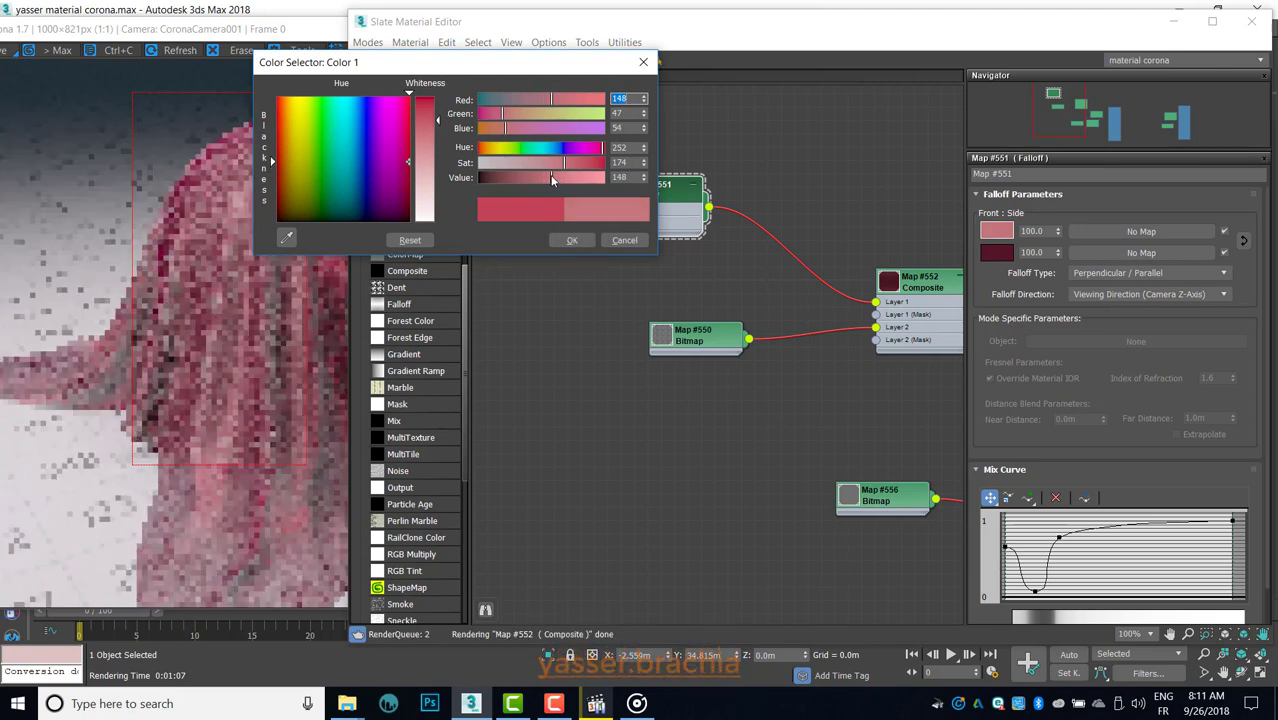
pyautogui.click(572, 240)
# Step: Raise the Map #554 Color Correction saturation to about -74
pyautogui.scroll(-1, 542, 324)
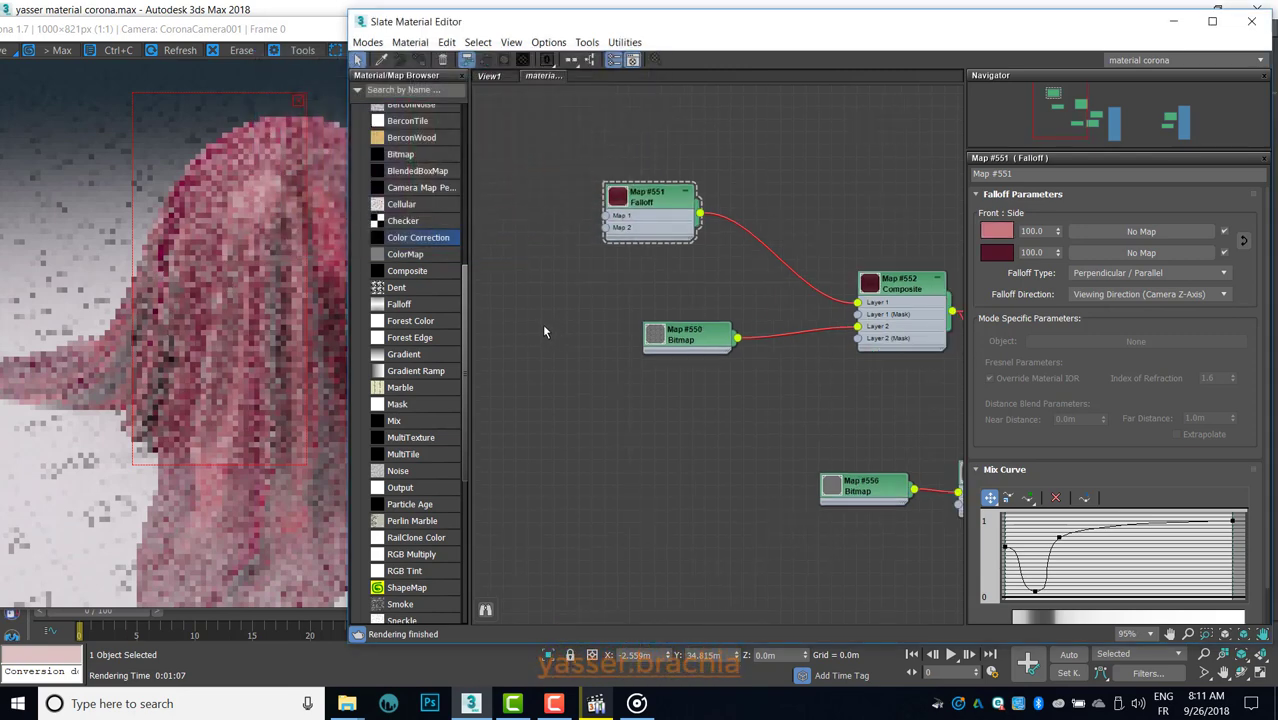
pyautogui.moveTo(669, 343); pyautogui.dragTo(658, 304)
pyautogui.moveTo(840, 413)
pyautogui.mouseDown(button='middle')
pyautogui.moveTo(721, 352)
pyautogui.moveTo(624, 325)
pyautogui.mouseUp(button='middle')
pyautogui.moveTo(820, 314); pyautogui.dragTo(807, 314)
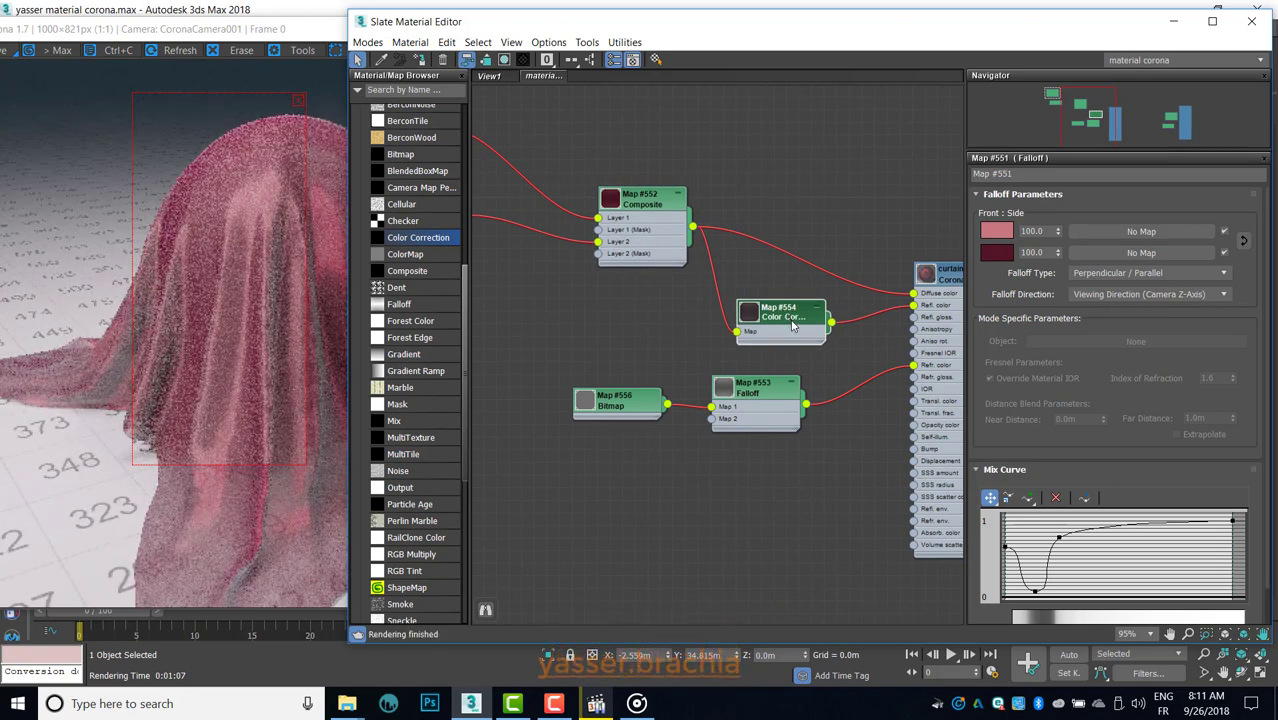
pyautogui.doubleClick(793, 325)
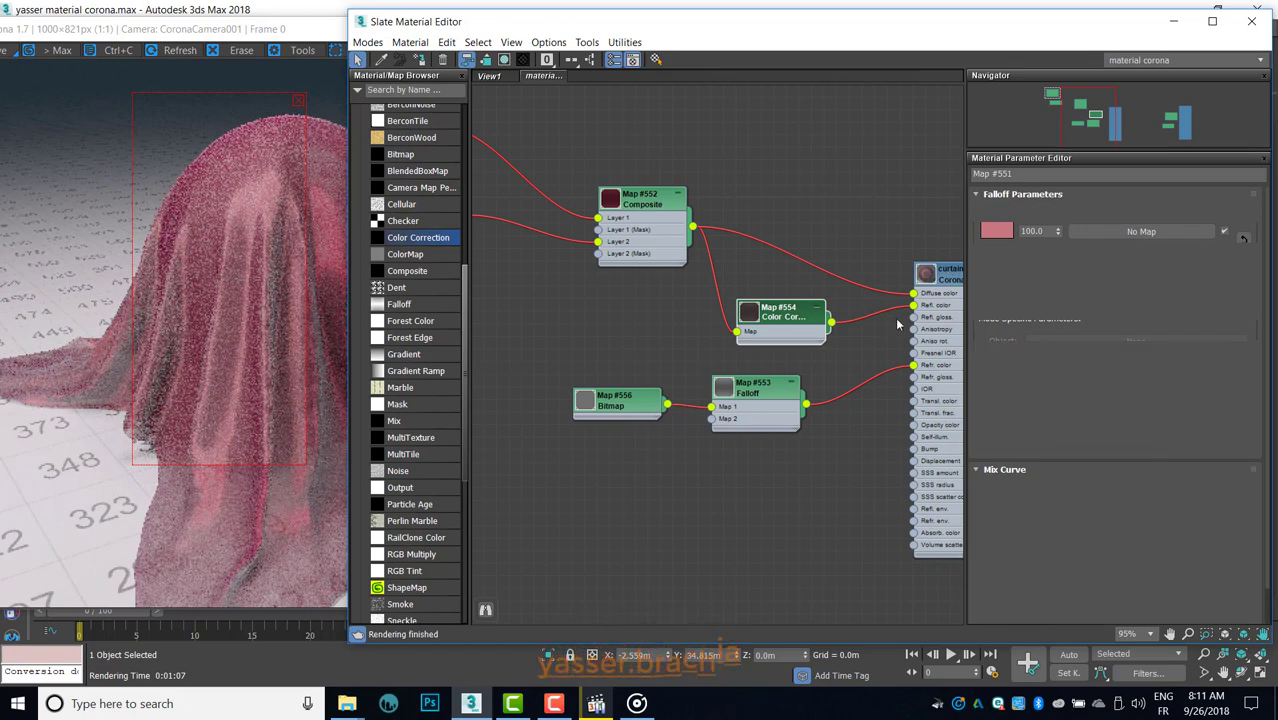
pyautogui.moveTo(1005, 421); pyautogui.dragTo(1014, 421)
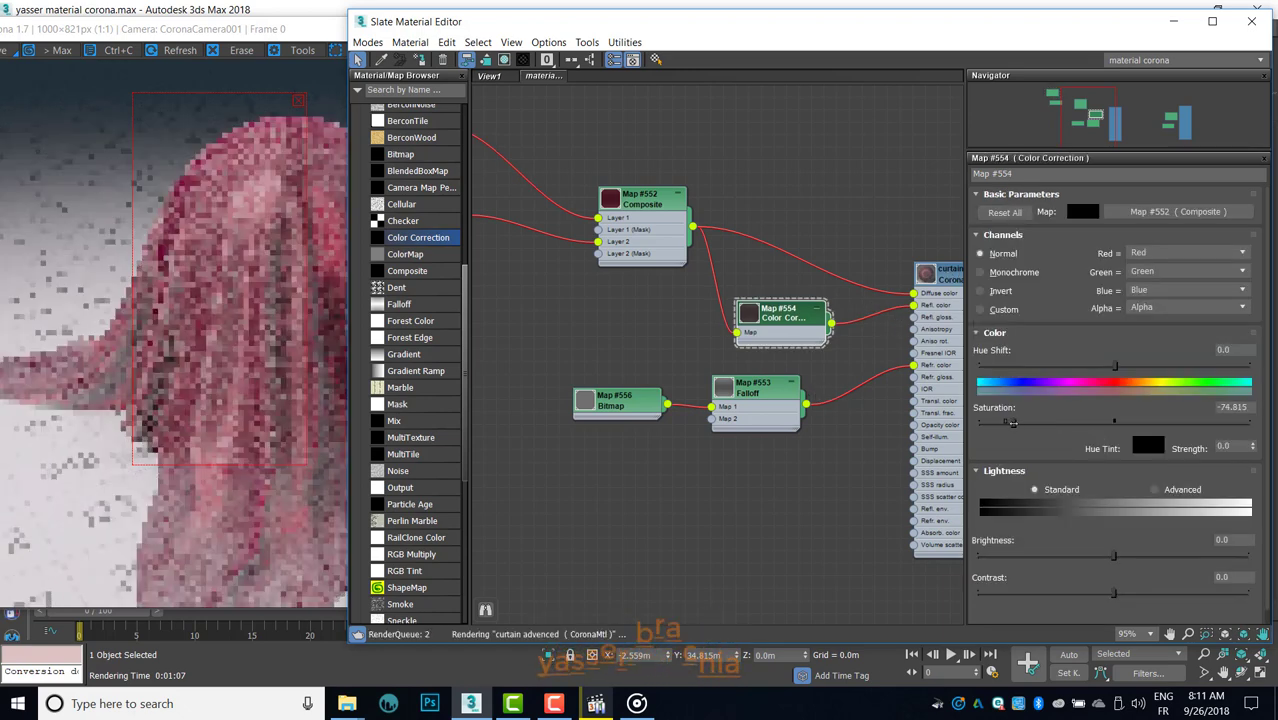
# Step: Reshape the Falloff mix curve and set its front amount to 30
pyautogui.scroll(-1, 750, 400)
pyautogui.moveTo(750, 400); pyautogui.dragTo(717, 371, button='middle')
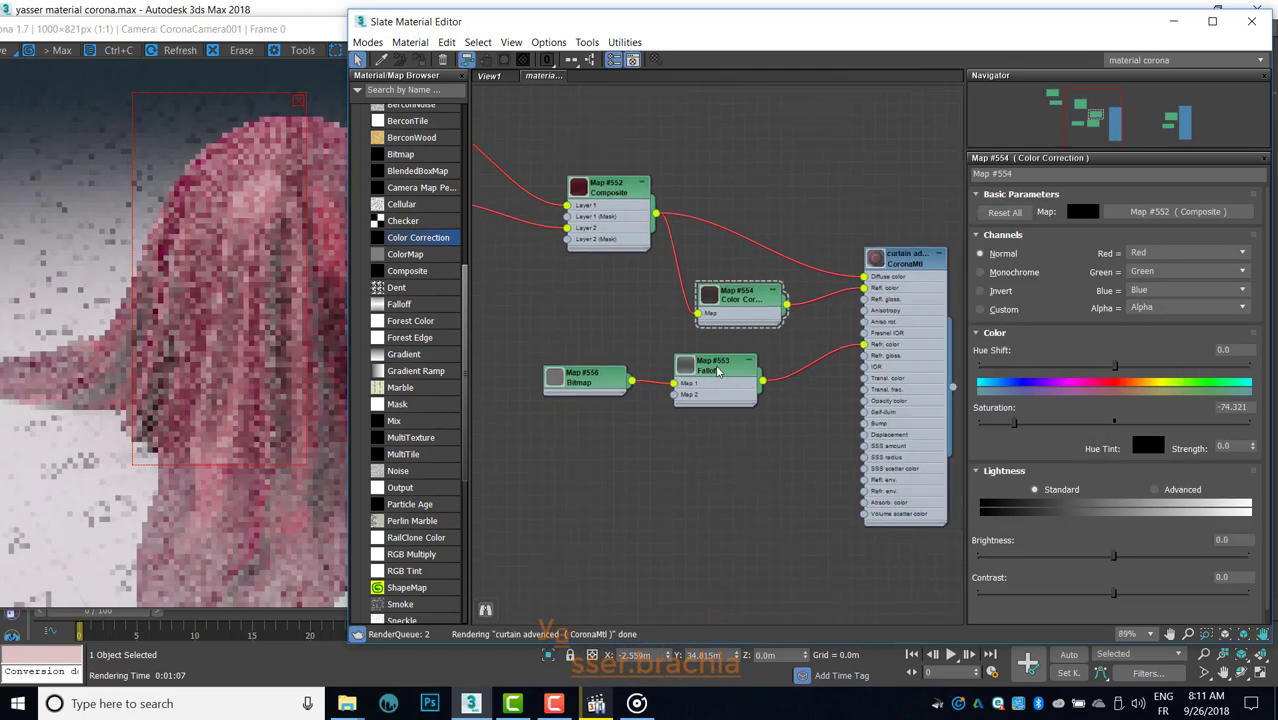
pyautogui.doubleClick(717, 371)
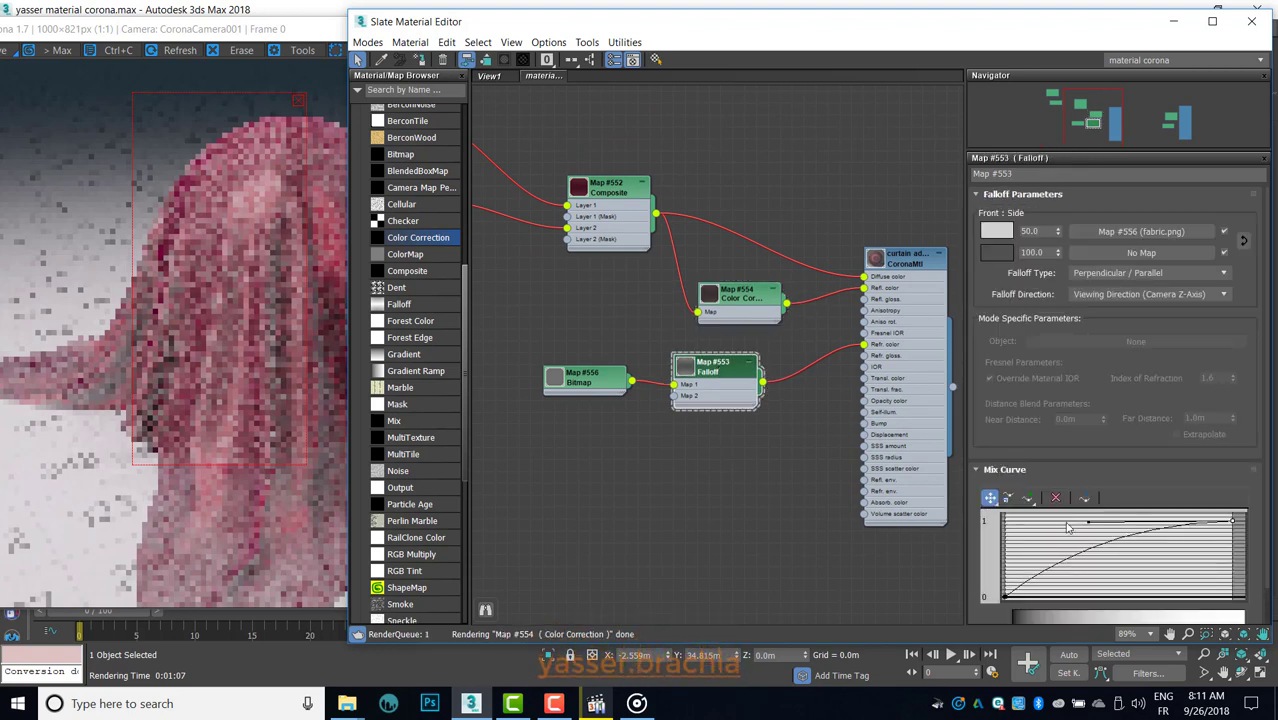
pyautogui.moveTo(1090, 525); pyautogui.dragTo(1096, 532)
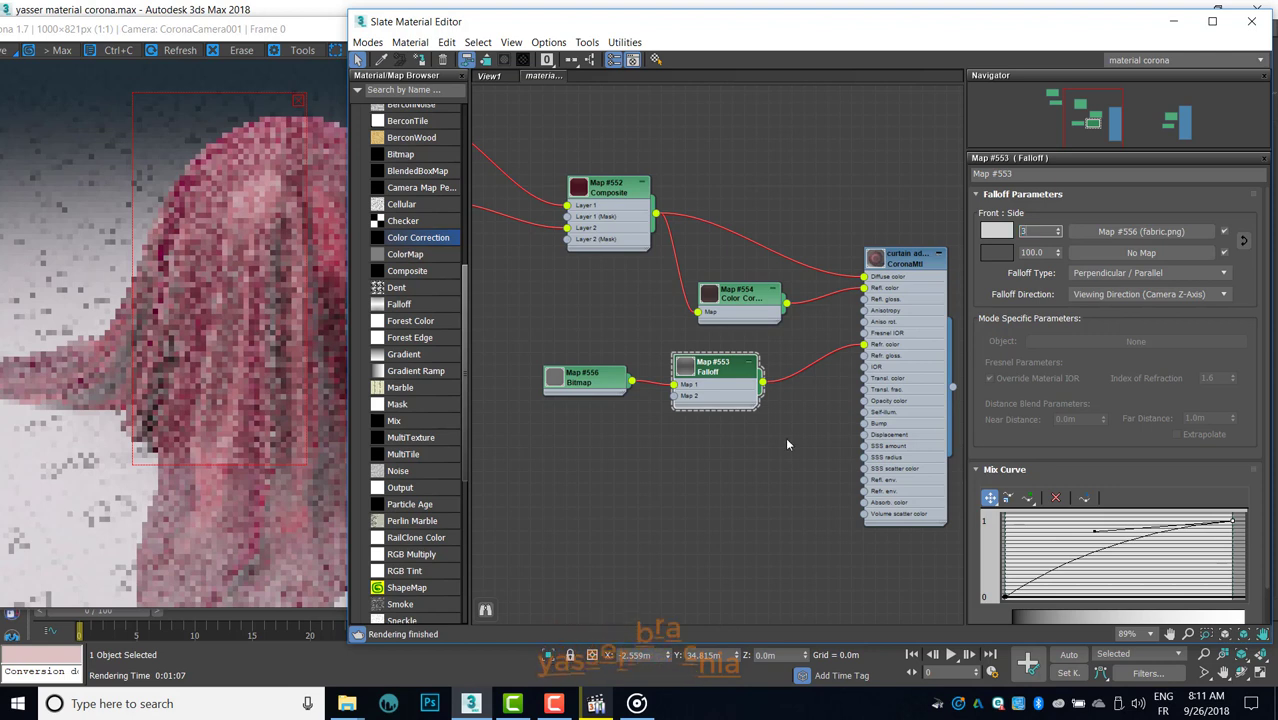
pyautogui.write('30')
pyautogui.press('Return')
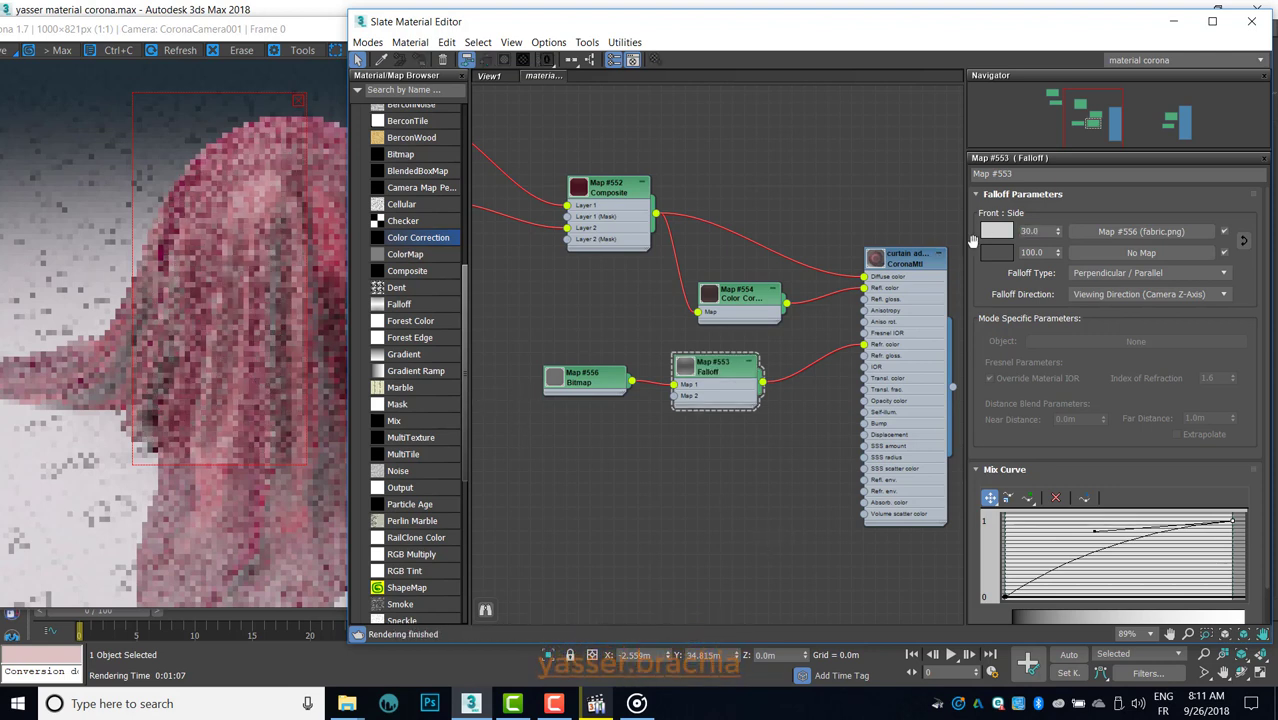
pyautogui.click(996, 253)
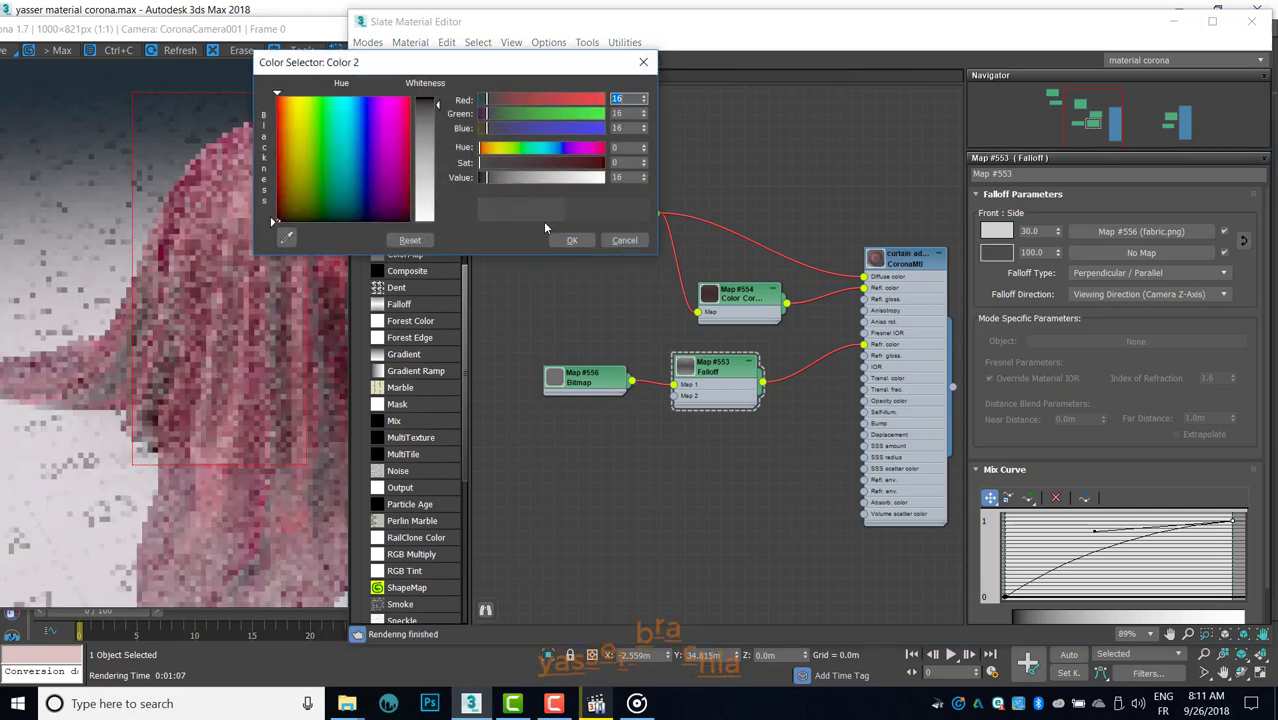
pyautogui.click(572, 240)
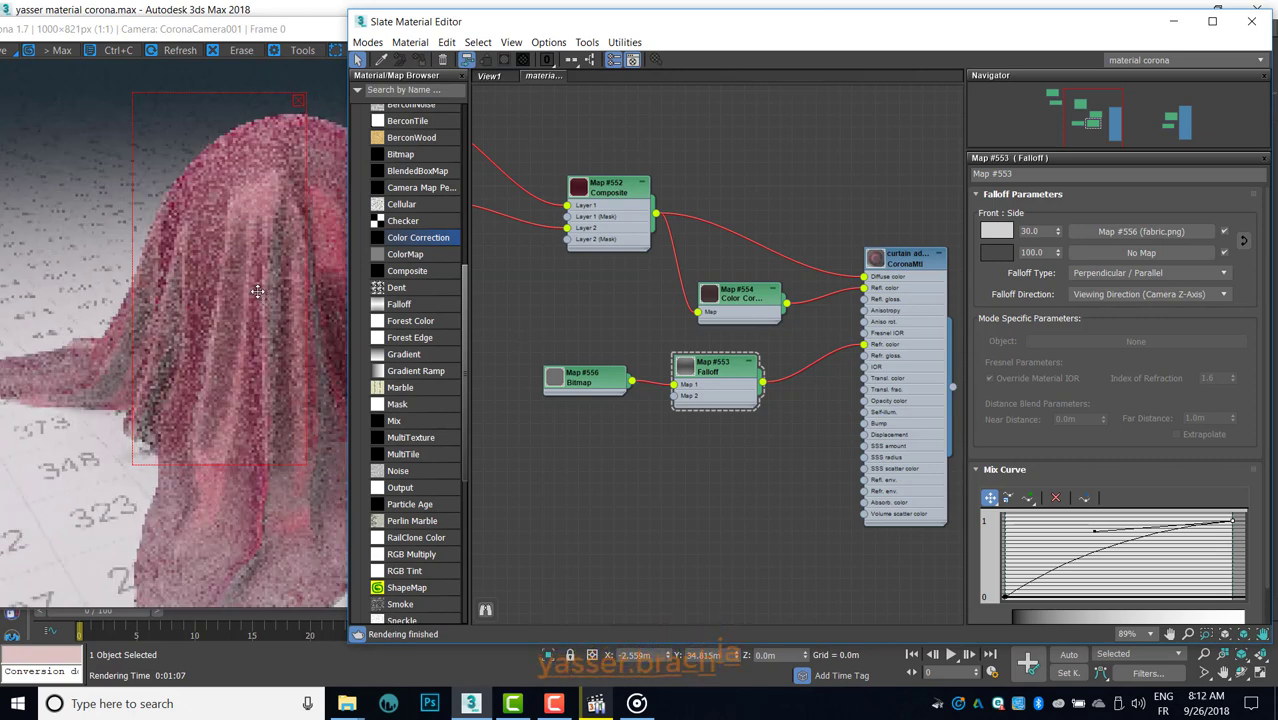
# Step: Check the render, then change the Falloff front amount to 60.0
pyautogui.click(185, 277)
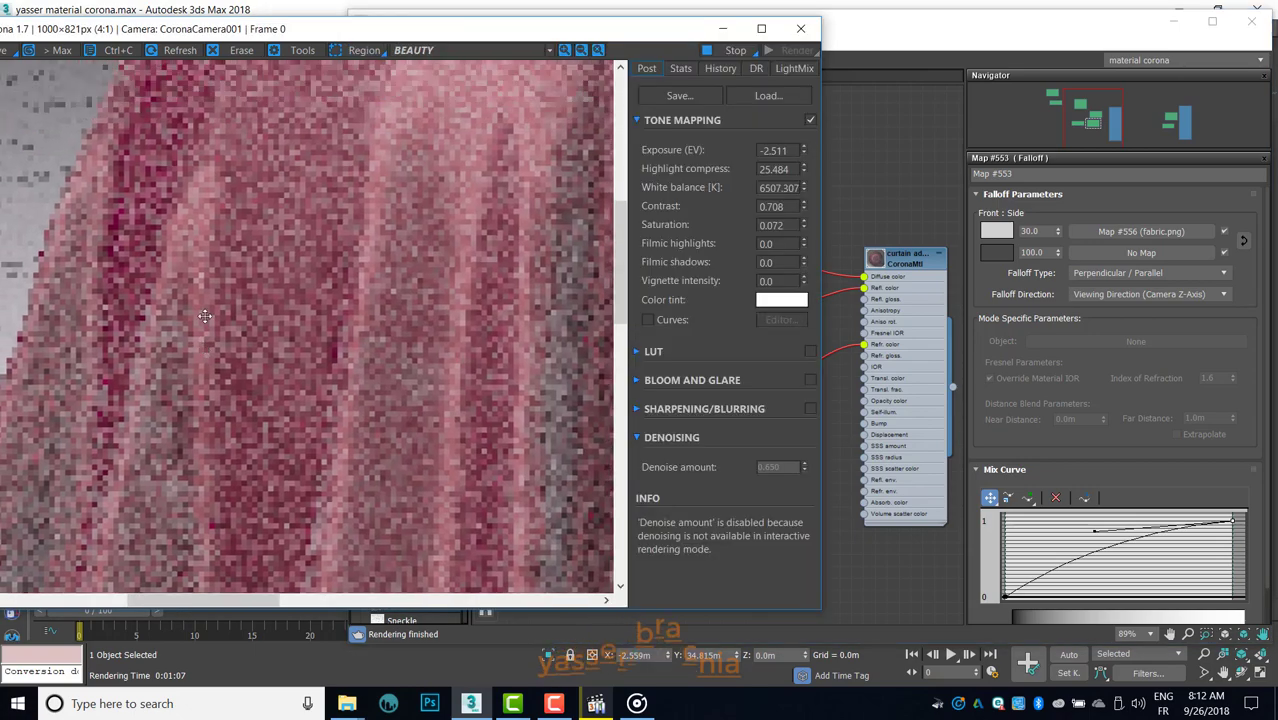
pyautogui.scroll(2, 270, 305)
pyautogui.scroll(-2, 245, 323)
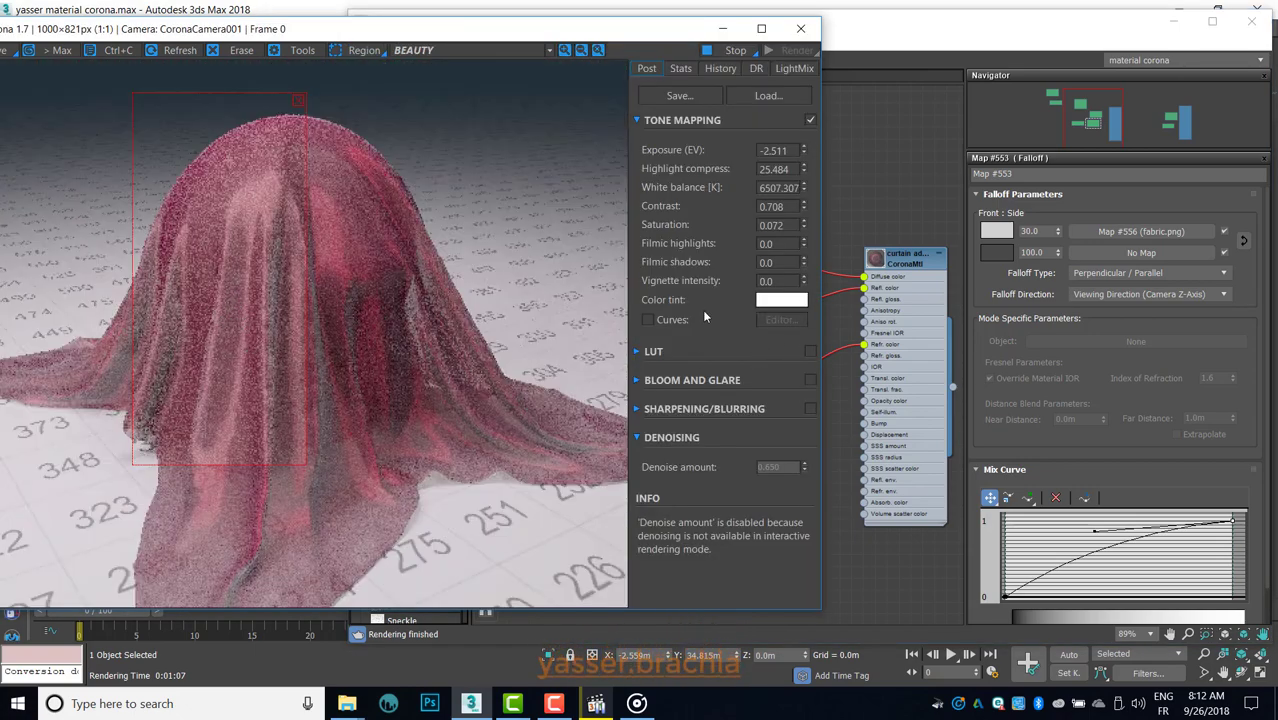
pyautogui.moveTo(678, 36); pyautogui.dragTo(559, 41)
pyautogui.click(640, 366)
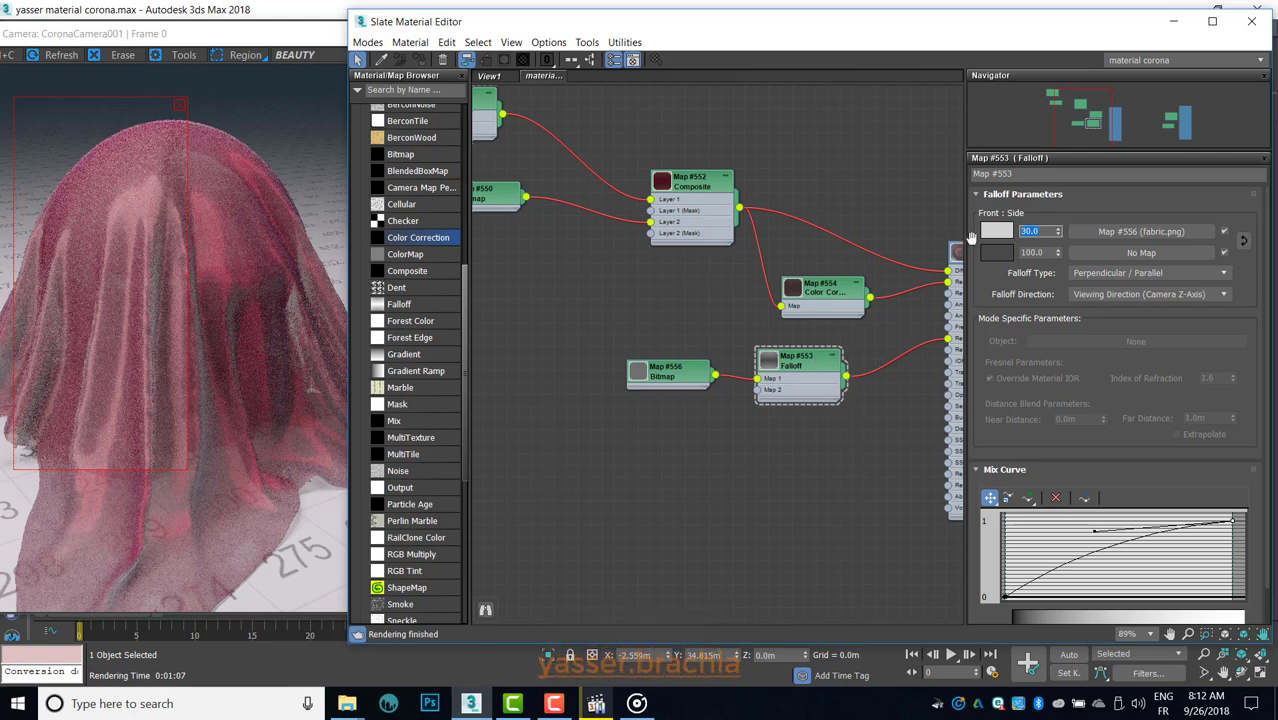
pyautogui.click(1039, 231)
pyautogui.write('60')
pyautogui.press('Return')
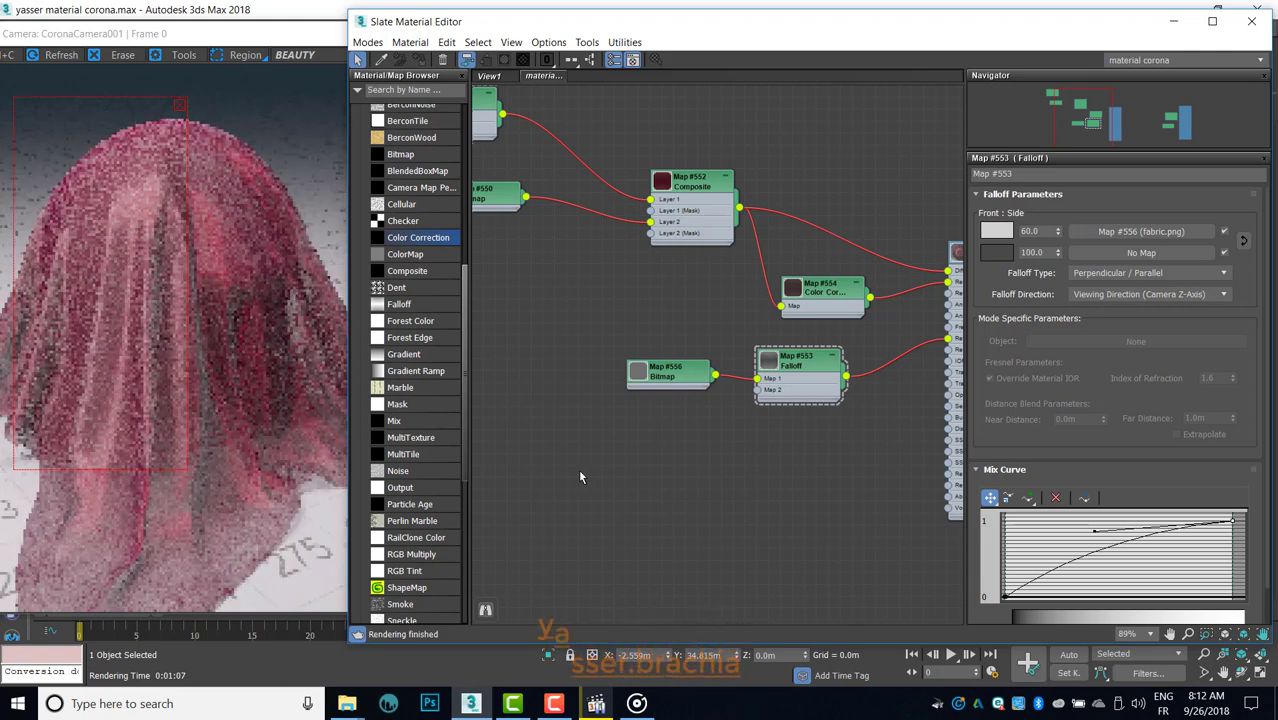
# Step: Set the Falloff's second colour to near-black 12
pyautogui.click(992, 253)
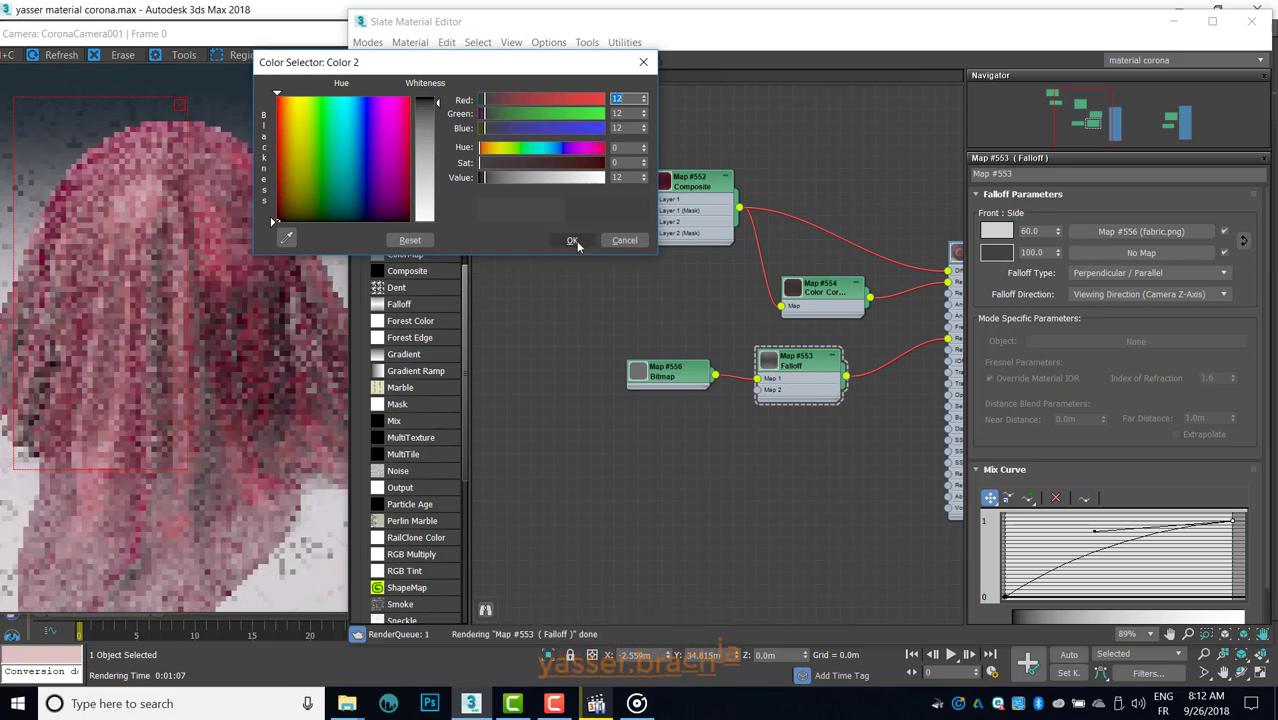
pyautogui.click(572, 240)
pyautogui.scroll(-2, 575, 296)
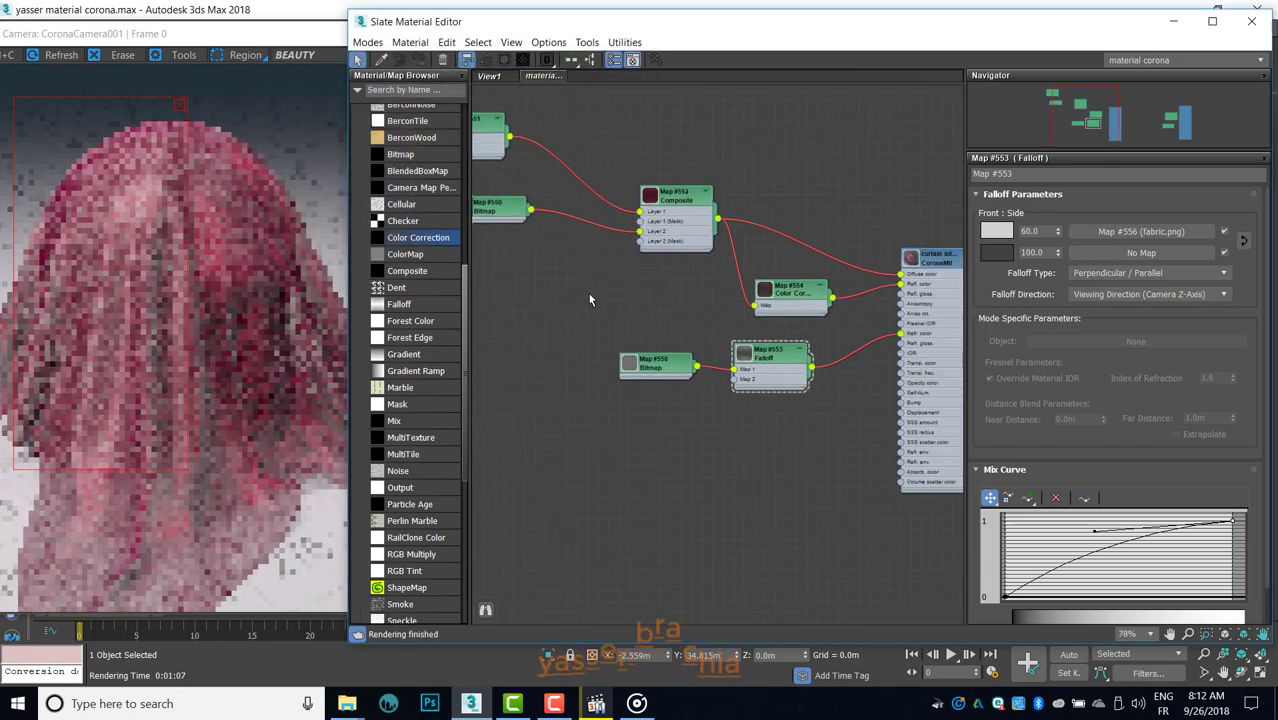
pyautogui.scroll(-1, 587, 293)
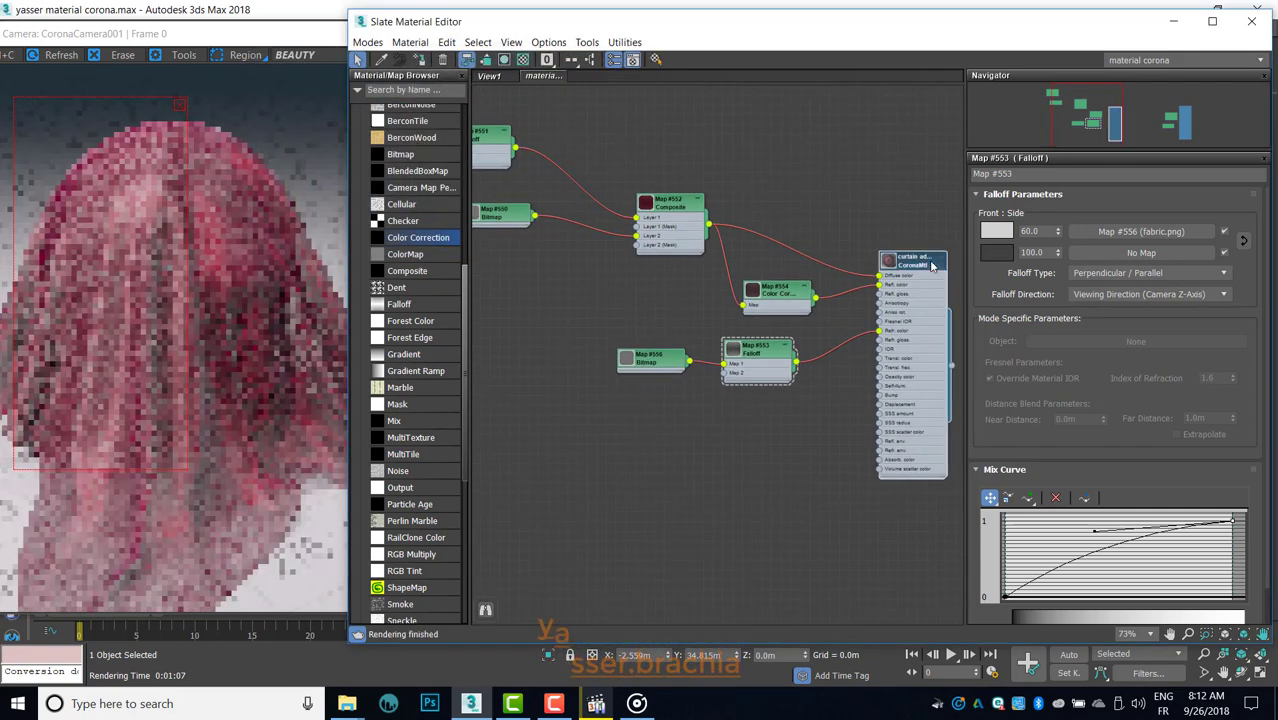
# Step: Set the curtain CoronaMtl translucency fraction to 0.5
pyautogui.doubleClick(932, 264)
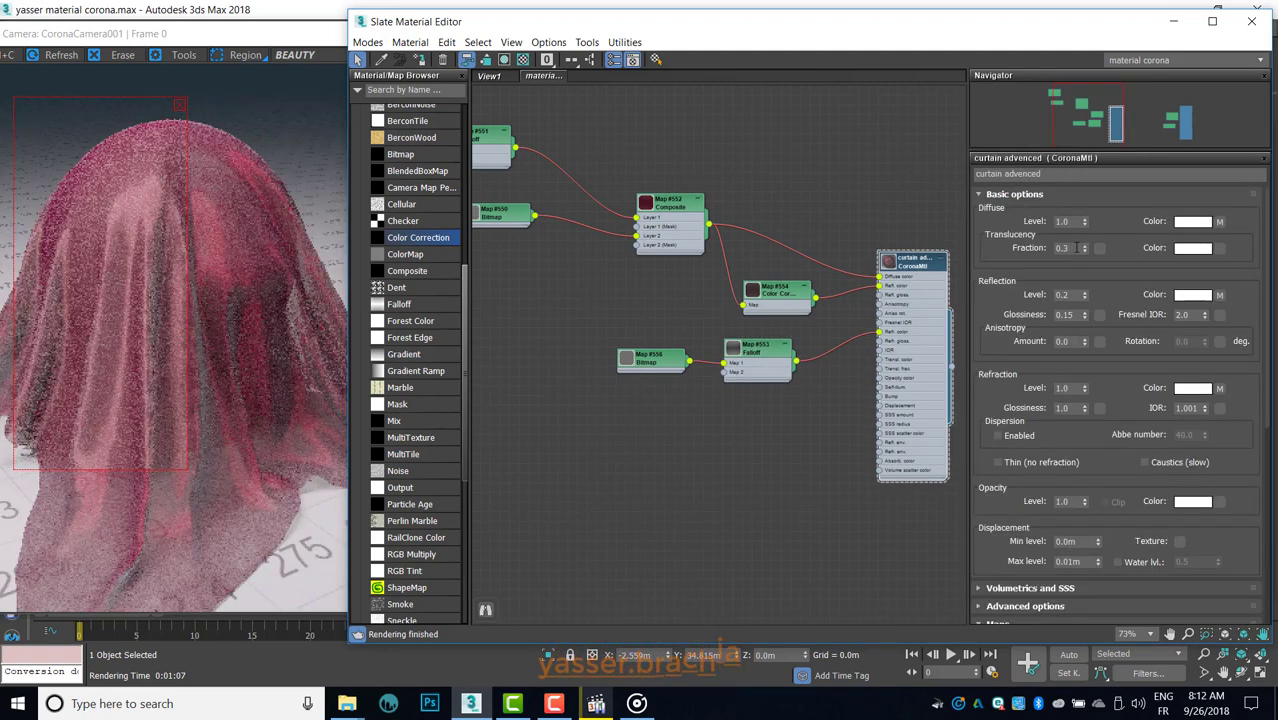
pyautogui.moveTo(1076, 248); pyautogui.dragTo(1014, 258)
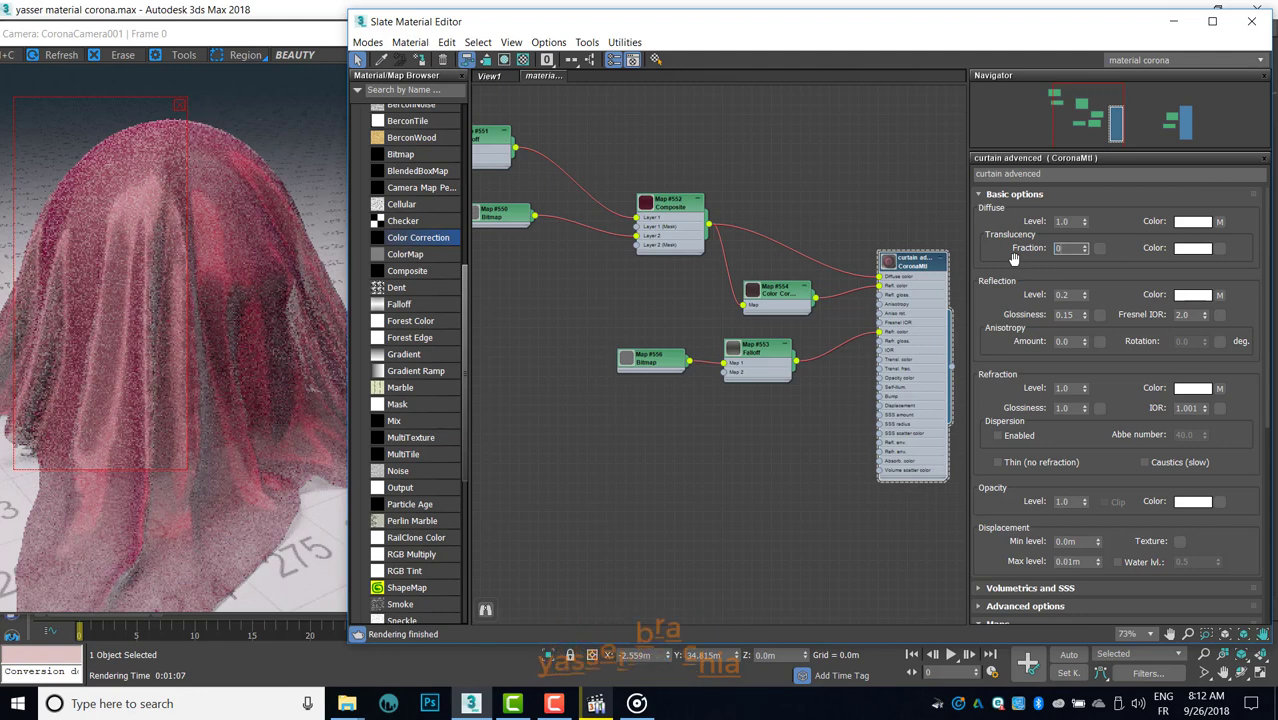
pyautogui.write('0.5')
pyautogui.press('Return')
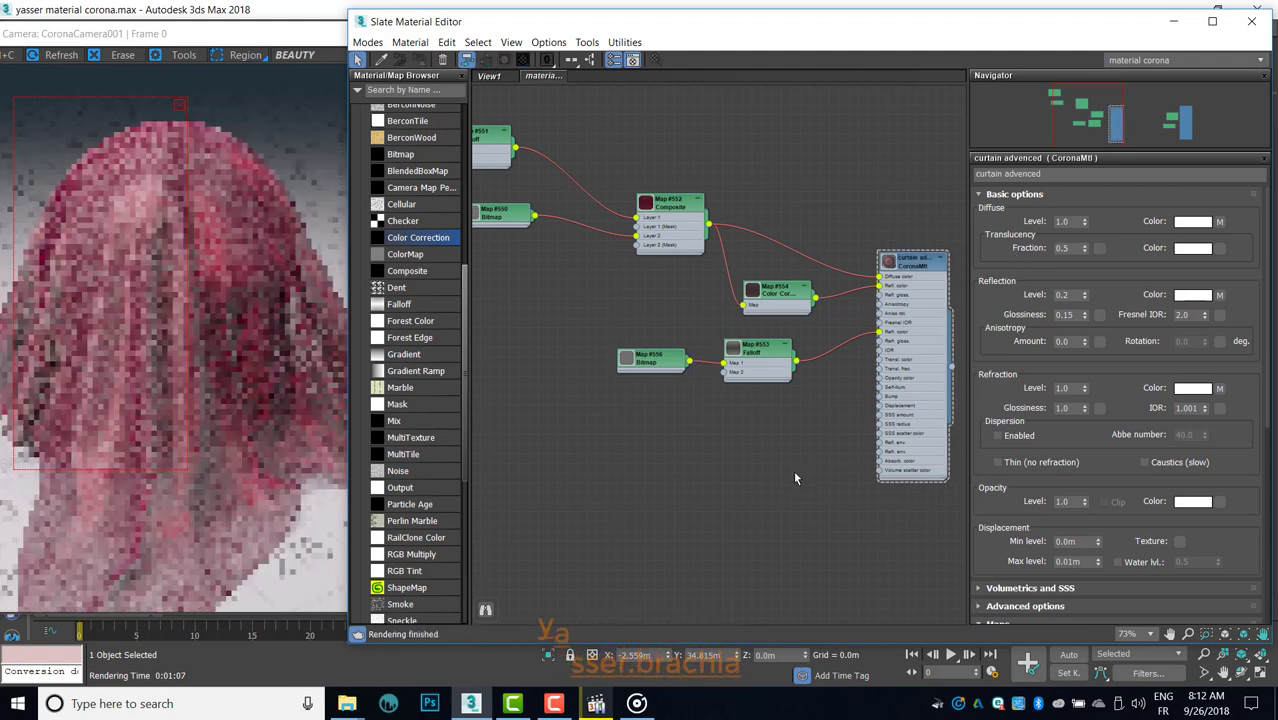
pyautogui.scroll(2, 104, 350)
pyautogui.click(110, 360)
pyautogui.scroll(-4, 130, 389)
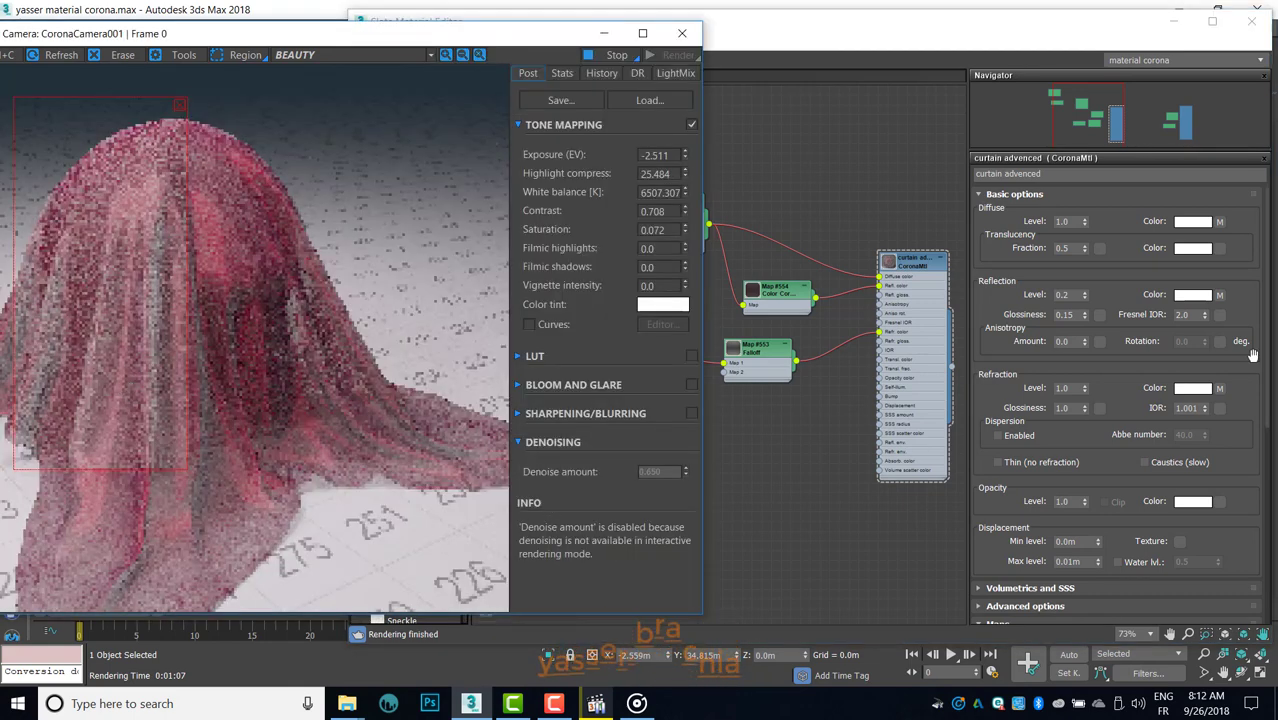
# Step: Set the CoronaMtl Fresnel IOR to 1.53
pyautogui.click(1118, 317)
pyautogui.write('1.53')
pyautogui.press('Return')
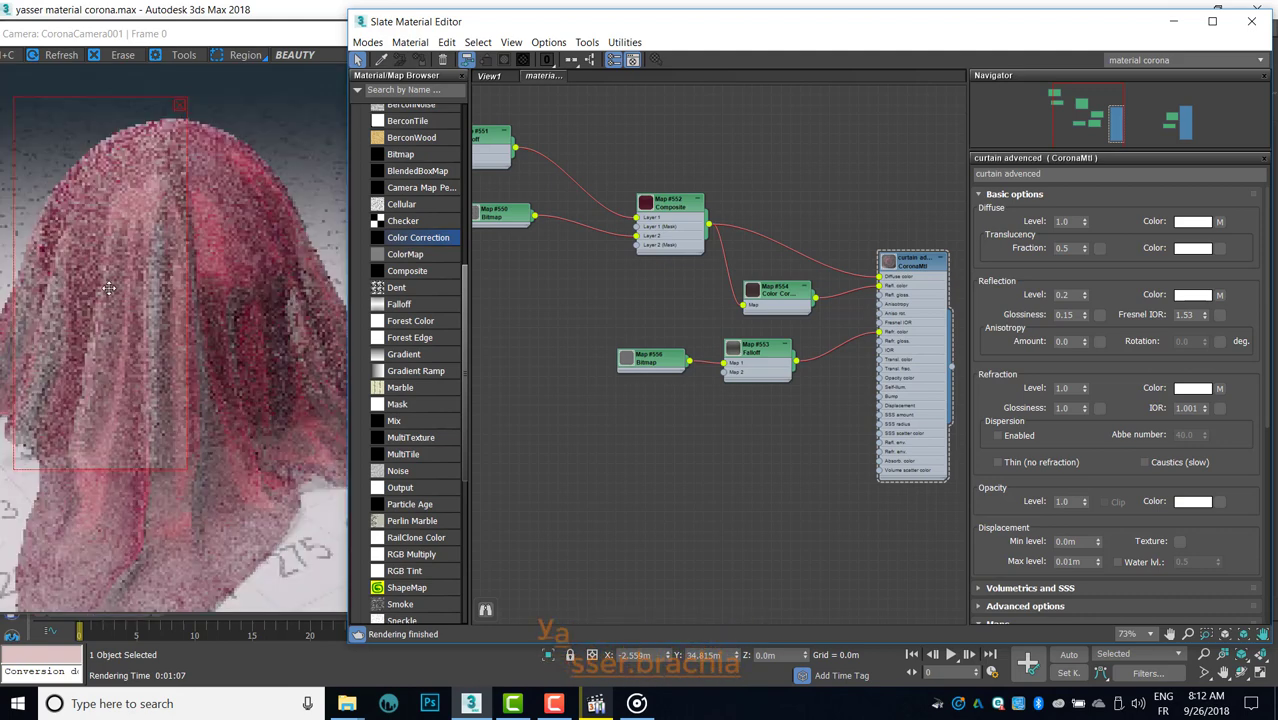
# Step: Inspect the cloth closely in the frame buffer and stop the interactive render
pyautogui.click(109, 288)
pyautogui.scroll(3, 109, 288)
pyautogui.moveTo(109, 289); pyautogui.dragTo(125, 319)
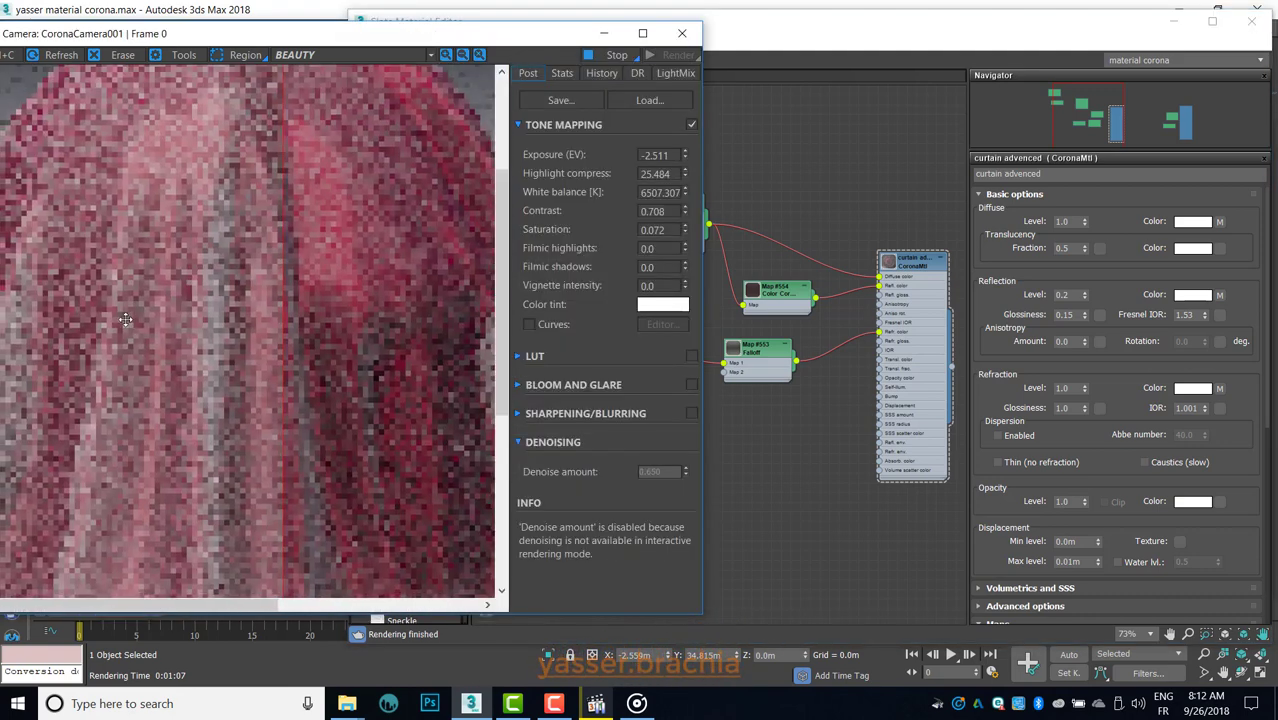
pyautogui.scroll(-3, 125, 319)
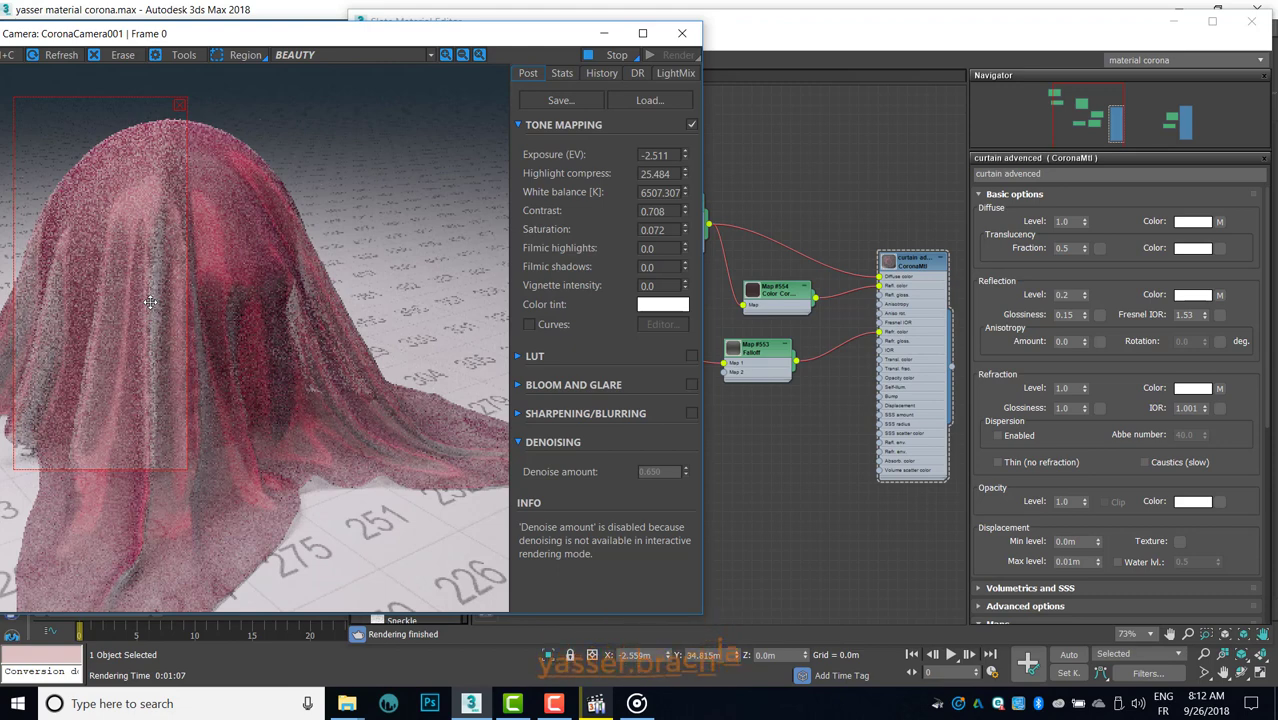
pyautogui.scroll(3, 116, 305)
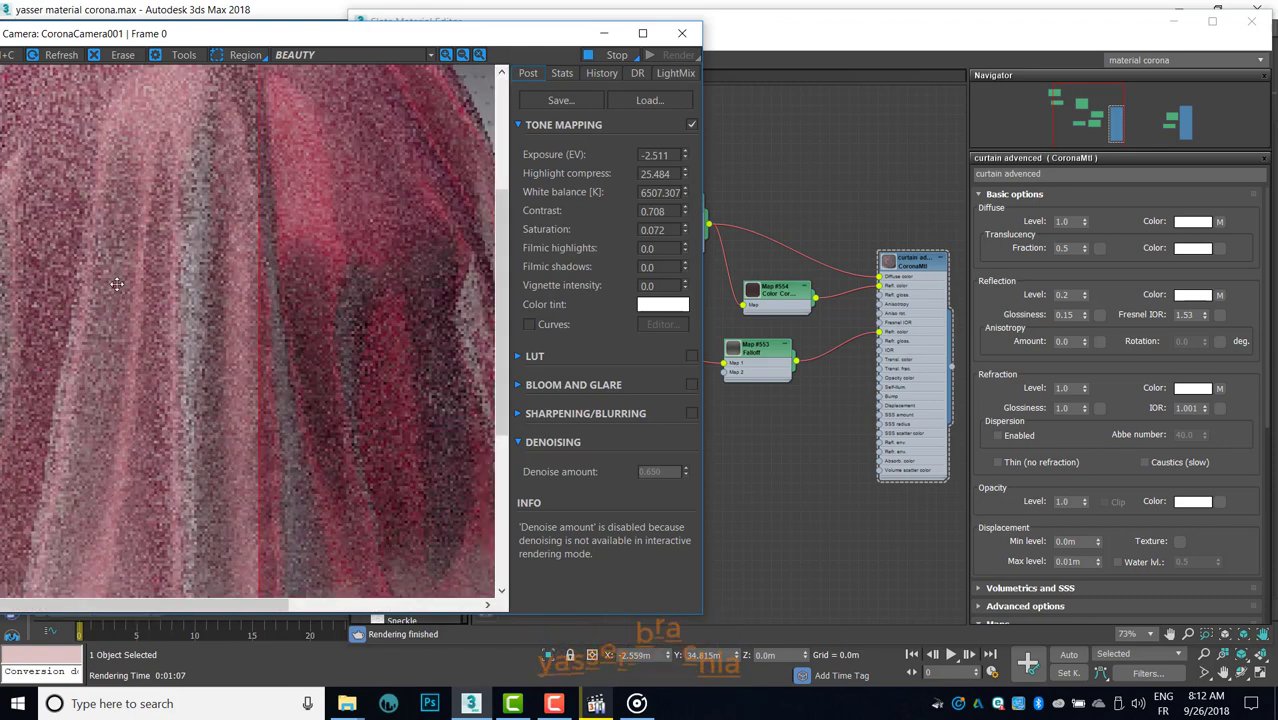
pyautogui.scroll(-2, 200, 340)
pyautogui.scroll(-1, 207, 345)
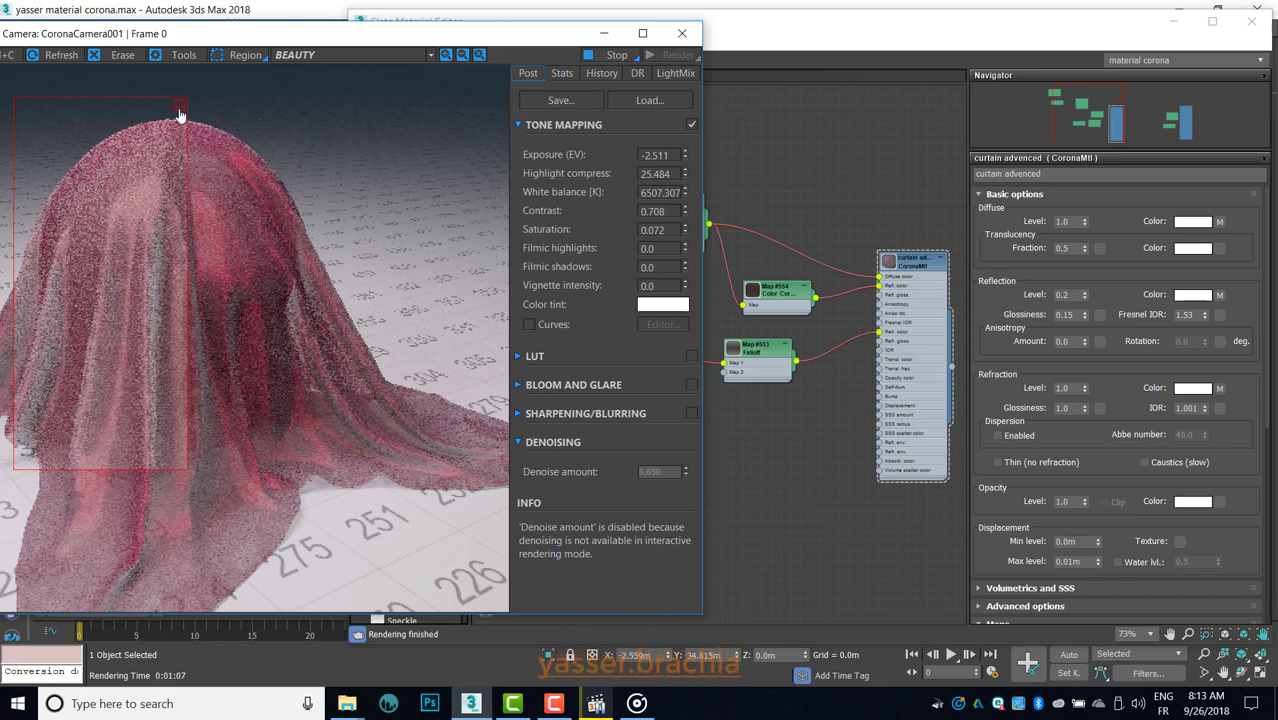
pyautogui.click(614, 55)
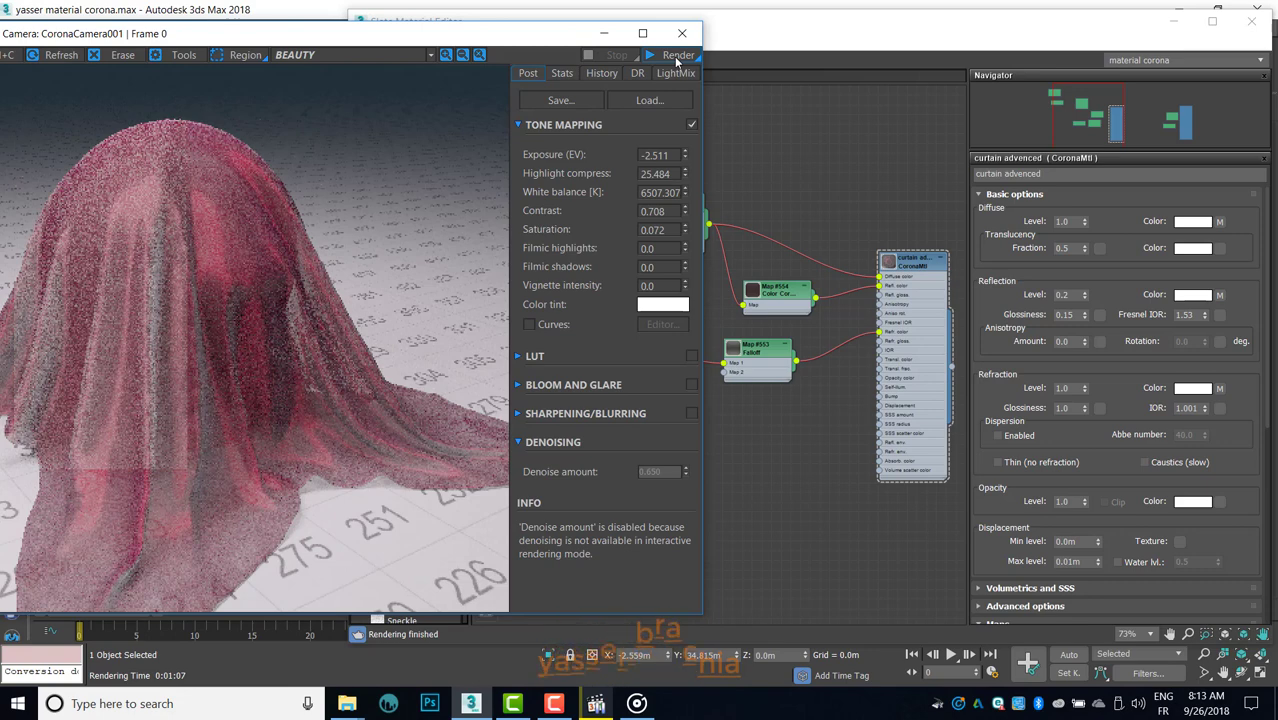
# Step: Run a full Corona render of the pink curtain, then minimize the frame buffer
pyautogui.moveTo(509, 37); pyautogui.dragTo(690, 25)
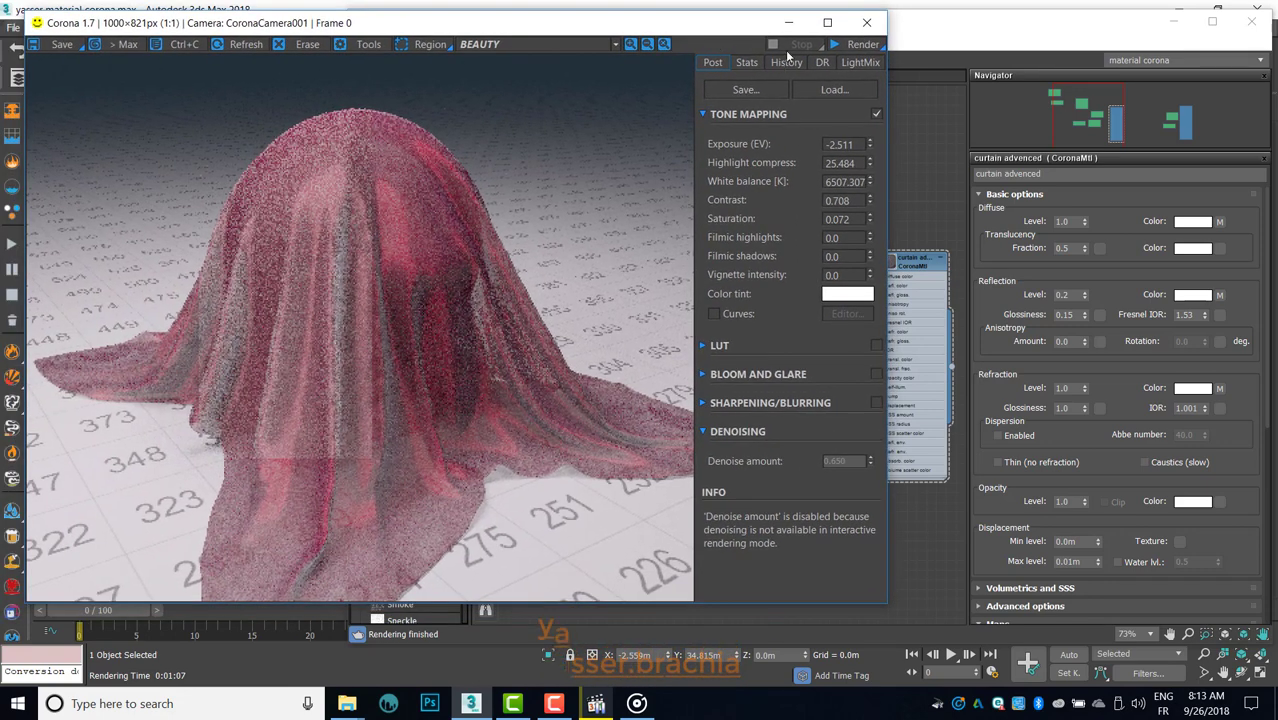
pyautogui.click(862, 44)
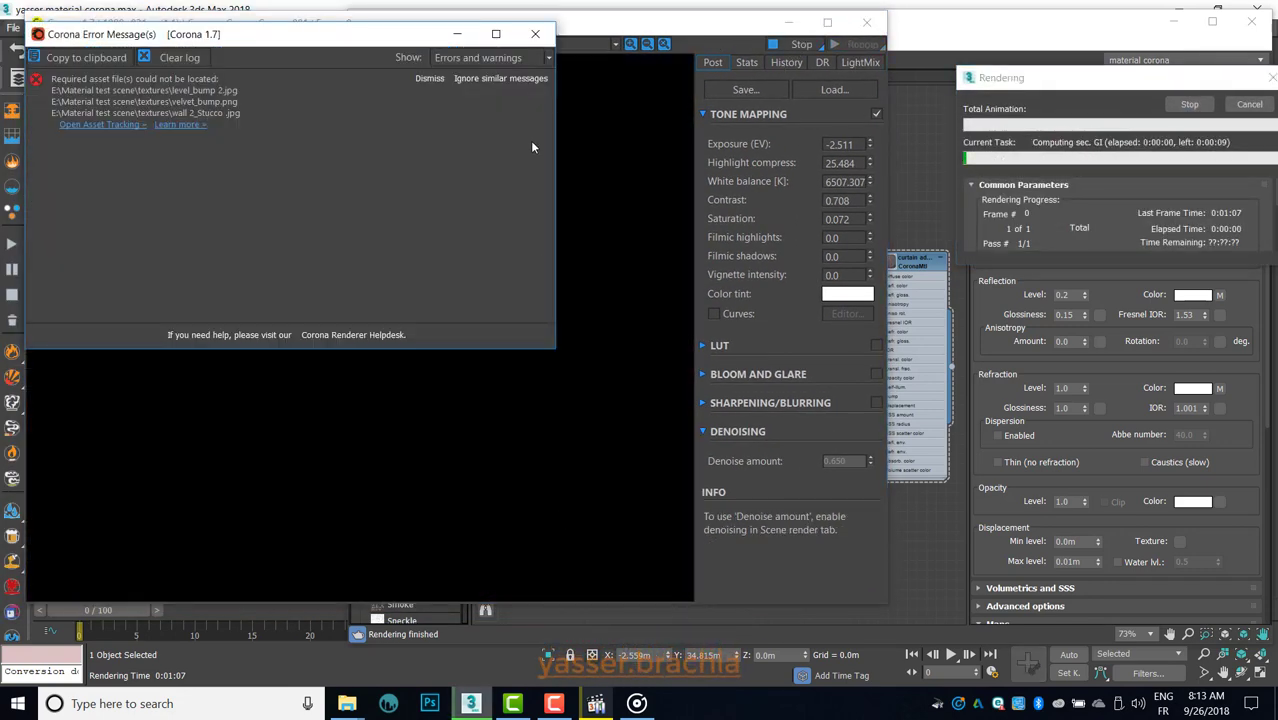
pyautogui.click(535, 37)
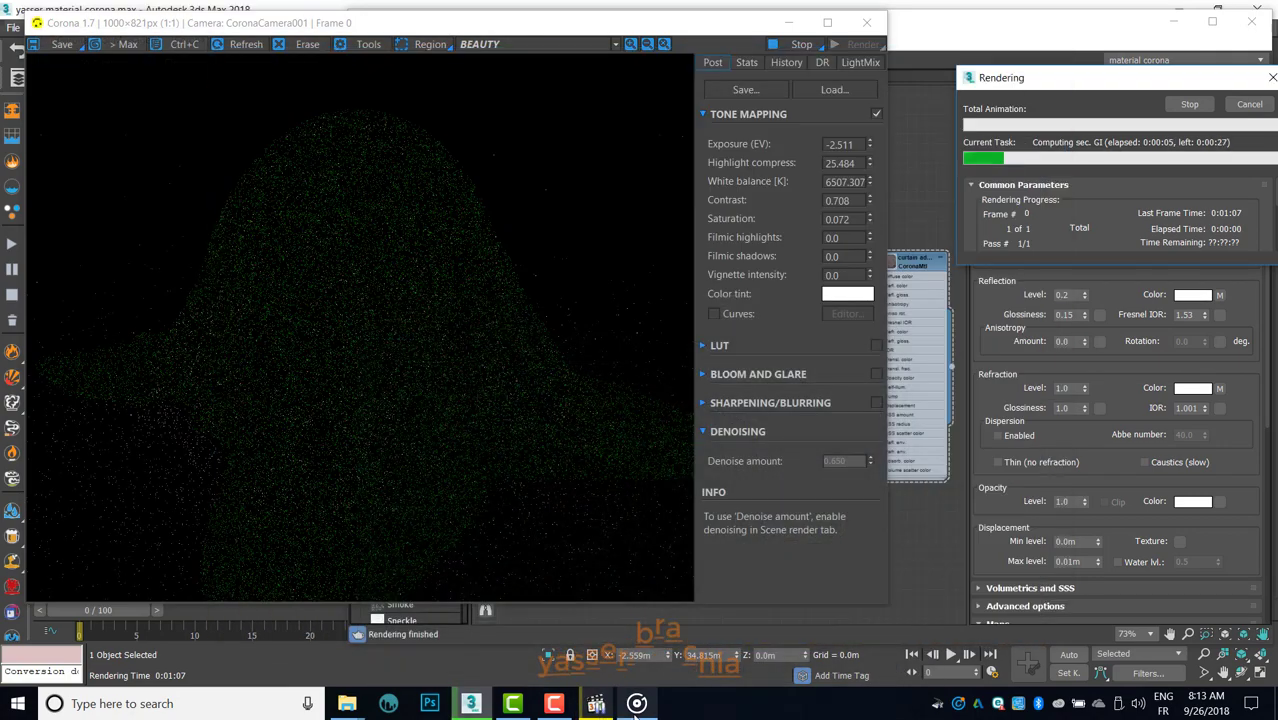
pyautogui.click(637, 704)
pyautogui.click(637, 704)
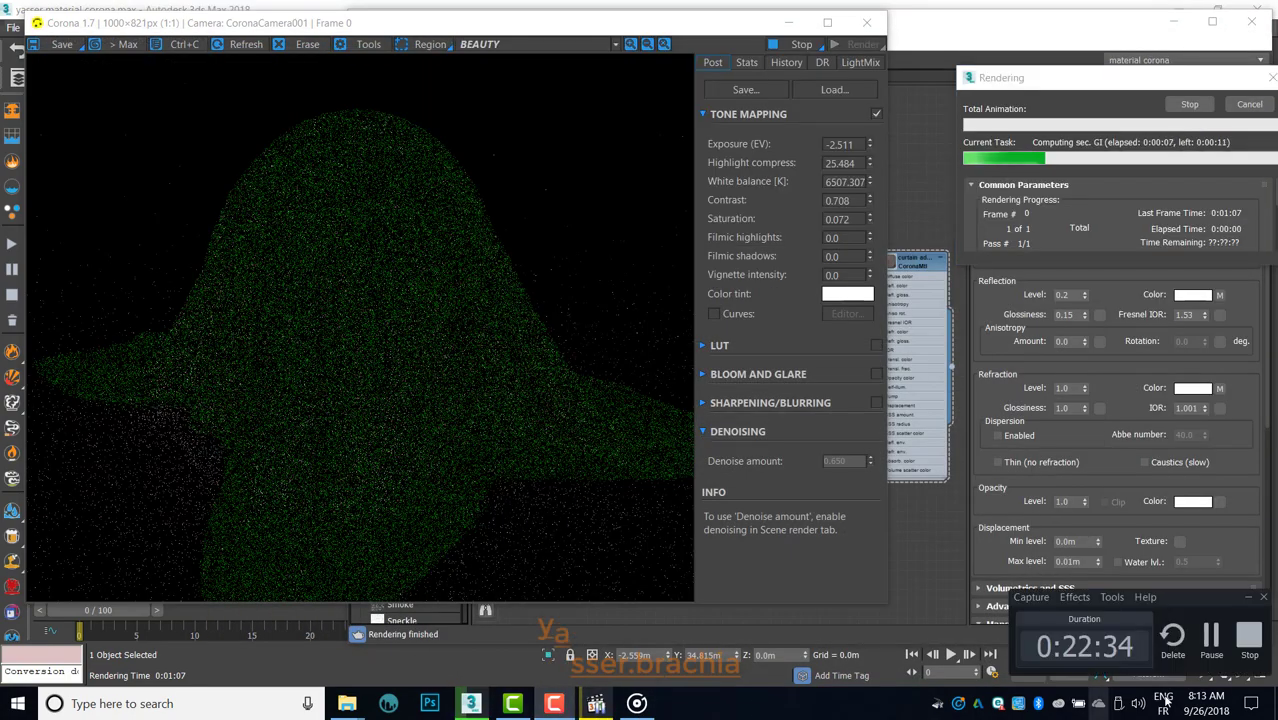
pyautogui.scroll(2, 370, 276)
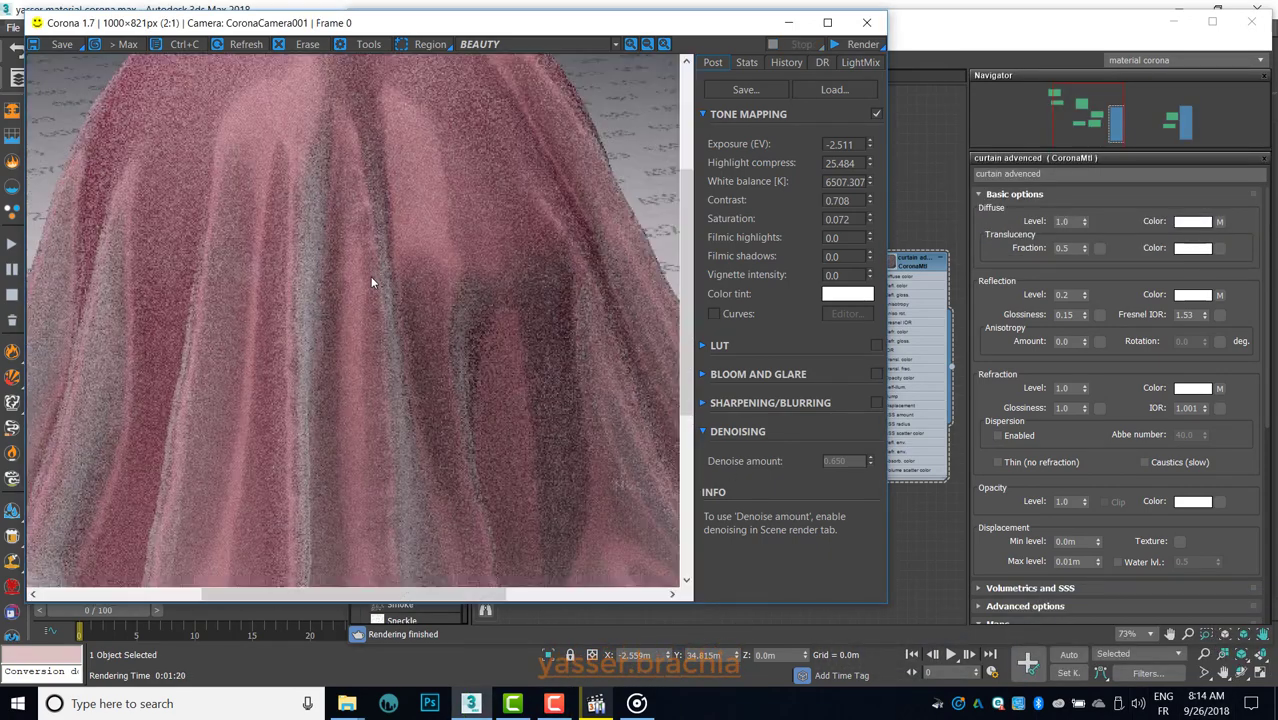
pyautogui.scroll(-2, 387, 273)
pyautogui.scroll(-1, 375, 303)
pyautogui.scroll(1, 376, 310)
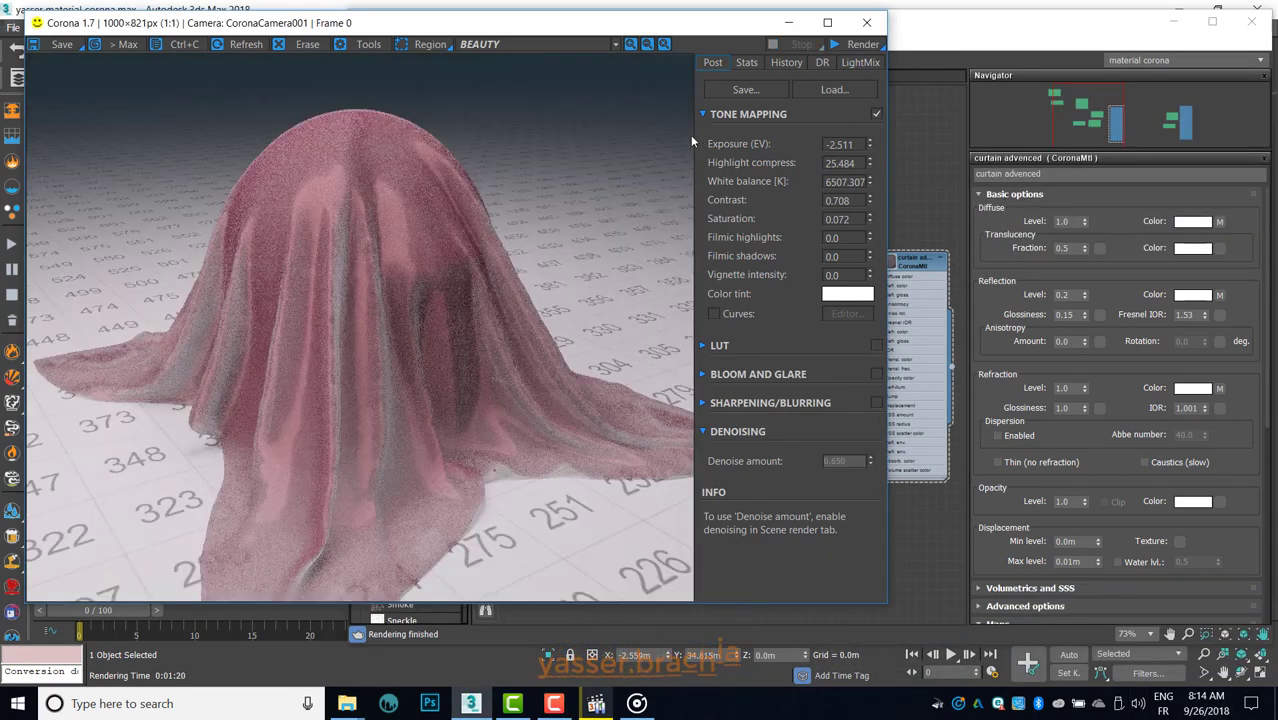
pyautogui.click(788, 24)
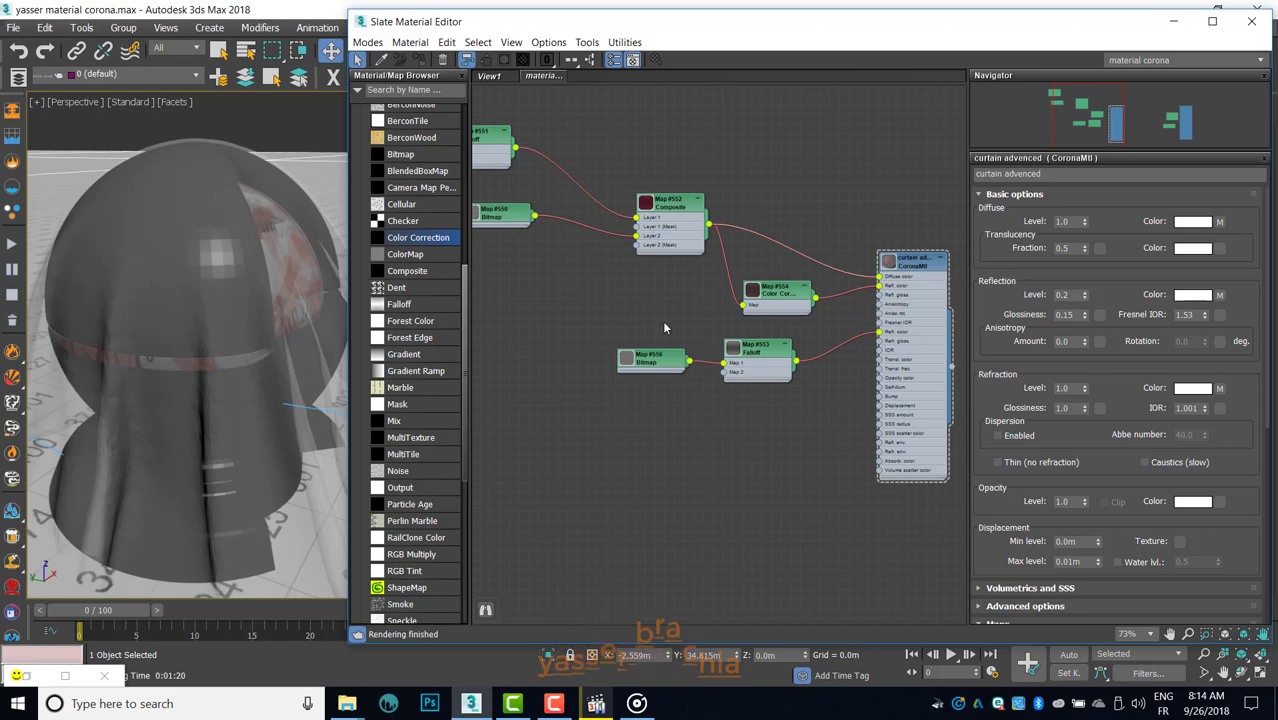
# Step: Reset the refraction Falloff mix curve to straight and keep front at 30
pyautogui.scroll(2, 706, 303)
pyautogui.scroll(-1, 706, 303)
pyautogui.click(693, 353)
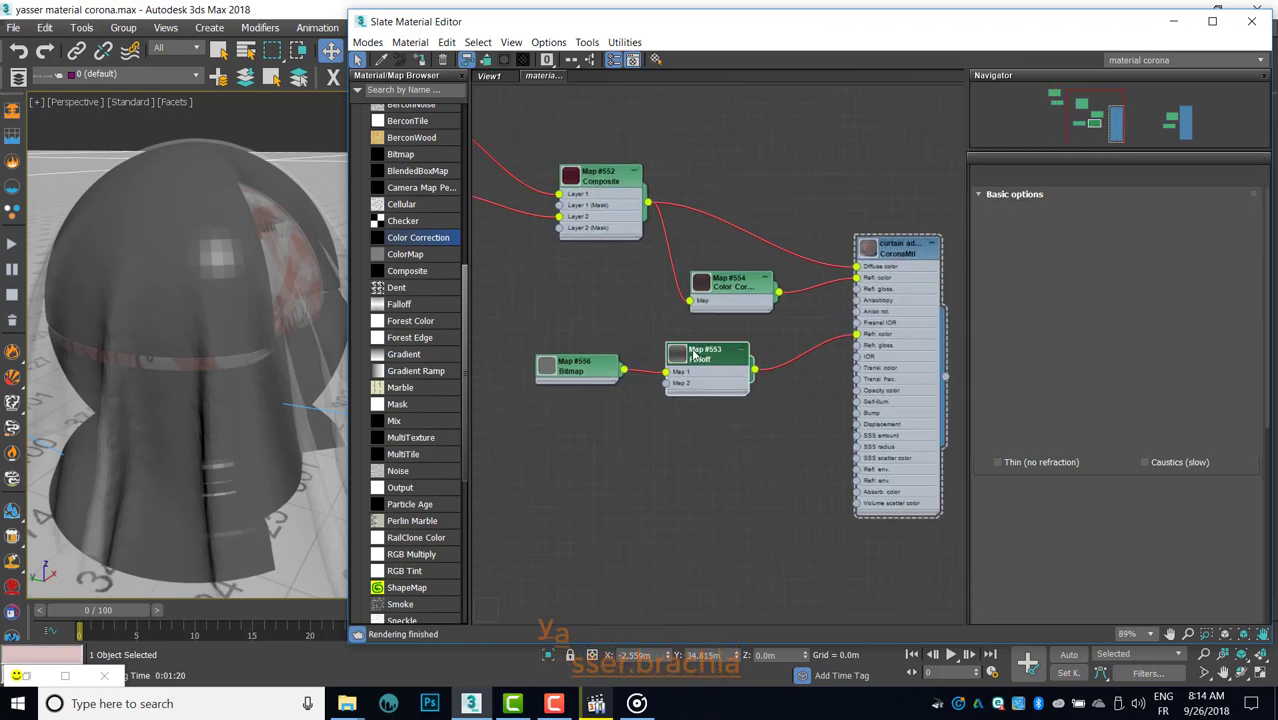
pyautogui.doubleClick(693, 353)
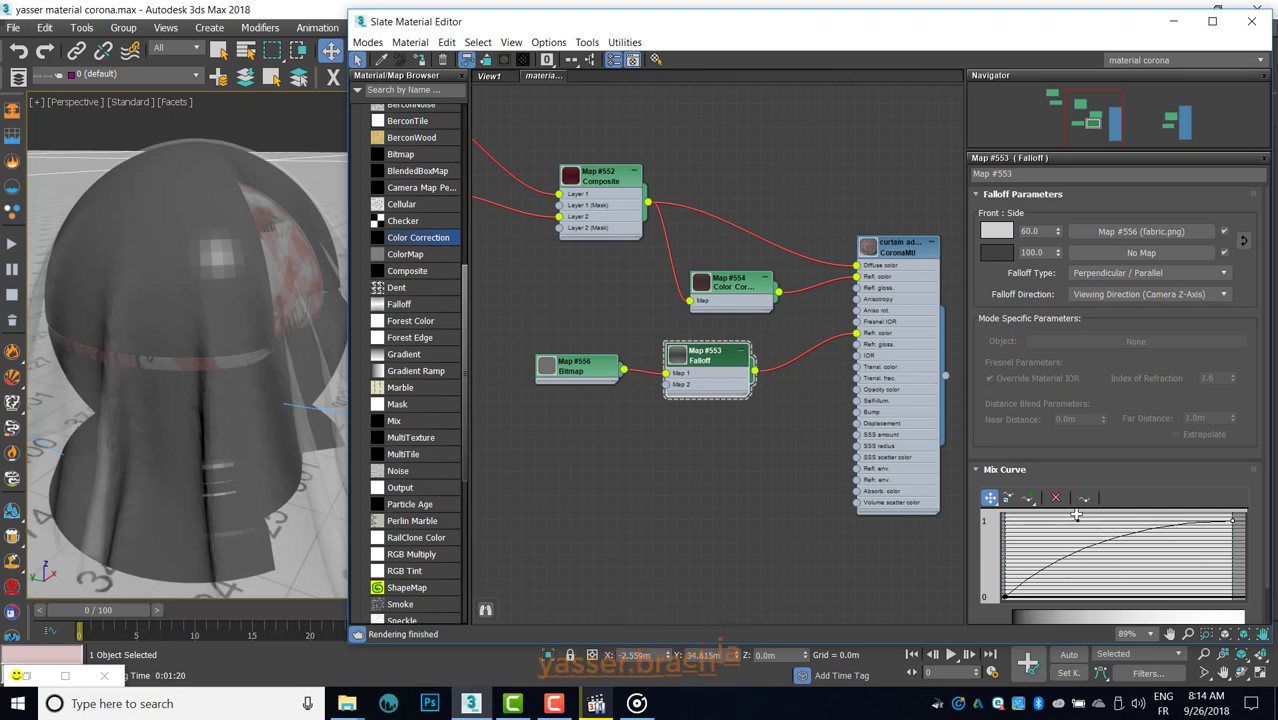
pyautogui.moveTo(1085, 530); pyautogui.dragTo(1101, 546)
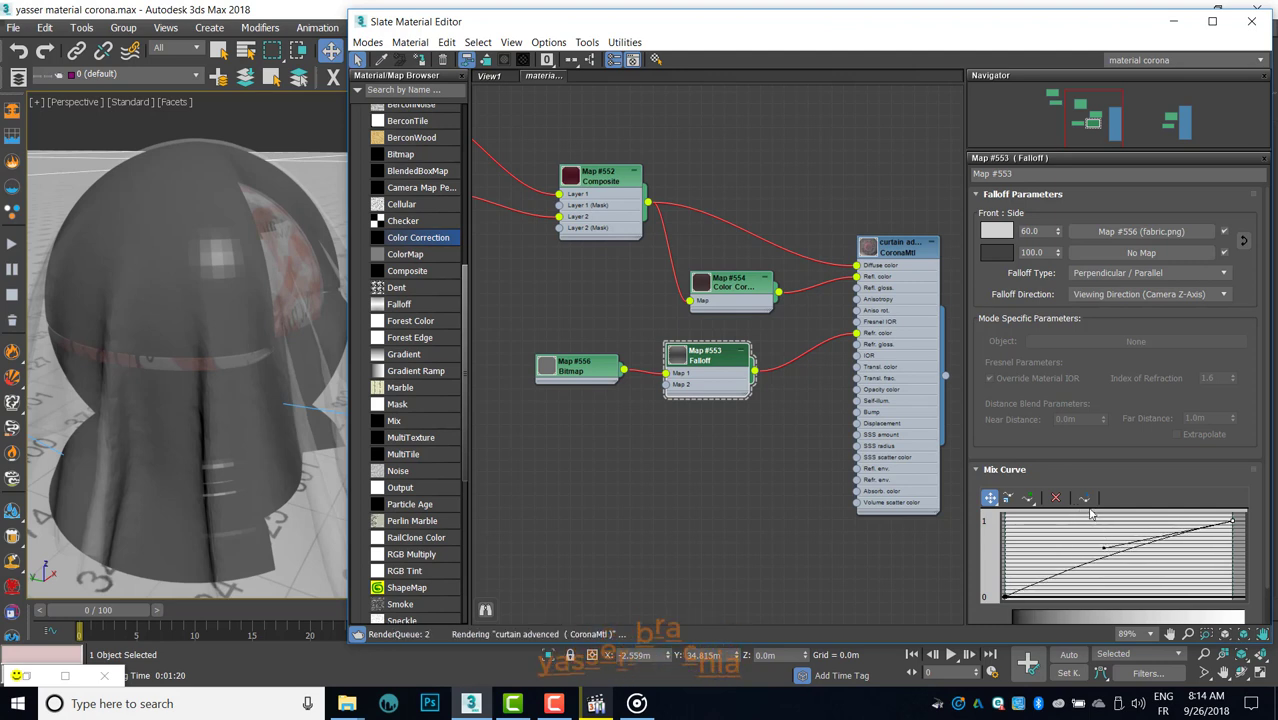
pyautogui.click(1084, 503)
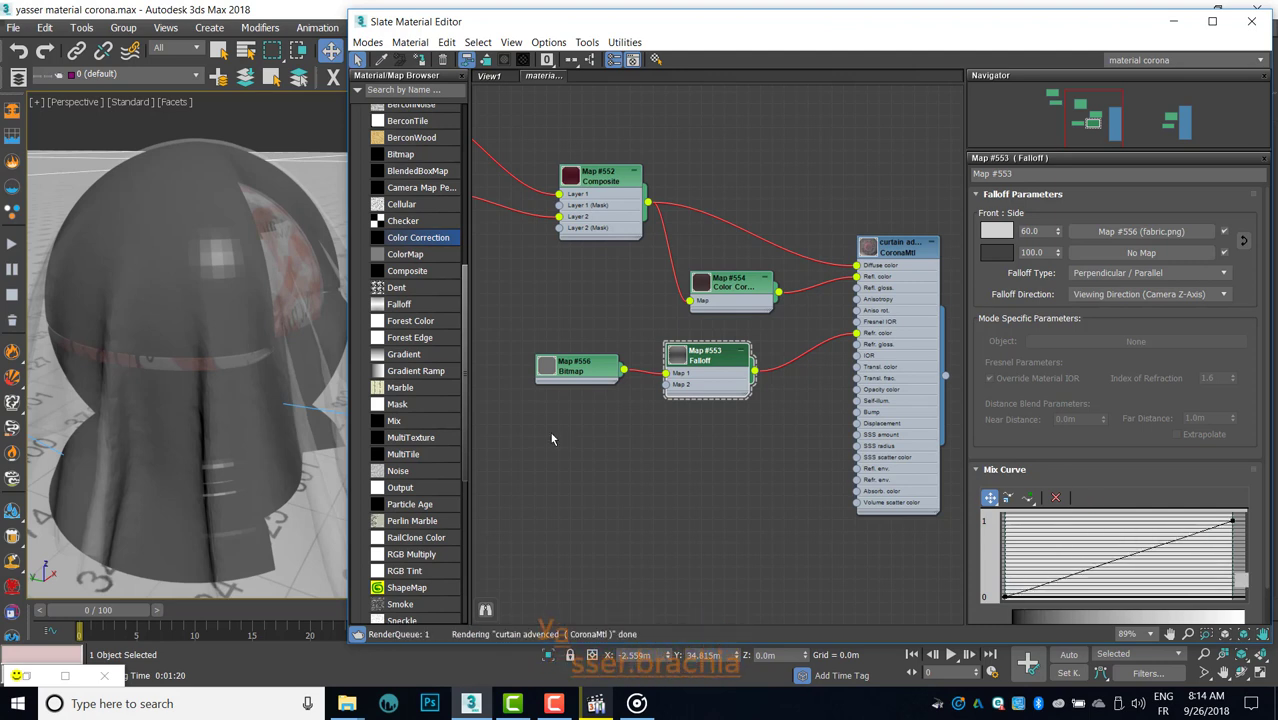
pyautogui.scroll(4, 630, 435)
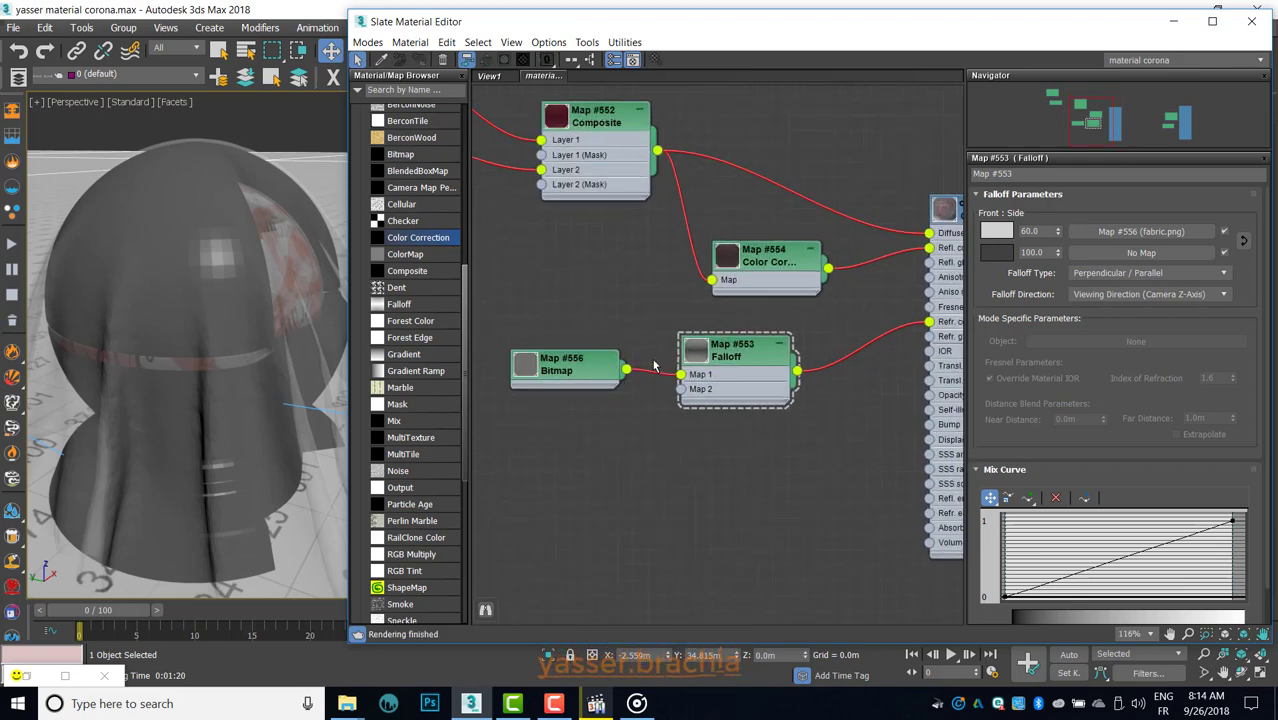
pyautogui.doubleClick(568, 373)
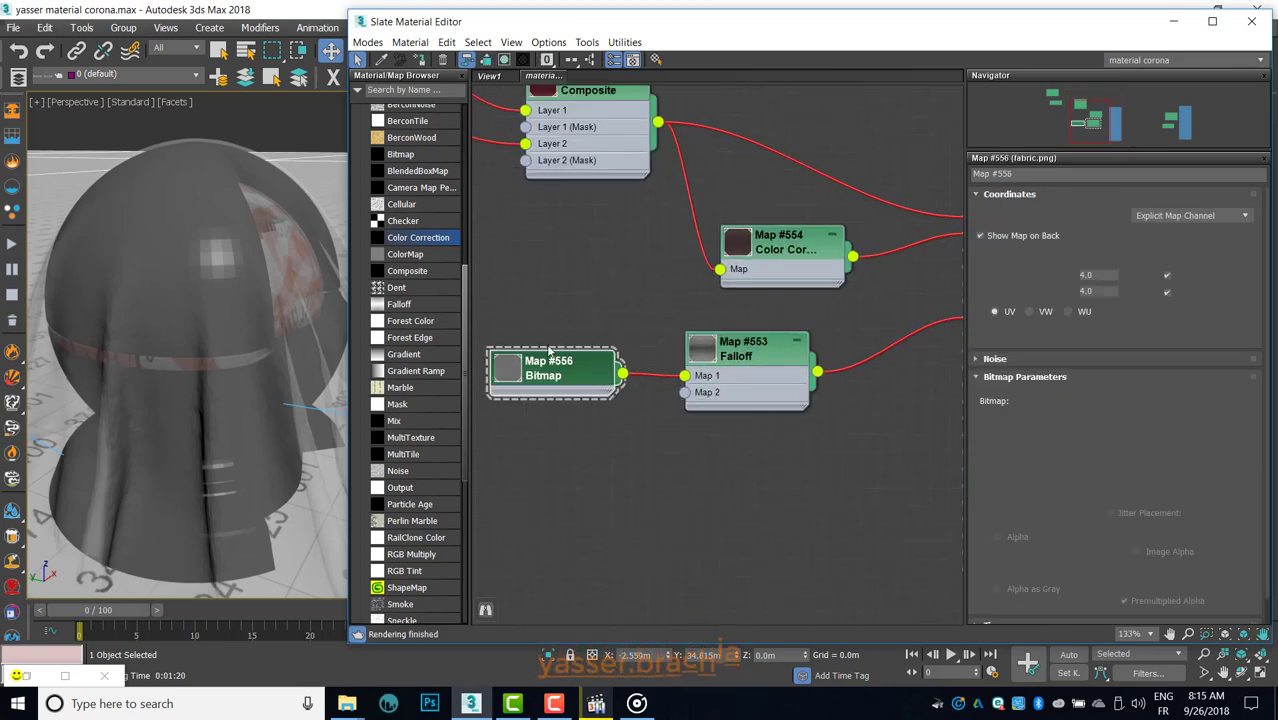
pyautogui.doubleClick(731, 343)
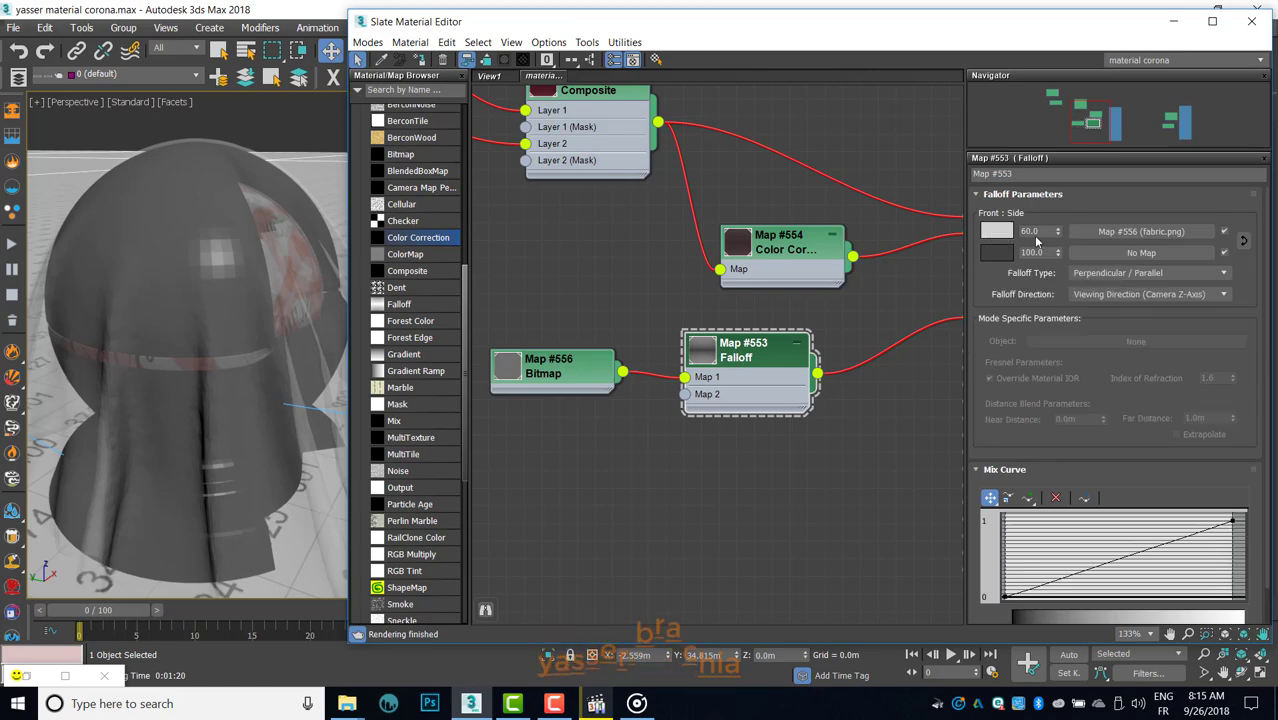
pyautogui.write('30')
pyautogui.press('Return')
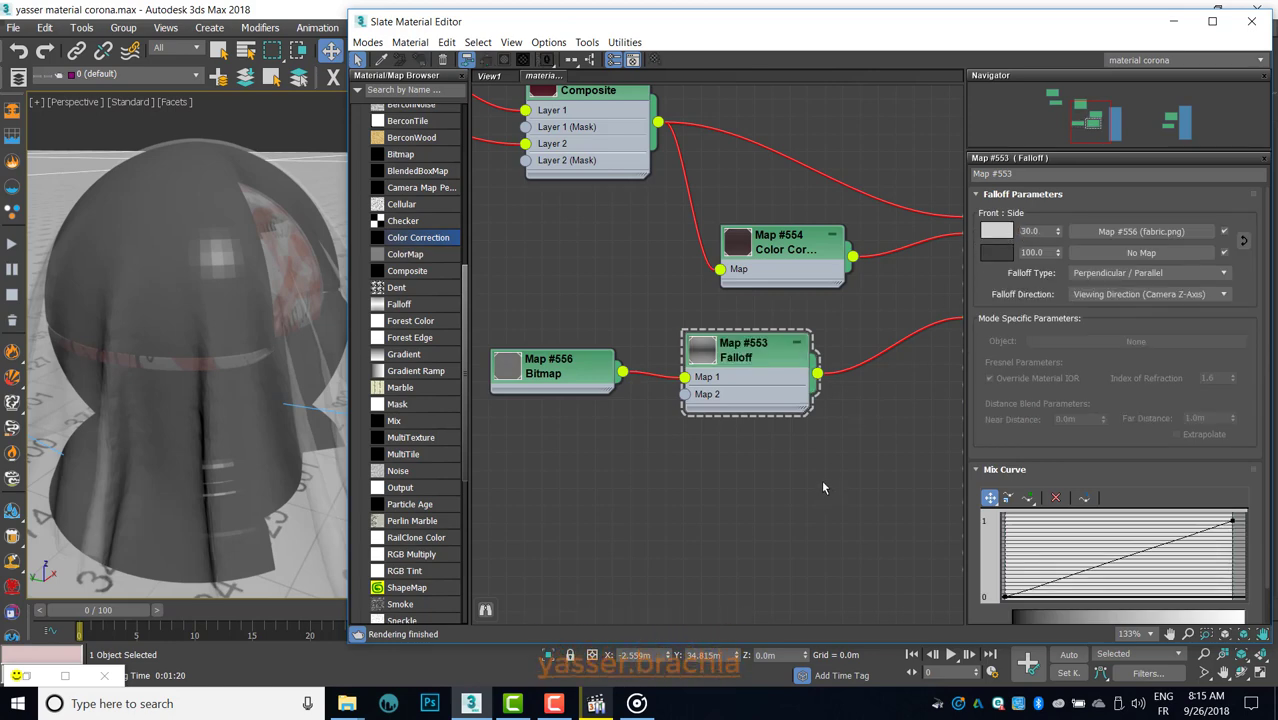
# Step: Set CoronaMtl translucency fraction to 0.4 and reflection glossiness to 0.1
pyautogui.moveTo(826, 490); pyautogui.dragTo(683, 509, button='middle')
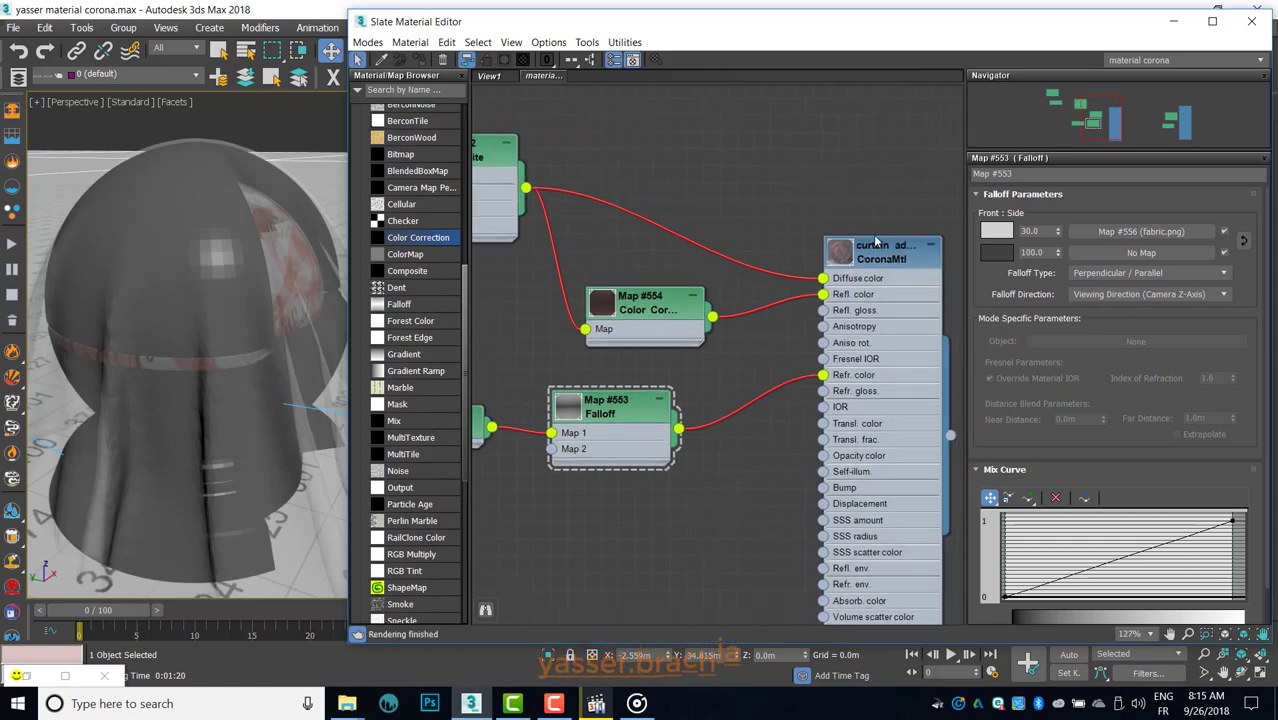
pyautogui.doubleClick(880, 256)
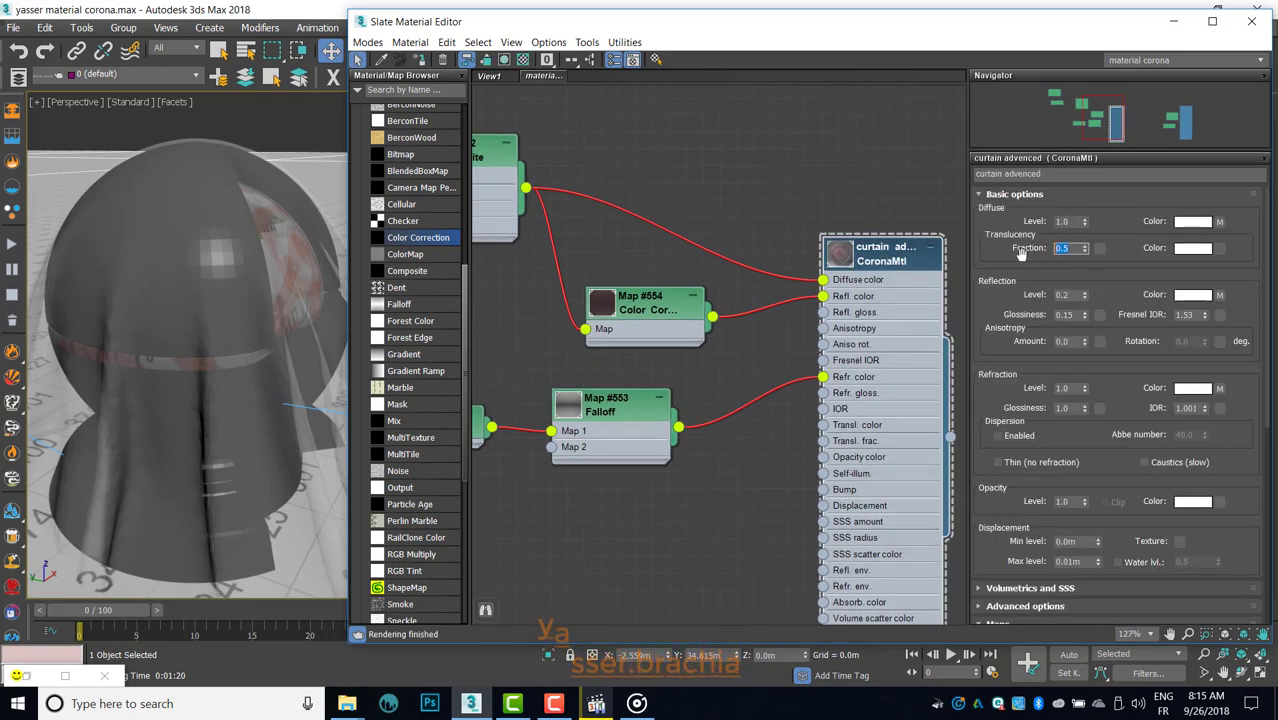
pyautogui.write('0.')
pyautogui.press('Return')
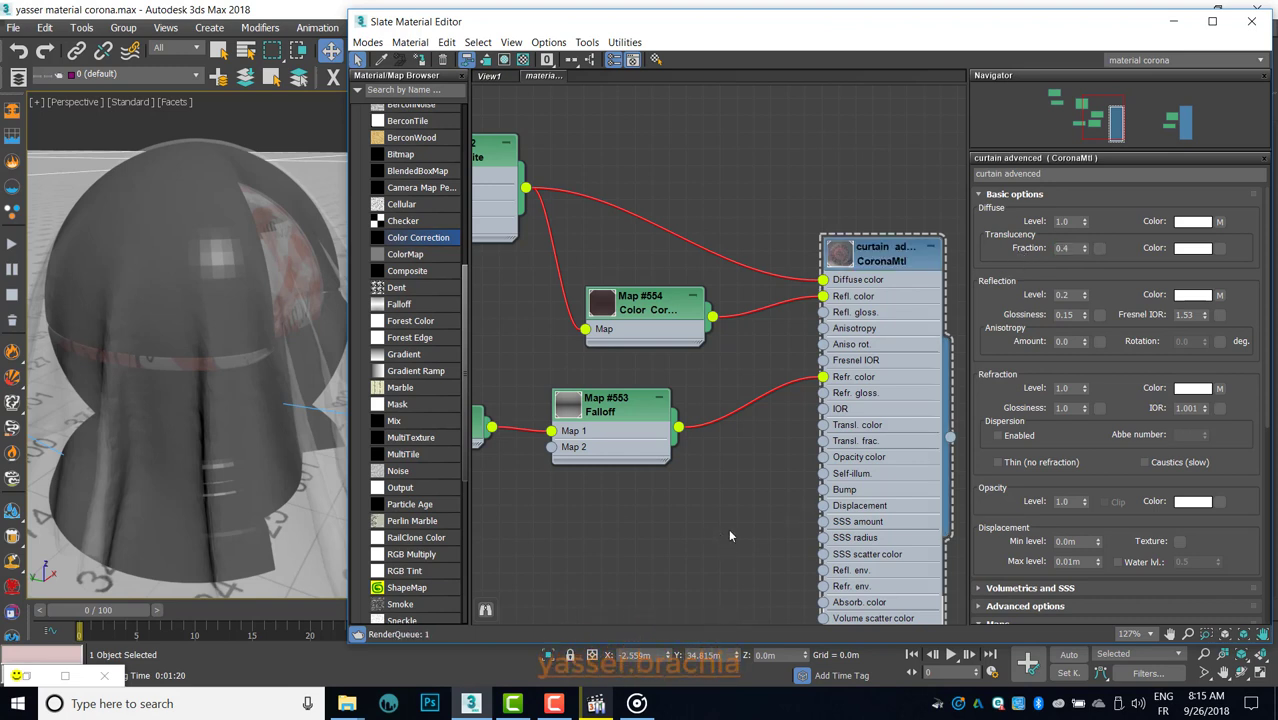
pyautogui.click(1066, 314)
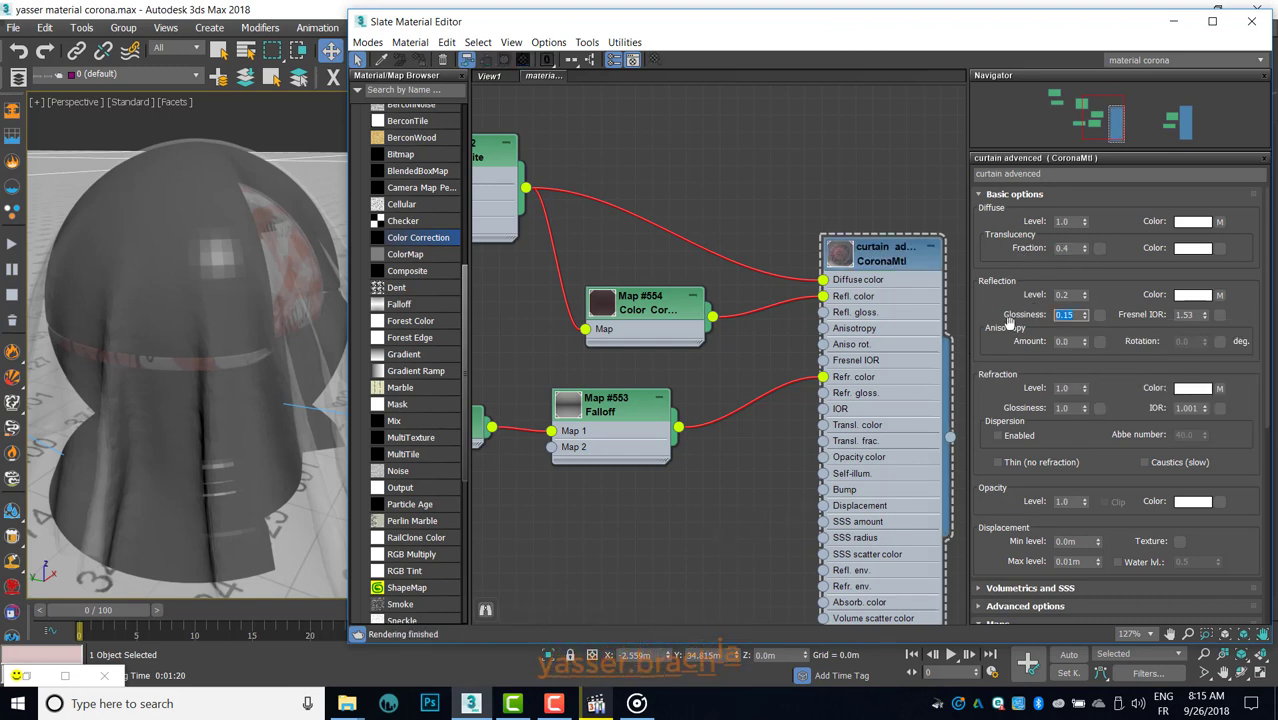
pyautogui.write('0.1')
pyautogui.press('Return')
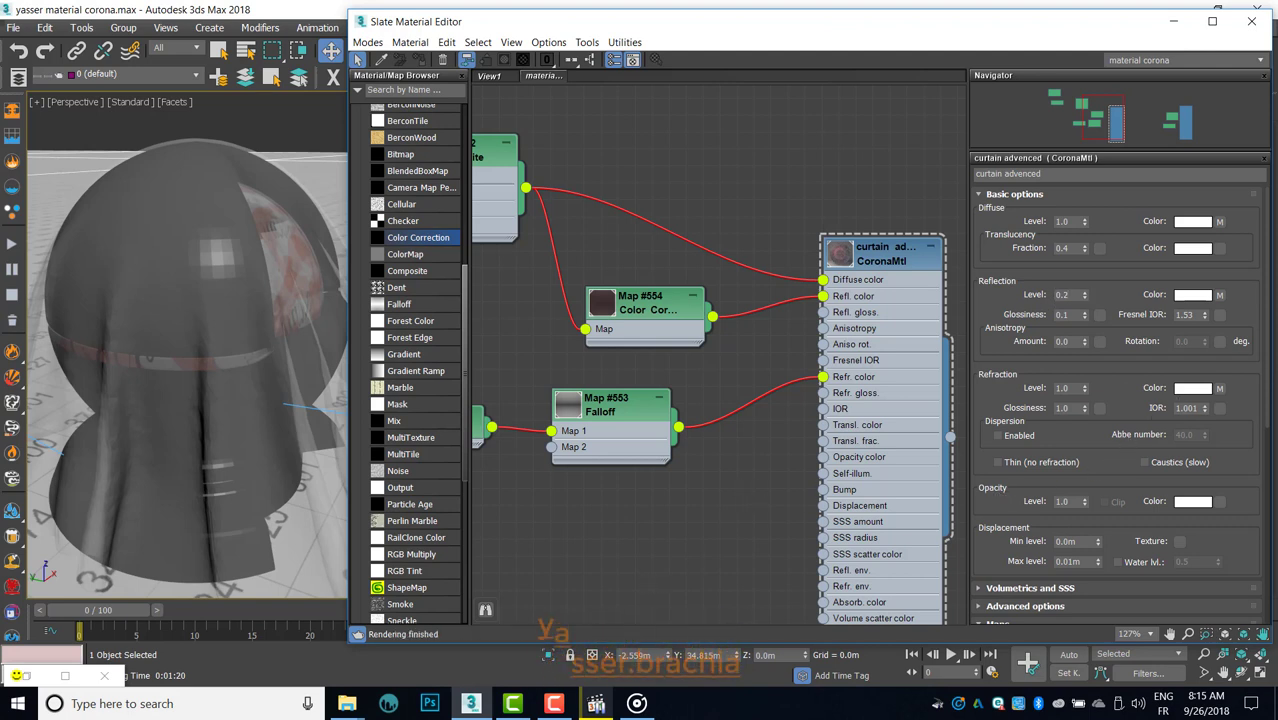
pyautogui.scroll(-1, 1268, 388)
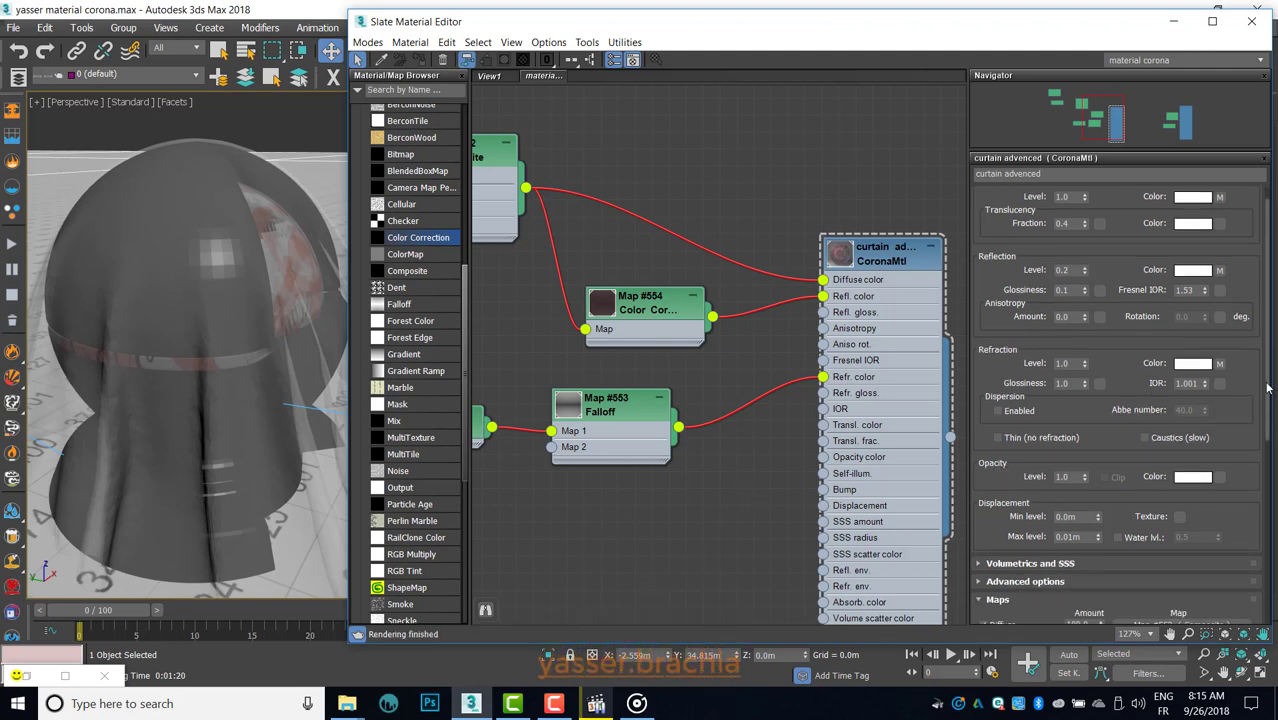
# Step: Select the refraction falloff node and pan to show the Composite and Bitmap nodes
pyautogui.click(591, 411)
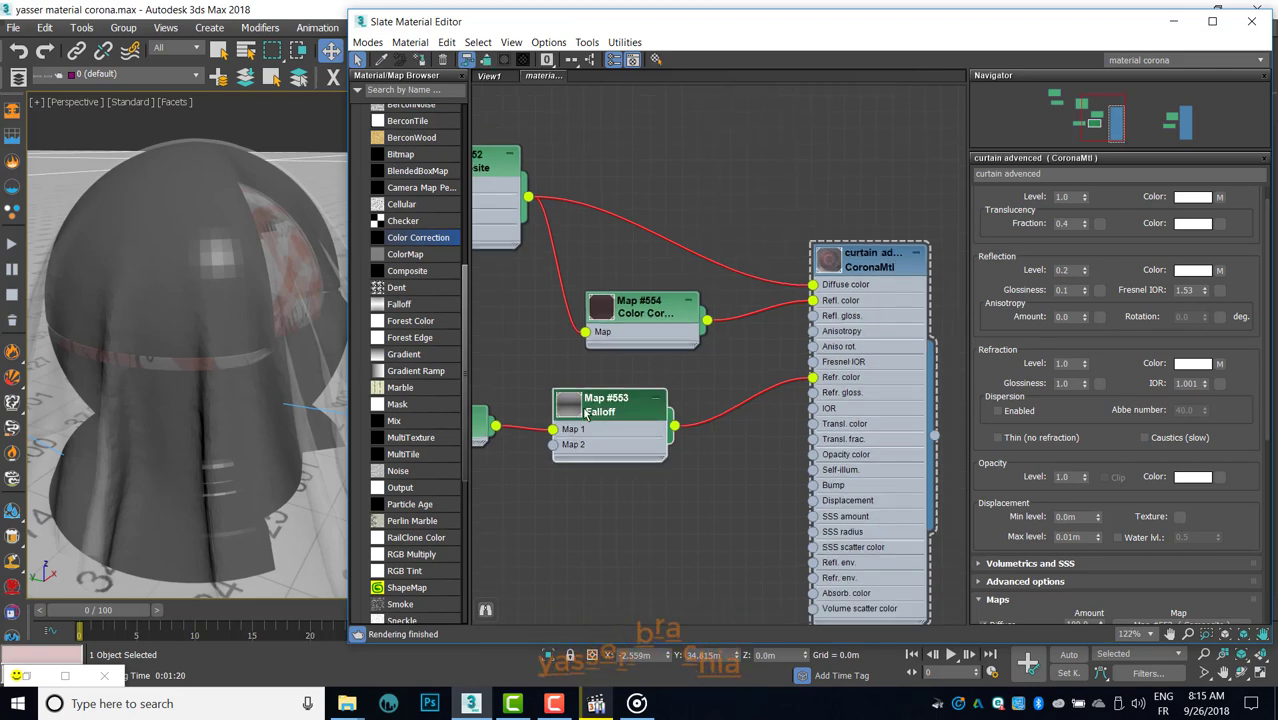
pyautogui.scroll(-2, 586, 416)
pyautogui.moveTo(509, 370)
pyautogui.mouseDown(button='middle')
pyautogui.moveTo(594, 359)
pyautogui.moveTo(648, 370)
pyautogui.mouseUp(button='middle')
pyautogui.scroll(-1, 557, 357)
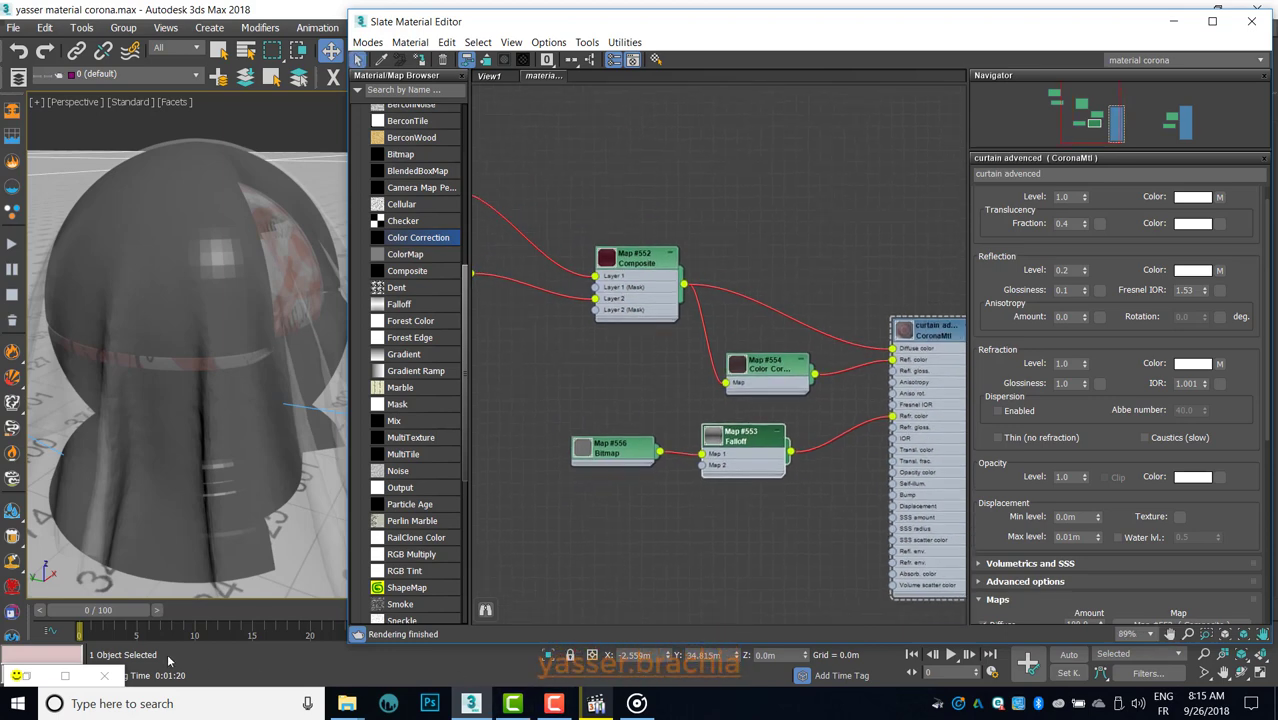
# Step: Draw a render region around the cloth's left side and start interactive rendering
pyautogui.doubleClick(62, 672)
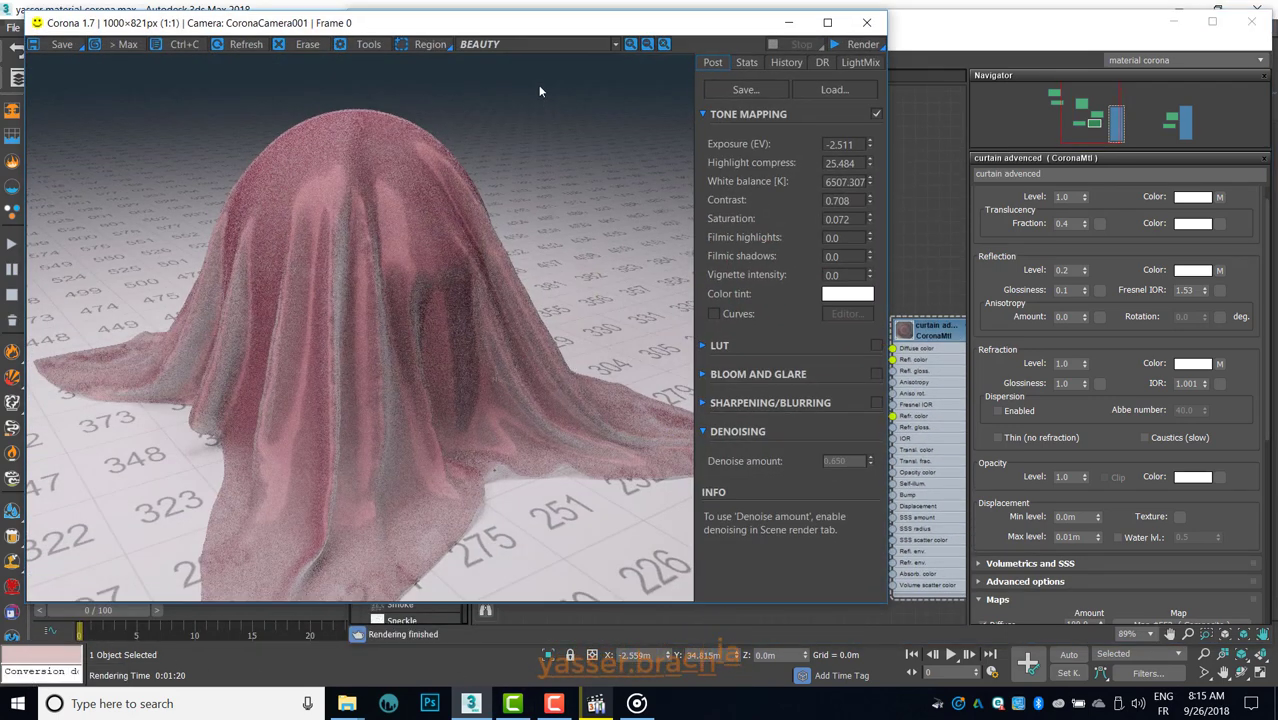
pyautogui.click(415, 46)
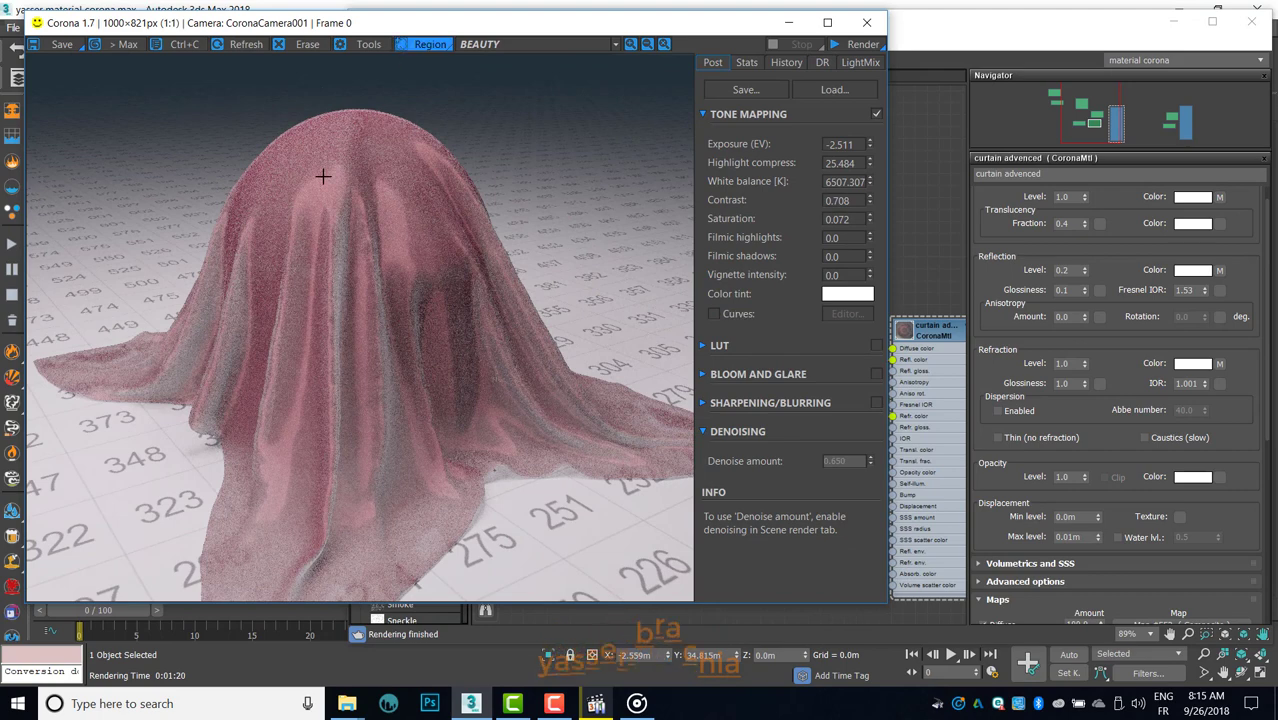
pyautogui.moveTo(173, 488); pyautogui.dragTo(172, 490)
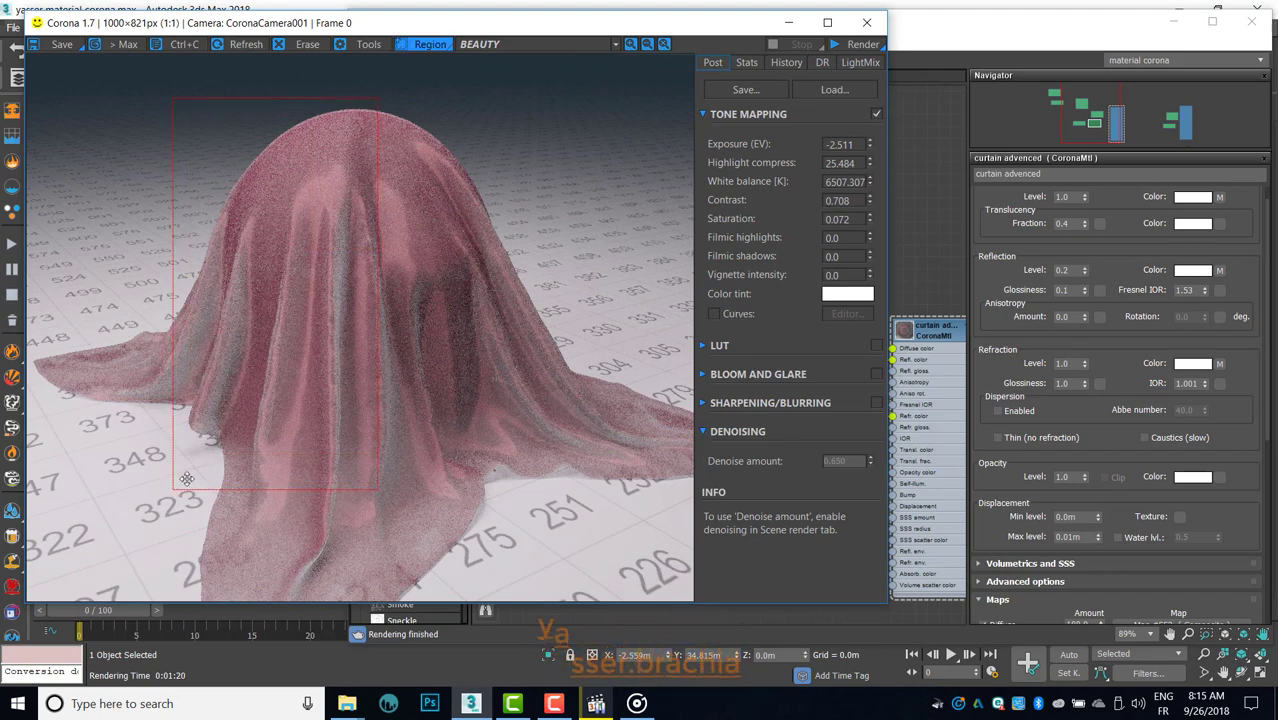
pyautogui.click(857, 45)
pyautogui.click(853, 63)
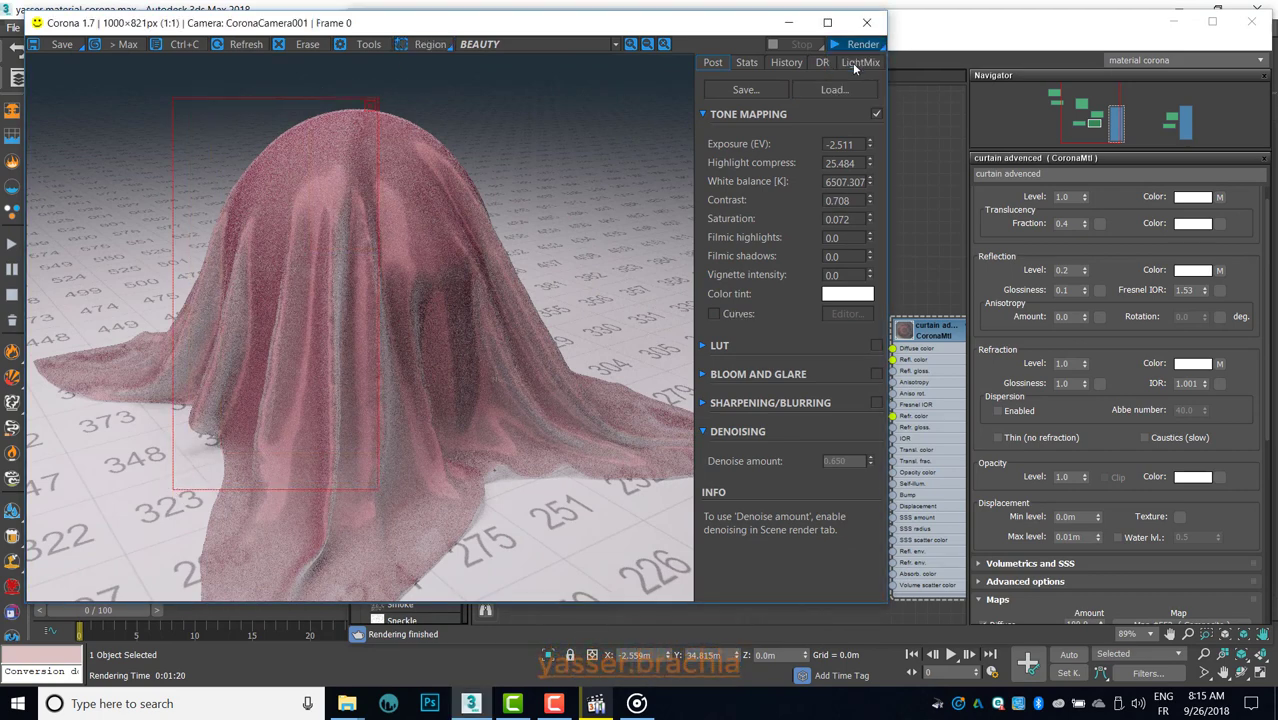
pyautogui.click(365, 368)
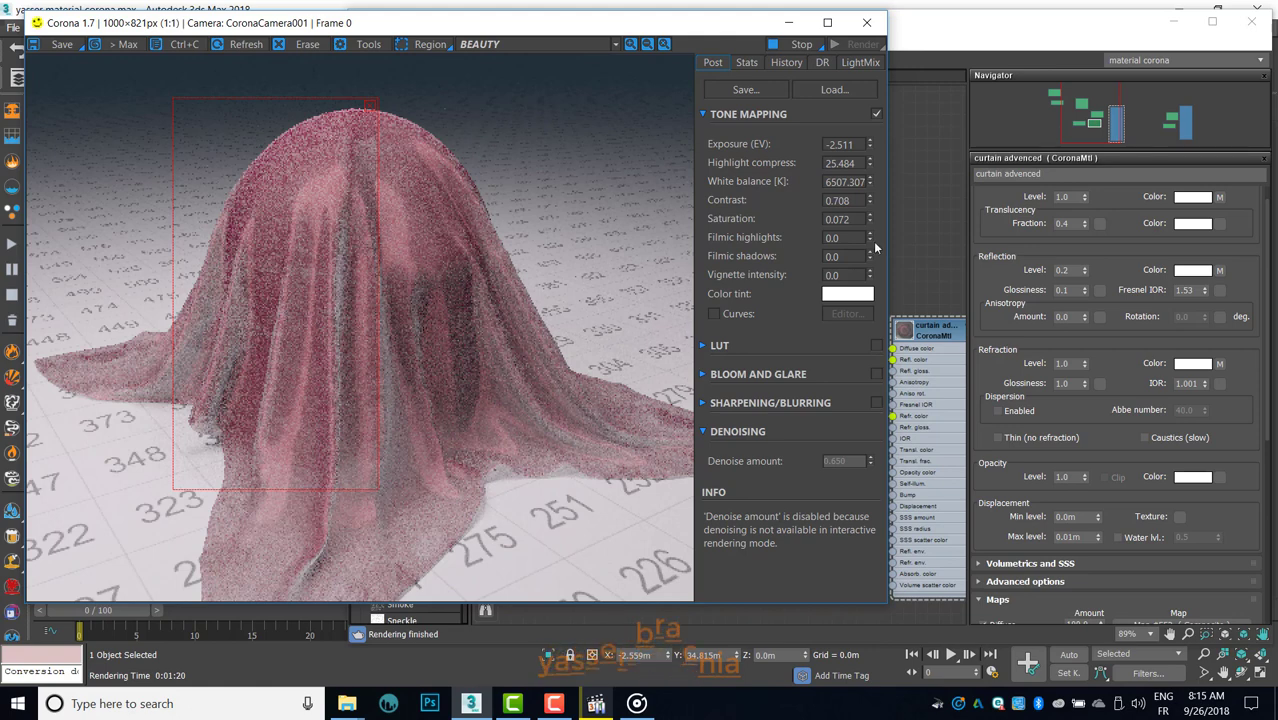
# Step: In Falloff Map #551, drag the mix curve's points to make it dip low
pyautogui.press('m')
pyautogui.moveTo(607, 380); pyautogui.dragTo(694, 438, button='middle')
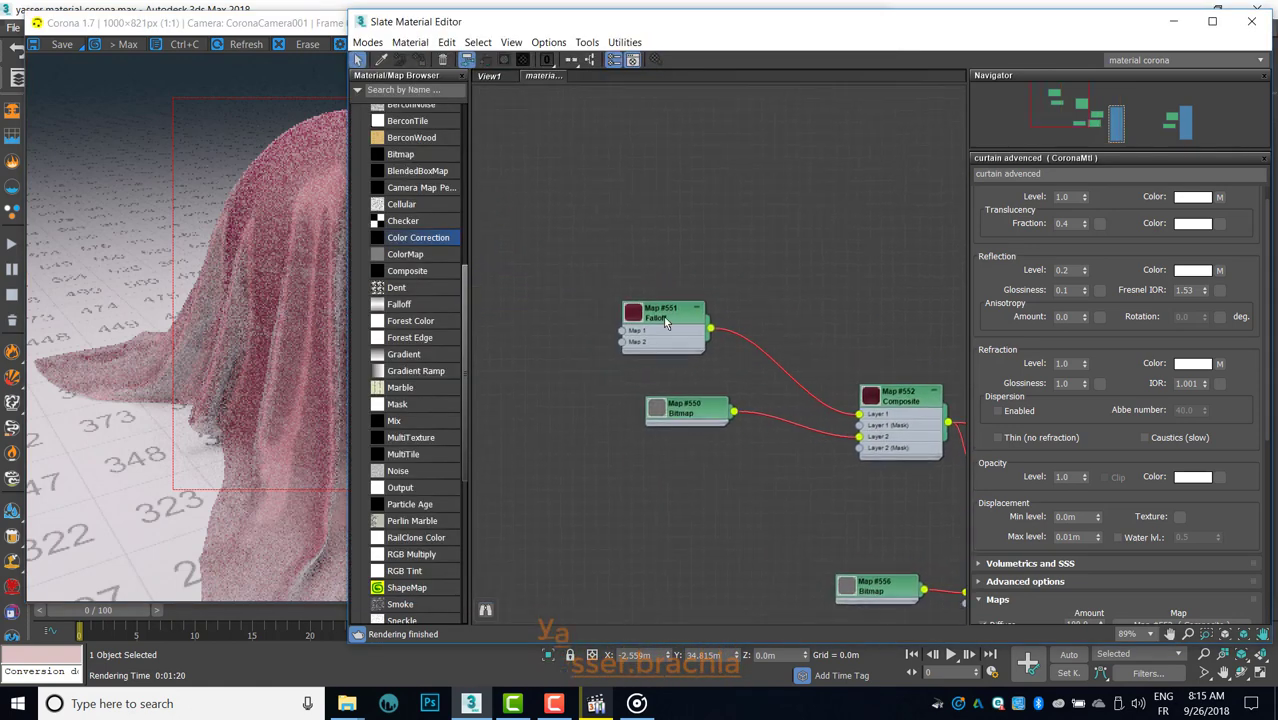
pyautogui.click(665, 320)
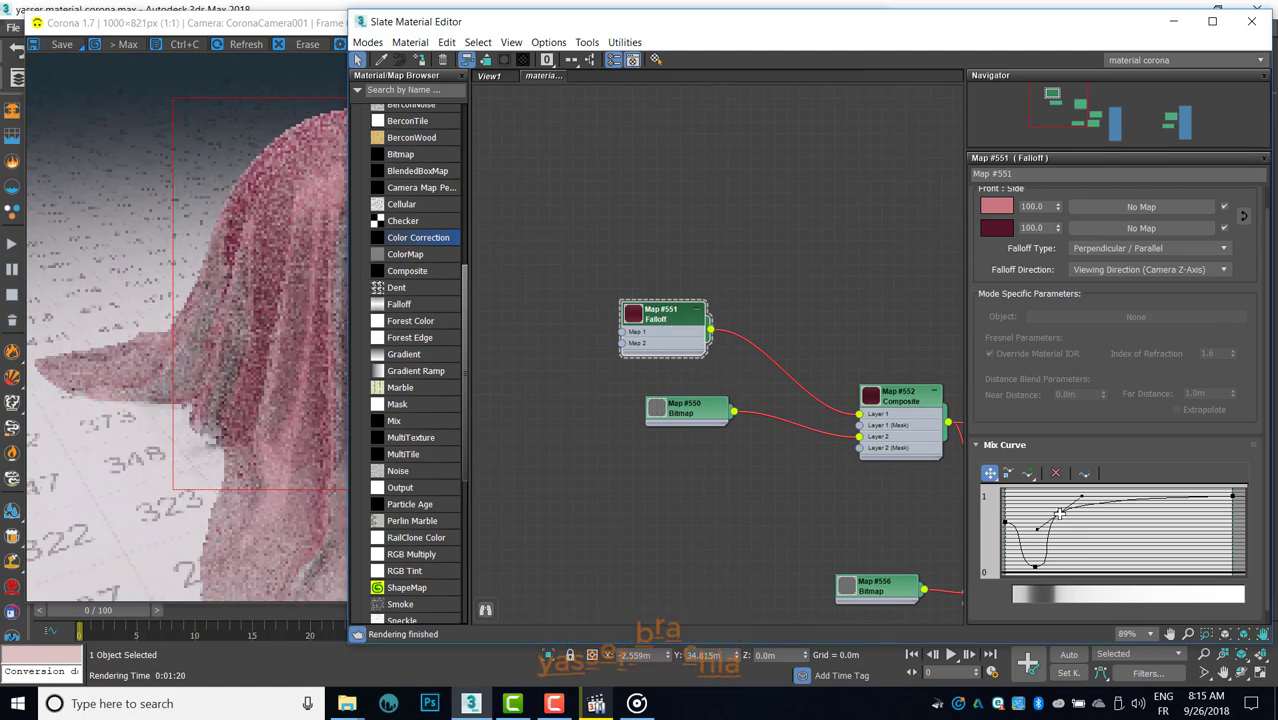
pyautogui.moveTo(1059, 513); pyautogui.dragTo(1068, 511)
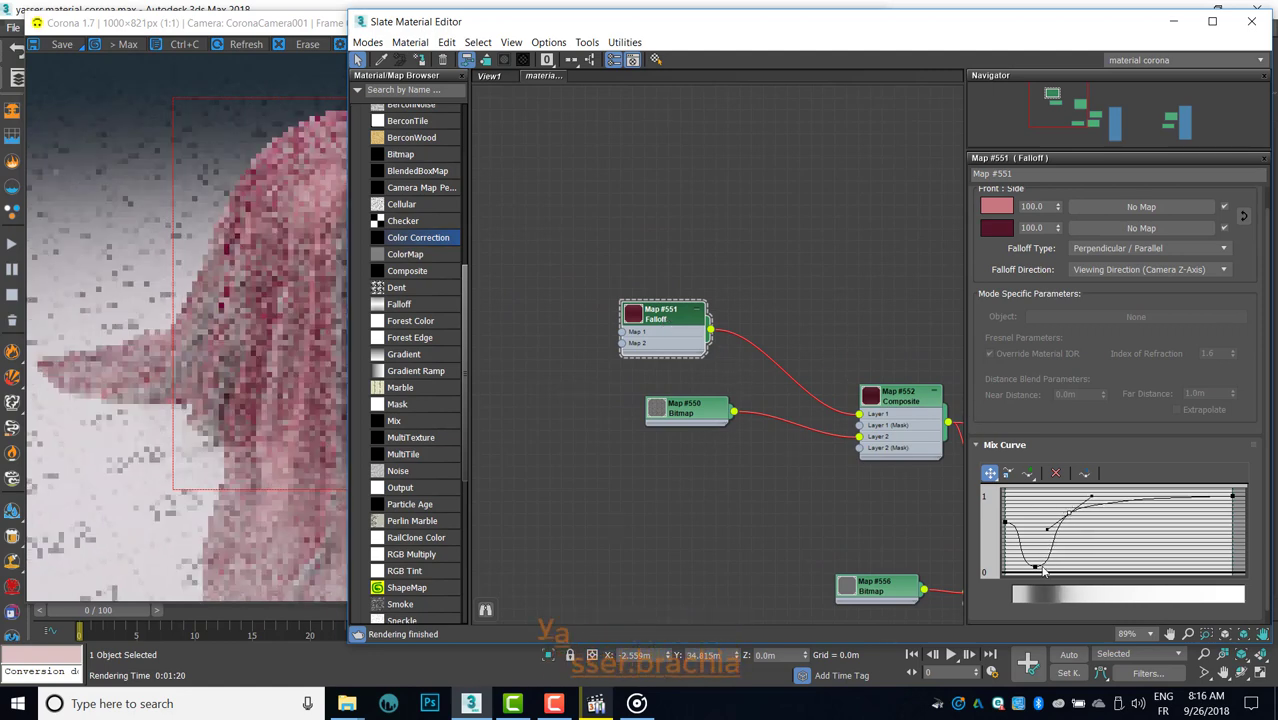
pyautogui.moveTo(1035, 566); pyautogui.dragTo(1042, 566)
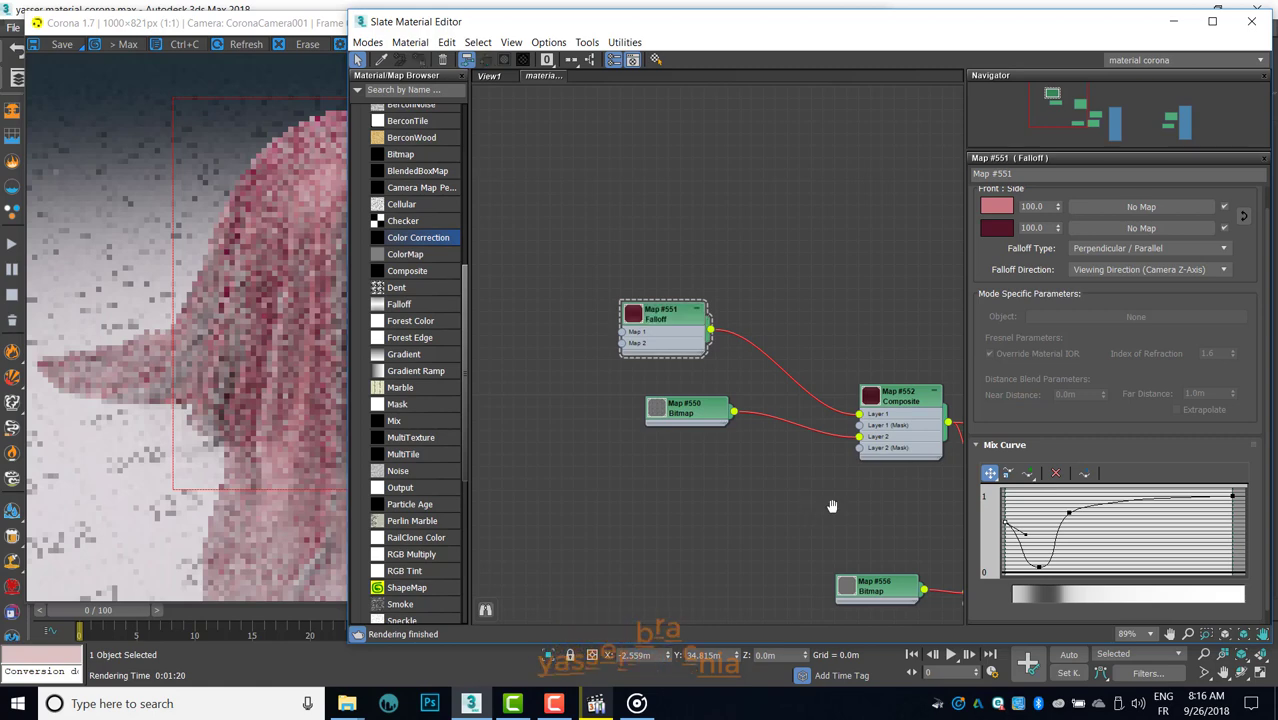
# Step: Open a preview window of the curtain CoronaMtl and place it above the nodes
pyautogui.moveTo(846, 499); pyautogui.dragTo(460, 414, button='middle')
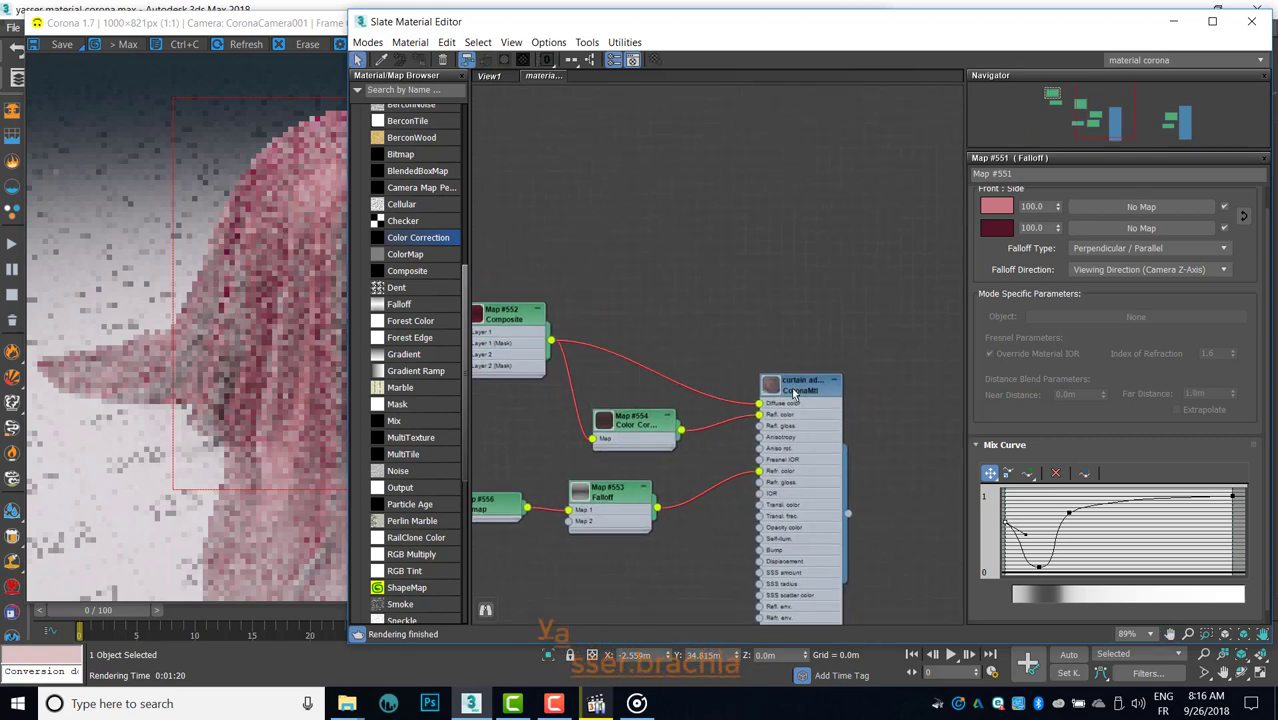
pyautogui.rightClick(792, 390)
pyautogui.click(840, 325)
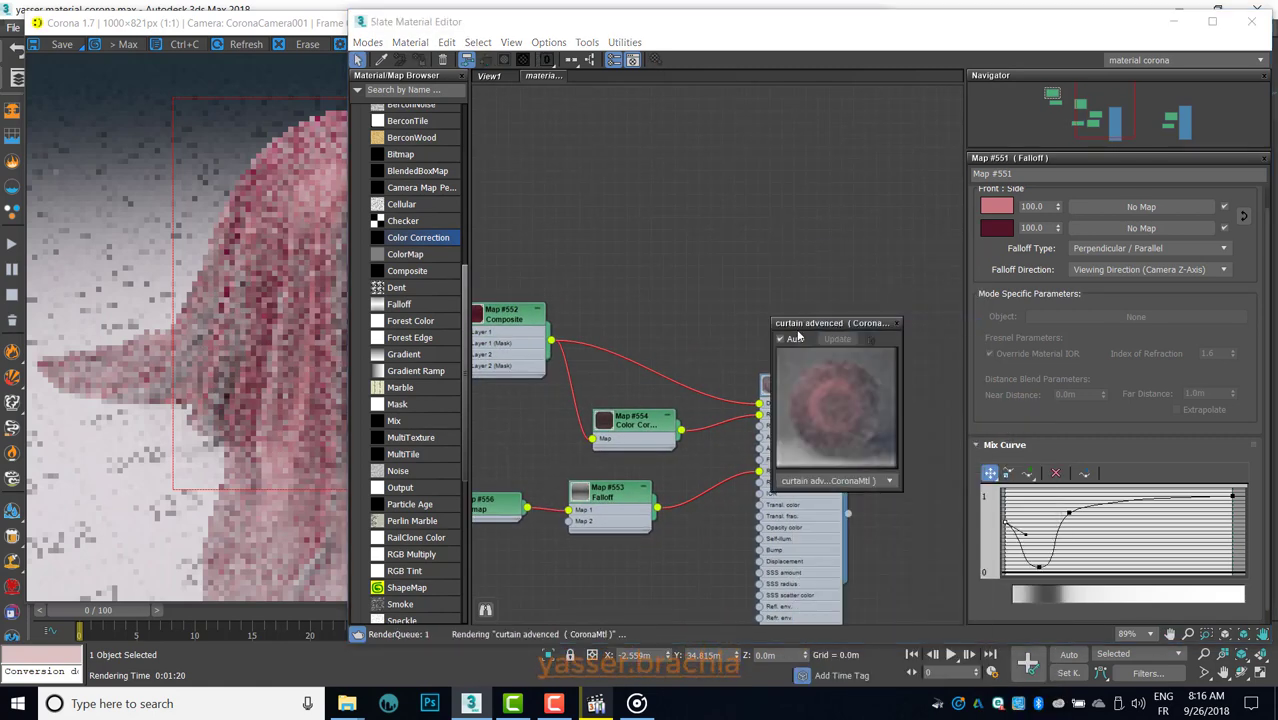
pyautogui.moveTo(840, 323)
pyautogui.mouseDown()
pyautogui.moveTo(716, 289)
pyautogui.moveTo(765, 197)
pyautogui.mouseUp()
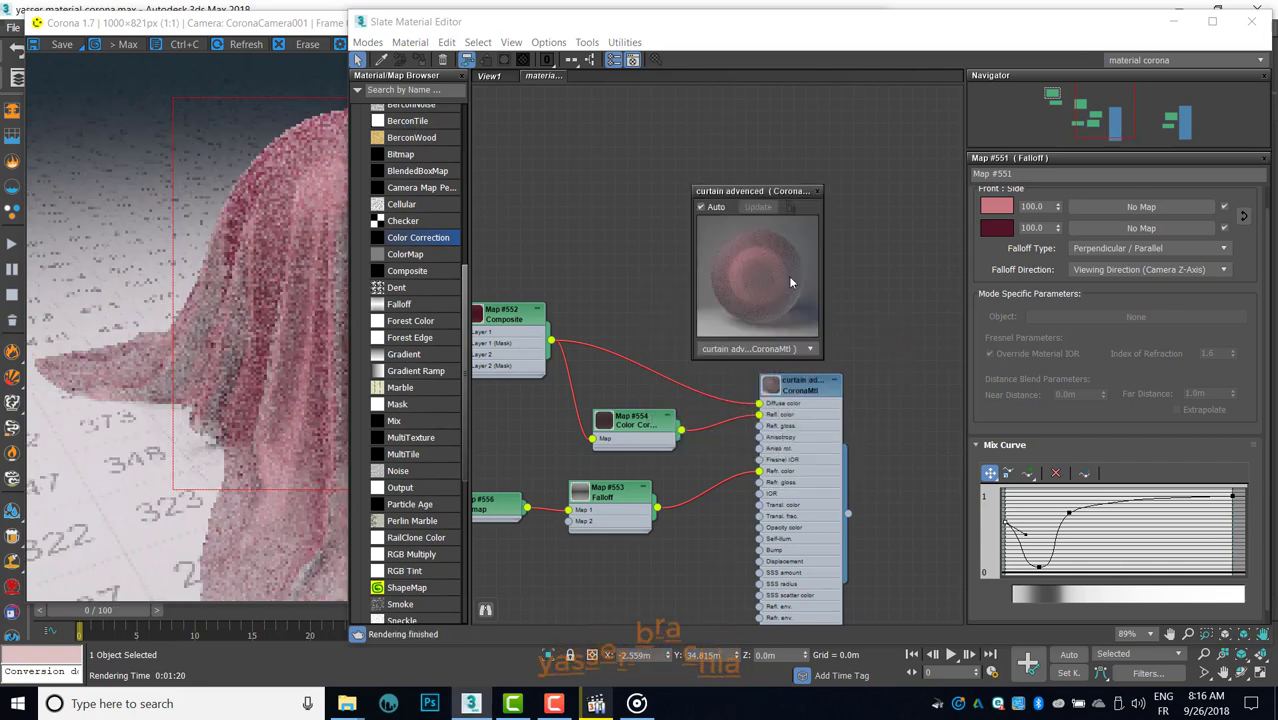
# Step: Refine Map #551's mix curve: add a point, raise the end point, adjust the low point
pyautogui.moveTo(1067, 513); pyautogui.dragTo(1072, 515)
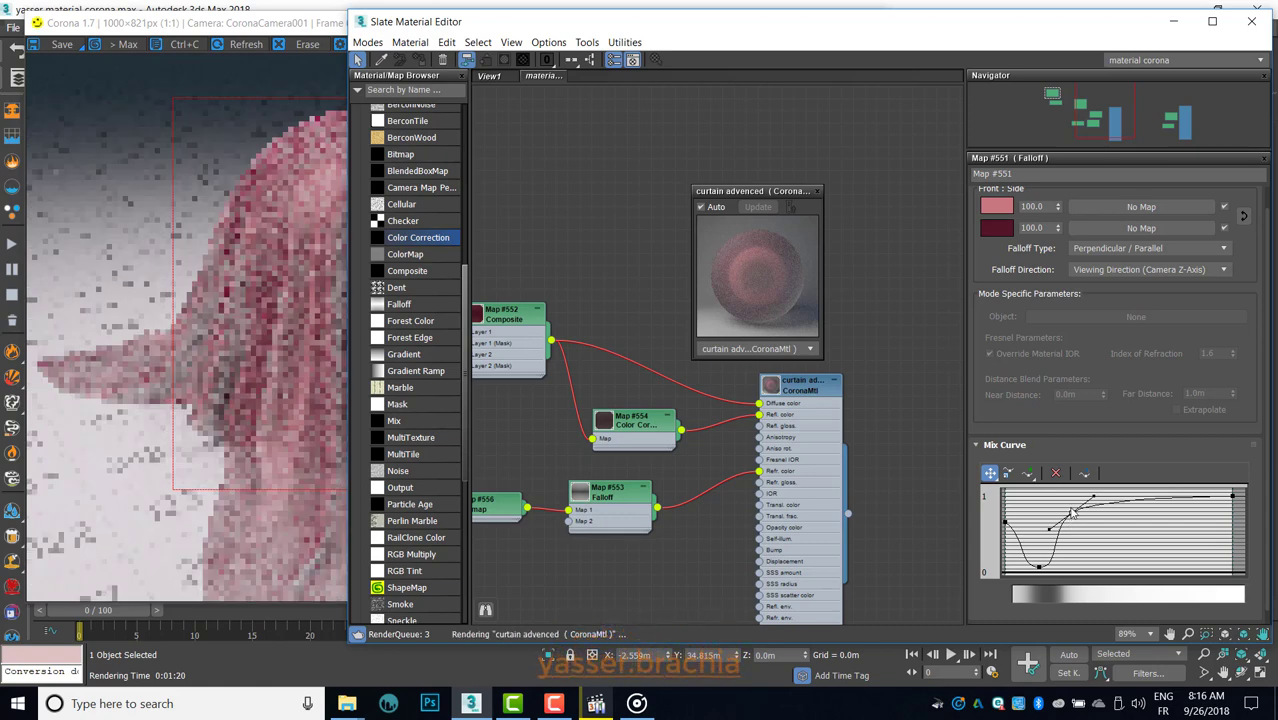
pyautogui.moveTo(1072, 512); pyautogui.dragTo(1072, 517)
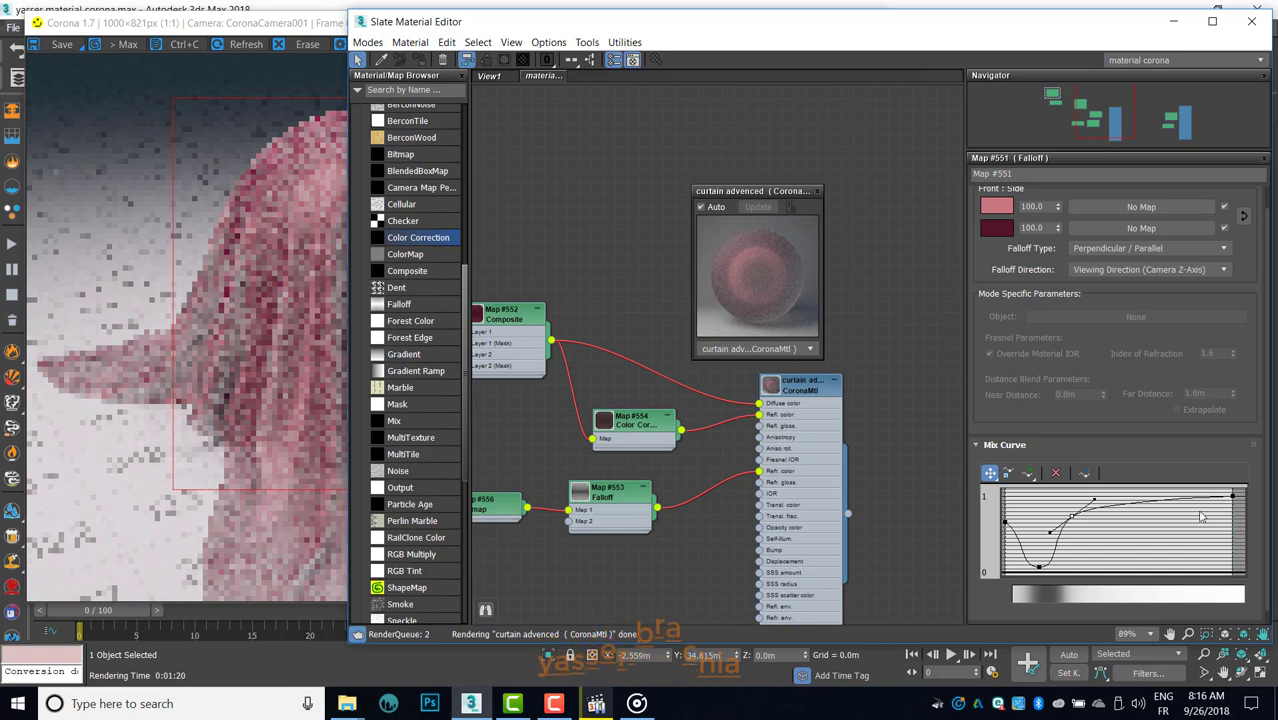
pyautogui.click(1230, 497)
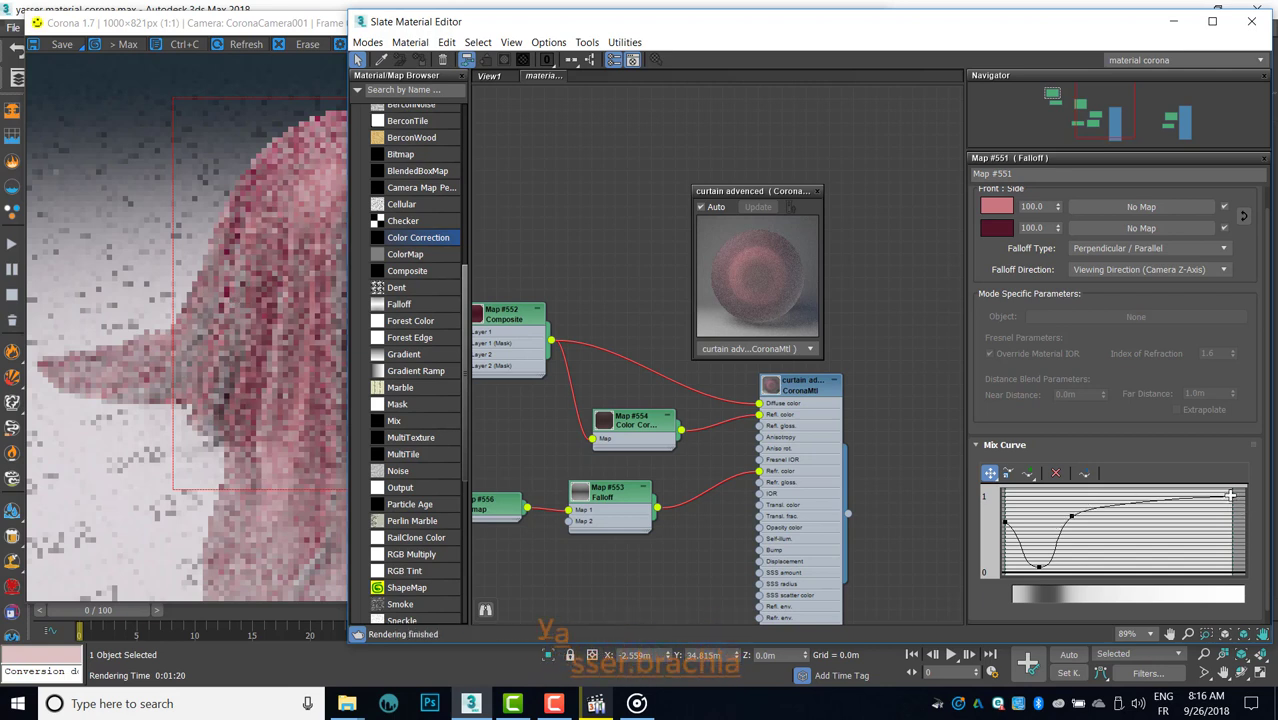
pyautogui.moveTo(1230, 495); pyautogui.dragTo(1233, 491)
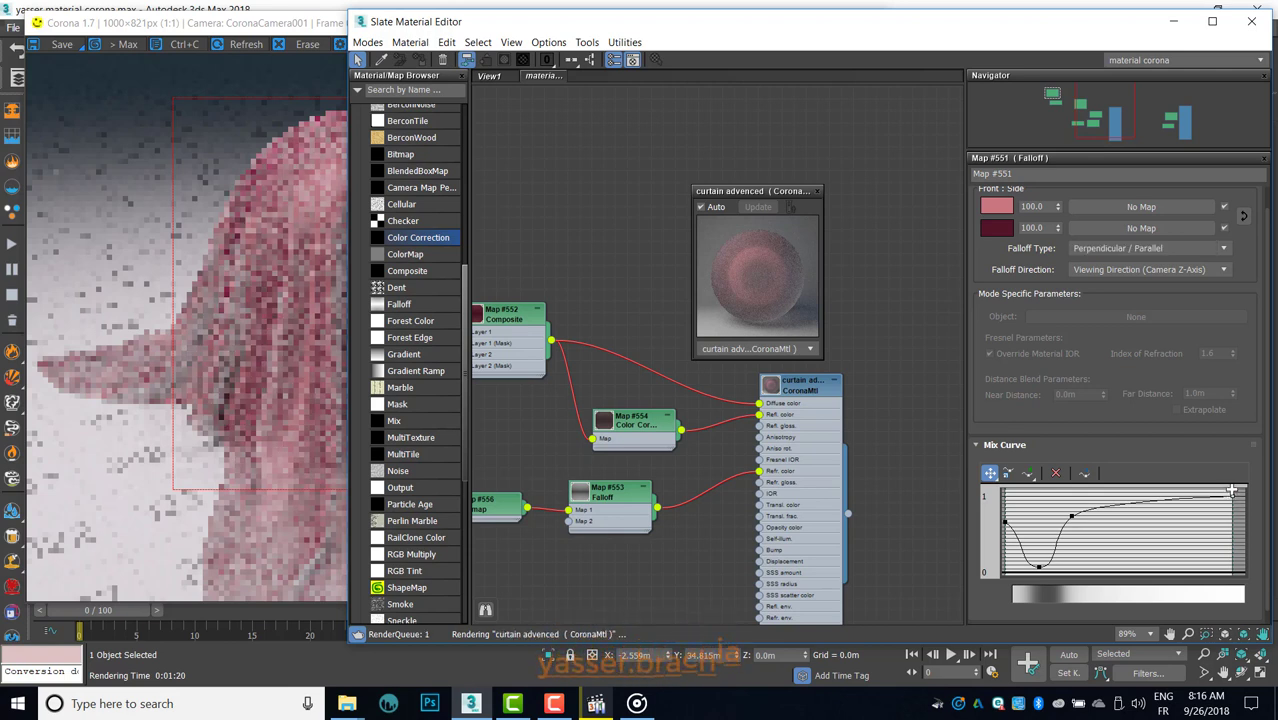
pyautogui.moveTo(1040, 565); pyautogui.dragTo(1040, 568)
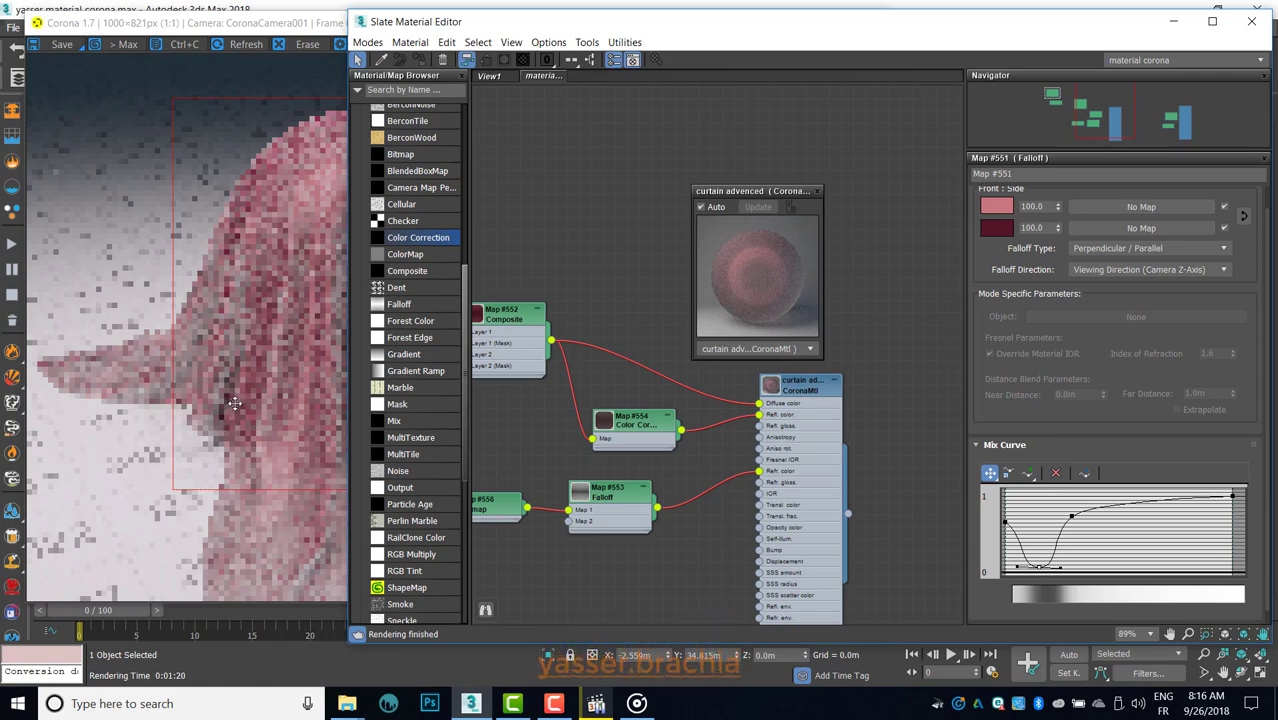
pyautogui.click(234, 402)
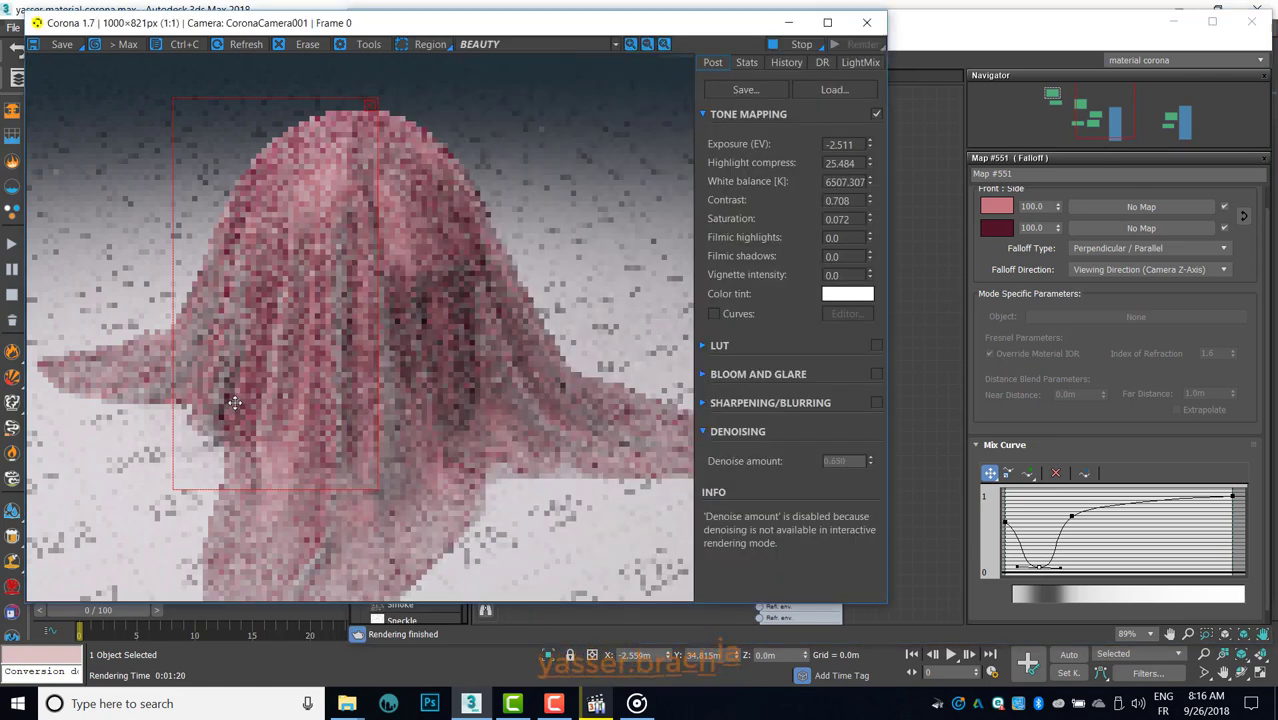
# Step: Inspect the curtain render at 1:1 zoom, then return to the Slate Material Editor
pyautogui.scroll(1, 234, 402)
pyautogui.scroll(-1, 234, 402)
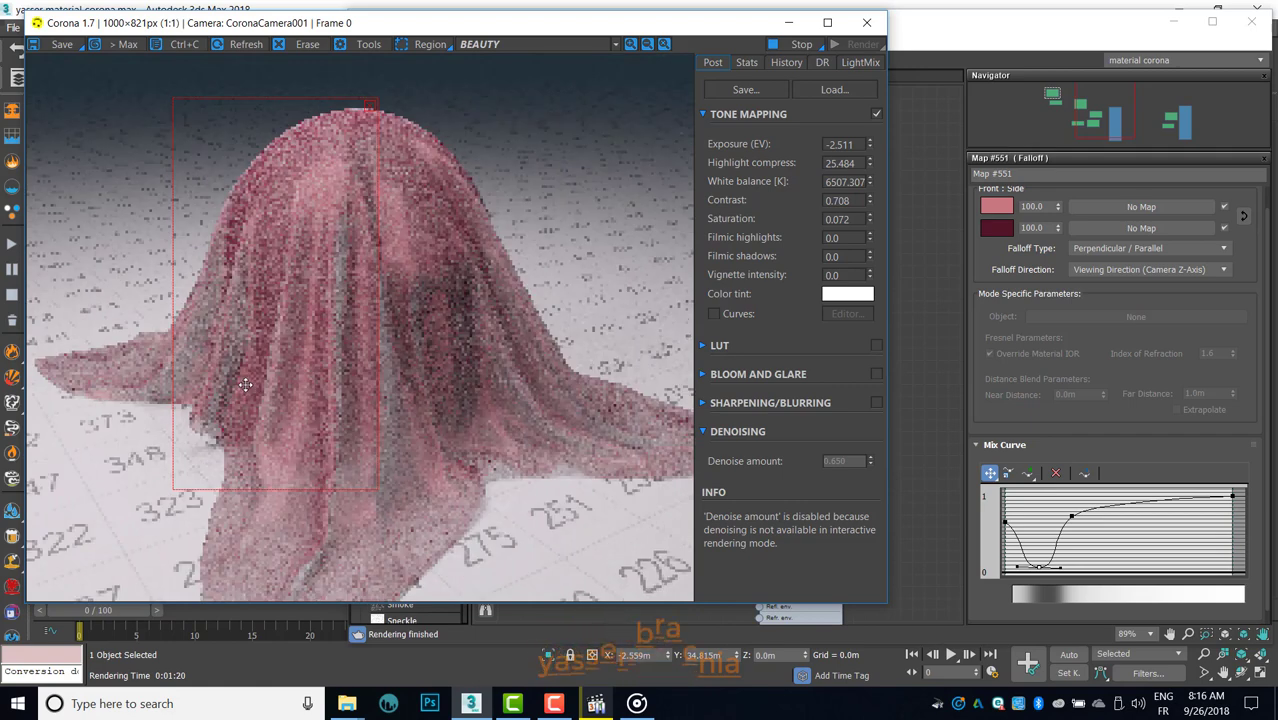
pyautogui.scroll(1, 317, 338)
pyautogui.scroll(-1, 317, 338)
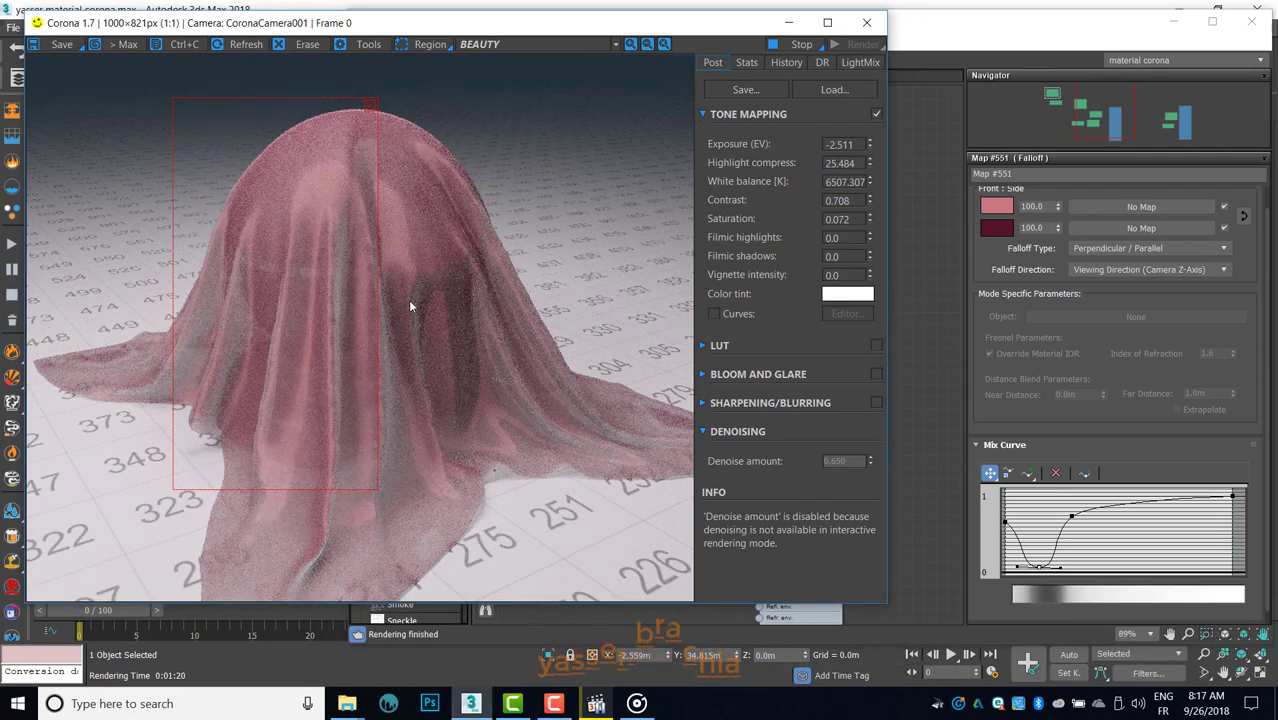
pyautogui.click(1040, 567)
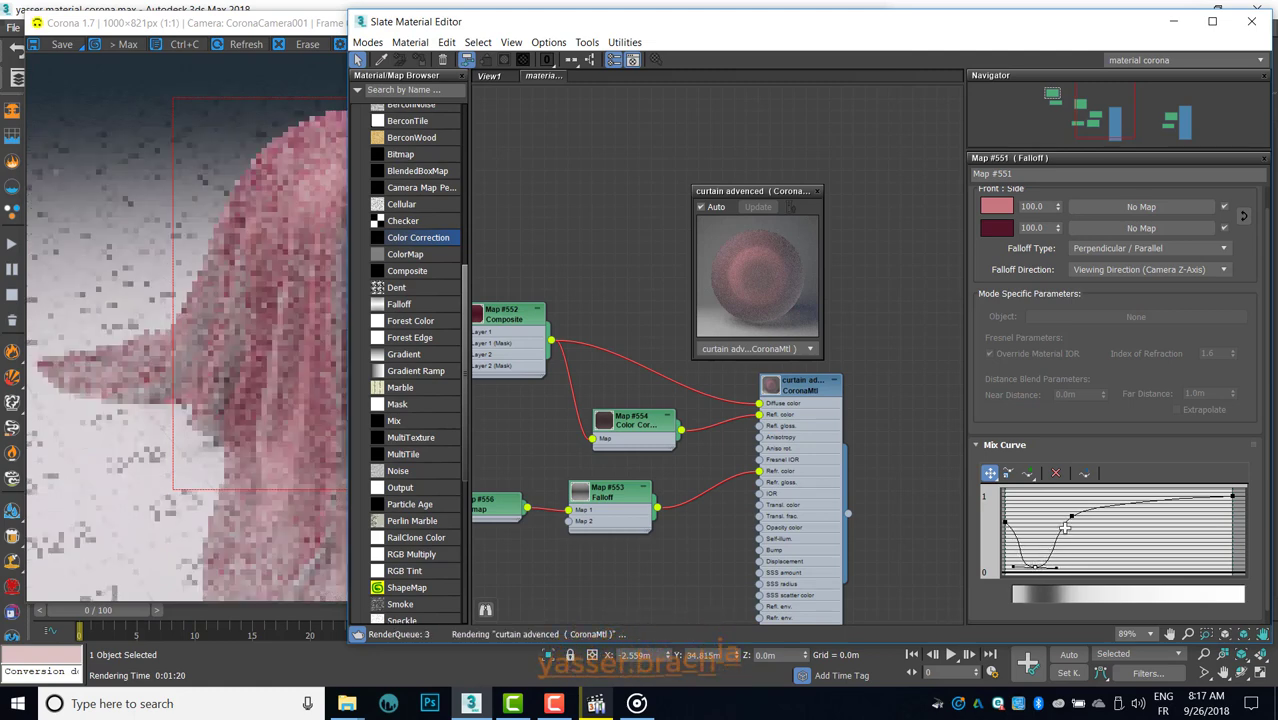
# Step: Drag Map #551's middle and left mix curve points so the left section dips lower
pyautogui.moveTo(1071, 516); pyautogui.dragTo(1057, 516)
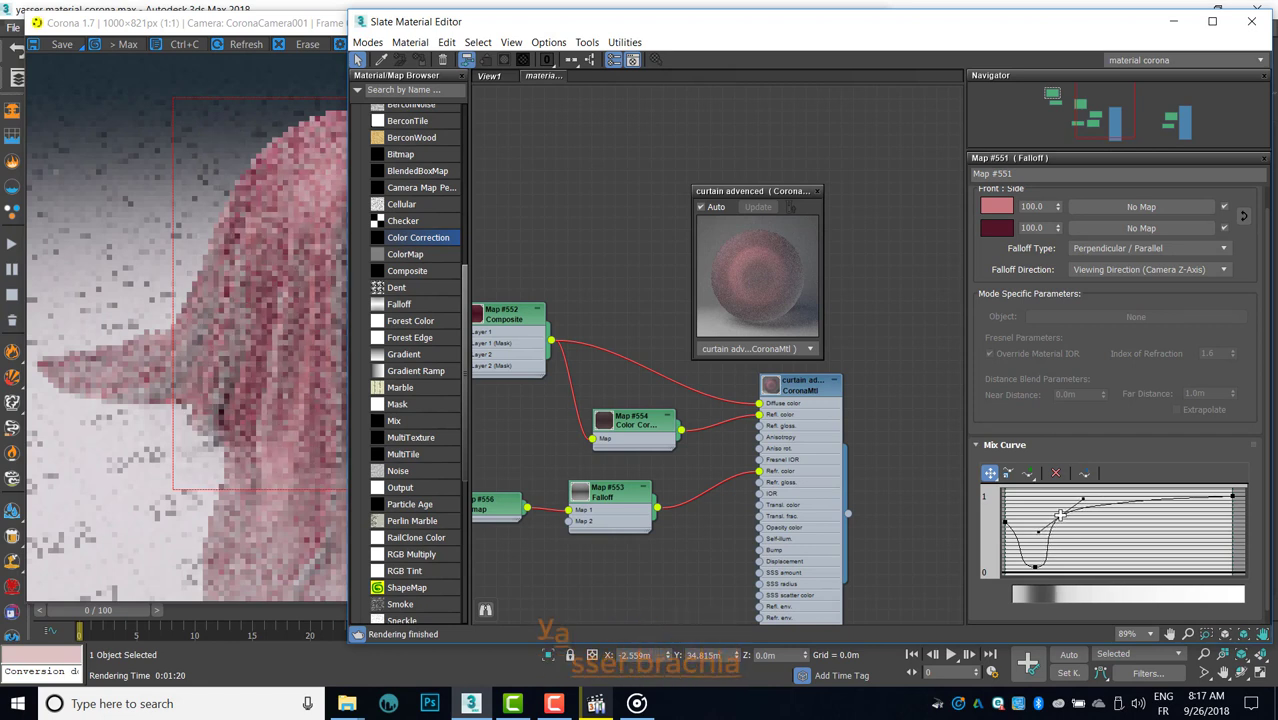
pyautogui.moveTo(1038, 531); pyautogui.dragTo(1022, 533)
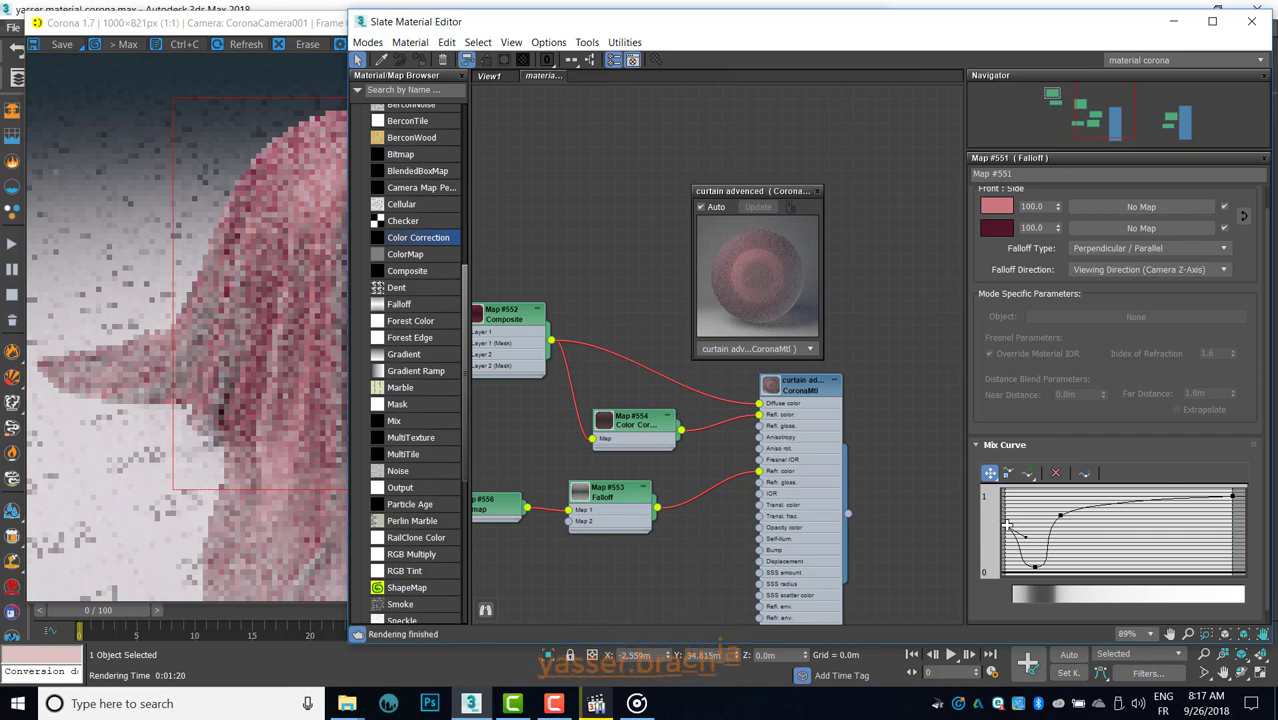
pyautogui.moveTo(1009, 529); pyautogui.dragTo(1025, 545)
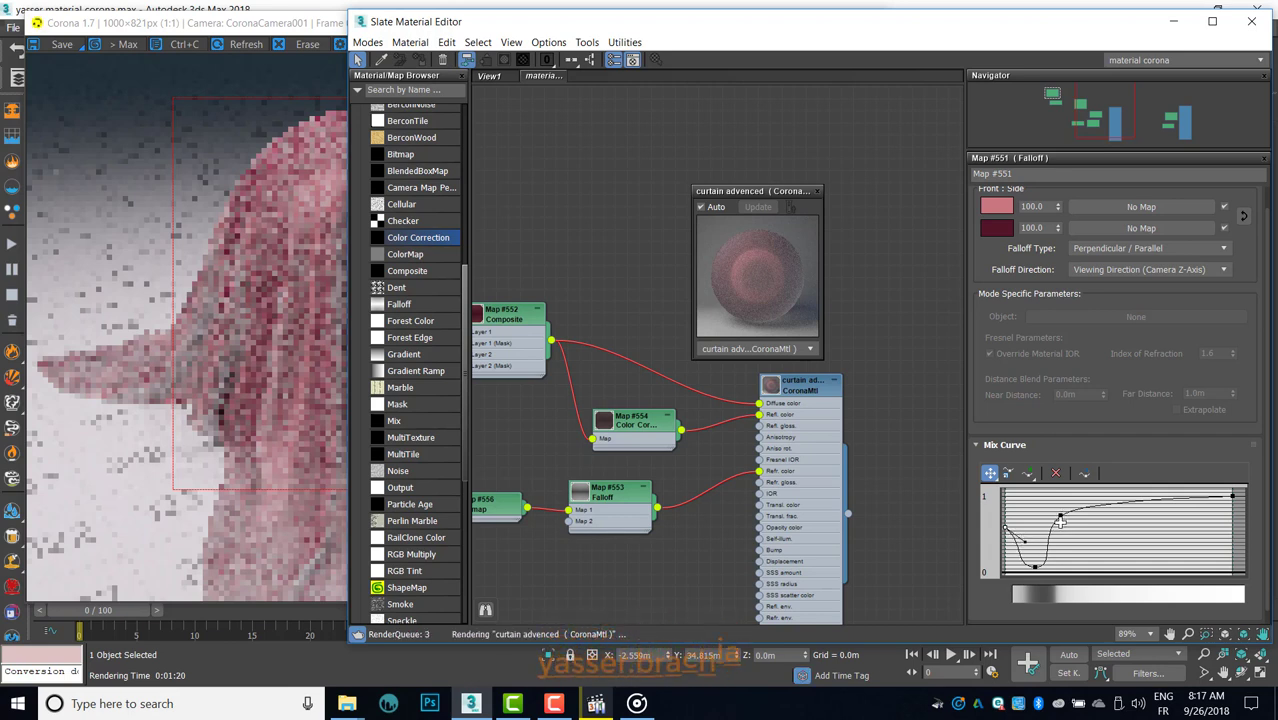
pyautogui.moveTo(1063, 531); pyautogui.dragTo(1060, 518)
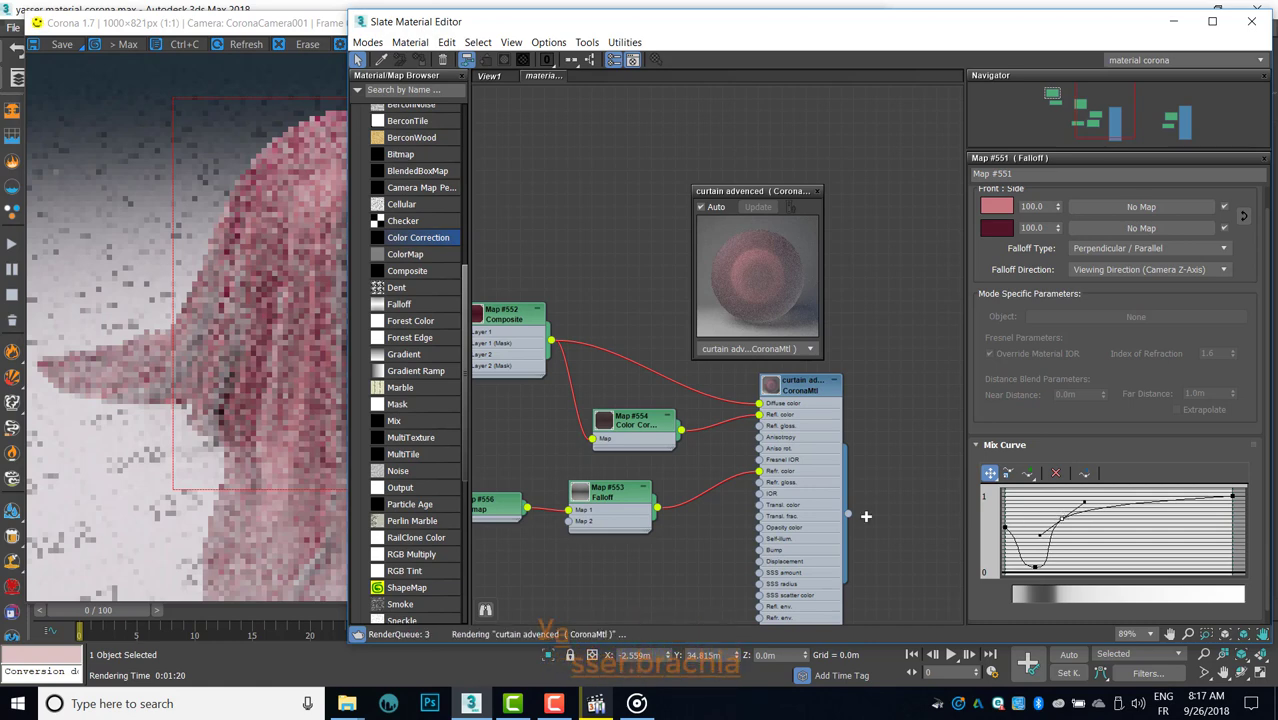
# Step: Check the refreshed curtain render in the Corona frame buffer
pyautogui.click(255, 350)
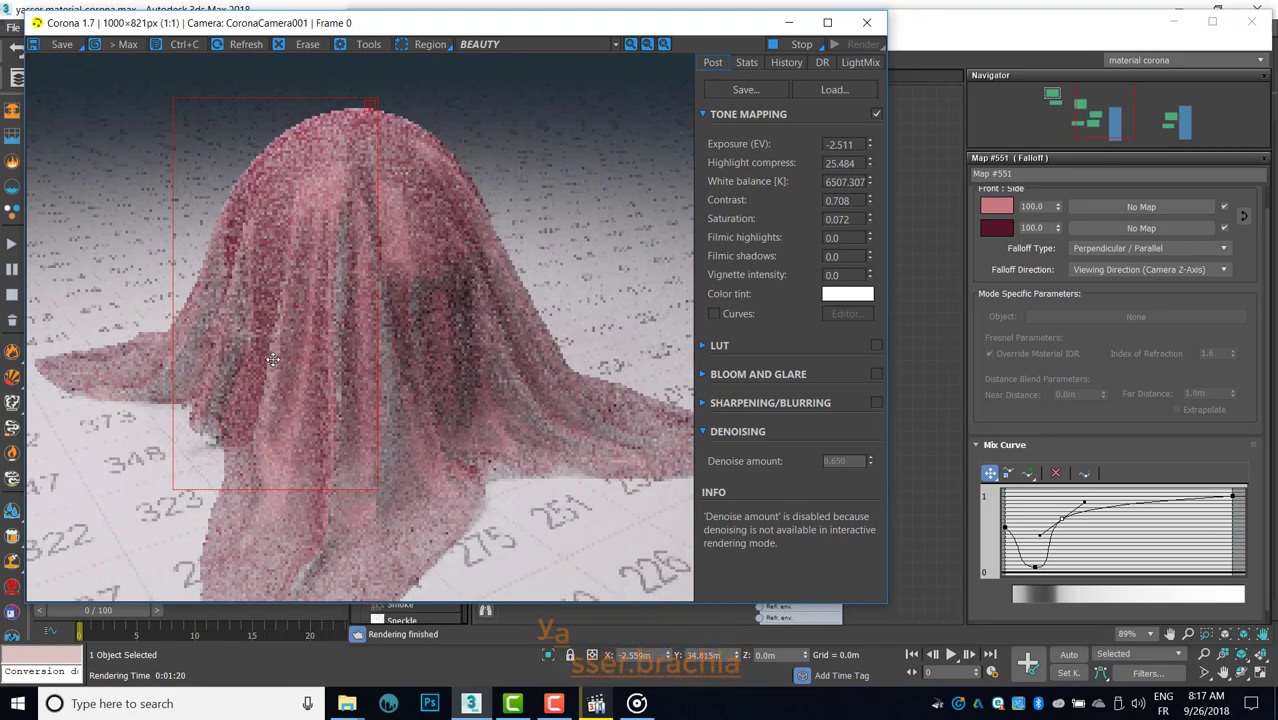
pyautogui.scroll(3, 272, 360)
pyautogui.scroll(-3, 315, 388)
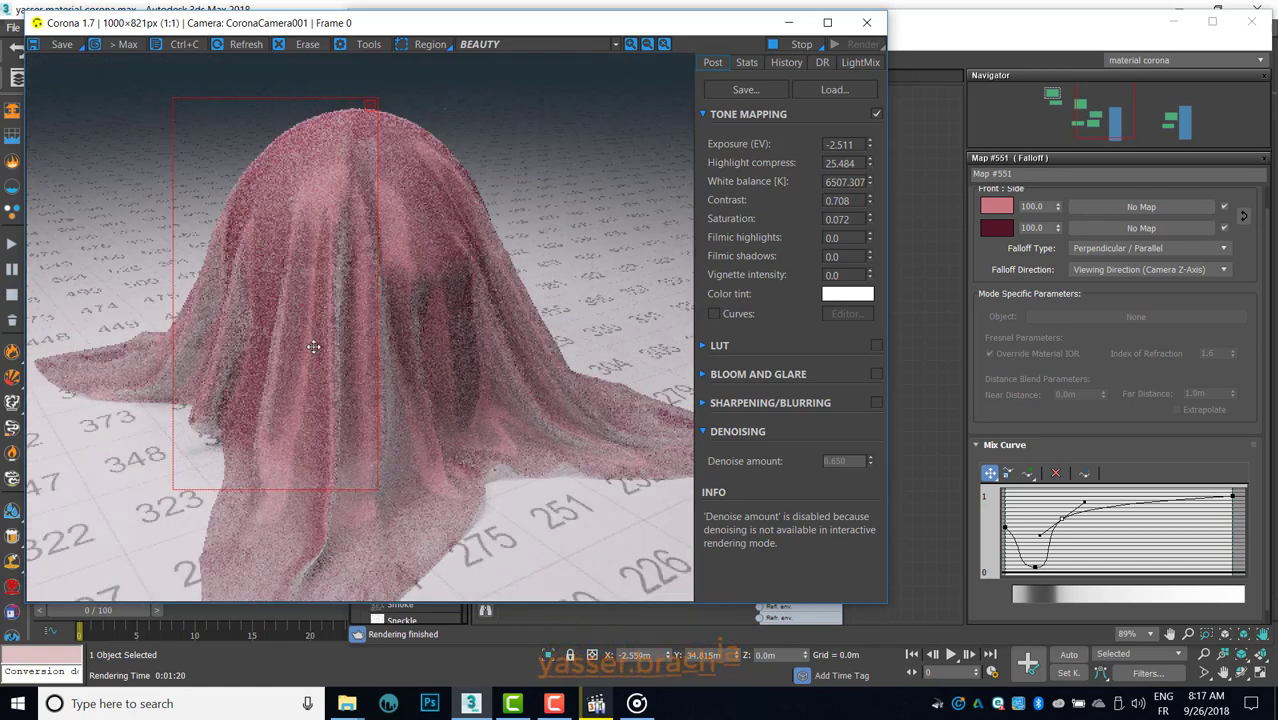
pyautogui.click(996, 206)
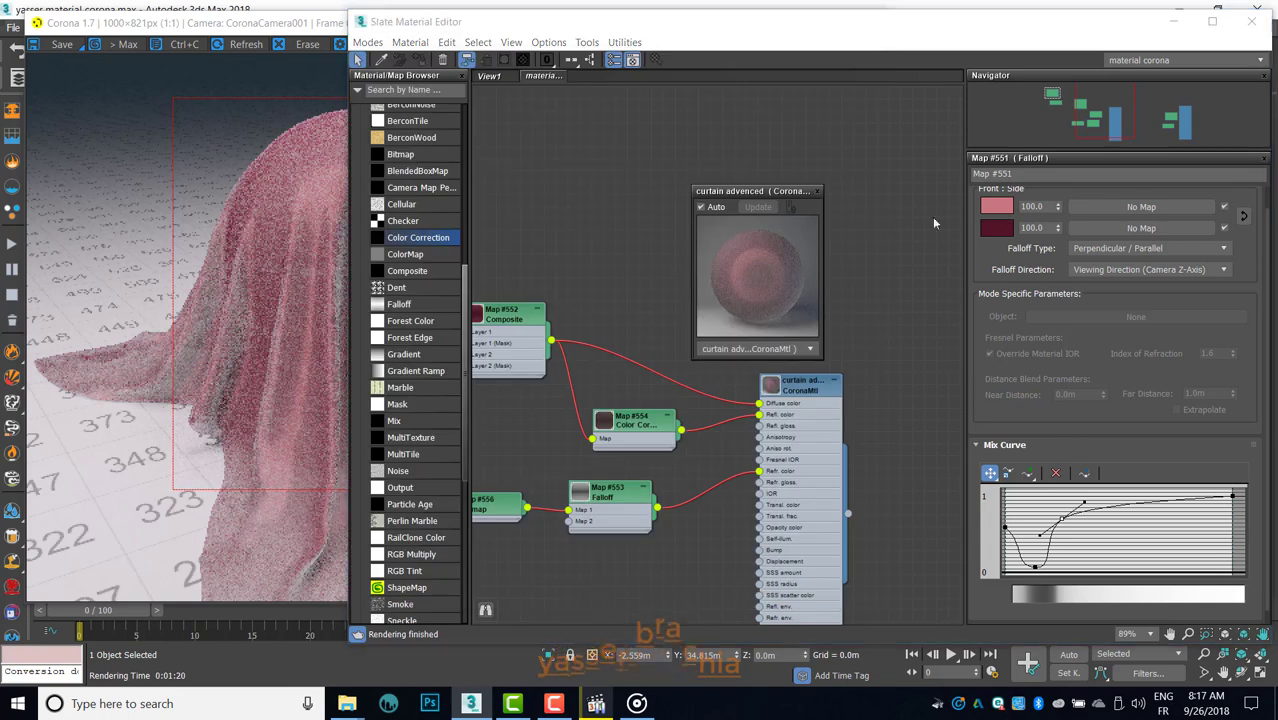
# Step: Set the falloff's front colour to saturated pink (150, 42, 49) and its side colour to dark red (38, 1, 4)
pyautogui.moveTo(568, 168); pyautogui.dragTo(576, 168)
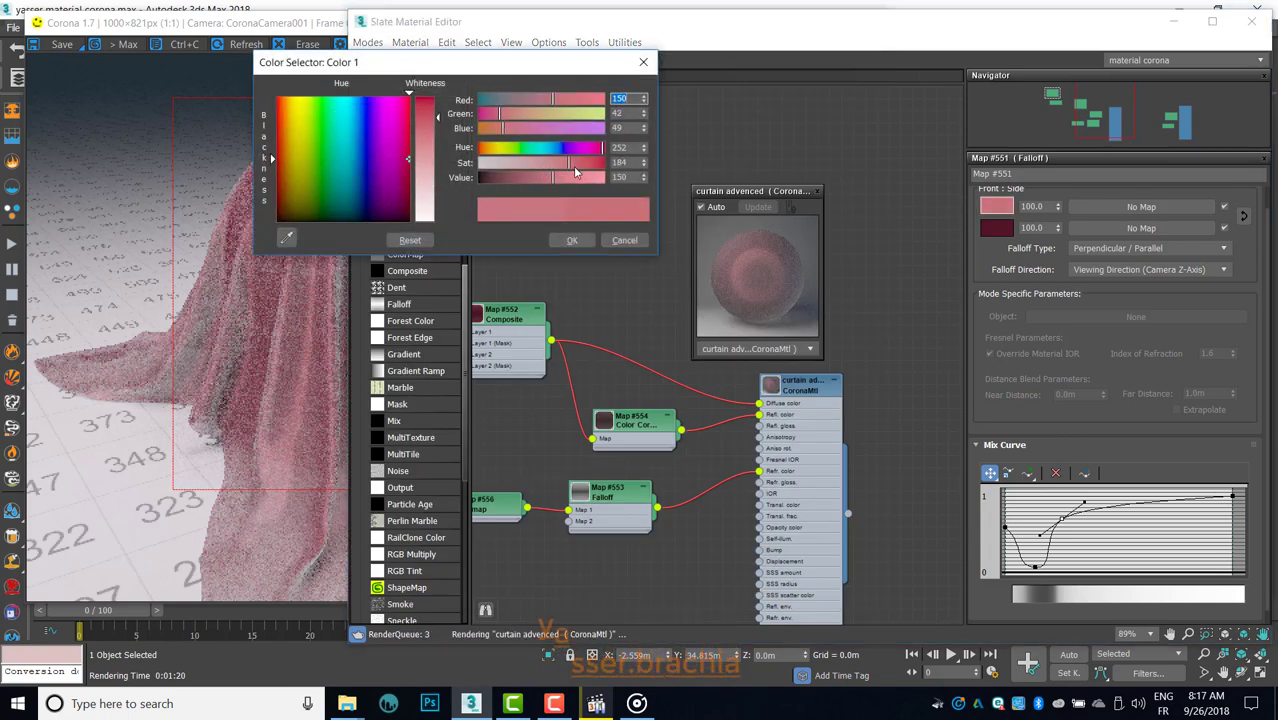
pyautogui.click(572, 240)
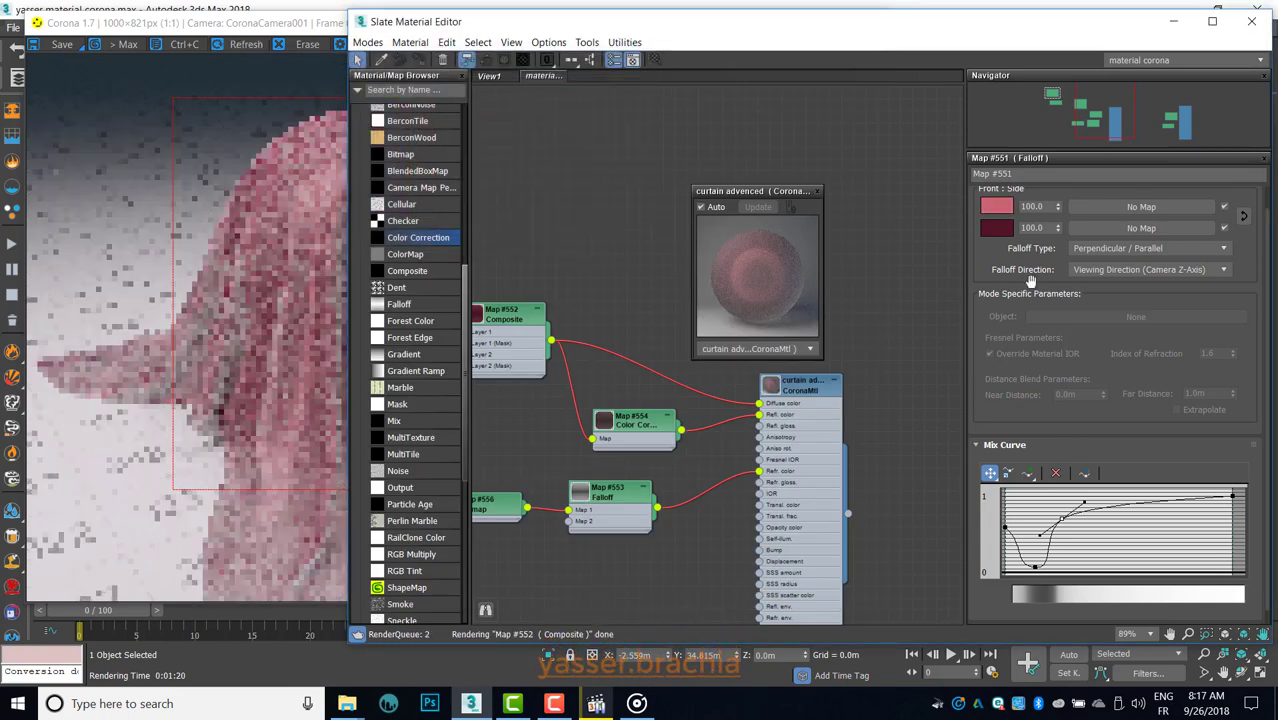
pyautogui.click(995, 228)
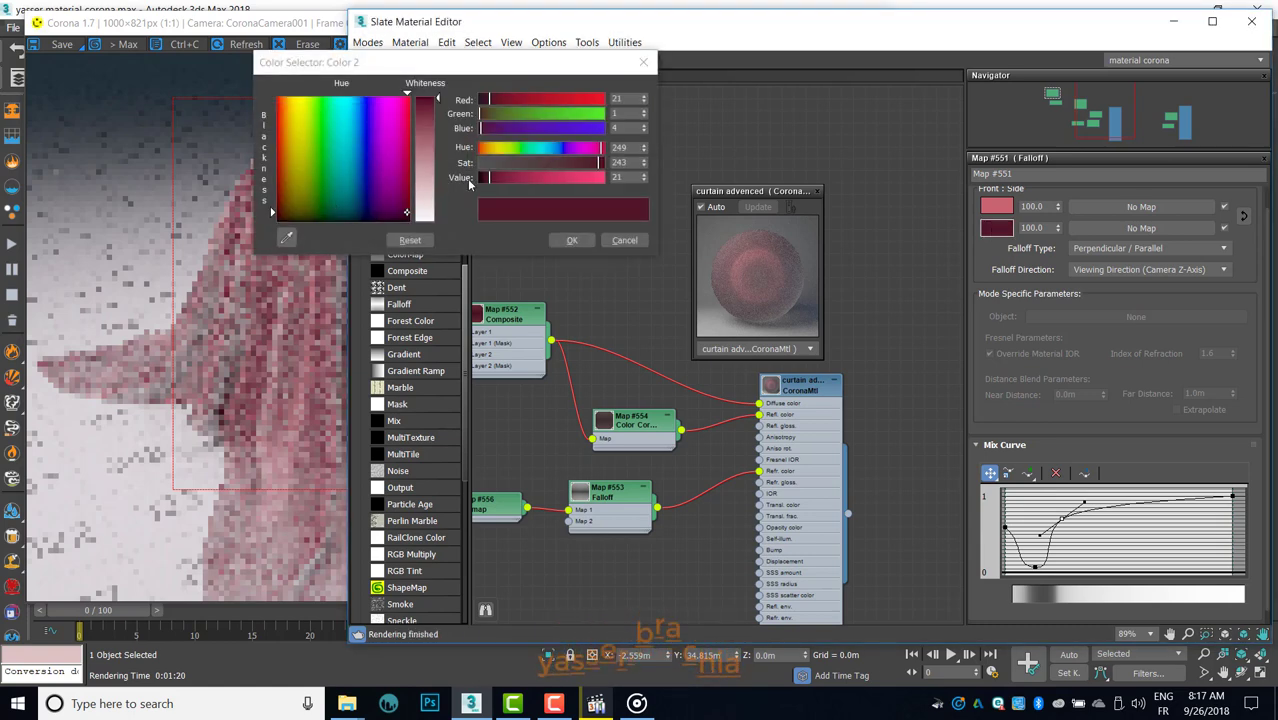
pyautogui.moveTo(489, 99); pyautogui.dragTo(500, 100)
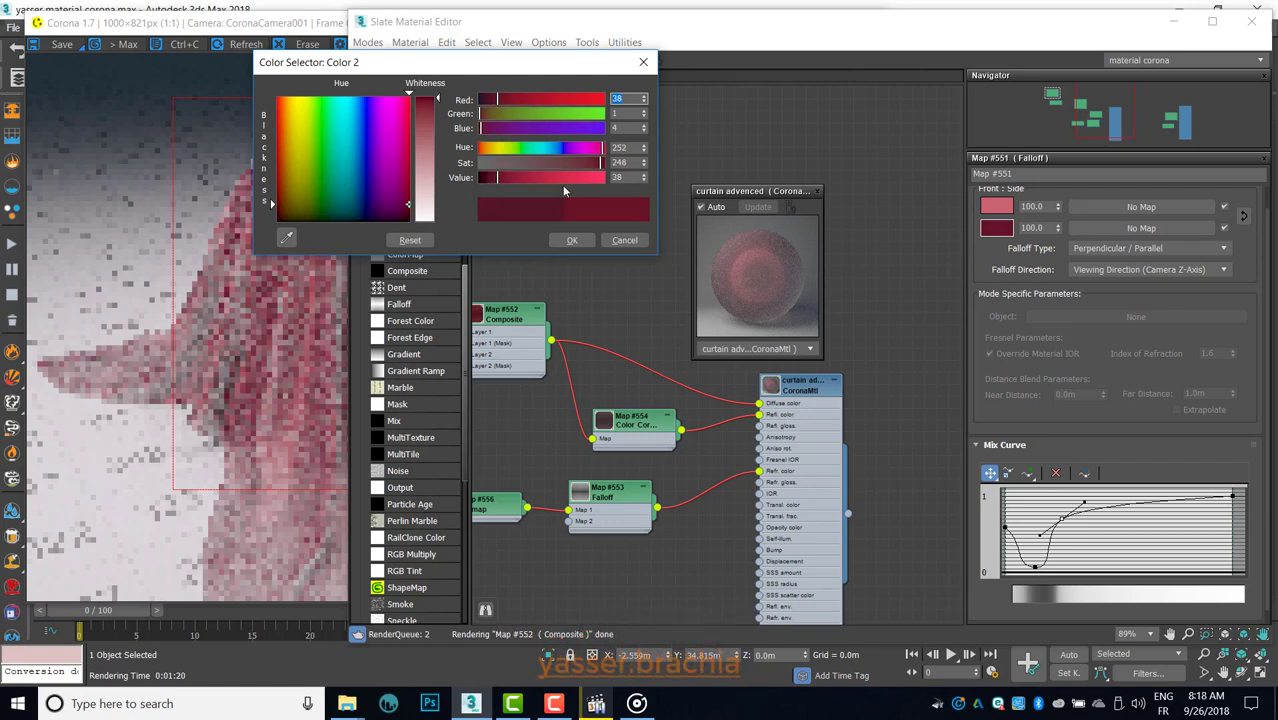
pyautogui.click(571, 241)
pyautogui.scroll(-1, 622, 270)
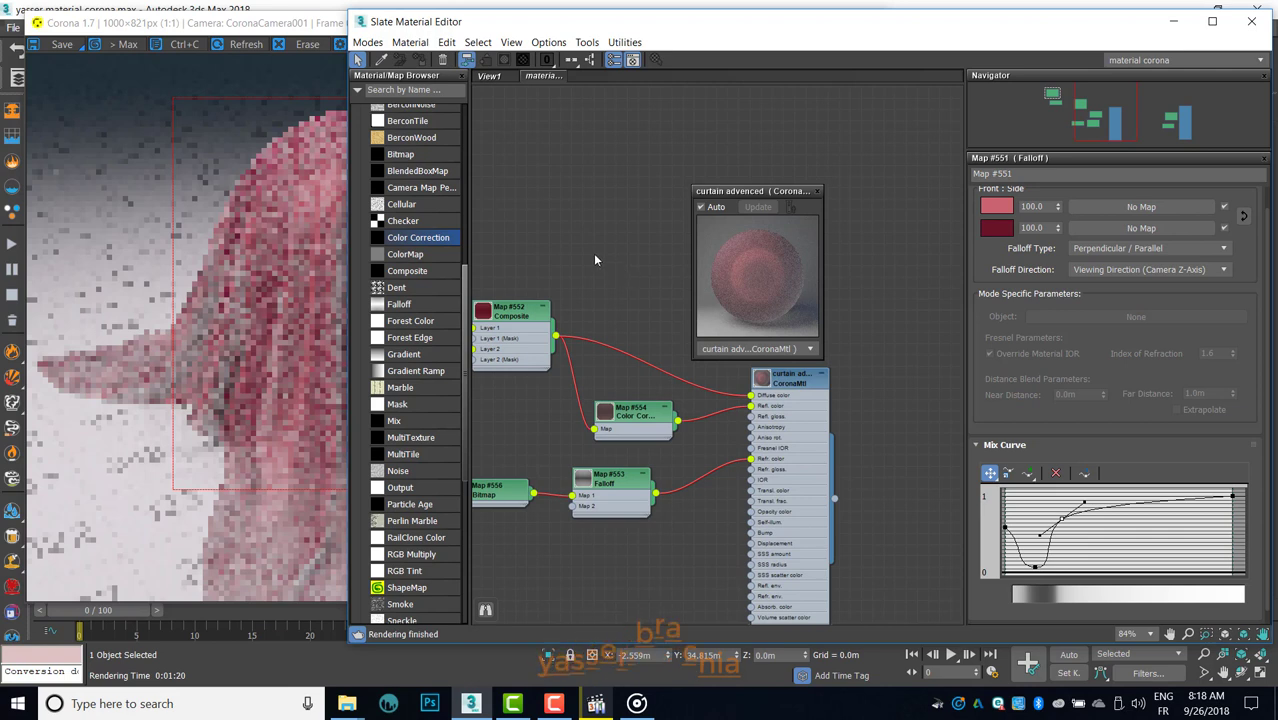
# Step: Close the material preview, frame the whole node chain, and reopen Map #551's Falloff parameters
pyautogui.moveTo(749, 191); pyautogui.dragTo(793, 145)
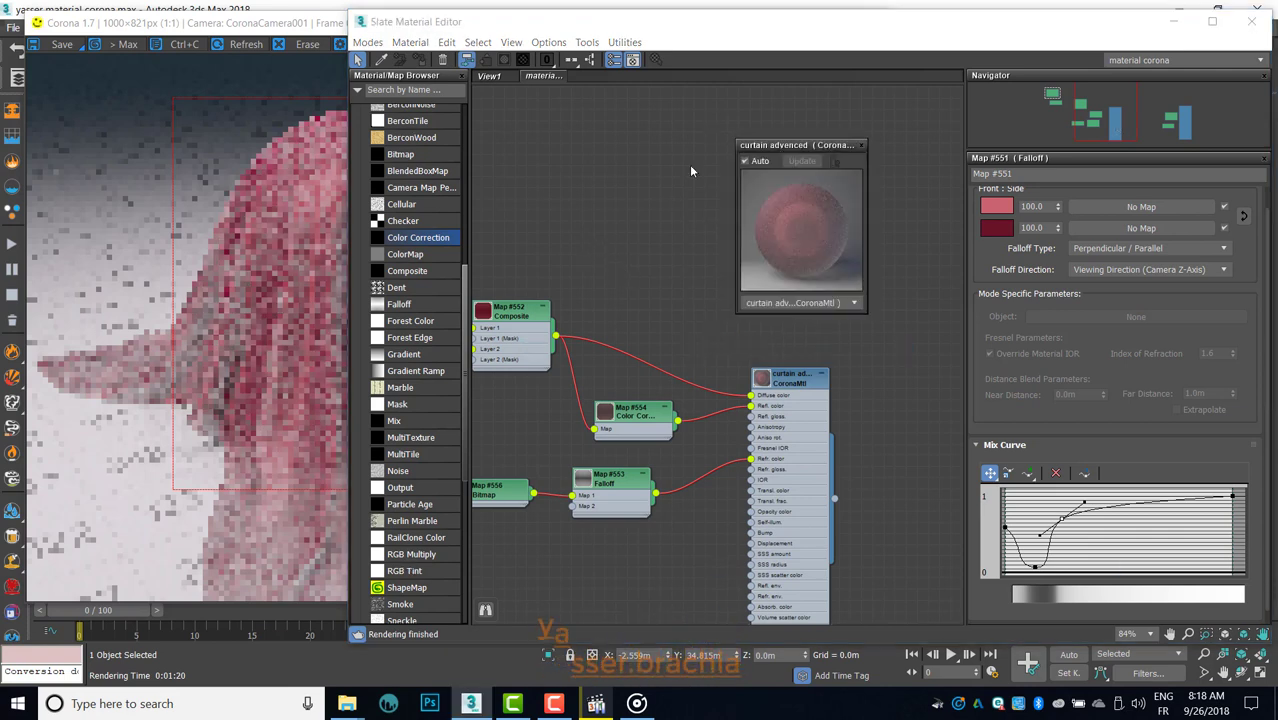
pyautogui.click(859, 144)
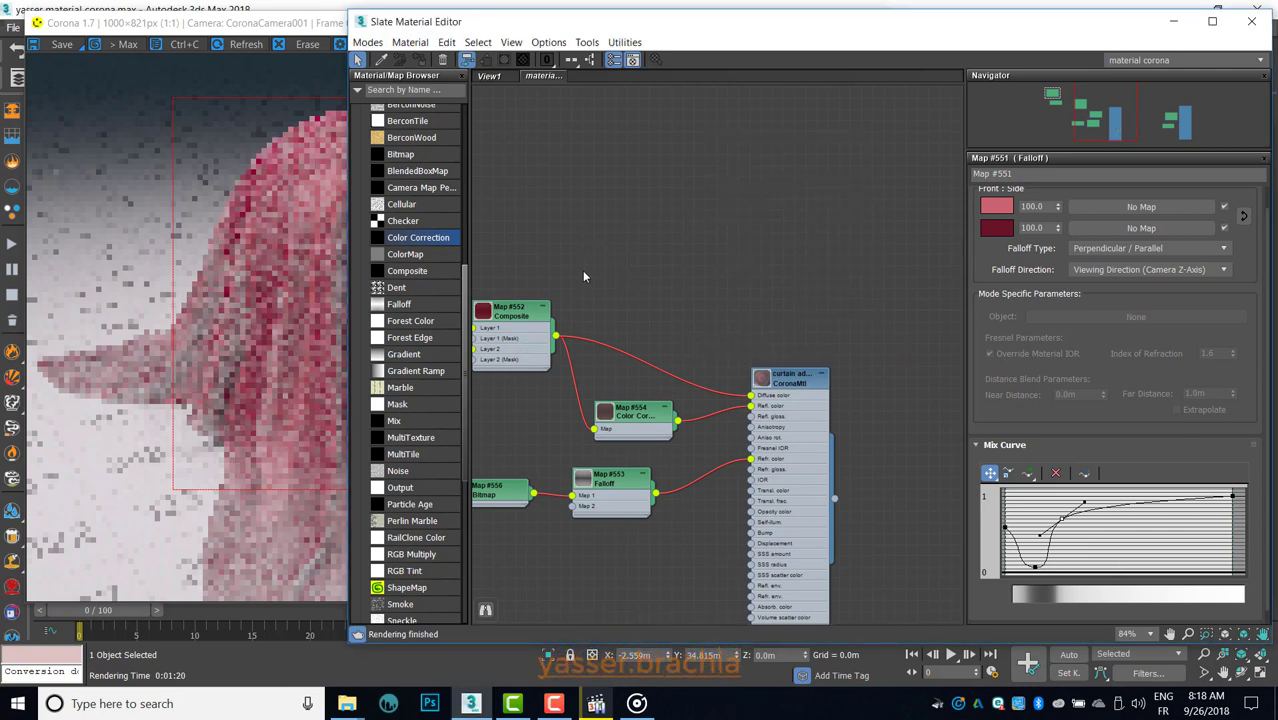
pyautogui.moveTo(582, 270); pyautogui.dragTo(686, 268, button='middle')
pyautogui.scroll(-2, 582, 267)
pyautogui.moveTo(582, 267); pyautogui.dragTo(700, 272, button='middle')
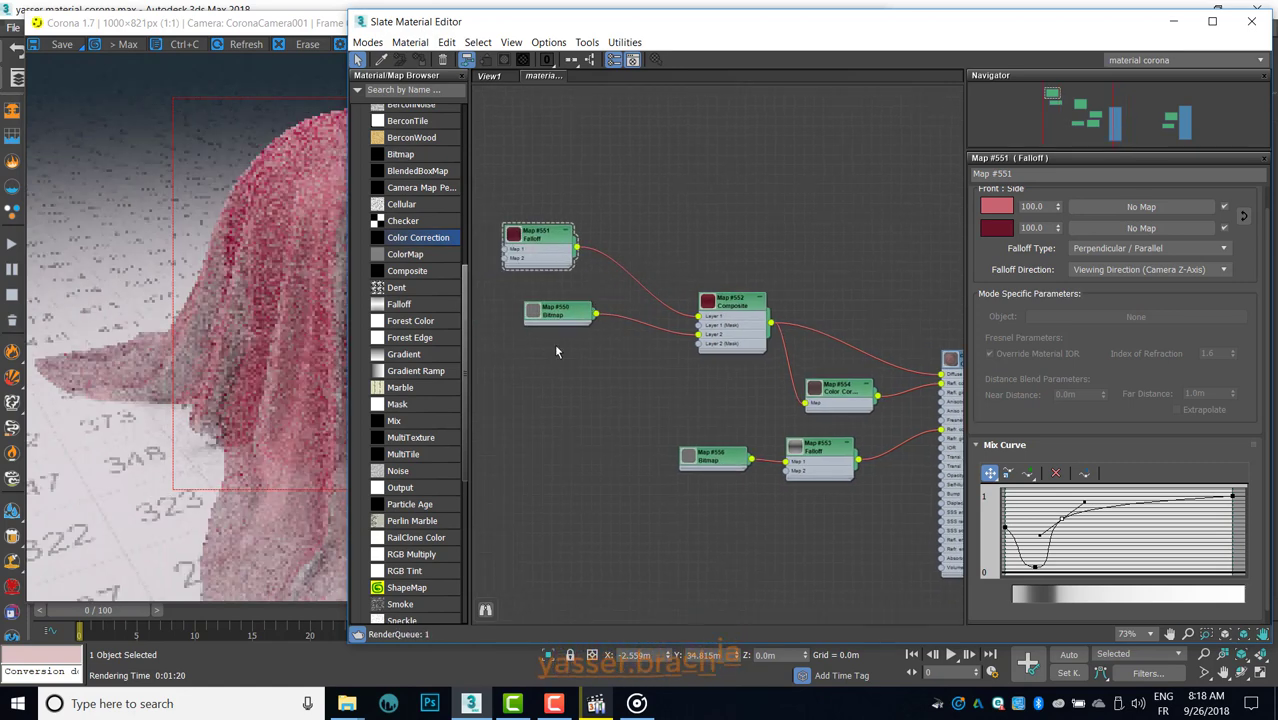
pyautogui.moveTo(604, 32); pyautogui.dragTo(626, 35)
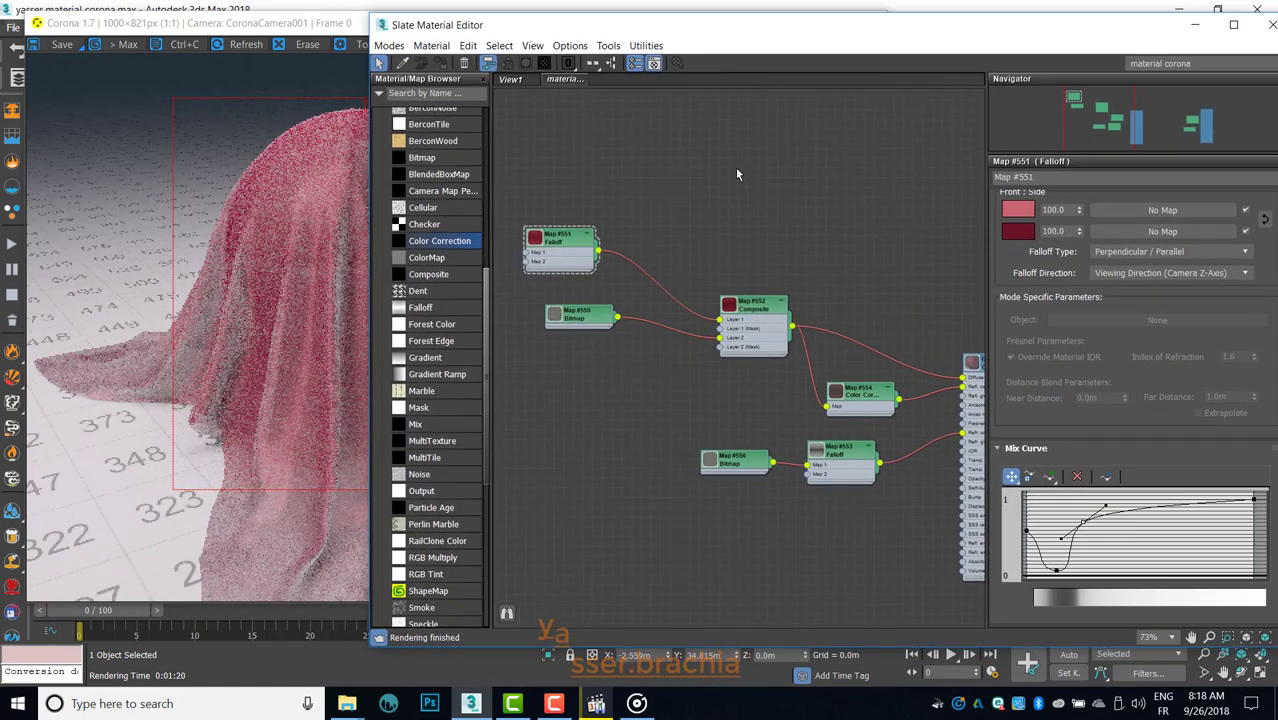
pyautogui.click(570, 697)
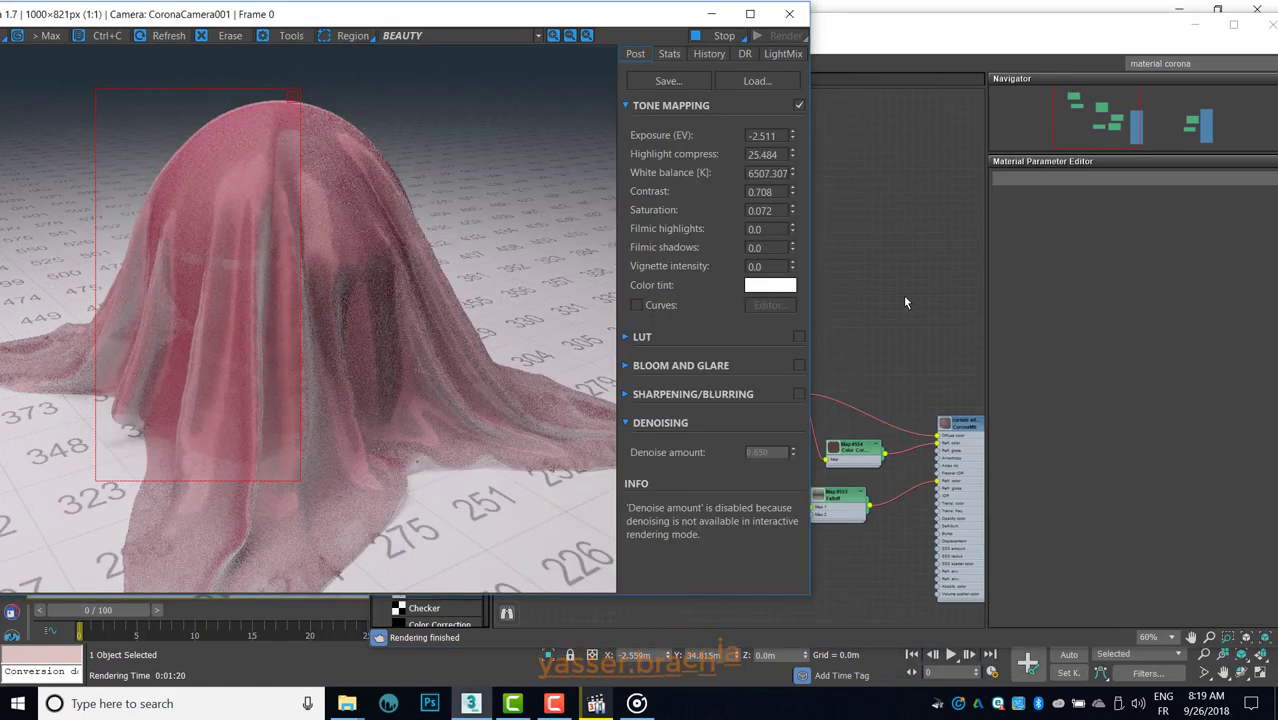
pyautogui.doubleClick(606, 320)
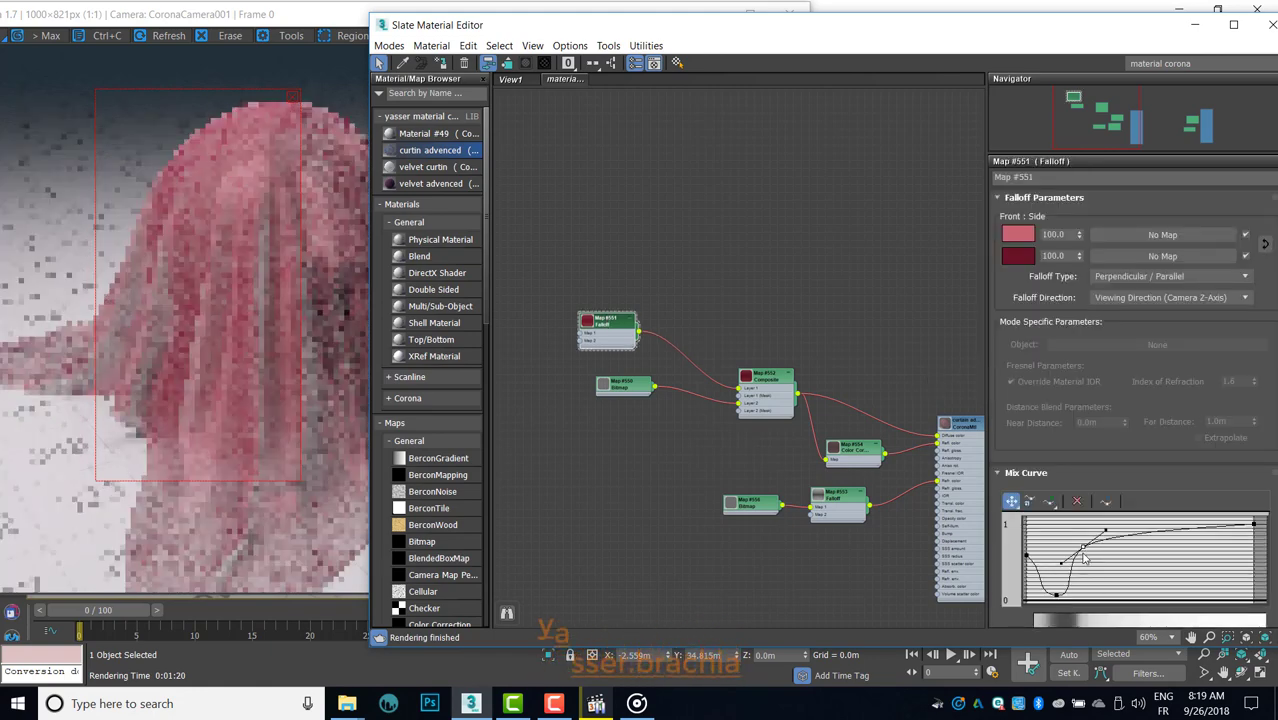
# Step: Rework Map #551's mix curve into a deep left dip rising smoothly to full, with its middle point raised
pyautogui.moveTo(1083, 547); pyautogui.dragTo(1089, 545)
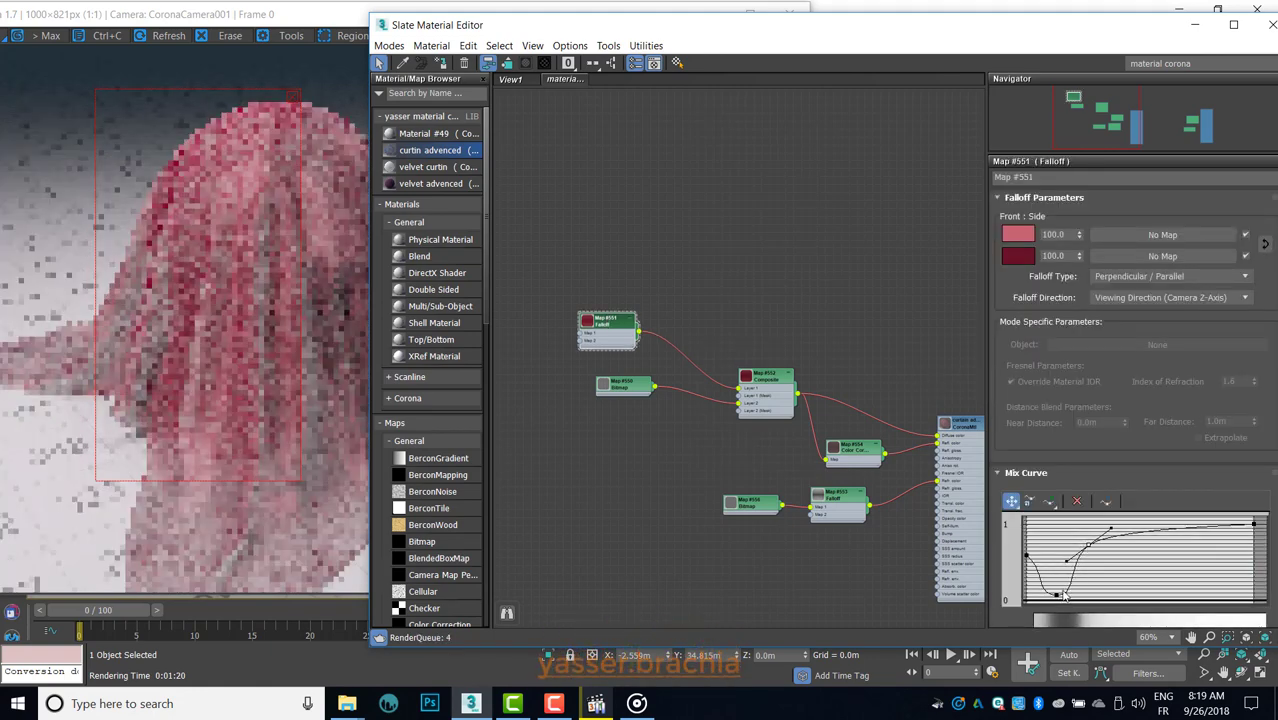
pyautogui.moveTo(1058, 593); pyautogui.dragTo(1078, 594)
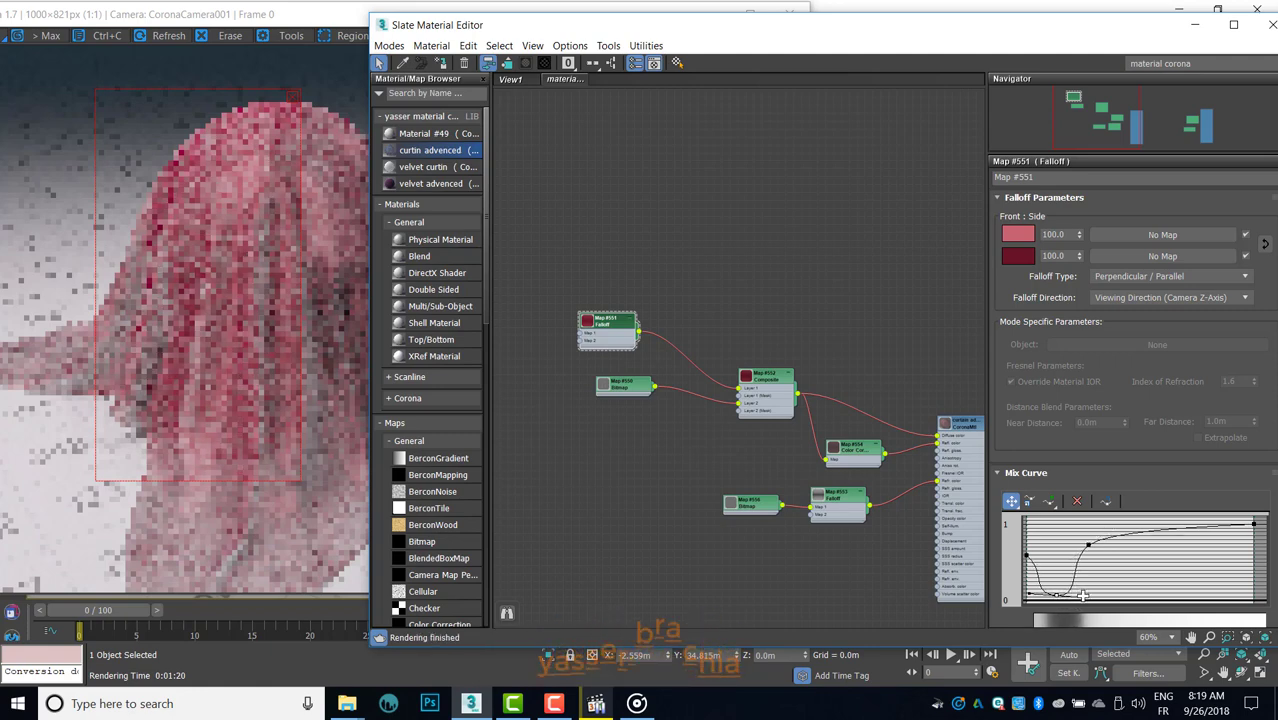
pyautogui.moveTo(1083, 594); pyautogui.dragTo(1088, 596)
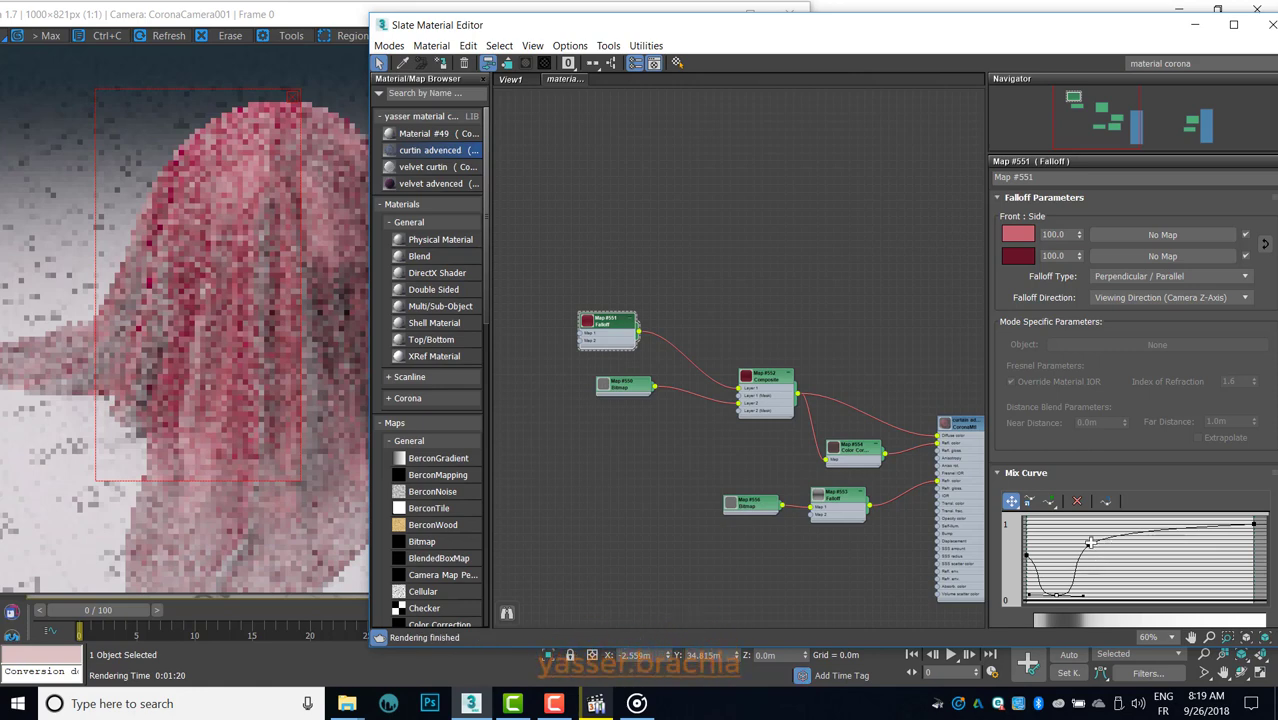
pyautogui.click(1089, 543)
pyautogui.moveTo(1089, 543); pyautogui.dragTo(1089, 546)
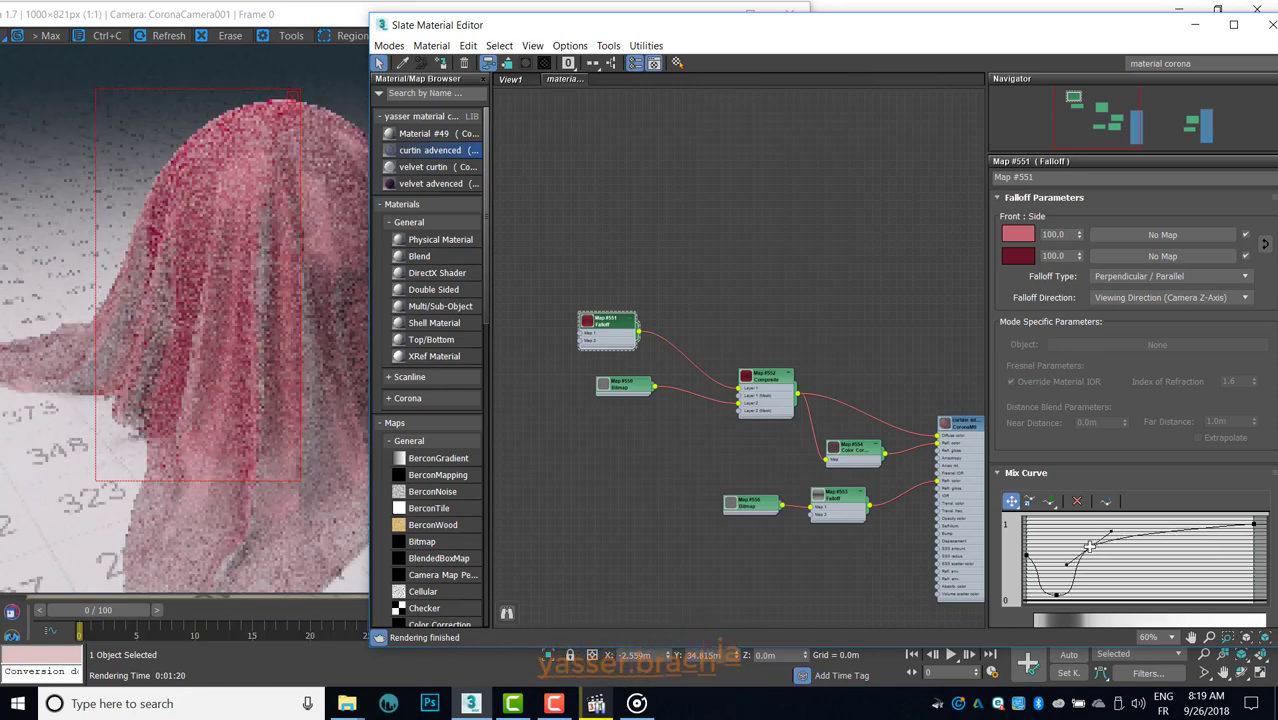
pyautogui.click(1026, 555)
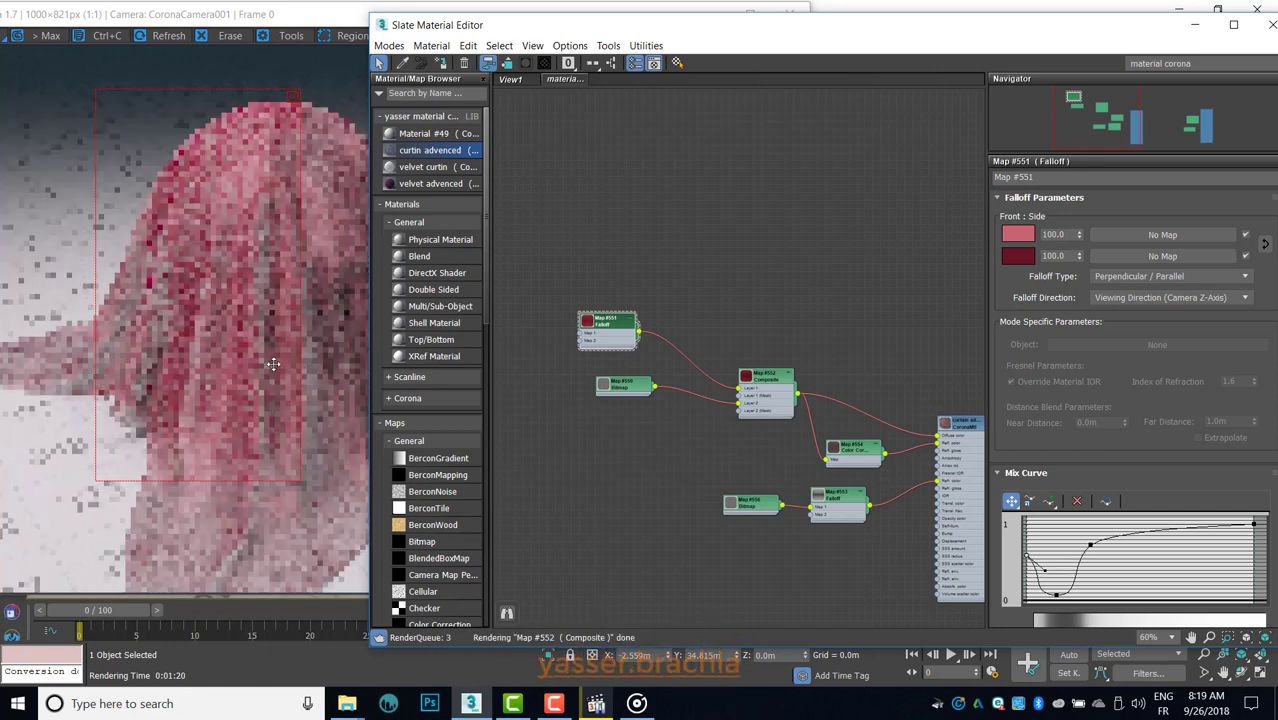
pyautogui.click(1087, 544)
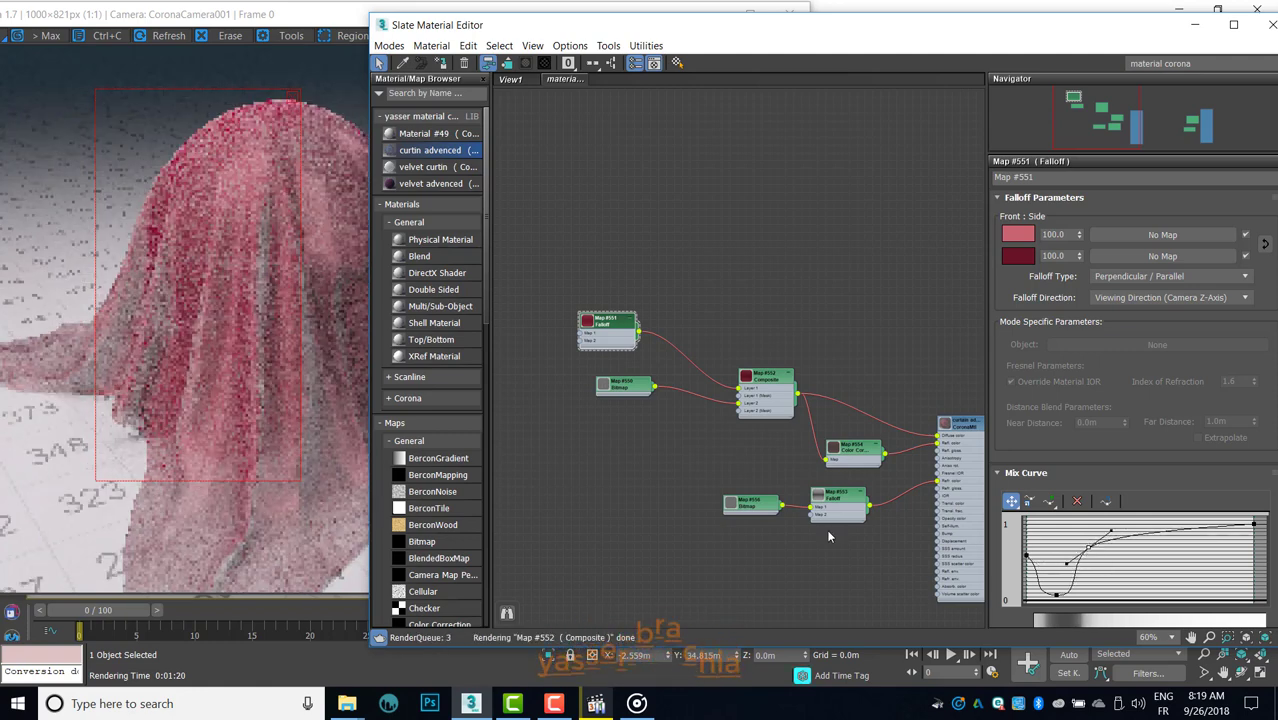
pyautogui.scroll(1, 642, 427)
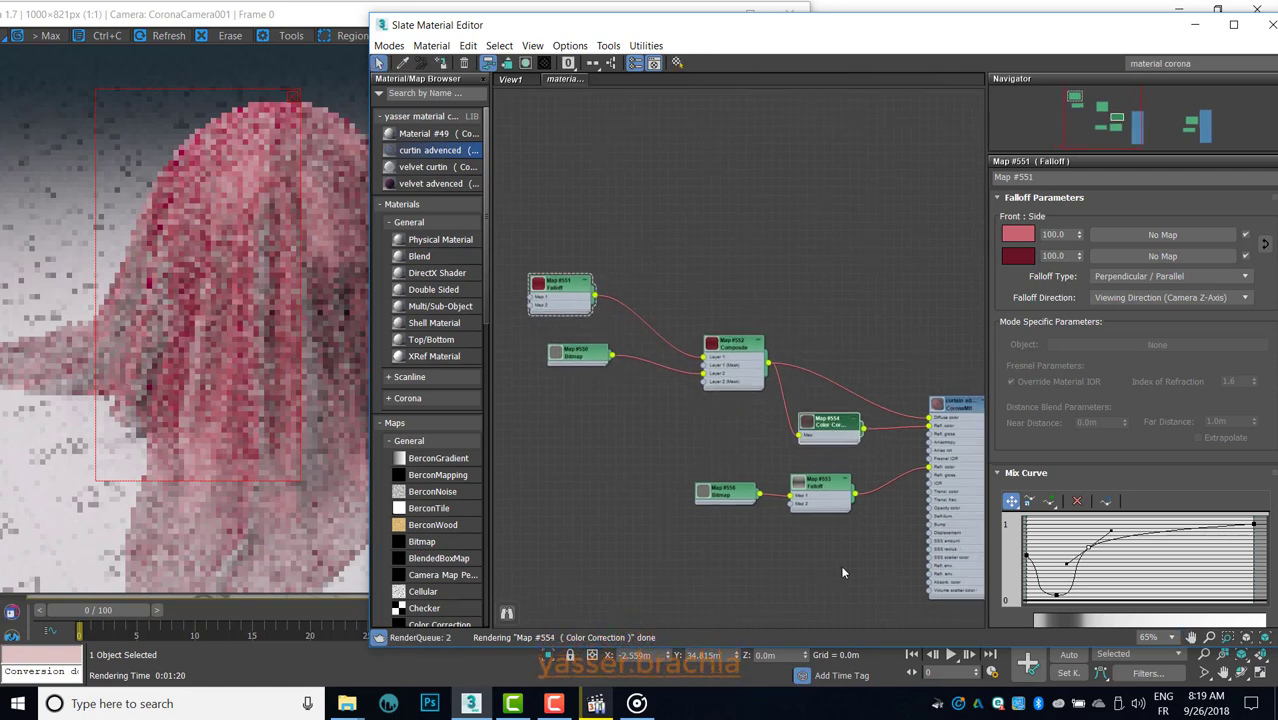
pyautogui.moveTo(967, 413); pyautogui.dragTo(925, 395, button='middle')
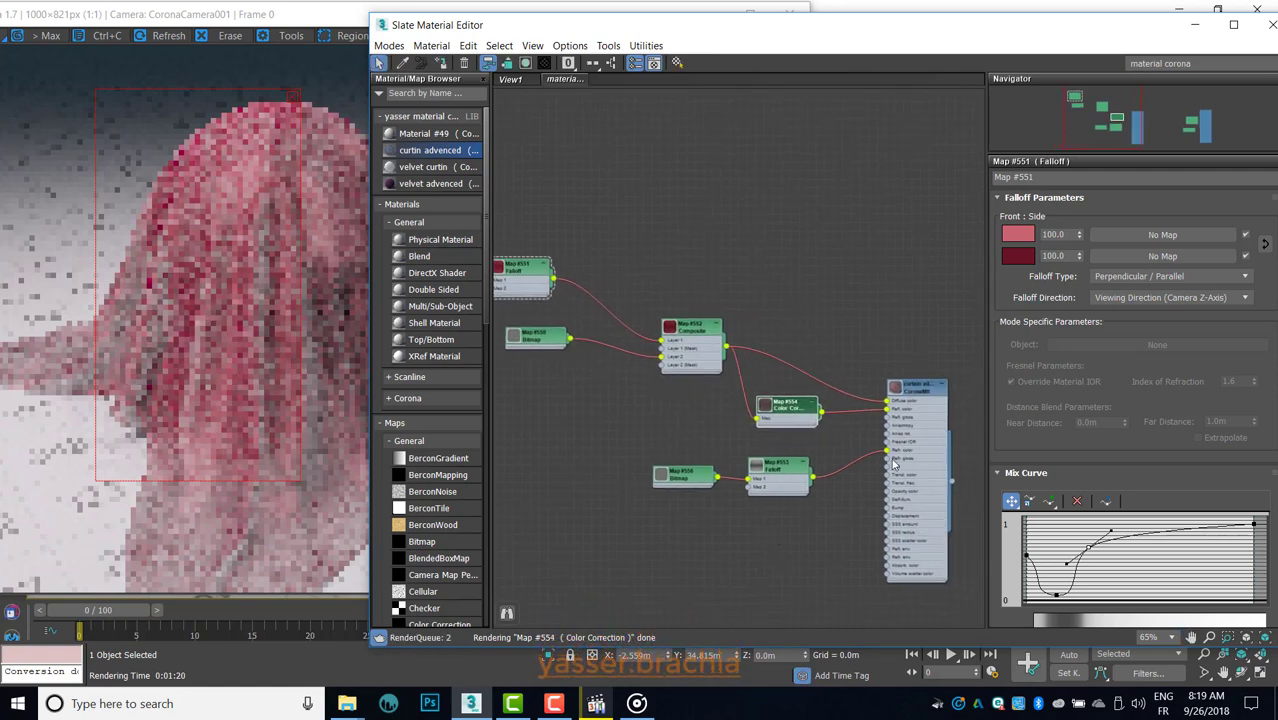
# Step: Change the curtain CoronaMtl's reflection Fresnel IOR from 1.53 to 2.0
pyautogui.doubleClick(923, 392)
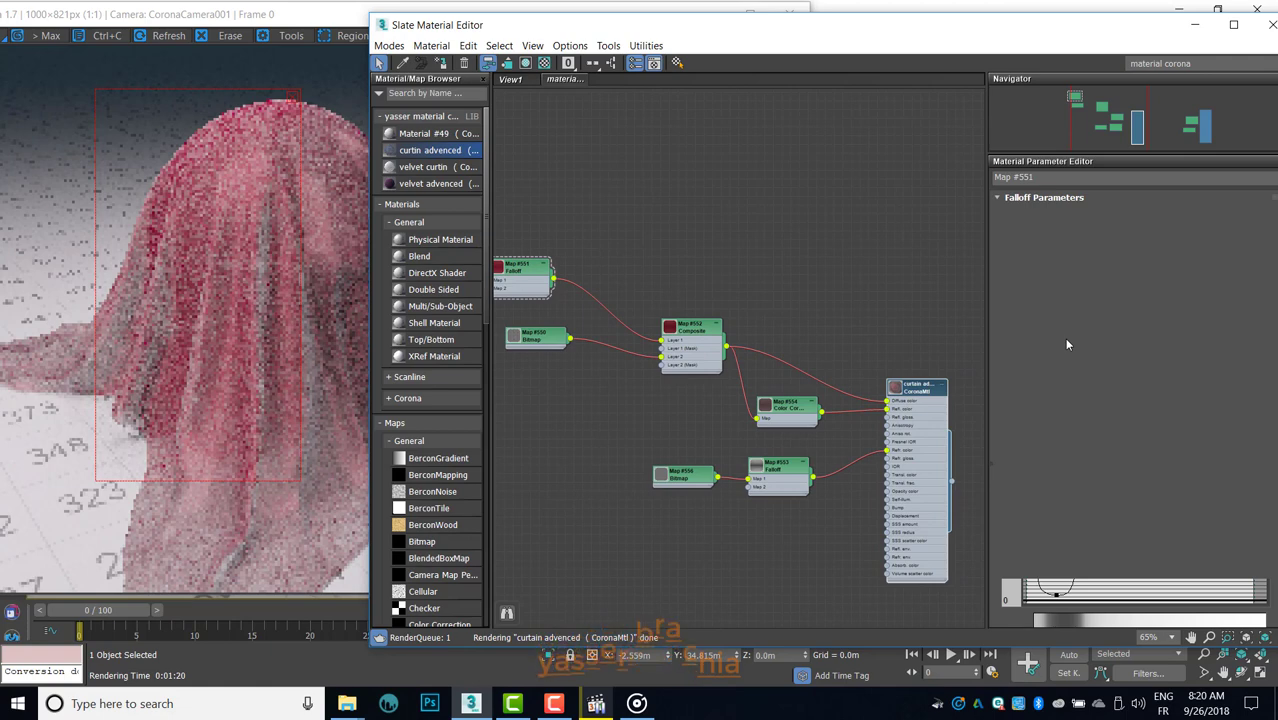
pyautogui.press('Return')
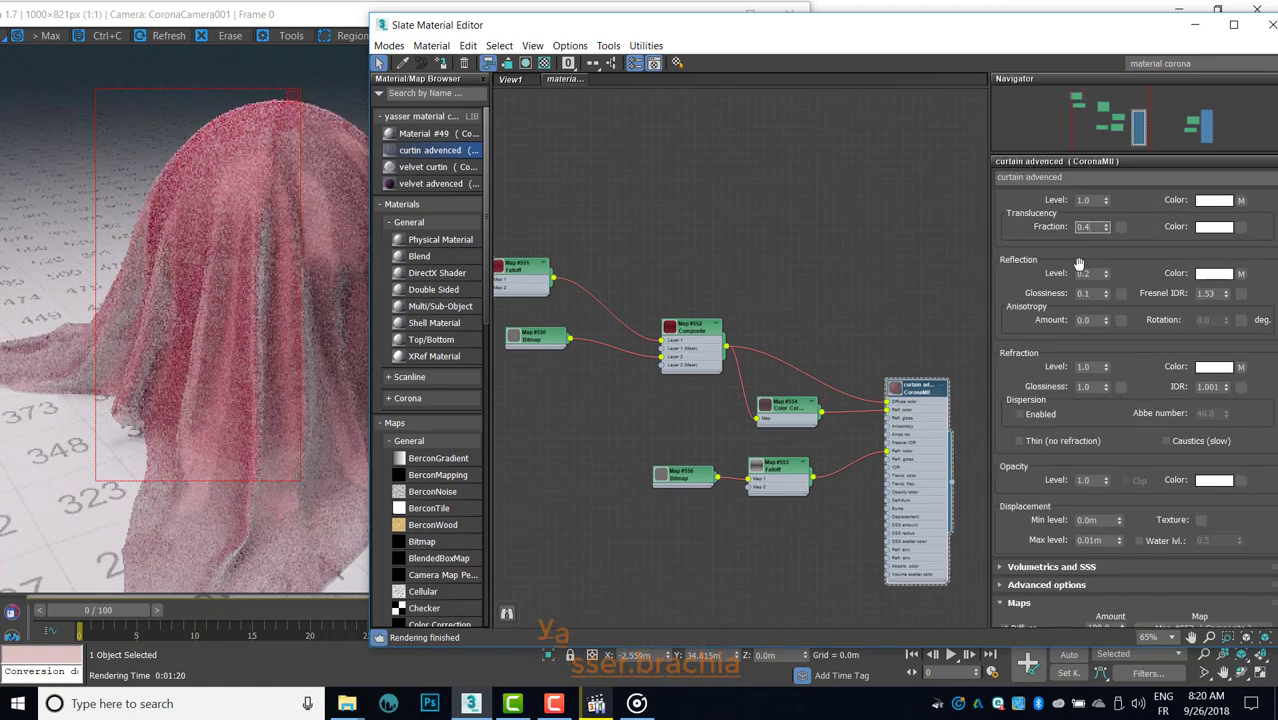
pyautogui.write('2')
pyautogui.press('Return')
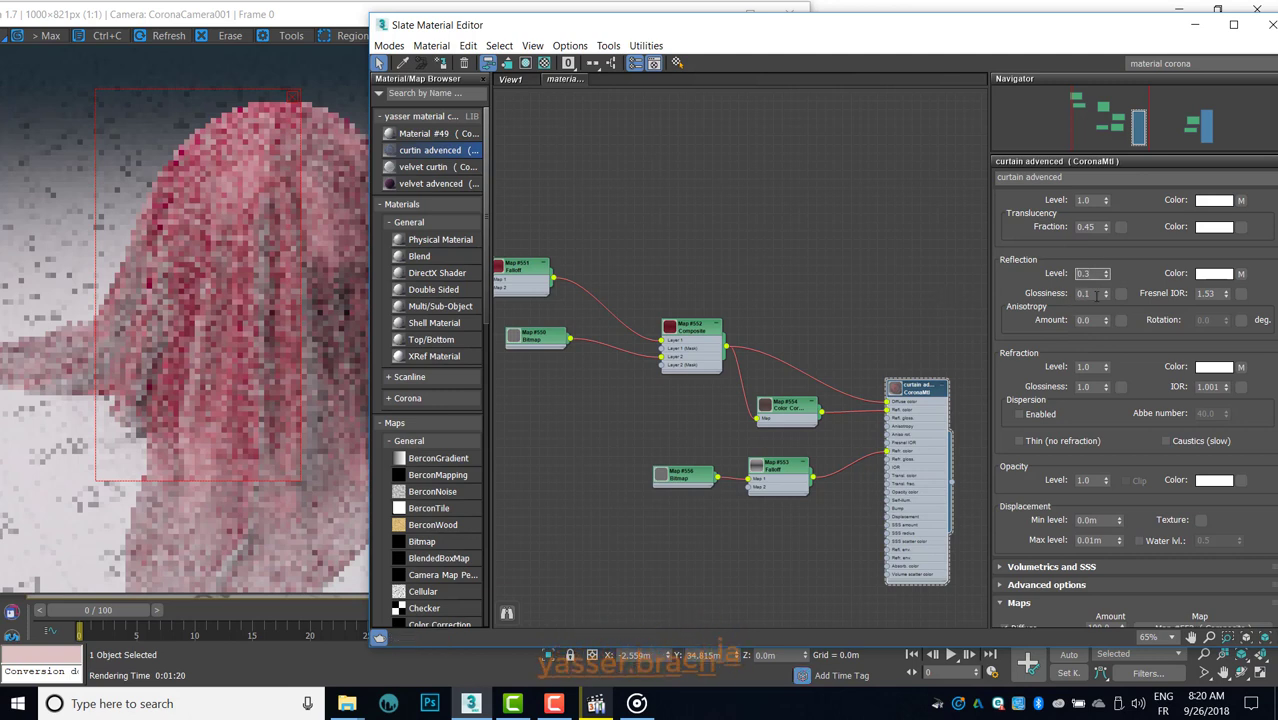
pyautogui.write('5')
pyautogui.press('Return')
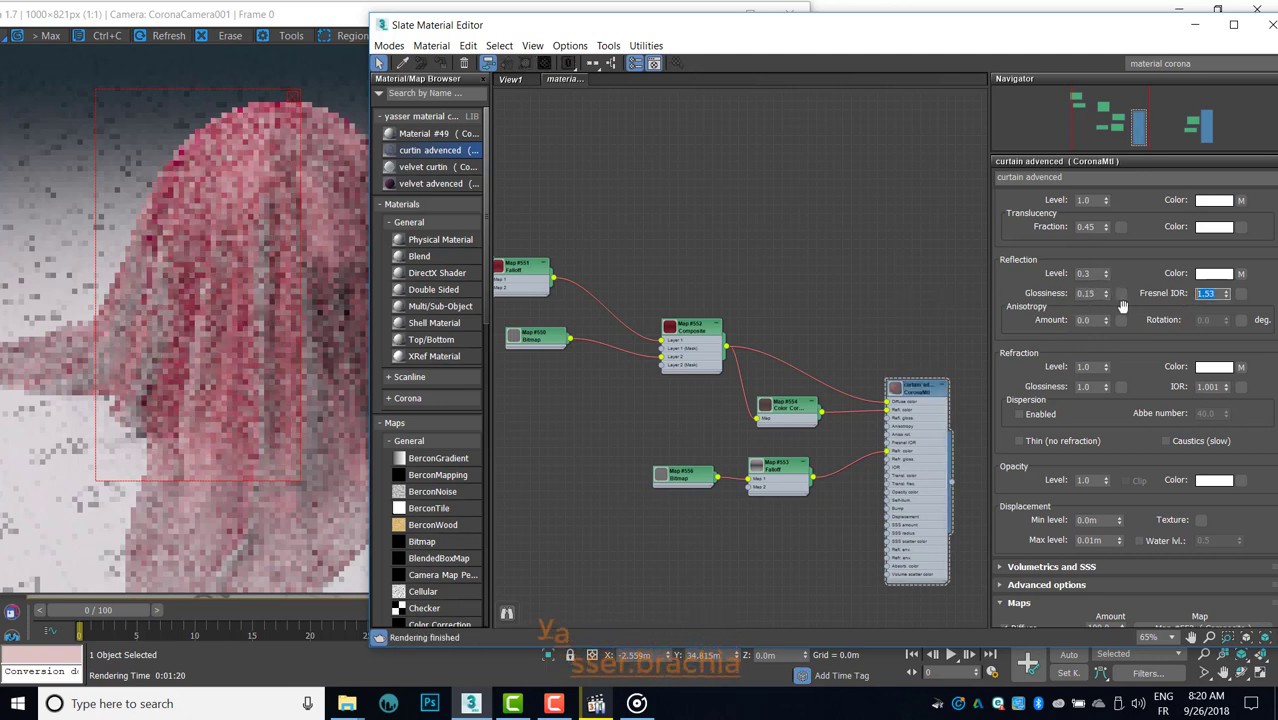
pyautogui.write('2')
pyautogui.press('Return')
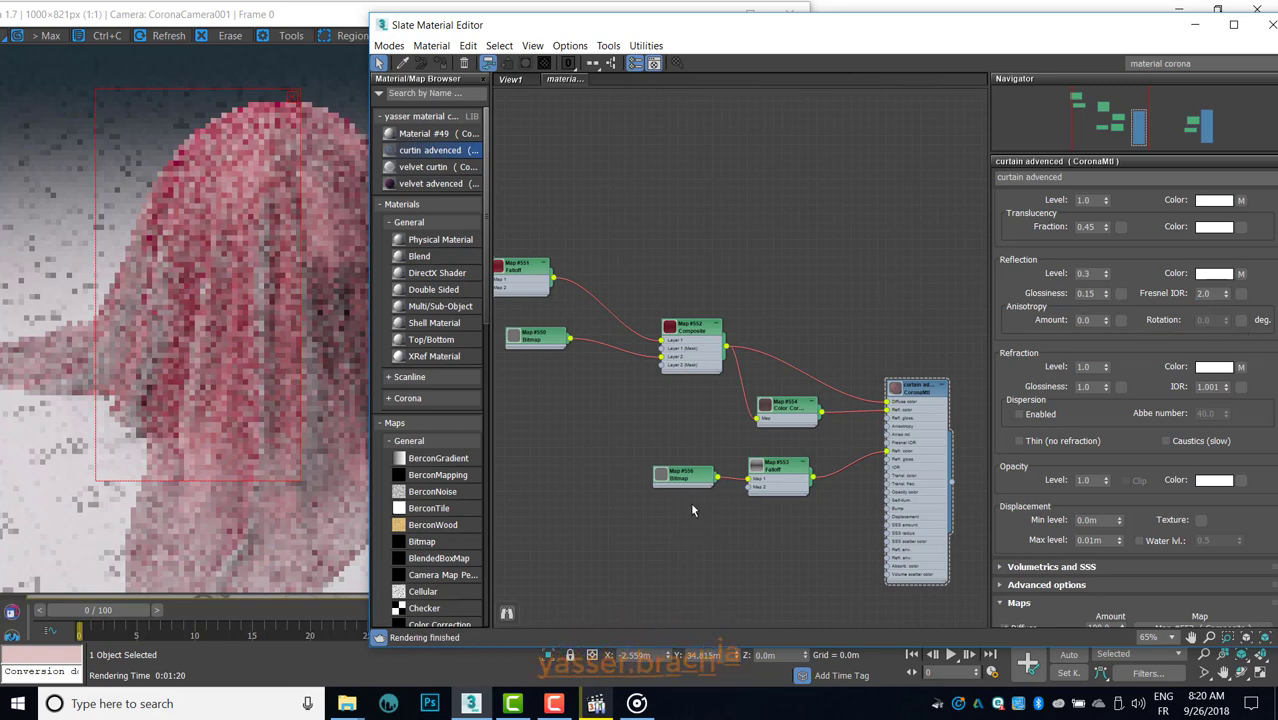
pyautogui.scroll(3, 680, 452)
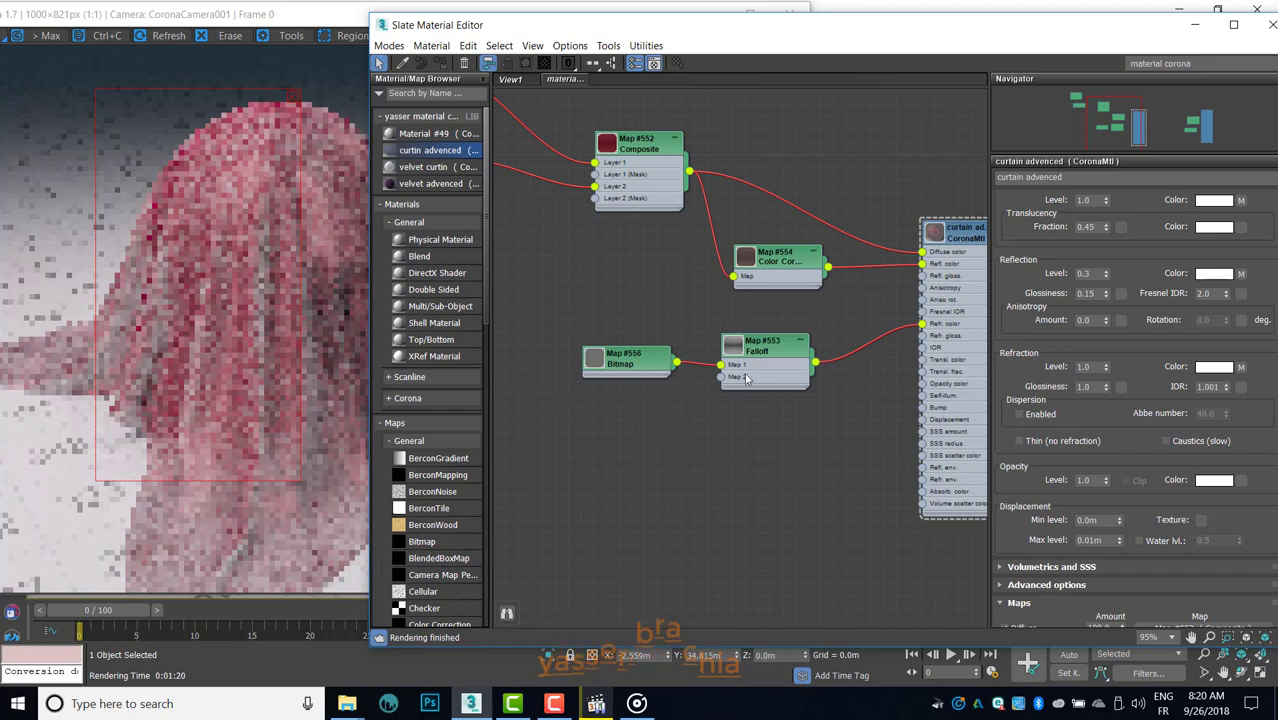
# Step: Give refraction Falloff Map #553 Front amount 40, a brighter Color 1 and Color 2 of 12, 12, 12
pyautogui.moveTo(763, 349); pyautogui.dragTo(756, 328)
pyautogui.doubleClick(757, 329)
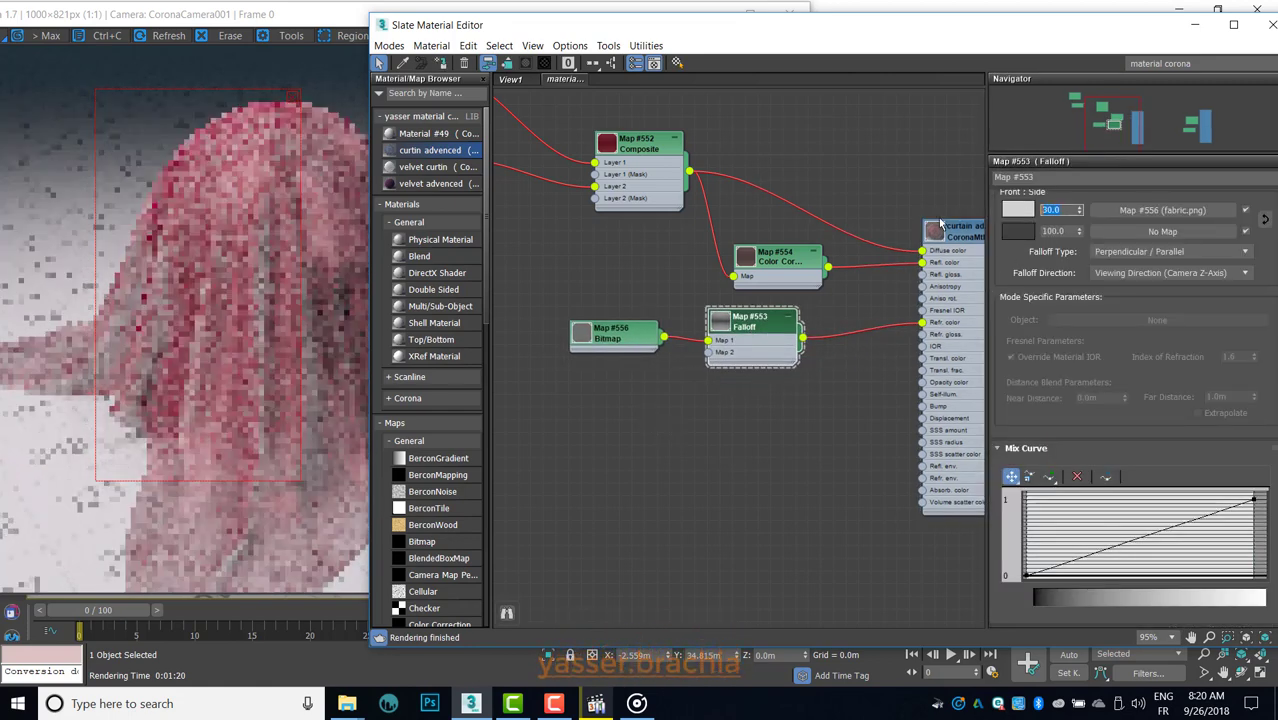
pyautogui.write('40')
pyautogui.press('Return')
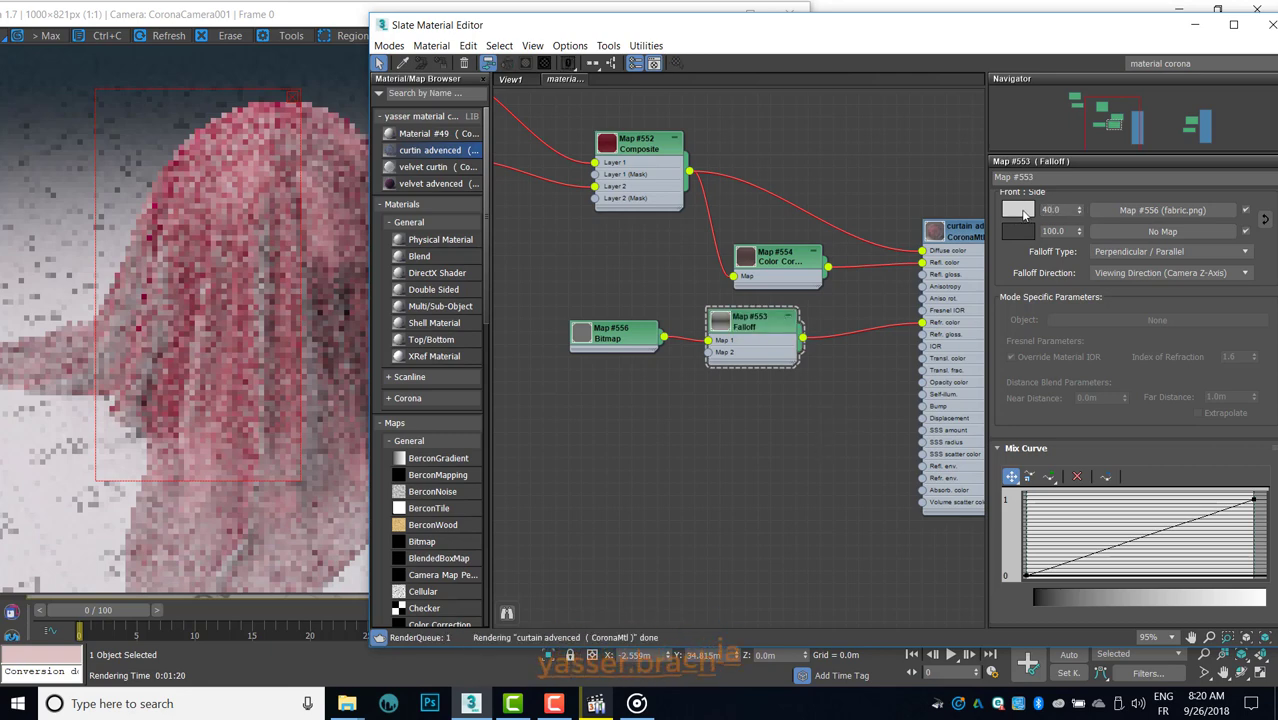
pyautogui.click(1018, 210)
pyautogui.moveTo(537, 179); pyautogui.dragTo(579, 187)
pyautogui.click(571, 243)
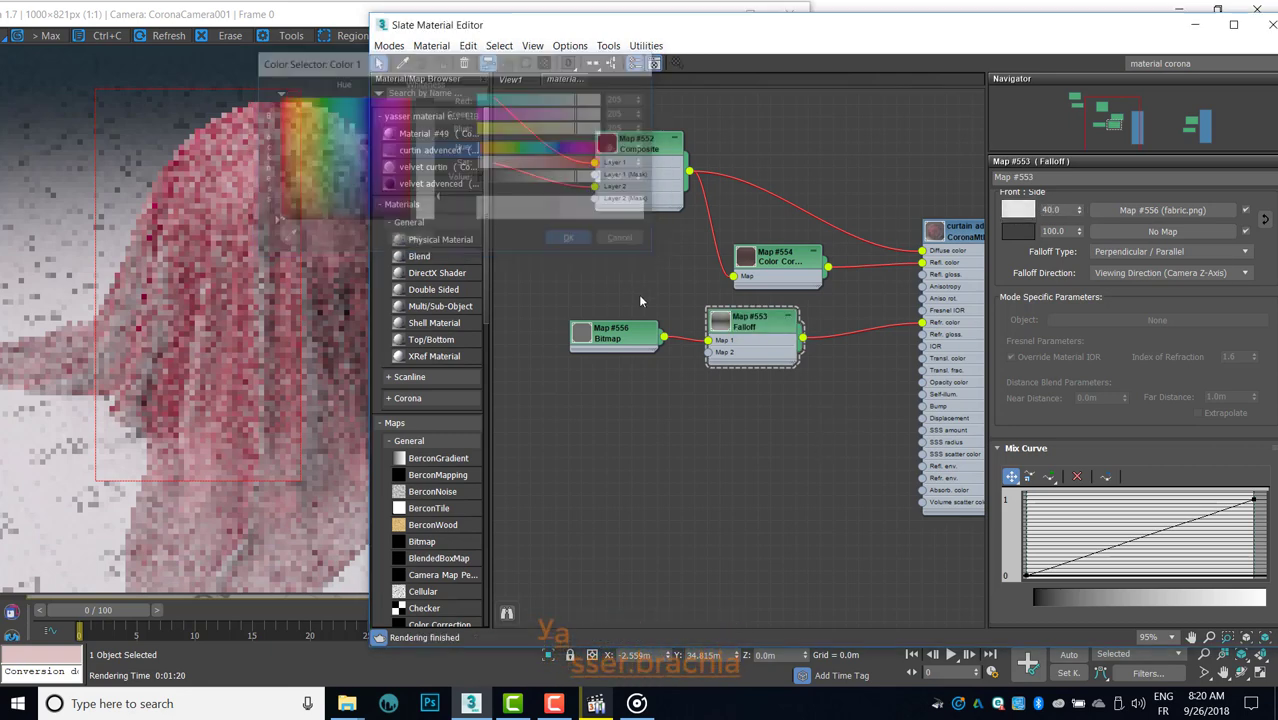
pyautogui.click(572, 240)
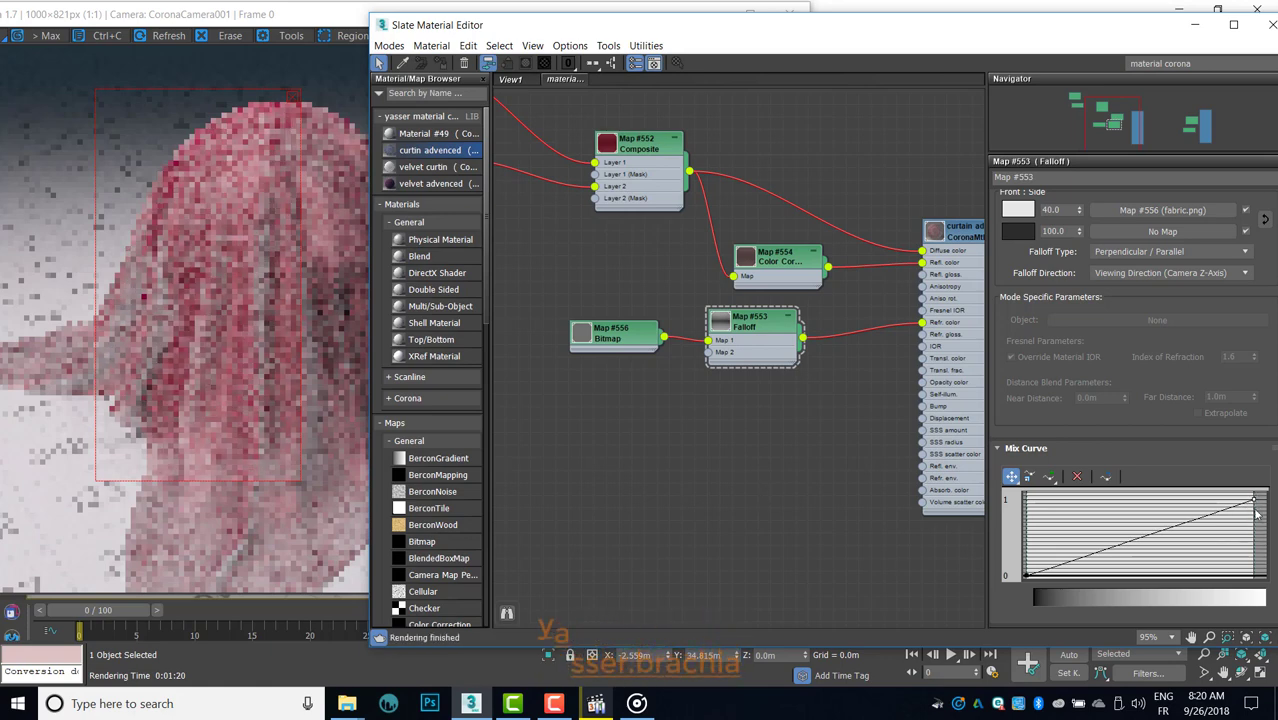
# Step: Make Map #553's mix curve endpoint Bezier and bow the curve upward to level near full
pyautogui.rightClick(1253, 501)
pyautogui.click(1185, 534)
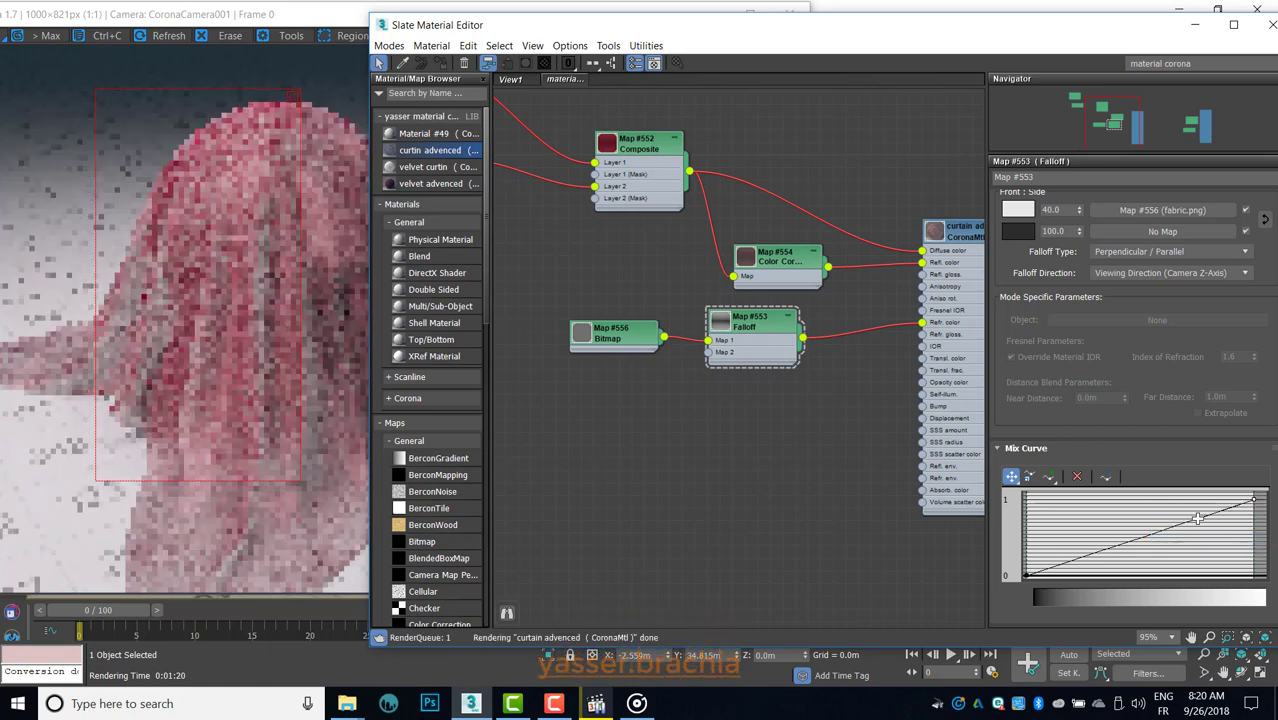
pyautogui.moveTo(1197, 518); pyautogui.dragTo(1115, 499)
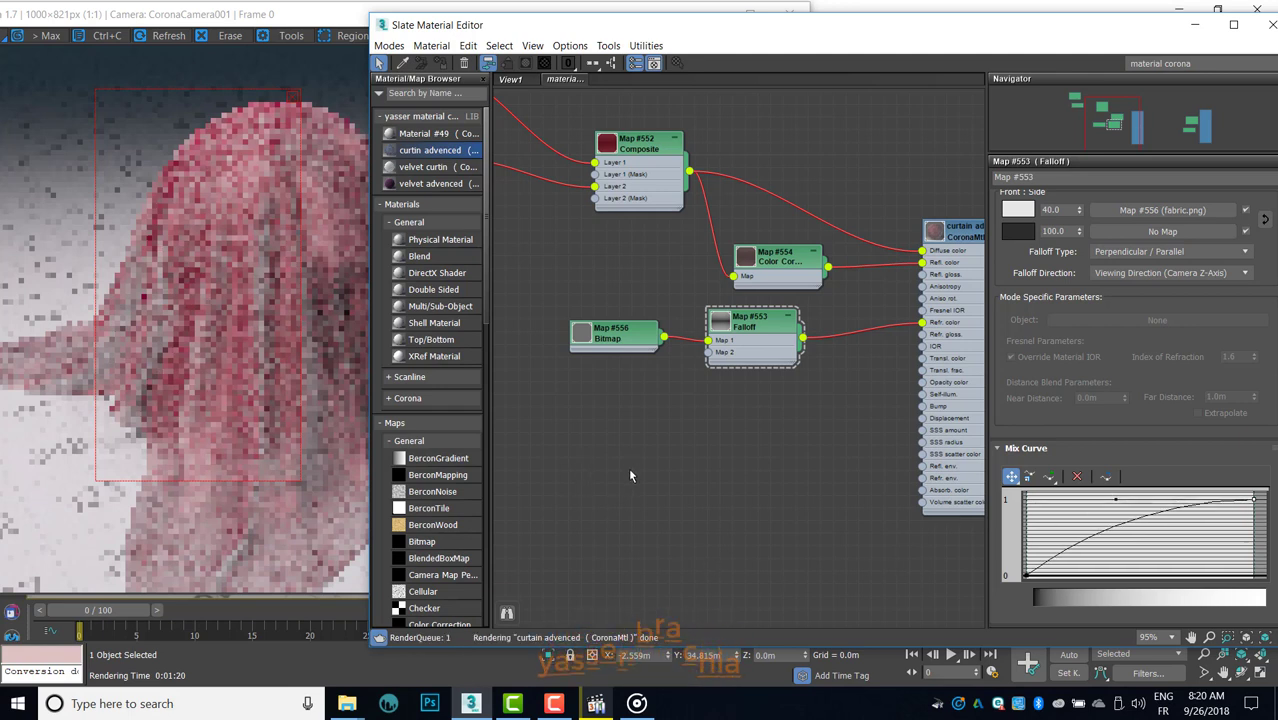
pyautogui.scroll(-1, 628, 476)
pyautogui.scroll(-1, 666, 451)
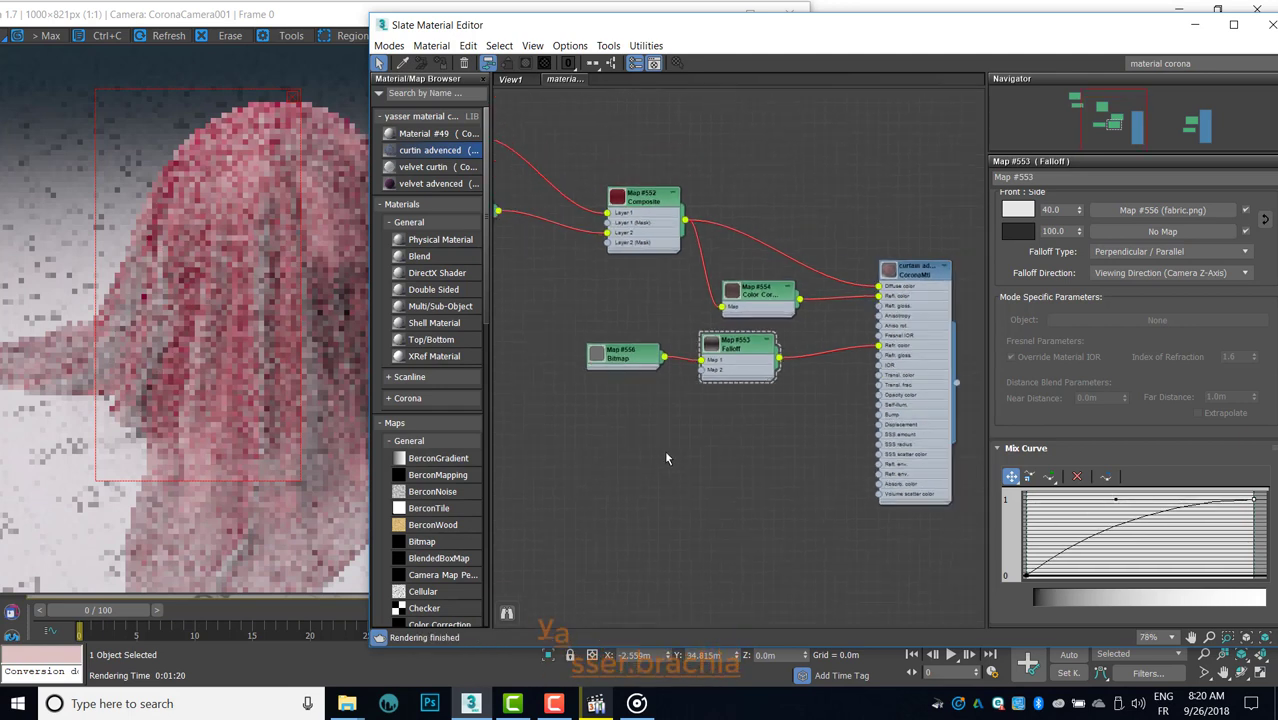
# Step: Copy the fabric.png bitmap as Map #557 and wire it into the curtain CoronaMtl's Bump slot
pyautogui.click(610, 65)
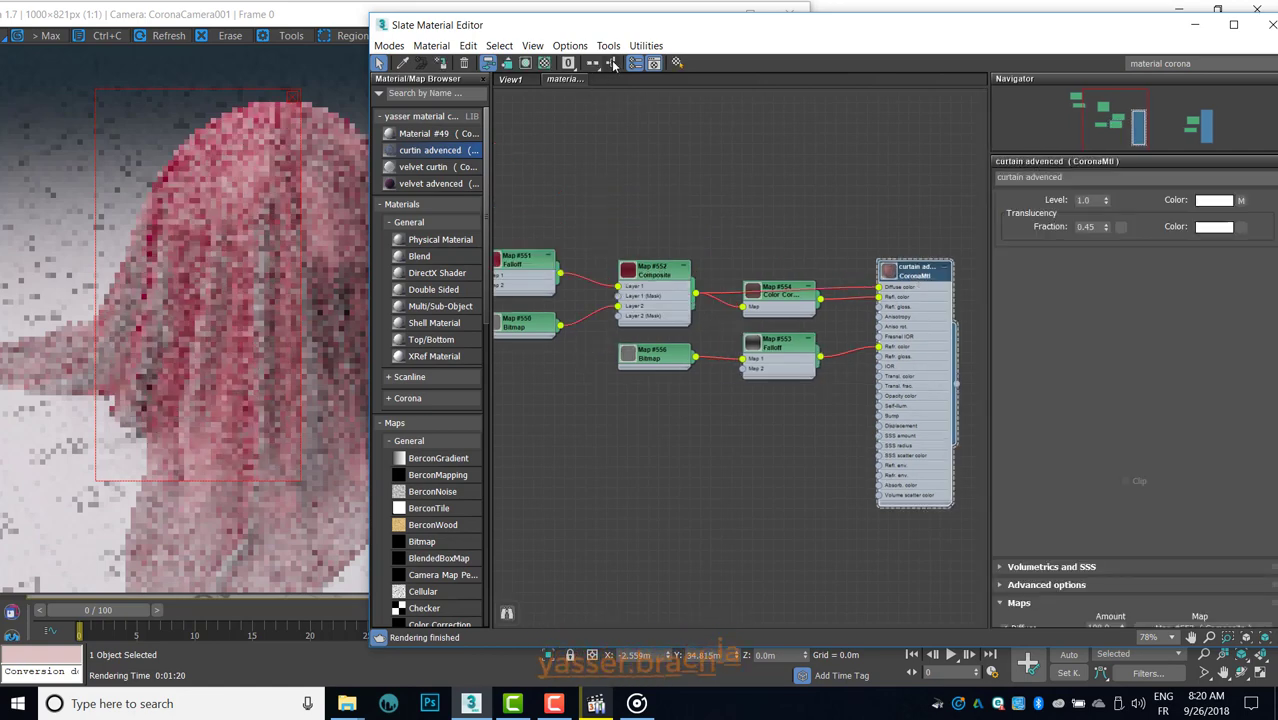
pyautogui.moveTo(677, 495); pyautogui.dragTo(725, 444, button='middle')
pyautogui.scroll(2, 670, 345)
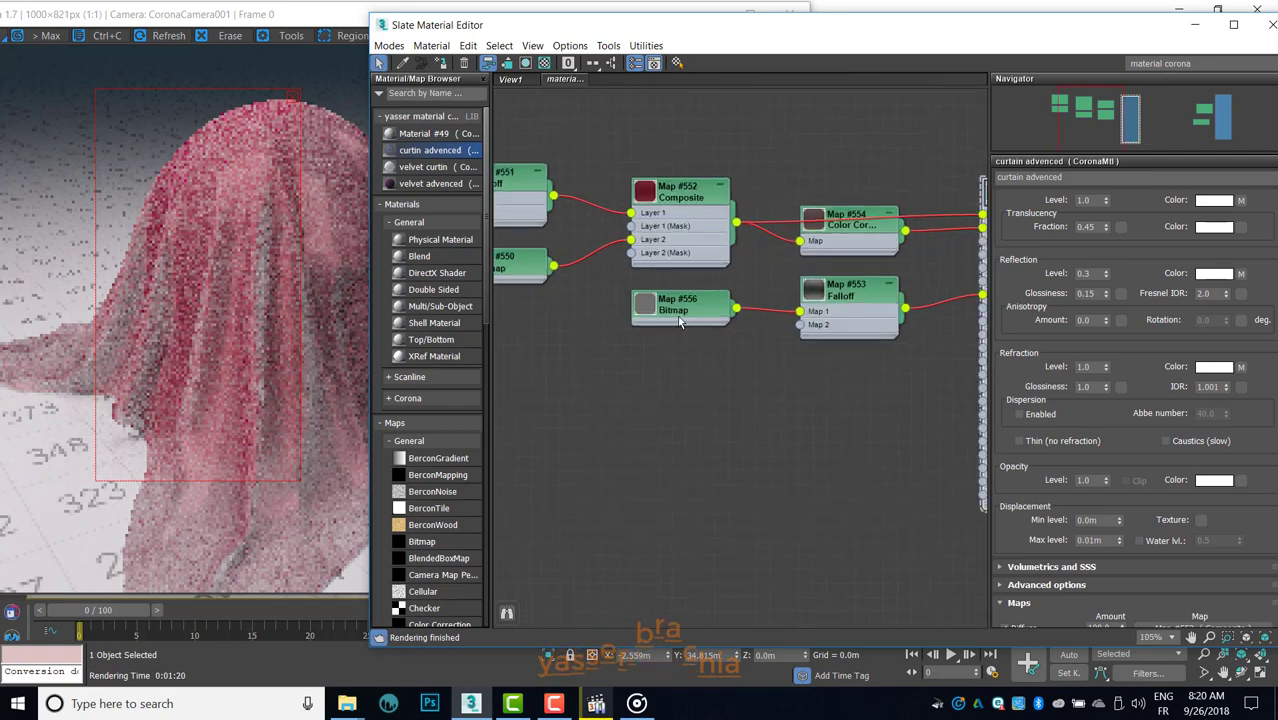
pyautogui.keyDown('shift'); pyautogui.moveTo(675, 300); pyautogui.dragTo(690, 372); pyautogui.keyUp('shift')
pyautogui.scroll(1, 705, 390)
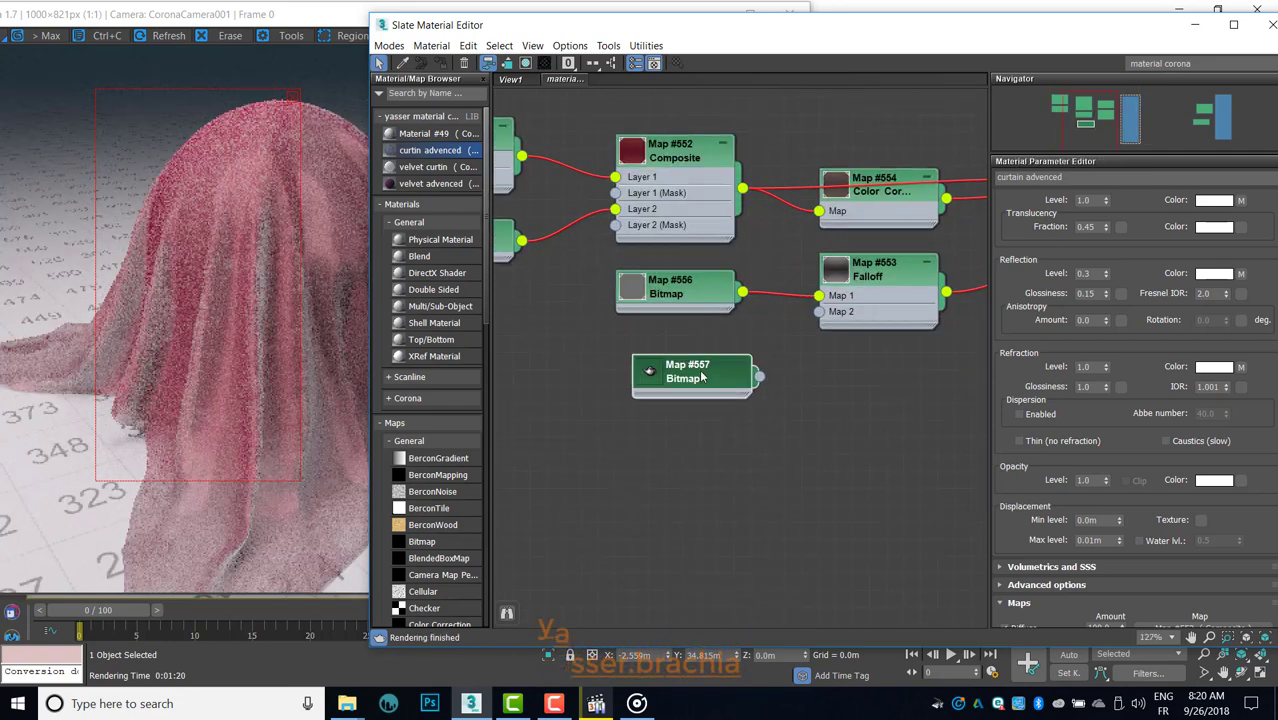
pyautogui.doubleClick(708, 382)
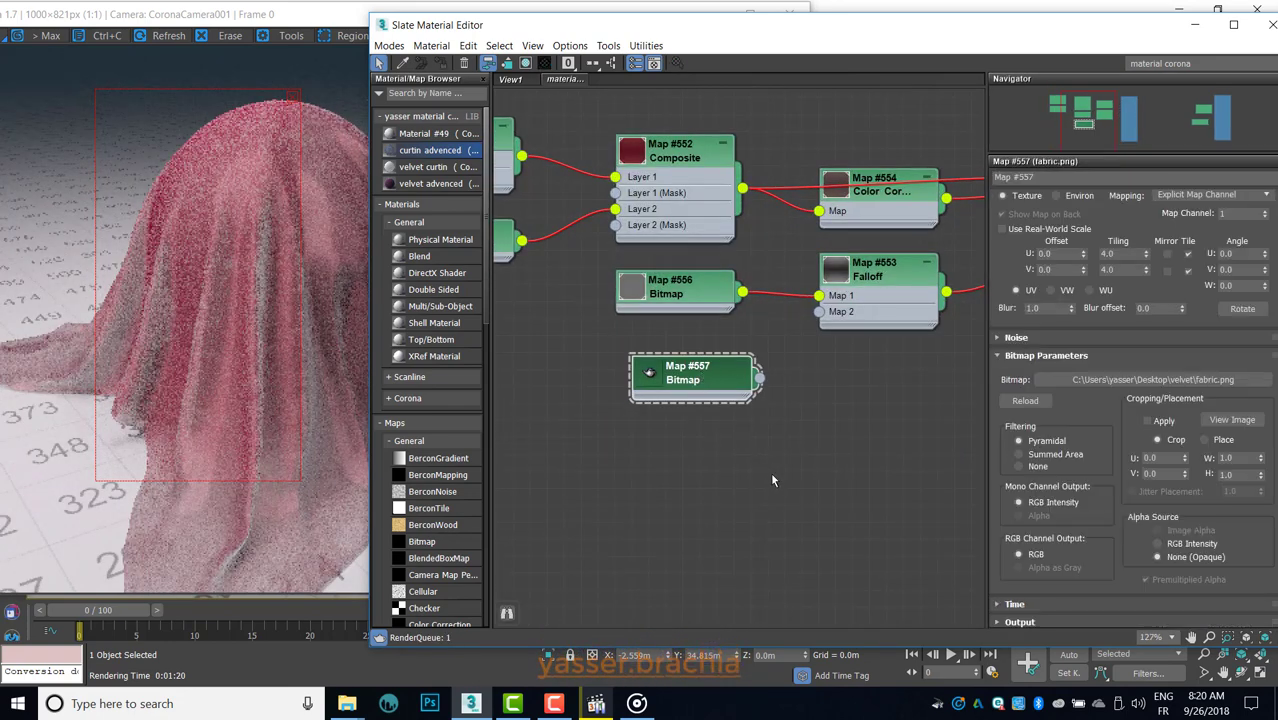
pyautogui.moveTo(772, 480); pyautogui.dragTo(695, 420, button='middle')
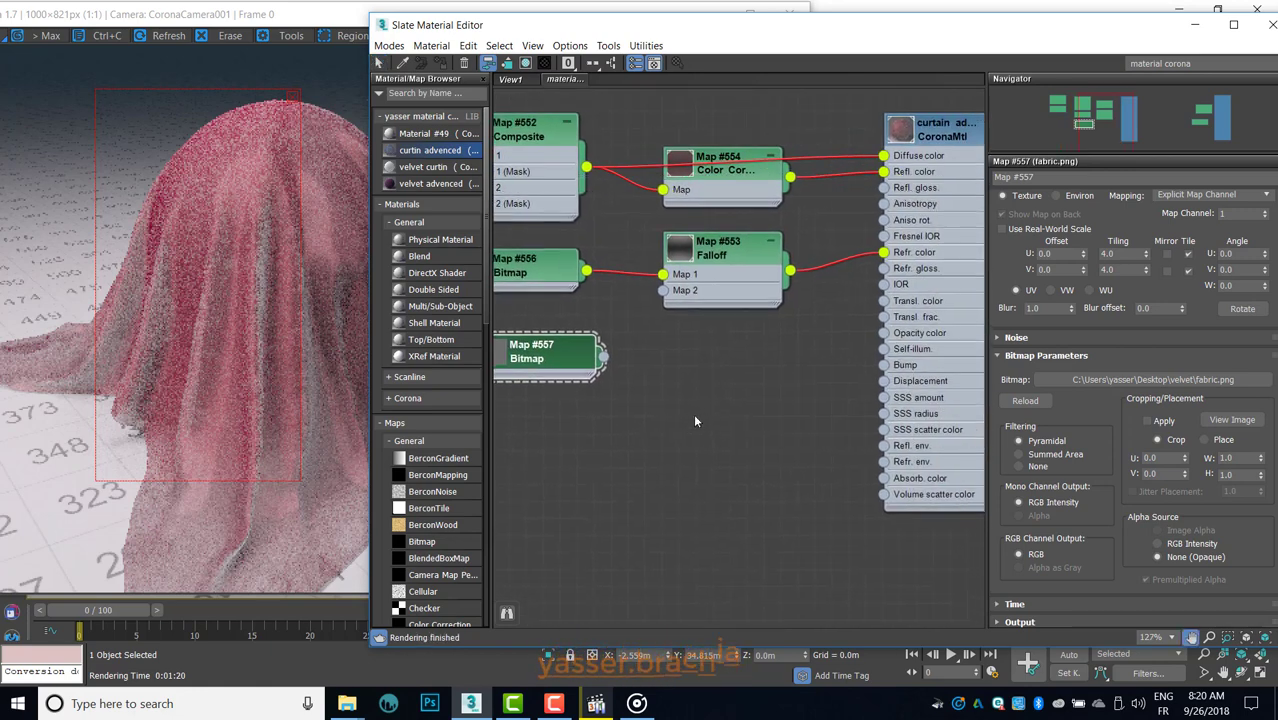
pyautogui.moveTo(604, 357); pyautogui.dragTo(883, 365)
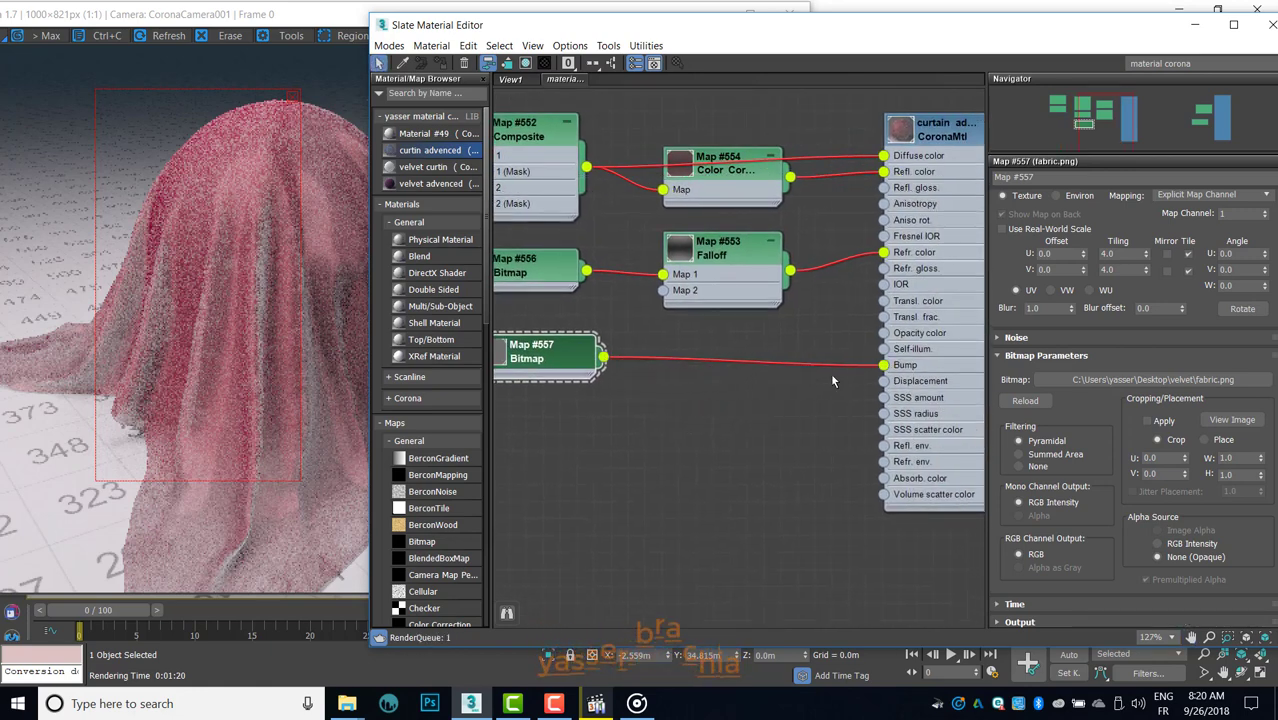
pyautogui.moveTo(567, 349); pyautogui.dragTo(720, 349)
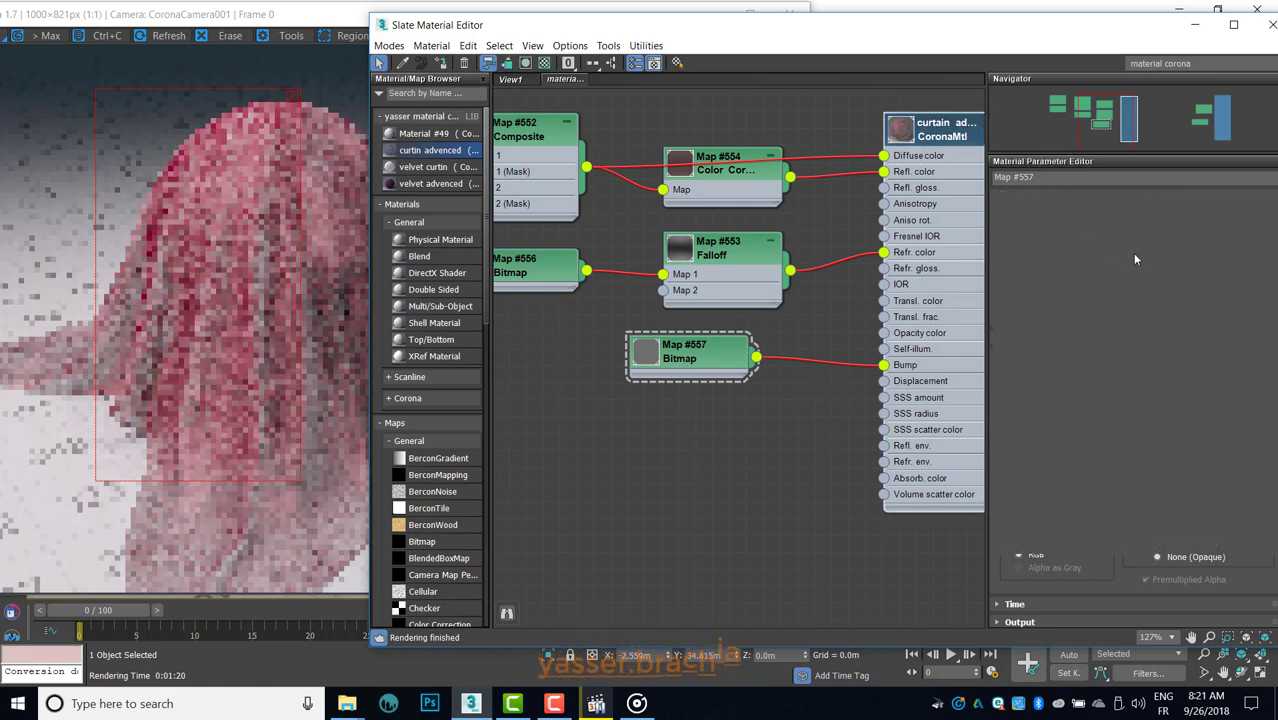
# Step: Lower the curtain CoronaMtl's Bump amount from 100 to 0.2, then return to the frame buffer
pyautogui.click(930, 127)
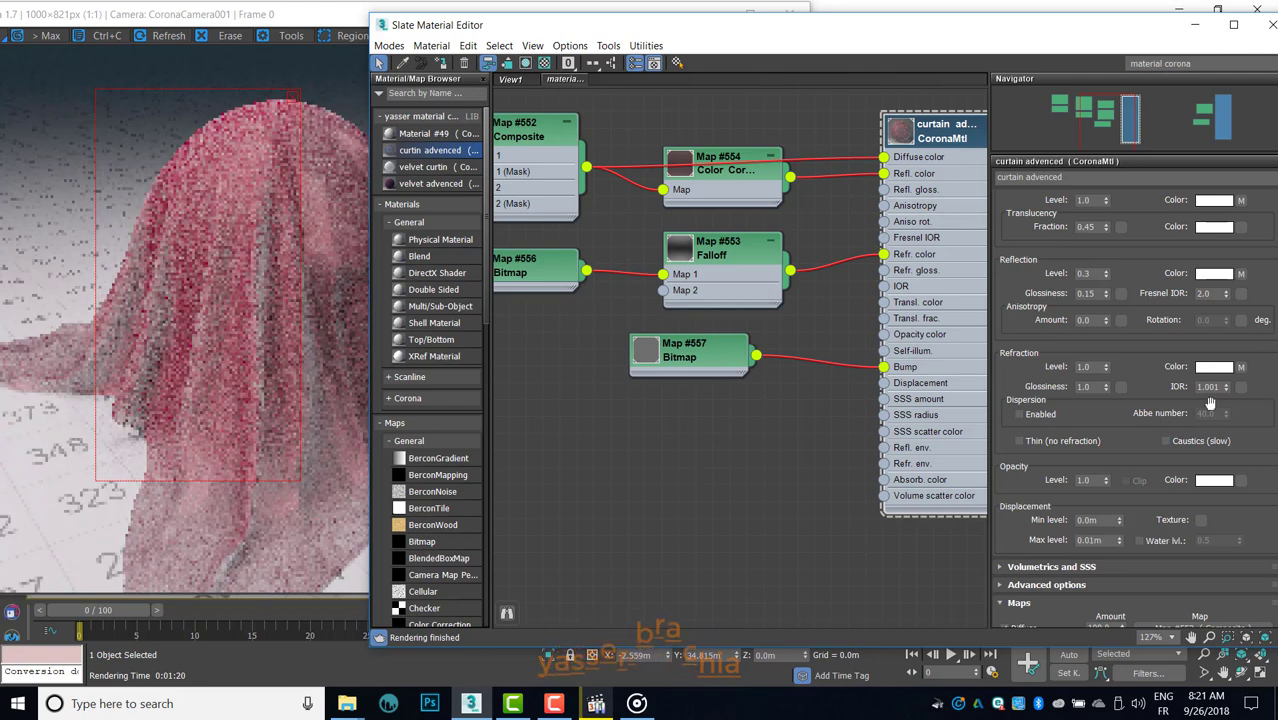
pyautogui.scroll(-1, 1040, 552)
pyautogui.scroll(-2, 1112, 548)
pyautogui.scroll(-2, 1090, 560)
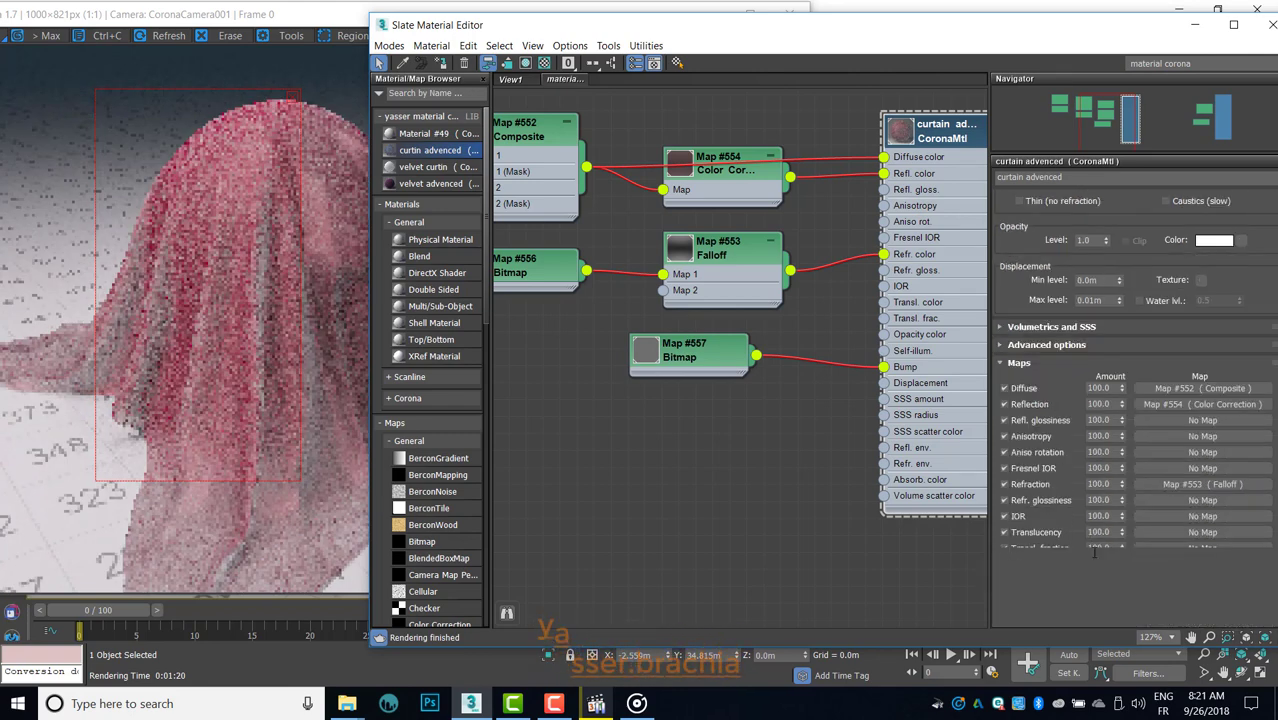
pyautogui.scroll(-2, 1079, 571)
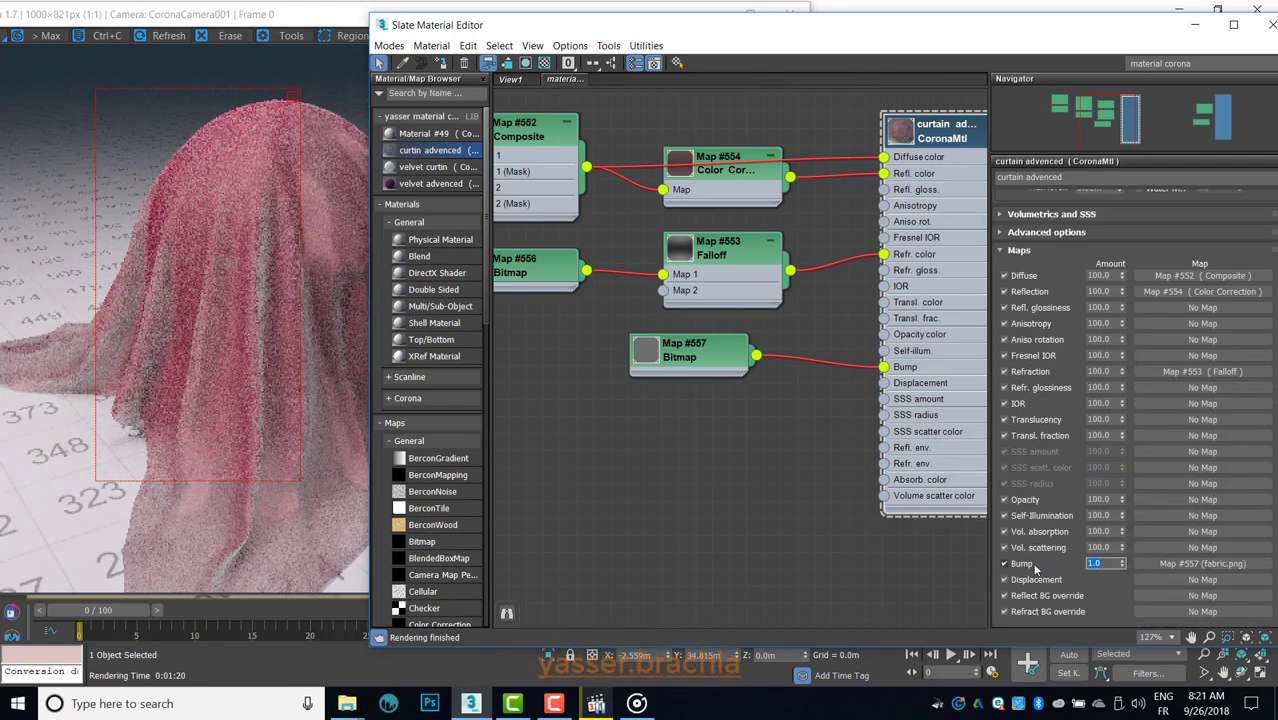
pyautogui.press('Return')
pyautogui.scroll(1, 230, 286)
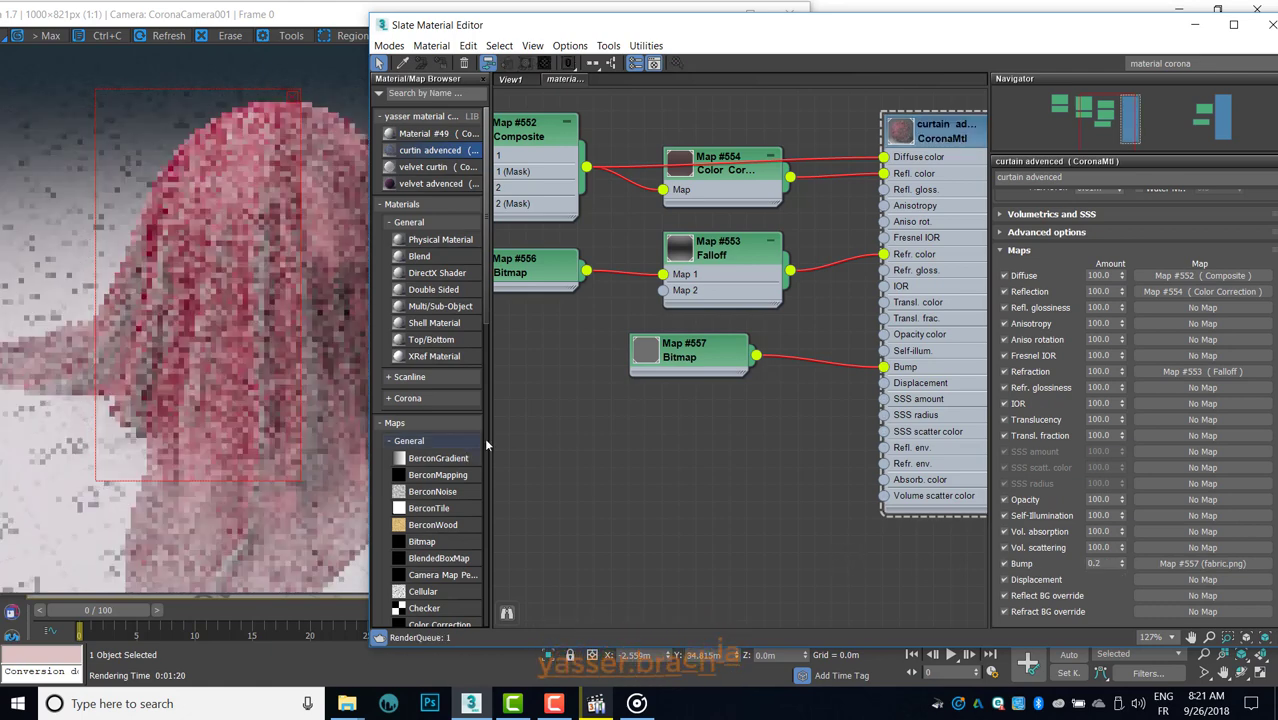
pyautogui.scroll(1, 230, 286)
pyautogui.scroll(-1, 230, 286)
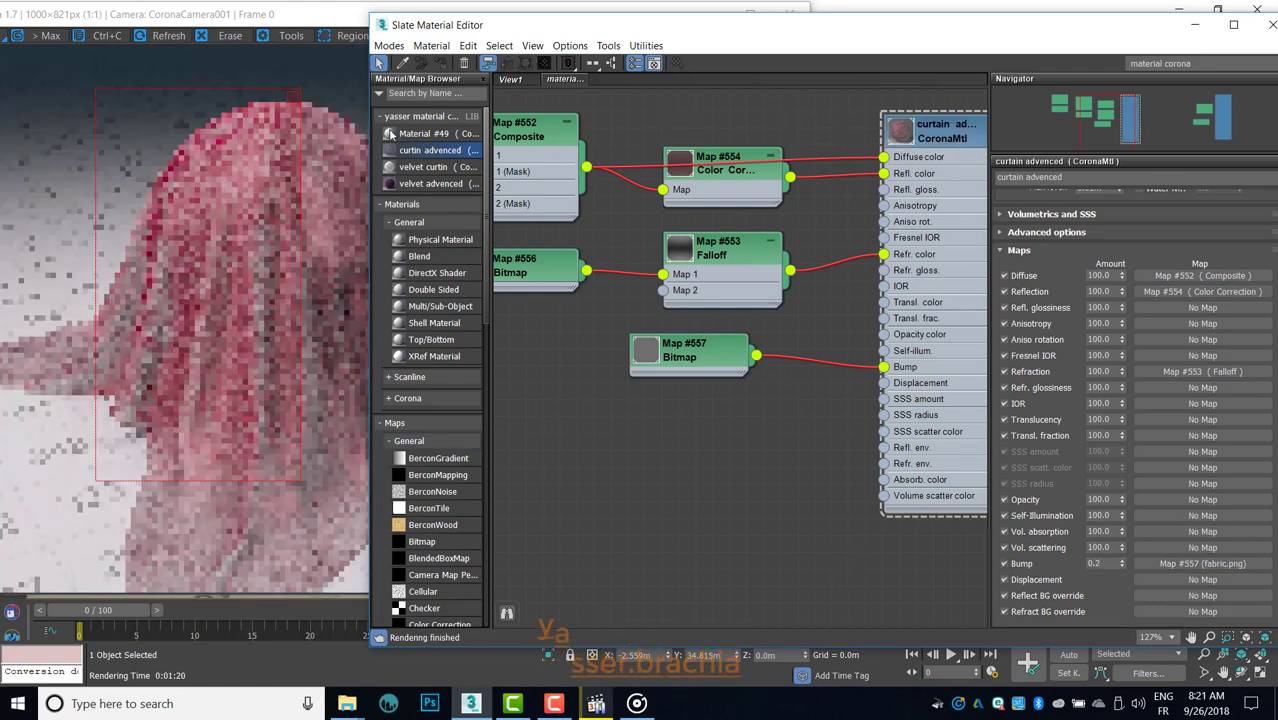
pyautogui.click(455, 36)
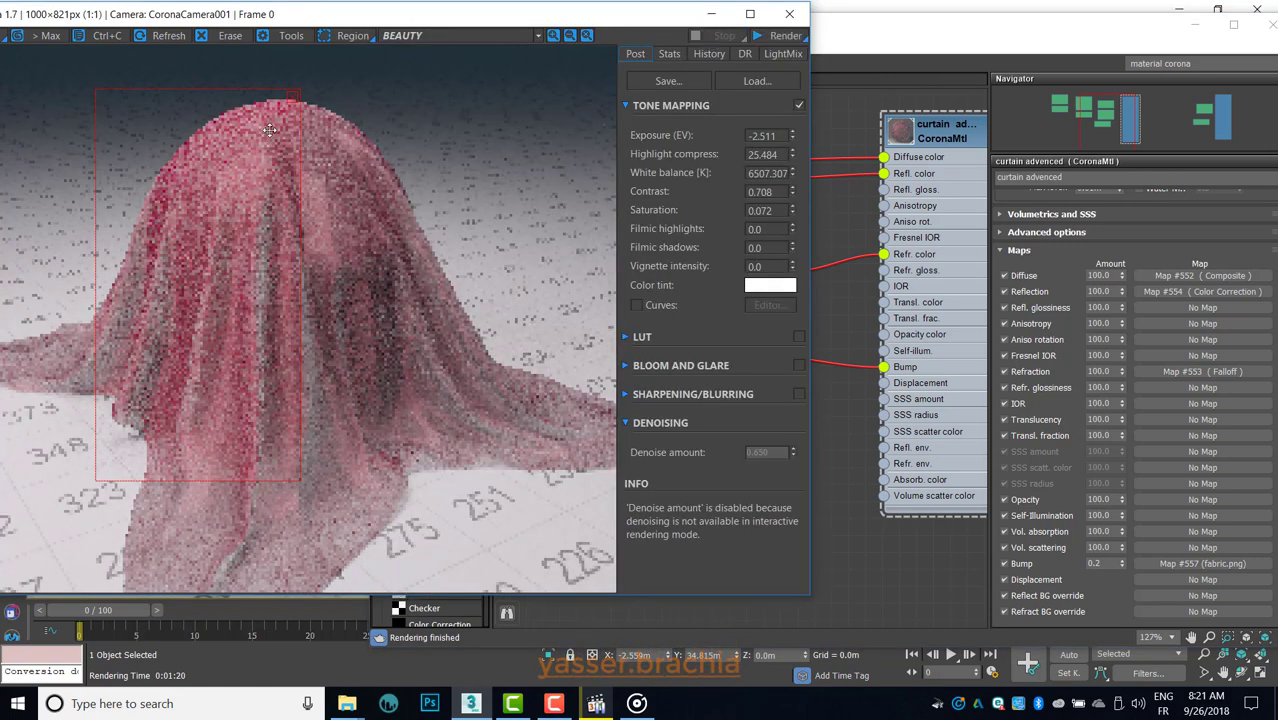
# Step: Minimize the Slate Material Editor to get it out of the way
pyautogui.click(1193, 23)
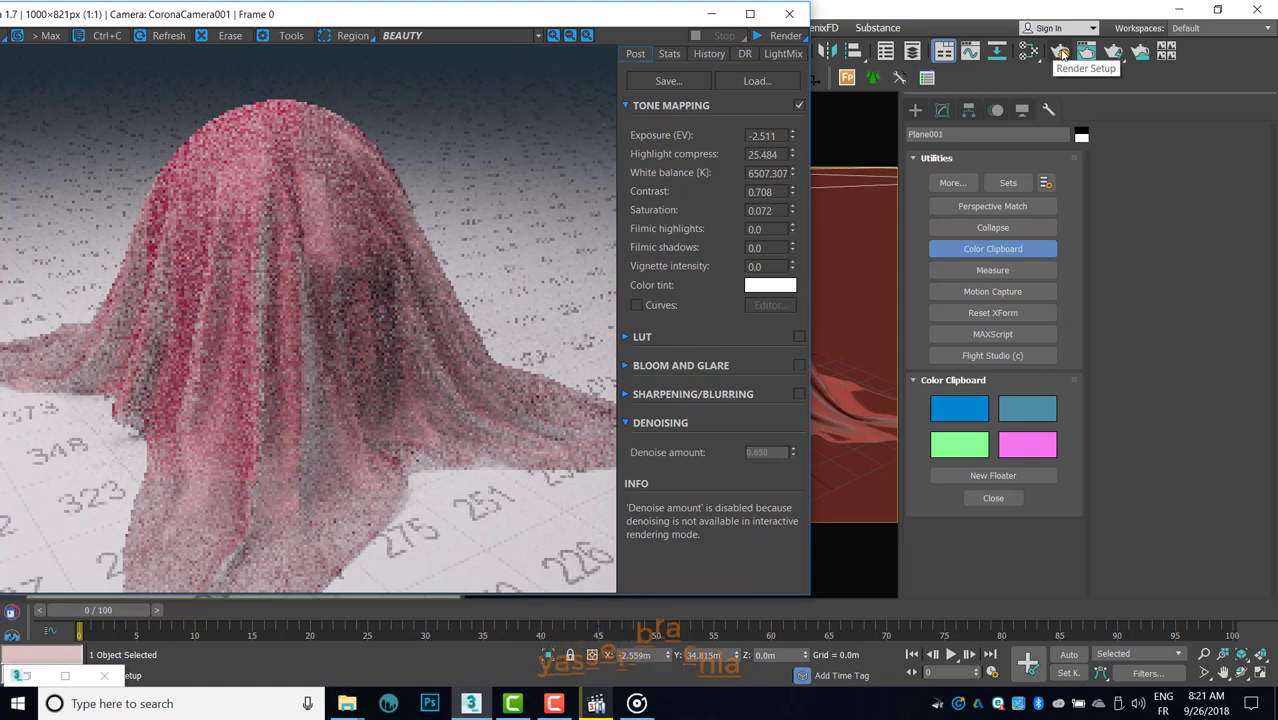
pyautogui.click(27, 679)
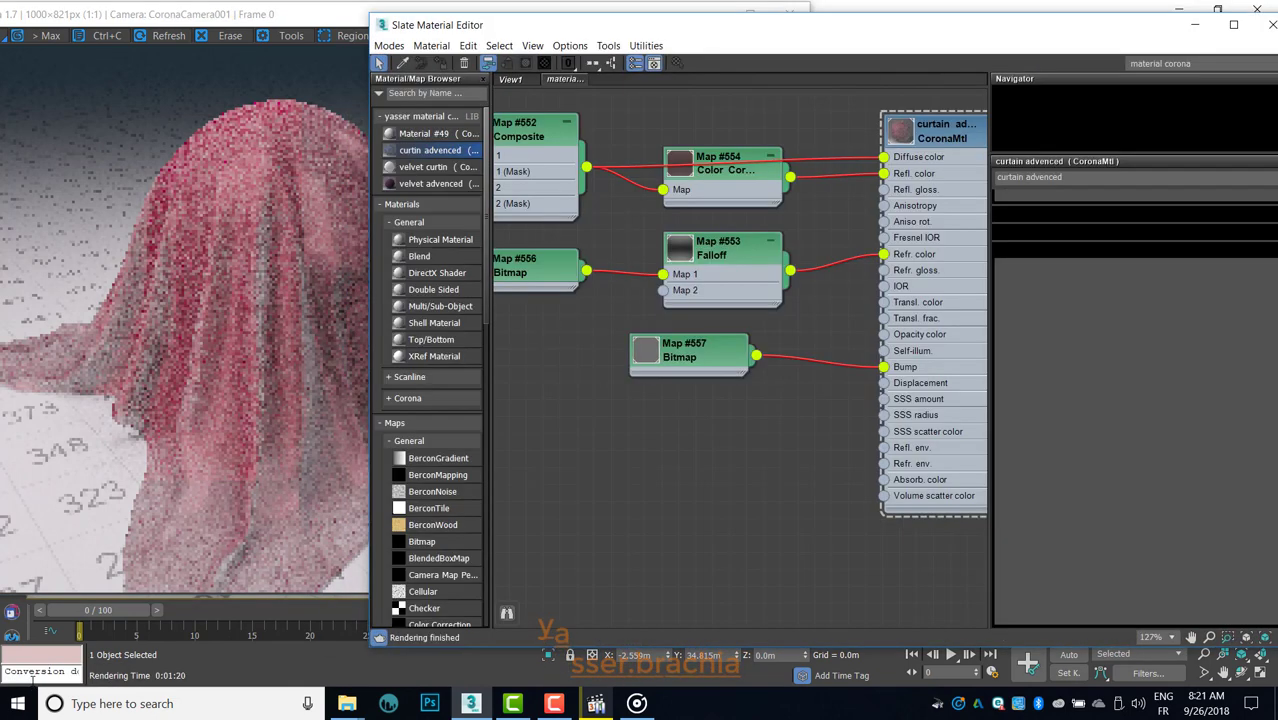
pyautogui.click(1193, 23)
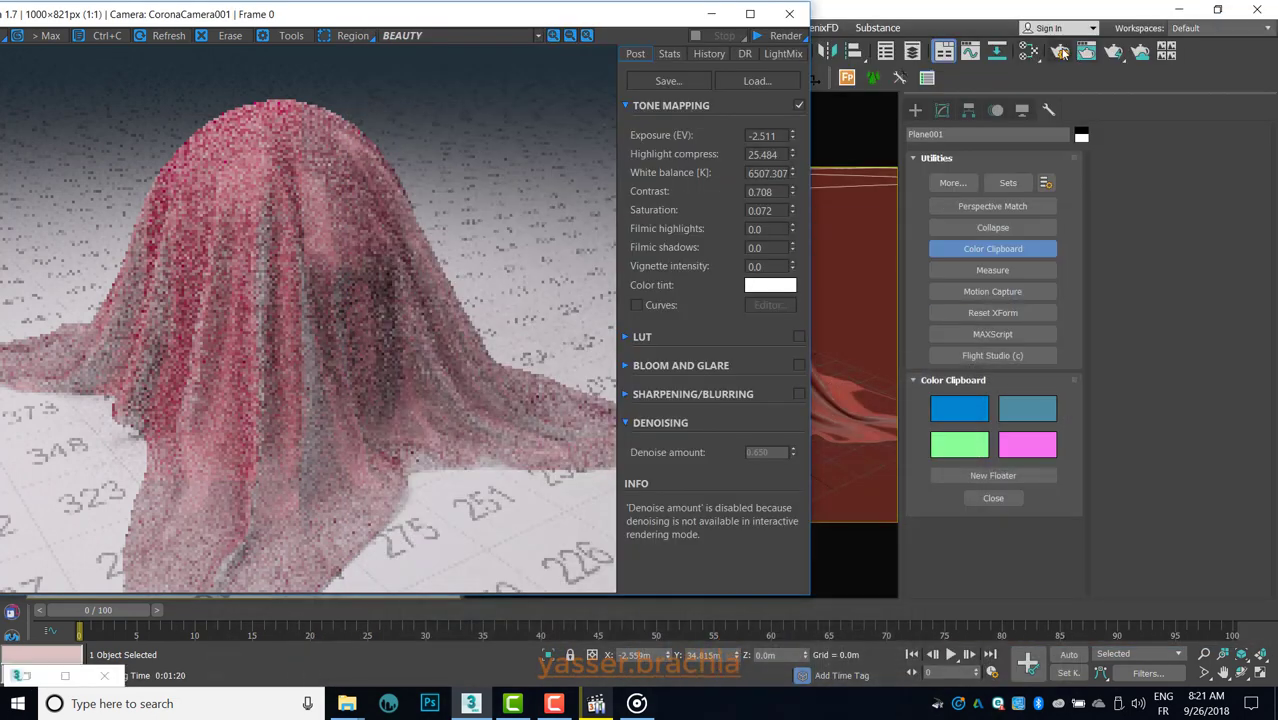
# Step: In Corona Render Setup, switch Denoise Mode from None to Full denoising
pyautogui.click(1062, 51)
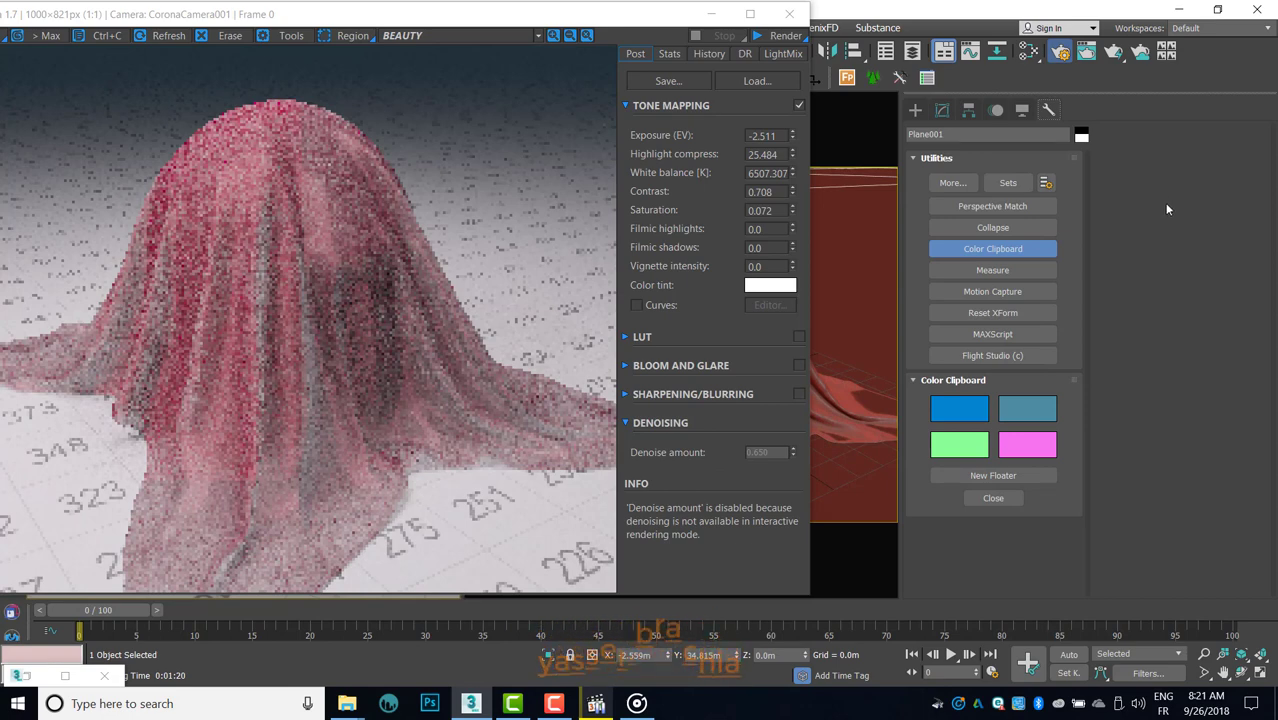
pyautogui.click(1060, 51)
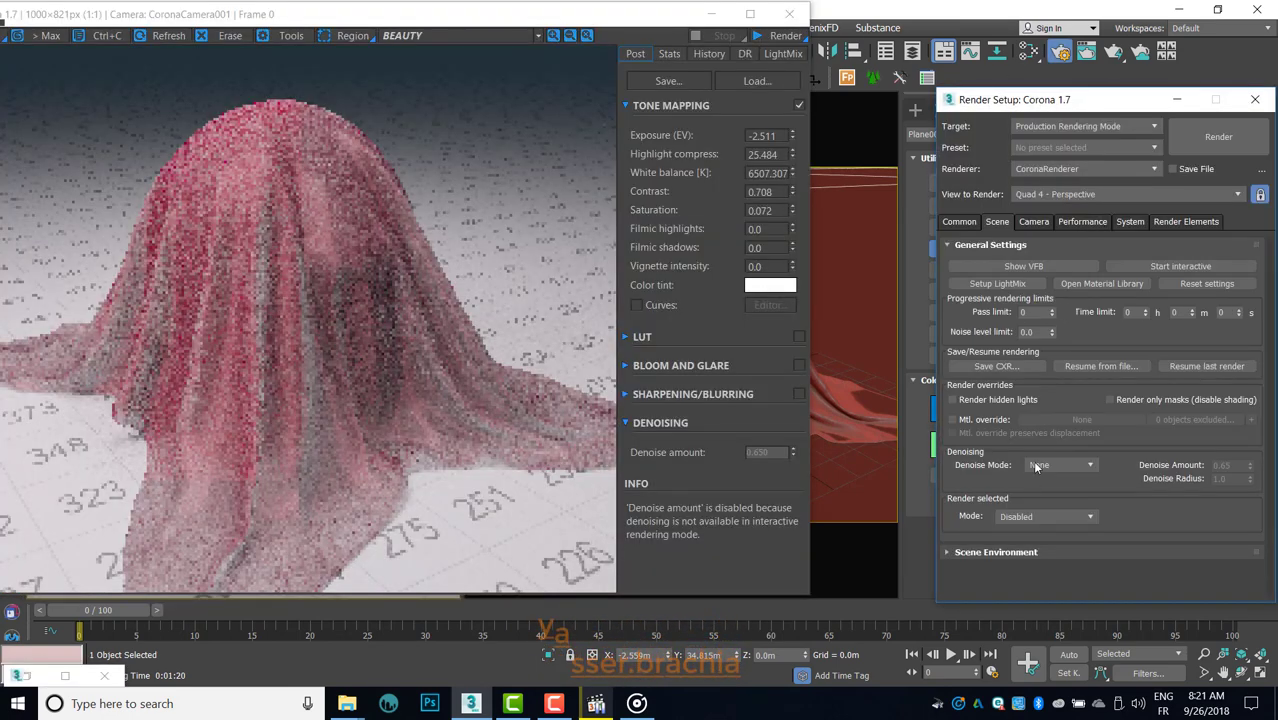
pyautogui.click(1045, 516)
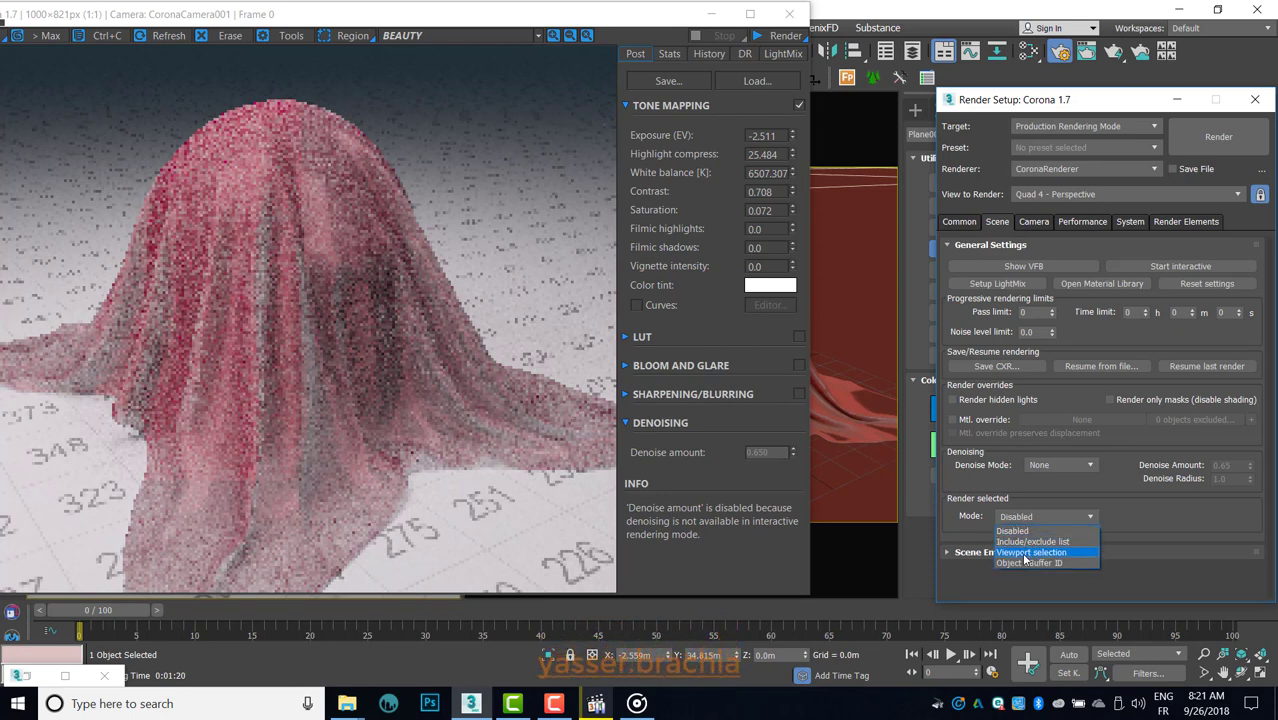
pyautogui.click(1019, 531)
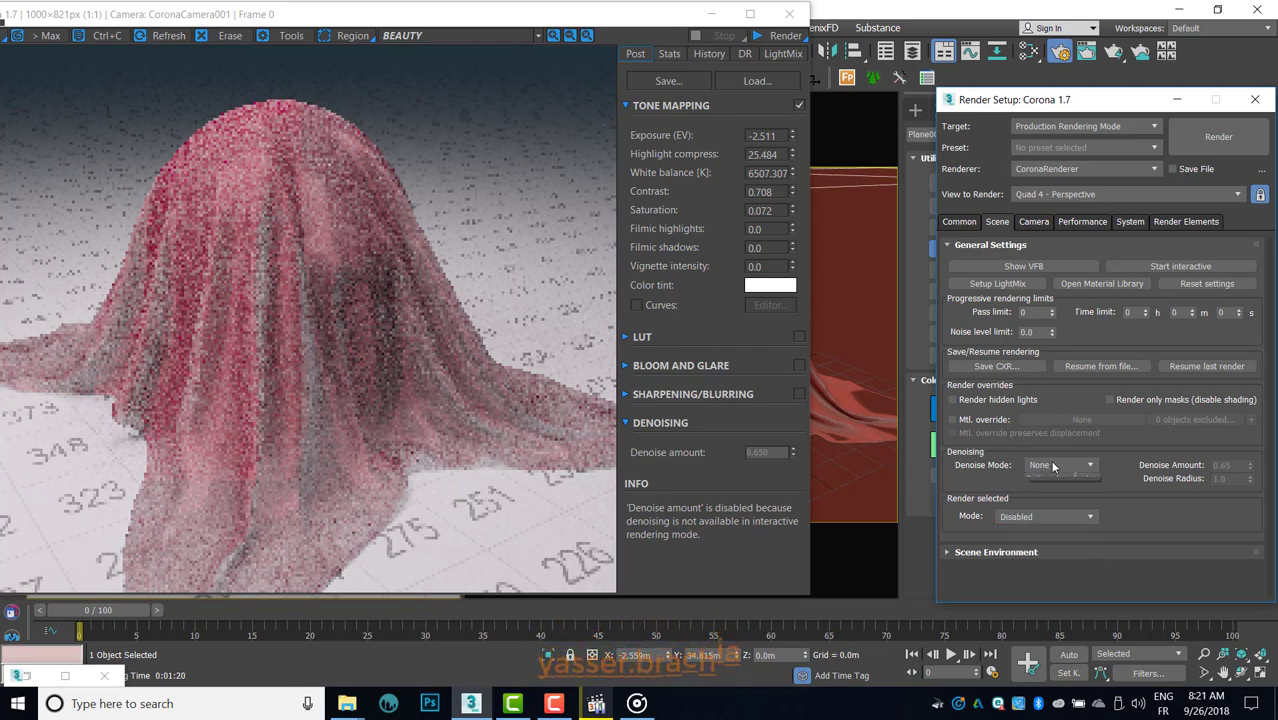
pyautogui.click(1060, 465)
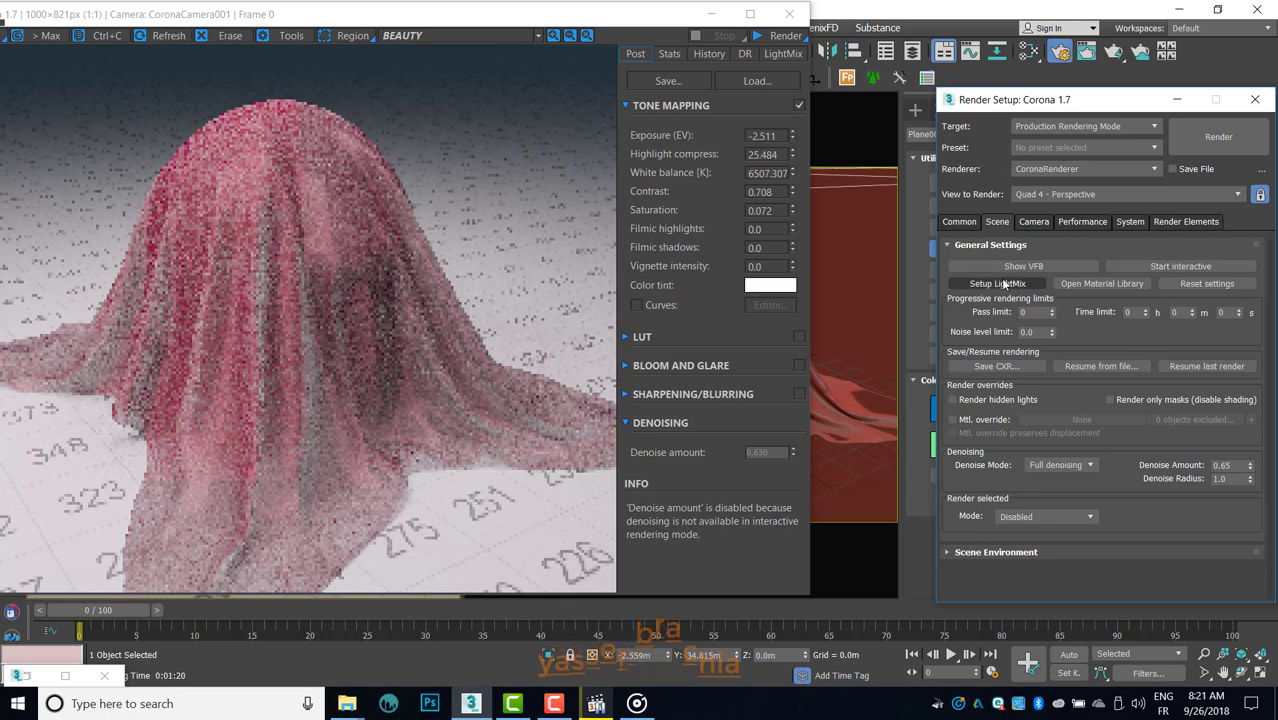
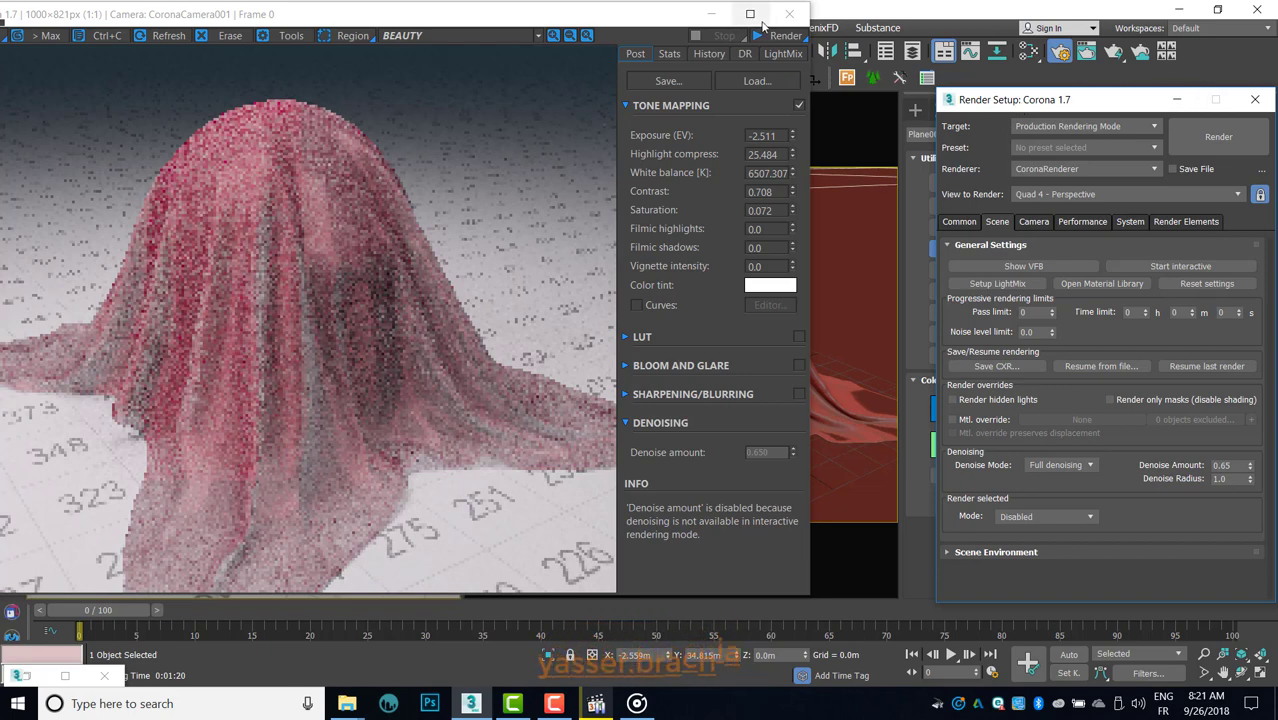
# Step: Render the pink sheer cloth over the dome in Corona and let it finish denoised at 0.65
pyautogui.click(770, 37)
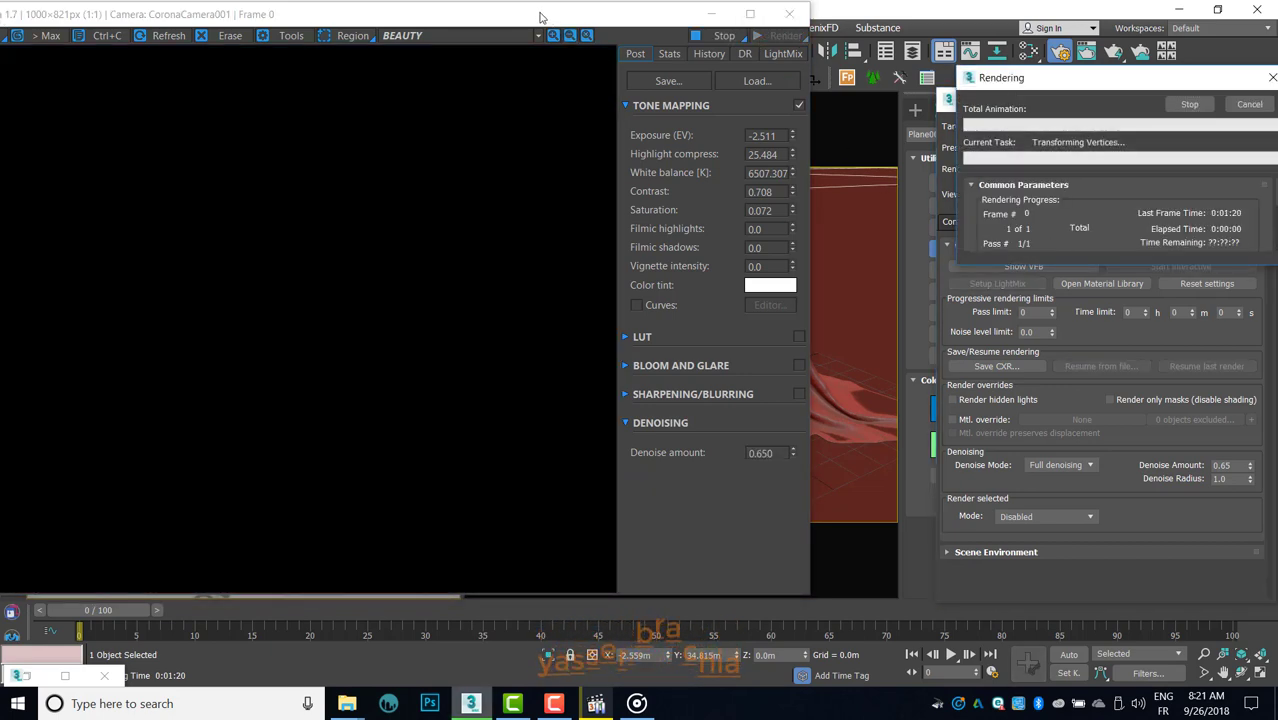
pyautogui.moveTo(561, 17); pyautogui.dragTo(662, 17)
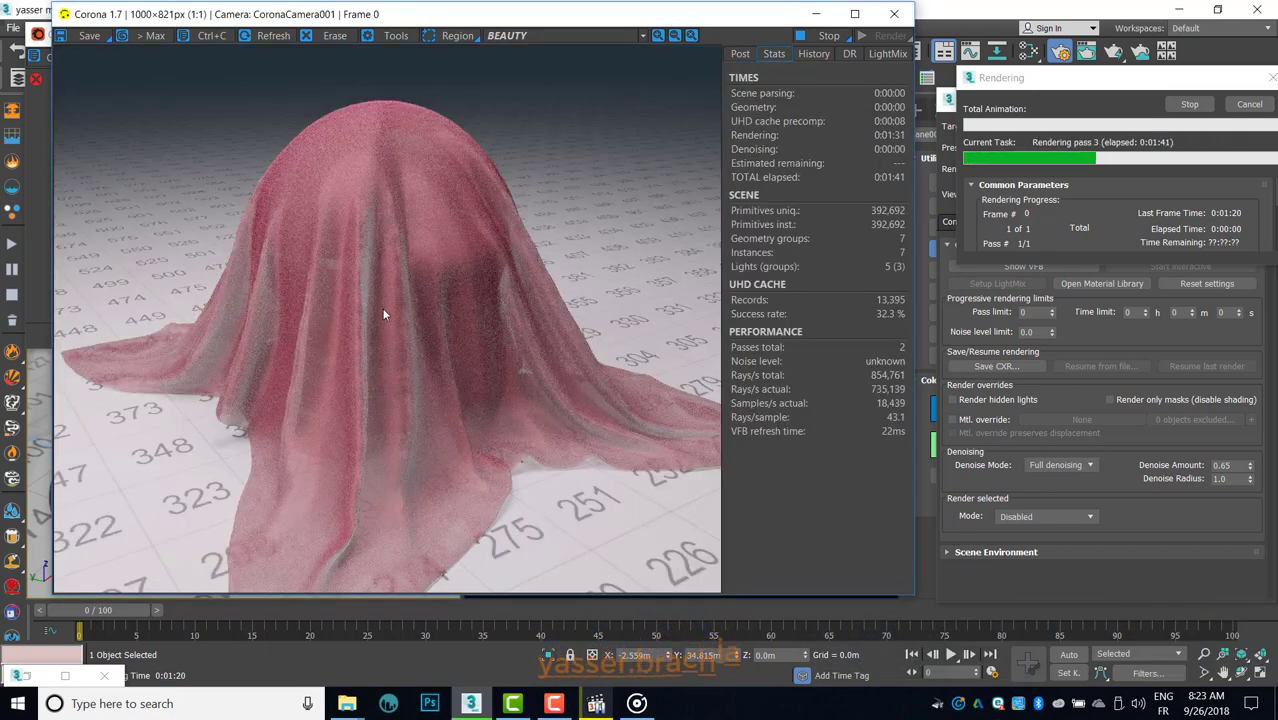
pyautogui.scroll(2, 383, 314)
pyautogui.scroll(-2, 390, 314)
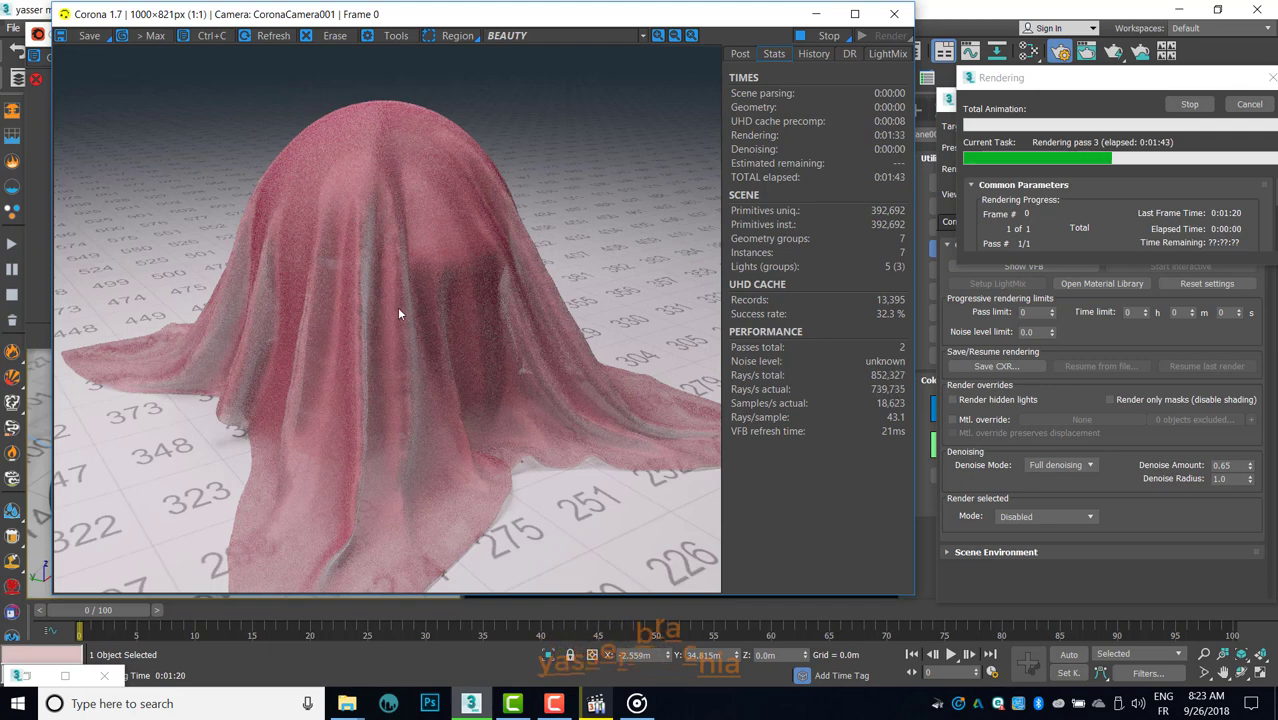
pyautogui.click(1033, 106)
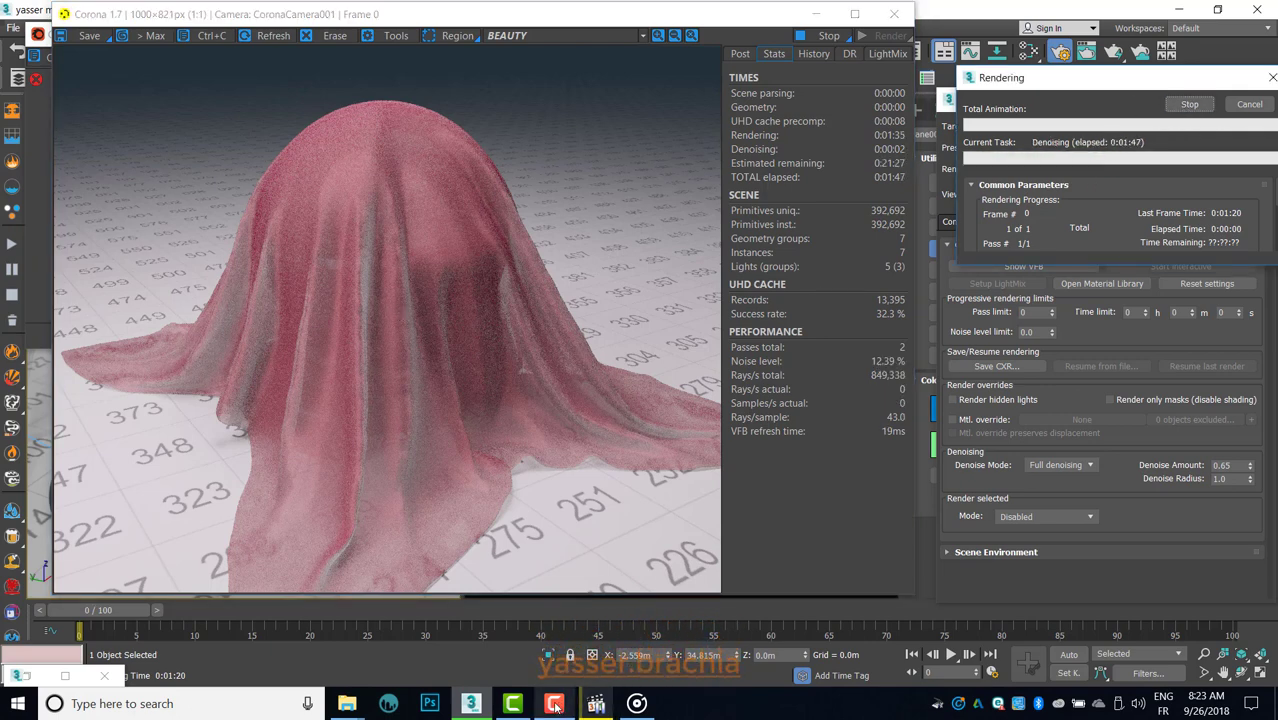
pyautogui.moveTo(554, 704)
pyautogui.click(555, 650)
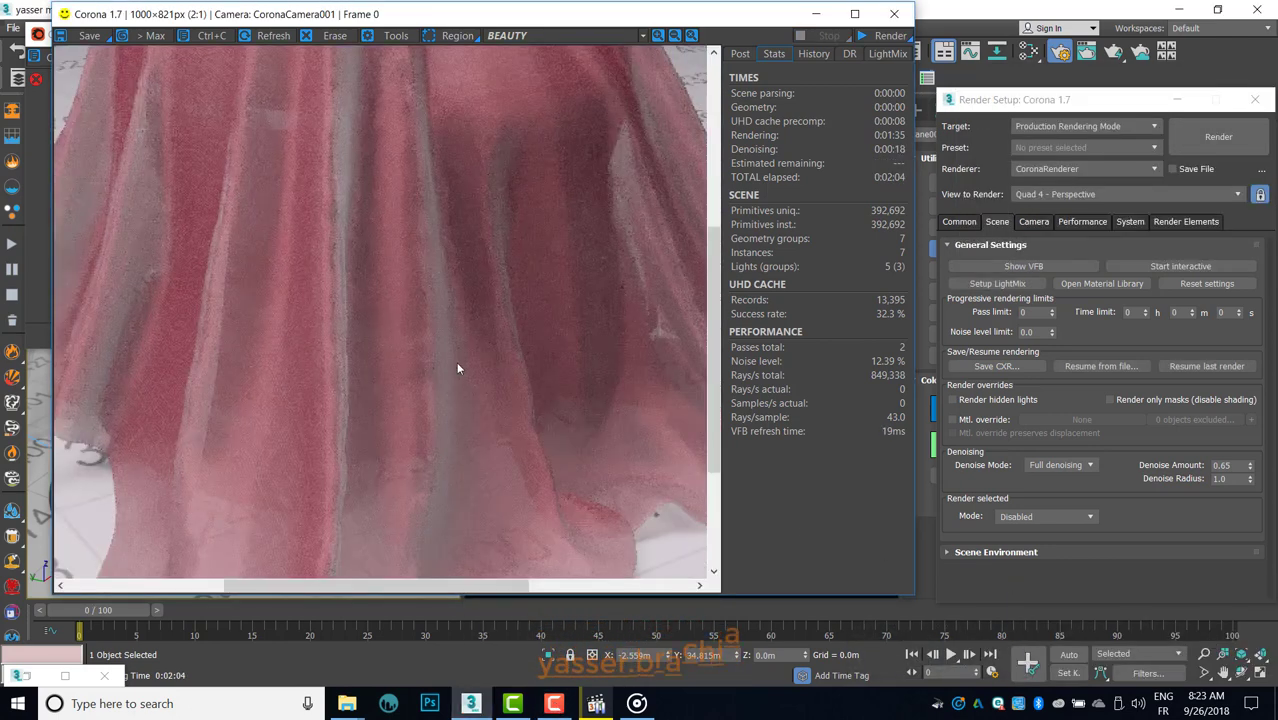
# Step: Zoom into the render to inspect the fabric for remaining noise
pyautogui.scroll(1, 450, 400)
pyautogui.moveTo(456, 361)
pyautogui.mouseDown()
pyautogui.moveTo(396, 432)
pyautogui.moveTo(423, 357)
pyautogui.mouseUp()
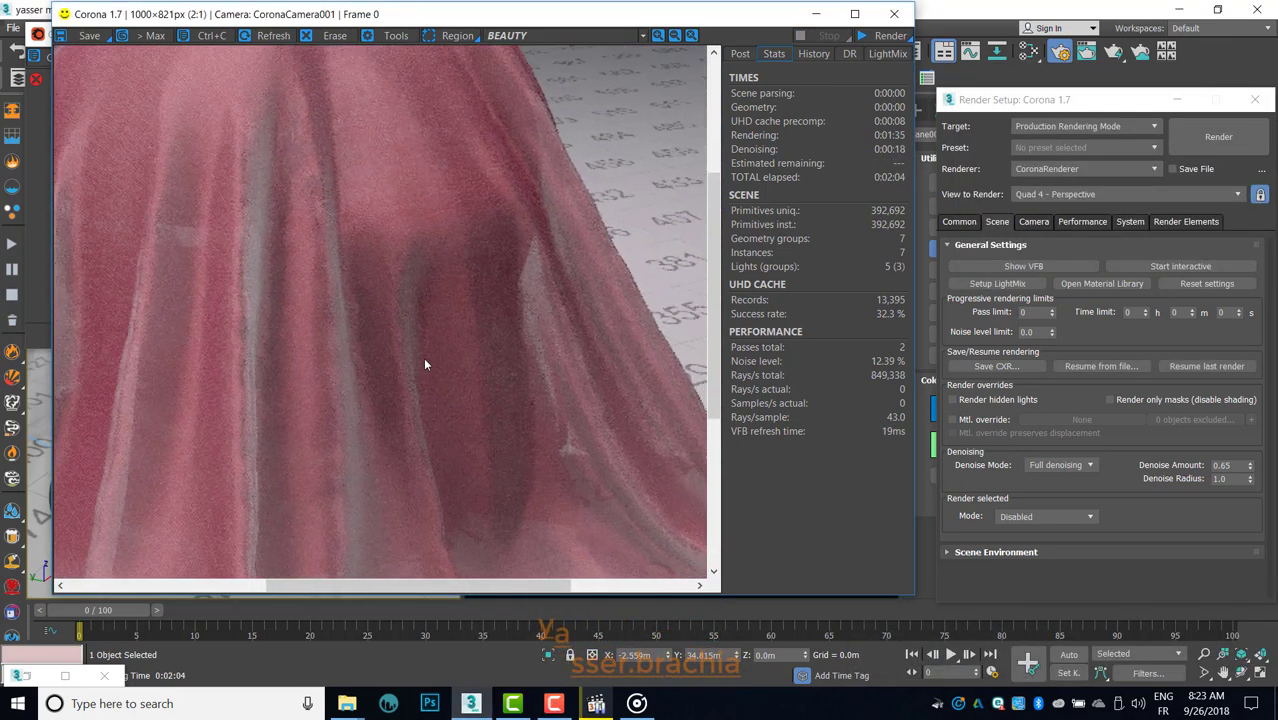
pyautogui.scroll(1, 423, 357)
pyautogui.moveTo(466, 248); pyautogui.dragTo(439, 373)
pyautogui.scroll(-1, 440, 379)
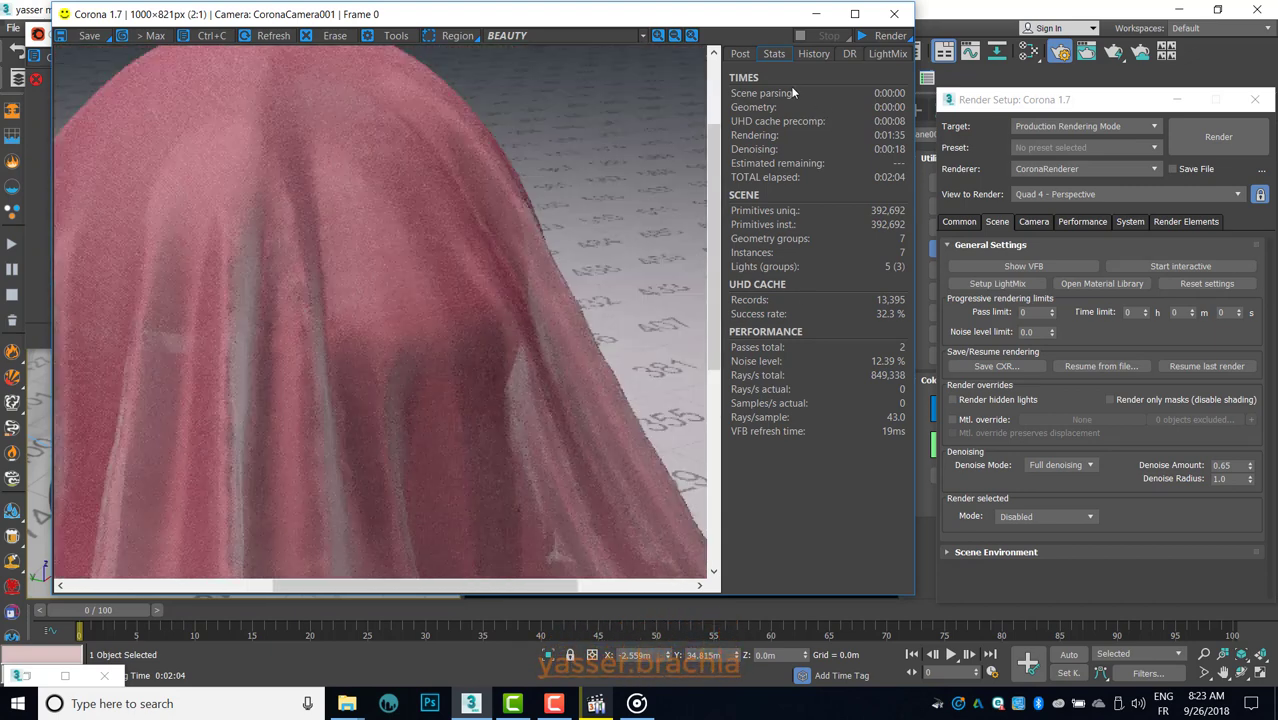
# Step: Set the Post tab denoise amount to 1, then 0.85, and minimize the render window
pyautogui.click(740, 54)
pyautogui.doubleClick(864, 455)
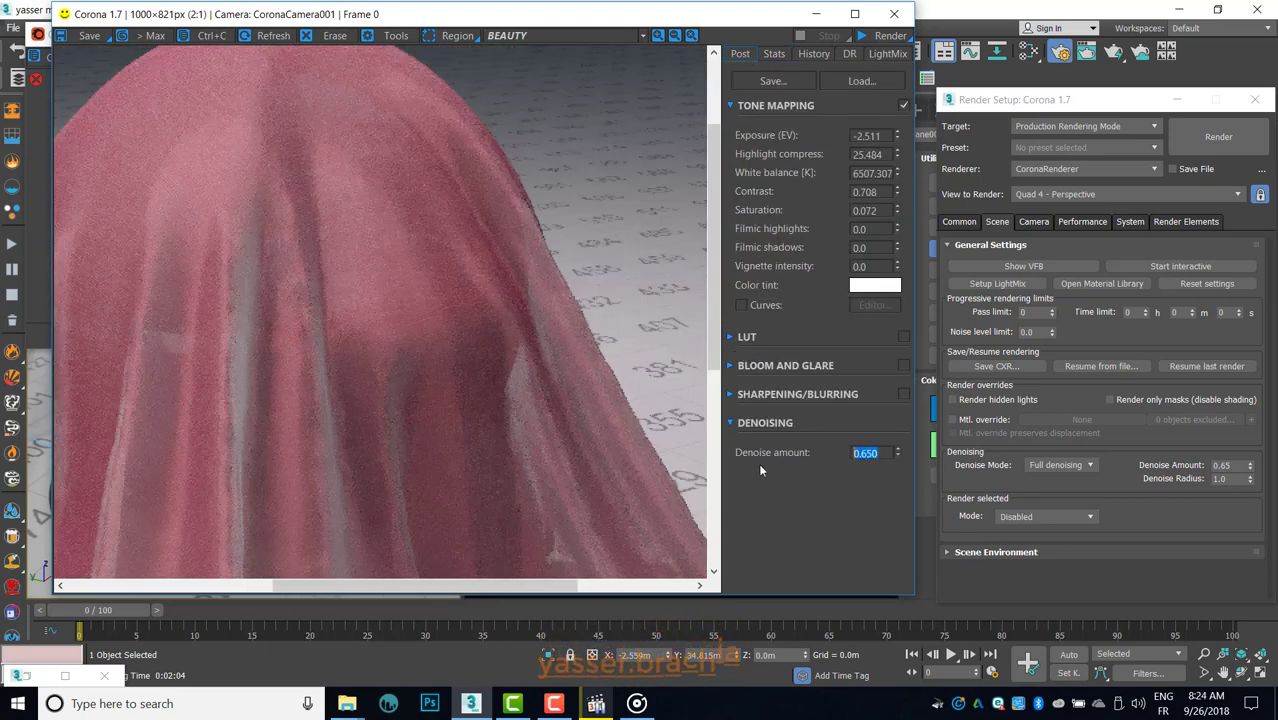
pyautogui.write('1')
pyautogui.press('Return')
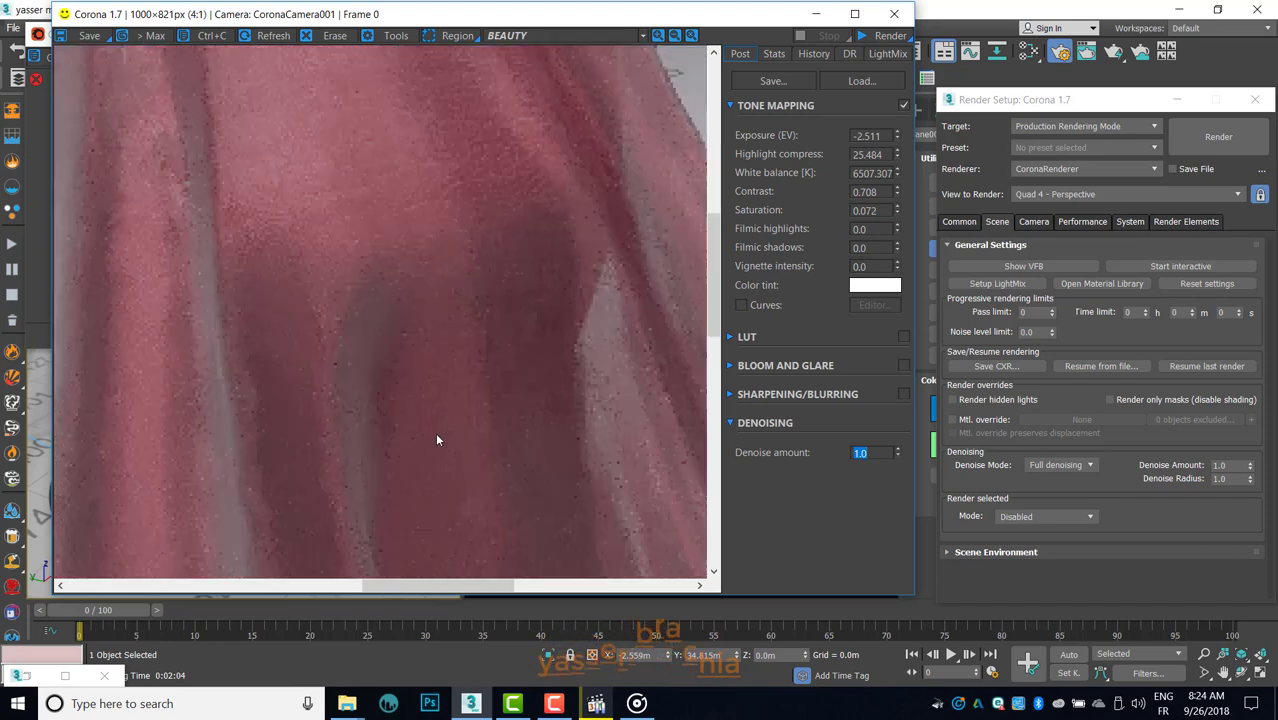
pyautogui.scroll(-1, 440, 425)
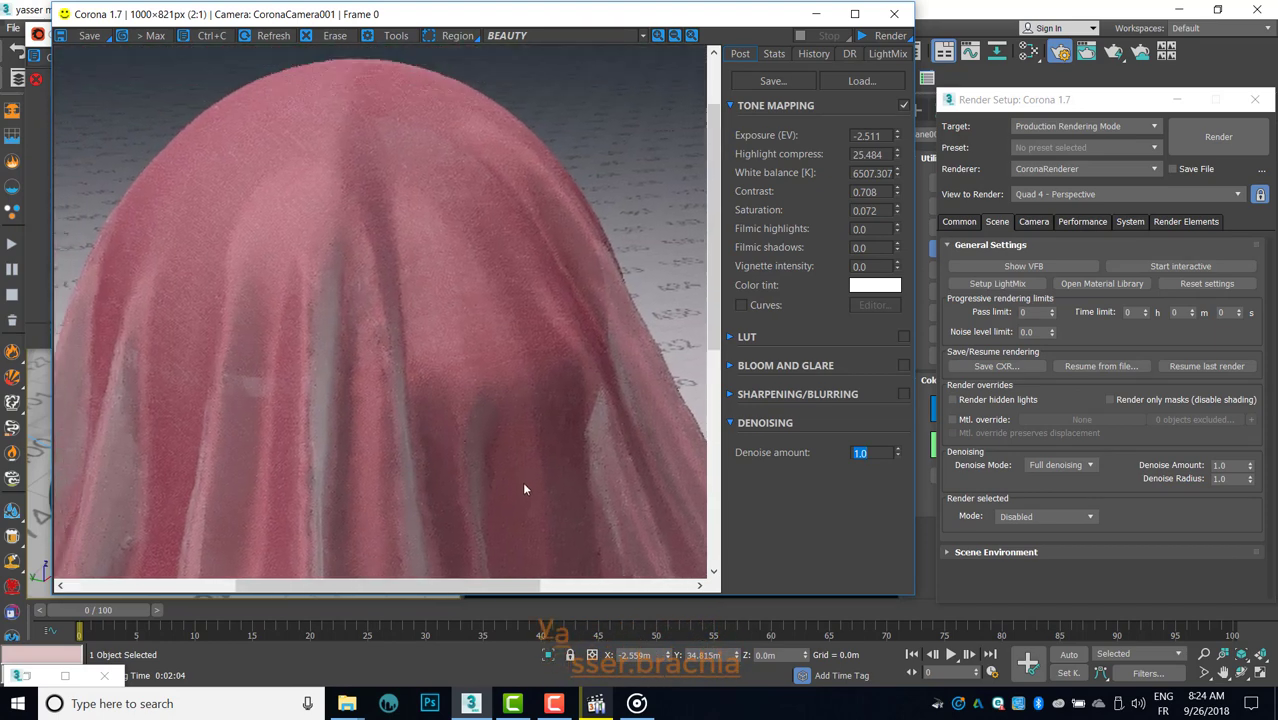
pyautogui.scroll(2, 290, 335)
pyautogui.scroll(-2, 302, 372)
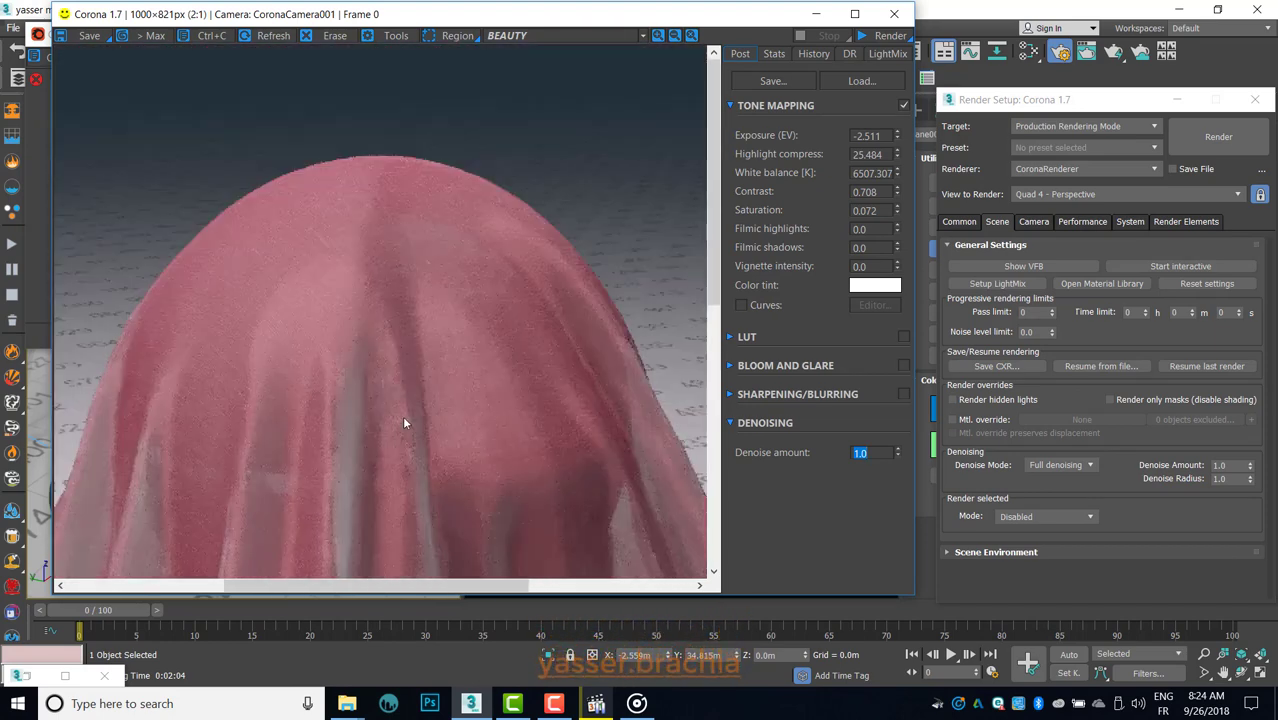
pyautogui.scroll(-1, 404, 423)
pyautogui.scroll(-1, 379, 337)
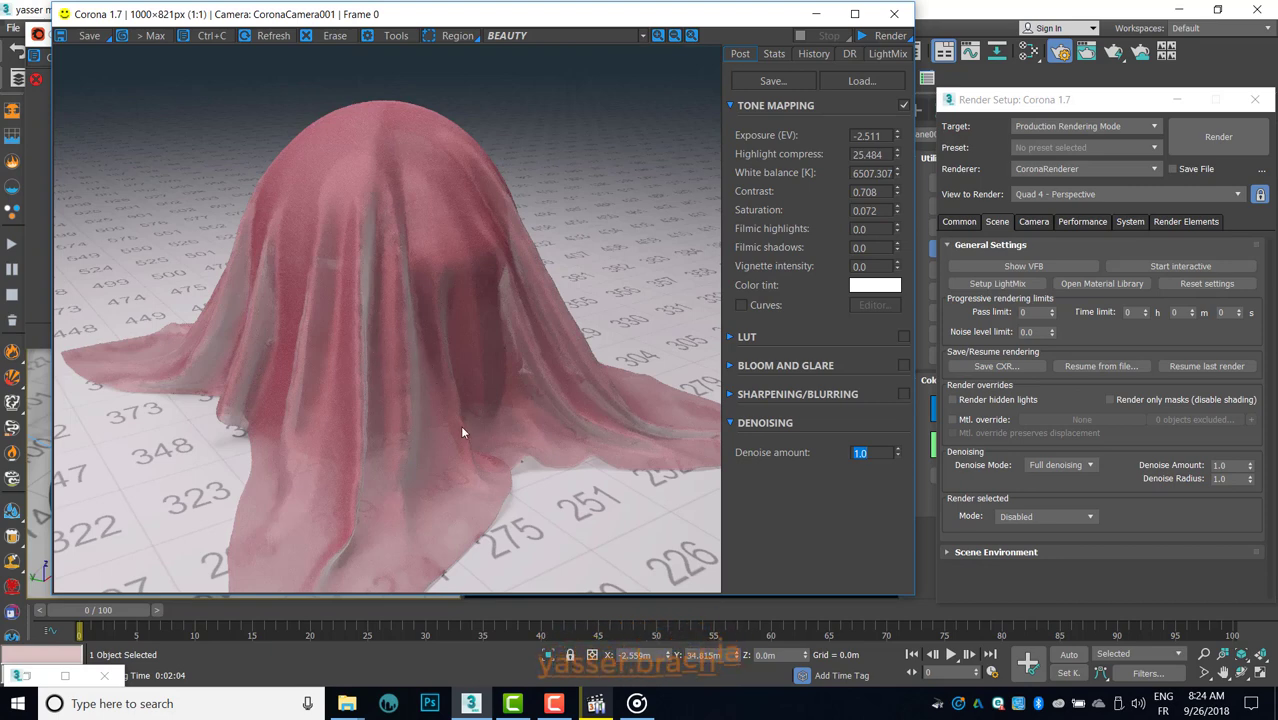
pyautogui.write('0.85')
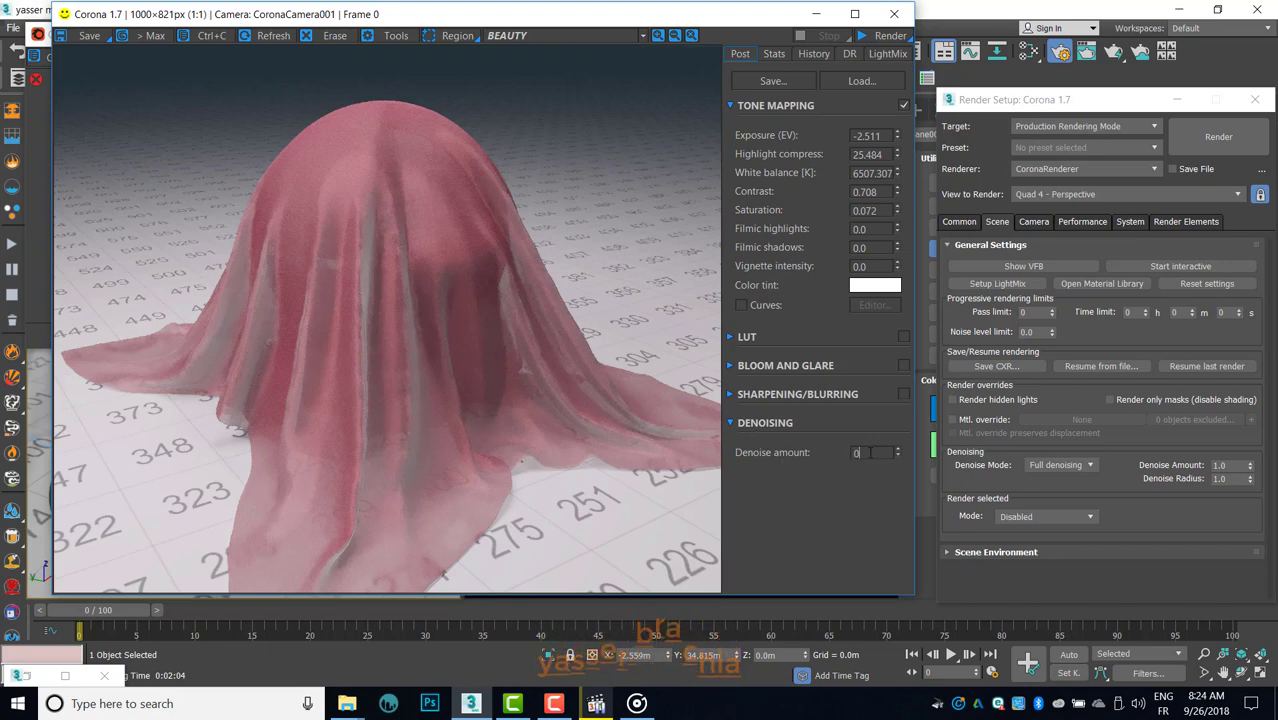
pyautogui.click(816, 14)
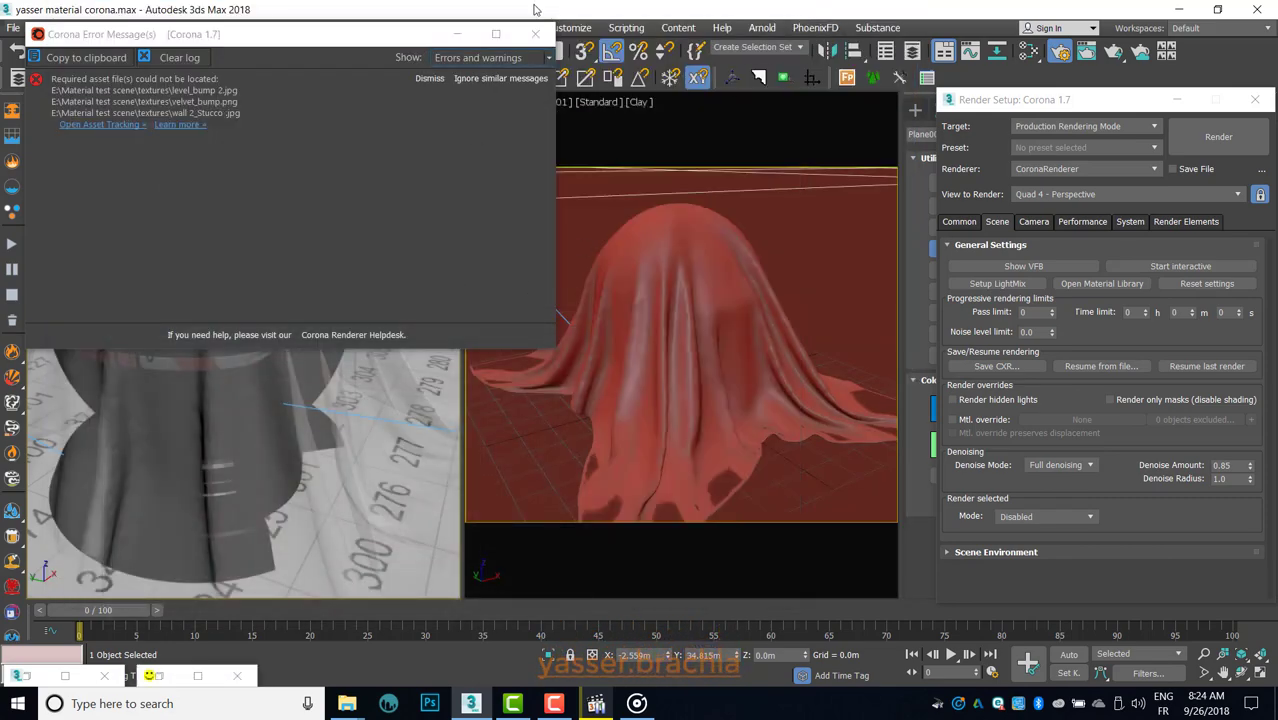
# Step: Insert a Color Correction map (#558) between the Composite map and the curtain's diffuse colour
pyautogui.click(537, 36)
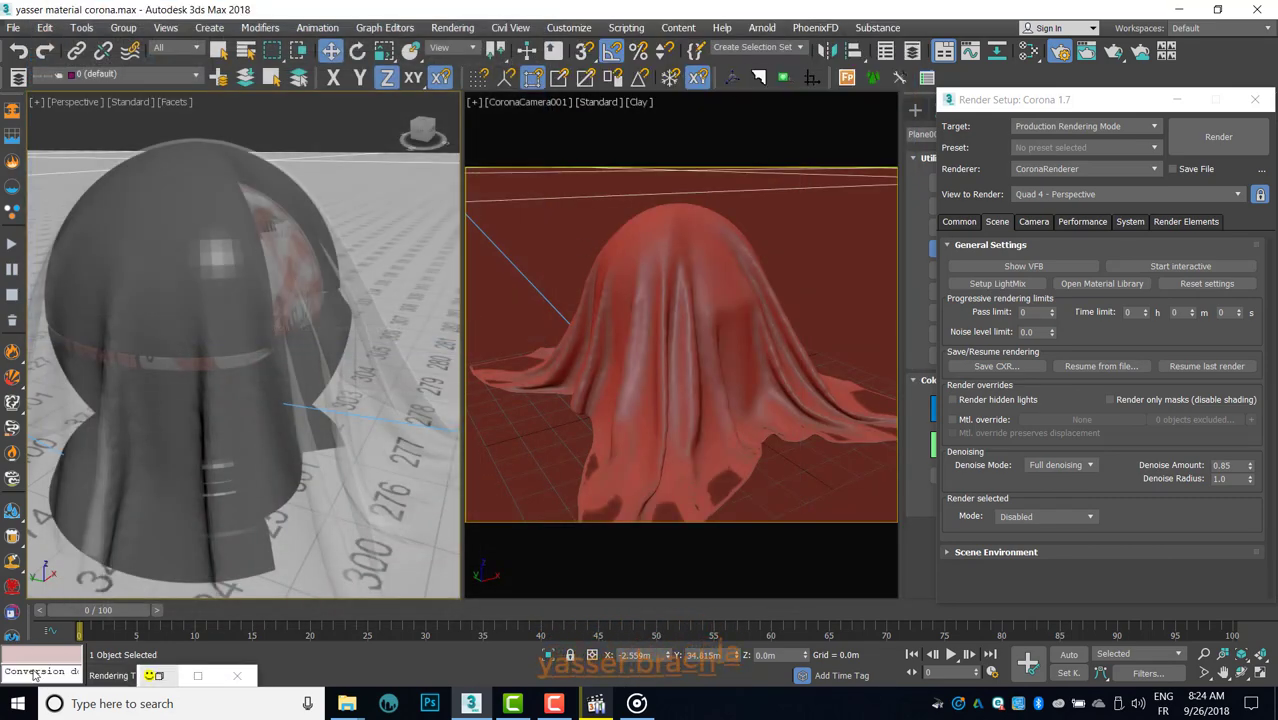
pyautogui.press('m')
pyautogui.click(1233, 24)
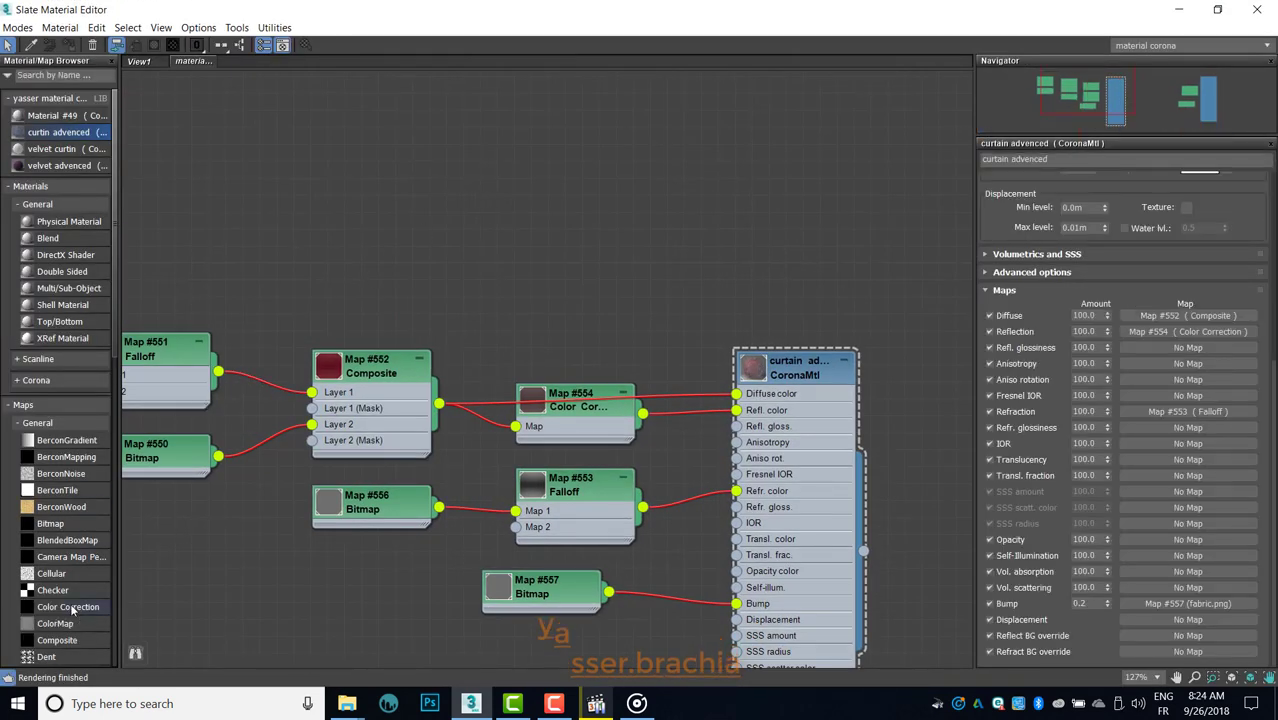
pyautogui.moveTo(72, 610); pyautogui.dragTo(471, 191)
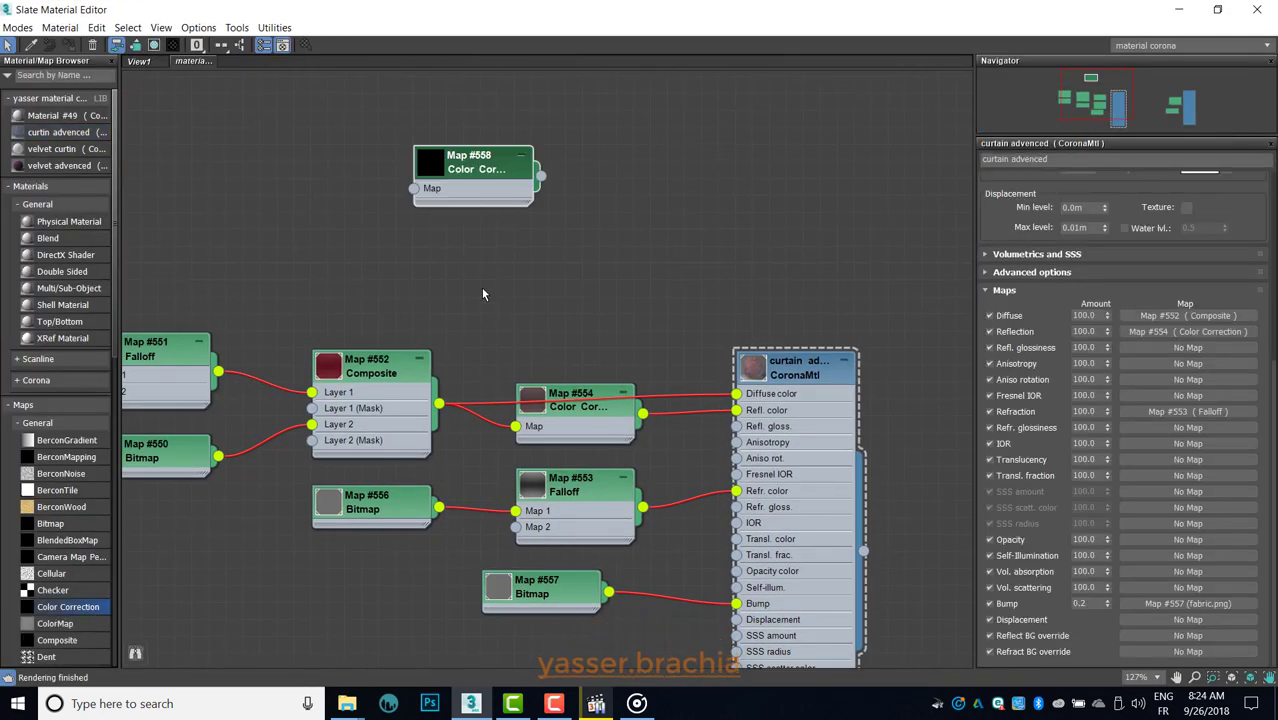
pyautogui.moveTo(482, 294); pyautogui.dragTo(483, 334, button='middle')
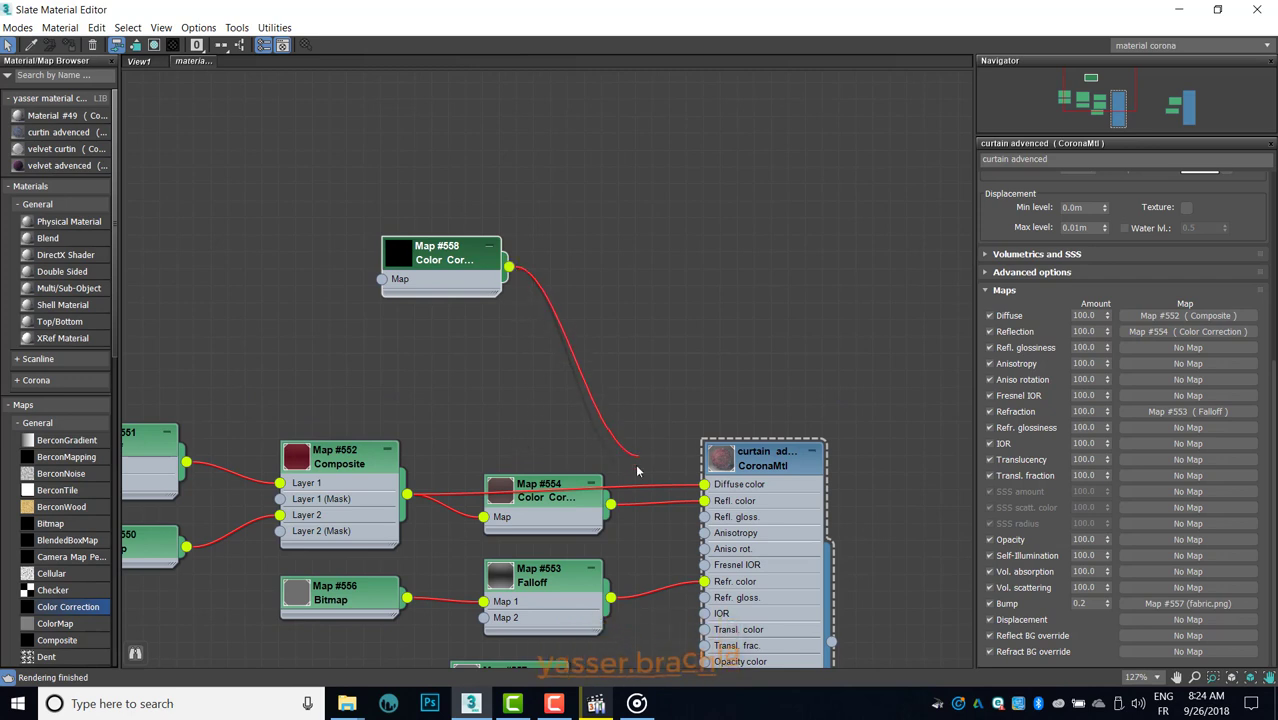
pyautogui.moveTo(509, 266); pyautogui.dragTo(620, 488)
pyautogui.moveTo(492, 265); pyautogui.dragTo(560, 265)
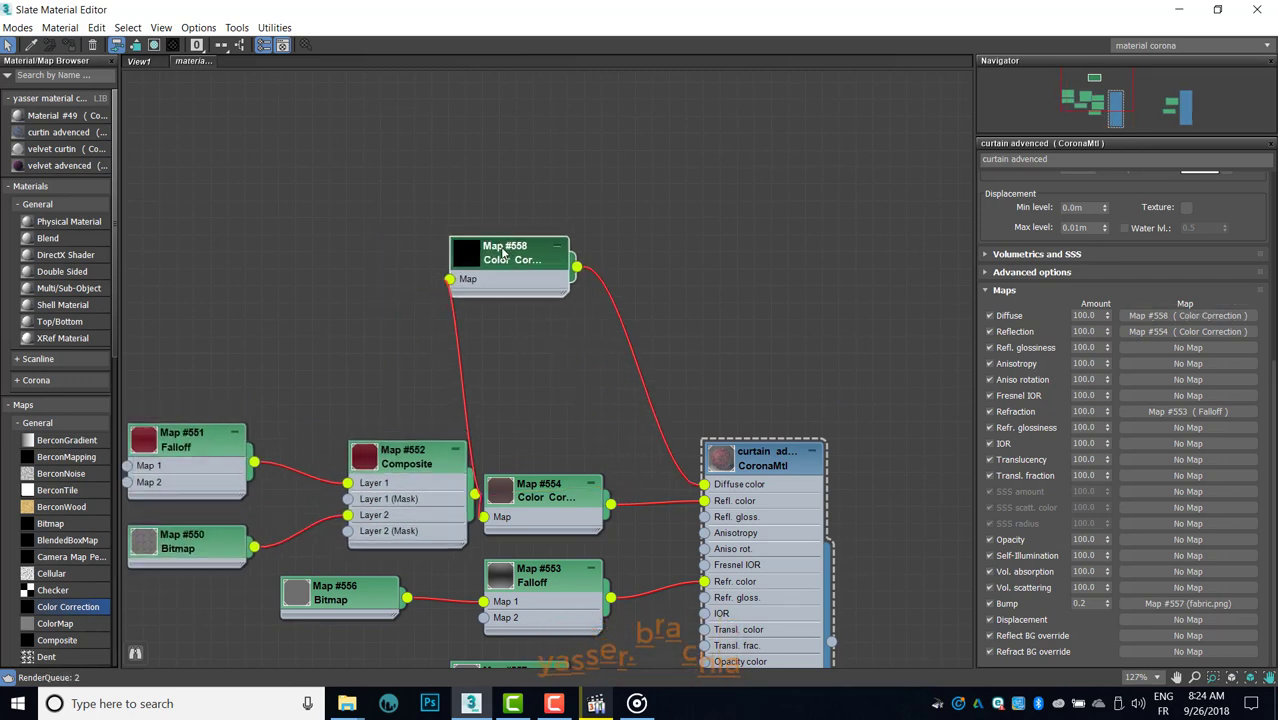
# Step: Give Map #558 a -130 hue shift to turn the fabric blue, then reposition its branch
pyautogui.doubleClick(510, 255)
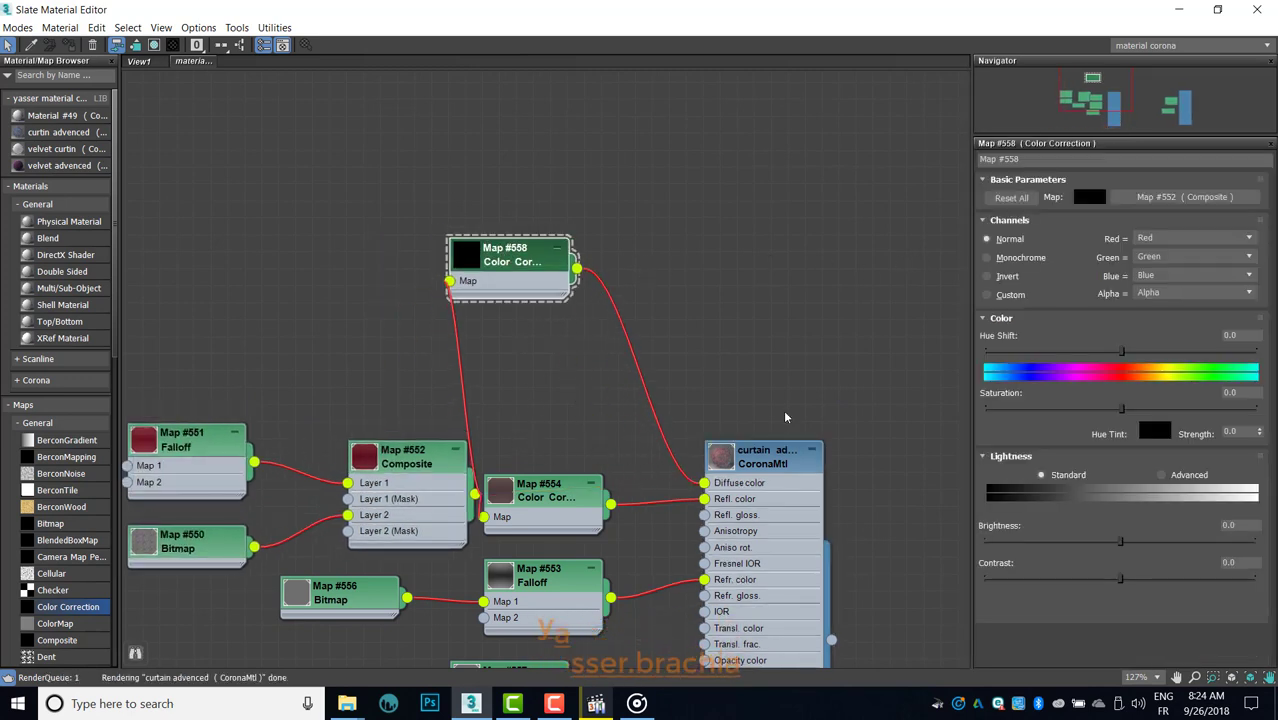
pyautogui.moveTo(1122, 352); pyautogui.dragTo(1024, 352)
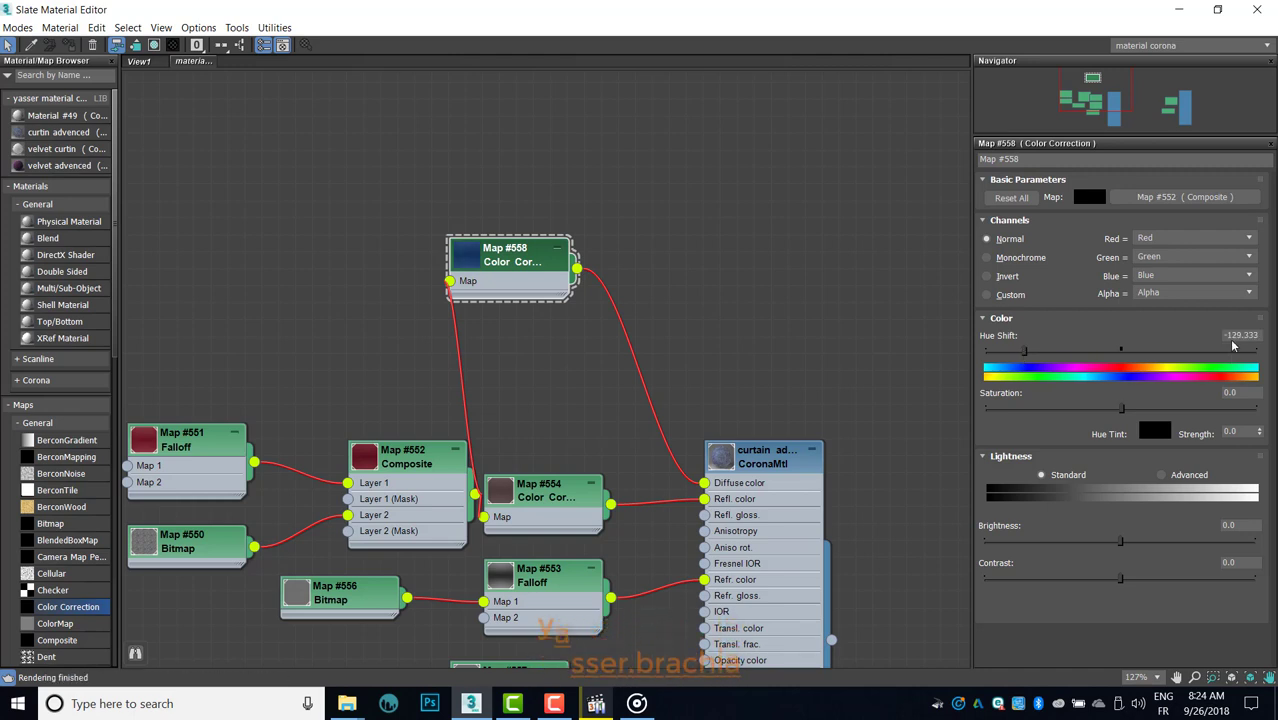
pyautogui.rightClick(491, 262)
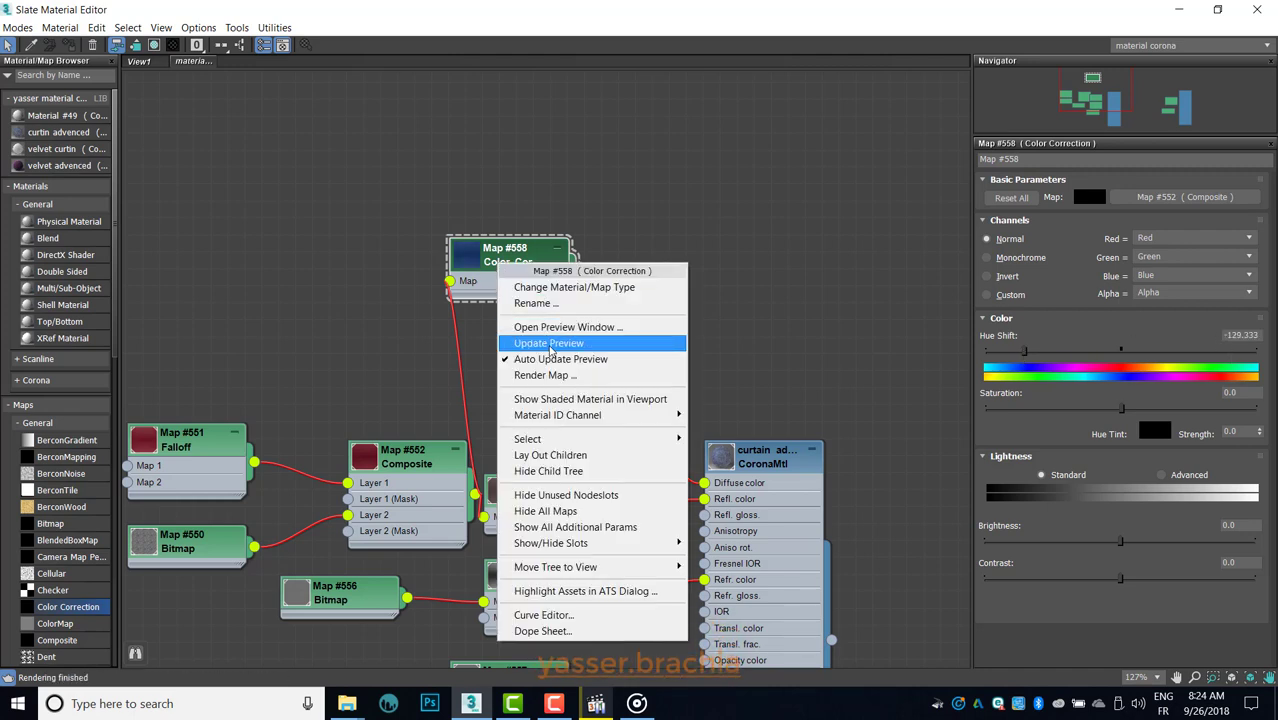
pyautogui.click(545, 343)
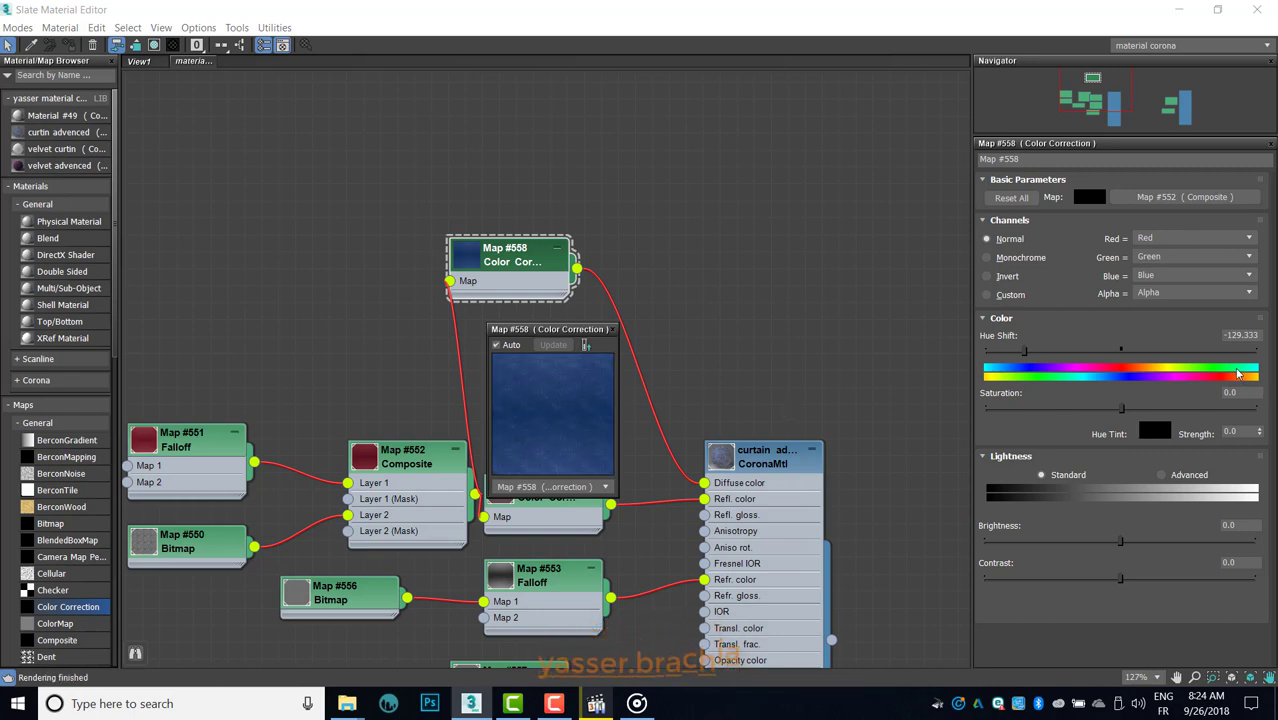
pyautogui.doubleClick(1240, 336)
pyautogui.write('-1')
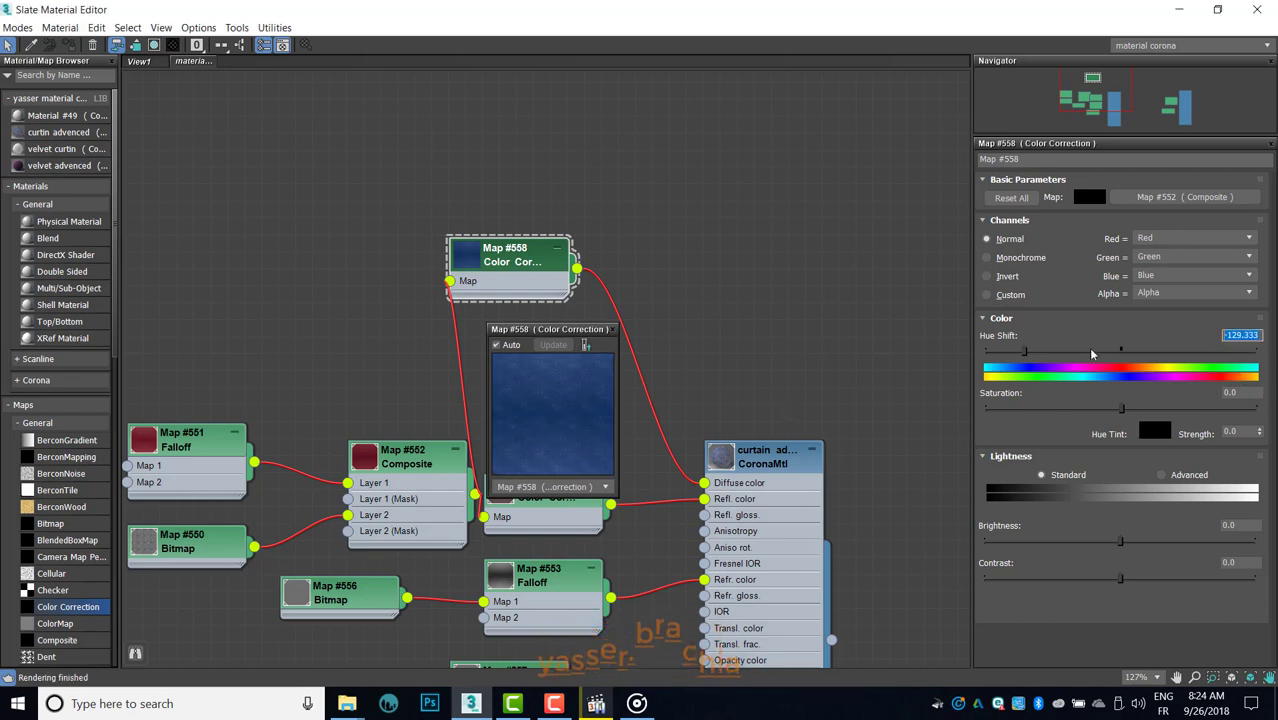
pyautogui.write('30')
pyautogui.press('Return')
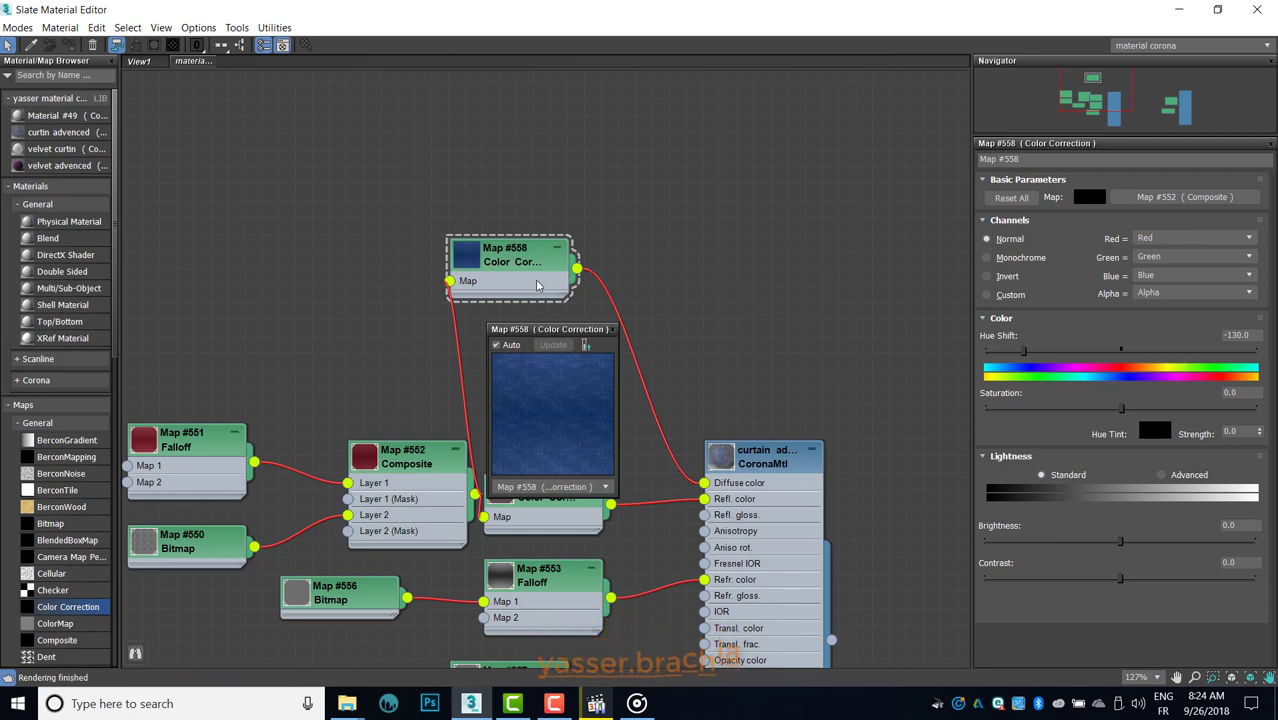
pyautogui.keyDown('ctrl'); pyautogui.moveTo(530, 258); pyautogui.dragTo(497, 158); pyautogui.keyUp('ctrl')
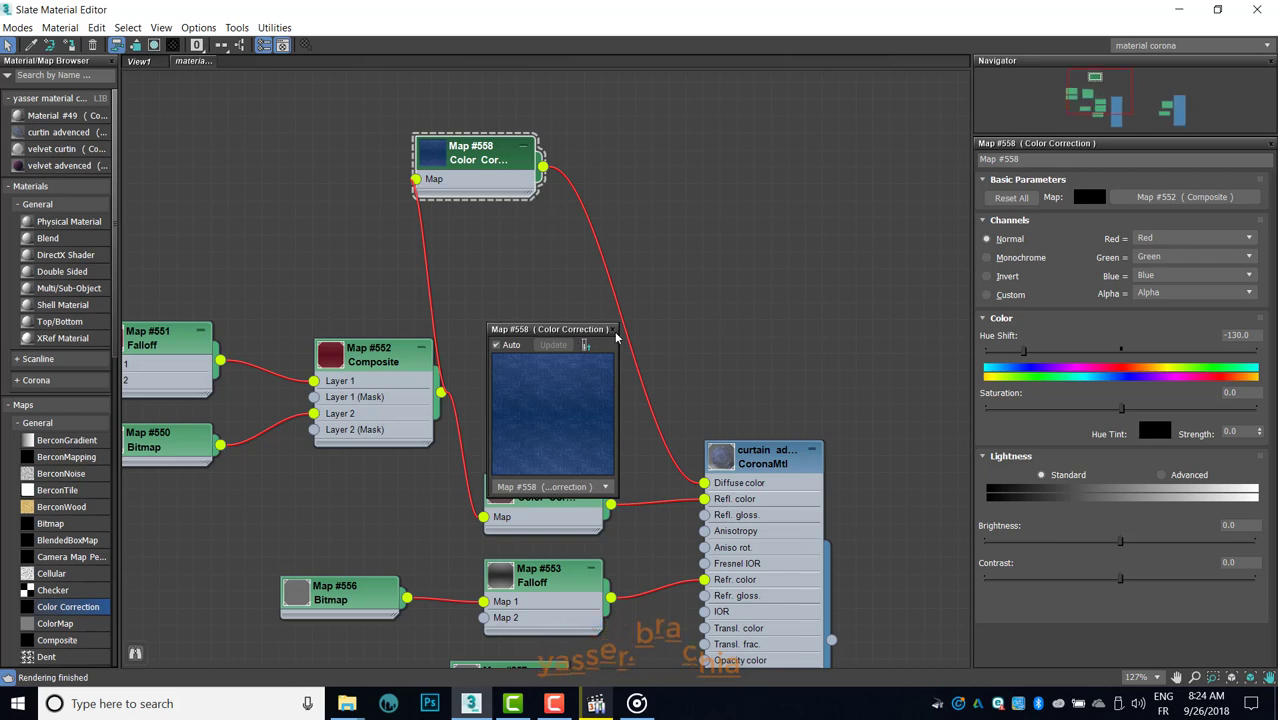
# Step: Give Color Correction Map #554 the same -130 hue shift and tidy the lower nodes
pyautogui.click(545, 492)
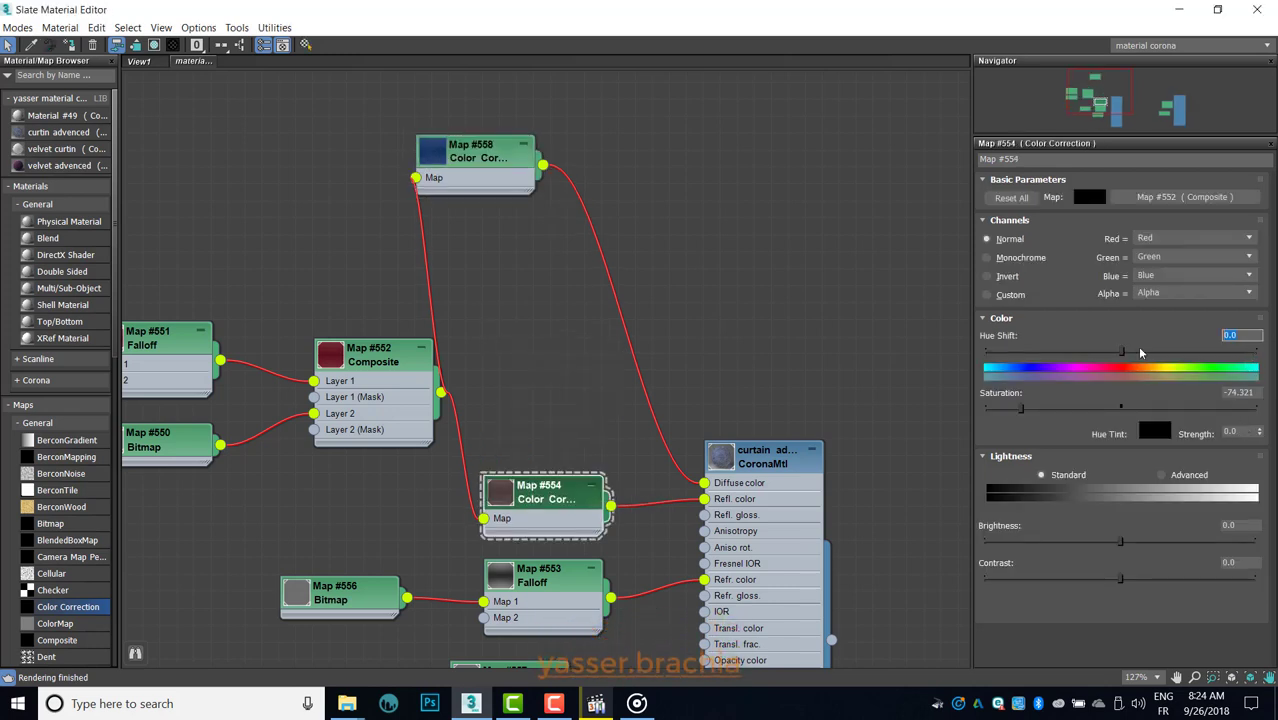
pyautogui.write('-130')
pyautogui.press('Return')
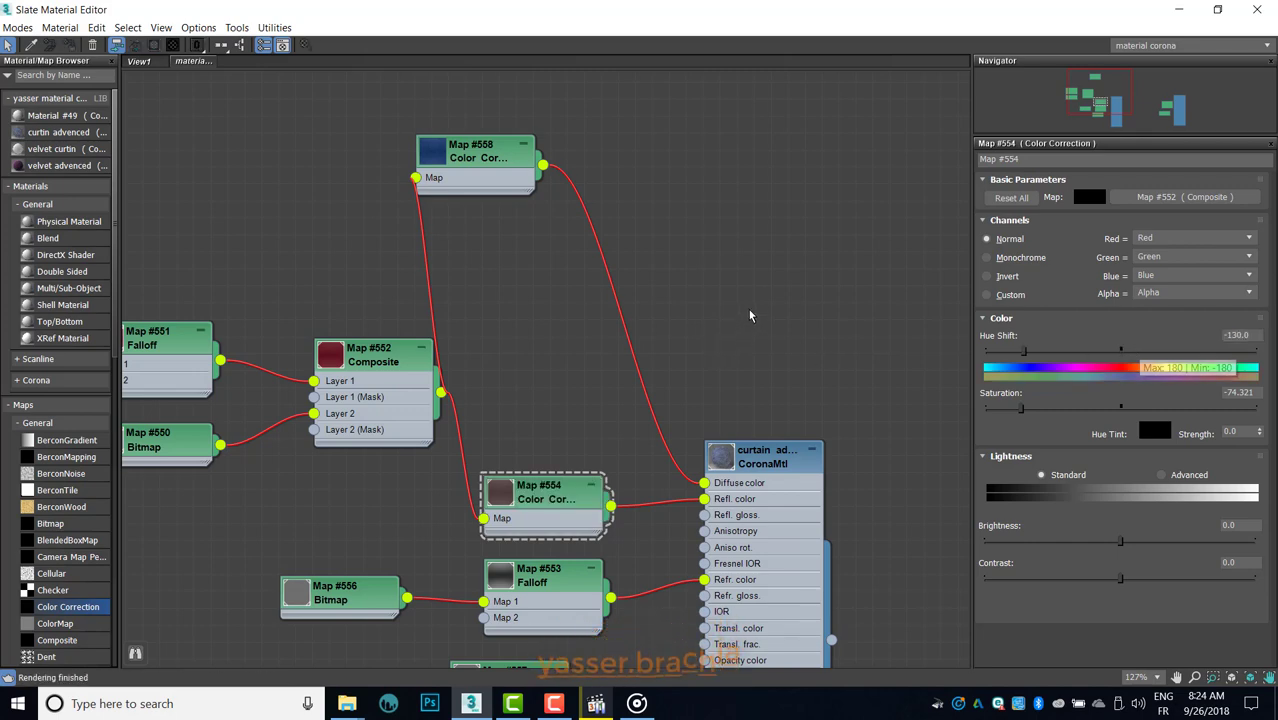
pyautogui.scroll(-1, 485, 470)
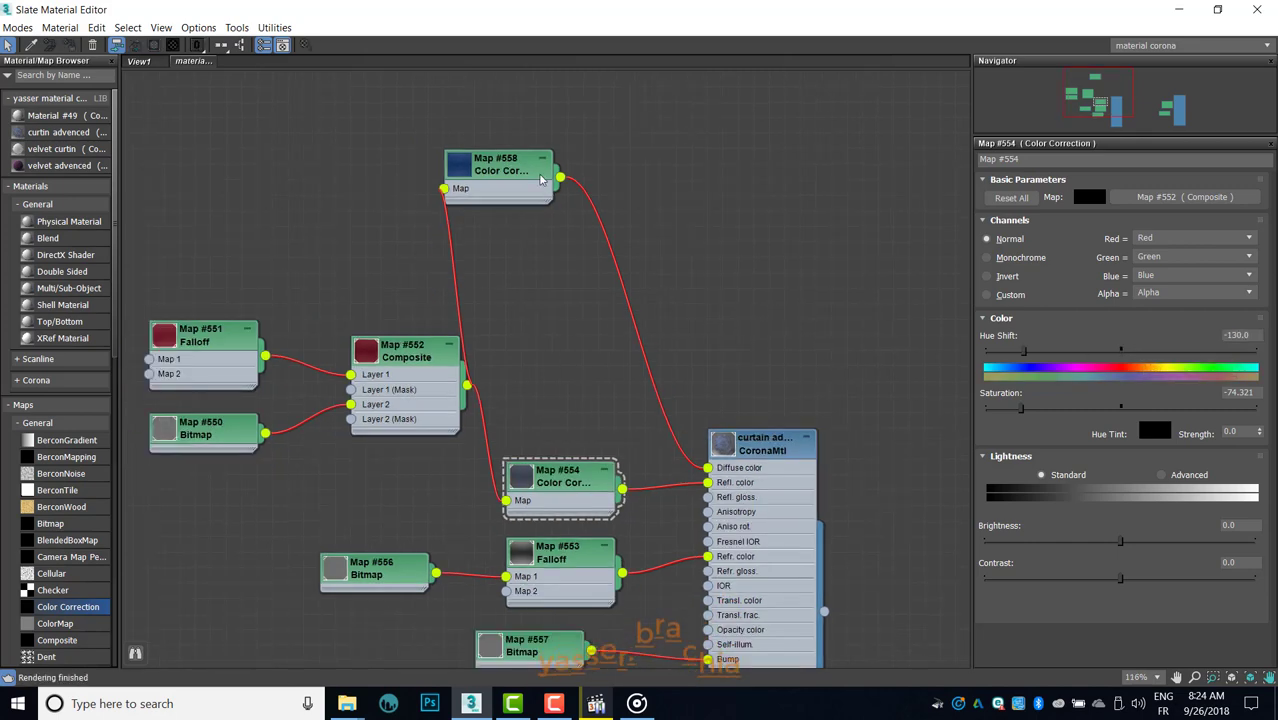
pyautogui.scroll(-1, 485, 470)
pyautogui.moveTo(485, 470); pyautogui.dragTo(490, 290, button='middle')
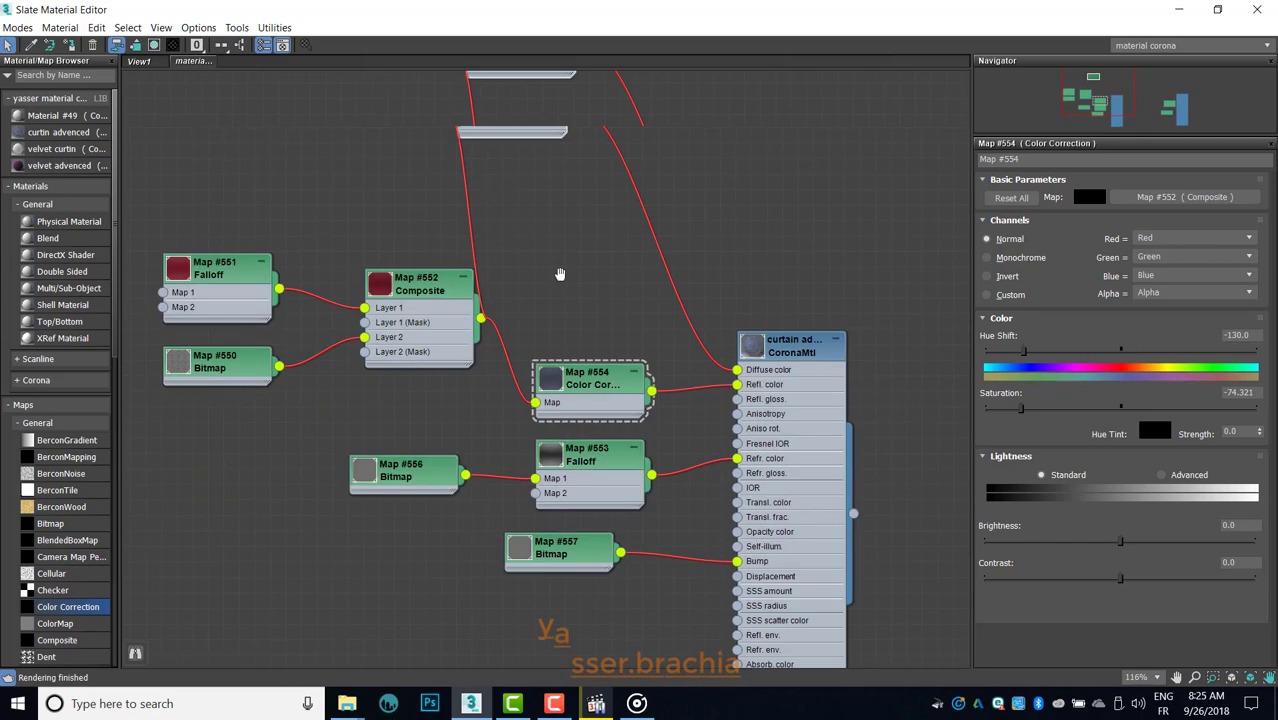
pyautogui.moveTo(573, 455); pyautogui.dragTo(520, 449)
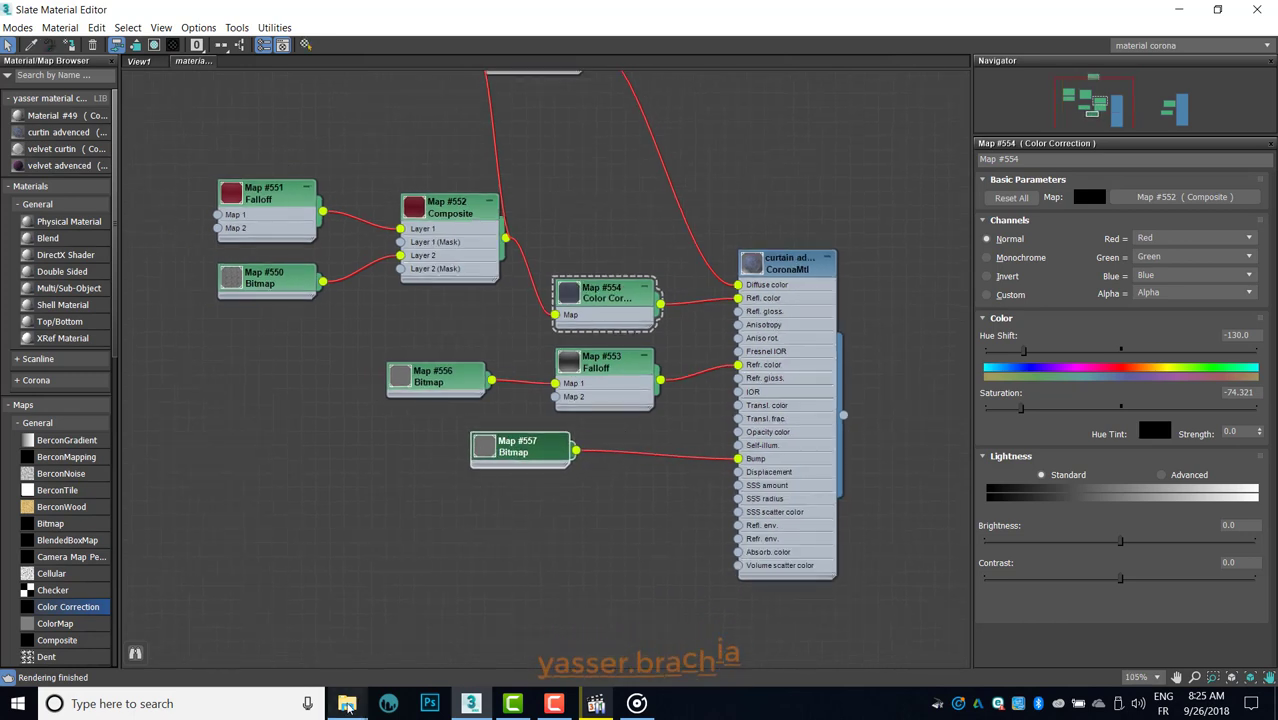
pyautogui.moveTo(346, 704)
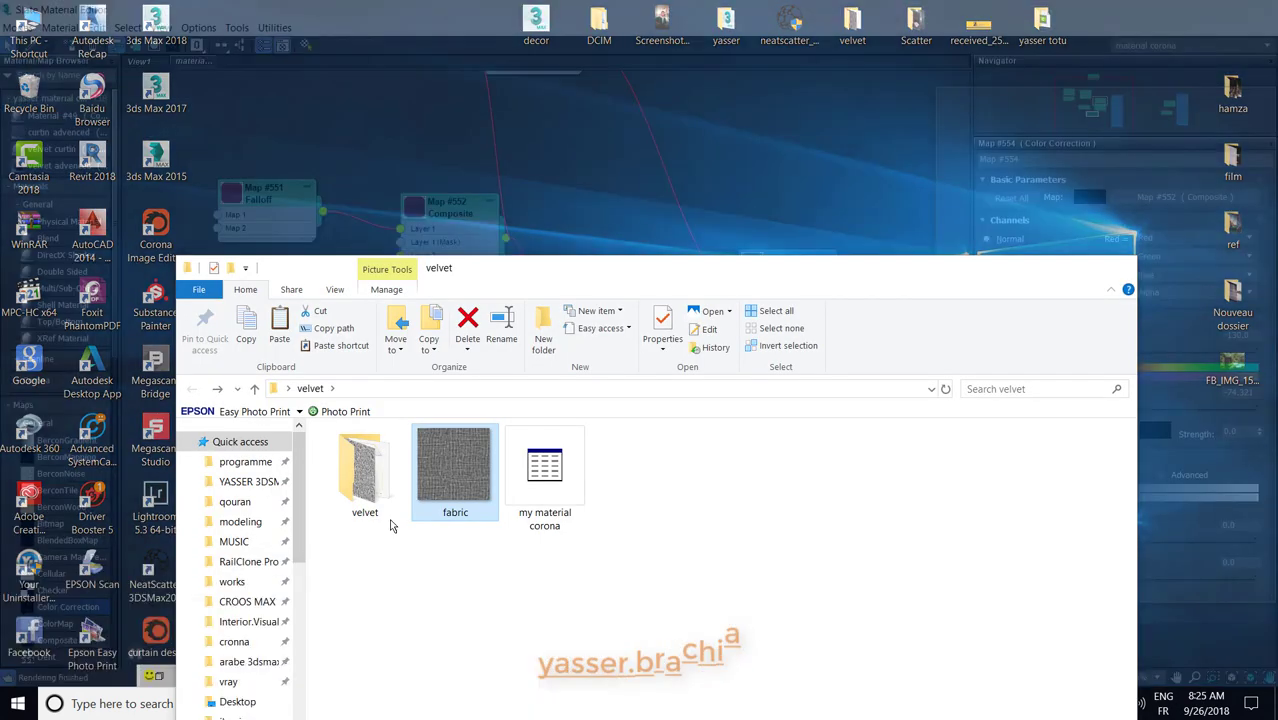
# Step: Load the AM_102_028_map_001_bump2 texture from the velvet folder as bitmap Map #559
pyautogui.click(797, 626)
pyautogui.doubleClick(376, 477)
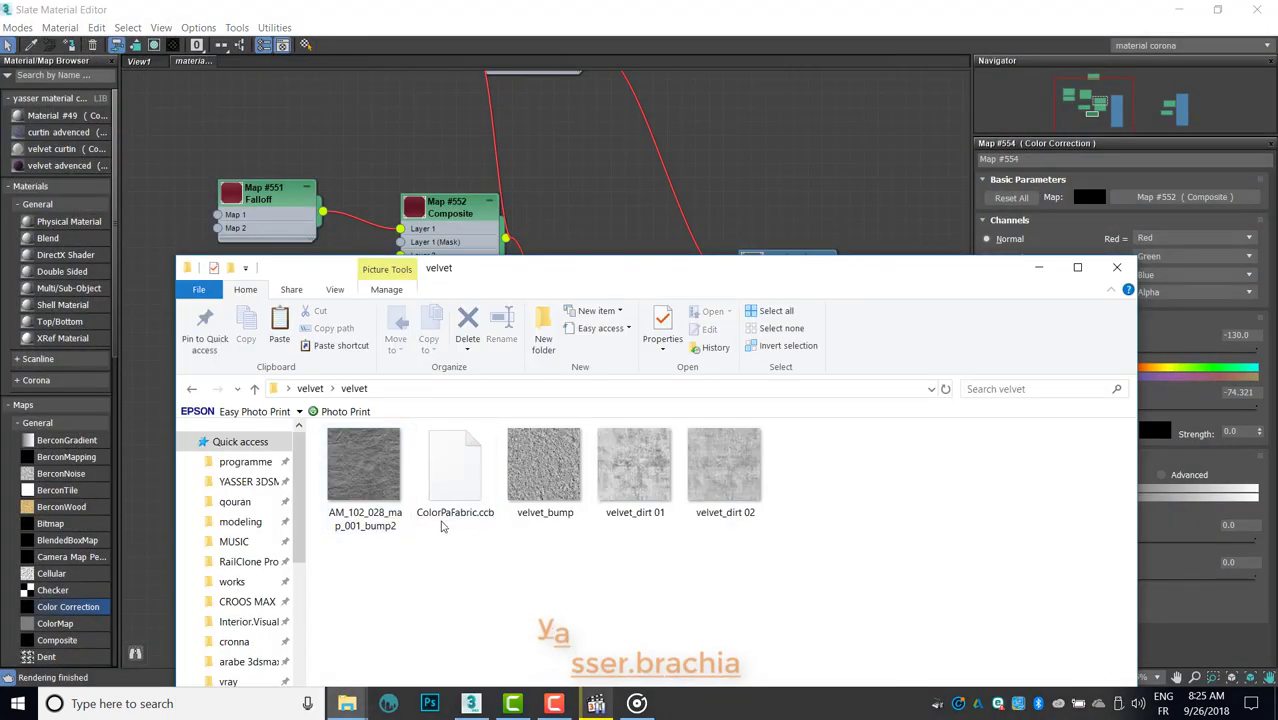
pyautogui.moveTo(707, 276); pyautogui.dragTo(895, 346)
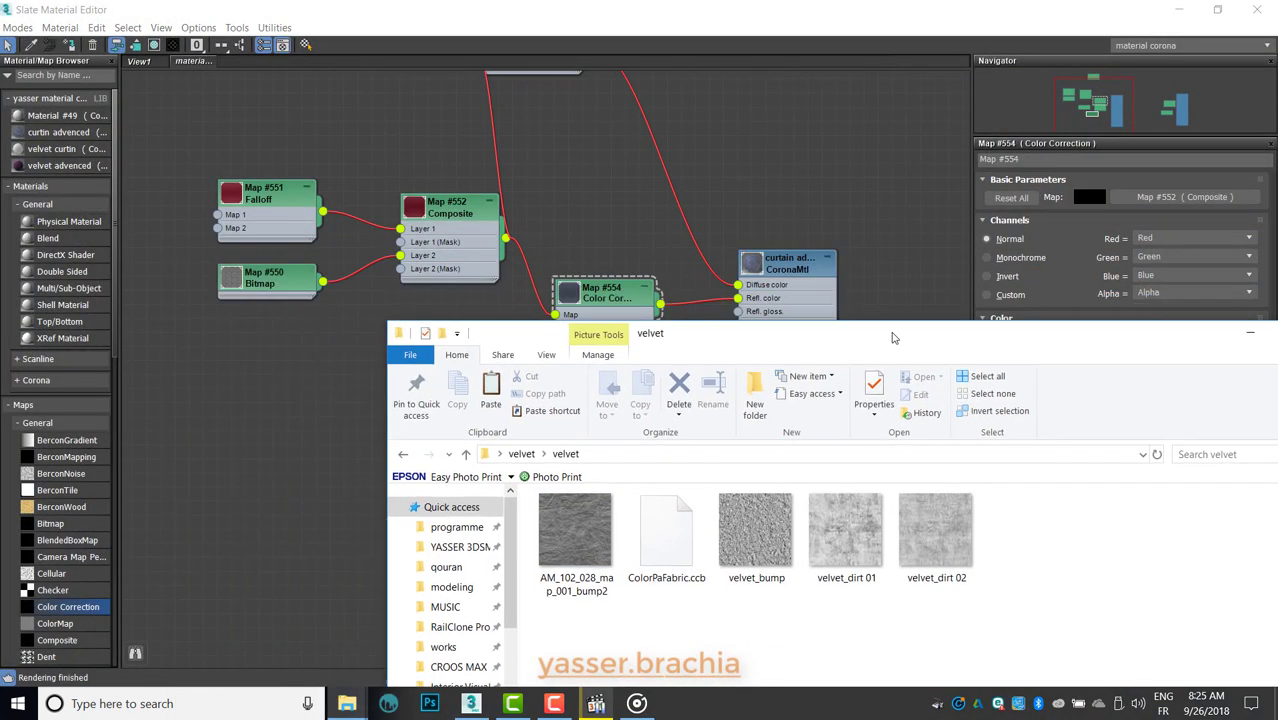
pyautogui.moveTo(576, 530); pyautogui.dragTo(328, 447)
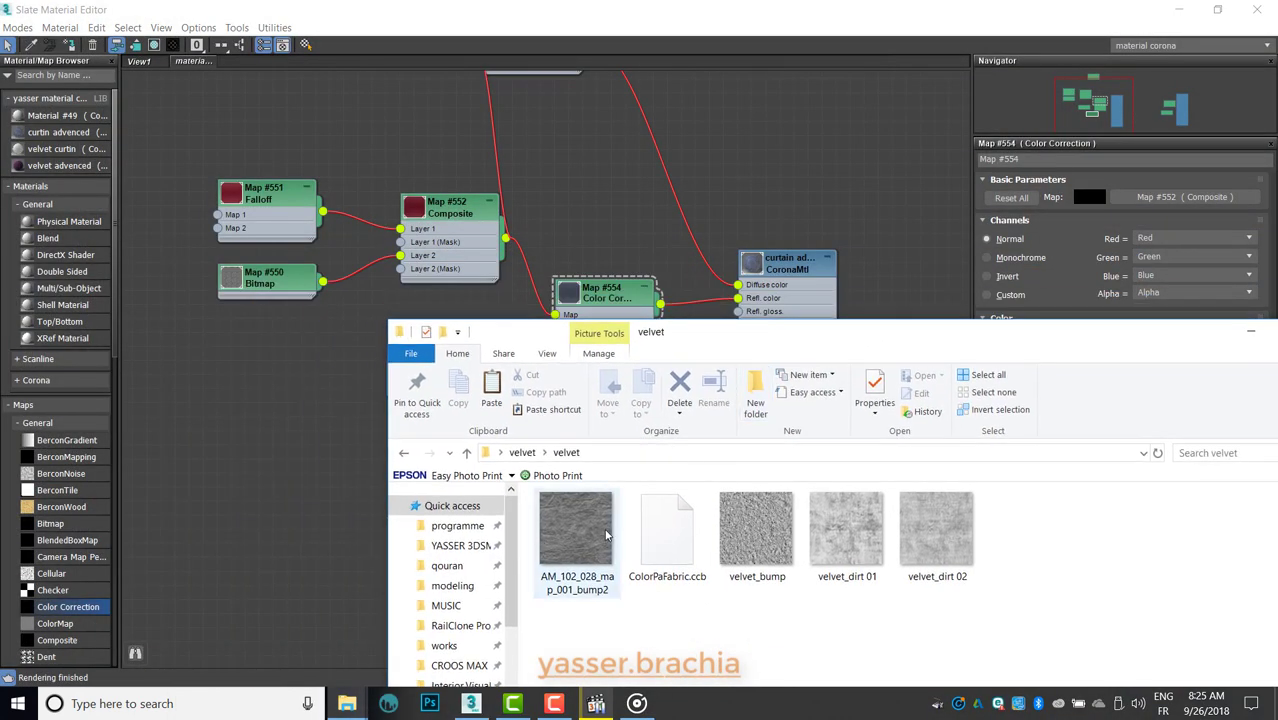
pyautogui.click(1250, 331)
pyautogui.moveTo(336, 452); pyautogui.dragTo(432, 520)
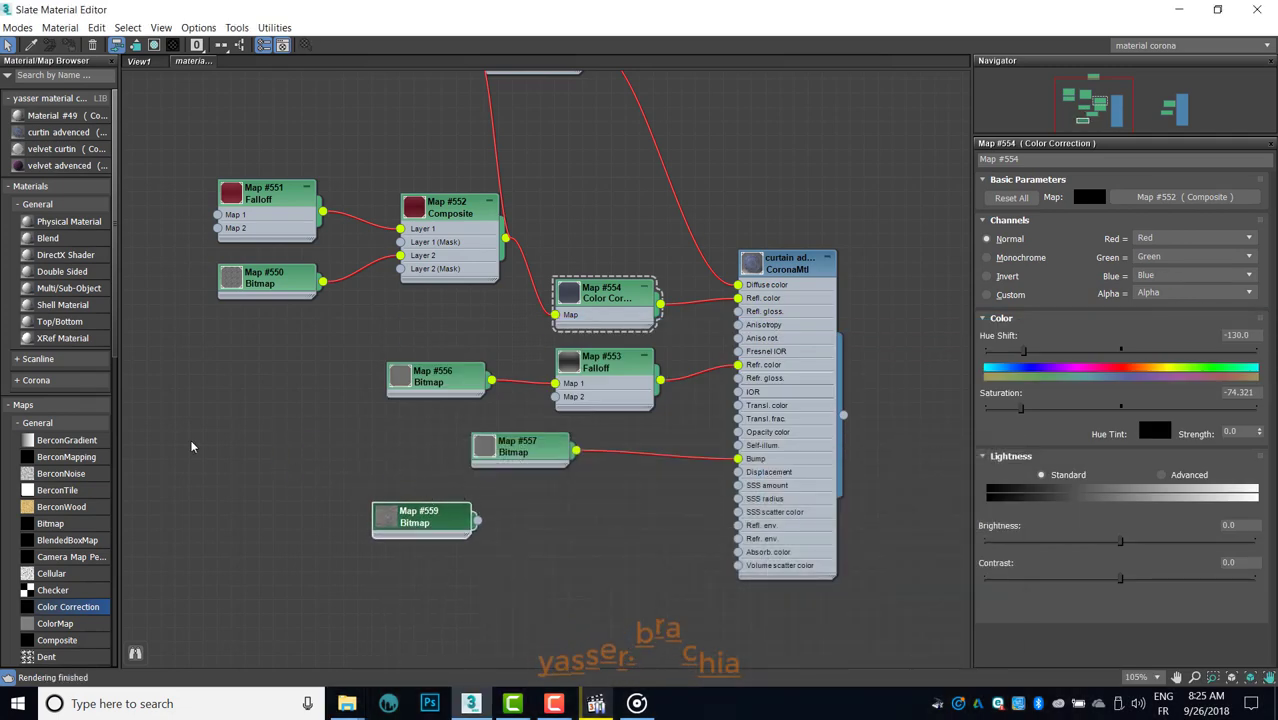
pyautogui.scroll(-2, 66, 500)
pyautogui.scroll(-3, 66, 582)
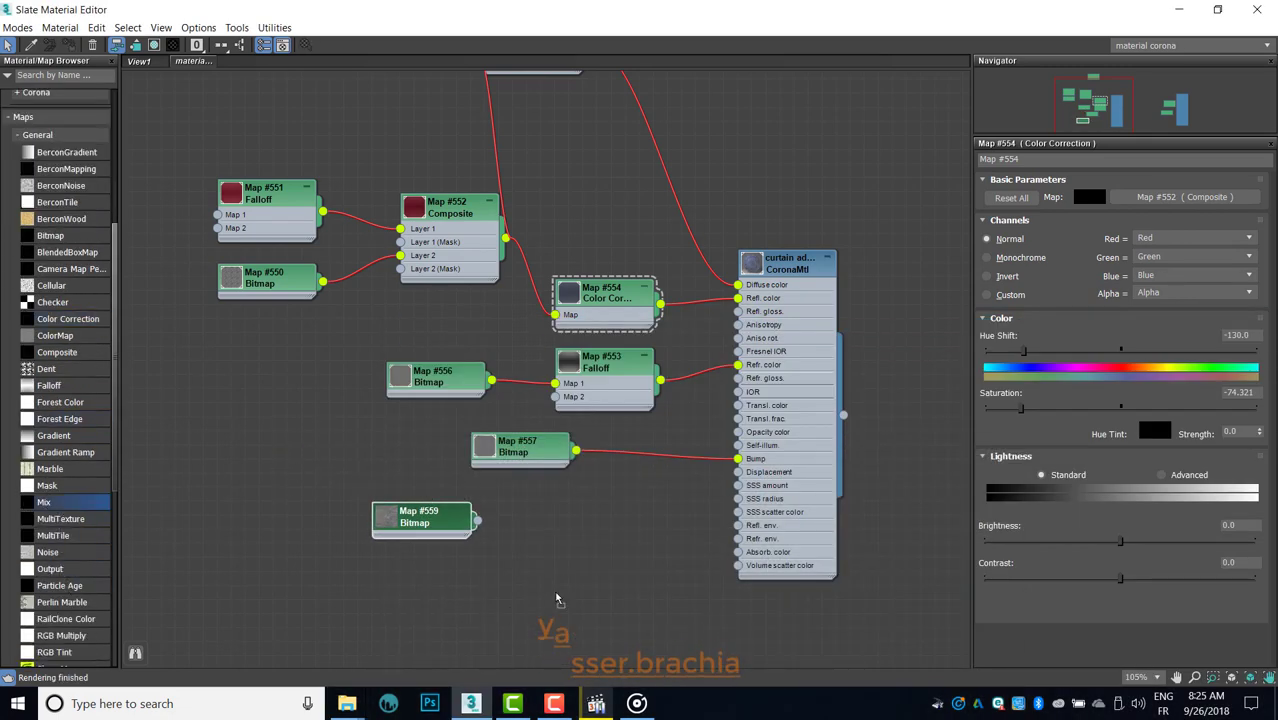
# Step: Insert a Mix map on the Bump link, with #557 as Color 1, #559 as Color 2, and 50 mix amount
pyautogui.moveTo(44, 502); pyautogui.dragTo(557, 598)
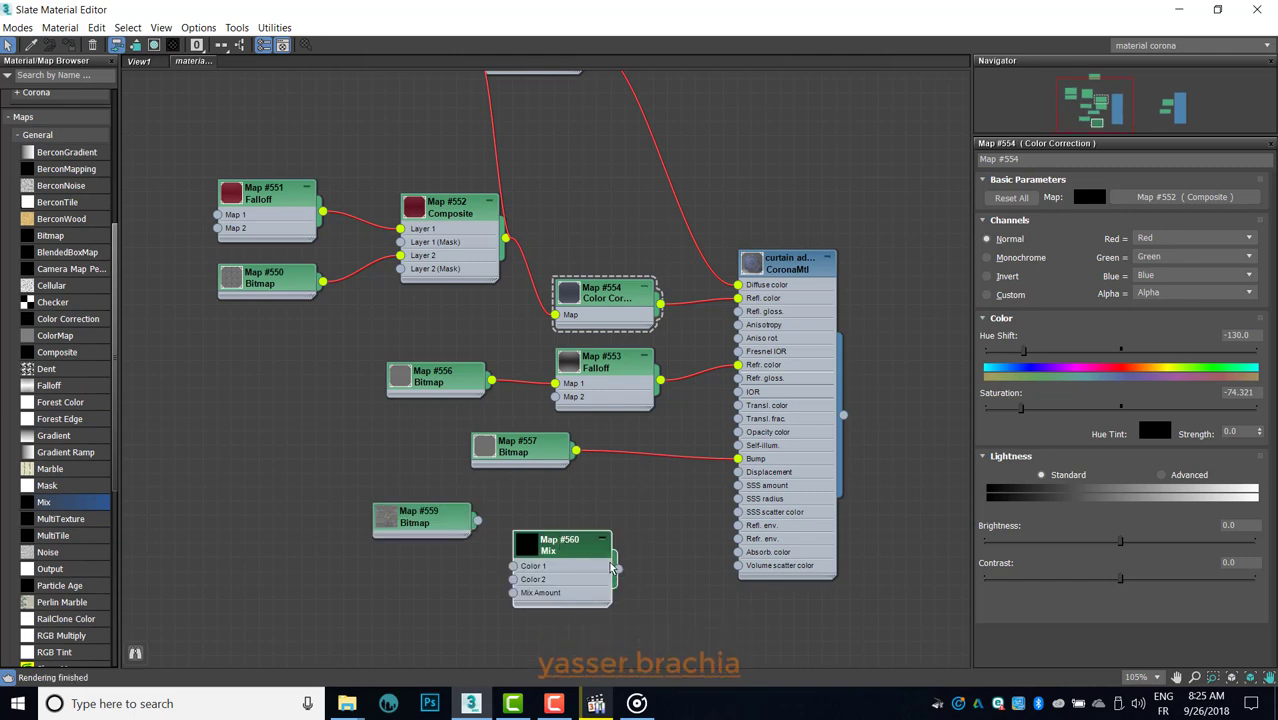
pyautogui.moveTo(663, 452); pyautogui.dragTo(663, 454)
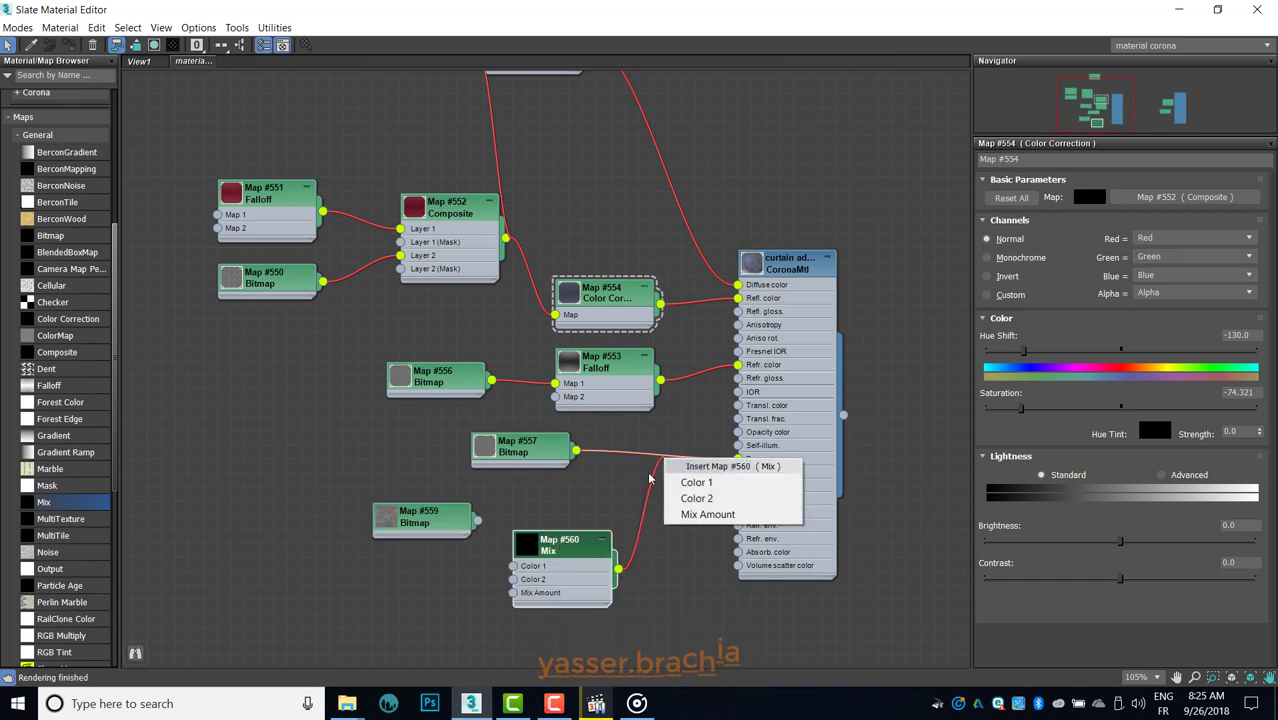
pyautogui.click(690, 478)
pyautogui.moveTo(437, 532)
pyautogui.mouseDown()
pyautogui.moveTo(353, 517)
pyautogui.moveTo(470, 560)
pyautogui.mouseUp()
pyautogui.click(400, 510)
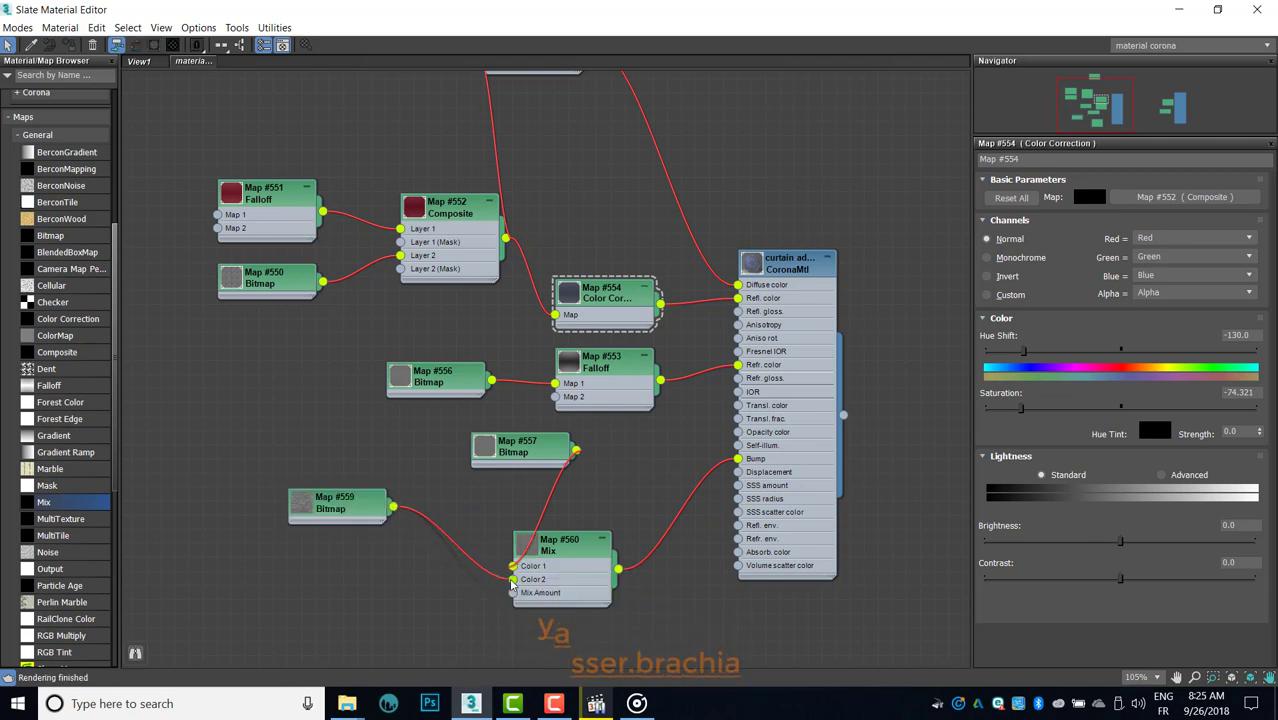
pyautogui.moveTo(517, 442); pyautogui.dragTo(363, 442)
pyautogui.moveTo(335, 498); pyautogui.dragTo(349, 526)
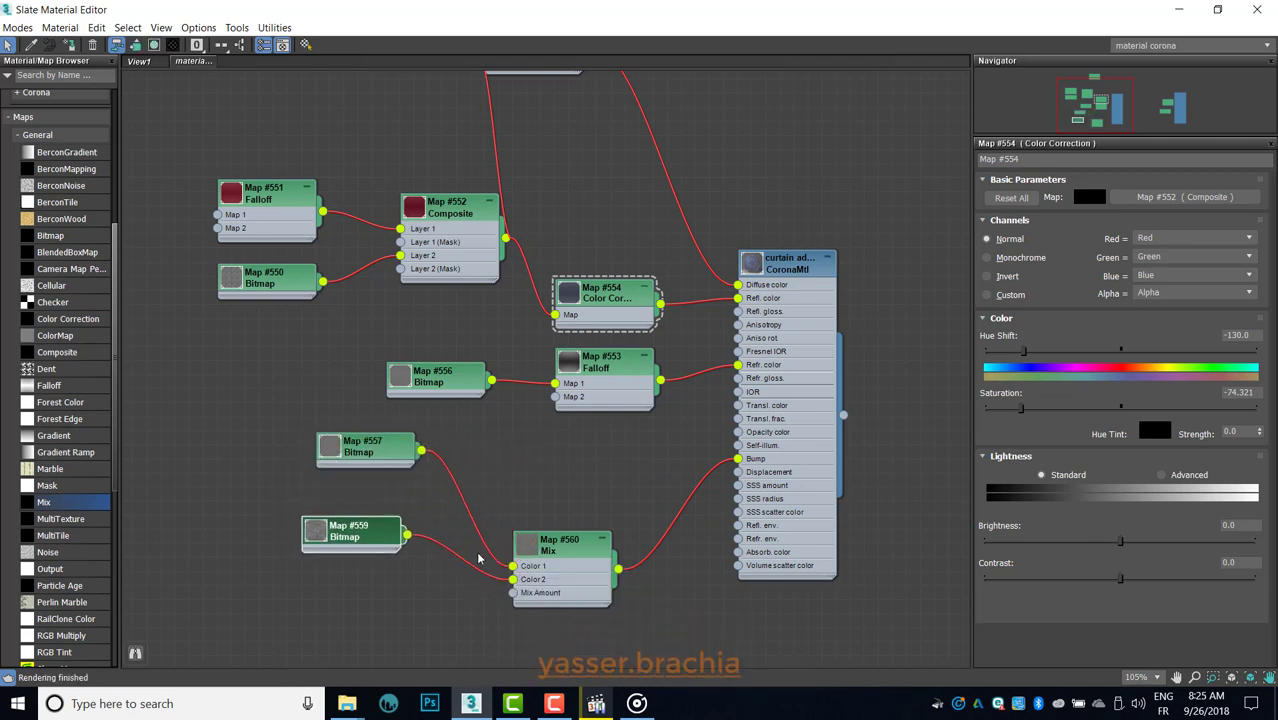
pyautogui.doubleClick(582, 557)
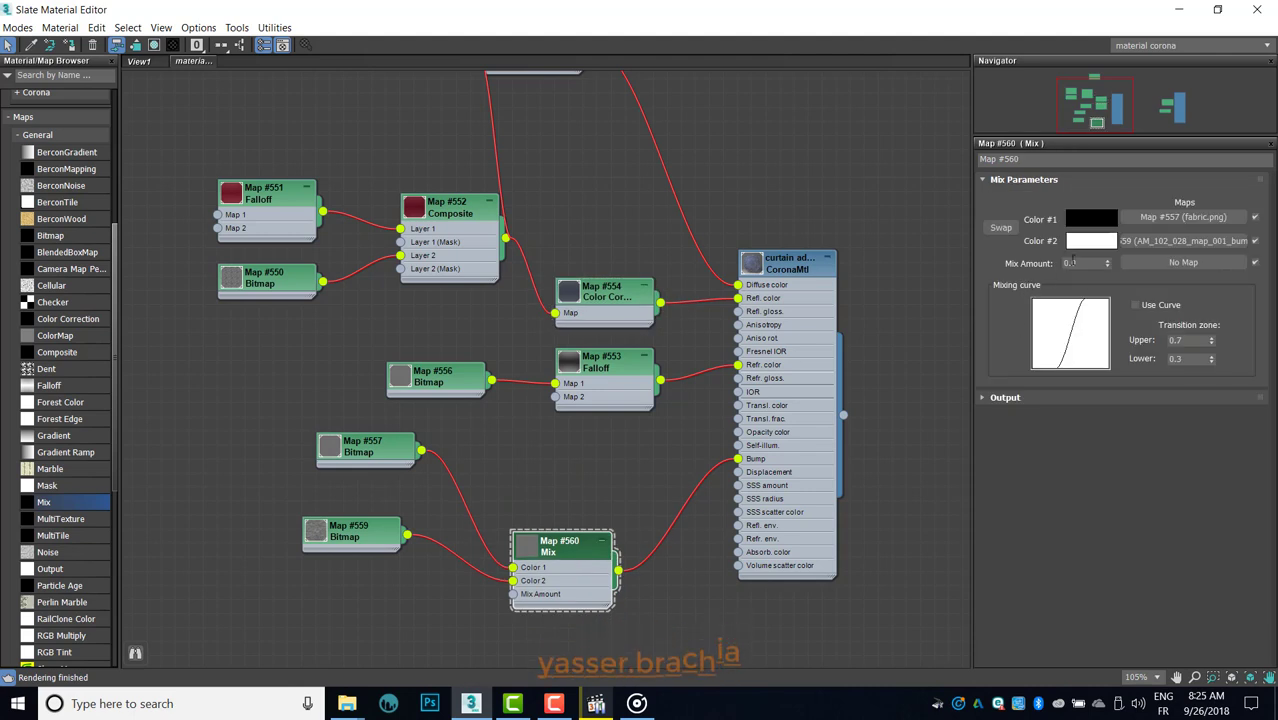
pyautogui.write('50')
pyautogui.press('Return')
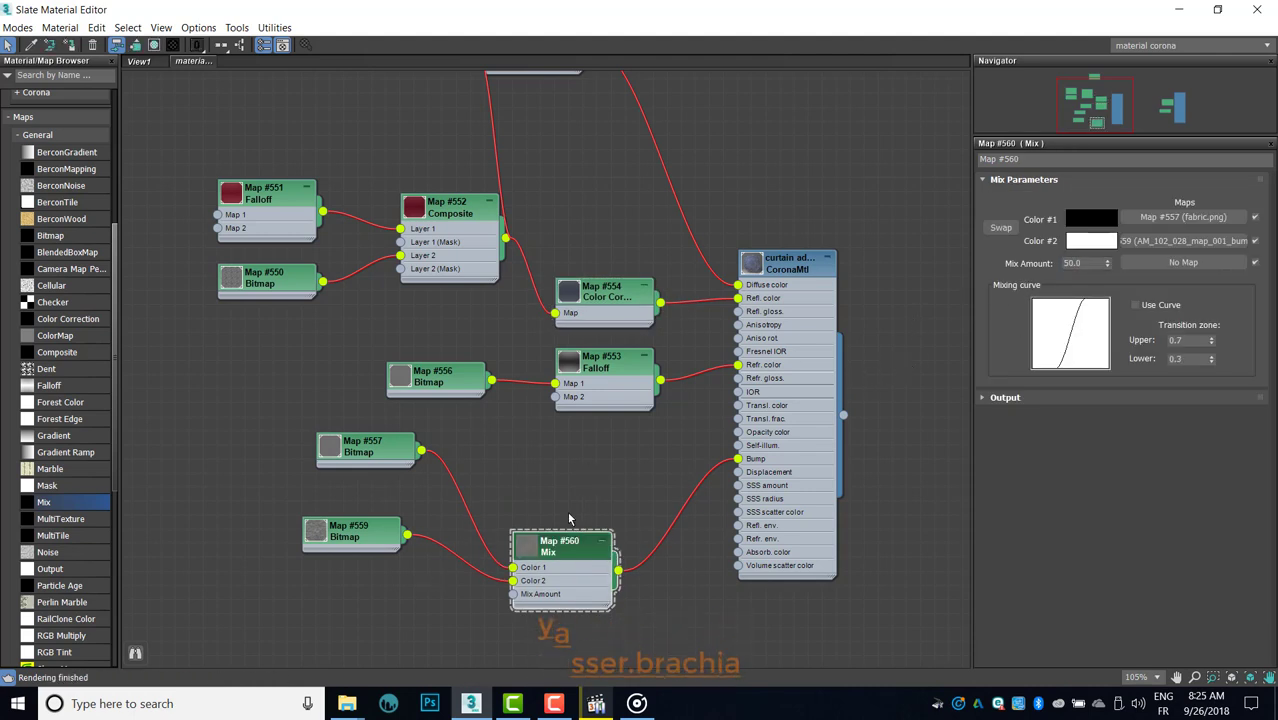
pyautogui.keyDown('ctrl'); pyautogui.moveTo(560, 548); pyautogui.dragTo(574, 492); pyautogui.keyUp('ctrl')
# Step: Change the output width in Render Setup's common settings and render the camera view
pyautogui.click(1179, 10)
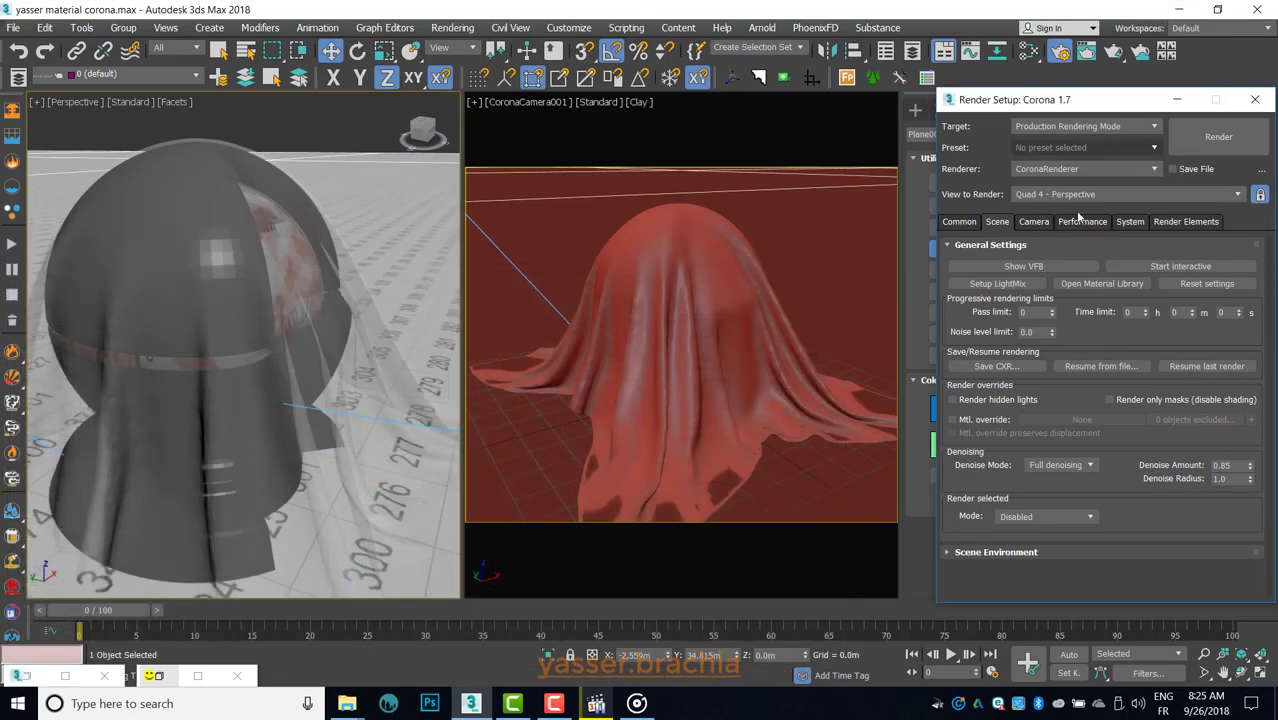
pyautogui.click(953, 223)
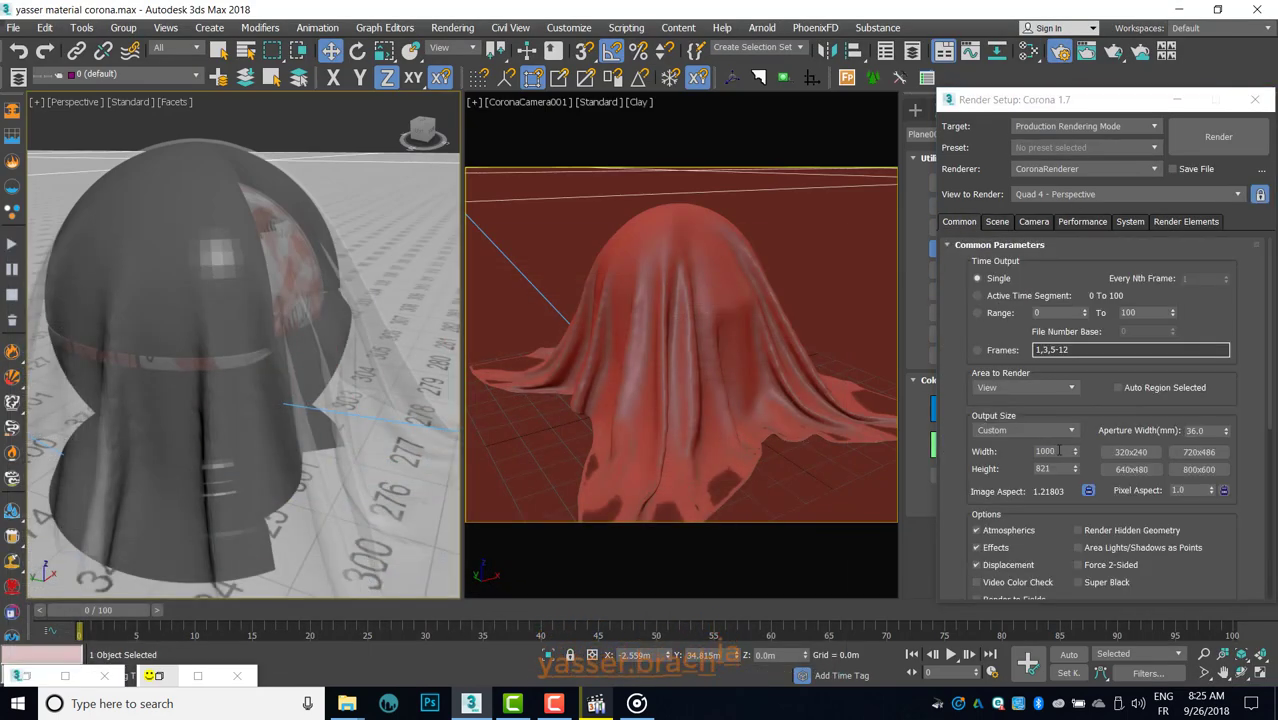
pyautogui.doubleClick(1058, 451)
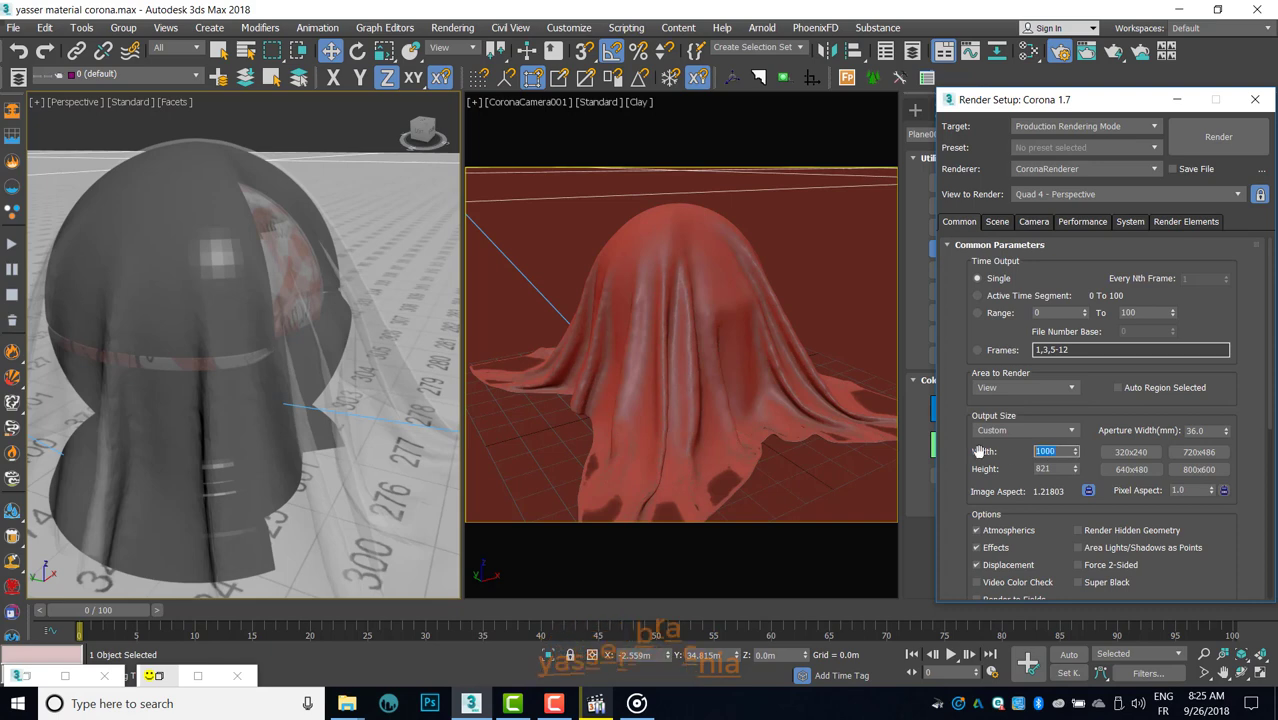
pyautogui.write('15')
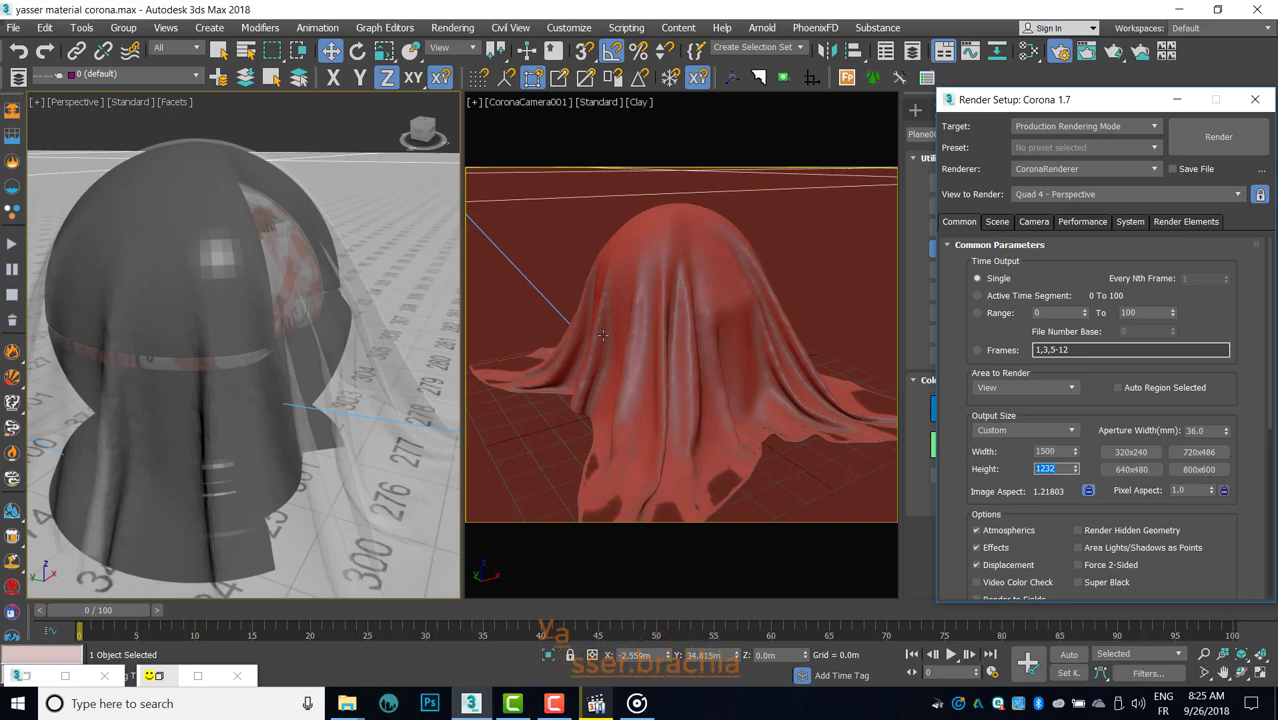
pyautogui.hotkey('shift', 'q')
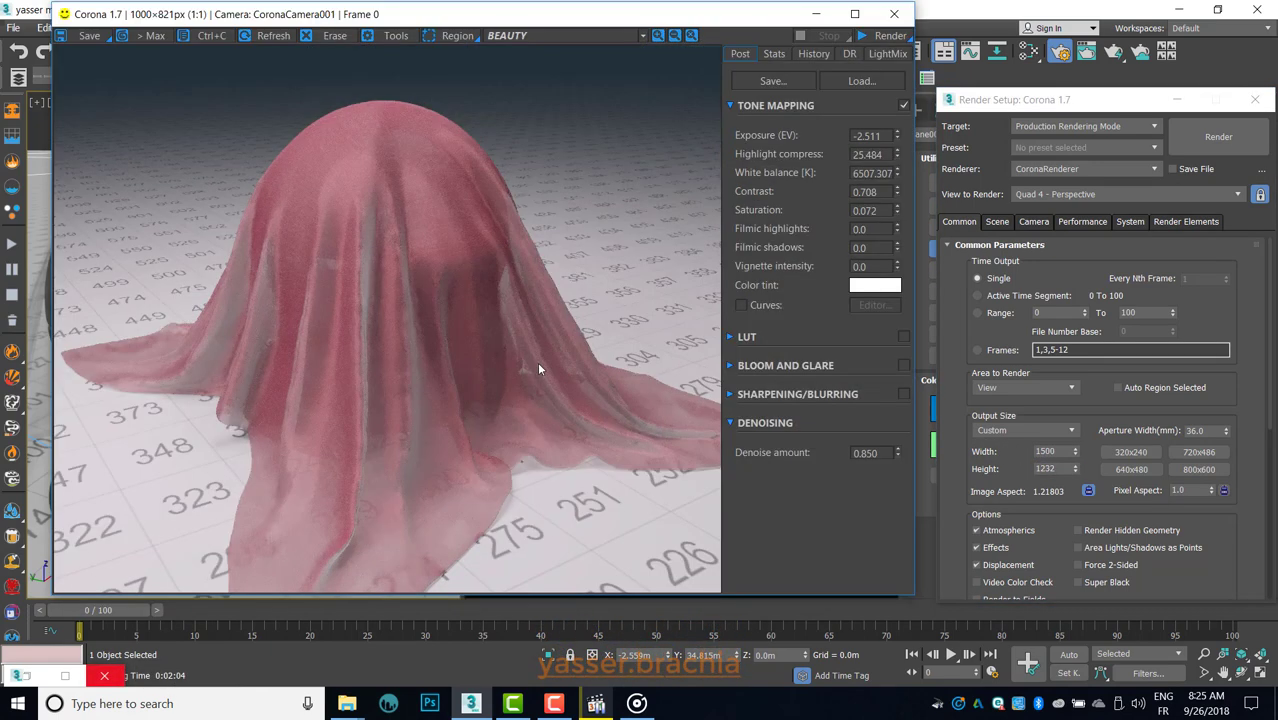
# Step: Lower the Corona denoise amount from 0.85 to 0.8
pyautogui.scroll(-2, 534, 360)
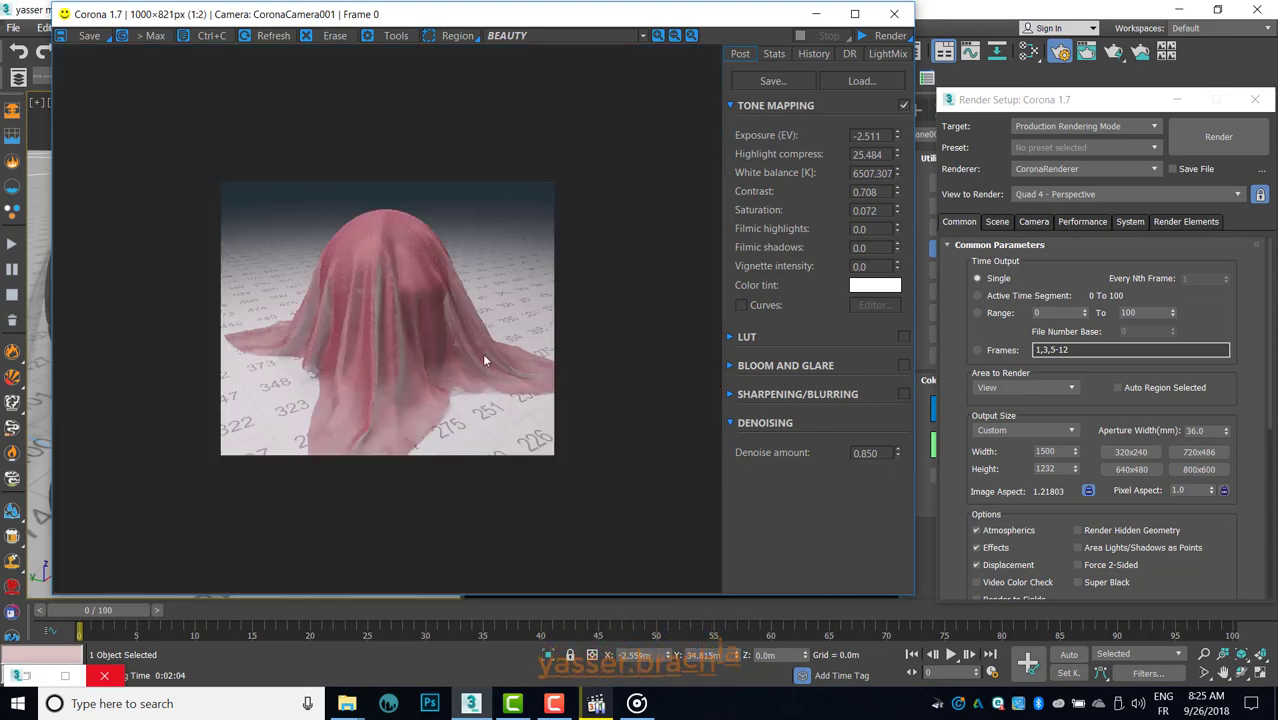
pyautogui.scroll(2, 480, 352)
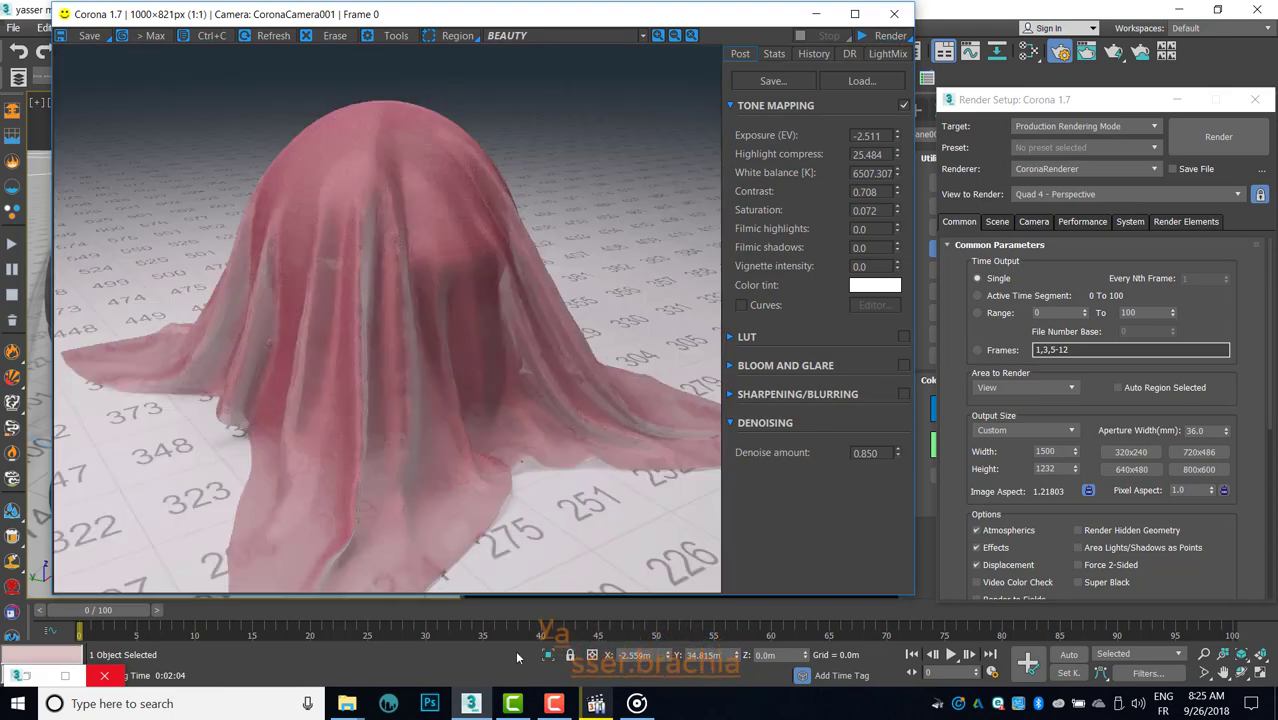
pyautogui.click(742, 716)
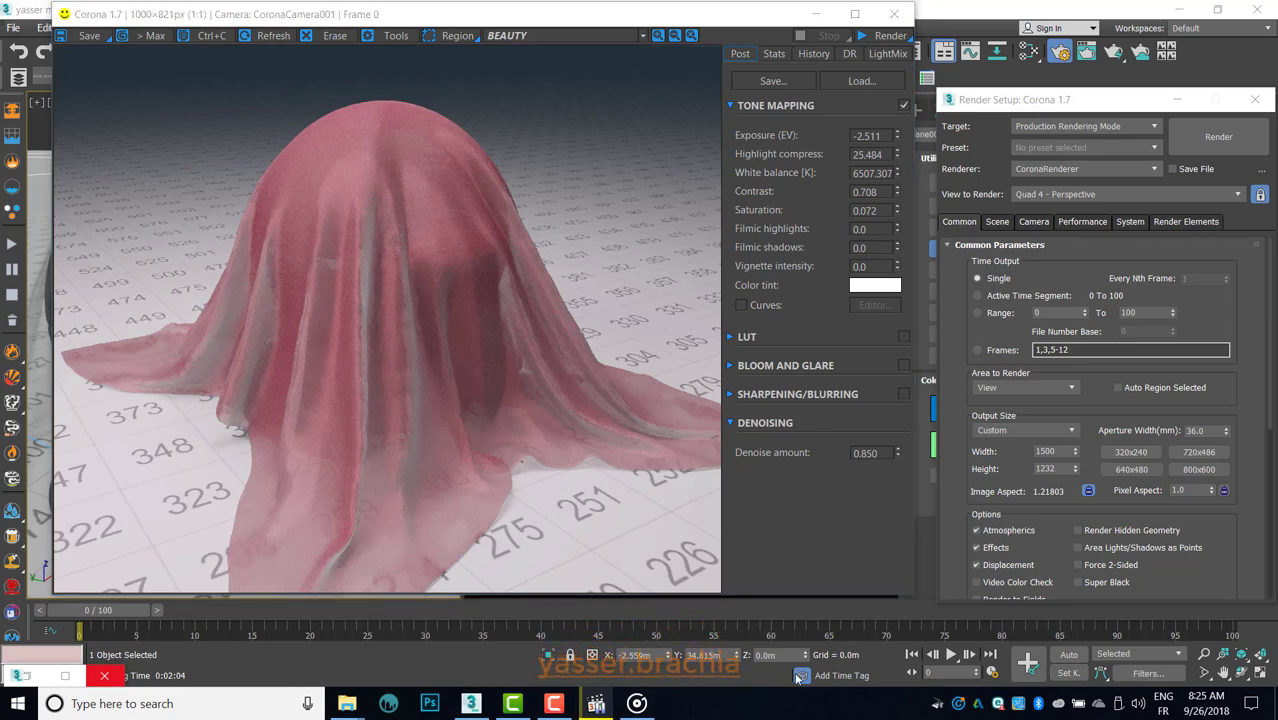
pyautogui.press('BackSpace')
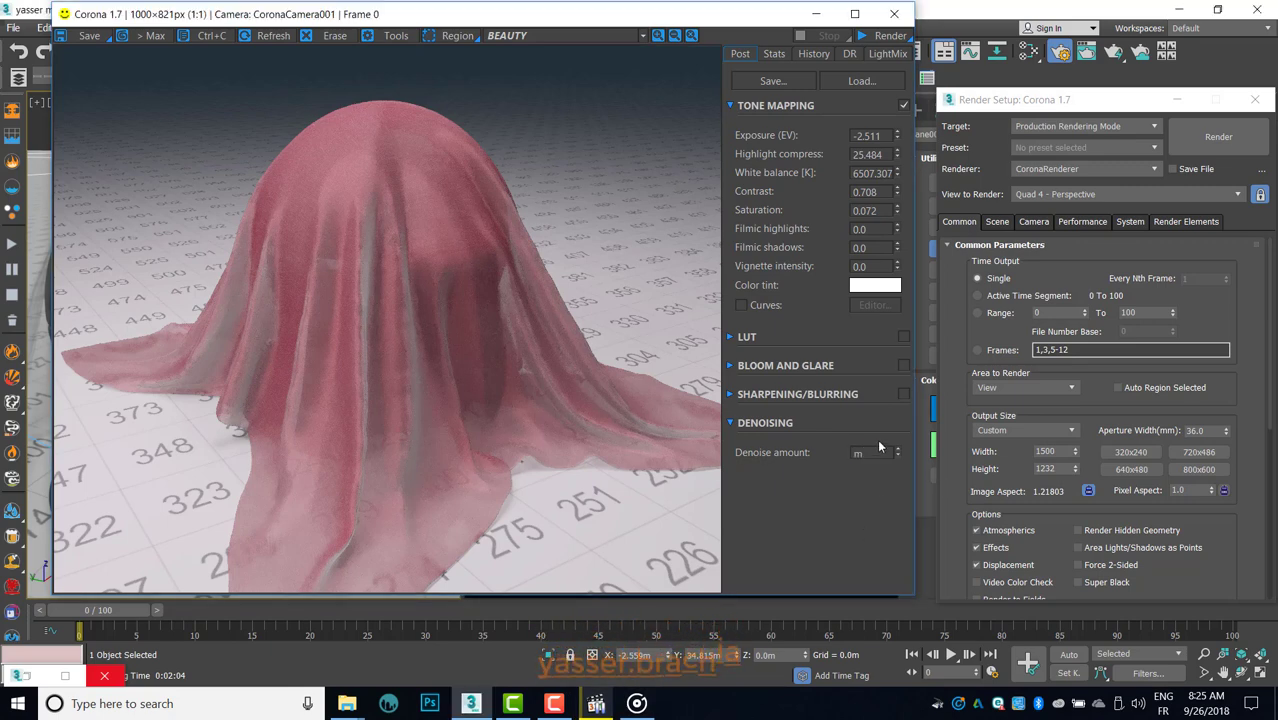
pyautogui.write('0.8')
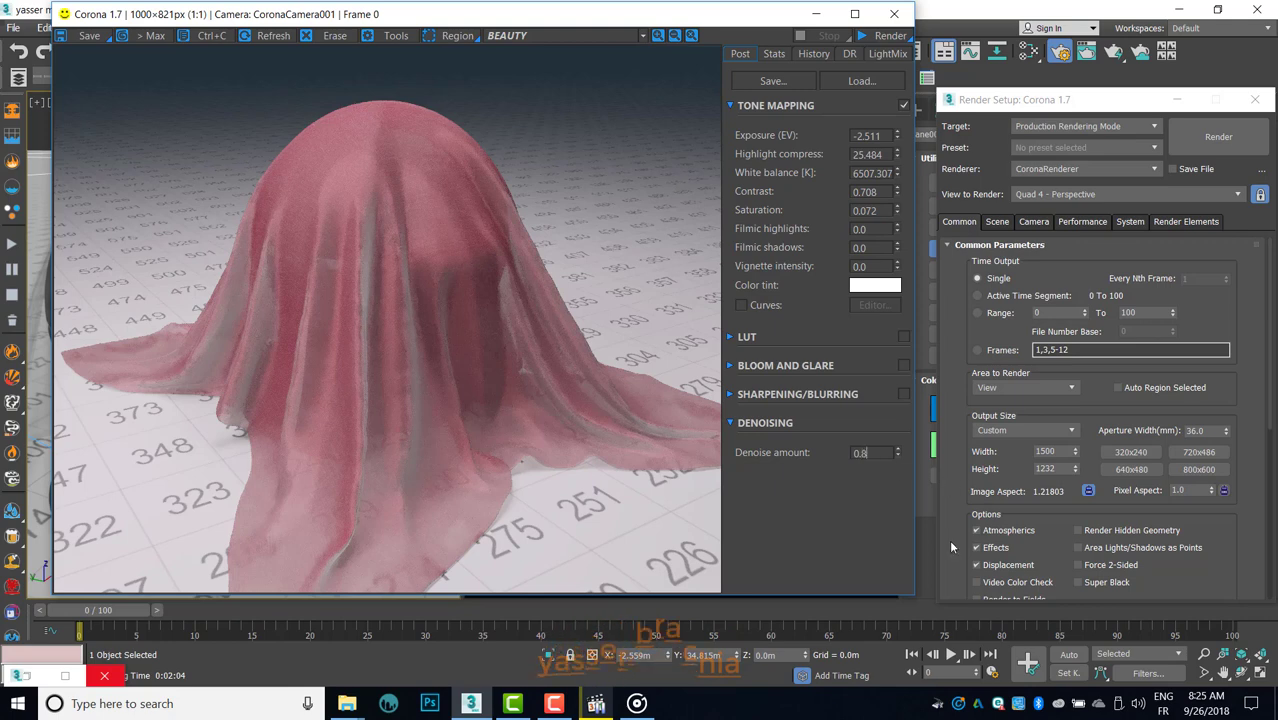
pyautogui.click(923, 557)
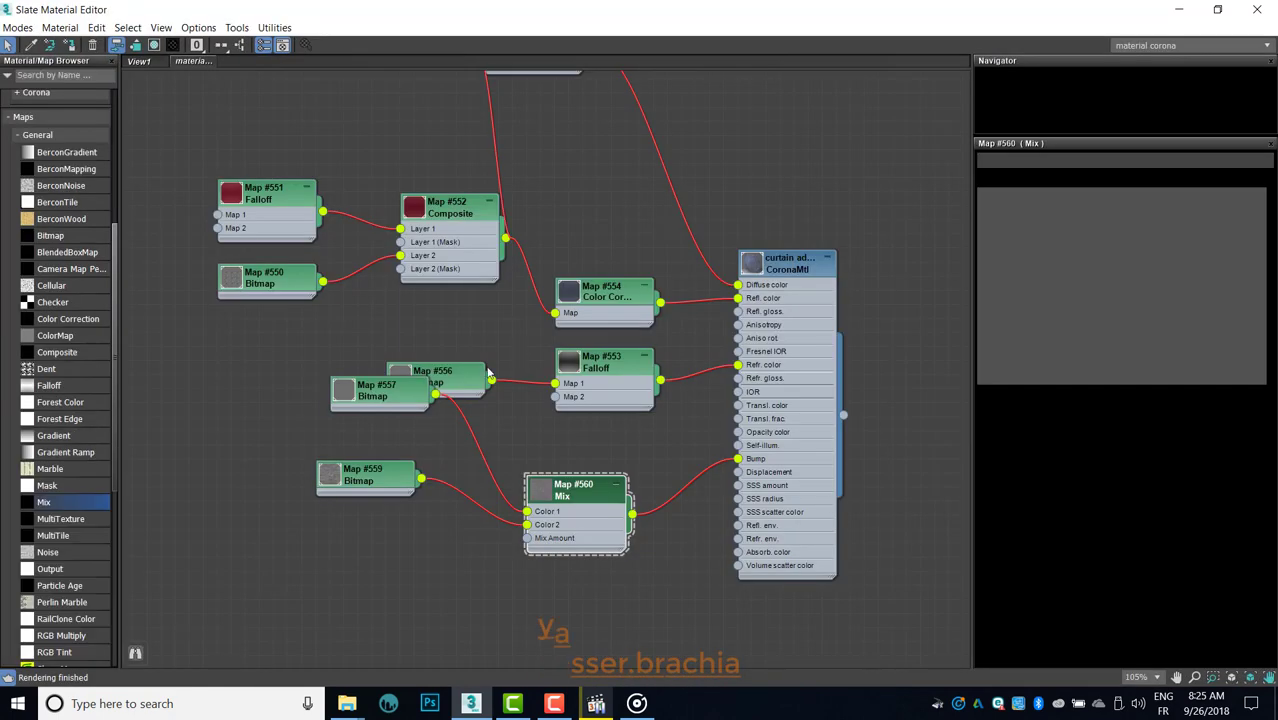
# Step: Tile bump bitmap Map #559 at 2.0 in U and V and minimize the material editor
pyautogui.doubleClick(379, 490)
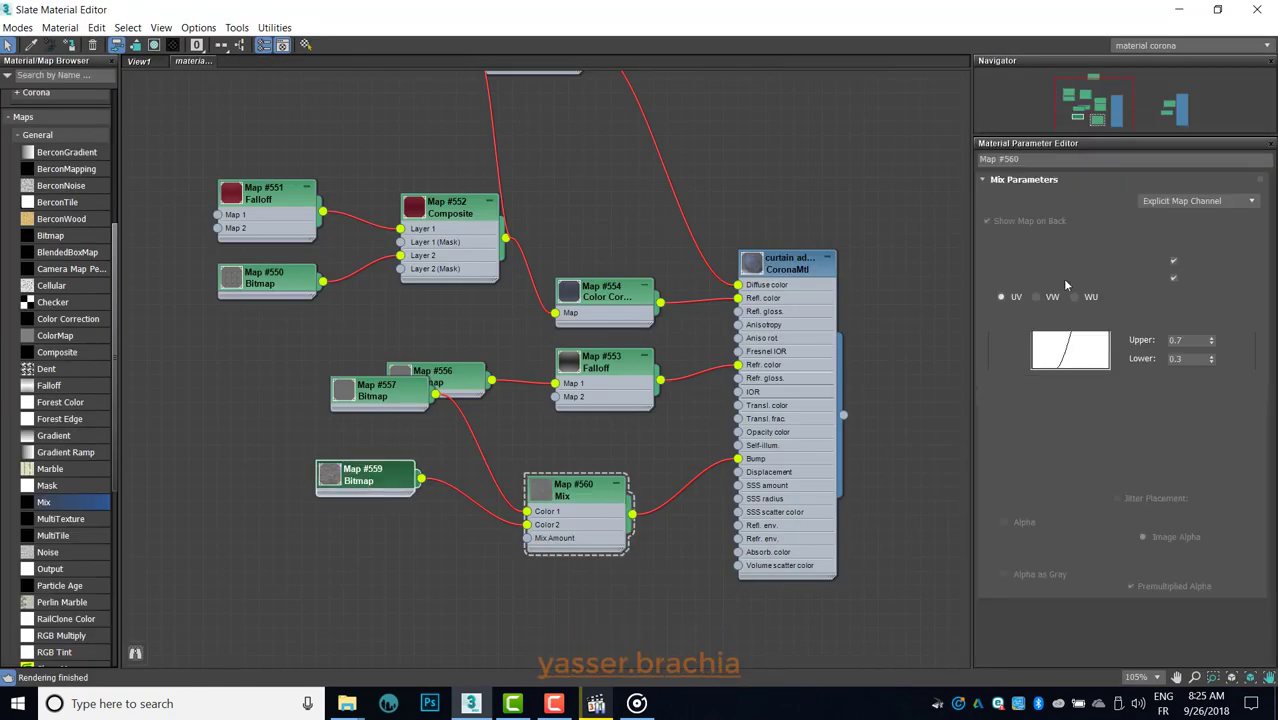
pyautogui.write('2')
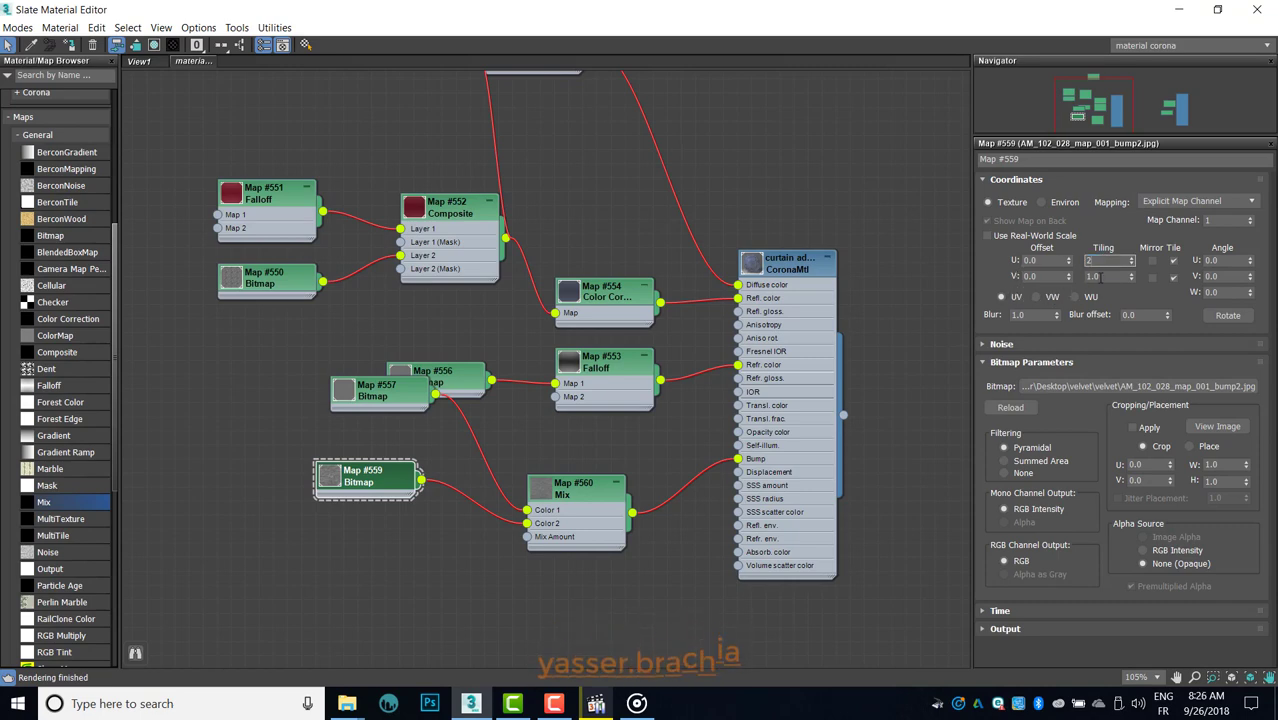
pyautogui.write('2')
pyautogui.press('Return')
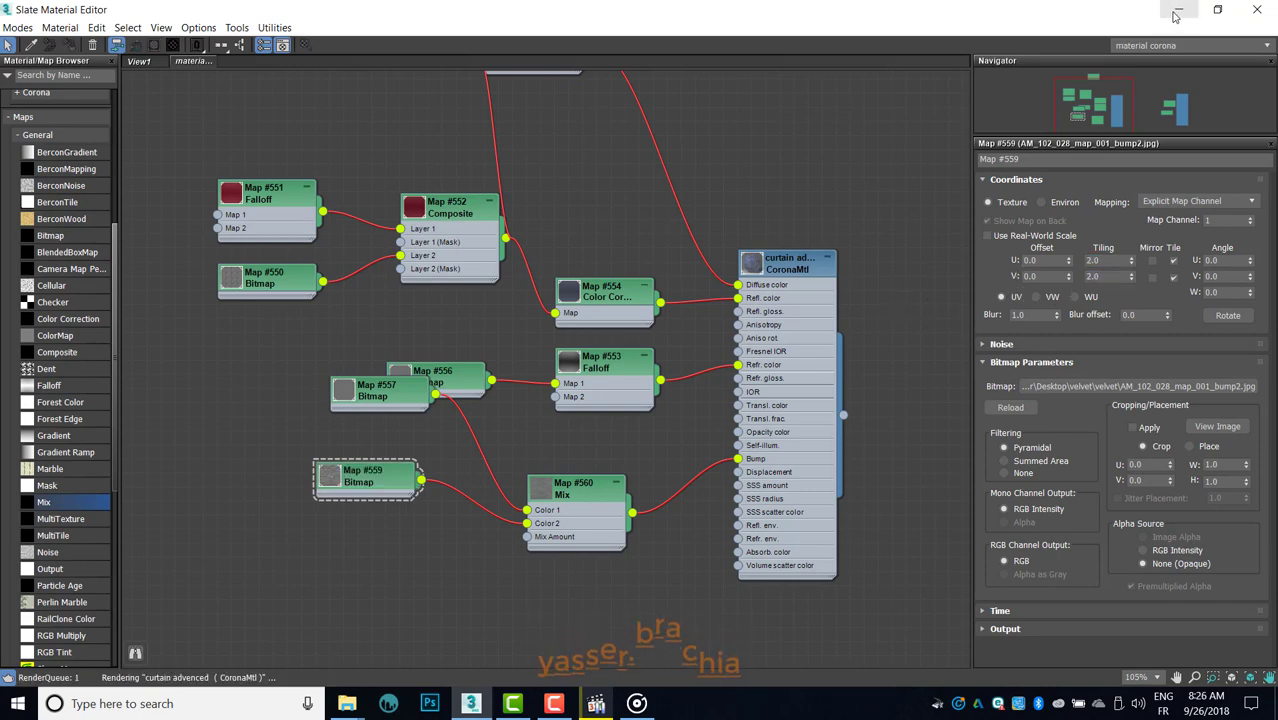
pyautogui.click(1178, 10)
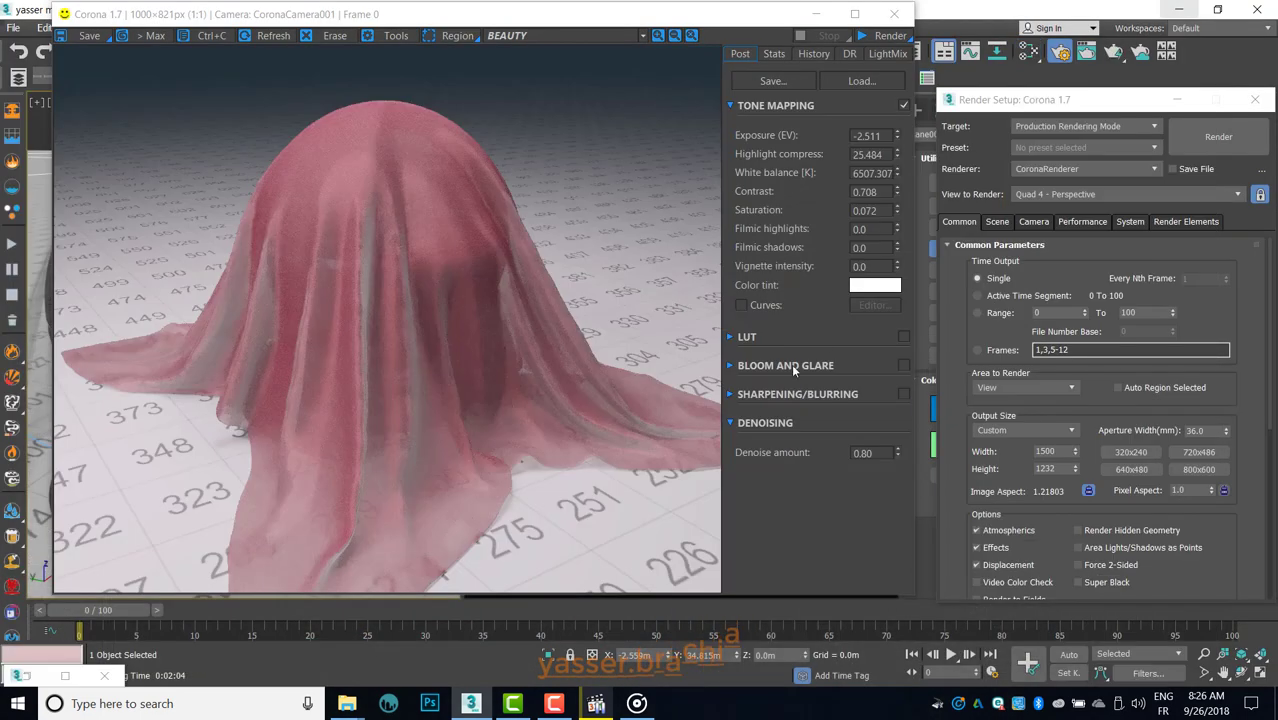
# Step: Render the blue sheer cloth, dismiss the missing-file errors, inspect the result, and close Render Setup
pyautogui.click(879, 40)
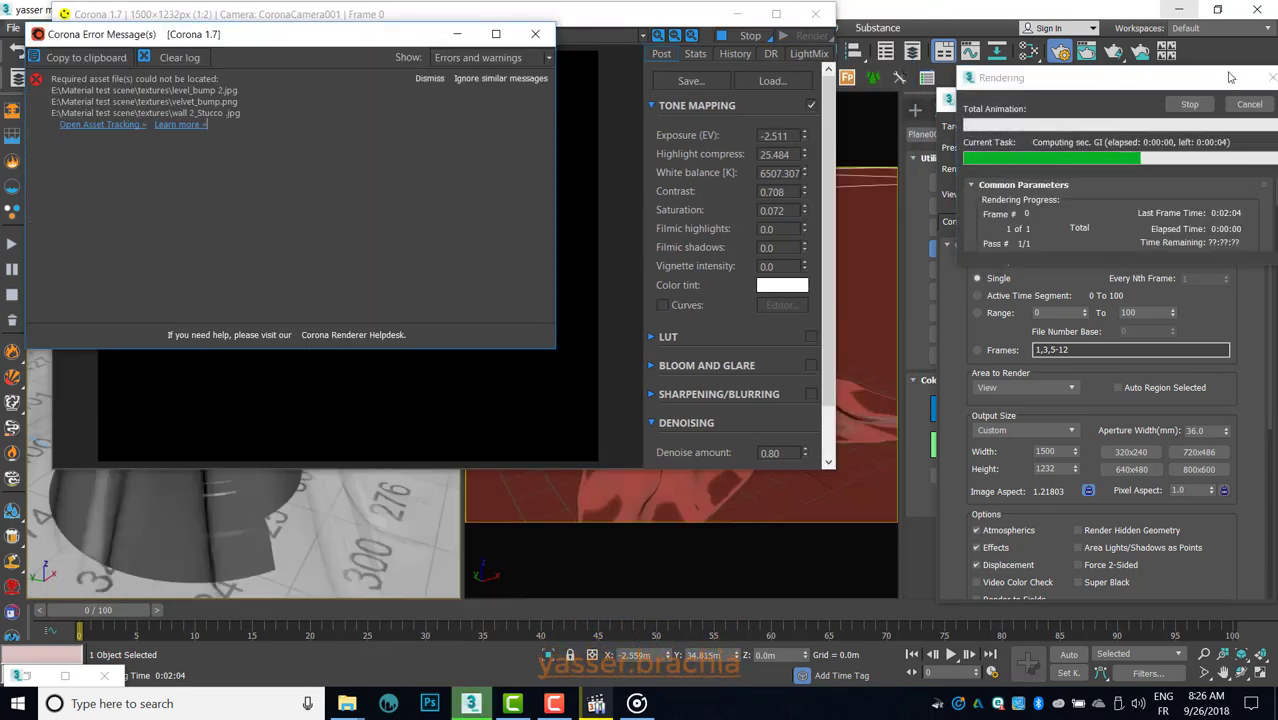
pyautogui.click(535, 34)
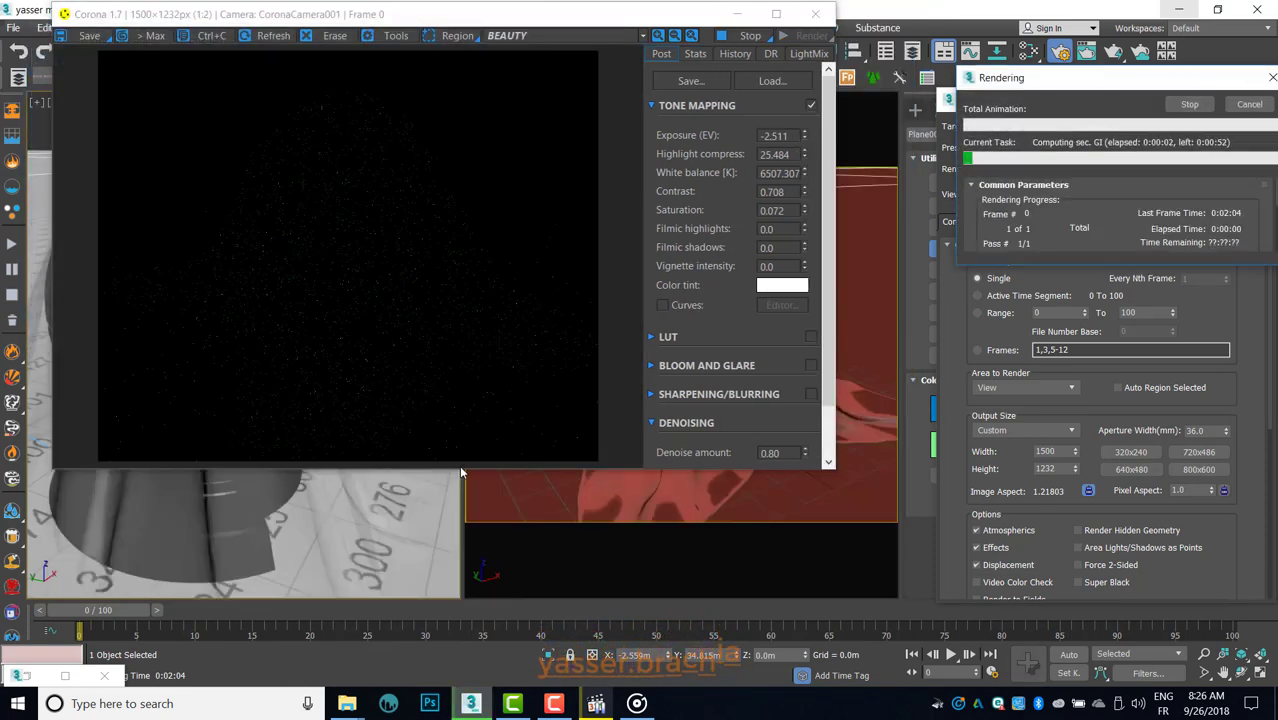
pyautogui.moveTo(463, 474); pyautogui.dragTo(463, 651)
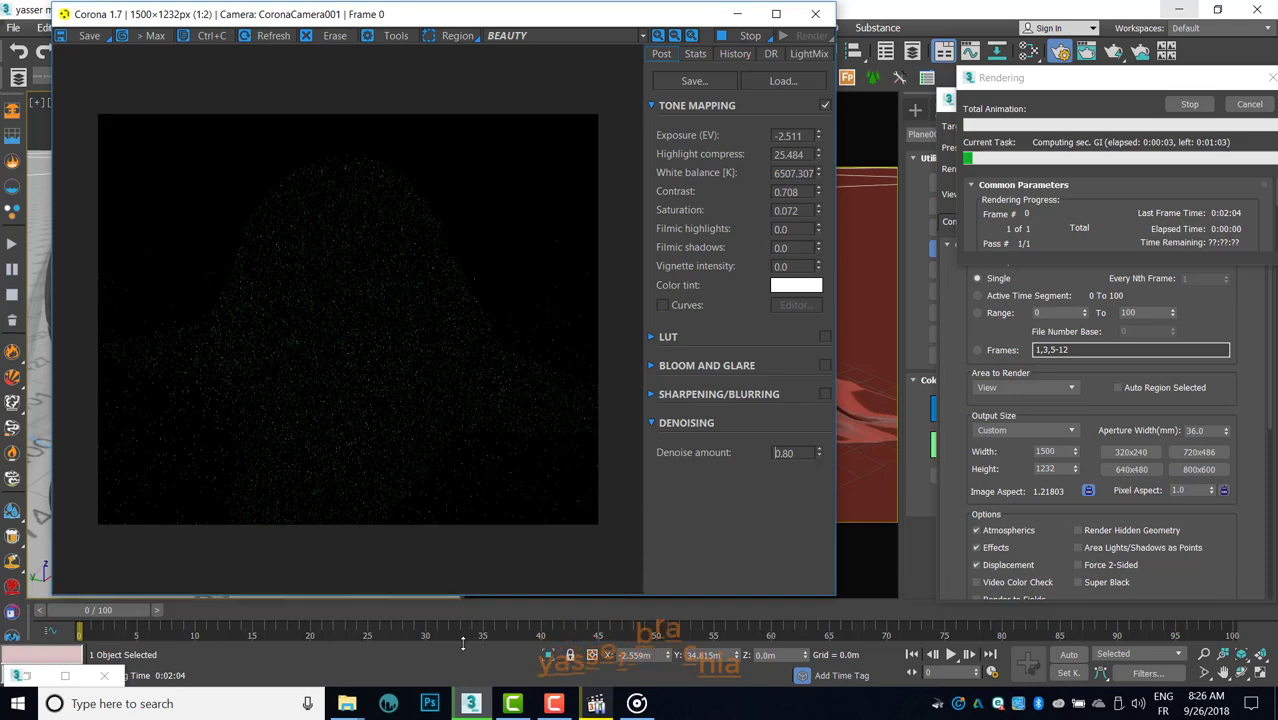
pyautogui.scroll(1, 328, 384)
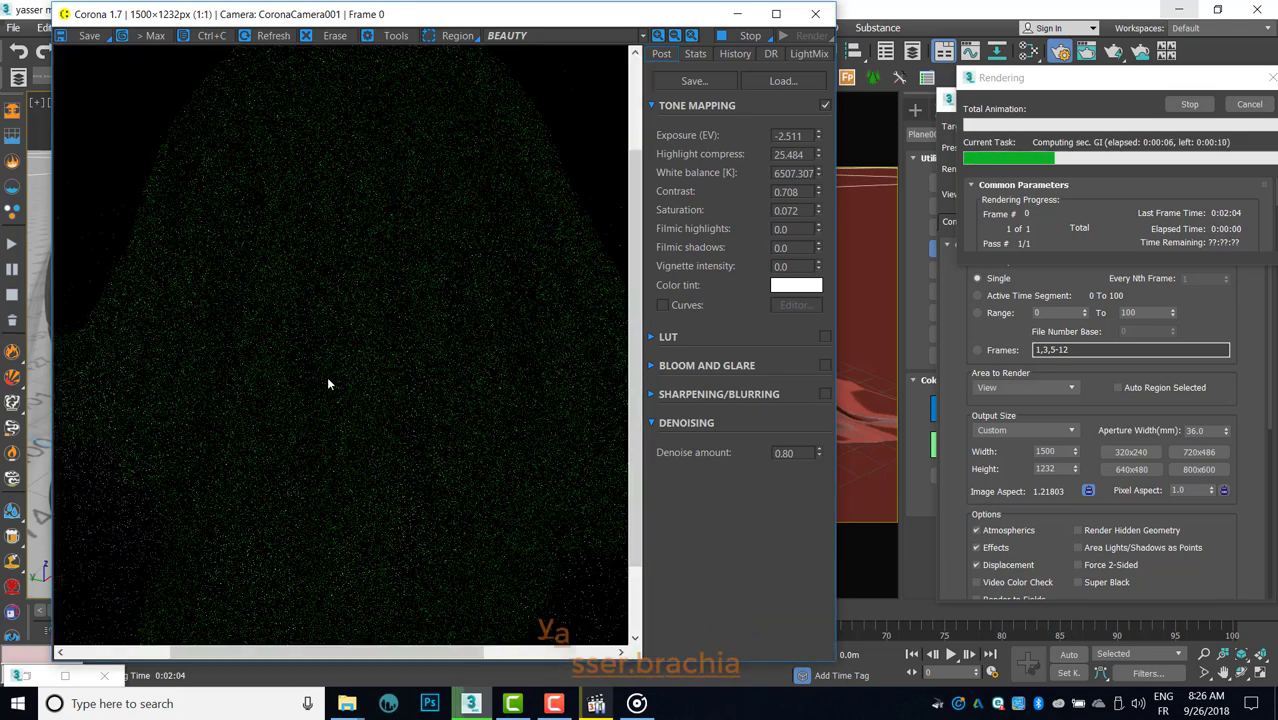
pyautogui.moveTo(338, 361)
pyautogui.mouseDown()
pyautogui.moveTo(325, 340)
pyautogui.moveTo(306, 341)
pyautogui.mouseUp()
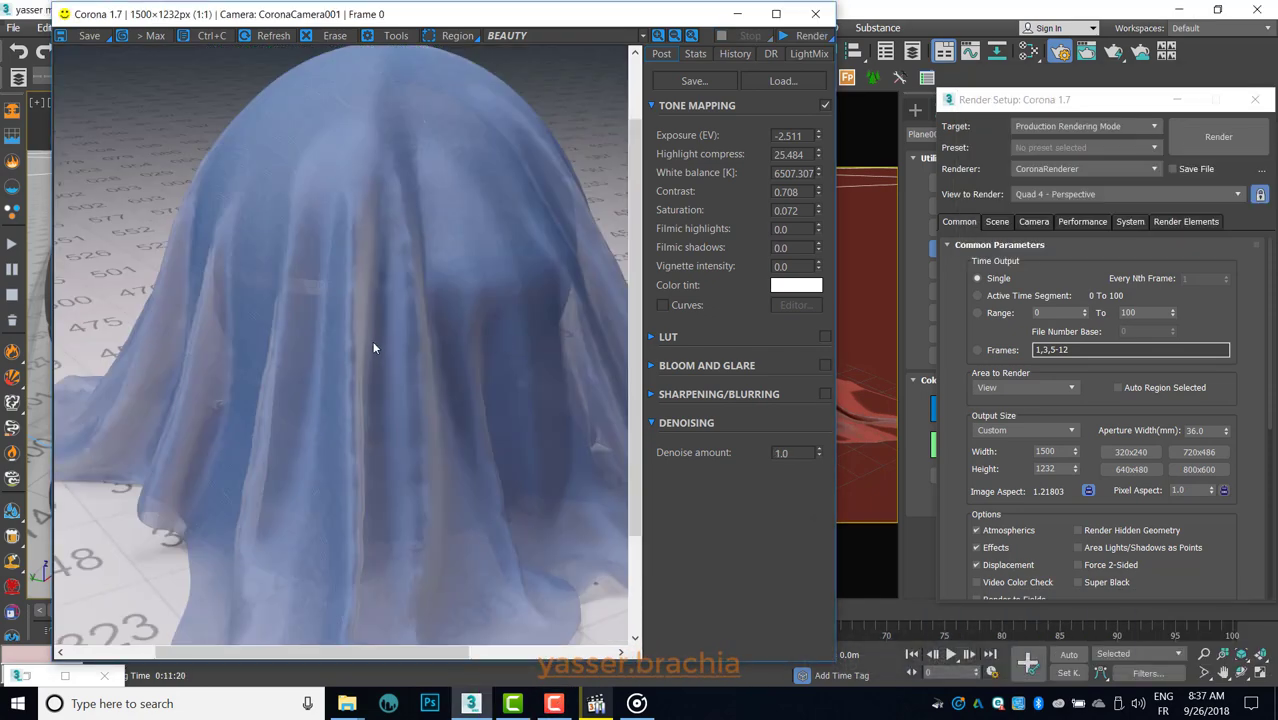
pyautogui.scroll(1, 373, 347)
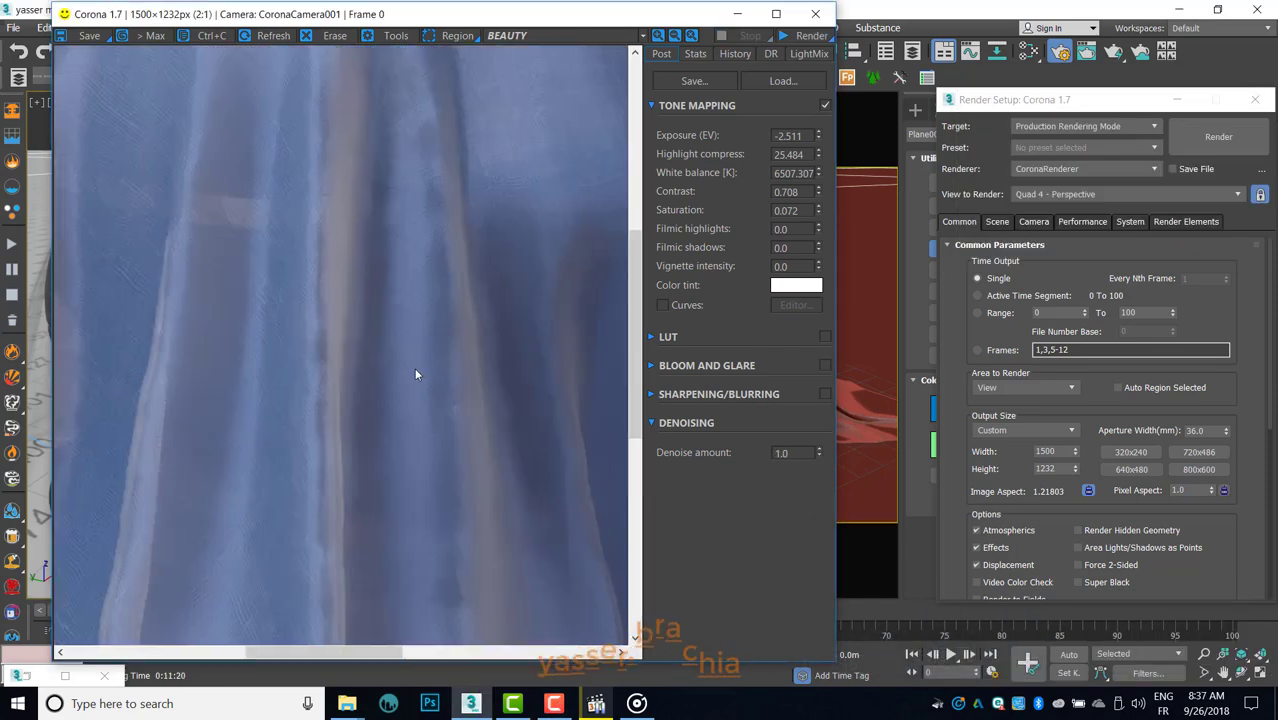
pyautogui.scroll(-2, 350, 410)
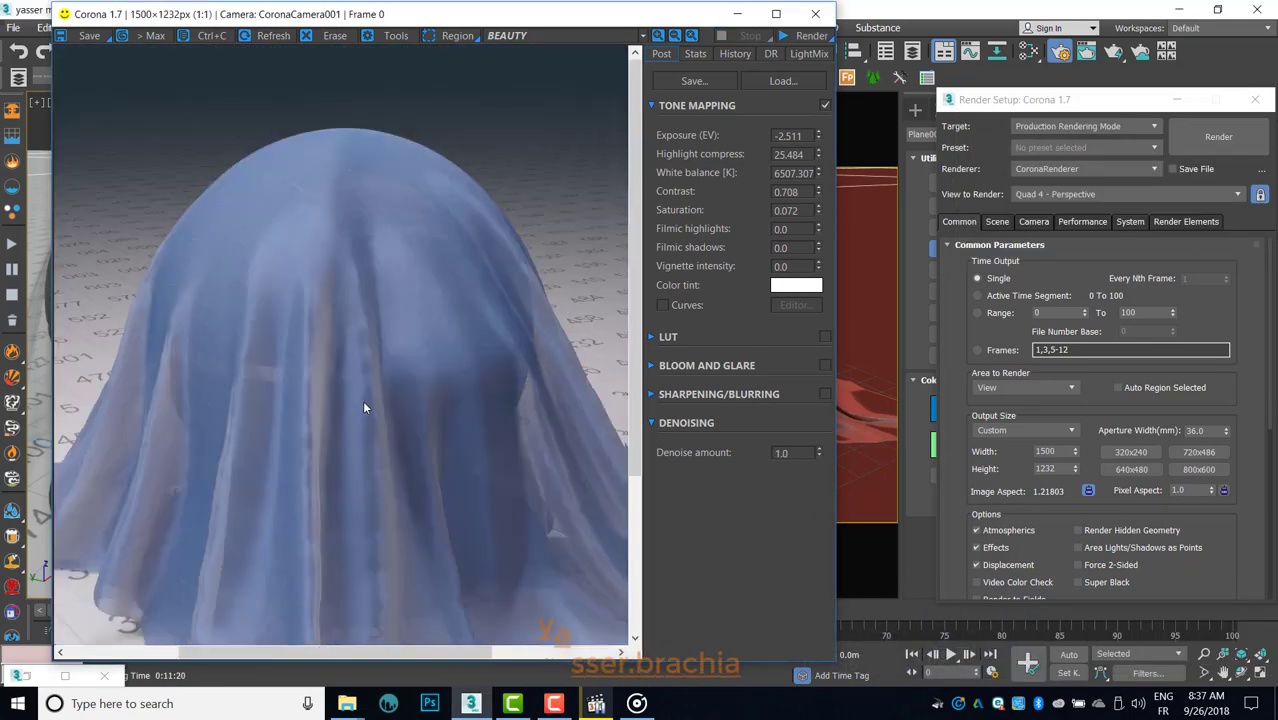
pyautogui.scroll(2, 408, 325)
pyautogui.moveTo(414, 322)
pyautogui.mouseDown()
pyautogui.moveTo(375, 330)
pyautogui.moveTo(355, 489)
pyautogui.mouseUp()
pyautogui.scroll(-1, 375, 330)
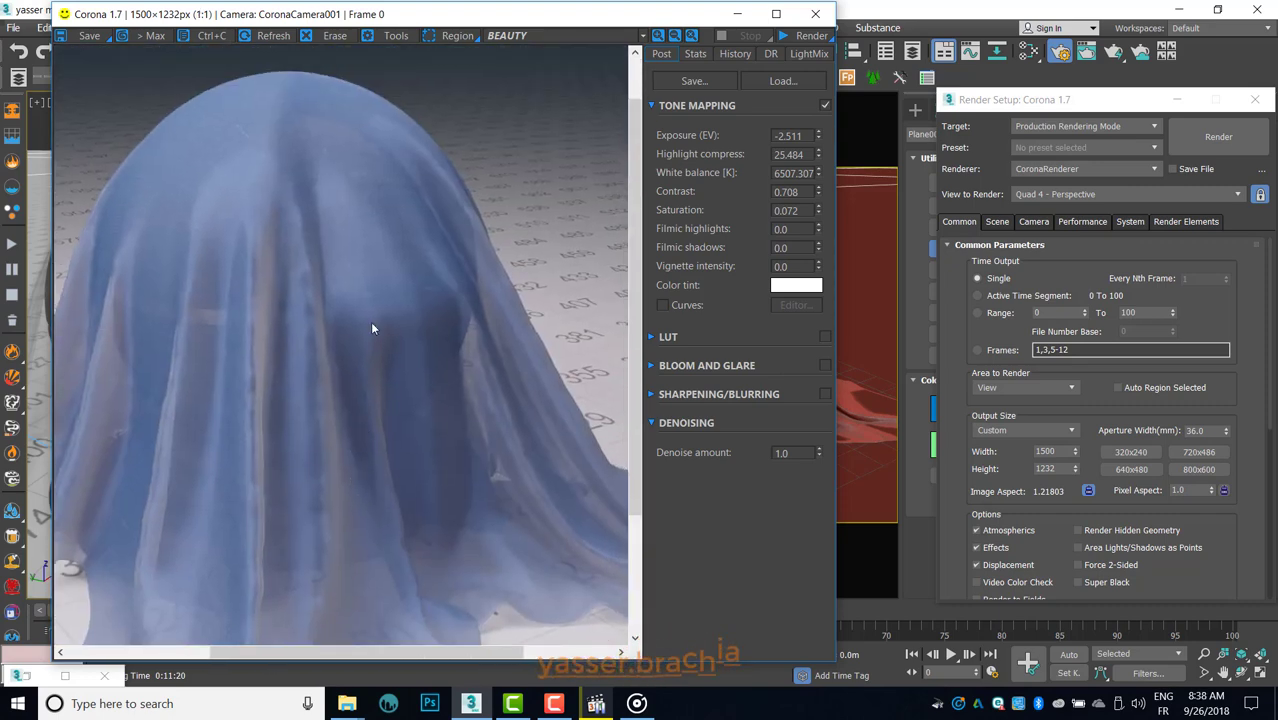
pyautogui.click(1251, 101)
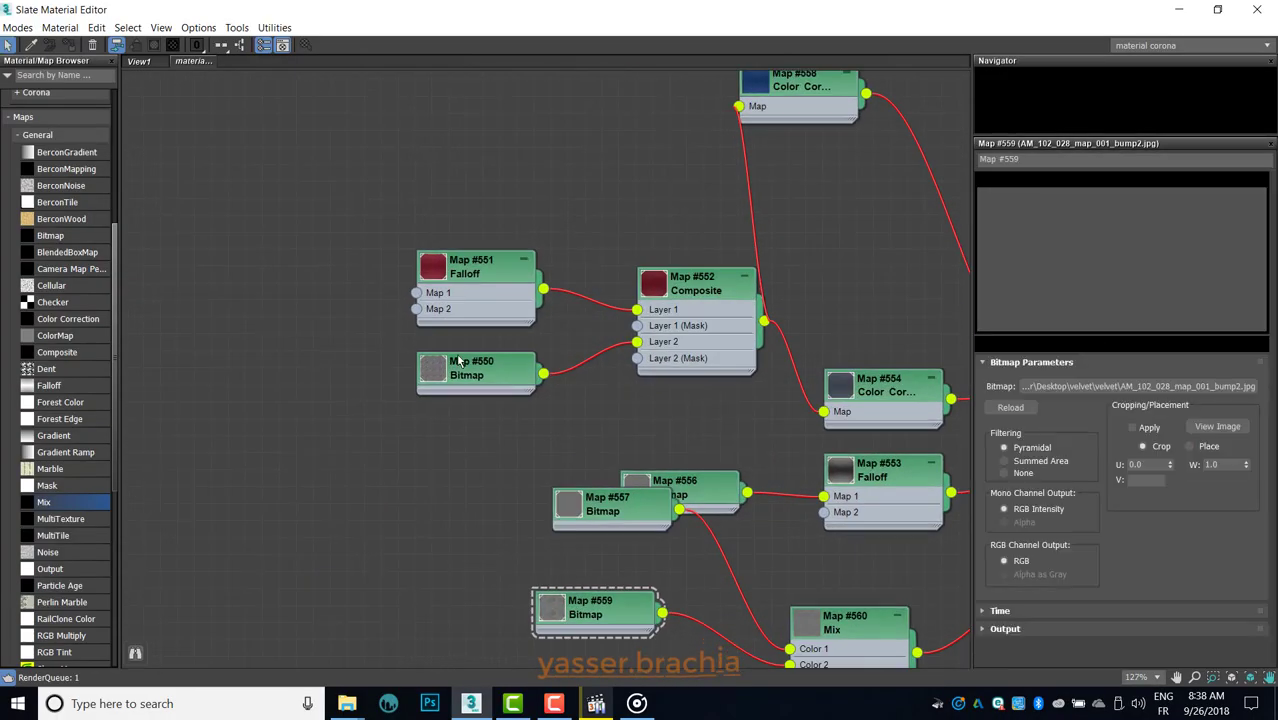
# Step: Set fabric.png Map #550's blur to 0.5 and move Map #557 clear of Map #556
pyautogui.doubleClick(459, 363)
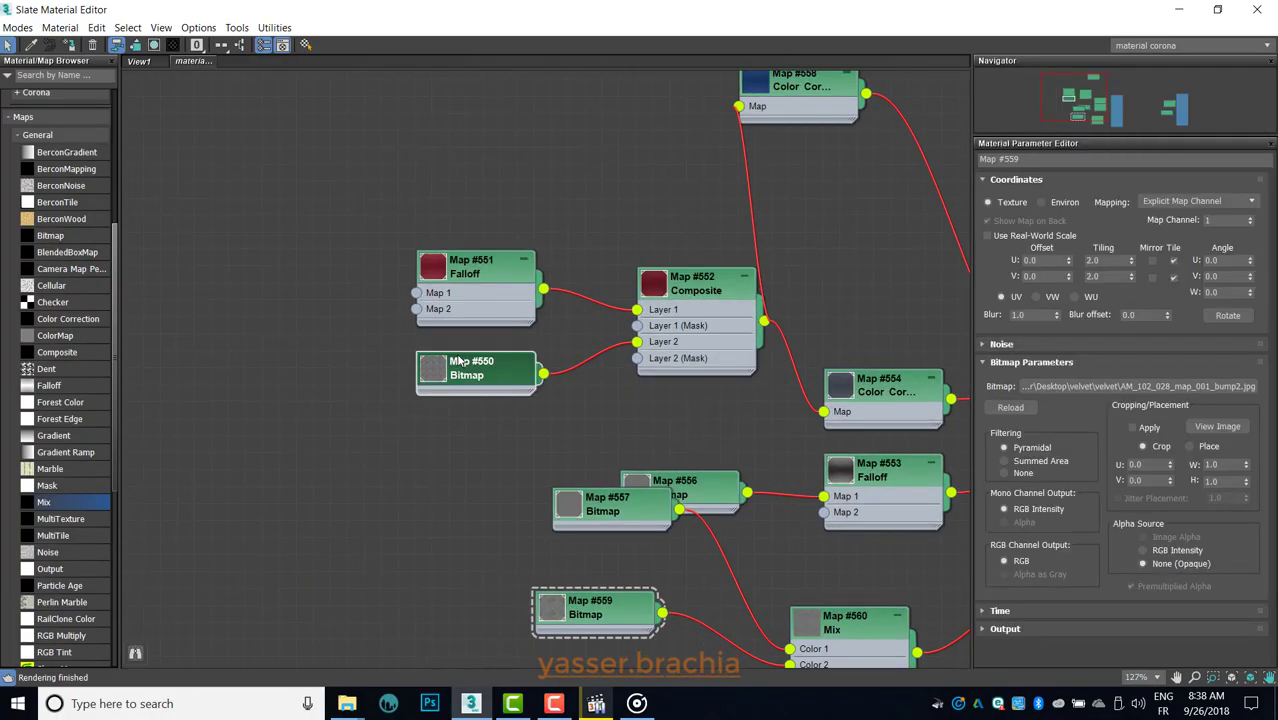
pyautogui.moveTo(1043, 315); pyautogui.dragTo(977, 327)
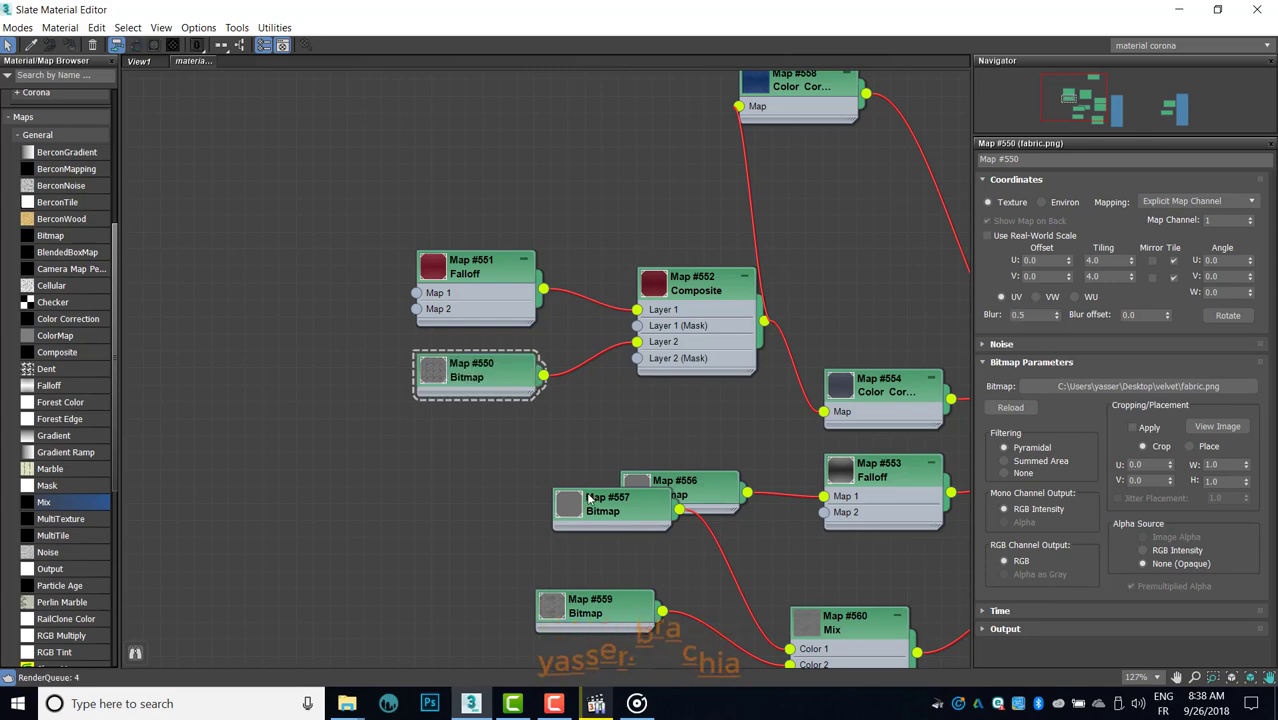
pyautogui.moveTo(600, 503); pyautogui.dragTo(549, 519)
# Step: Minimize the editor and re-render a region over the cloth's folds, dismissing the missing-file errors
pyautogui.click(1182, 10)
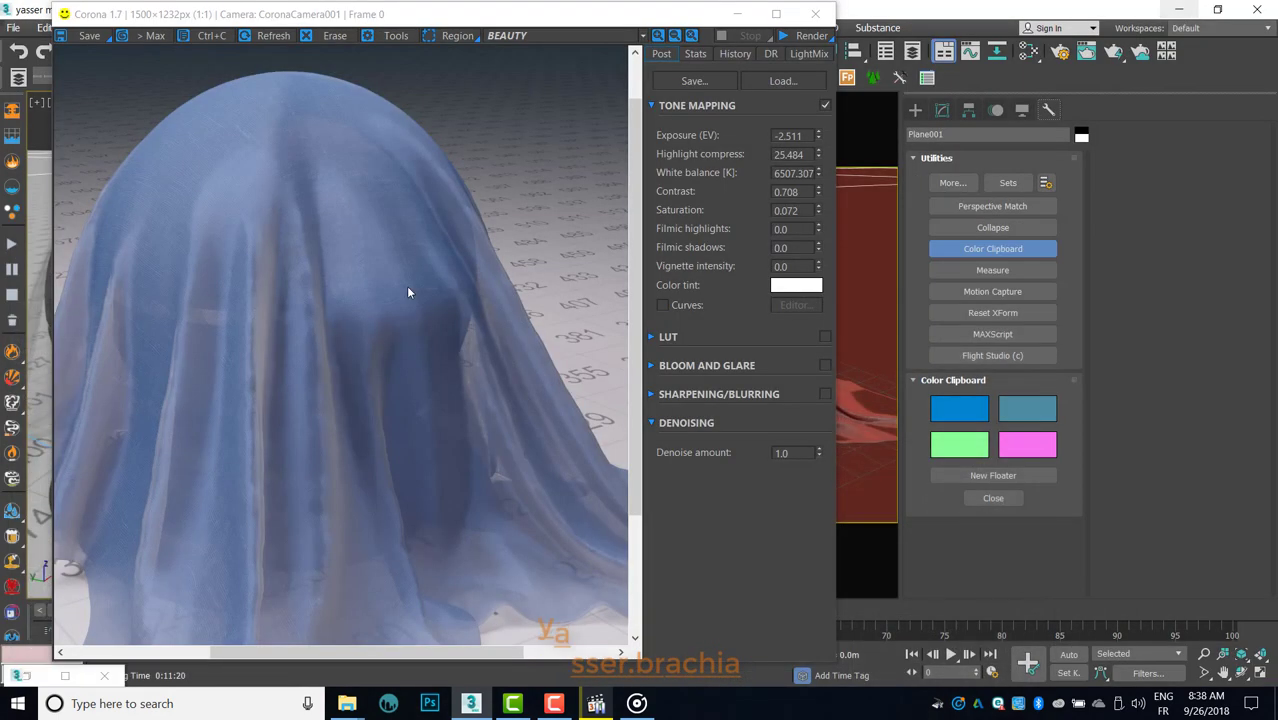
pyautogui.scroll(3, 371, 317)
pyautogui.scroll(2, 441, 315)
pyautogui.scroll(-1, 441, 315)
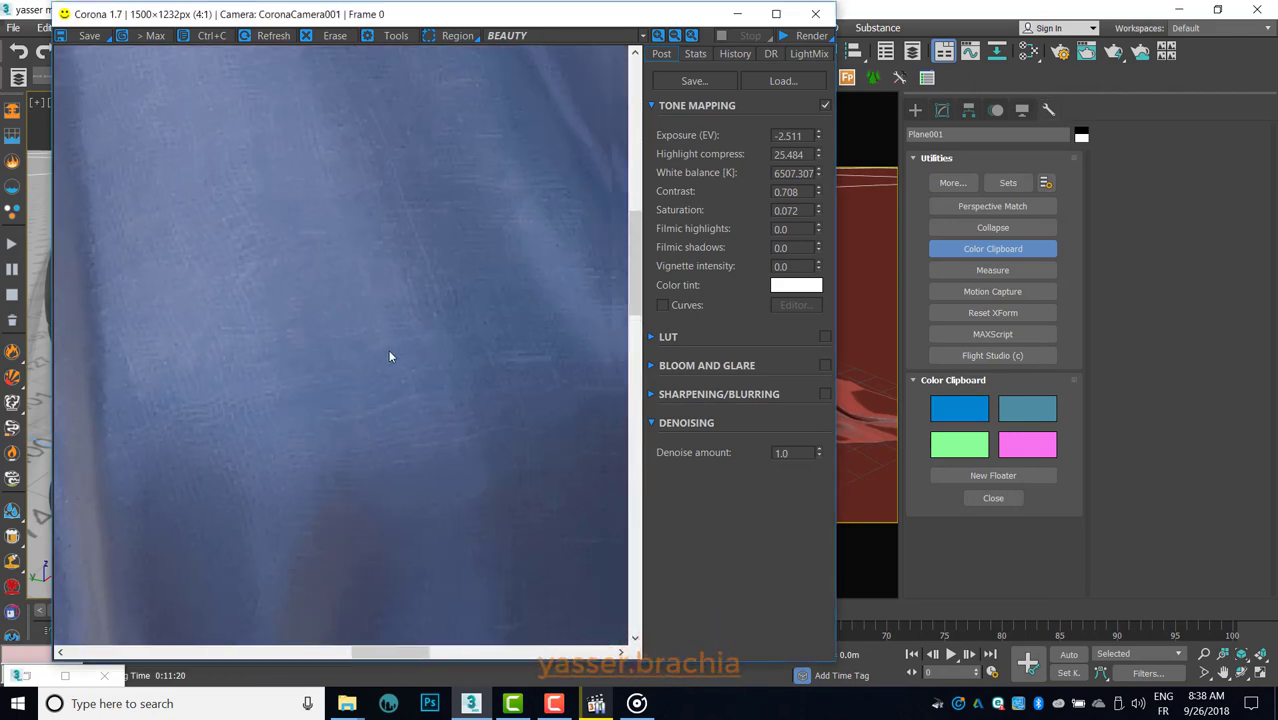
pyautogui.scroll(-1, 391, 354)
pyautogui.click(455, 35)
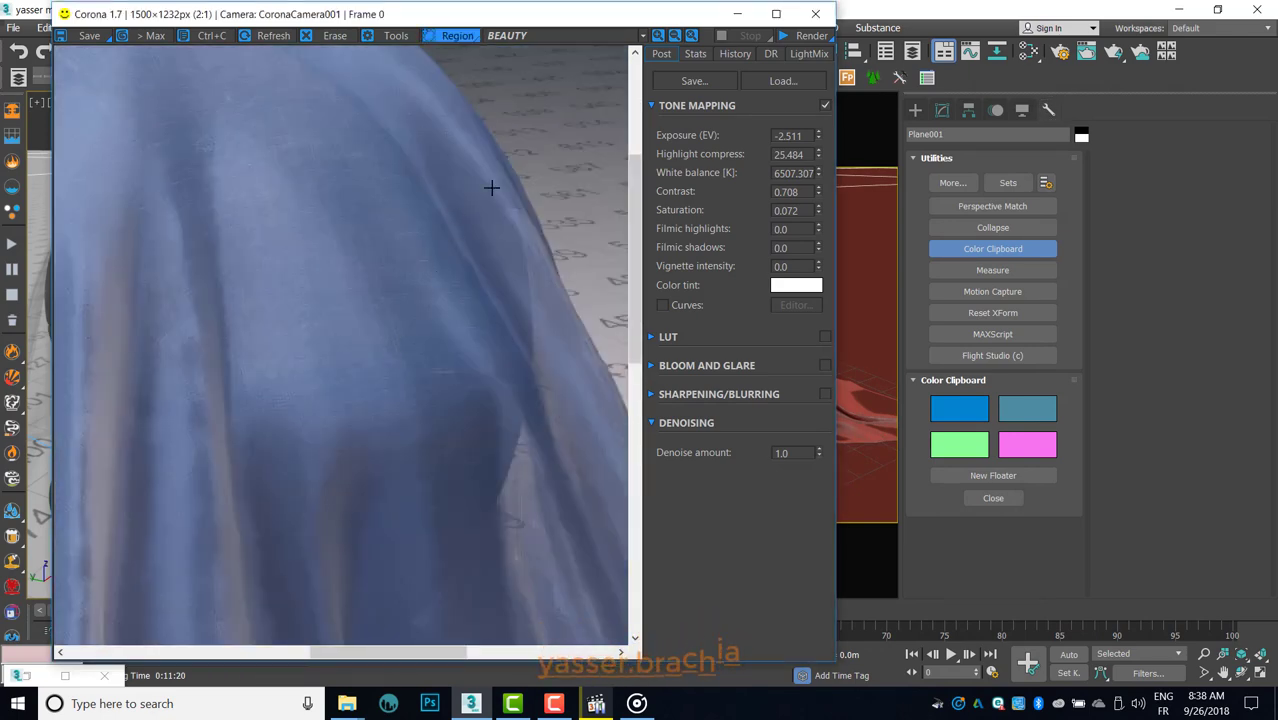
pyautogui.moveTo(193, 460); pyautogui.dragTo(193, 460)
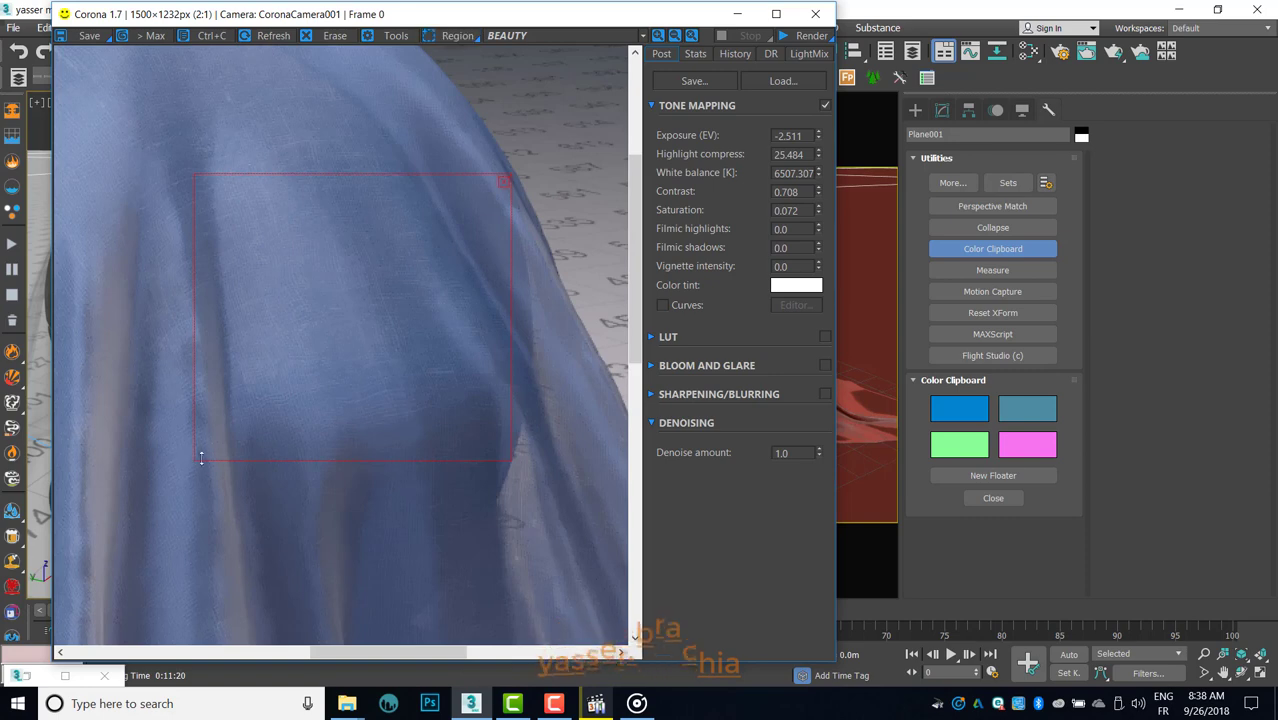
pyautogui.click(811, 35)
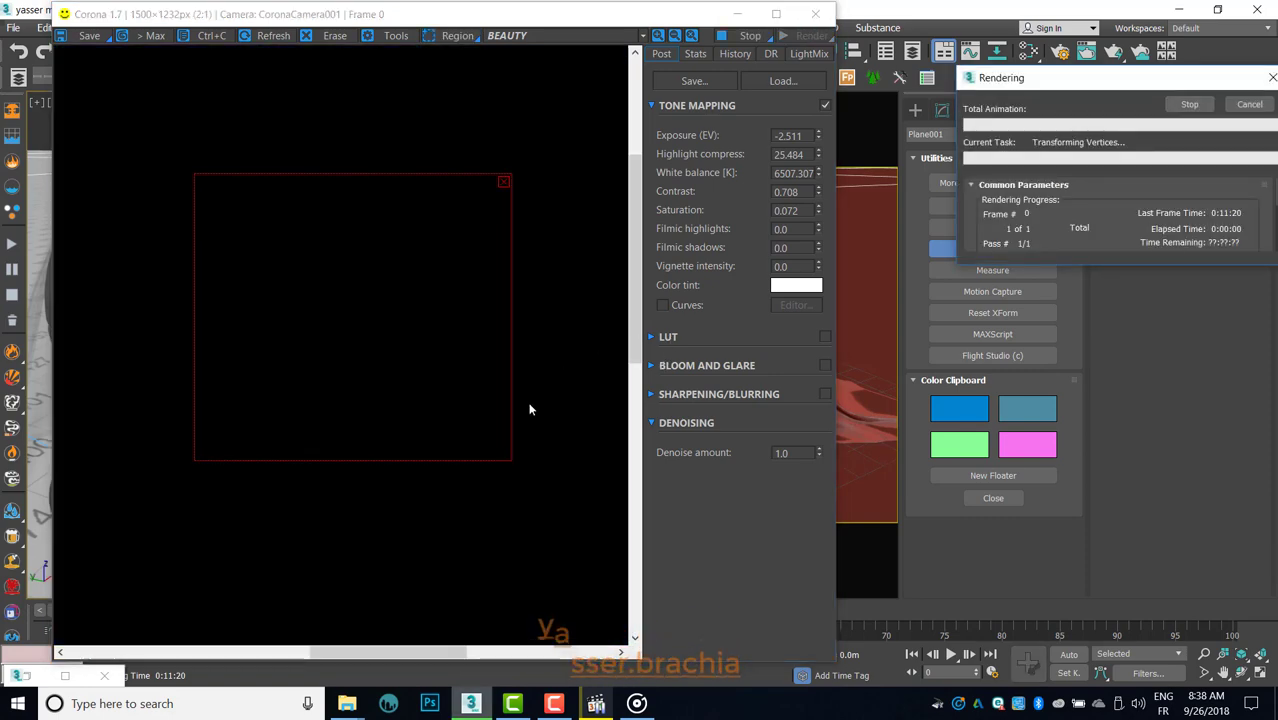
pyautogui.click(542, 34)
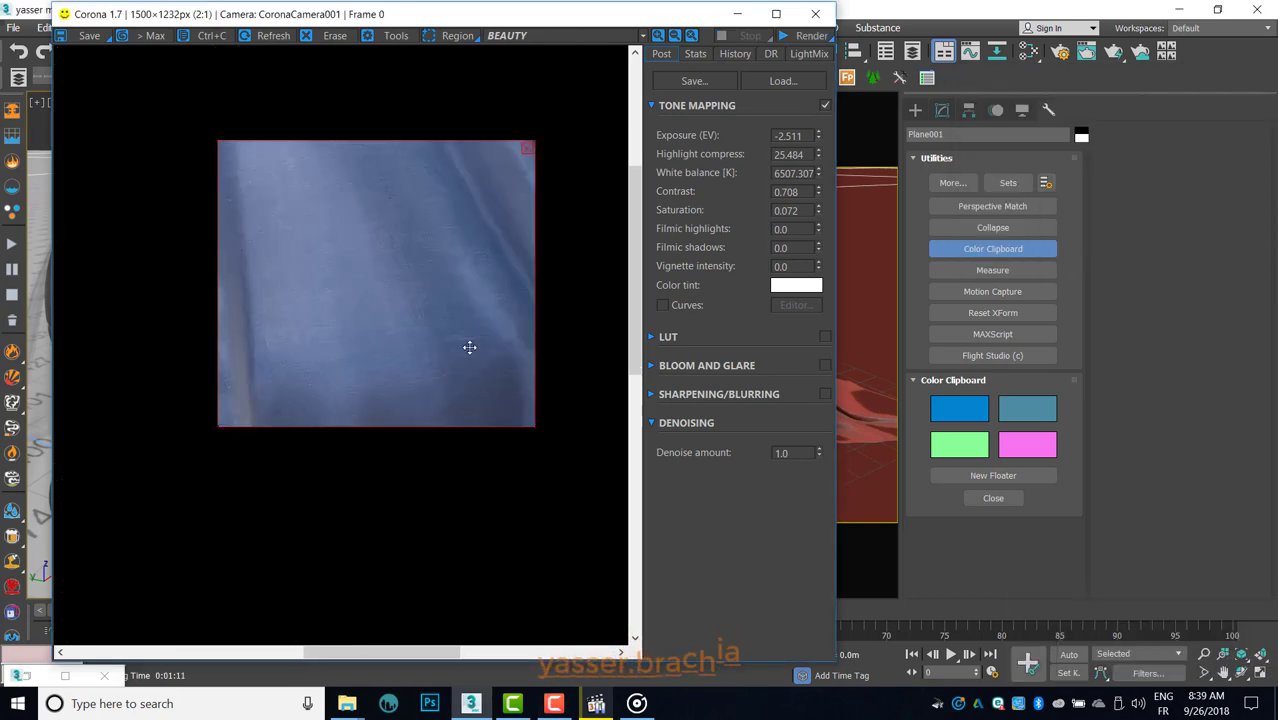
pyautogui.scroll(1, 469, 347)
pyautogui.scroll(-1, 456, 349)
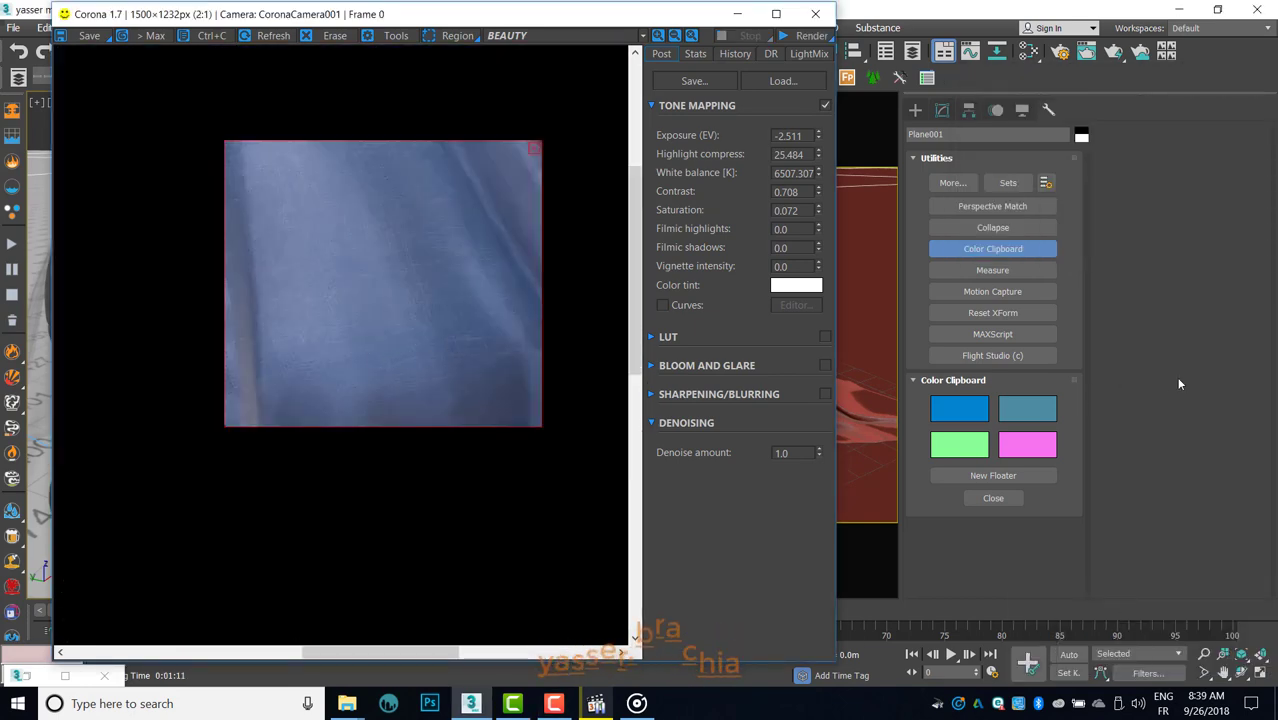
# Step: Set the Composite map's Layer 2 opacity to 40
pyautogui.press('m')
pyautogui.doubleClick(673, 280)
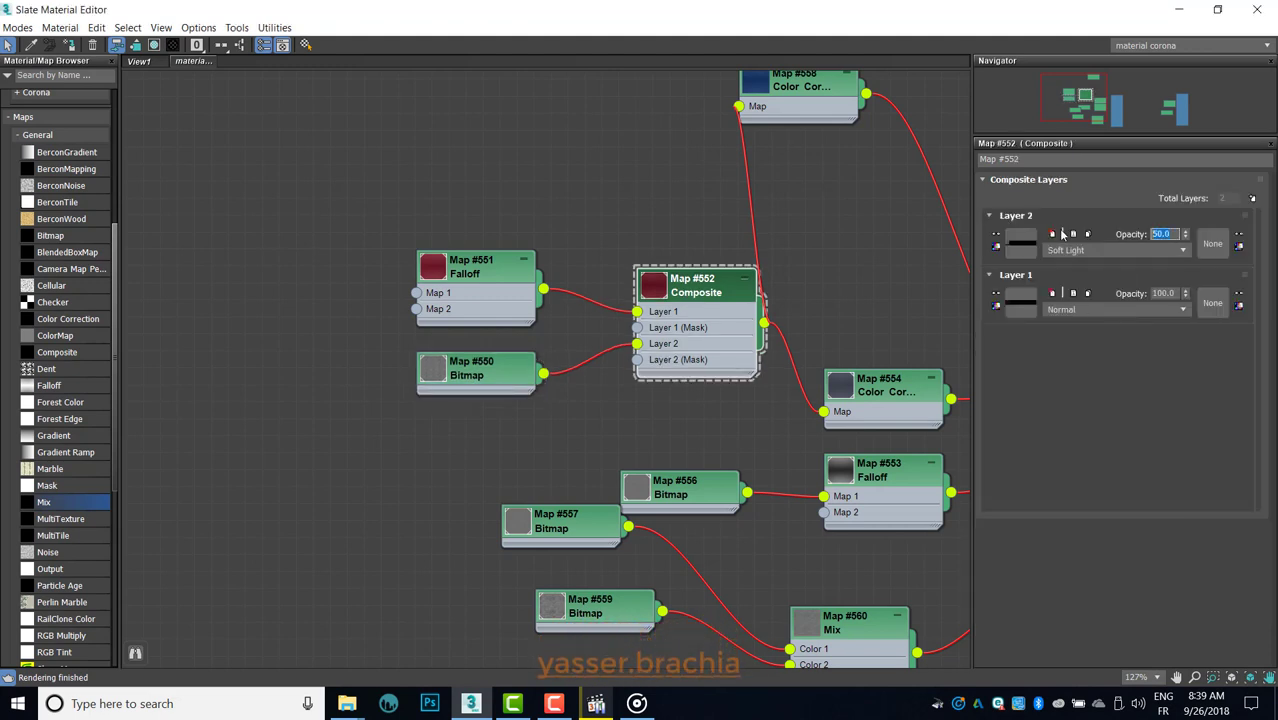
pyautogui.write('40')
pyautogui.press('Return')
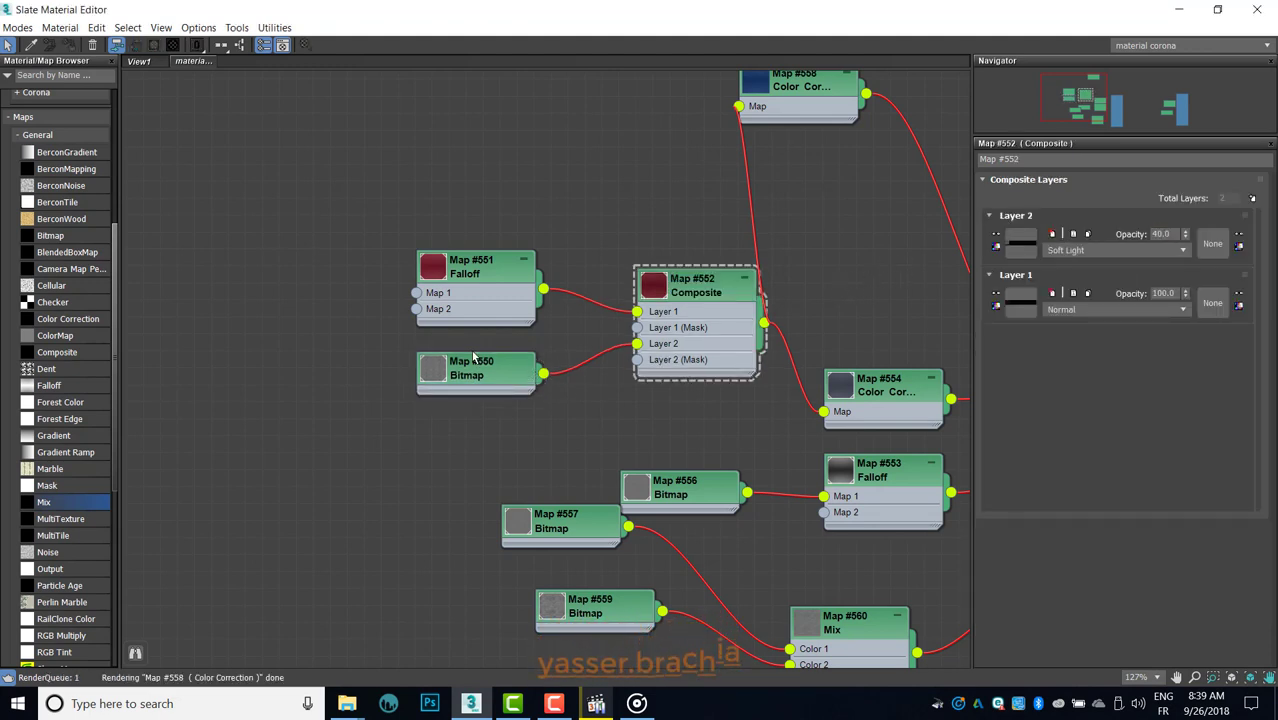
# Step: Set the fabric.png bitmap (Map #550) blur to 0.6
pyautogui.doubleClick(473, 374)
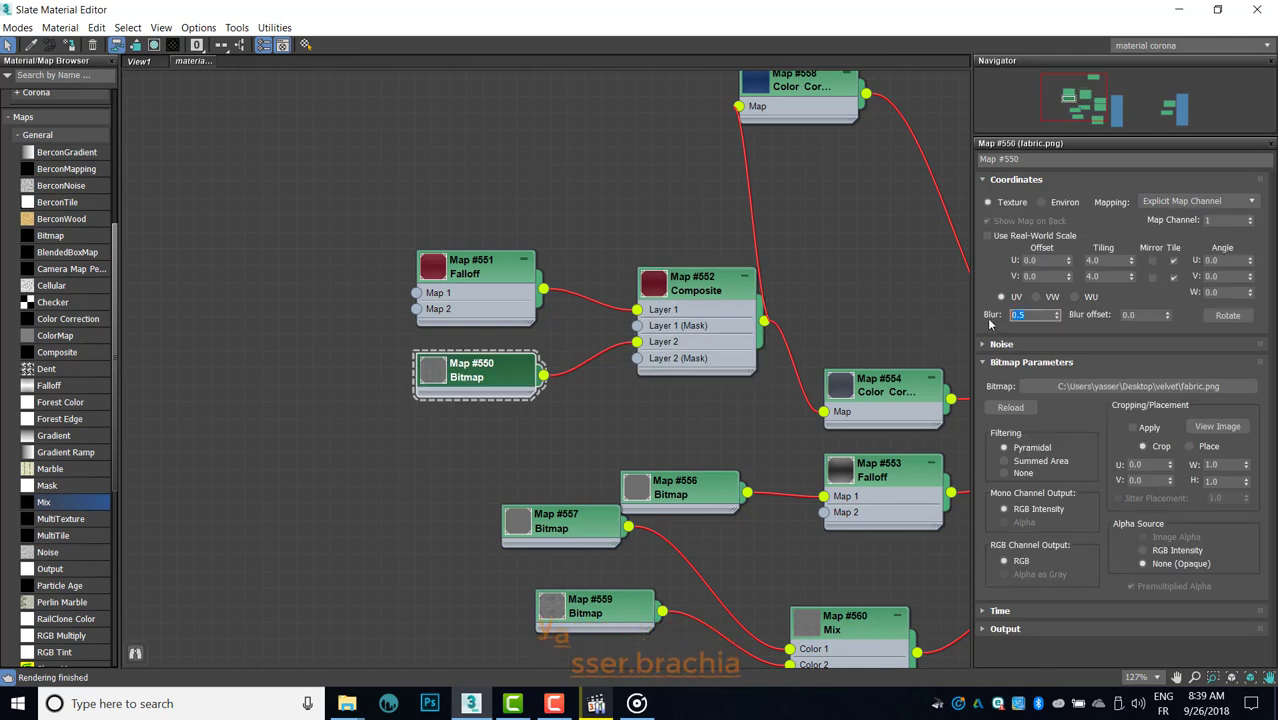
pyautogui.write('0.6')
pyautogui.press('Return')
# Step: Tidy the material node layout and close the Slate material editor
pyautogui.scroll(-1, 916, 276)
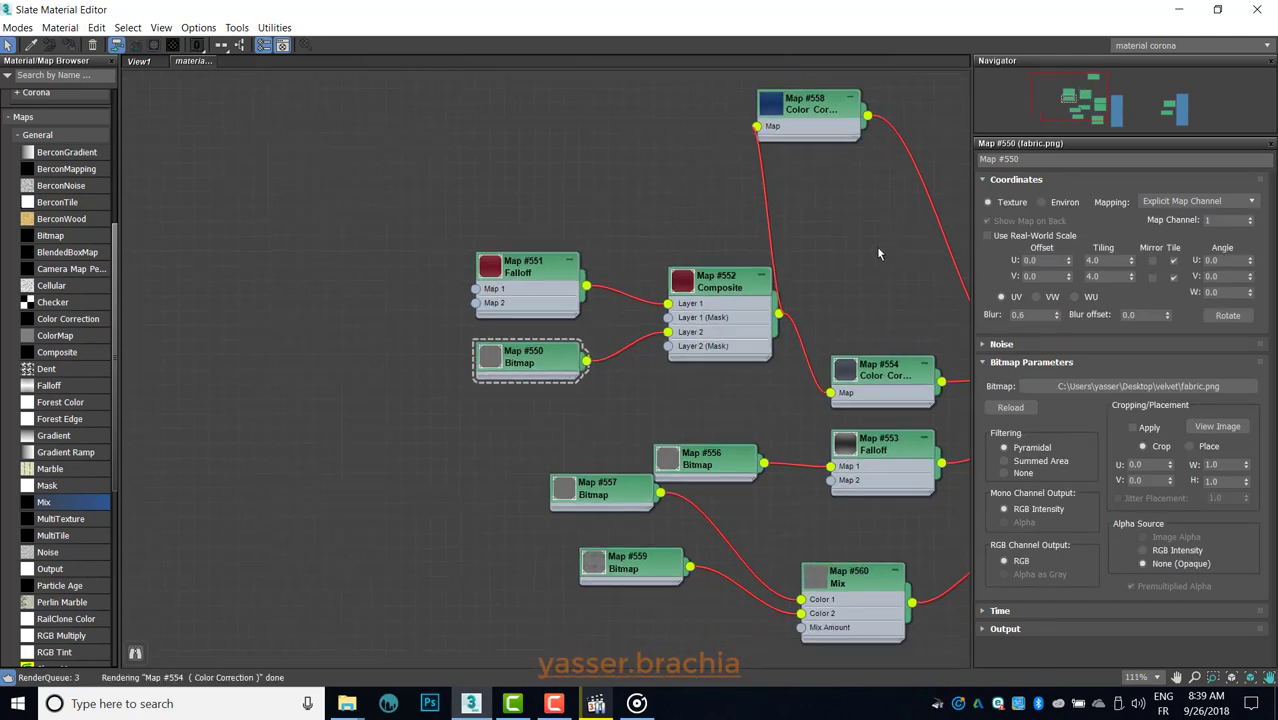
pyautogui.moveTo(648, 263); pyautogui.dragTo(313, 243, button='middle')
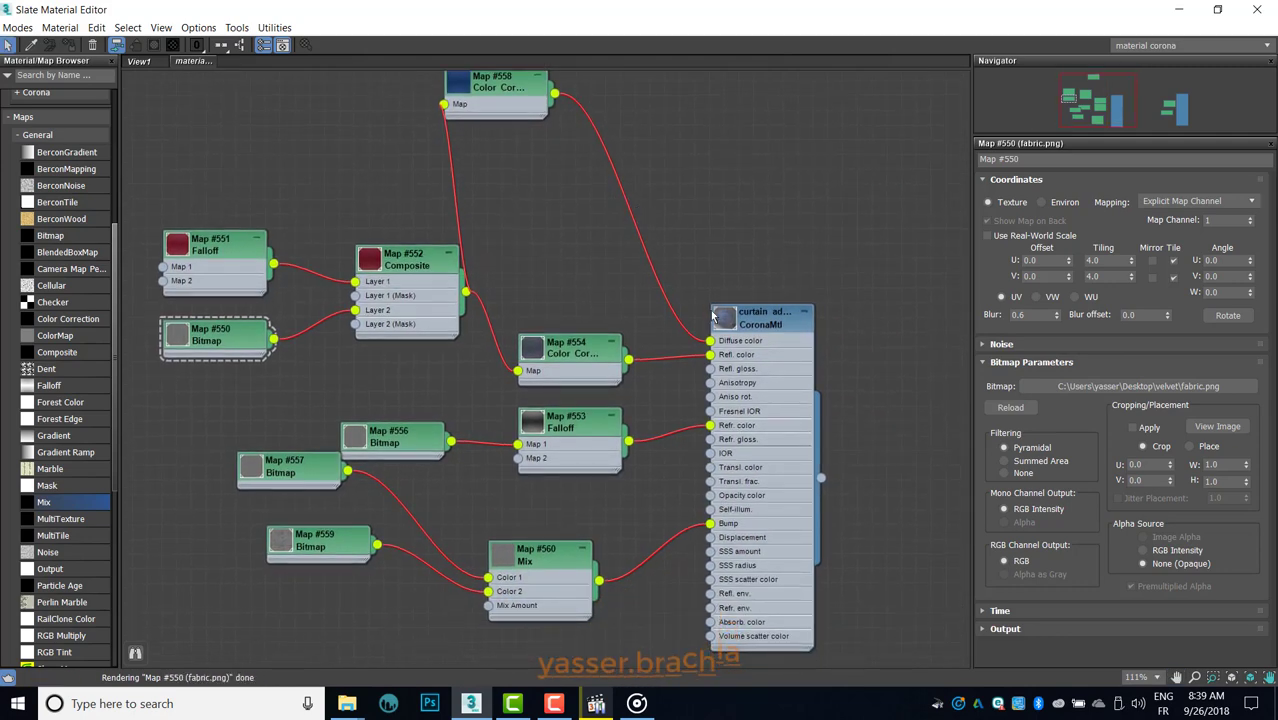
pyautogui.scroll(1, 746, 323)
pyautogui.moveTo(500, 93); pyautogui.dragTo(480, 133)
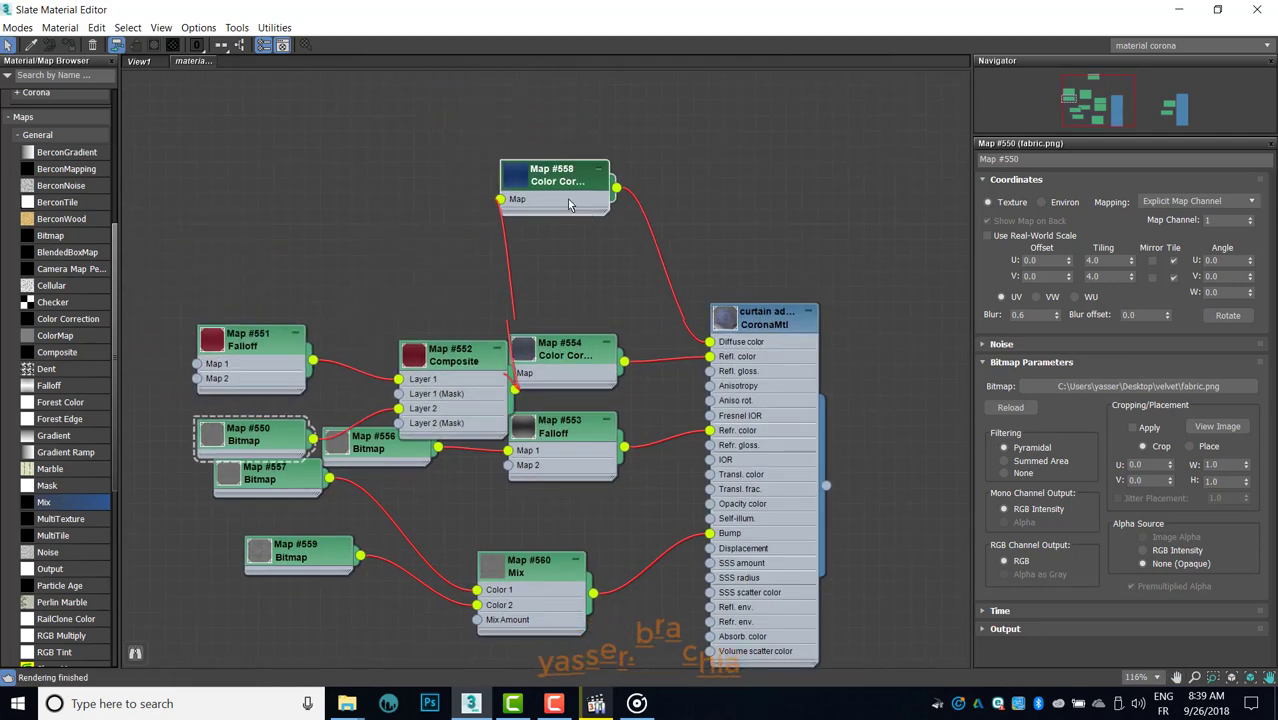
pyautogui.click(1178, 9)
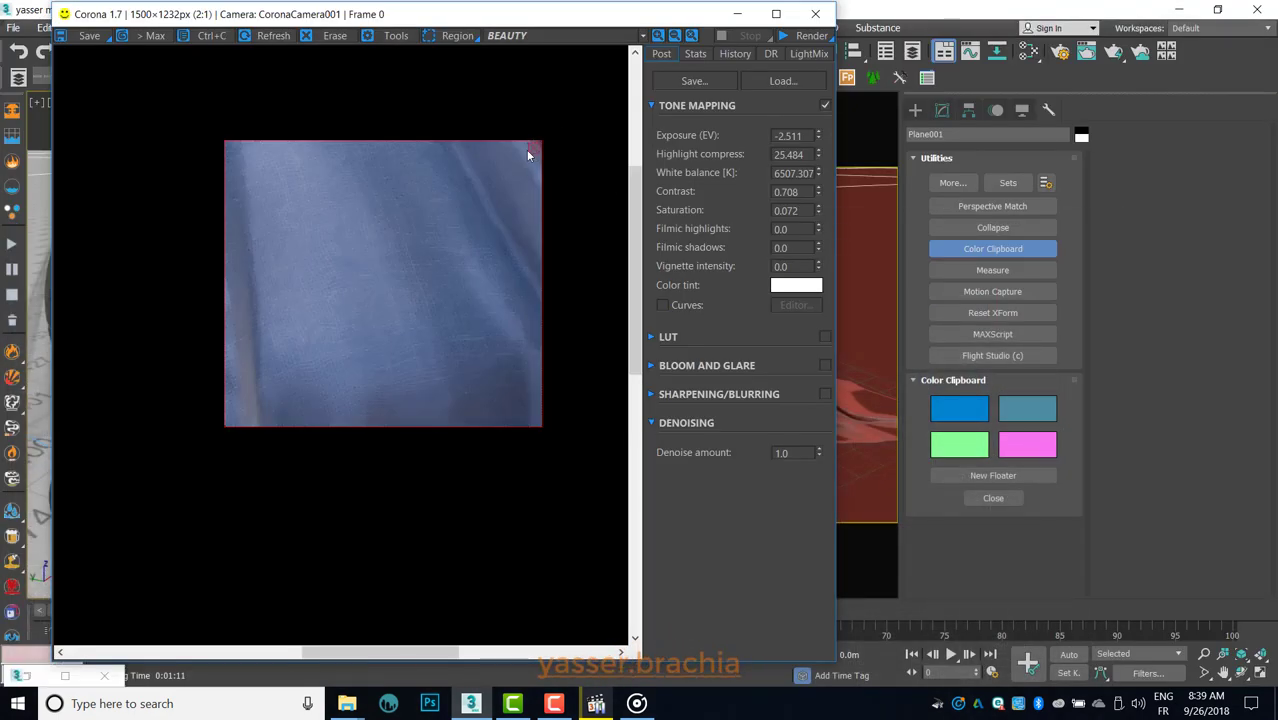
# Step: Render the sheer blue cloth over the dome in the Corona frame buffer until denoised
pyautogui.scroll(-1, 400, 336)
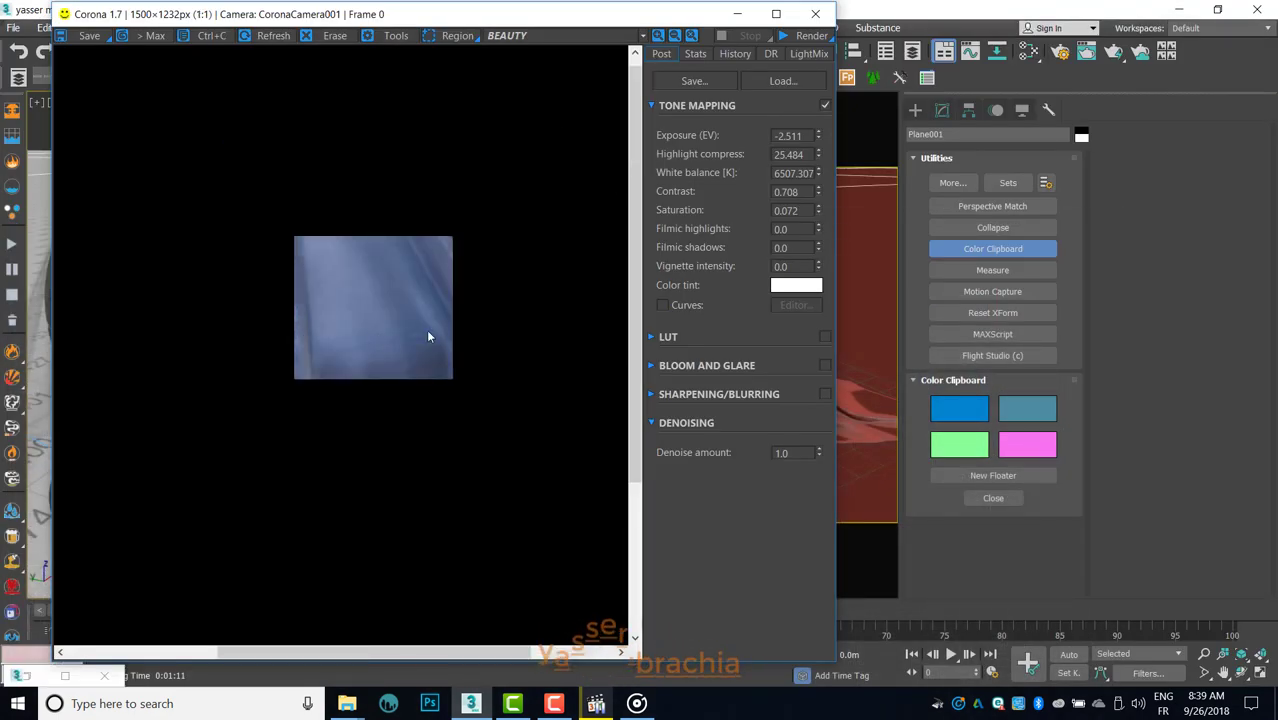
pyautogui.click(812, 36)
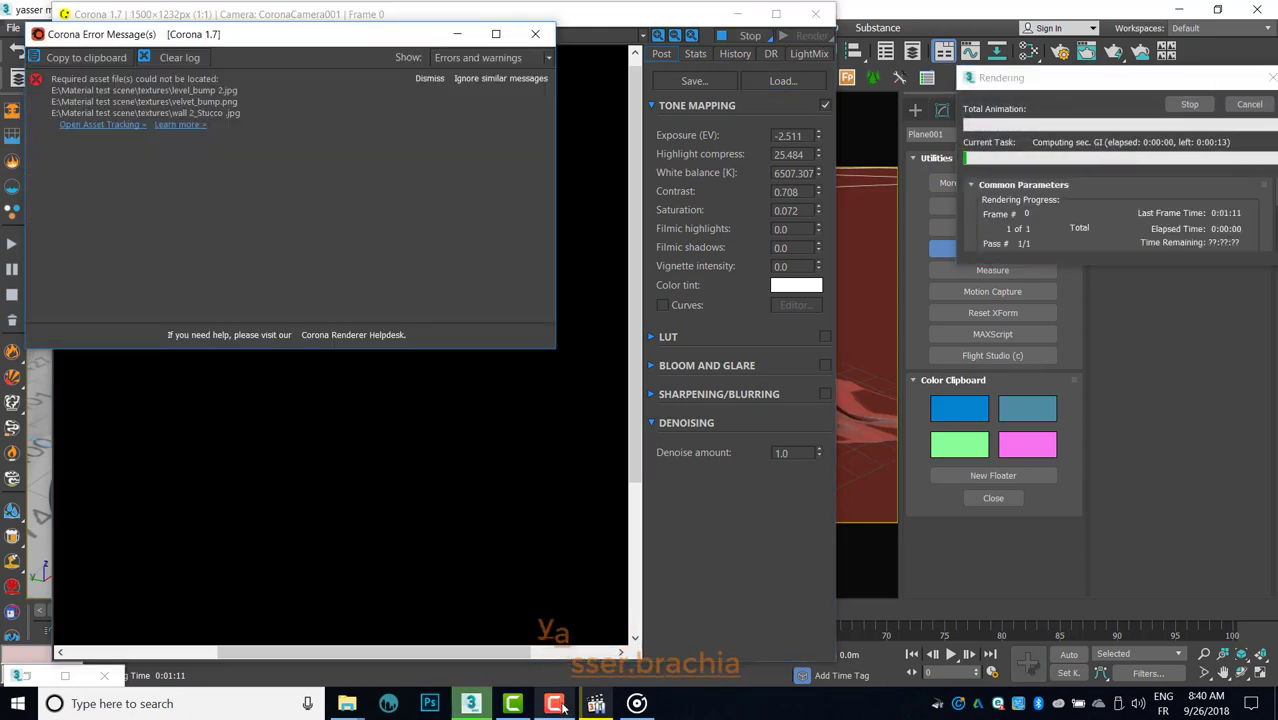
pyautogui.click(596, 703)
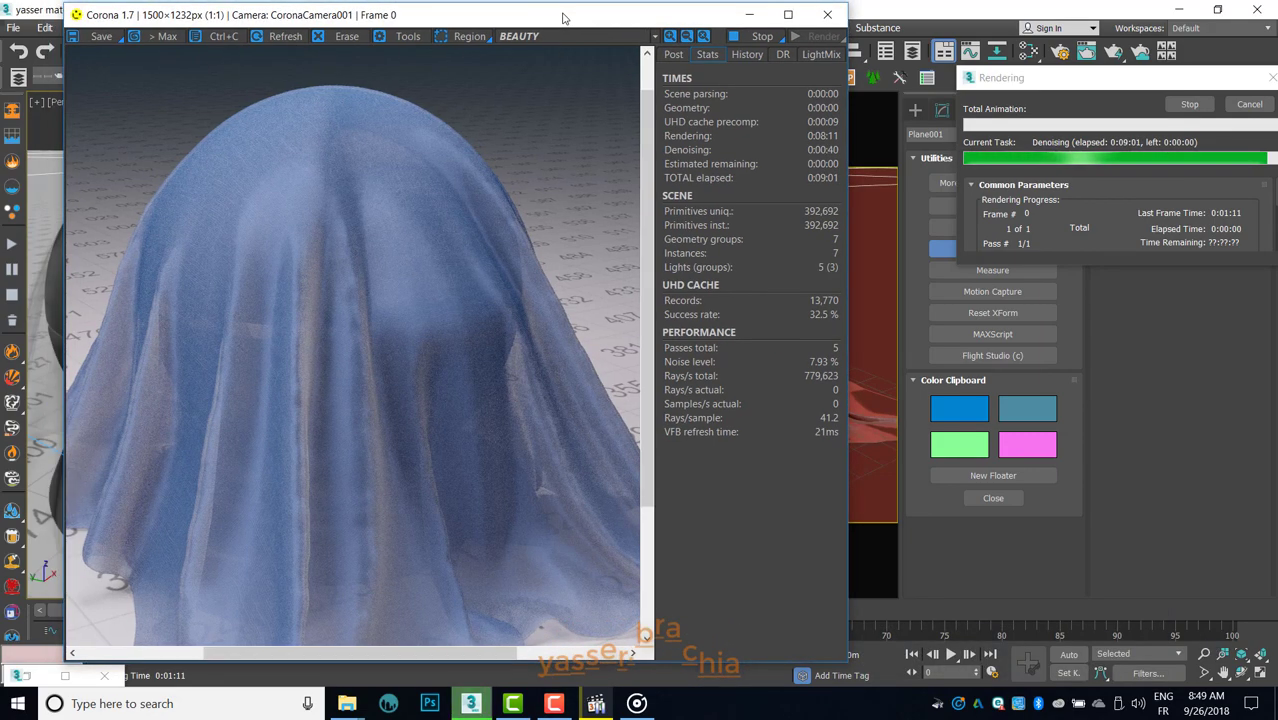
# Step: Fit the render in view and set the Post denoise amount to 0.85
pyautogui.scroll(2, 424, 228)
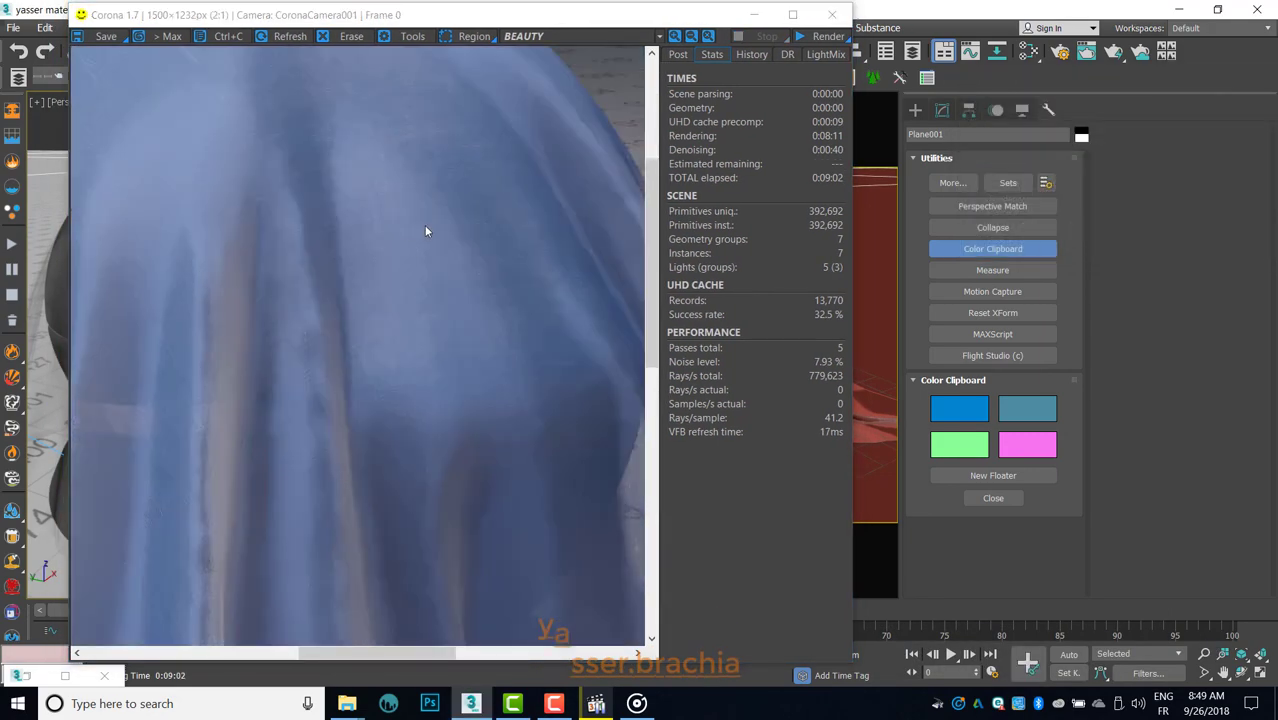
pyautogui.scroll(-2, 394, 256)
pyautogui.moveTo(357, 461)
pyautogui.mouseDown()
pyautogui.moveTo(322, 305)
pyautogui.moveTo(351, 337)
pyautogui.mouseUp()
pyautogui.scroll(-1, 341, 335)
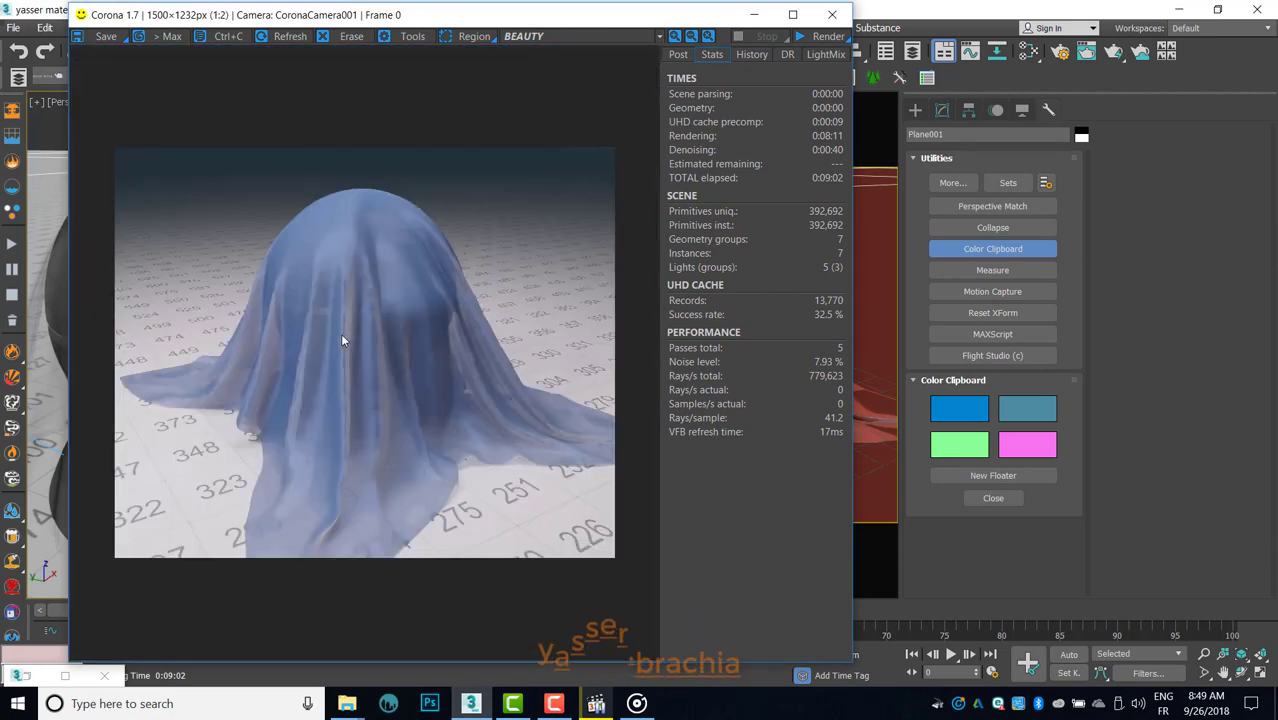
pyautogui.click(679, 55)
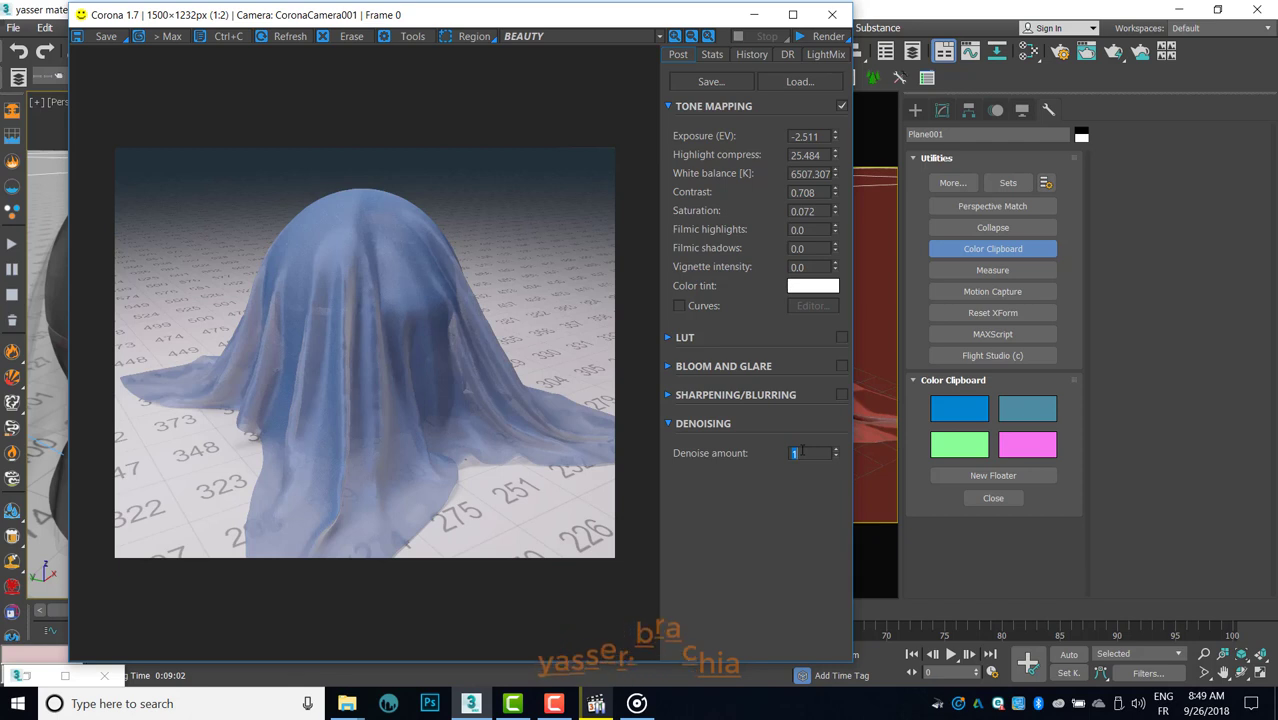
pyautogui.write('0.65')
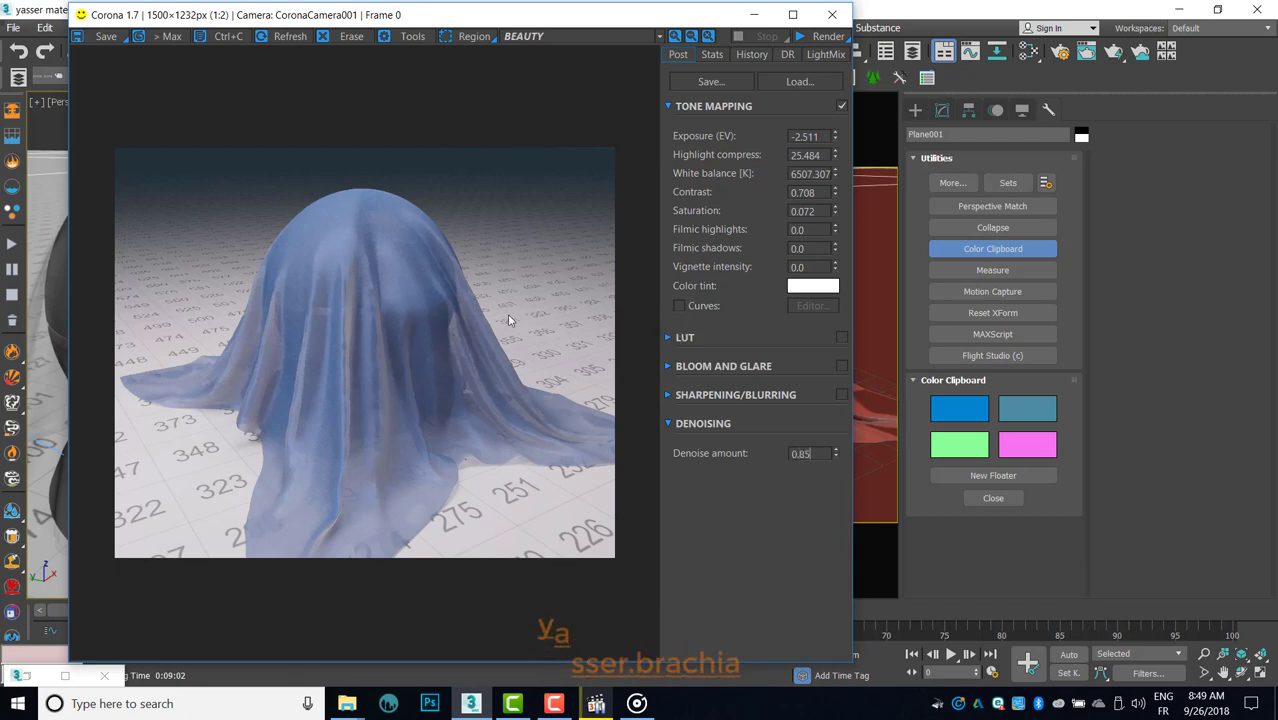
# Step: Enable Curves; set exposure -2.698, highlight compress 26.415 and contrast 0.768
pyautogui.click(679, 307)
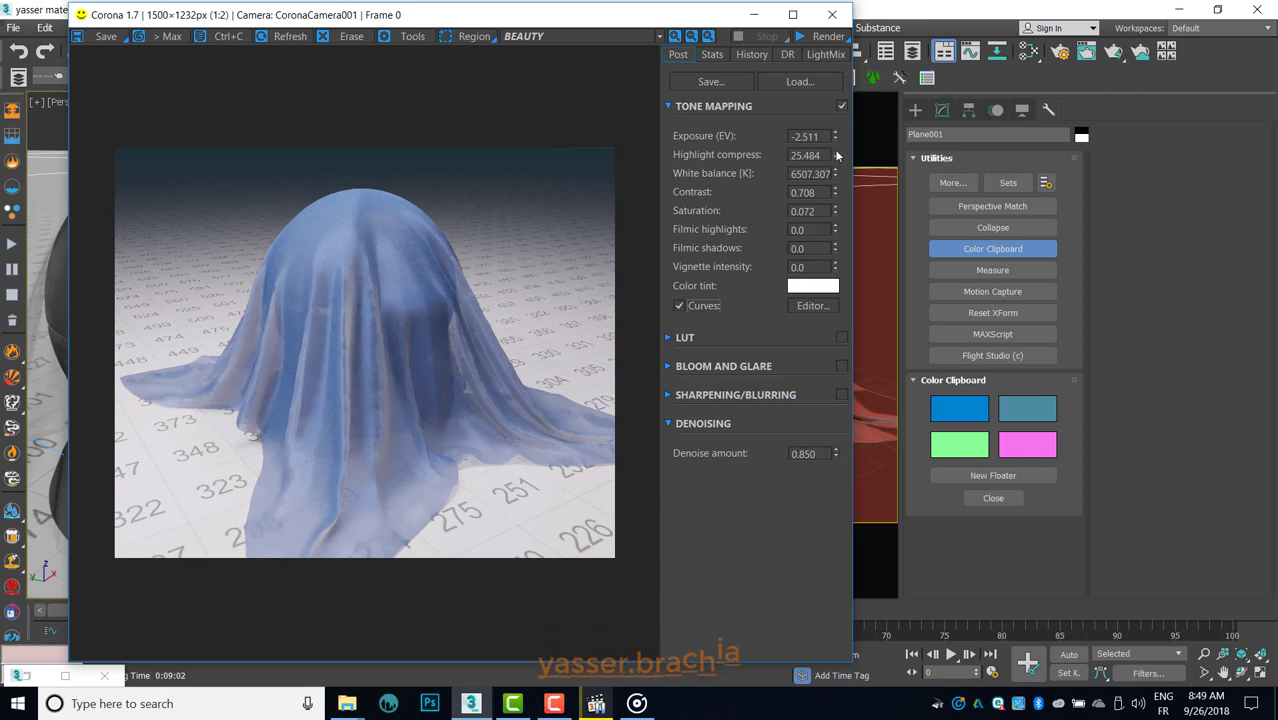
pyautogui.moveTo(836, 151); pyautogui.dragTo(836, 152)
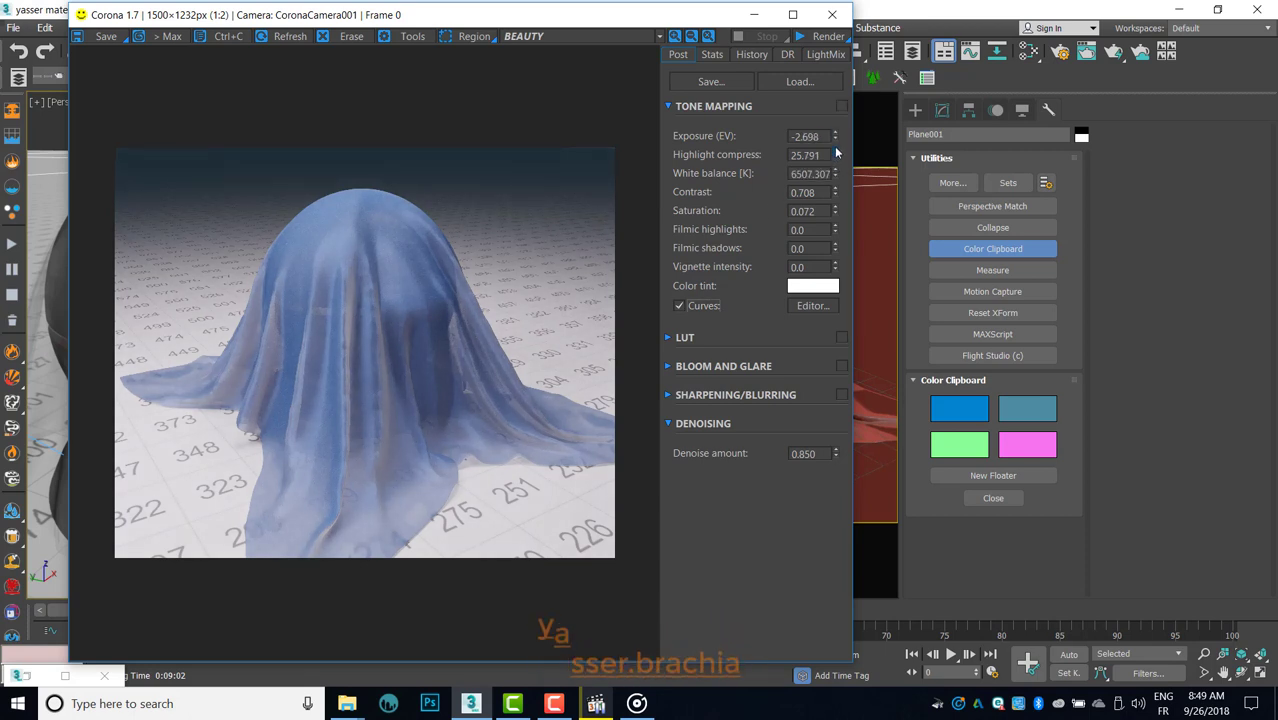
pyautogui.moveTo(836, 151); pyautogui.dragTo(836, 140)
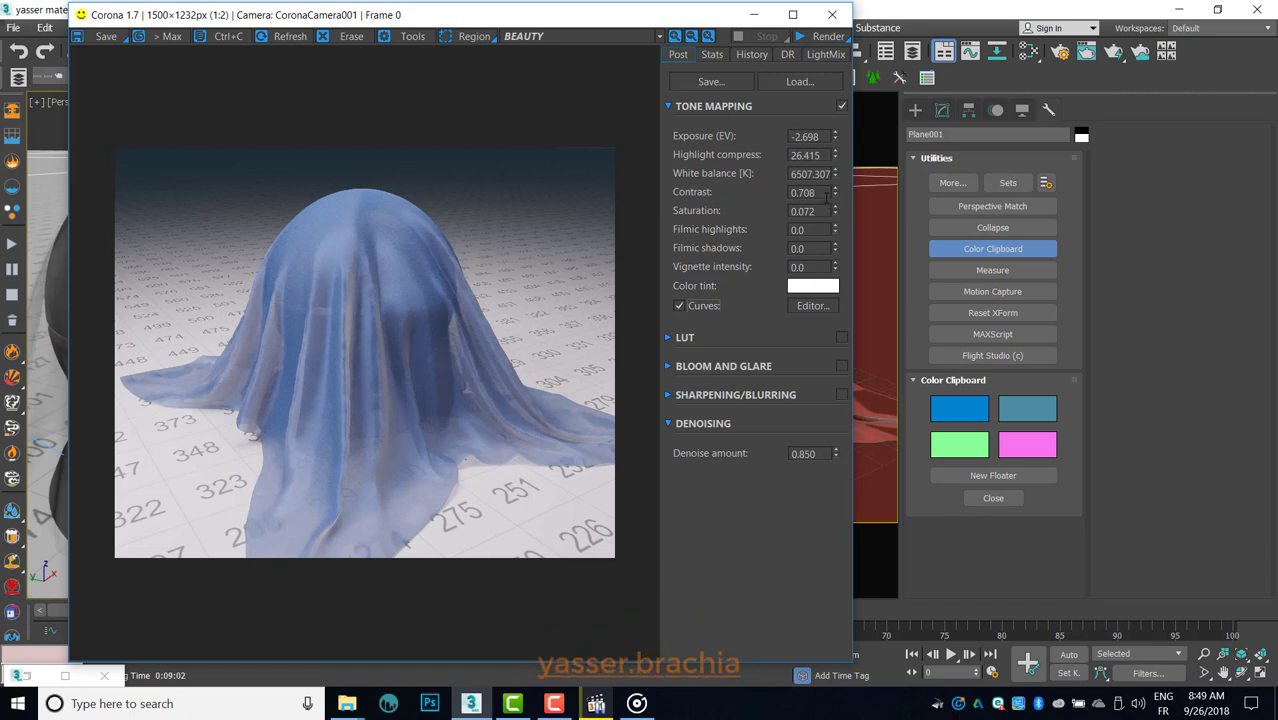
pyautogui.moveTo(836, 199); pyautogui.dragTo(836, 188)
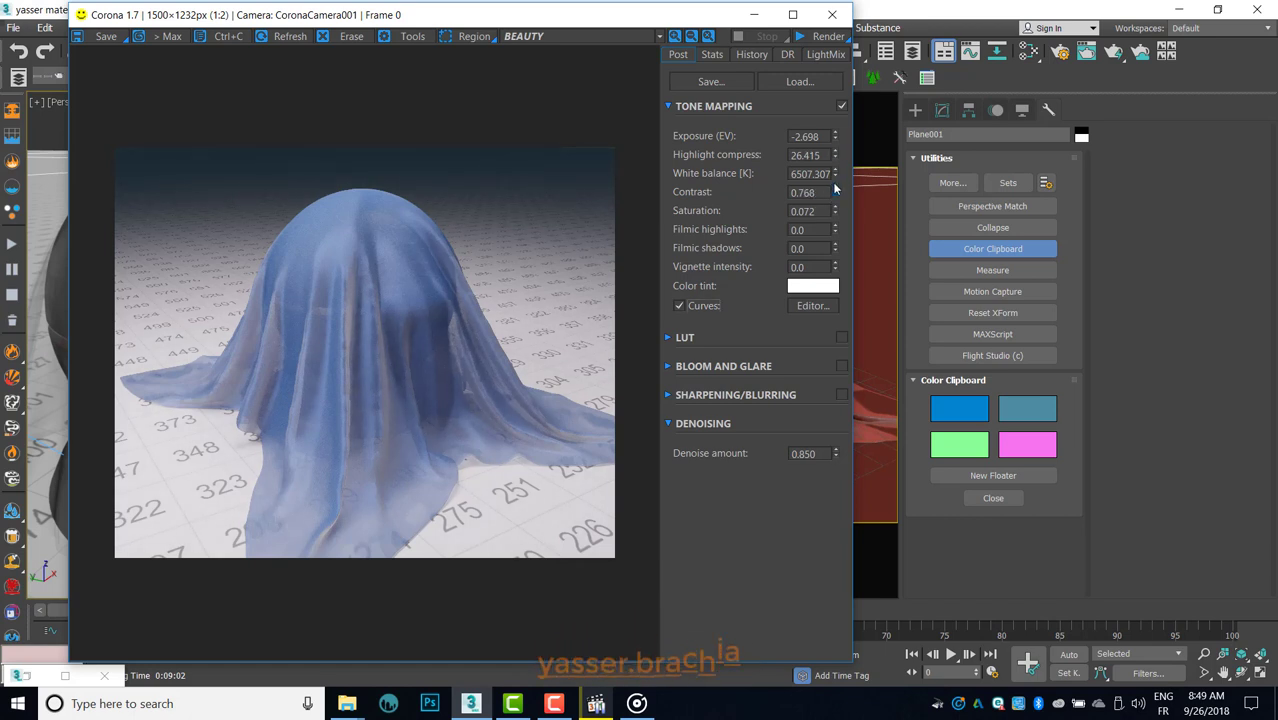
# Step: Maximize the frame buffer to inspect the final render at full size
pyautogui.scroll(1, 390, 307)
pyautogui.moveTo(390, 307)
pyautogui.mouseDown()
pyautogui.moveTo(358, 357)
pyautogui.moveTo(293, 262)
pyautogui.moveTo(340, 268)
pyautogui.moveTo(378, 352)
pyautogui.mouseUp()
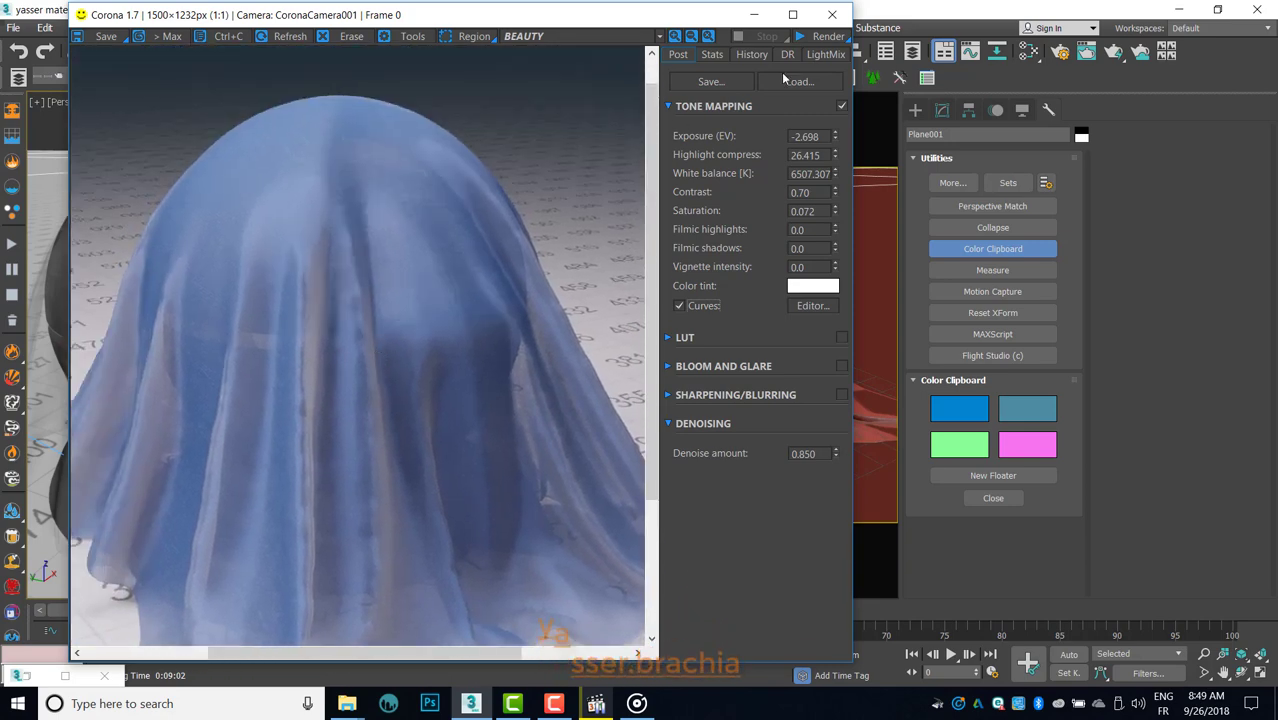
pyautogui.click(792, 14)
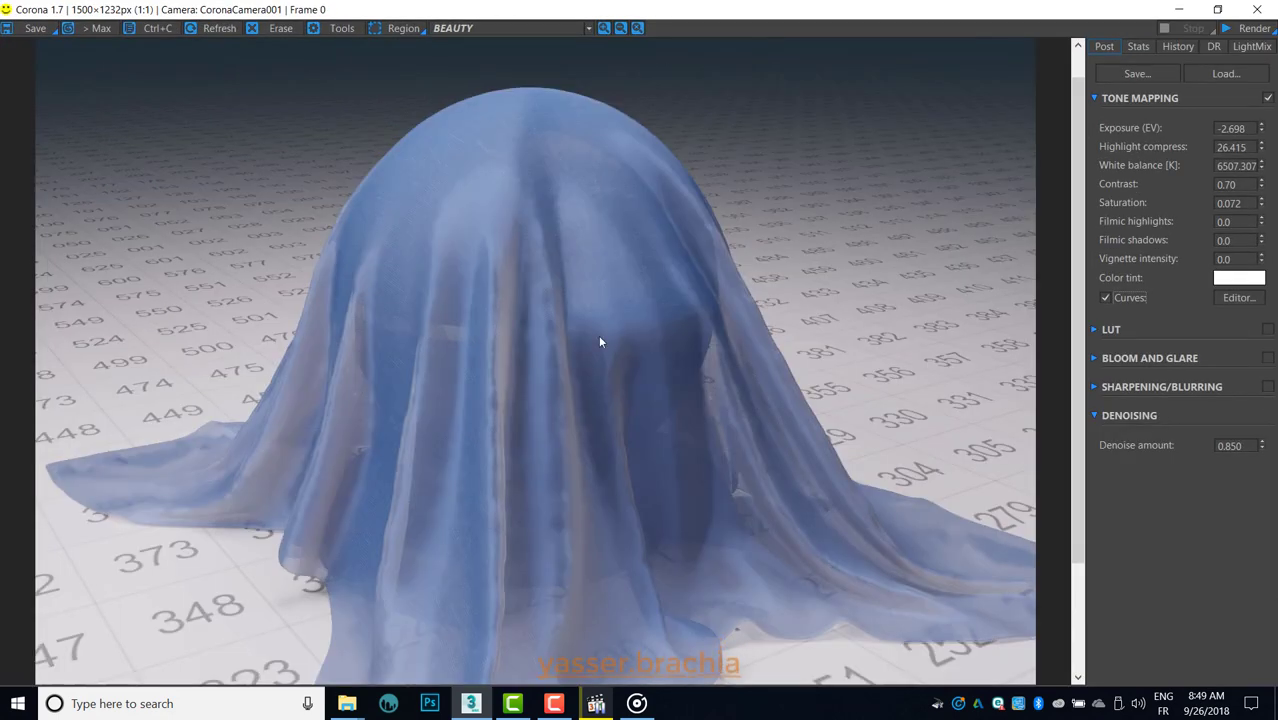
pyautogui.scroll(-1, 598, 334)
pyautogui.scroll(1, 594, 334)
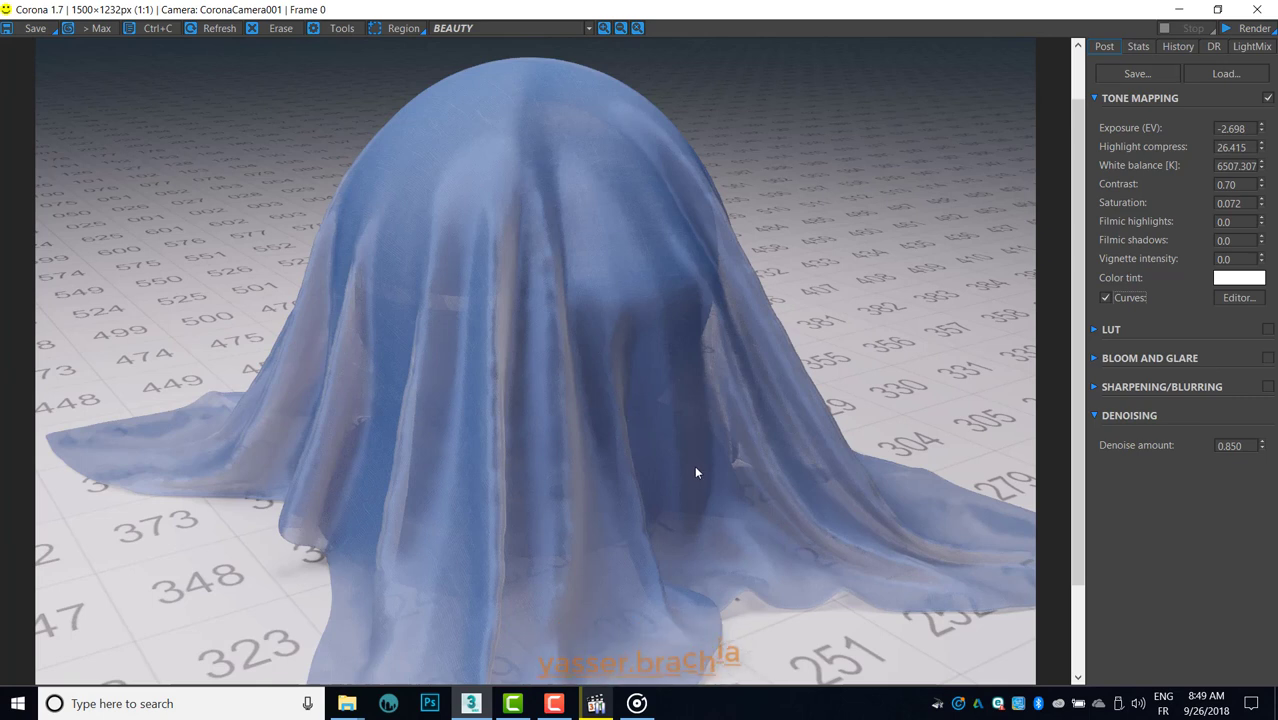
pyautogui.click(554, 703)
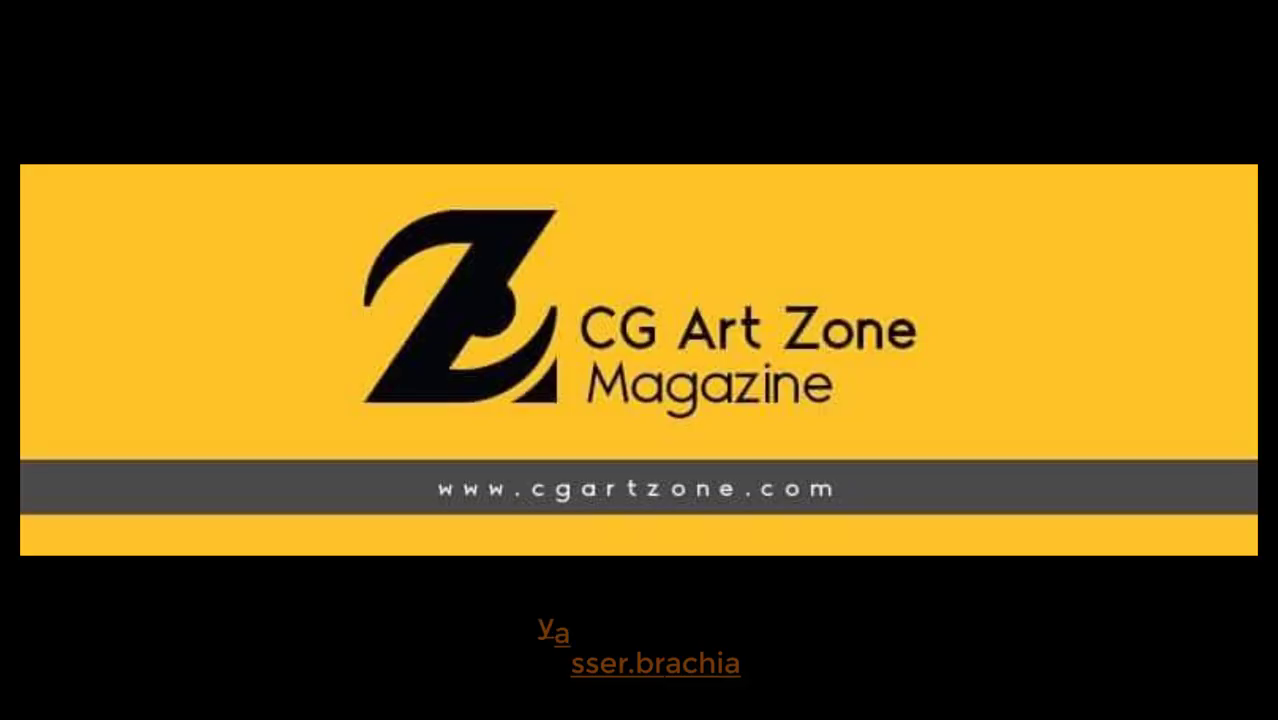